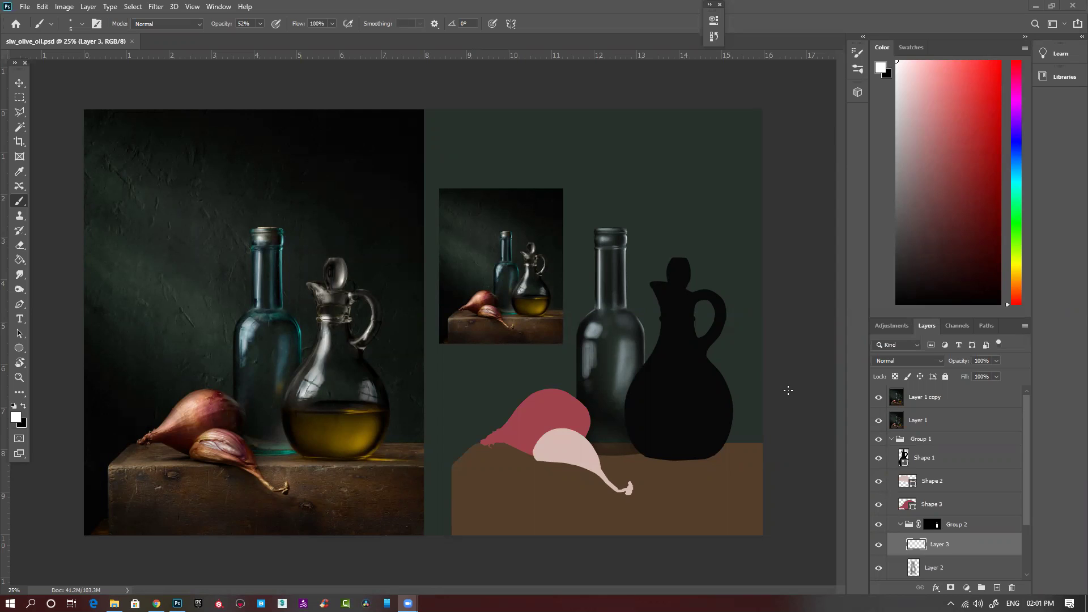
Compare the painted bottle with and without the highlights on Layer 3.
left_click(879, 545)
left_click(879, 546)
left_click(878, 546)
left_click(879, 546)
left_click(879, 545)
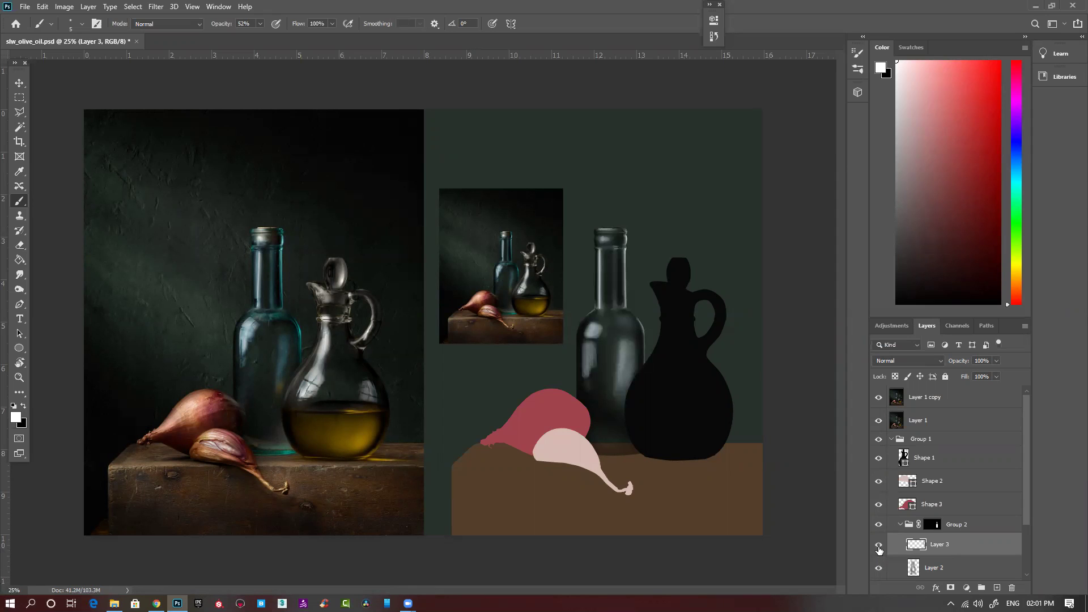
left_click(878, 547)
left_click(878, 547)
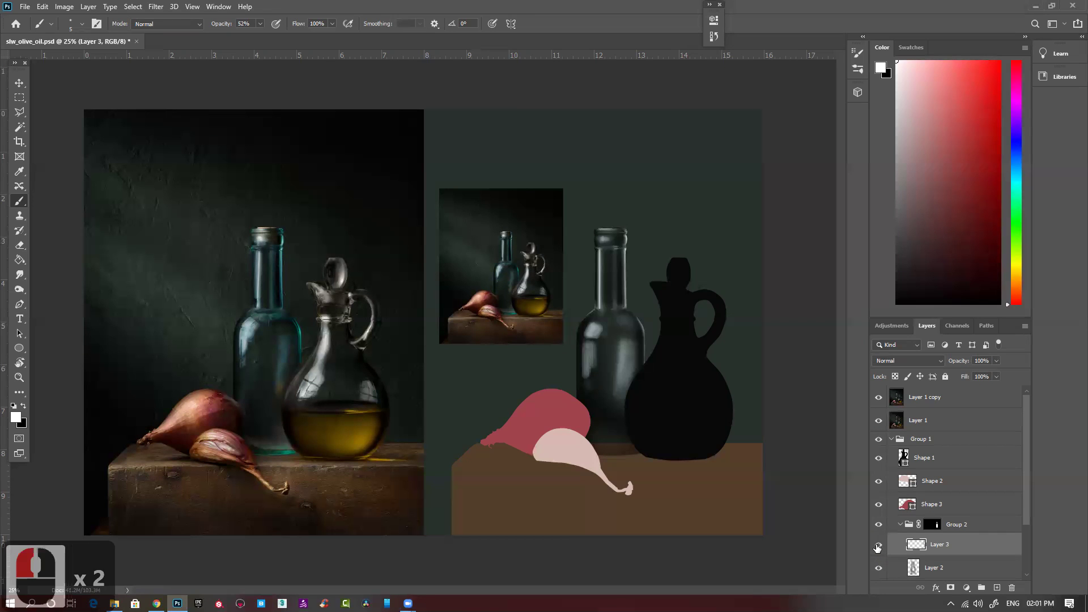
left_click(878, 547)
left_click(878, 547)
left_click(878, 547)
left_click(878, 547)
Add a new empty layer above Layer 3 in Group 2 and activate the Polygonal Lasso tool.
left_click(998, 588)
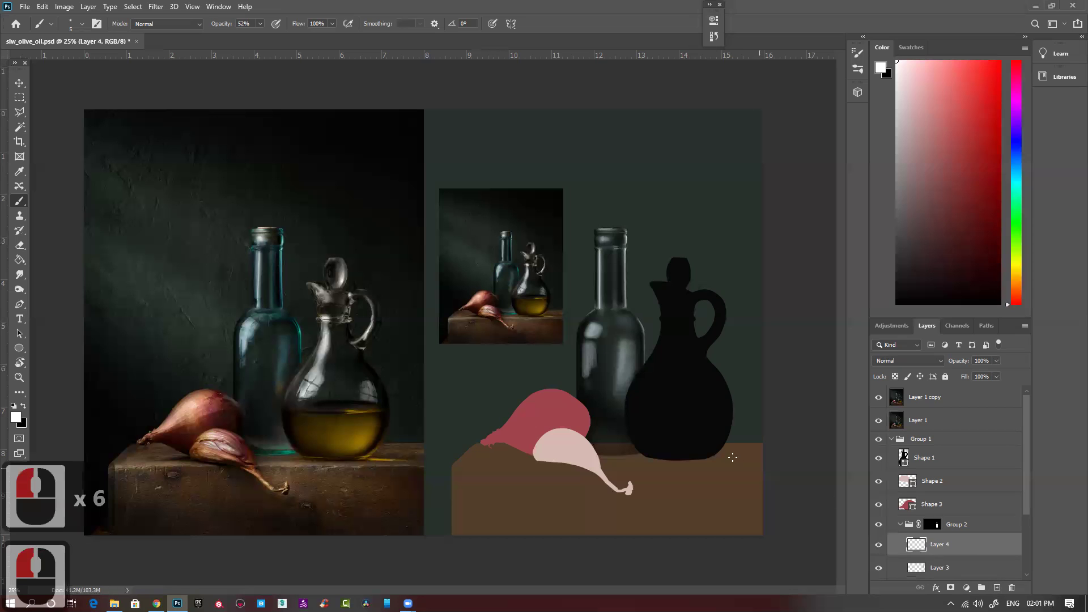
key("b")
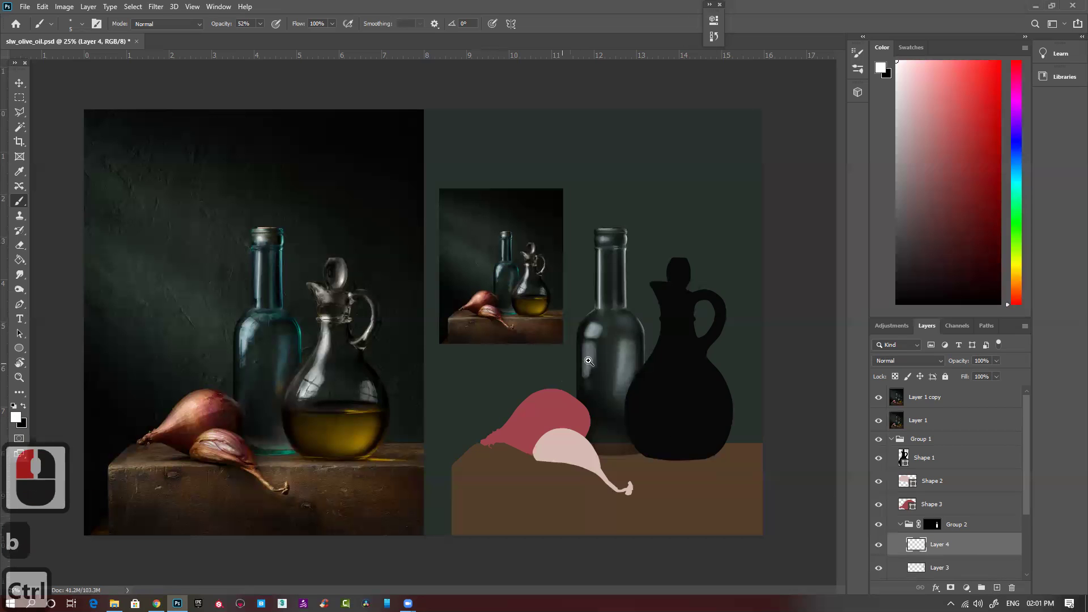
left_click(590, 362, "ctrl+space")
left_click(590, 361, "ctrl+space")
left_click(624, 333, "ctrl+space")
key("l")
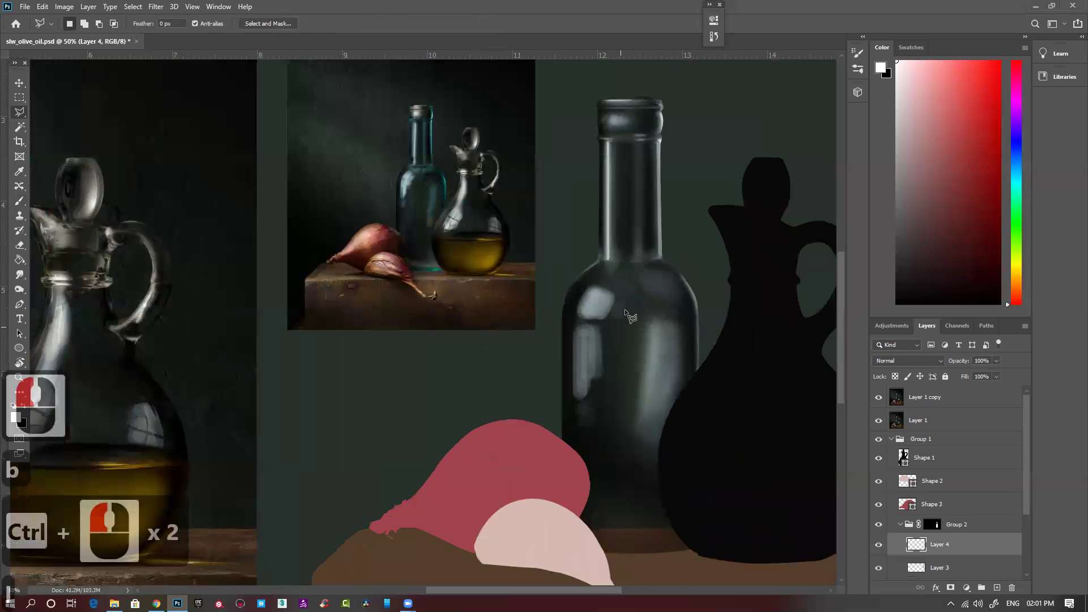
left_click(622, 305, "ctrl+space")
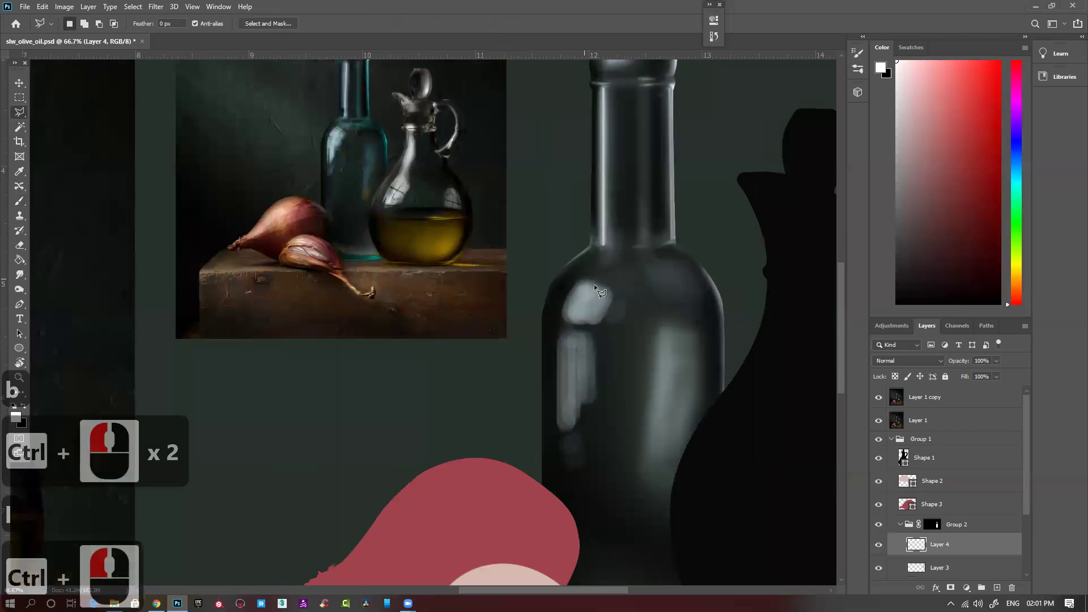
Outline the highlight on the painted bottle's left shoulder with a polygonal selection, fill it with white and deselect.
left_click(585, 279)
left_click(616, 295)
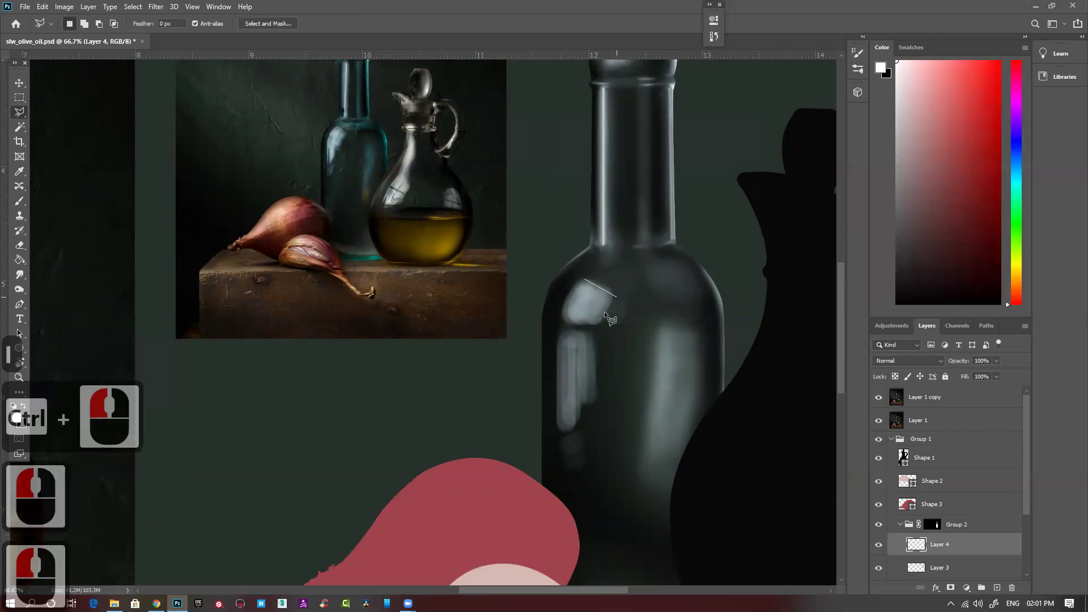
left_click(566, 432)
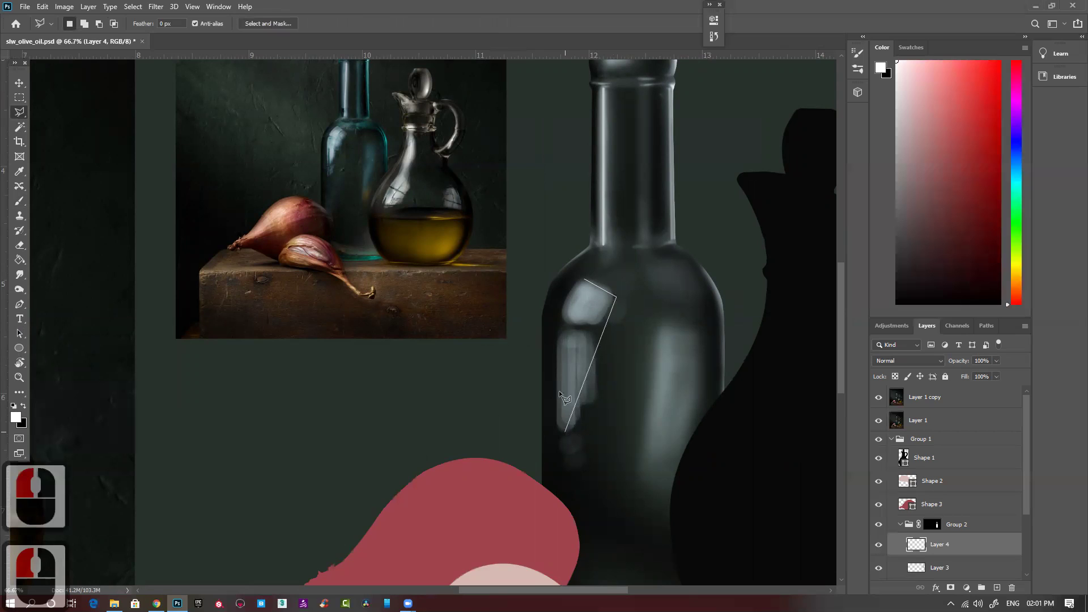
left_click(561, 330)
left_click(562, 328)
left_click(579, 327)
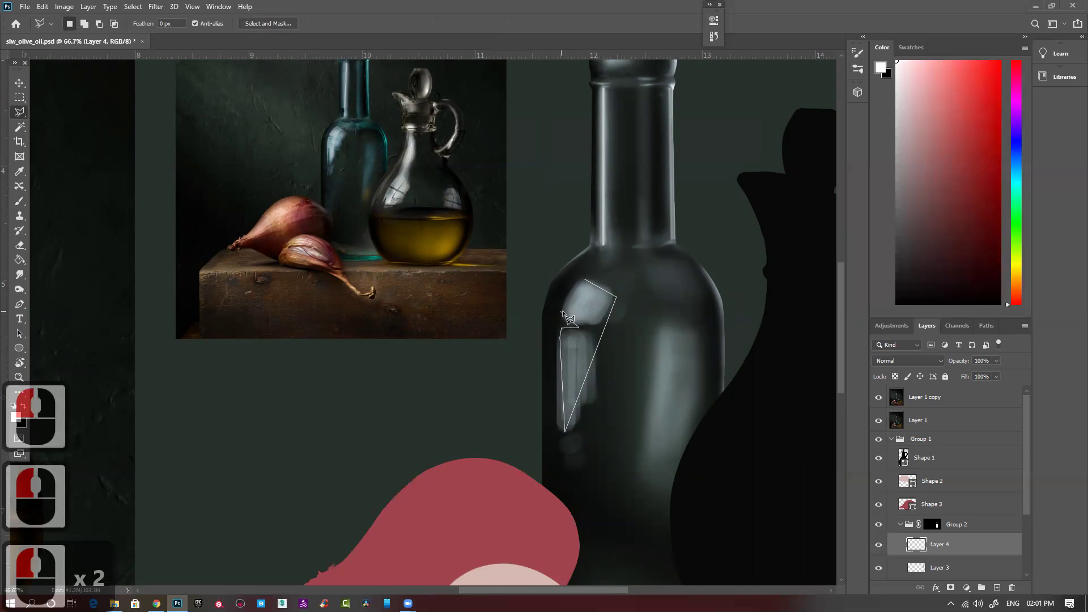
left_click(563, 311)
left_click(568, 292)
left_click(583, 277)
left_click(583, 277)
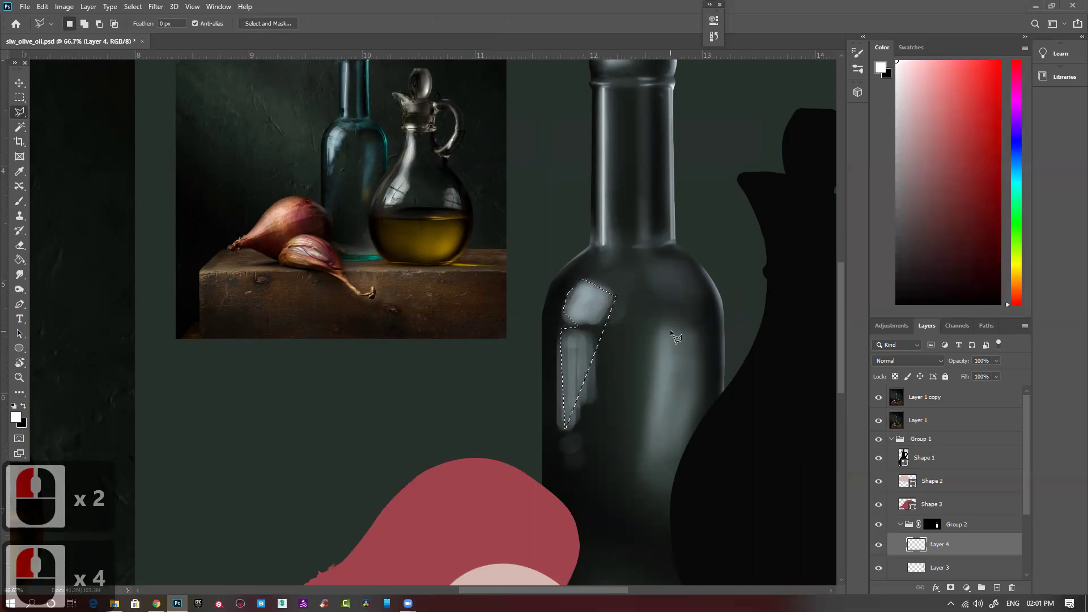
key("alt+Delete")
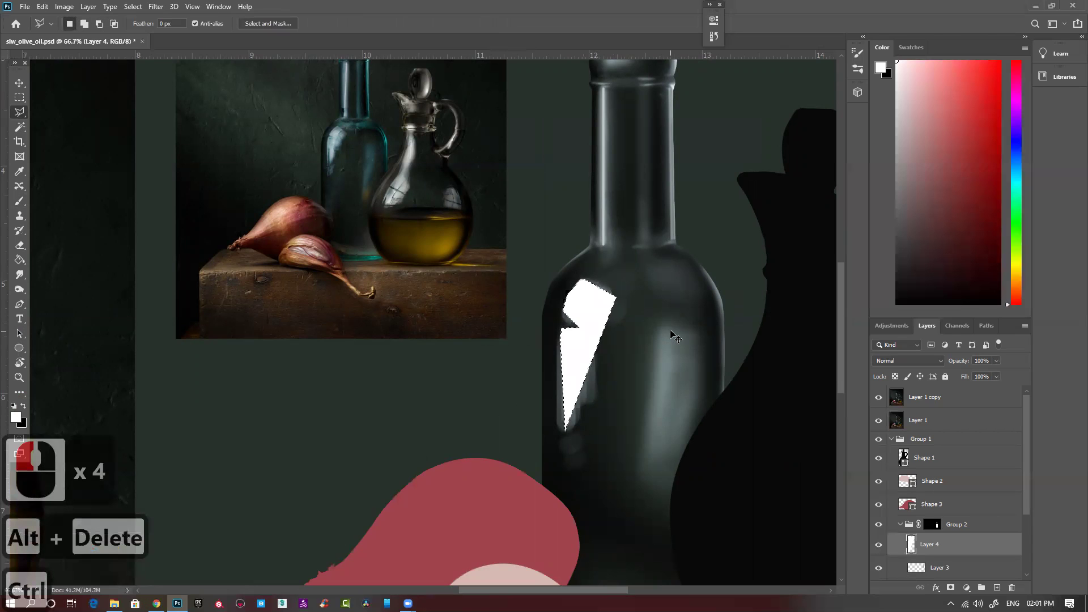
key("ctrl+d")
Soften and narrow the edges of the white highlight on the bottle's left side with a soft 90 px eraser.
key("e")
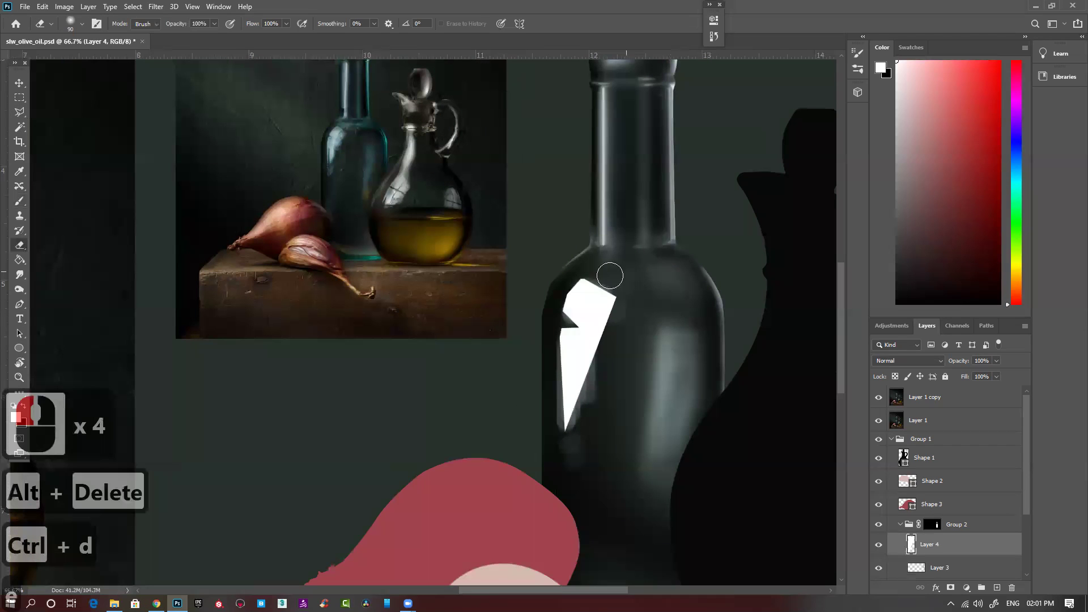
mouse_move(582, 263)
left_mouse_down()
mouse_move(634, 299)
mouse_move(571, 269)
mouse_move(653, 309)
mouse_move(586, 276)
mouse_move(594, 268)
mouse_move(648, 308)
mouse_move(602, 277)
mouse_move(646, 334)
left_mouse_up()
mouse_move(595, 283)
left_mouse_down()
mouse_move(646, 331)
mouse_move(622, 322)
mouse_move(601, 391)
mouse_move(615, 296)
mouse_move(587, 404)
left_mouse_up()
left_click_drag(590, 363, 583, 428)
mouse_move(603, 318)
left_mouse_down()
mouse_move(595, 413)
mouse_move(583, 418)
left_mouse_up()
left_click_drag(586, 386, 574, 419)
mouse_move(572, 416)
left_mouse_down()
mouse_move(559, 399)
mouse_move(568, 463)
mouse_move(562, 432)
mouse_move(585, 398)
left_mouse_up()
left_click_drag(612, 344, 597, 353)
mouse_move(535, 270)
left_mouse_down()
mouse_move(525, 294)
mouse_move(550, 267)
mouse_move(561, 300)
left_mouse_up()
left_click_drag(567, 290, 562, 283)
left_click_drag(538, 346, 525, 384)
left_click_drag(545, 340, 530, 374)
left_click_drag(553, 329, 549, 337)
left_click_drag(596, 279, 645, 311)
mouse_move(594, 279)
left_mouse_down()
mouse_move(655, 317)
mouse_move(559, 320)
mouse_move(555, 351)
left_mouse_up()
mouse_move(561, 306)
left_mouse_down()
mouse_move(570, 328)
mouse_move(556, 332)
mouse_move(546, 400)
left_mouse_up()
left_click_drag(553, 346, 547, 413)
left_click_drag(572, 364, 569, 345)
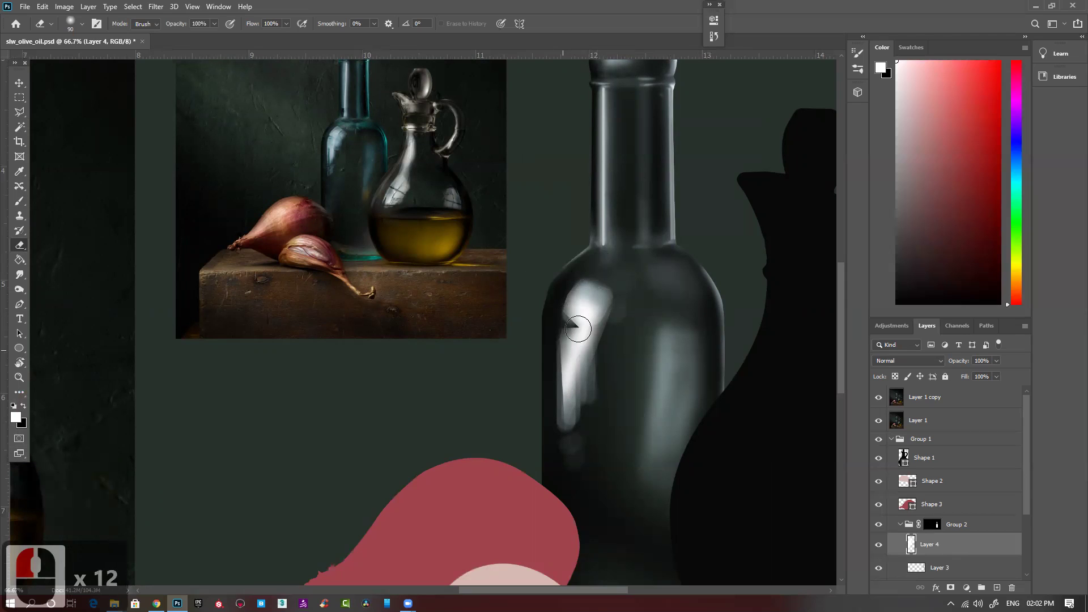
Erase the join between the round upper and long lower highlight and thin the lower streaks with a 40 px eraser.
key("bracketleft")
key("bracketleft")
key("bracketleft")
key("bracketleft")
key("bracketleft")
key("bracketleft")
mouse_move(571, 386)
left_mouse_down()
mouse_move(572, 420)
mouse_move(575, 363)
left_mouse_up()
mouse_move(601, 328)
left_mouse_down()
mouse_move(592, 355)
mouse_move(606, 311)
left_mouse_up()
left_click(570, 352)
mouse_move(587, 347)
left_mouse_down()
mouse_move(591, 369)
mouse_move(594, 318)
mouse_move(605, 310)
mouse_move(582, 300)
mouse_move(595, 330)
mouse_move(568, 317)
mouse_move(585, 324)
mouse_move(581, 309)
mouse_move(596, 311)
mouse_move(563, 406)
left_mouse_up()
left_click_drag(564, 374, 566, 414)
left_click(597, 287)
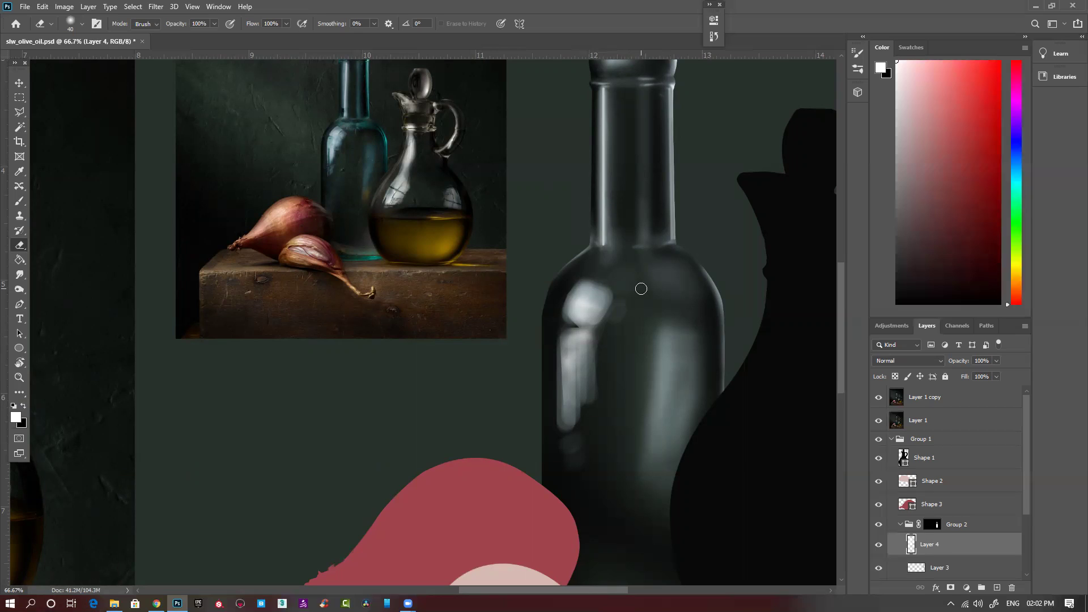
double_click(602, 243)
On Layer 3, fade the glow where the neck's left highlight meets the bottle's shoulder with the 40 px eraser.
left_click(946, 570)
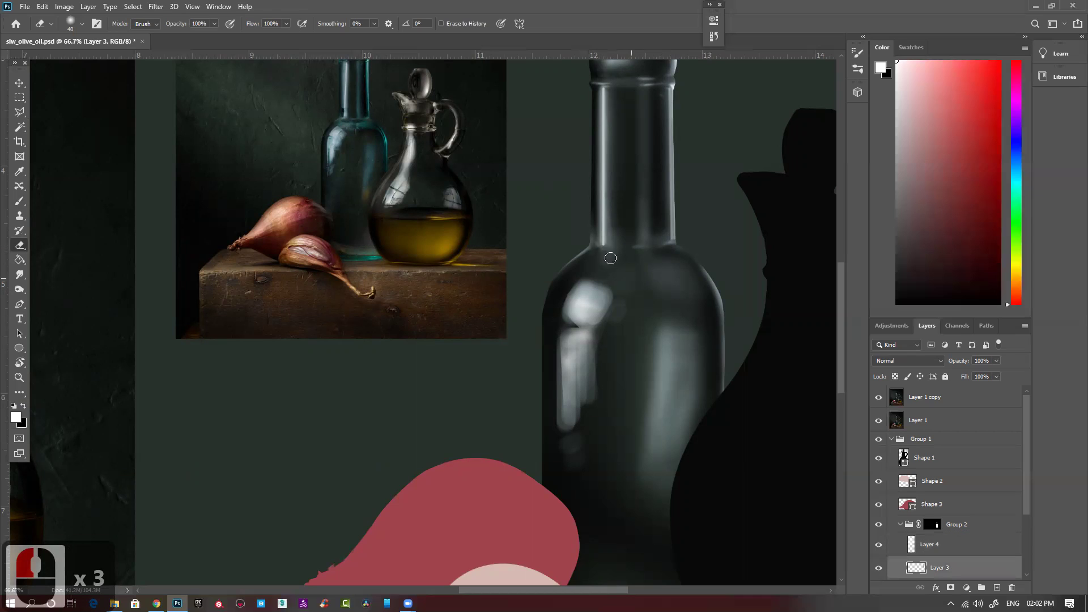
left_click(602, 244)
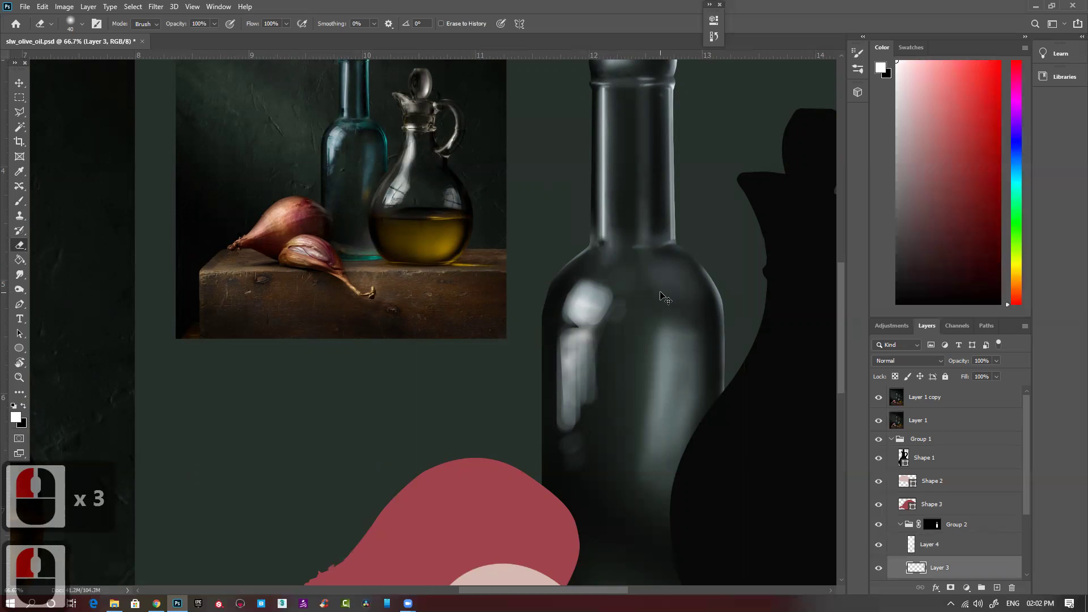
key("ctrl+z")
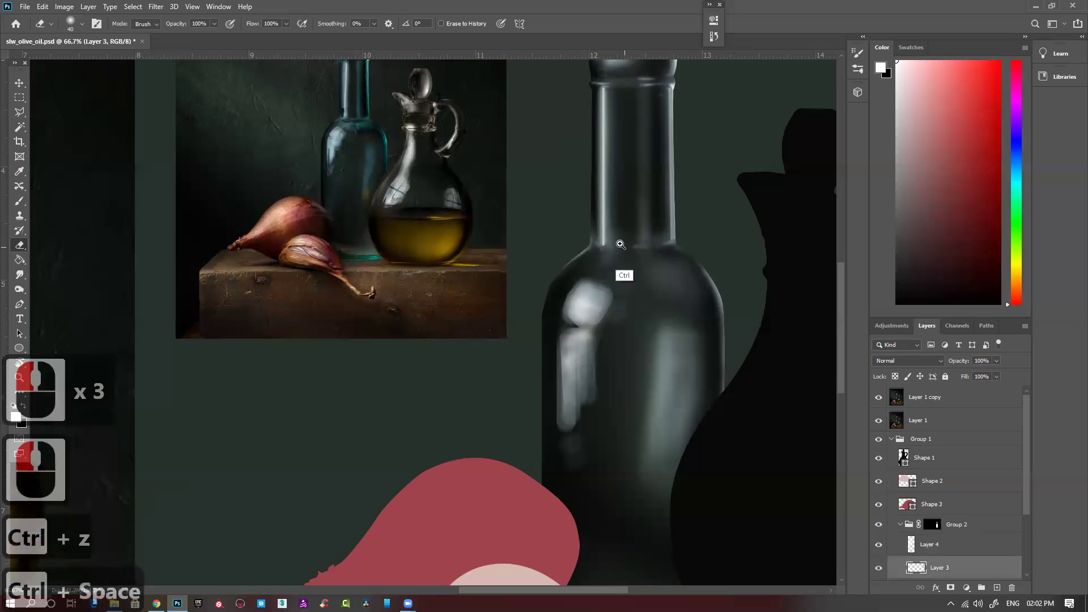
left_click(621, 244, "ctrl")
left_click(596, 251)
left_click(596, 251)
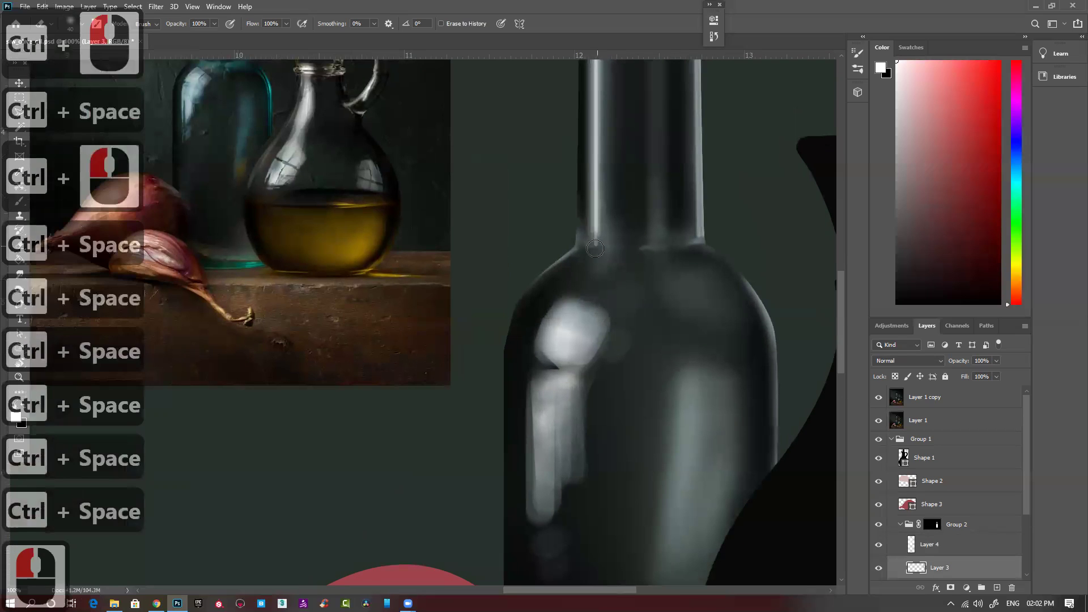
left_click(598, 248)
left_click(604, 241)
left_click(604, 240)
left_click(600, 242)
Erase the lower end of the bright vertical highlight along the left side of the bottle's neck.
left_click_drag(468, 207, 479, 287)
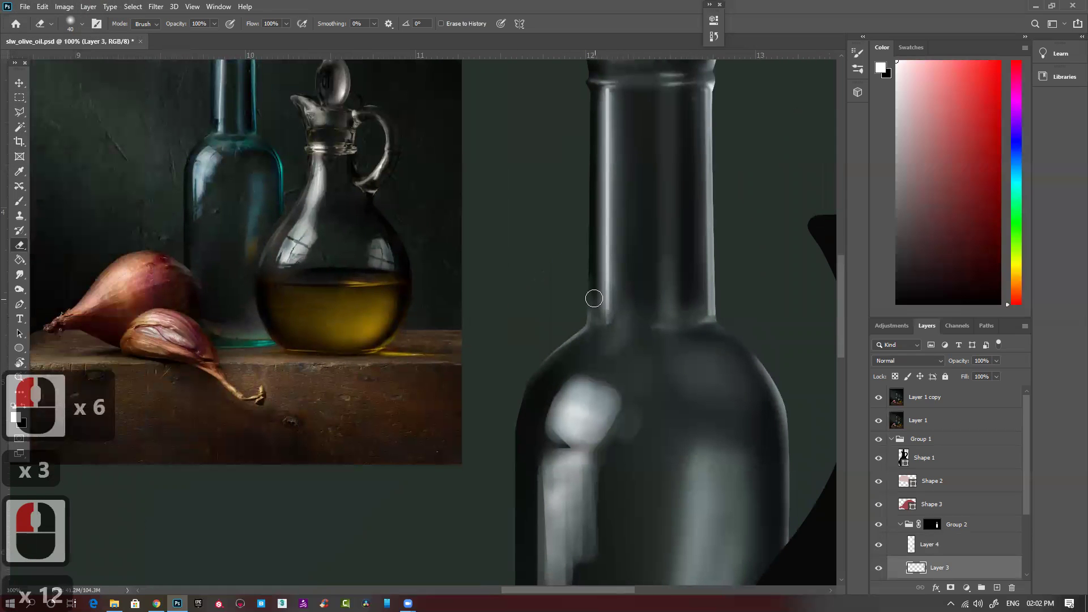
left_click(598, 309)
left_click(596, 317)
left_click(595, 312)
left_click(595, 305)
left_click(598, 306)
left_click(600, 306)
left_click(600, 306)
left_click(602, 301)
left_click(598, 301)
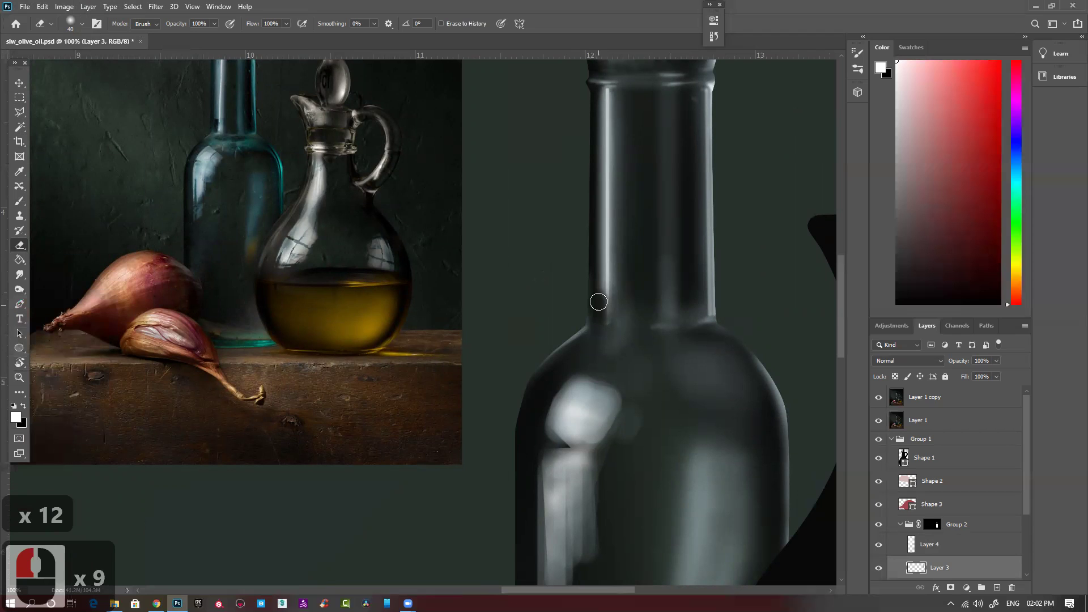
Clean up the remaining light spots at the neck's lower left corner with a much smaller eraser.
key("bracketleft")
key("bracketleft")
key("bracketleft")
key("bracketleft")
key("bracketleft")
key("bracketleft")
key("bracketleft")
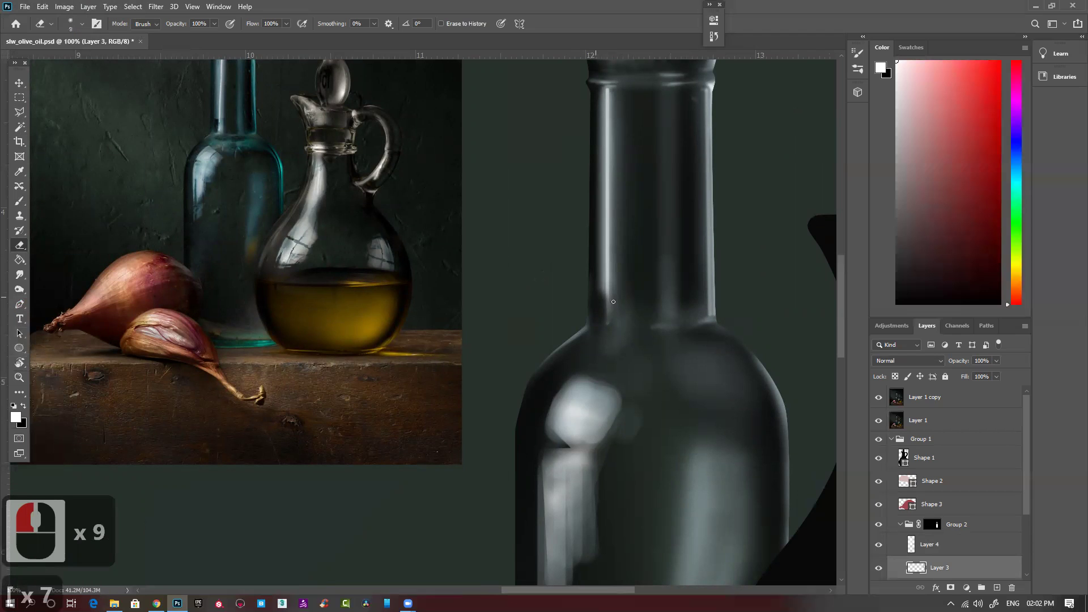
left_click(597, 297)
left_click(598, 319)
left_click(603, 324)
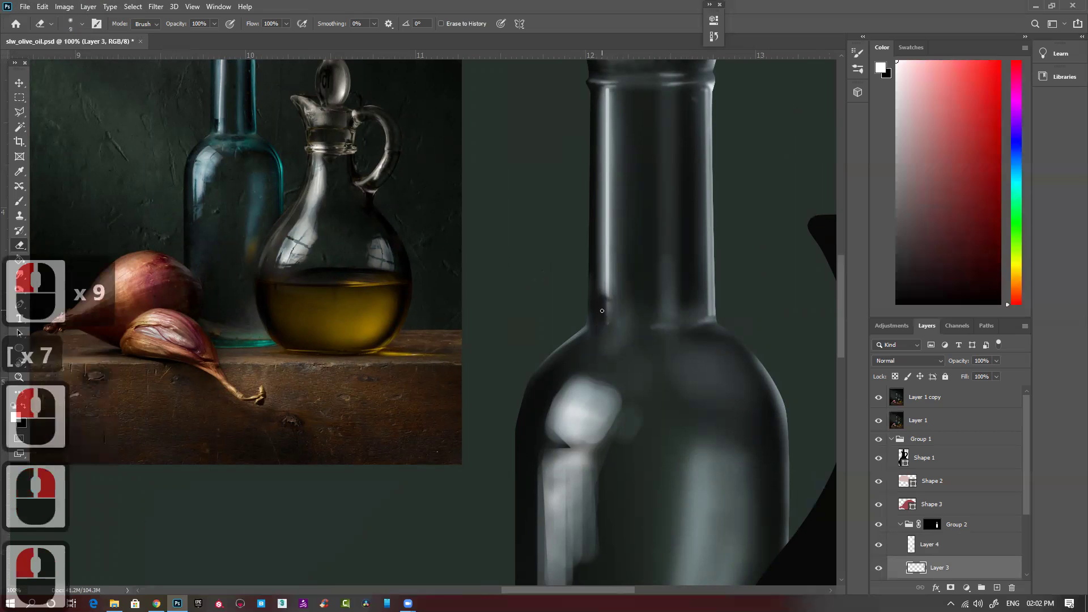
left_click(599, 322)
left_click(603, 318)
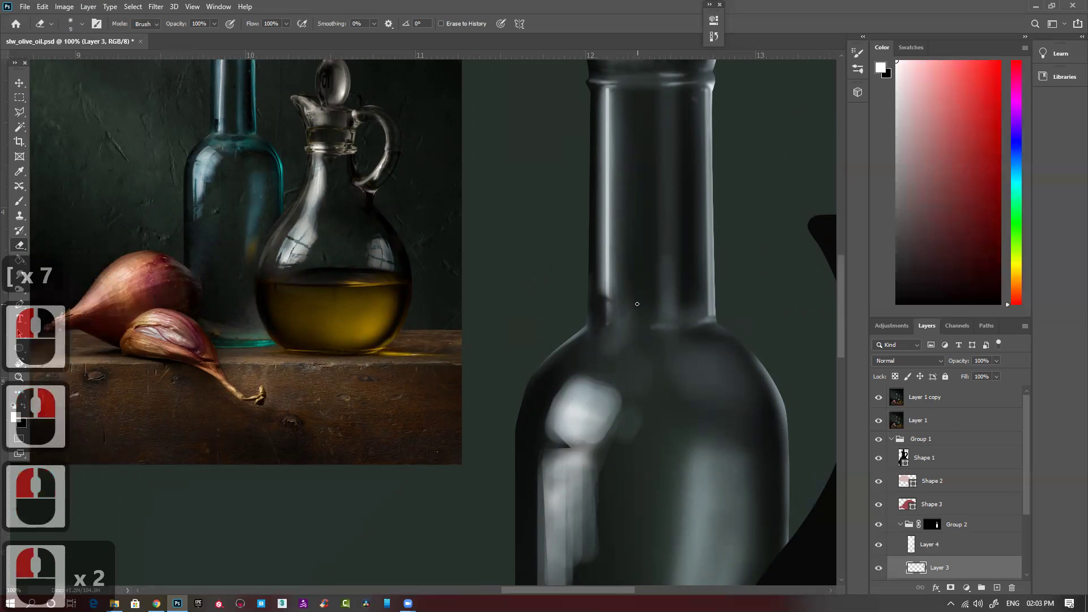
Darken the lower right part of the bottle's neck by erasing the haze beside its right edge highlight.
left_click(693, 302)
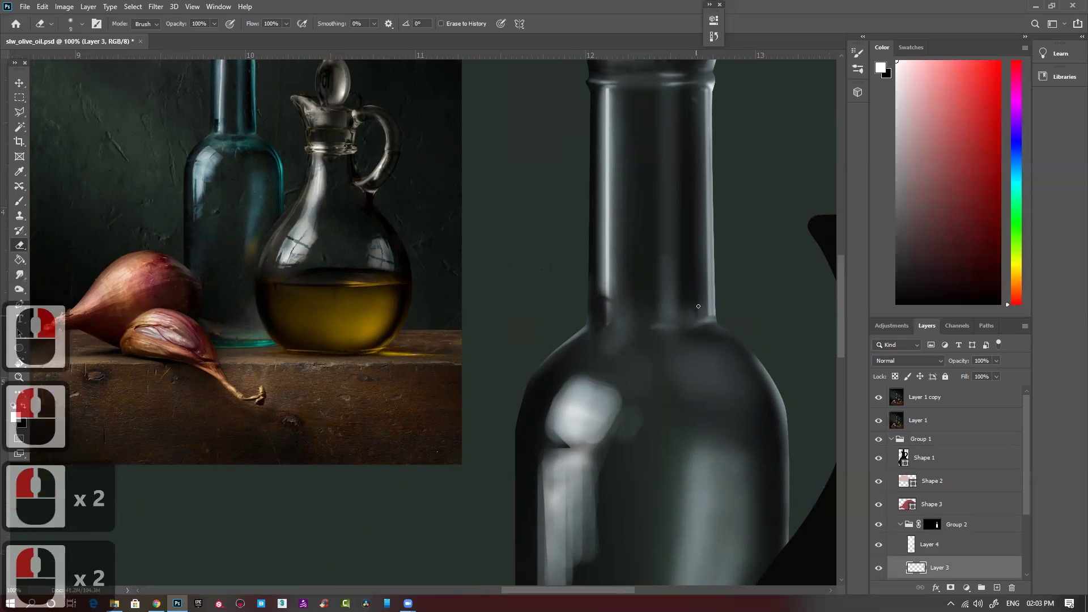
left_click(691, 307)
key("bracketright")
key("bracketright")
left_click(699, 300)
left_click(703, 307)
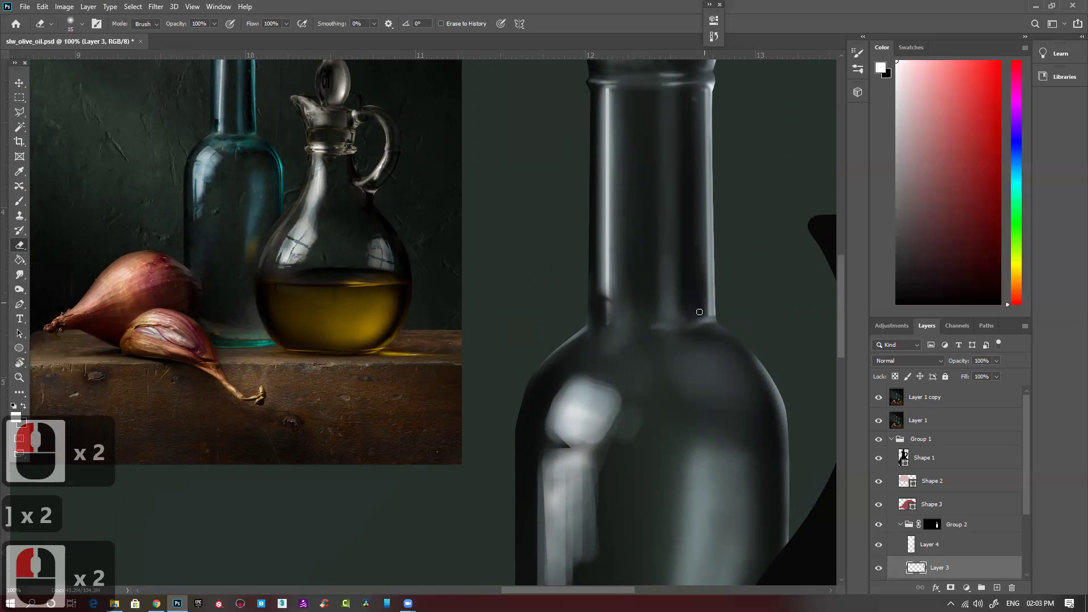
left_click(697, 266)
left_click(689, 313)
left_click(693, 315)
left_click(719, 316)
Thin the rim highlight along the bottle's right shoulder with a smaller eraser.
key("[")
key("[")
left_click(737, 353)
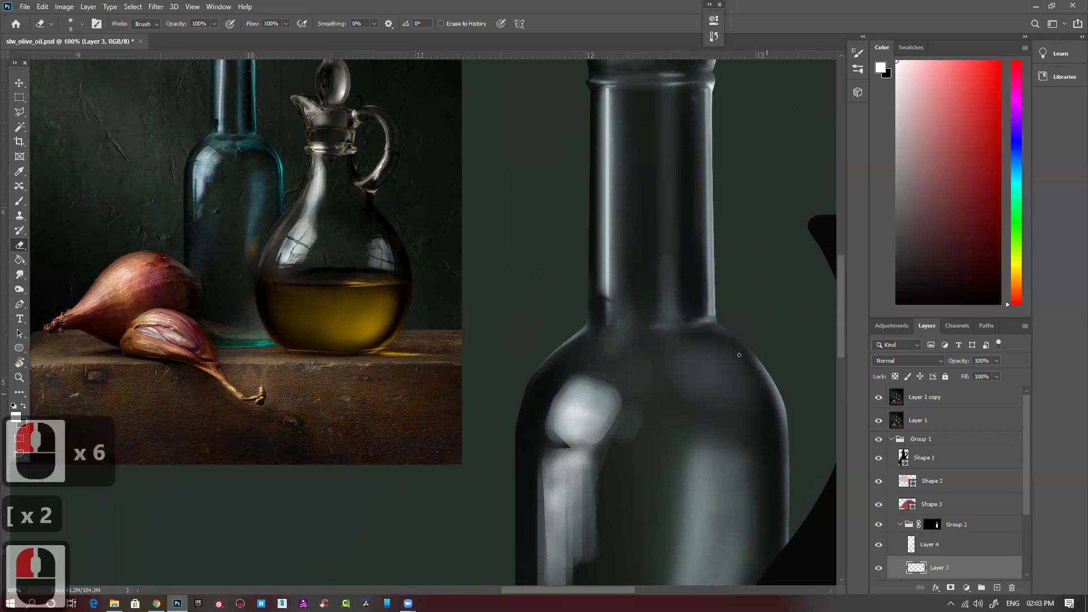
left_click(742, 357)
left_click_drag(786, 327, 674, 231)
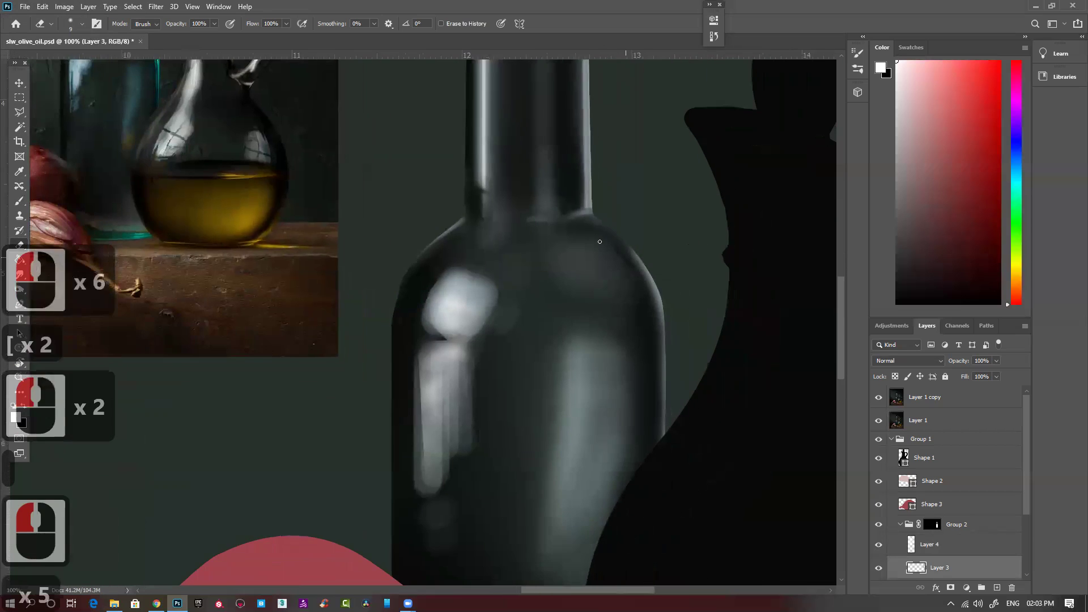
left_click(624, 255)
left_click(622, 253)
left_click(619, 248)
left_click(615, 242)
left_click(614, 238)
left_click(624, 253)
left_click(634, 268)
left_click(649, 282)
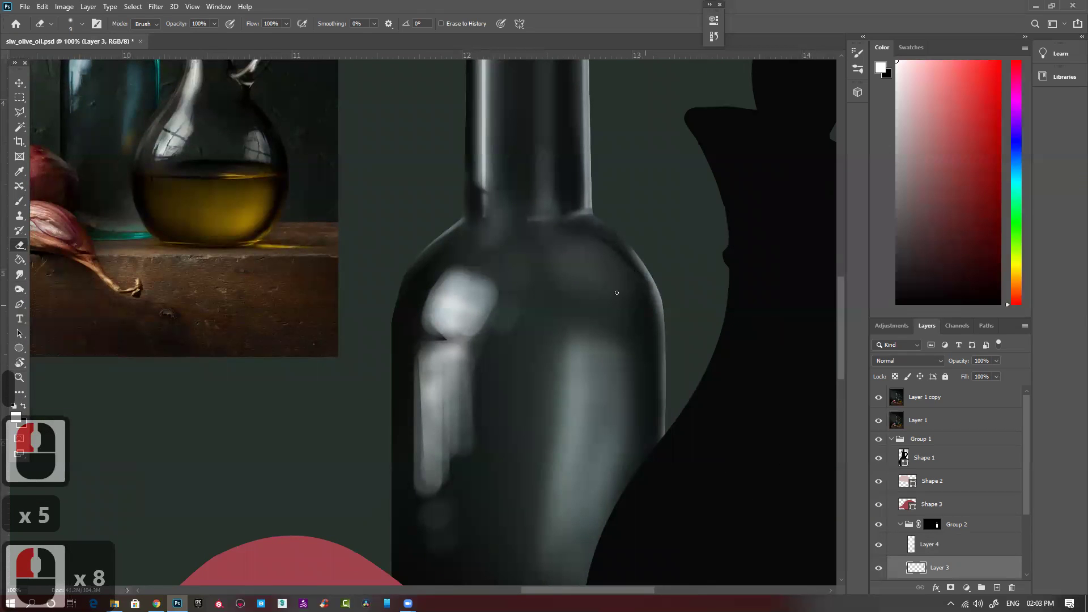
Refine the rim highlight where the bottle's right shoulder curves down into the body.
left_click(646, 271)
left_click(652, 283)
left_click(656, 296)
left_click(659, 310)
left_click(659, 319)
left_click(659, 315)
left_click(658, 311)
left_click(657, 307)
left_click(660, 332)
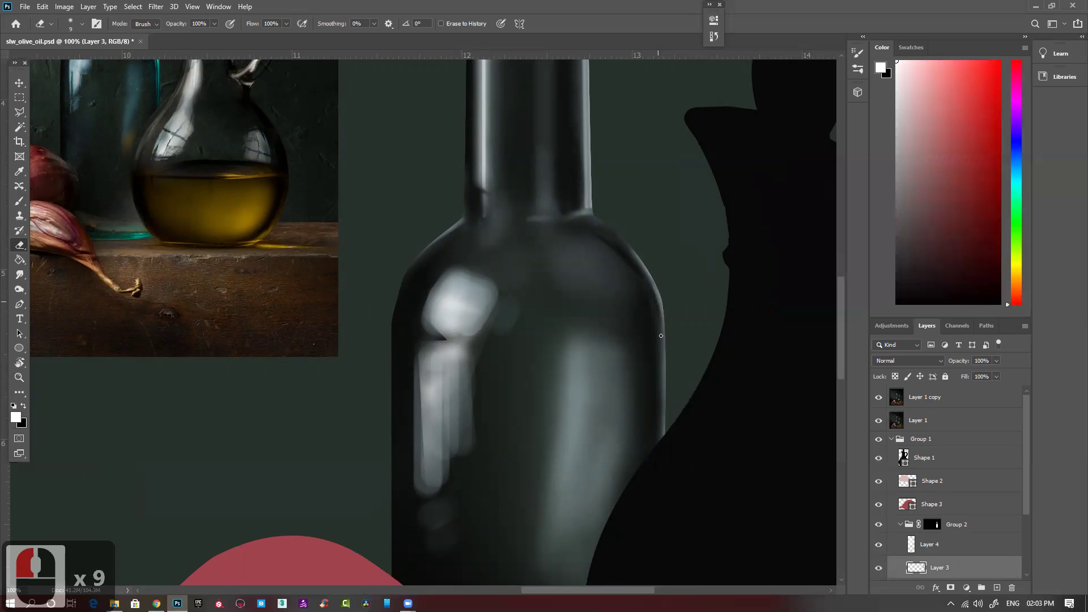
Thin the vertical rim highlight along the right side of the bottle's body down to the black cruet.
left_click(662, 356)
left_click(660, 381)
left_click(657, 405)
left_click(658, 414)
left_click(661, 428)
left_click(659, 386)
left_click(653, 345)
left_click(646, 306)
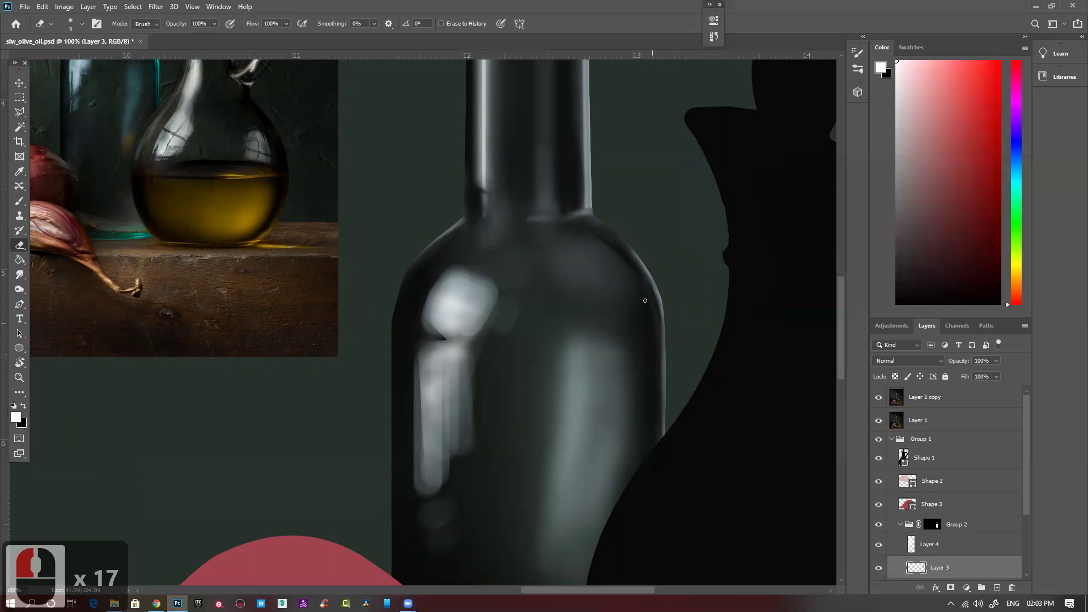
left_click(640, 272)
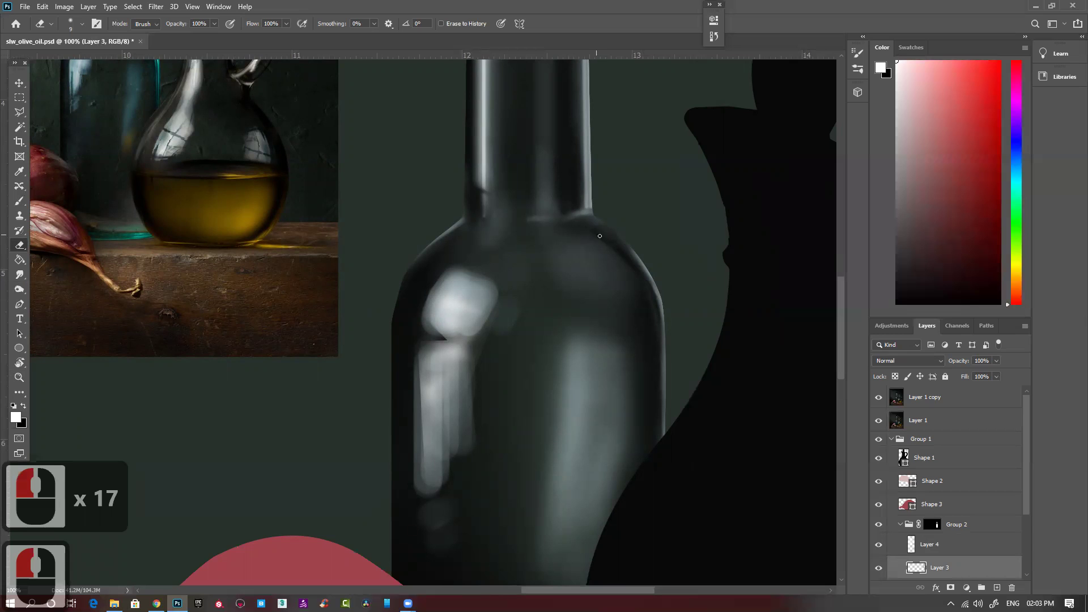
Trim the inner end of the horizontal highlight at the base of the bottle's neck with the small eraser.
left_click_drag(630, 170, 652, 289)
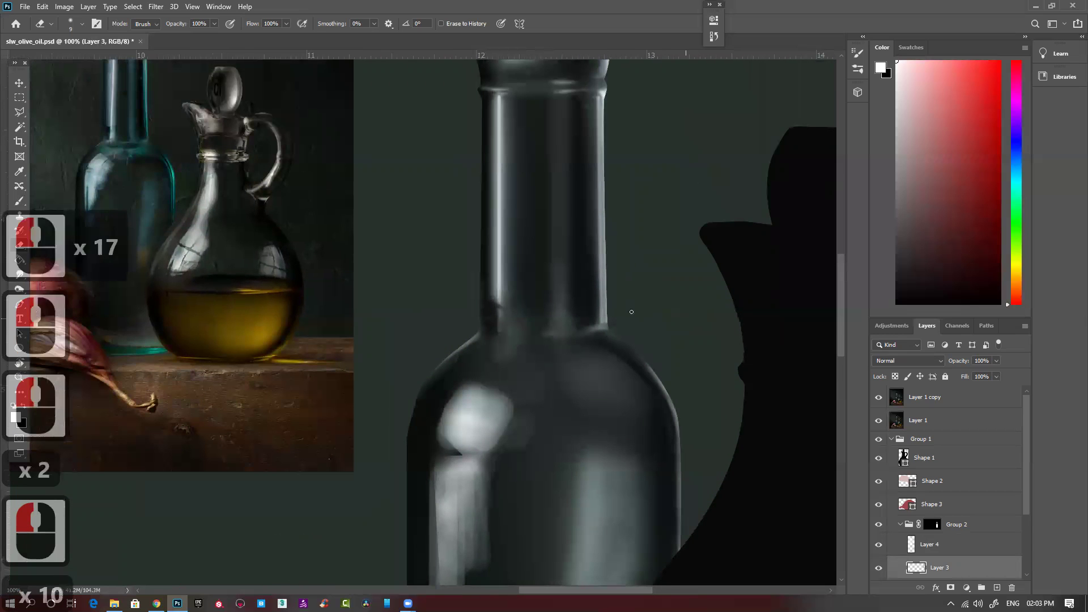
left_click(549, 326)
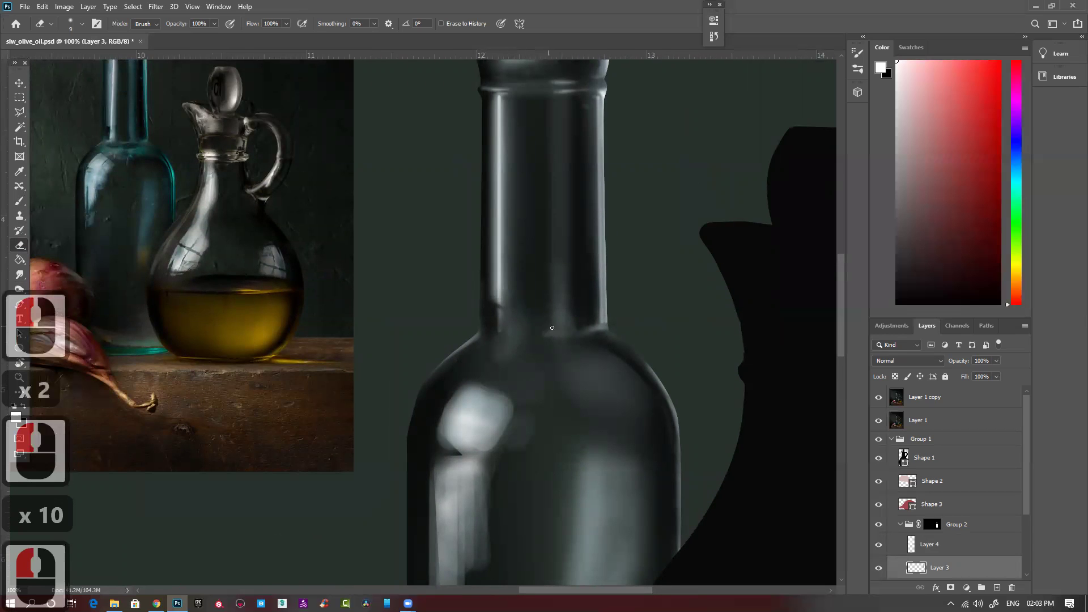
left_click(543, 323)
left_click_drag(543, 325, 543, 280)
left_click(542, 325)
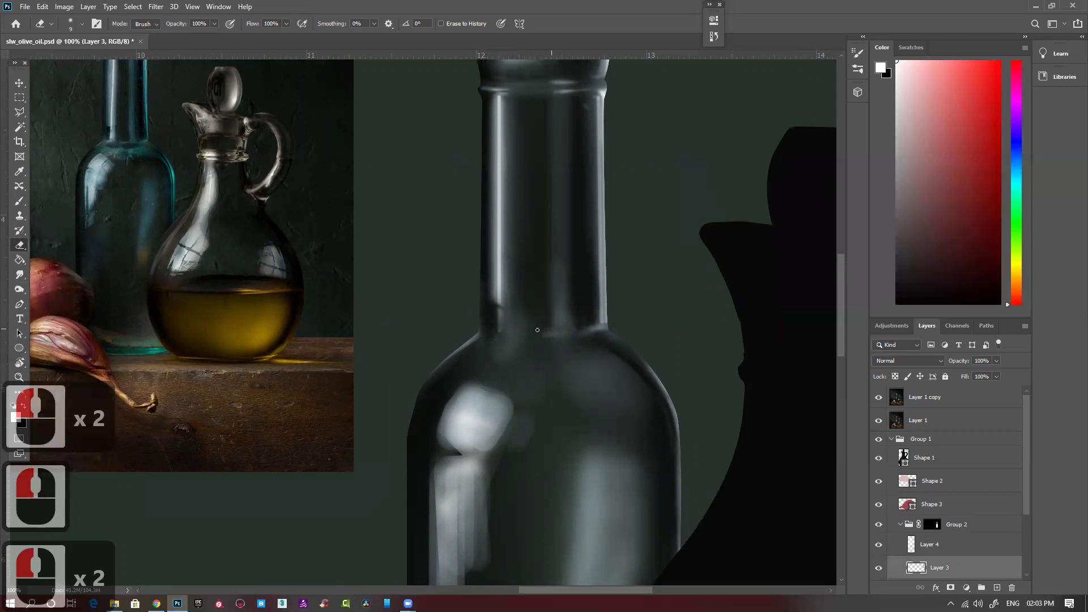
left_click(568, 341)
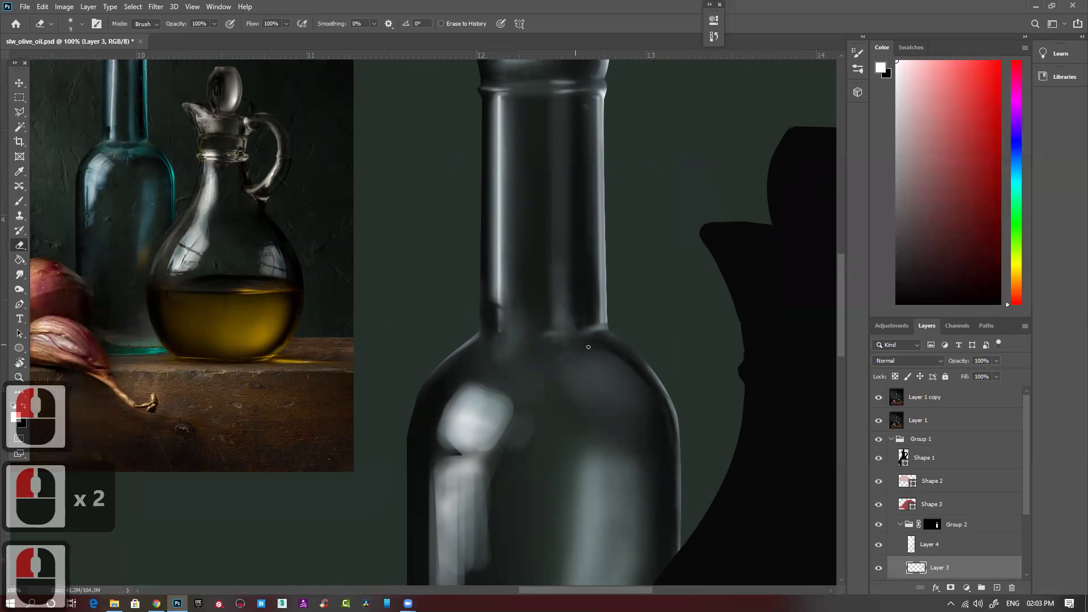
Enlarge the eraser to 20 px and soften the light streaks just below the base of the bottle's neck.
left_click(534, 361)
key("bracketright")
key("bracketright")
key("bracketright")
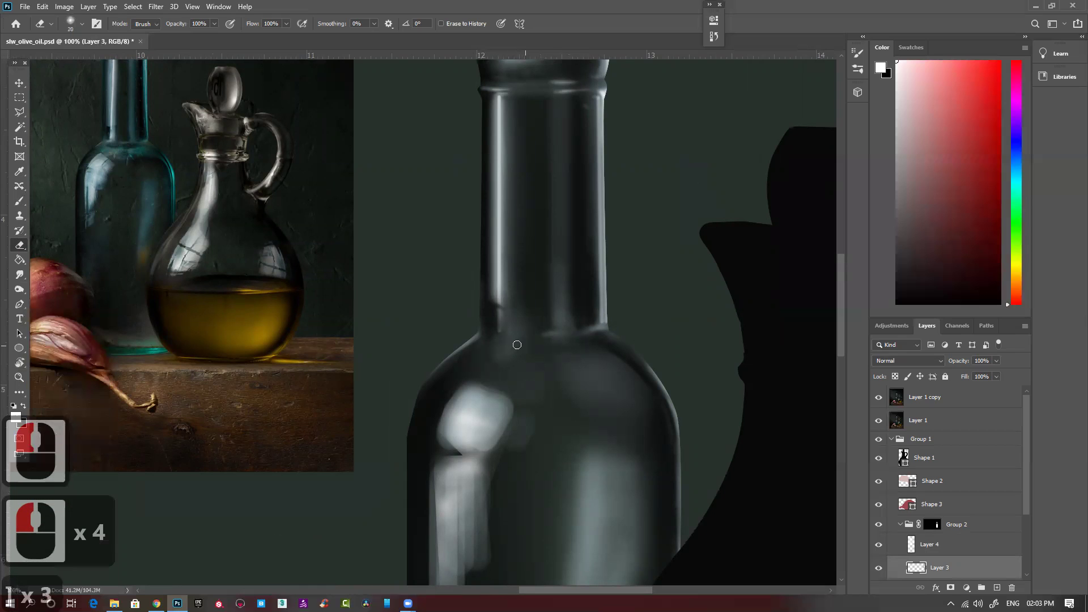
left_click(528, 343)
left_click(551, 344)
left_click(518, 344)
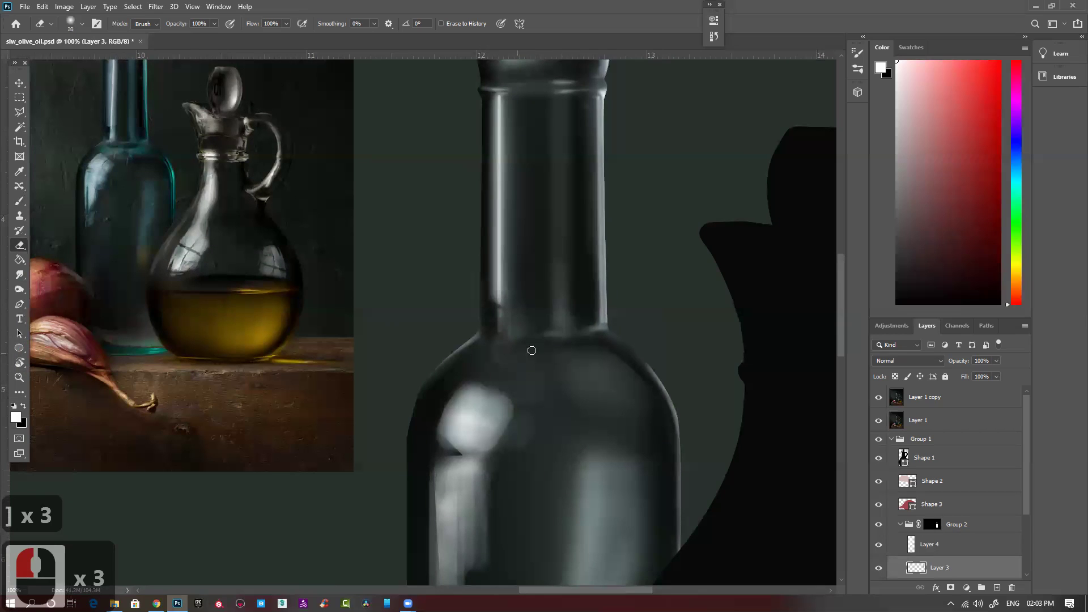
left_click(553, 348)
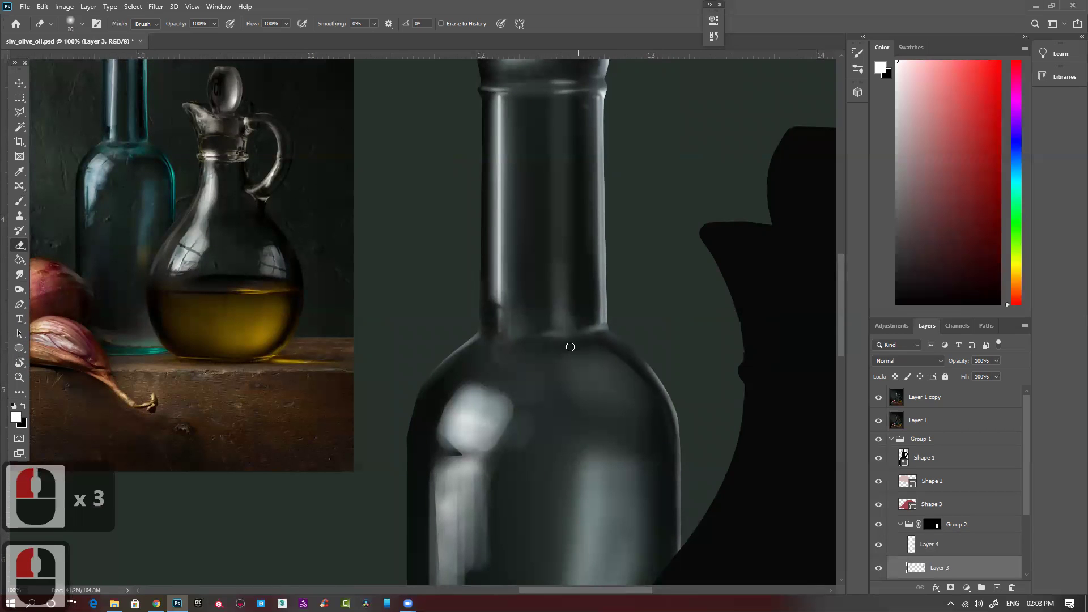
Fade the remaining shading across the top of the bottle's shoulders, from the right end of the neck base to the left.
left_click(598, 347)
left_click(589, 337)
left_click(616, 352)
left_click(540, 356)
left_click(544, 345)
left_click(561, 342)
left_click(523, 349)
left_click(509, 344)
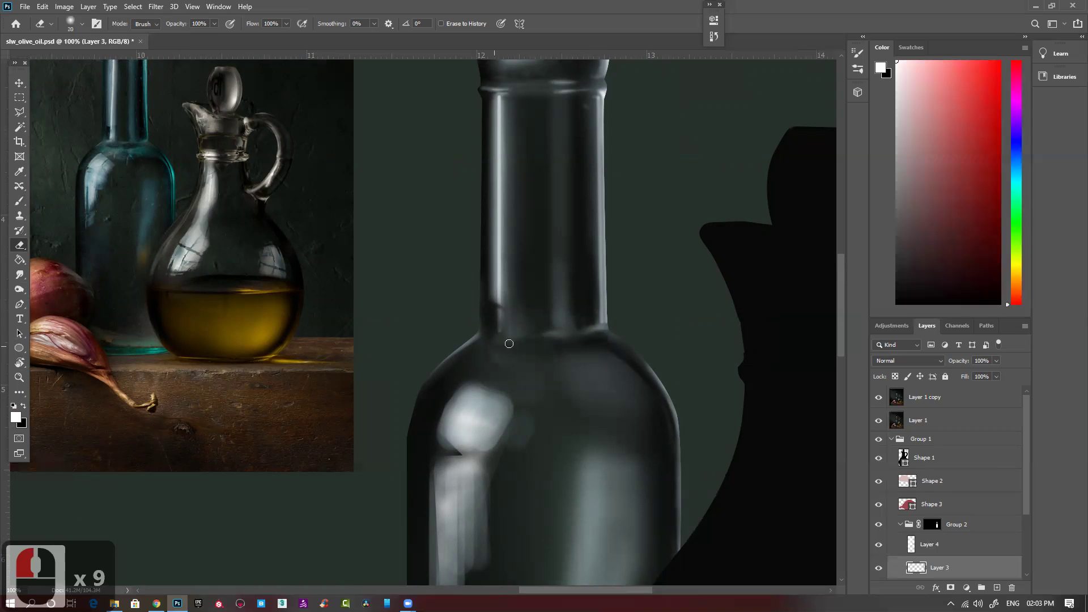
left_click(509, 344)
left_click(502, 355)
Soften the vertical reflections inside the lower half of the bottle's neck with the eraser.
left_click(539, 314)
left_click(528, 306)
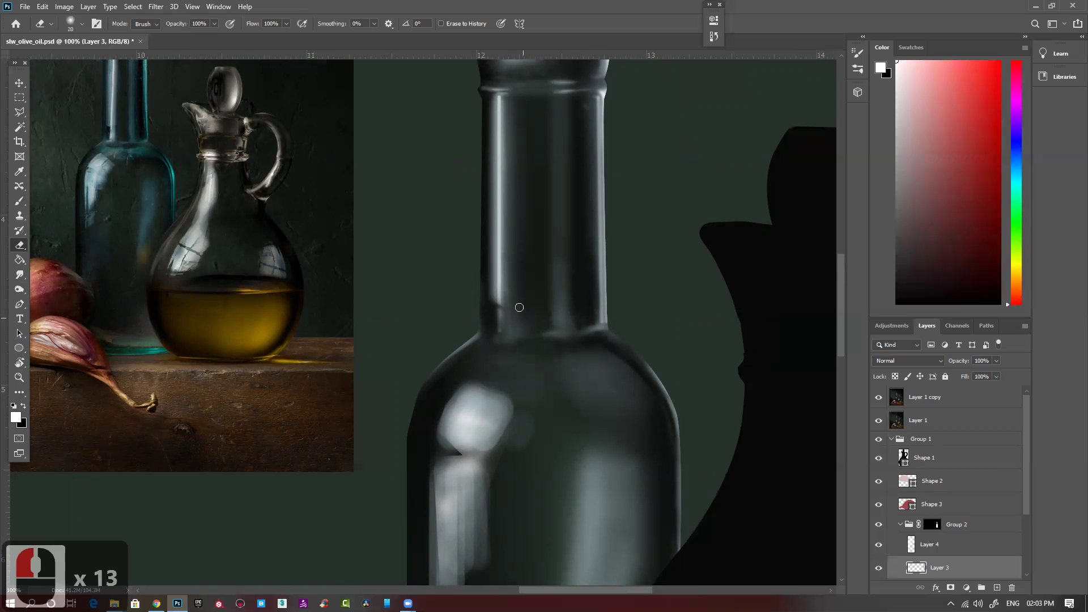
left_click(519, 307)
mouse_move(595, 308)
left_mouse_down()
mouse_move(585, 320)
mouse_move(570, 311)
left_mouse_up()
mouse_move(568, 308)
left_mouse_down()
mouse_move(552, 289)
mouse_move(556, 328)
left_mouse_up()
left_click_drag(548, 244, 553, 300)
mouse_move(542, 264)
left_mouse_down()
mouse_move(543, 276)
mouse_move(533, 245)
left_mouse_up()
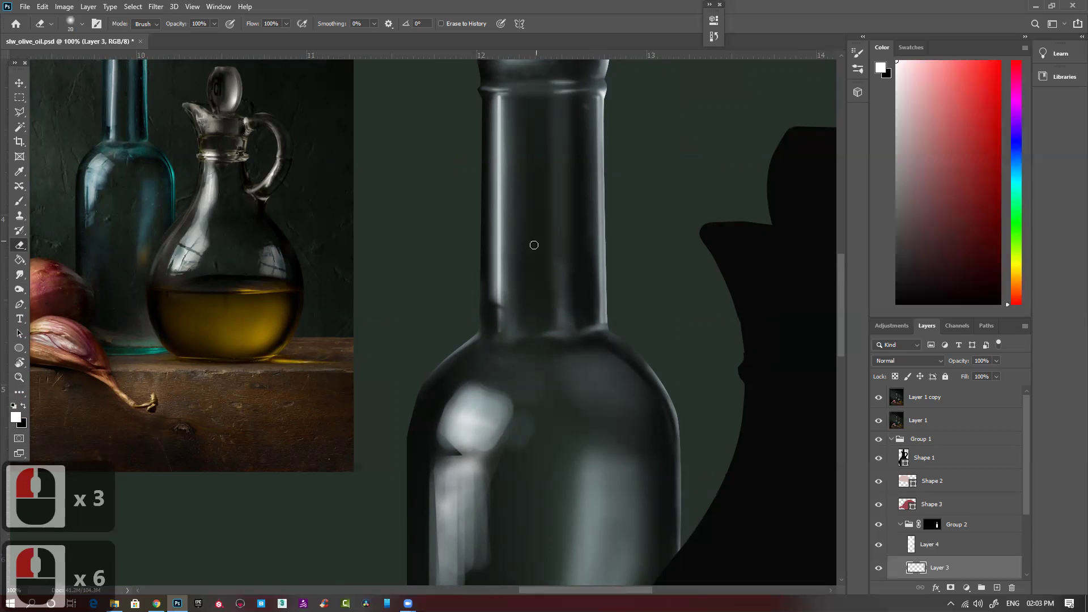
Reduce the eraser size and clean up the highlights around the thin ring at the top of the bottle's neck.
scroll(563, 214, "up", 11)
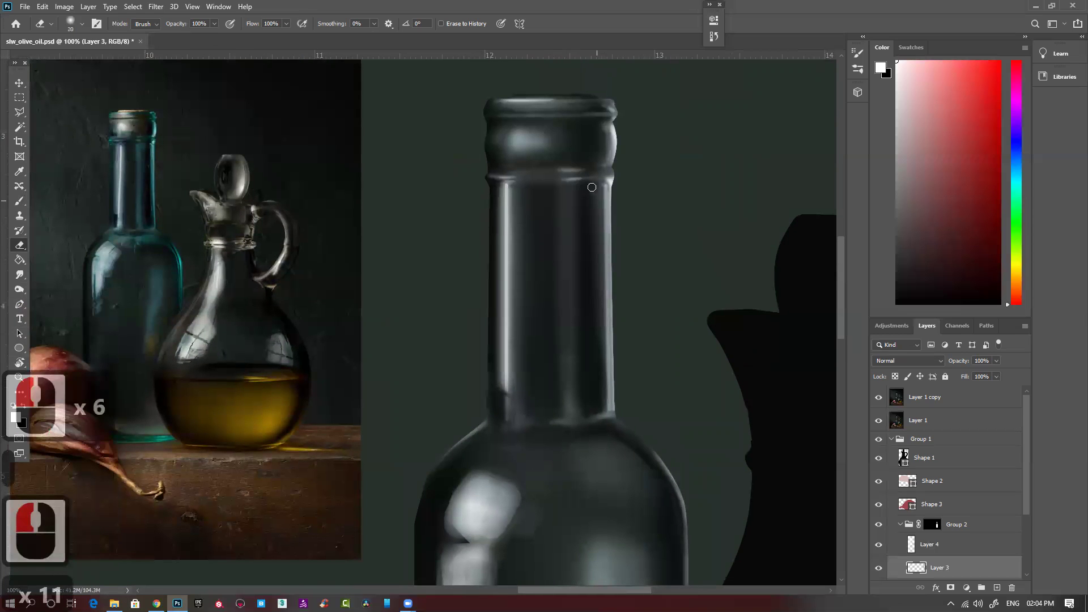
scroll(595, 215, "up", 2)
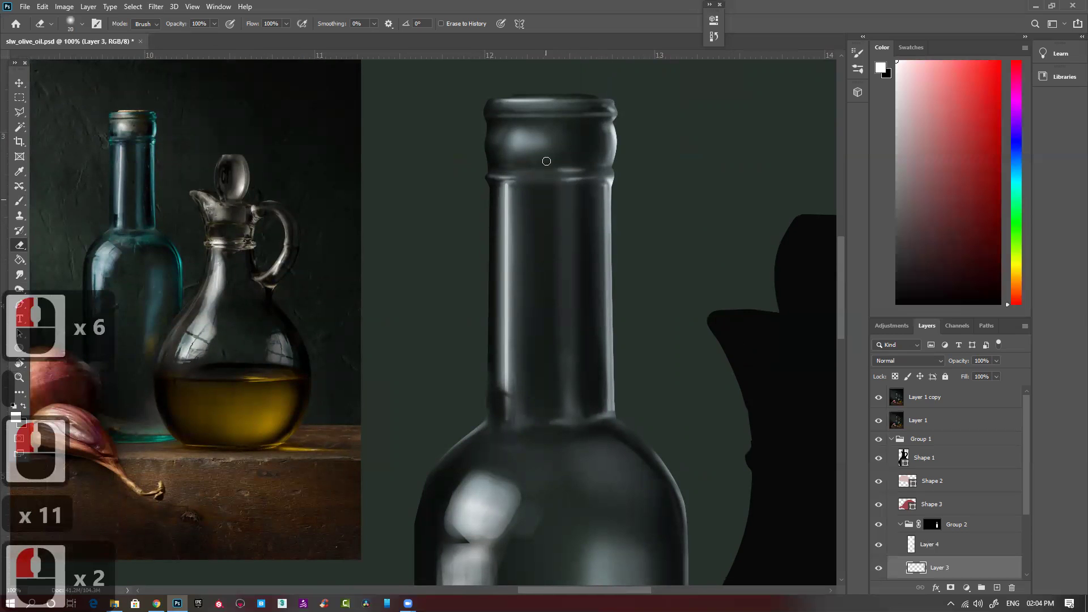
key("bracketleft")
key("bracketleft")
key("bracketleft")
key("bracketleft")
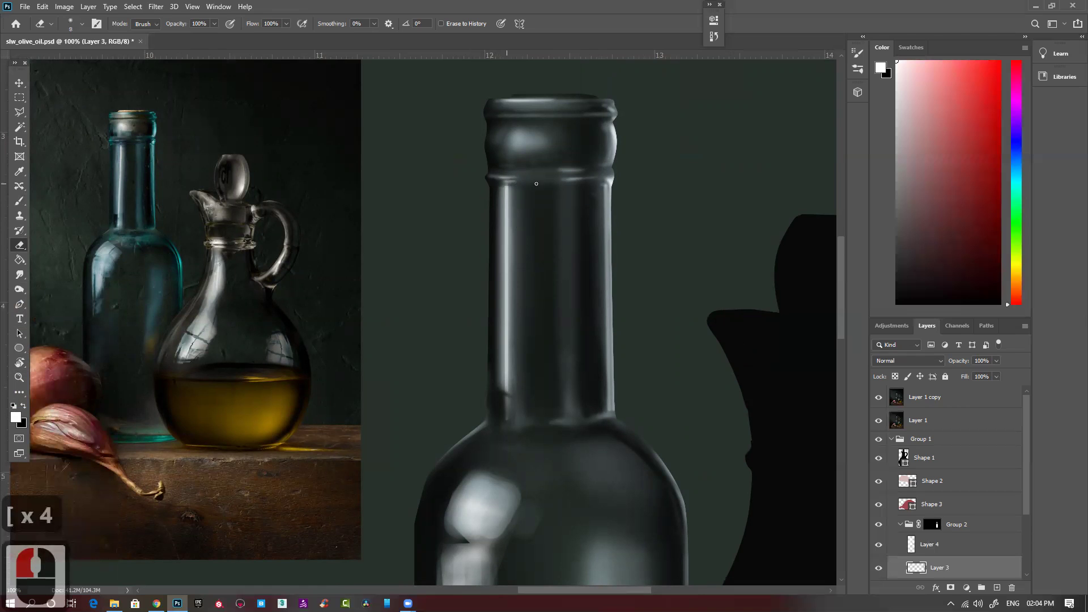
scroll(567, 183, "up", 3)
scroll(586, 184, "up", 1)
scroll(598, 183, "up", 1)
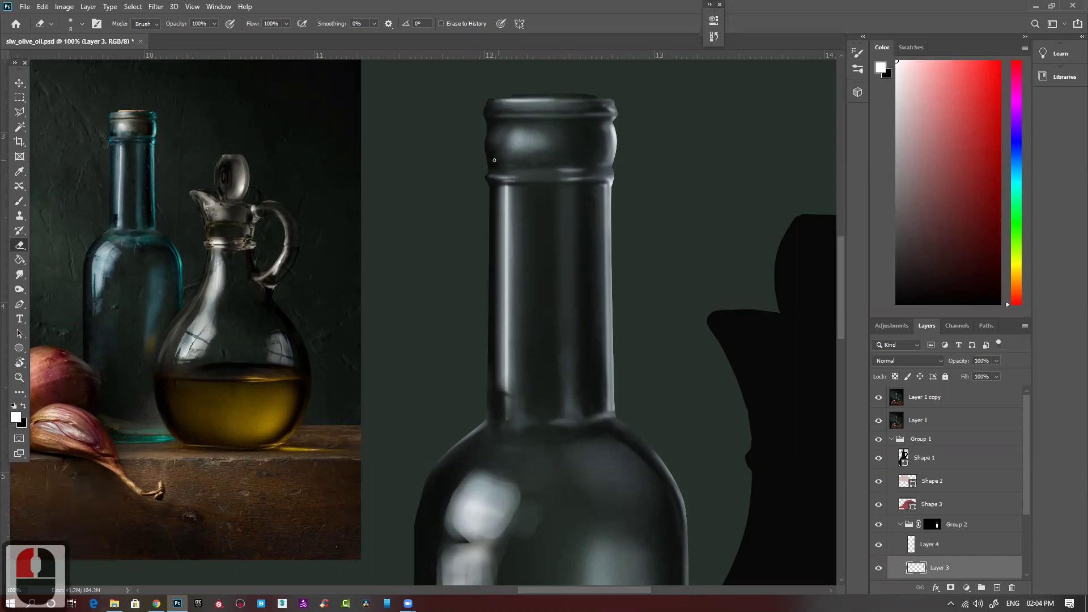
Refine the reflections on the bulging collar above the ring, working mainly on its right half.
scroll(587, 164, "up", 3)
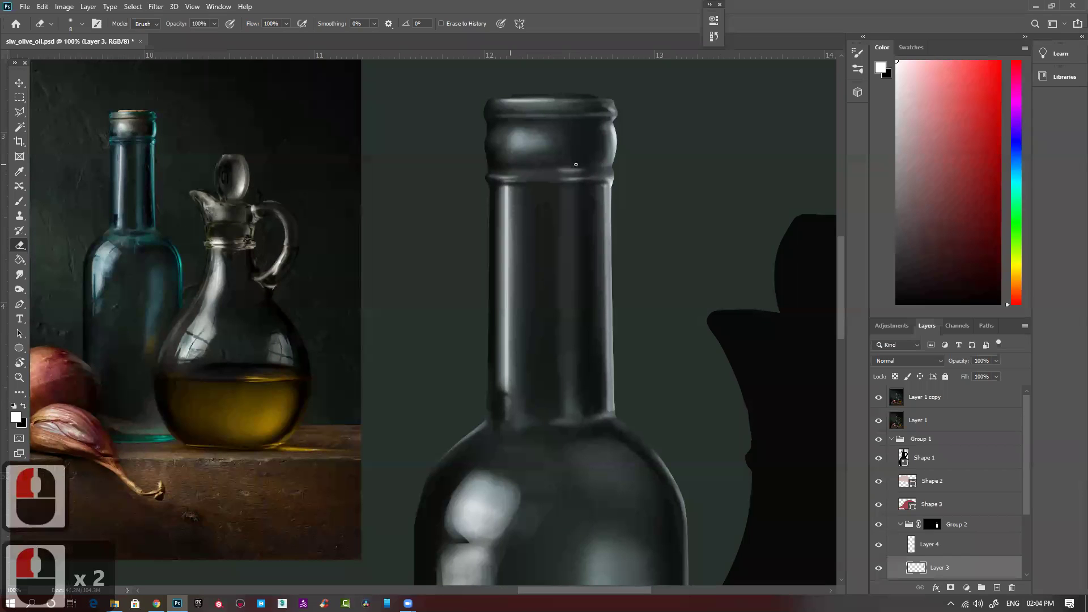
scroll(590, 154, "up", 2)
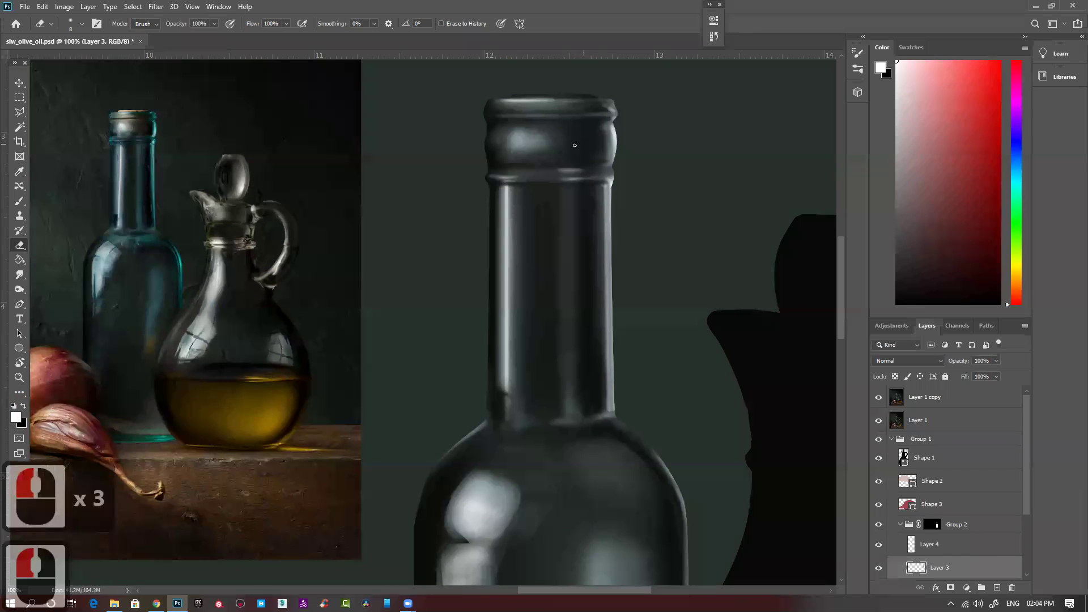
scroll(606, 142, "up", 2)
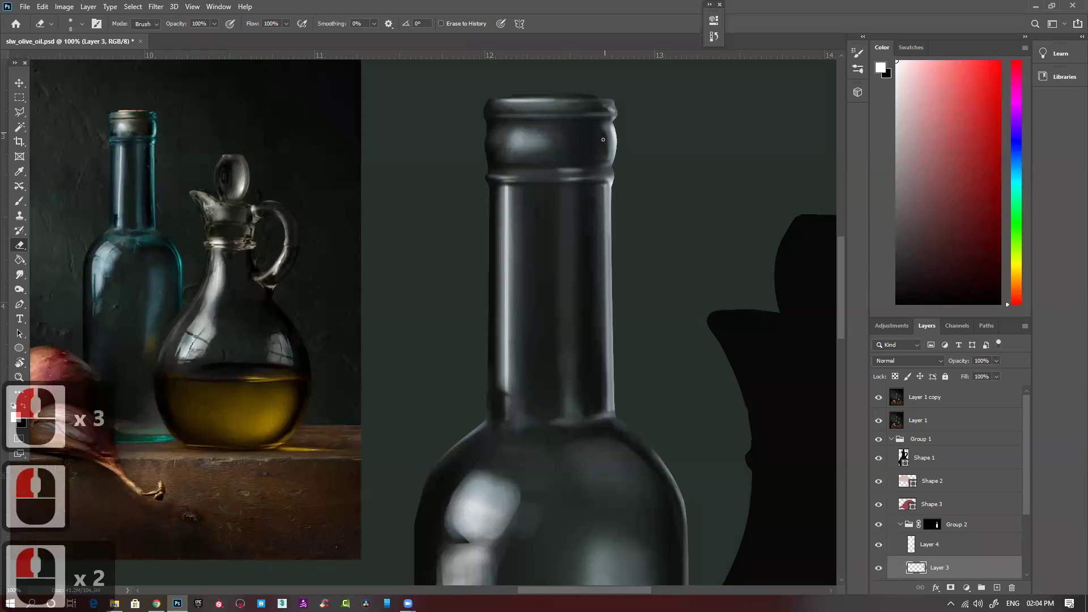
scroll(607, 142, "up", 2)
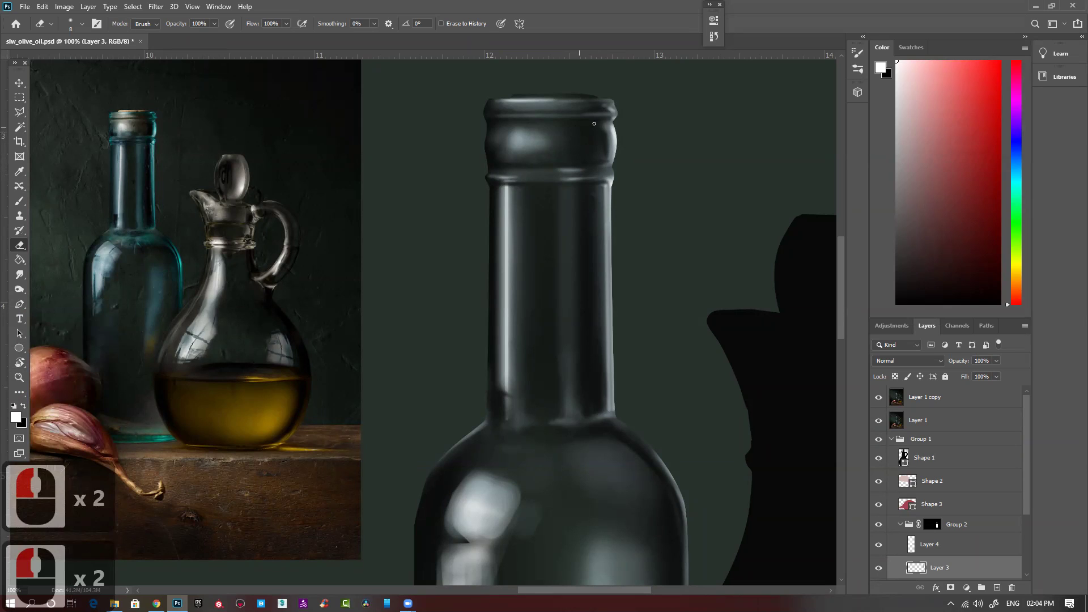
scroll(607, 145, "up", 5)
scroll(607, 150, "up", 1)
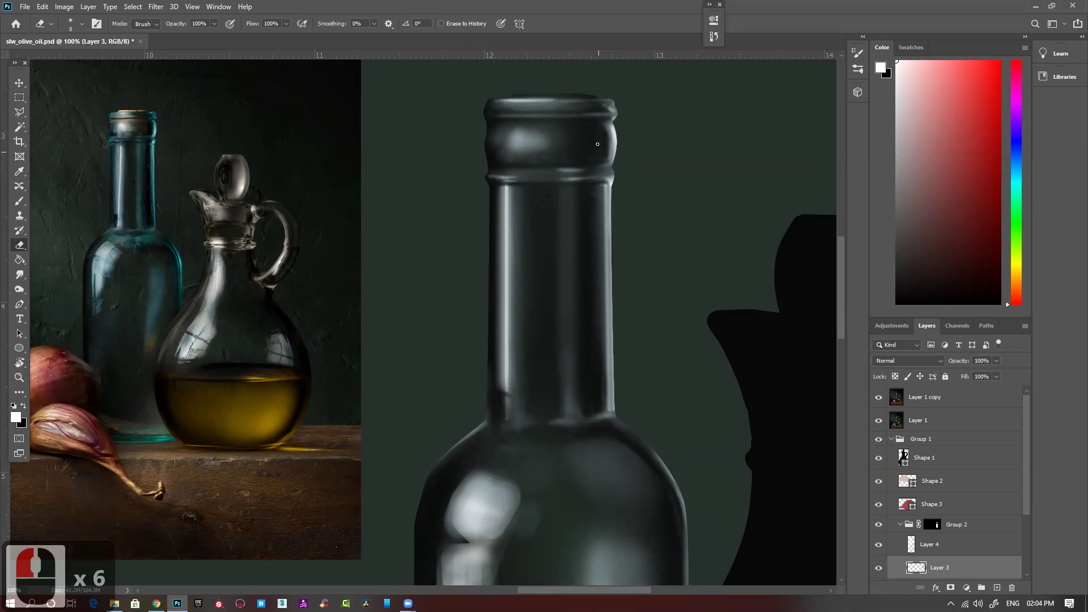
left_click(605, 126)
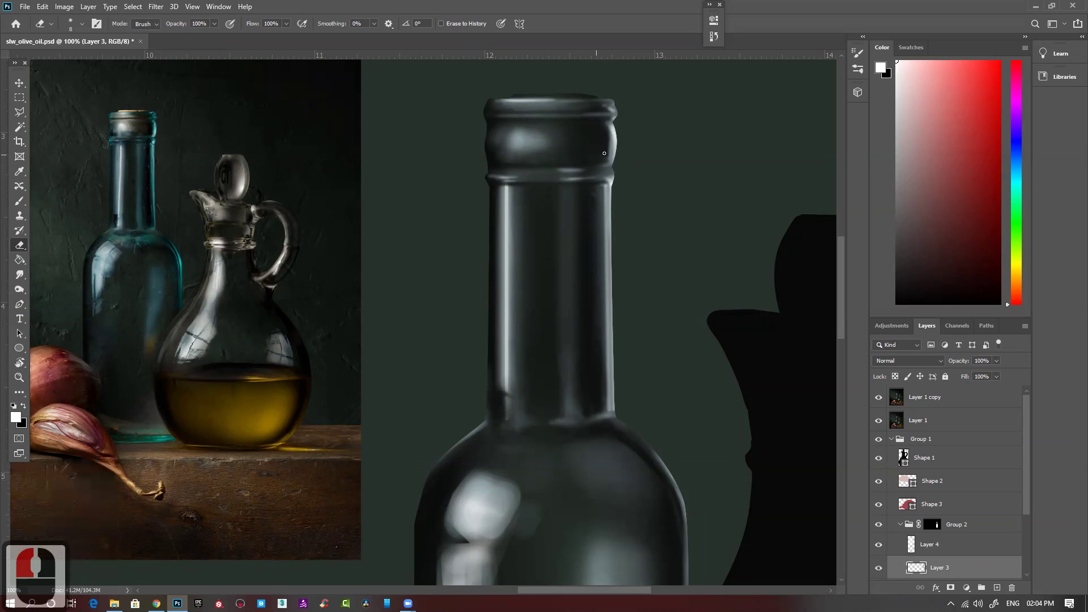
Thin the horizontal highlight along the bottle's lip with short eraser strokes from the right side to the middle.
left_click(326, 202)
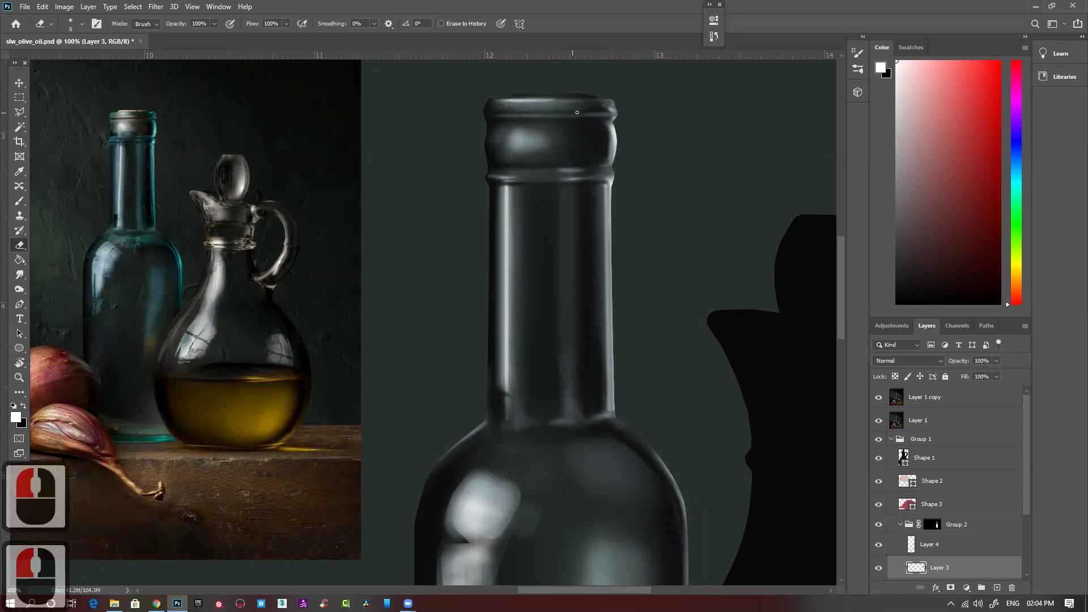
left_click_drag(604, 107, 556, 110)
left_click_drag(595, 107, 554, 112)
left_click(552, 109)
left_click(550, 107)
left_click(548, 105)
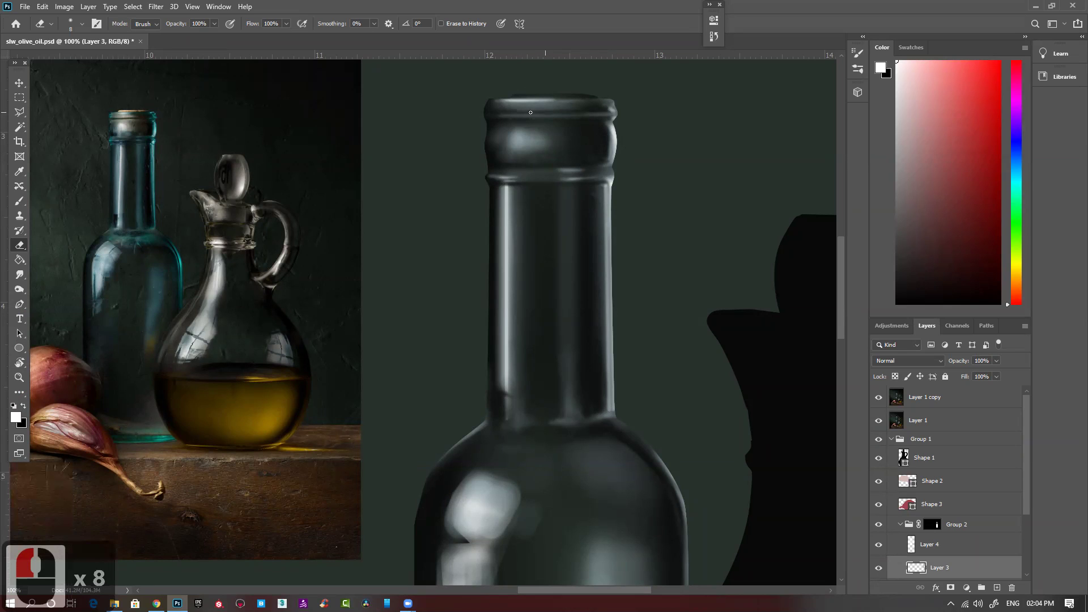
left_click(545, 102)
left_click(543, 100)
Clean up the upper edge of the bottle's mouth with the small eraser and check the whole painting.
left_click(565, 96)
left_click(557, 97)
left_click(550, 96)
left_click(544, 97)
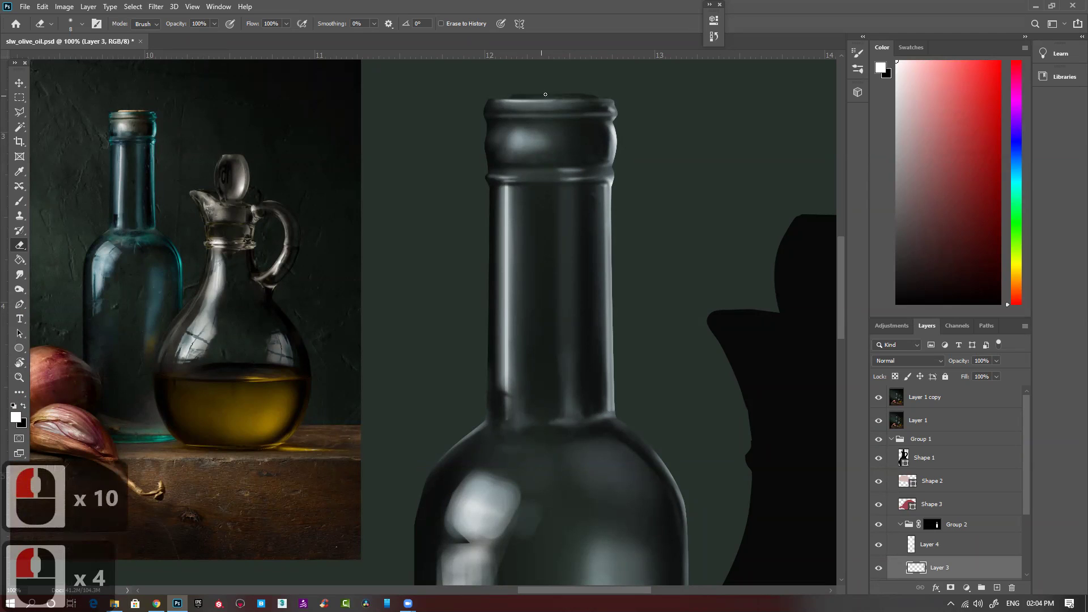
mouse_move(606, 94)
left_mouse_down()
mouse_move(532, 95)
mouse_move(619, 97)
mouse_move(499, 92)
mouse_move(639, 96)
mouse_move(599, 115)
mouse_move(508, 107)
left_mouse_up()
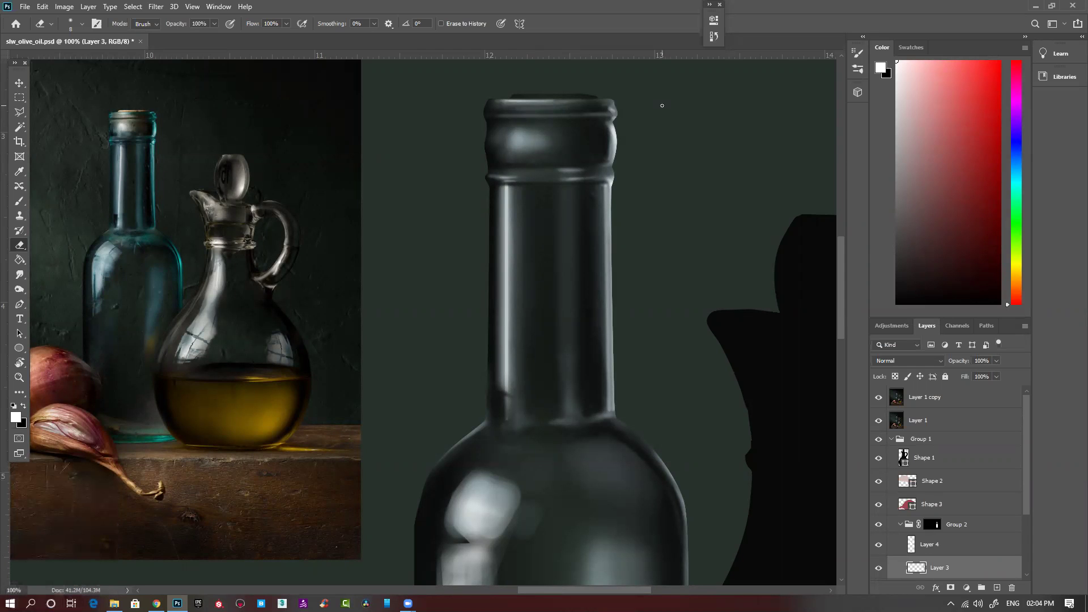
key("ctrl+minus")
key("ctrl+minus")
key("ctrl+minus")
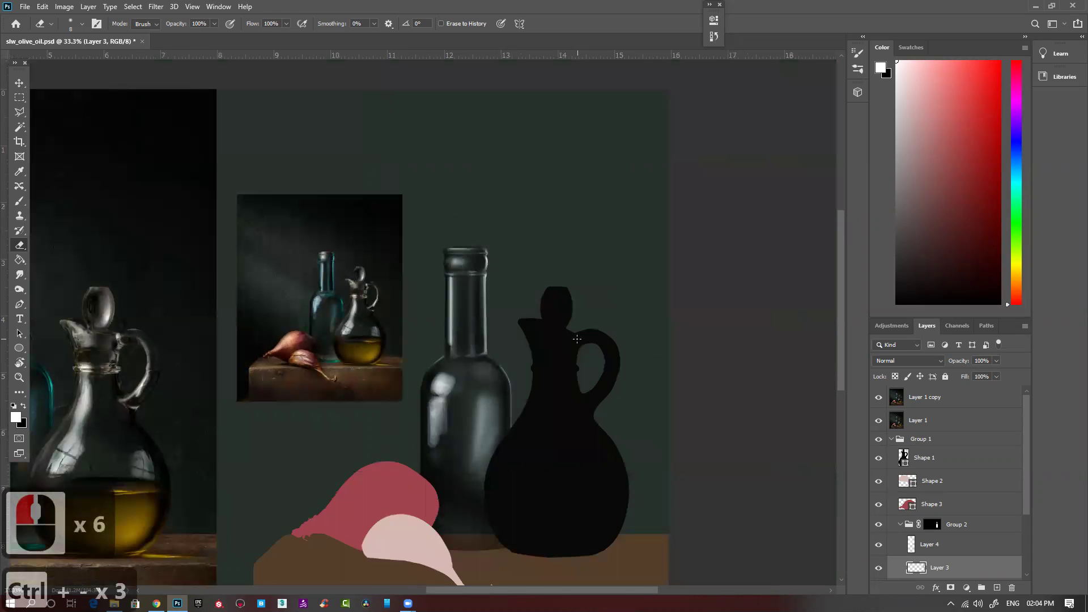
key("ctrl+minus")
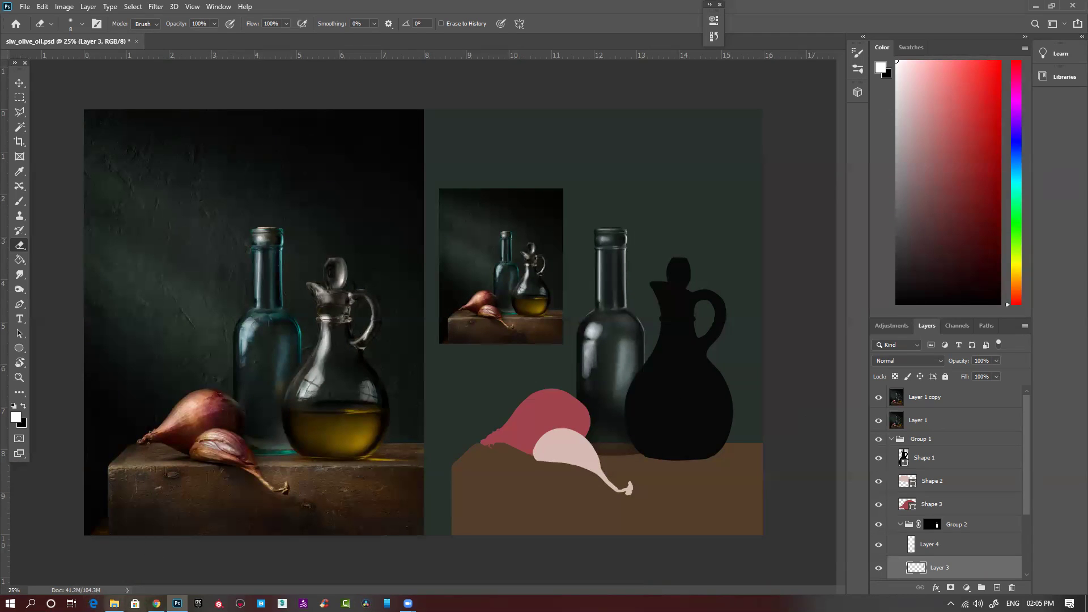
Switch to Chrome and search Google Images for "wall texture".
left_click(114, 604)
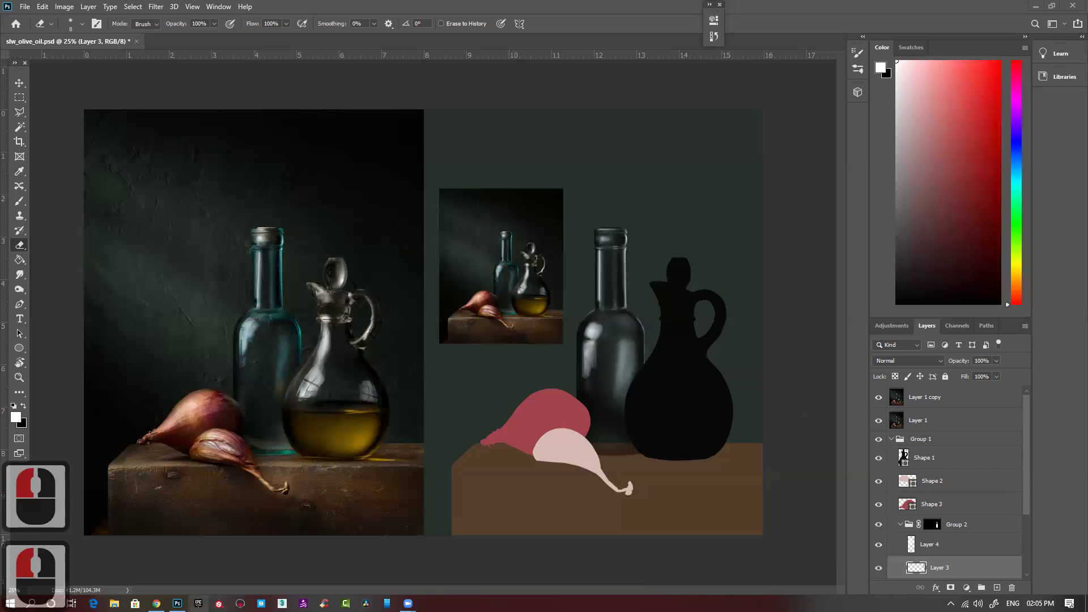
left_click(157, 603)
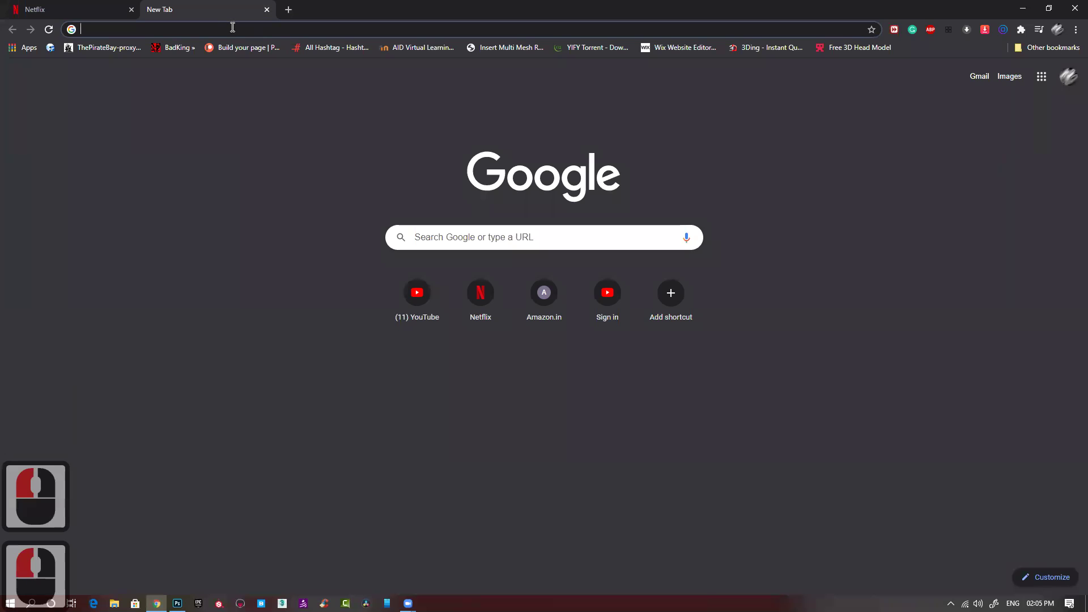
type("wall ")
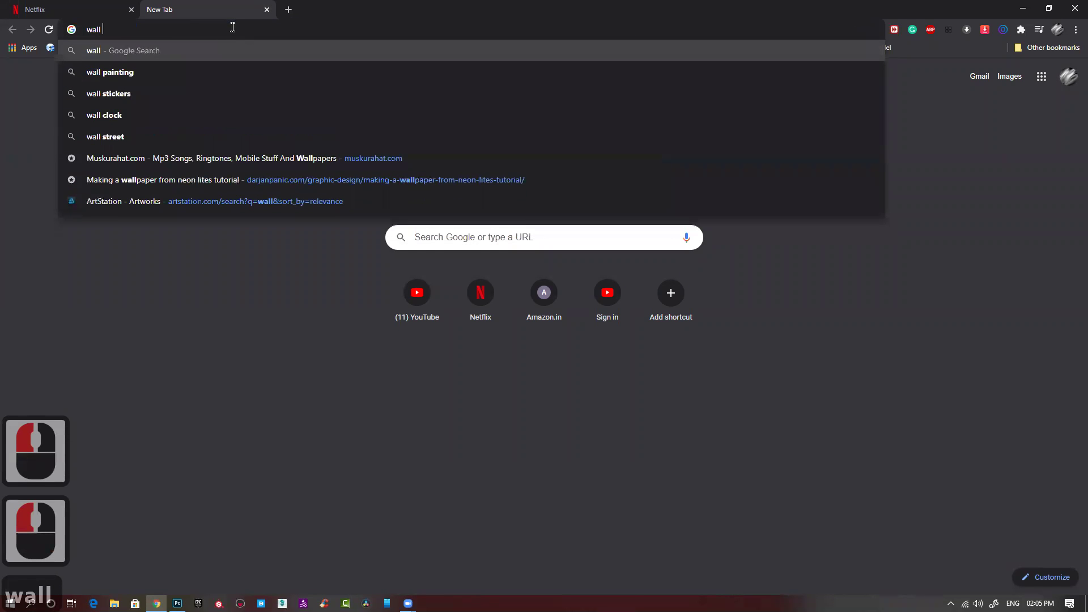
type("tes")
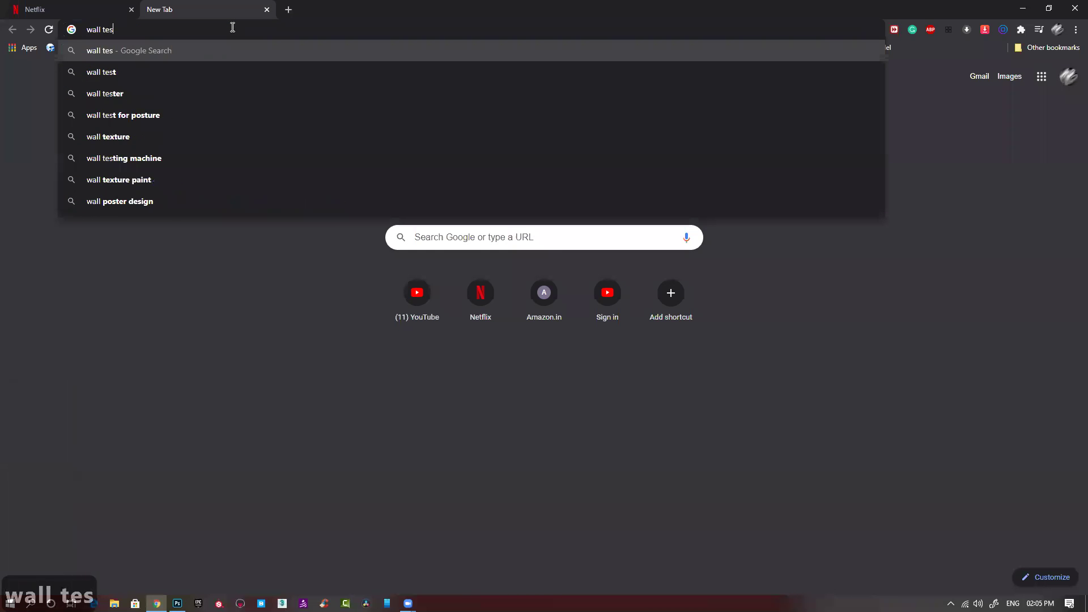
key("BackSpace")
type("xture")
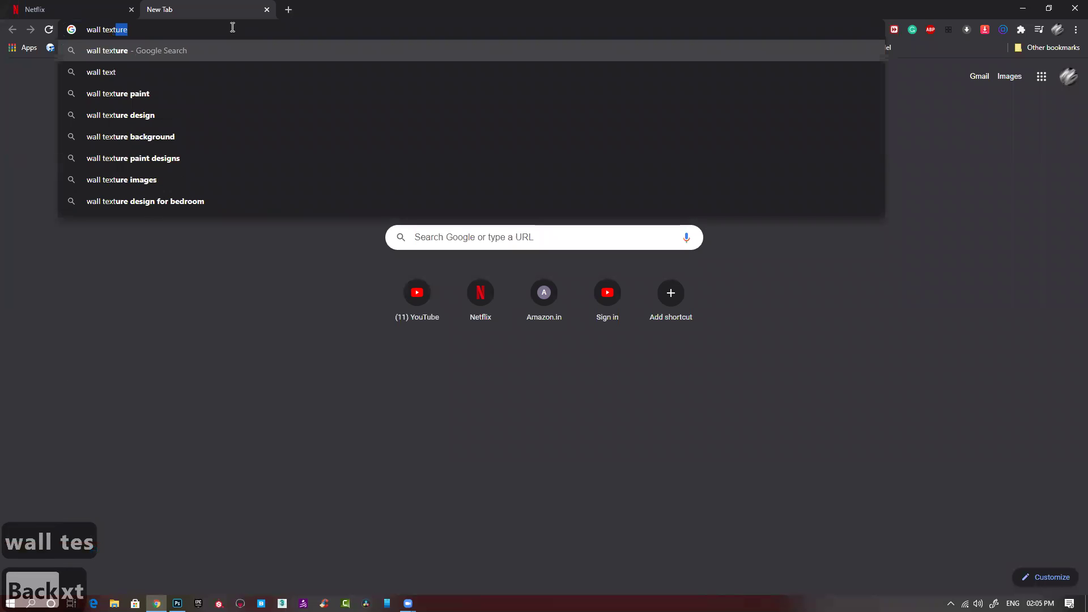
key("Return")
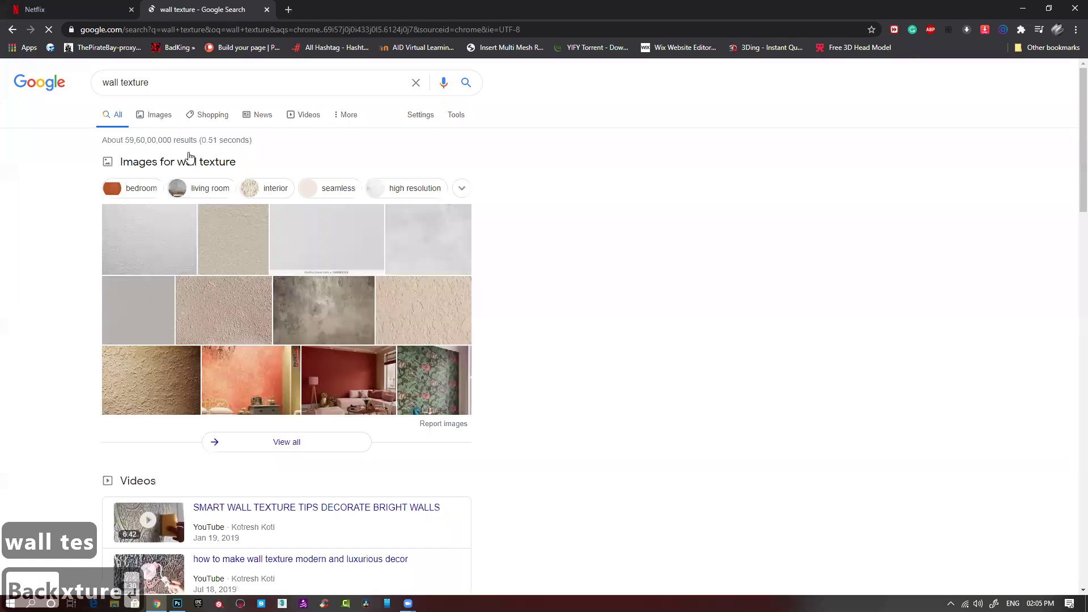
left_click(155, 117)
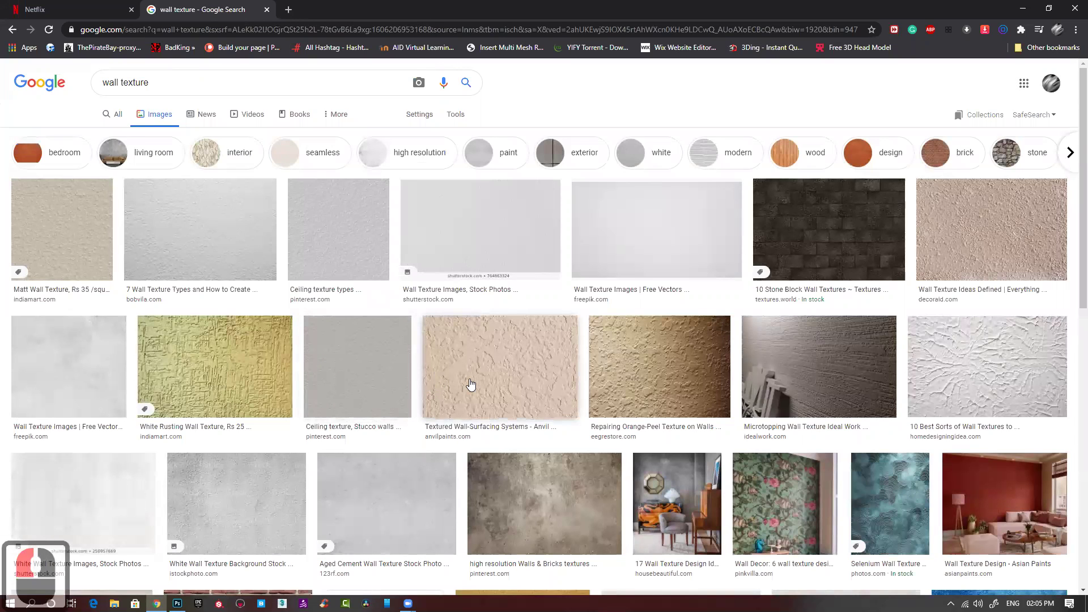
Preview the high resolution brown concrete wall texture and the related "Dirty concrete wall texture seamless 20451" image, and browse its related images.
scroll(470, 384, "down", 2)
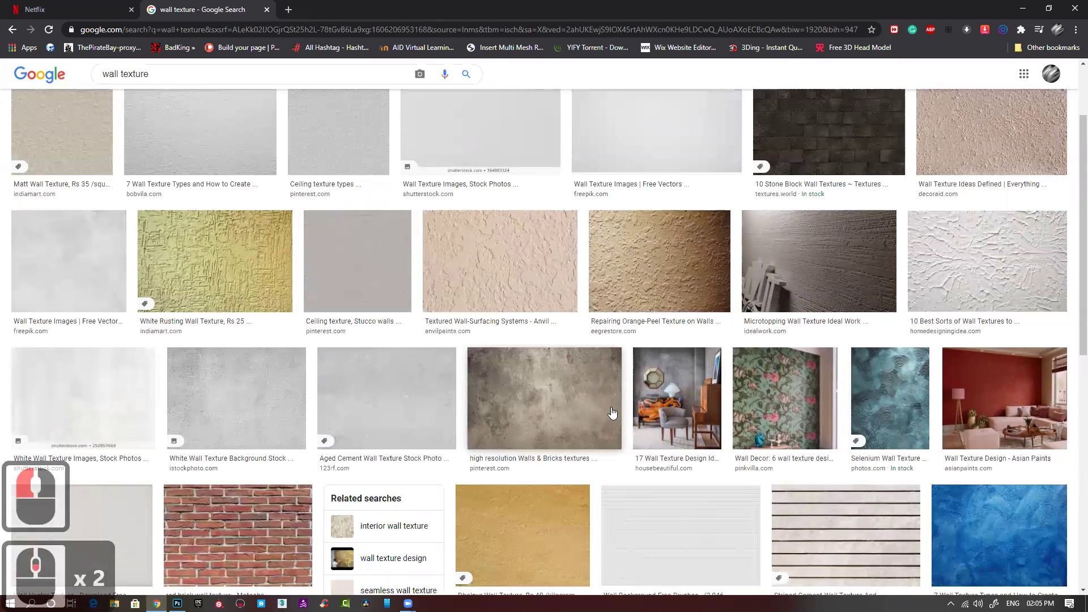
left_click(554, 398)
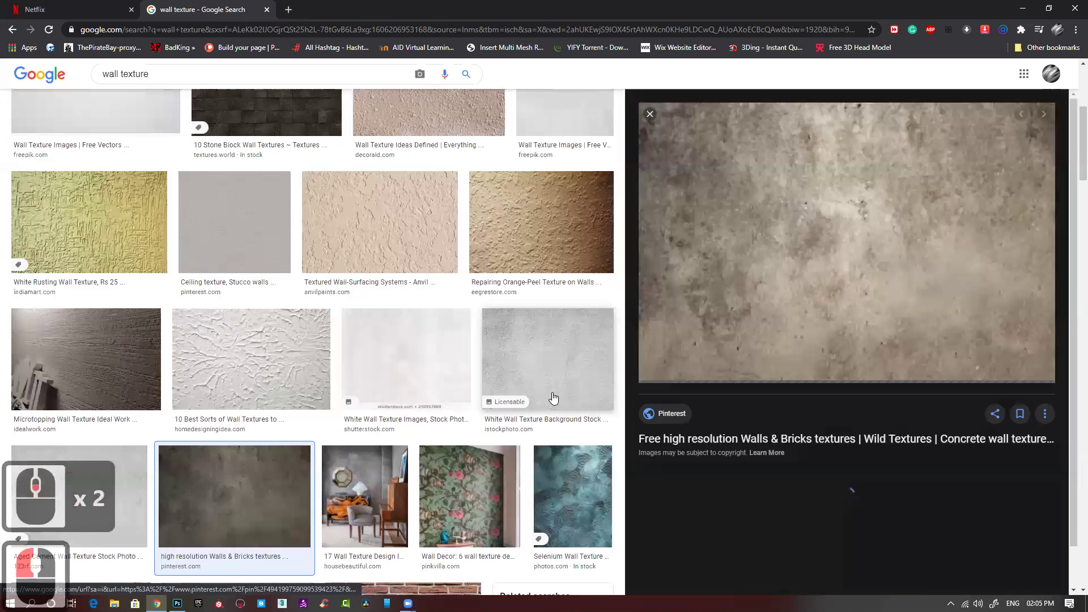
scroll(849, 461, "down", 1)
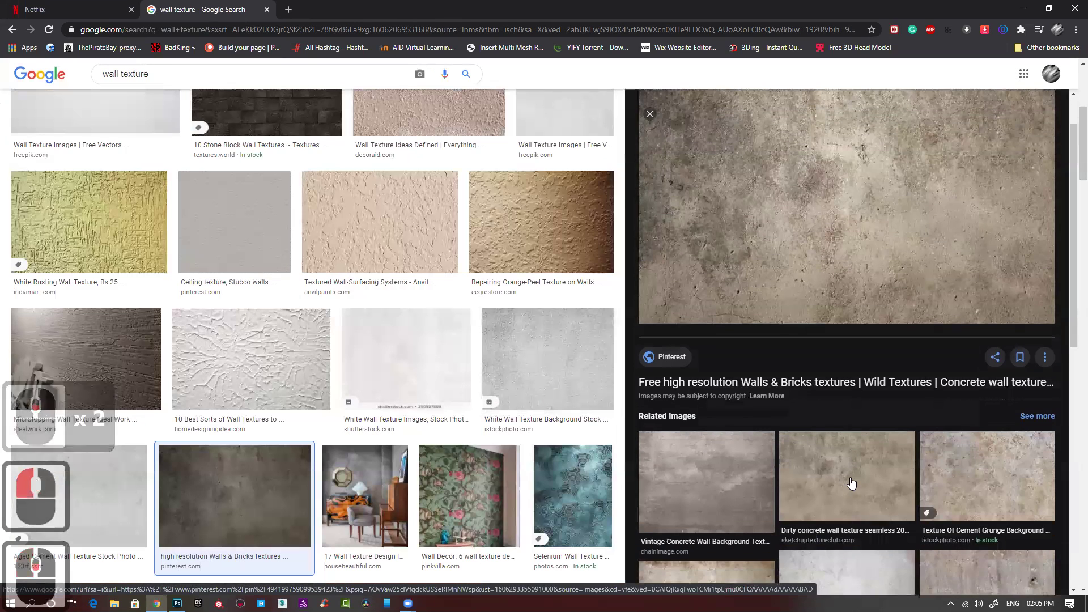
left_click(851, 482)
scroll(737, 448, "down", 2)
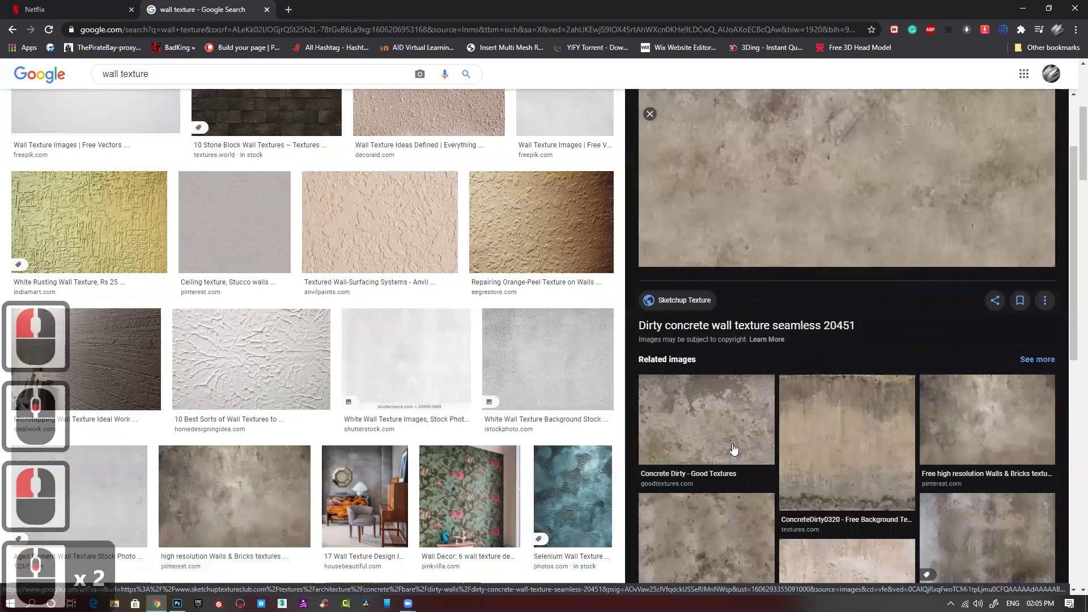
scroll(715, 433, "down", 2)
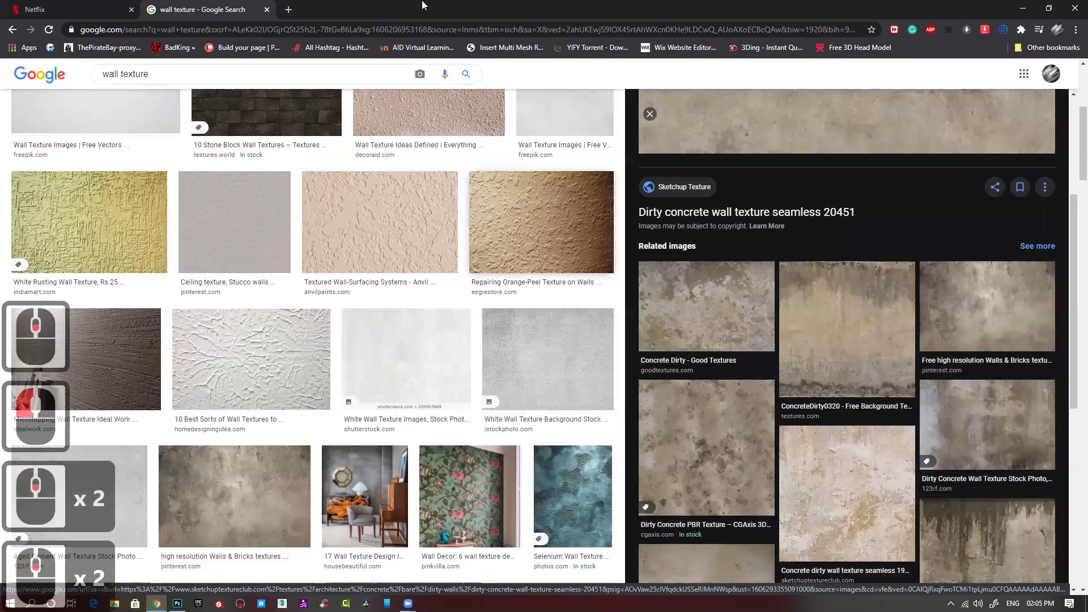
Preview the "Textured Wall-Surfacing Systems" image from Anvil Paints and look through its related images.
left_click_drag(422, 3, 423, 28)
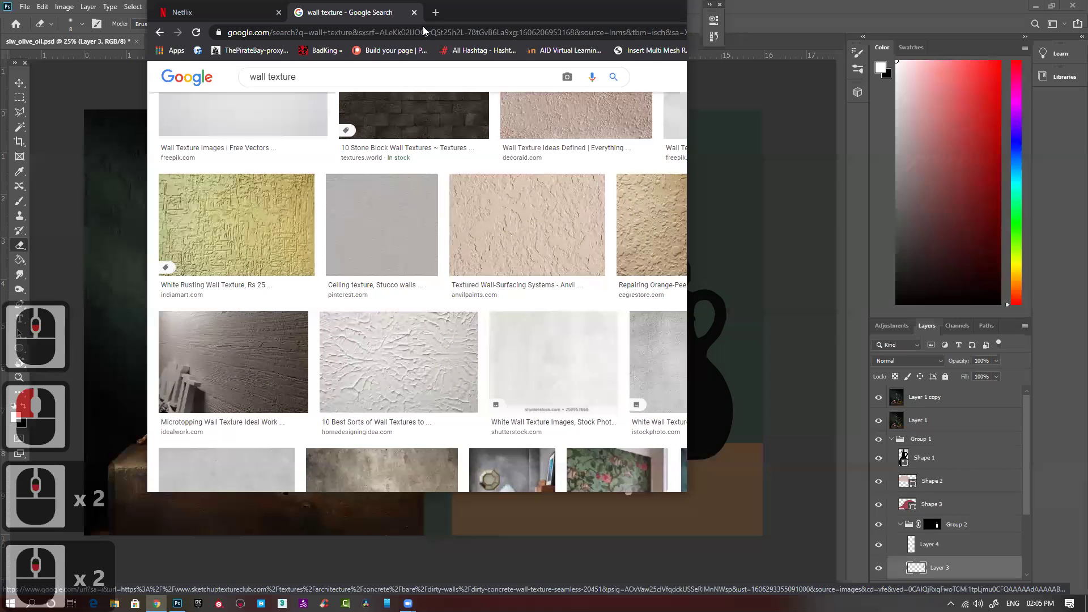
double_click(423, 27)
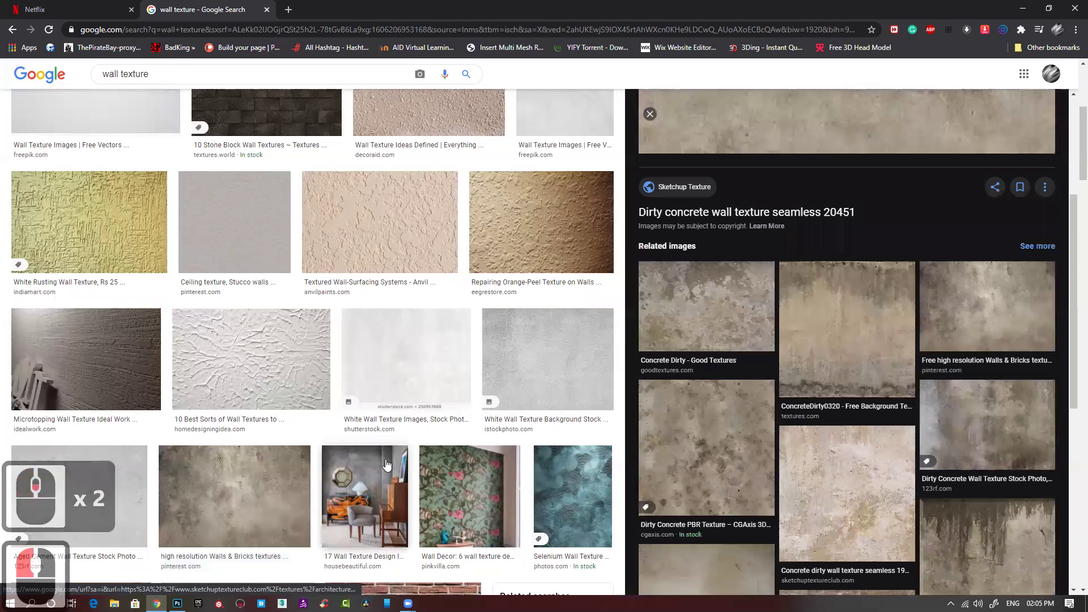
left_click(420, 227)
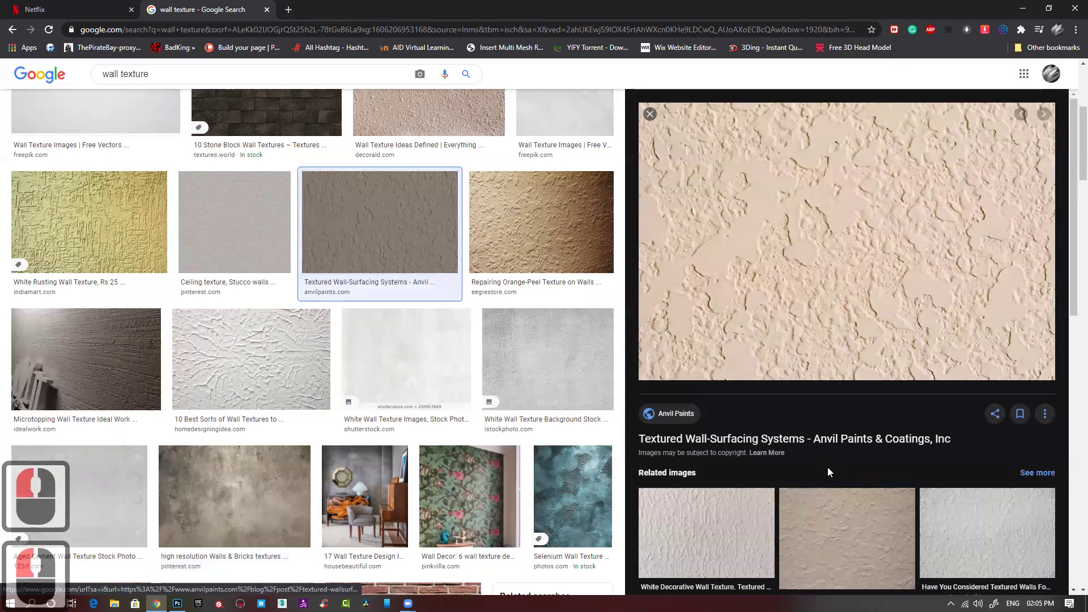
scroll(827, 467, "down", 4)
scroll(749, 474, "down", 2)
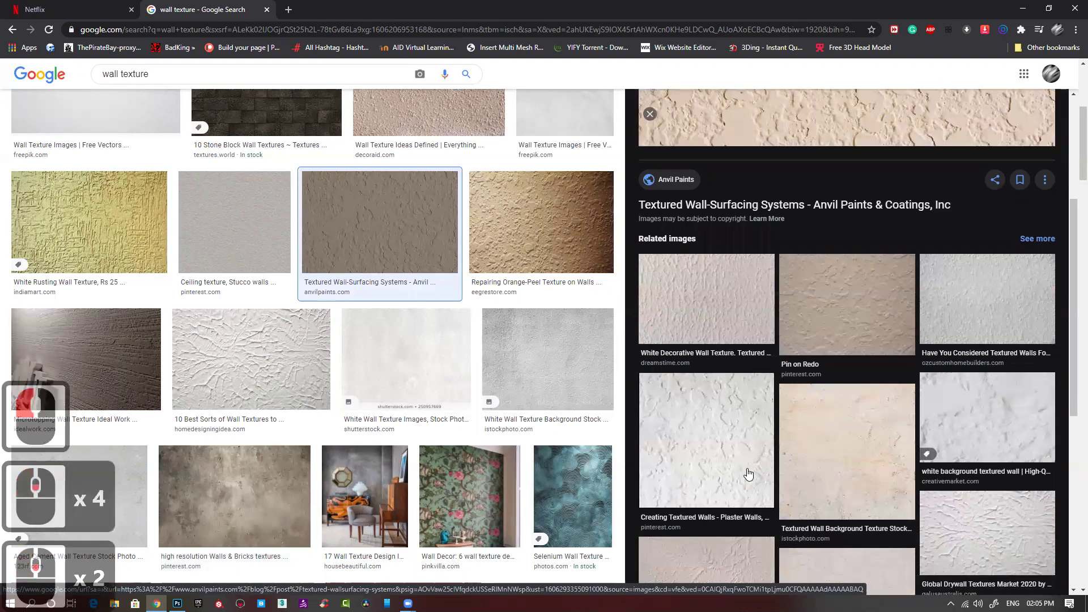
scroll(772, 448, "down", 2)
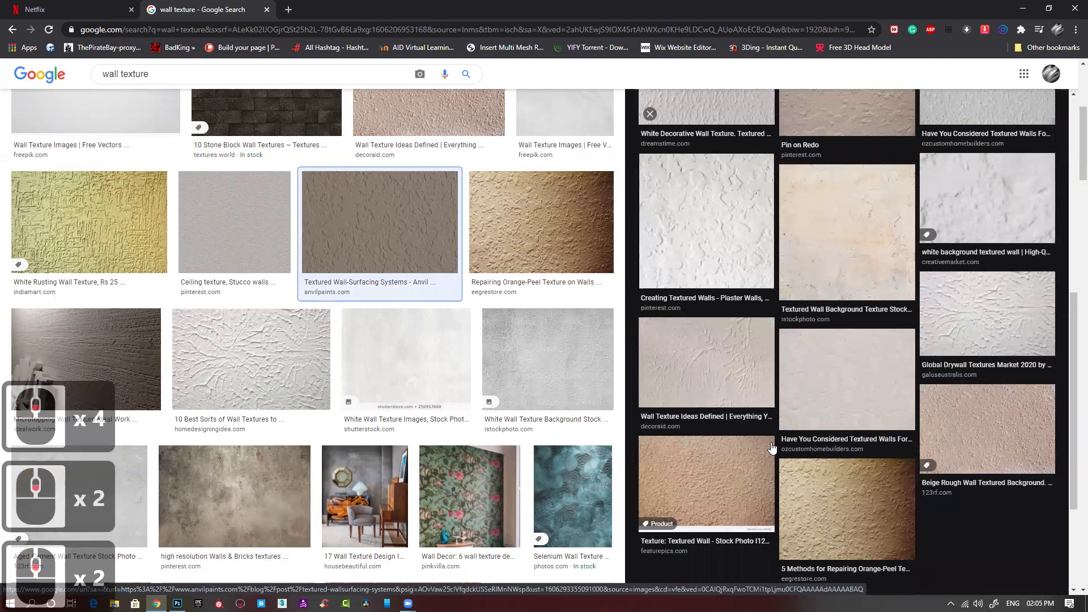
scroll(772, 448, "up", 11)
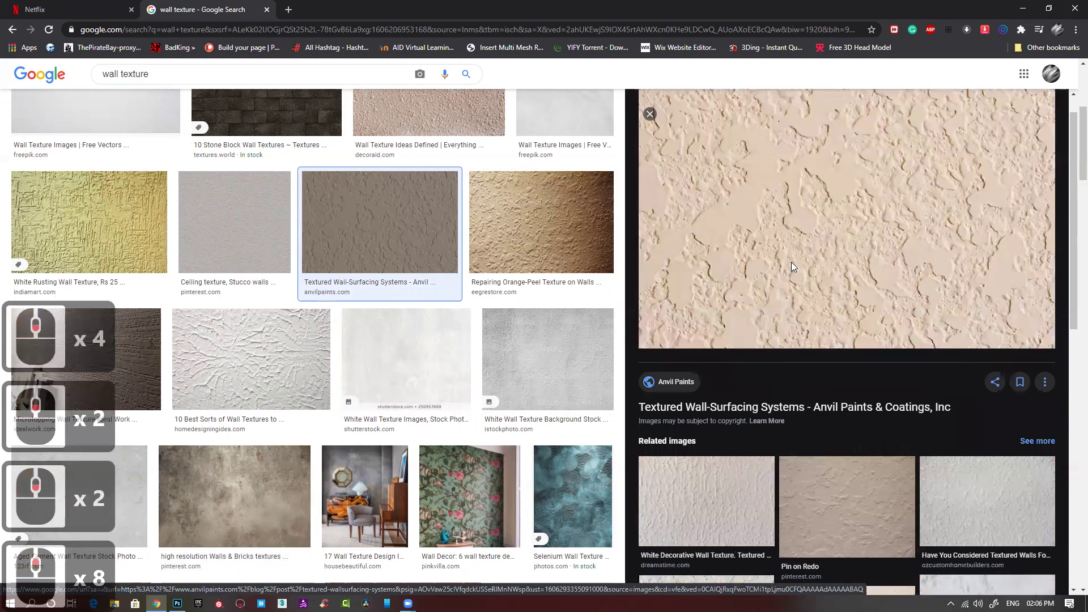
right_click(792, 261)
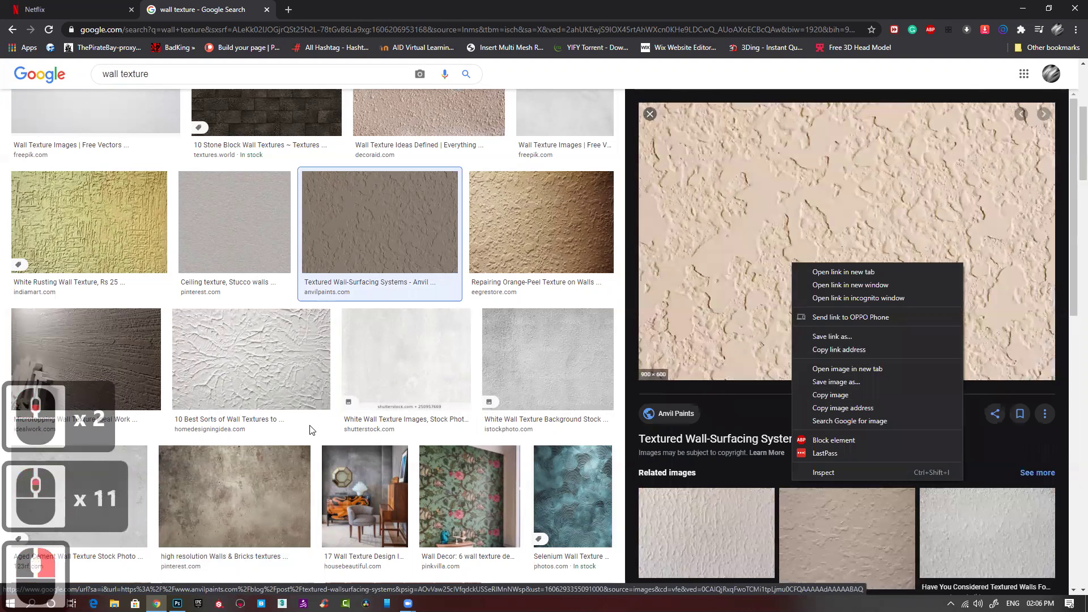
Reopen the high resolution Walls & Bricks texture and preview its related "7 Free HQ Concrete Wall Textures" image.
left_click(249, 496)
left_click(249, 496)
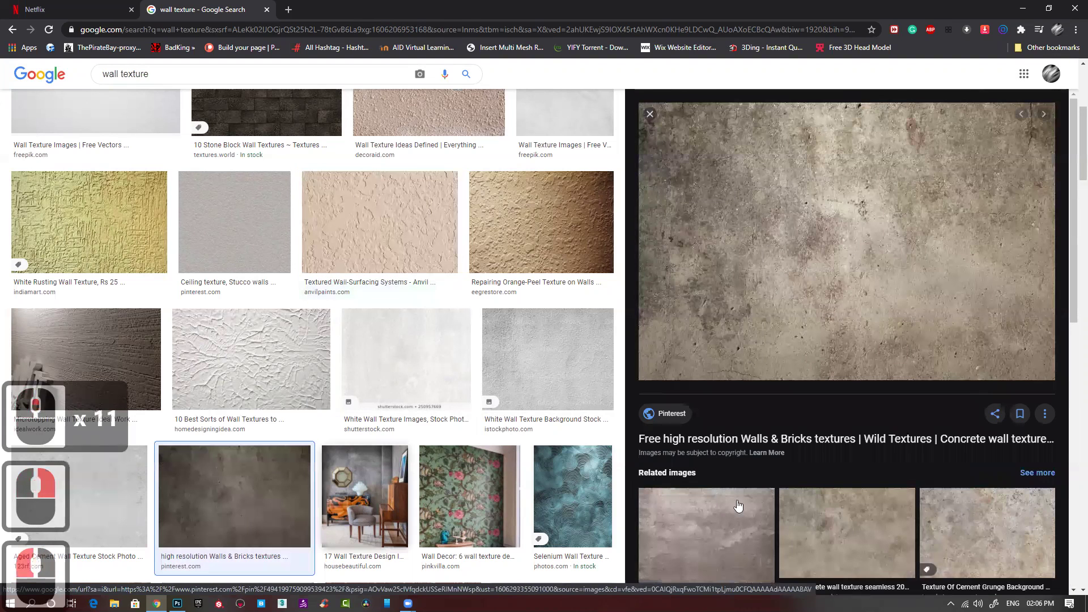
scroll(767, 509, "down", 2)
scroll(767, 508, "down", 3)
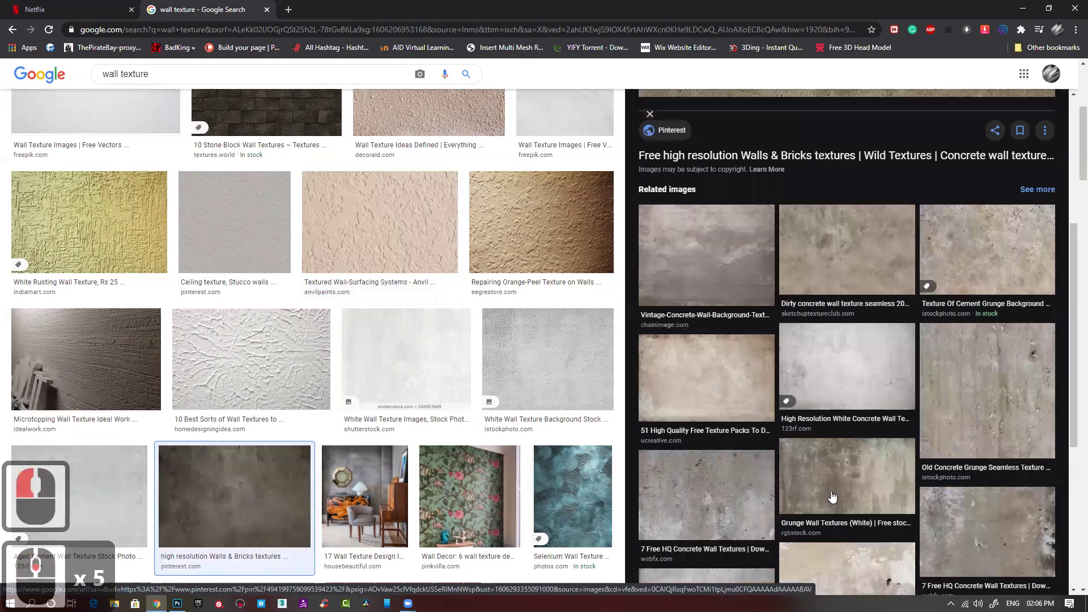
scroll(832, 497, "down", 4)
left_click(710, 244)
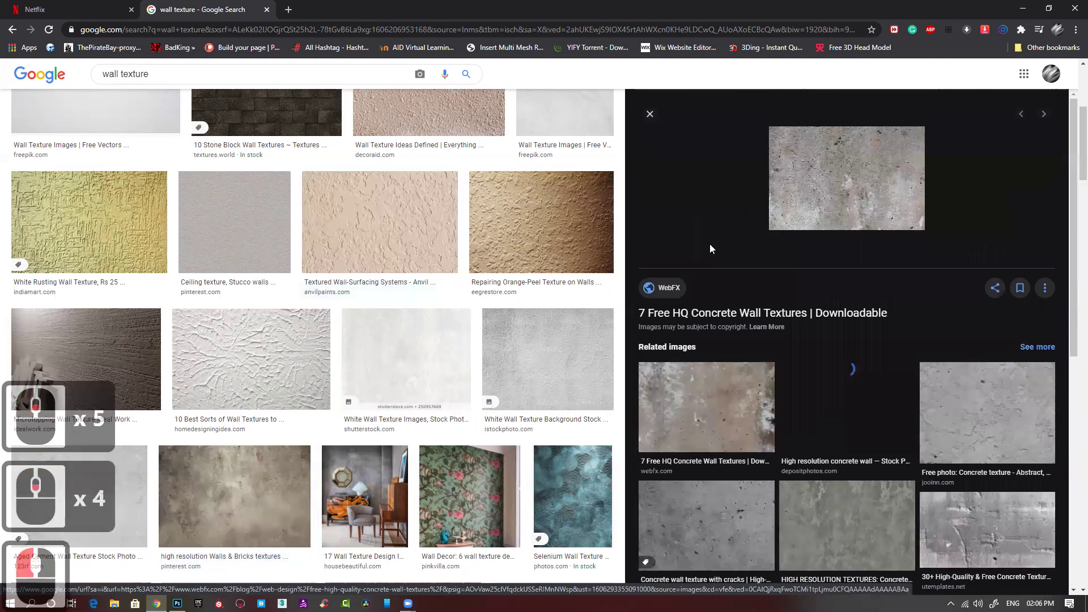
Compare the related high resolution concrete wall stock photos with the "High Resolution Concrete Grunge Weathered Wall Sticker" image.
left_click(839, 398)
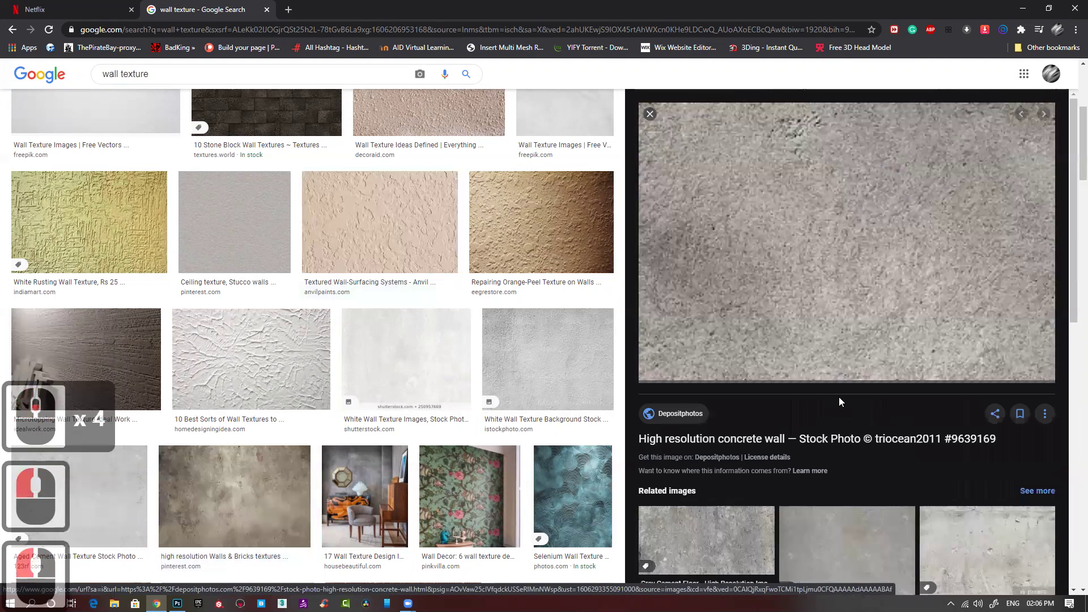
scroll(862, 485, "down", 3)
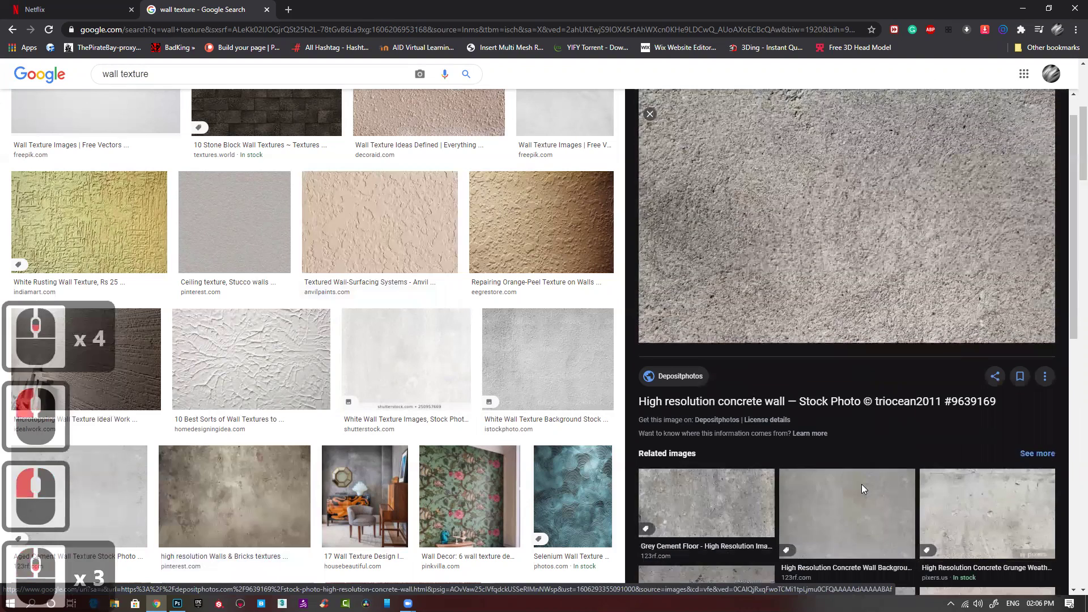
left_click(986, 507)
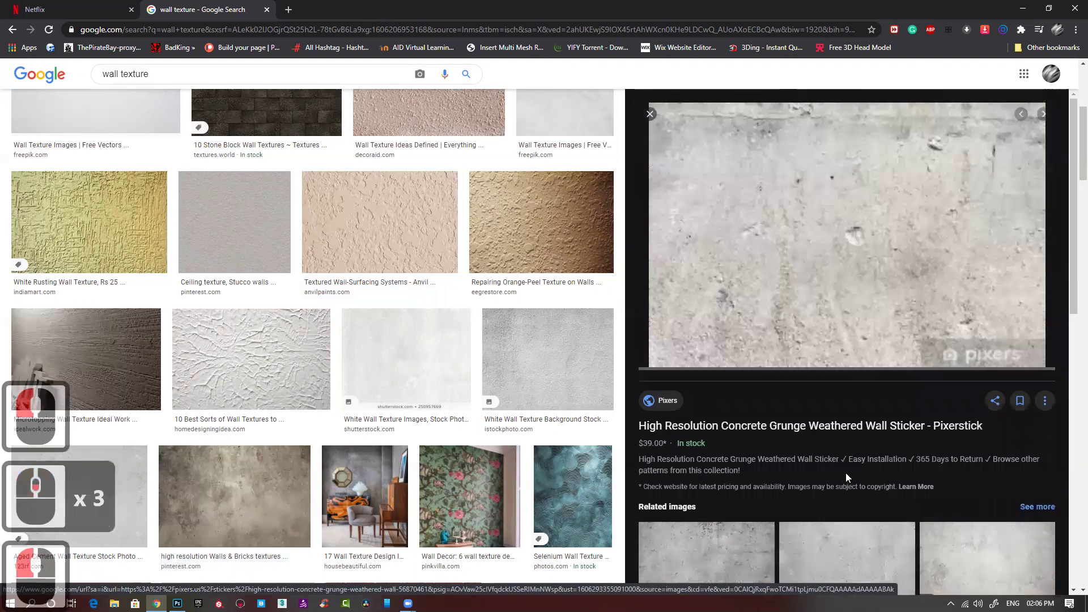
scroll(848, 474, "down", 3)
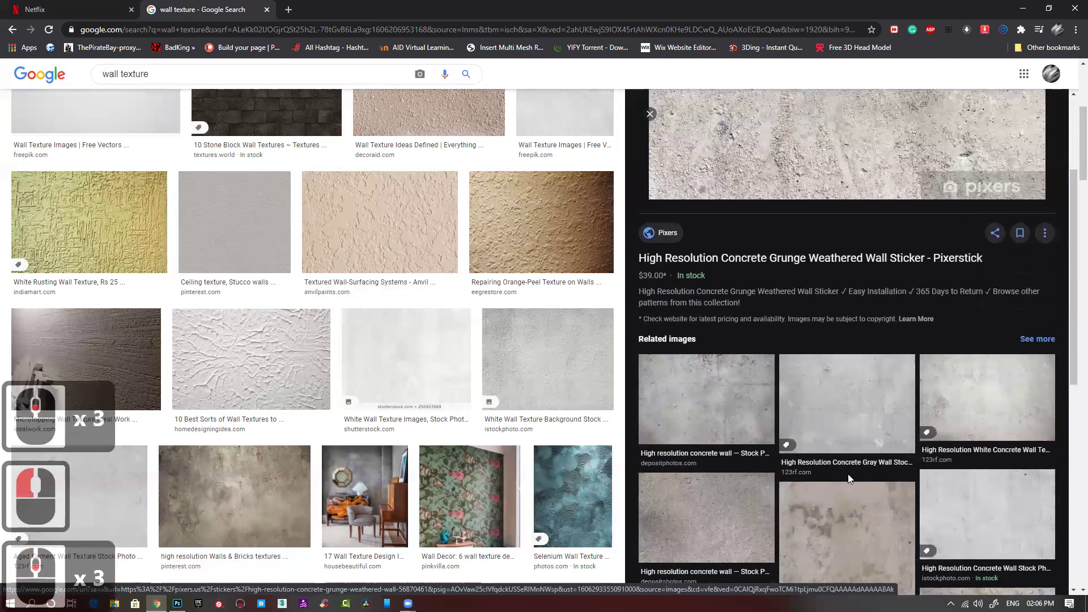
left_click(754, 401)
scroll(749, 403, "down", 3)
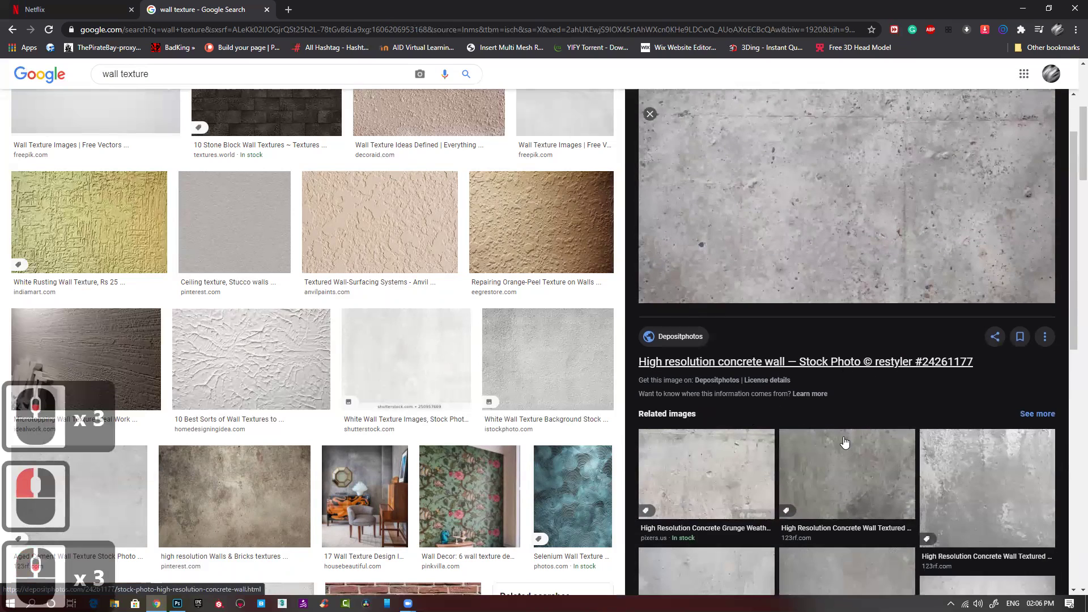
left_click(723, 392)
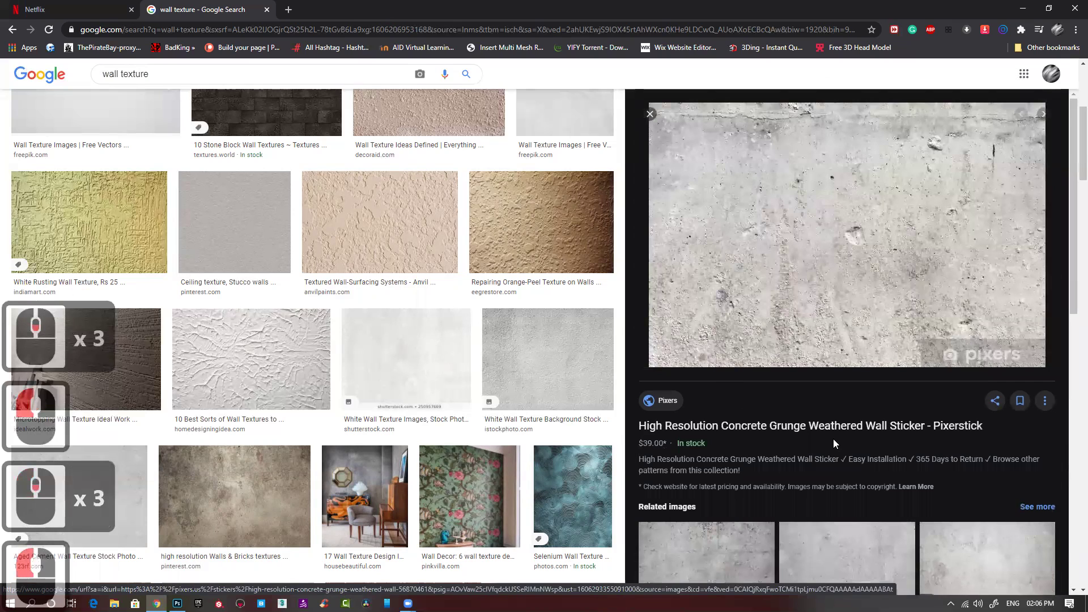
scroll(833, 439, "down", 7)
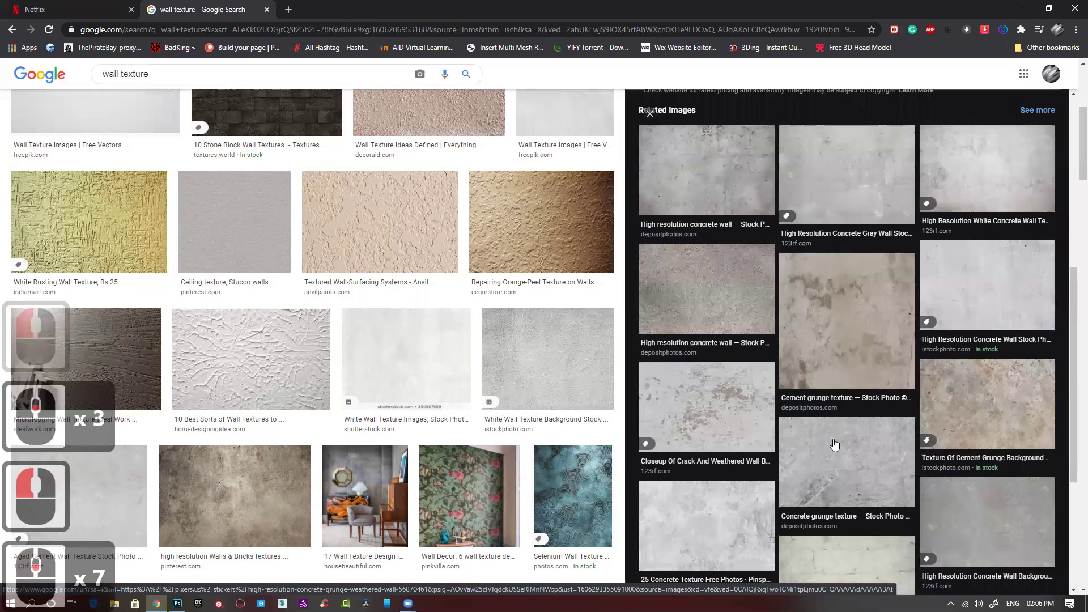
Open the "High Resolution on Cement and Concrete texture" image through the related "25 Concrete Texture Free Photos" result and copy it.
scroll(835, 445, "down", 3)
left_click(691, 363)
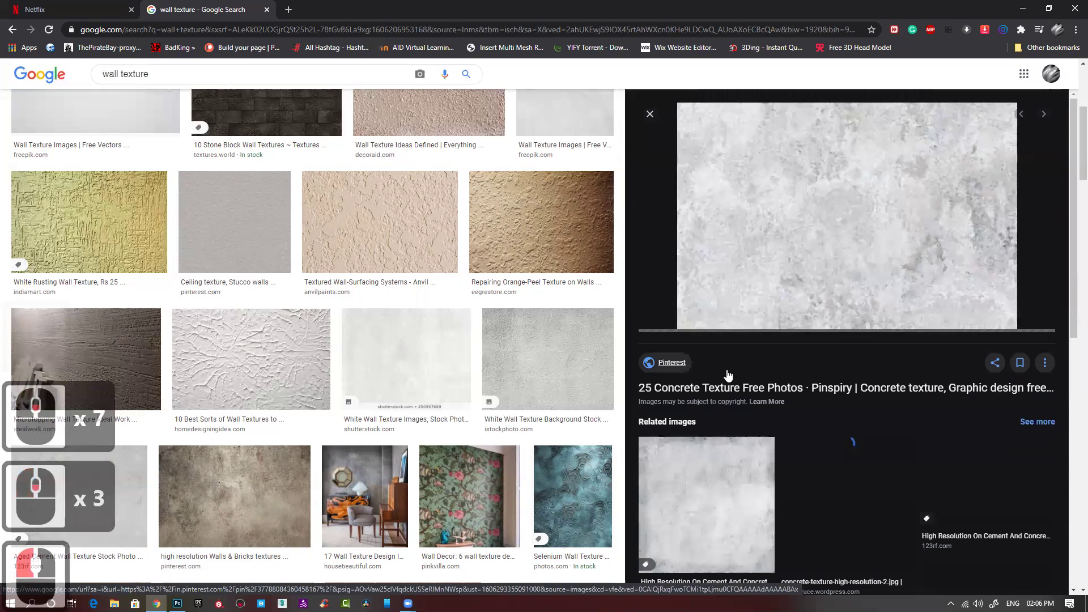
left_click(692, 474)
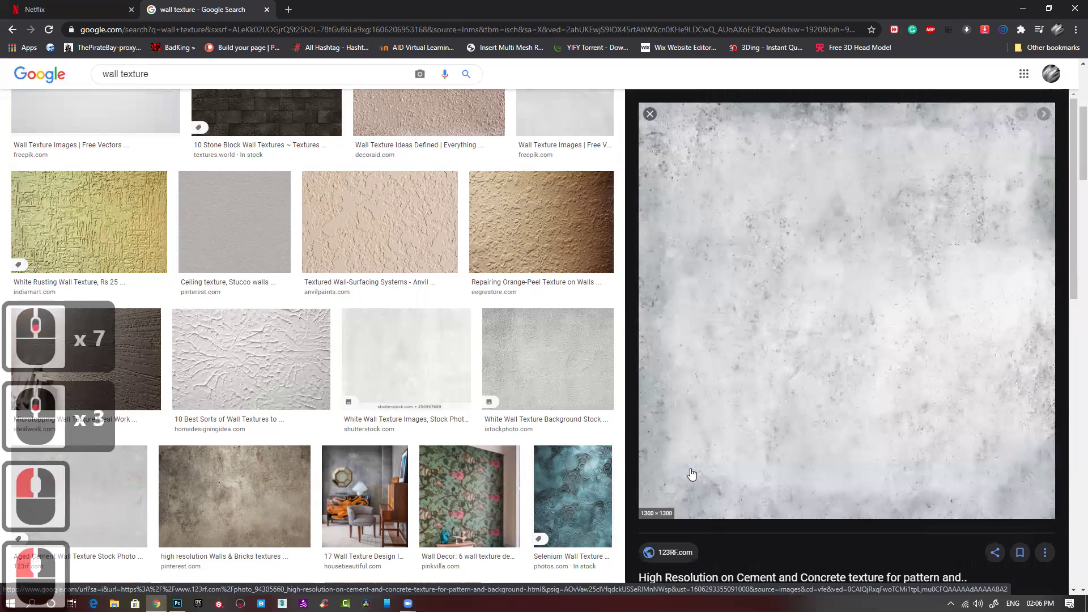
right_click(842, 230)
left_click(893, 358)
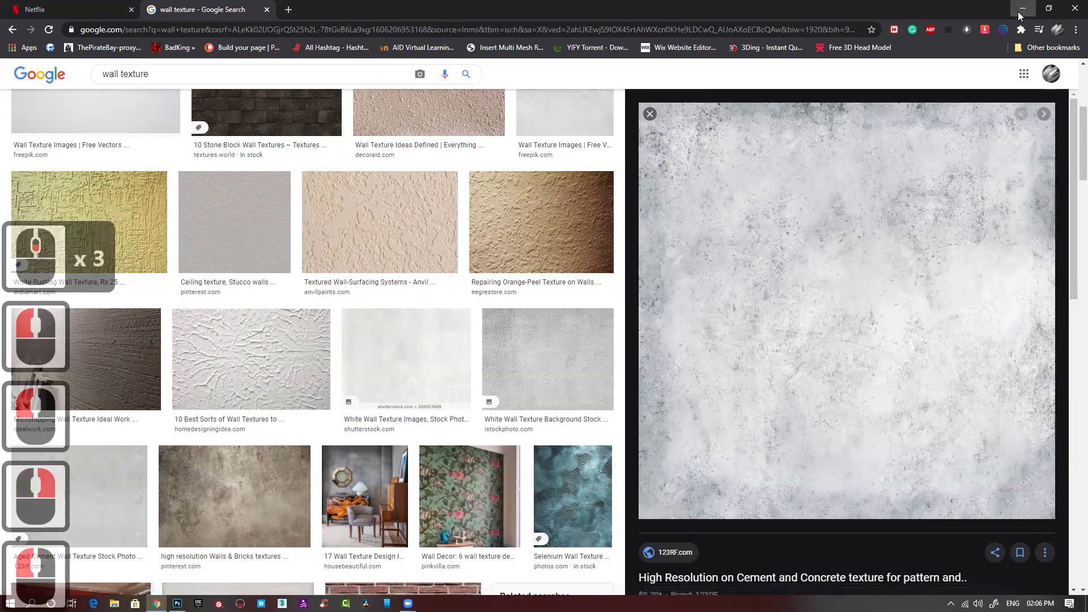
Return to Photoshop and paste the copied concrete texture directly above the Background layer.
left_click(1022, 9)
scroll(967, 555, "down", 4)
scroll(963, 558, "down", 4)
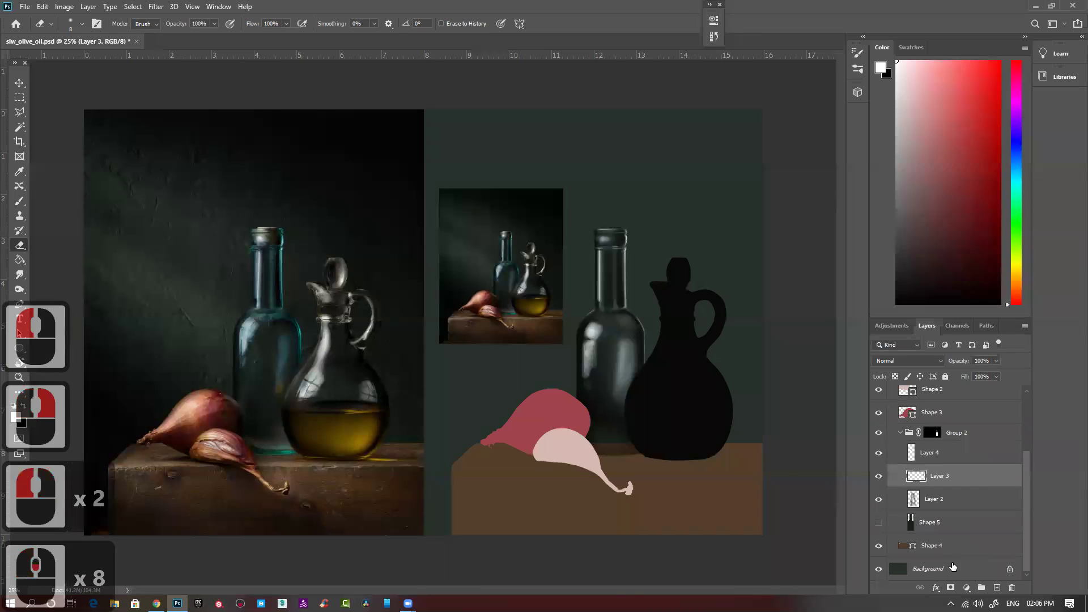
left_click(958, 568)
key("ctrl+v")
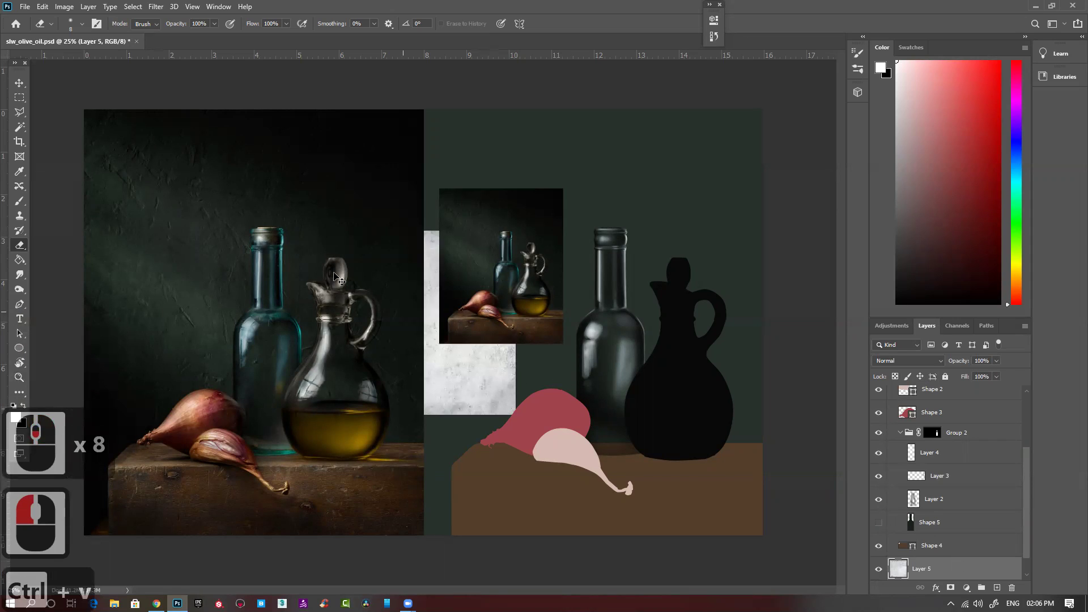
Move the pasted texture to the canvas's lower right corner and scale it to about 232% to cover the painting's wall.
left_click(532, 362)
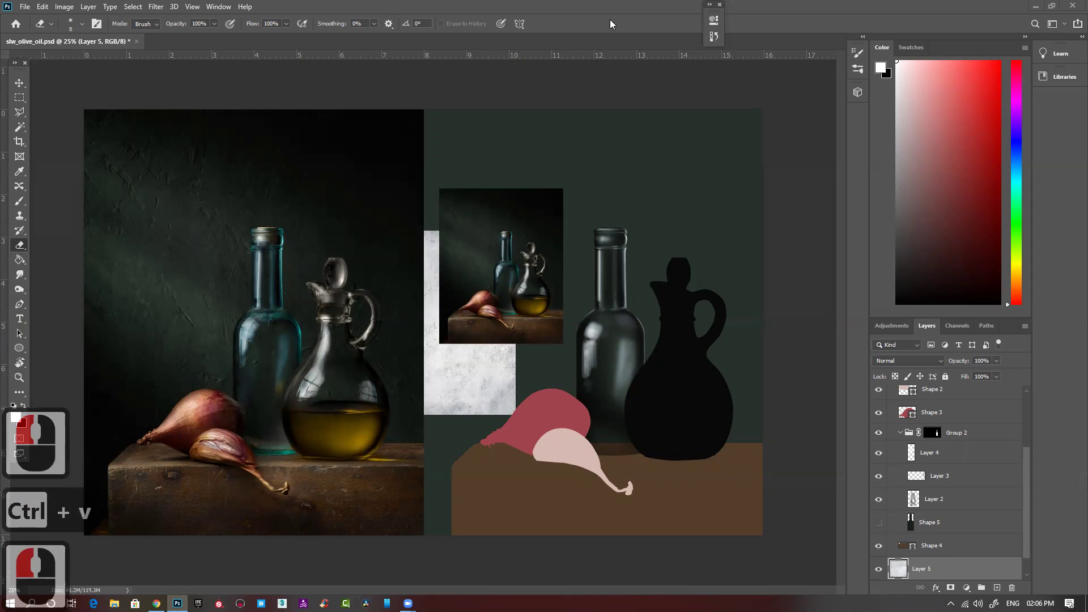
left_click(602, 5)
key("ctrl+t")
left_click_drag(476, 296, 693, 389)
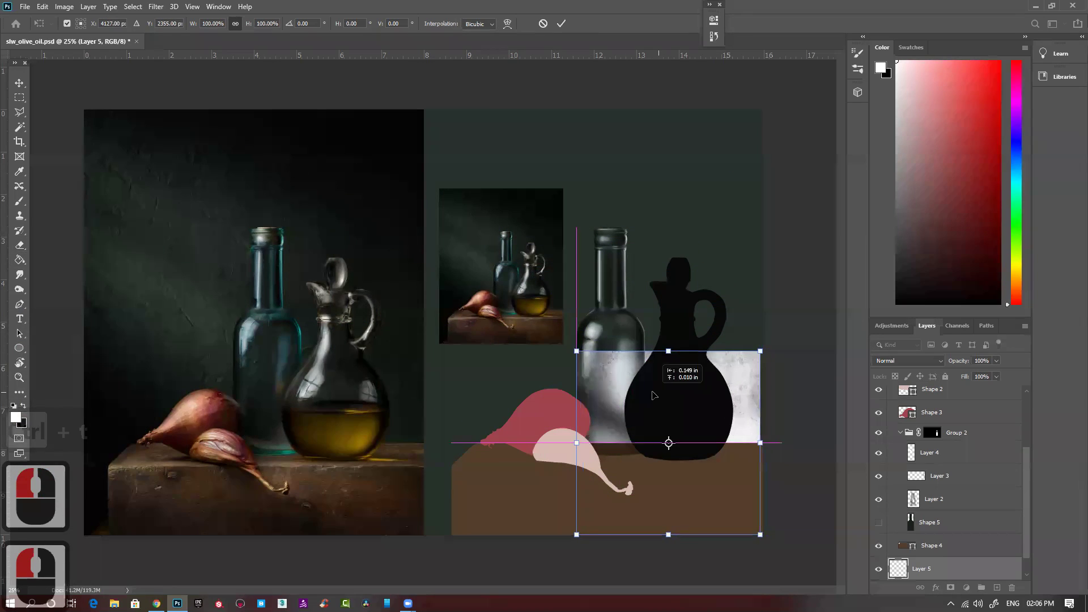
left_click_drag(572, 354, 396, 64)
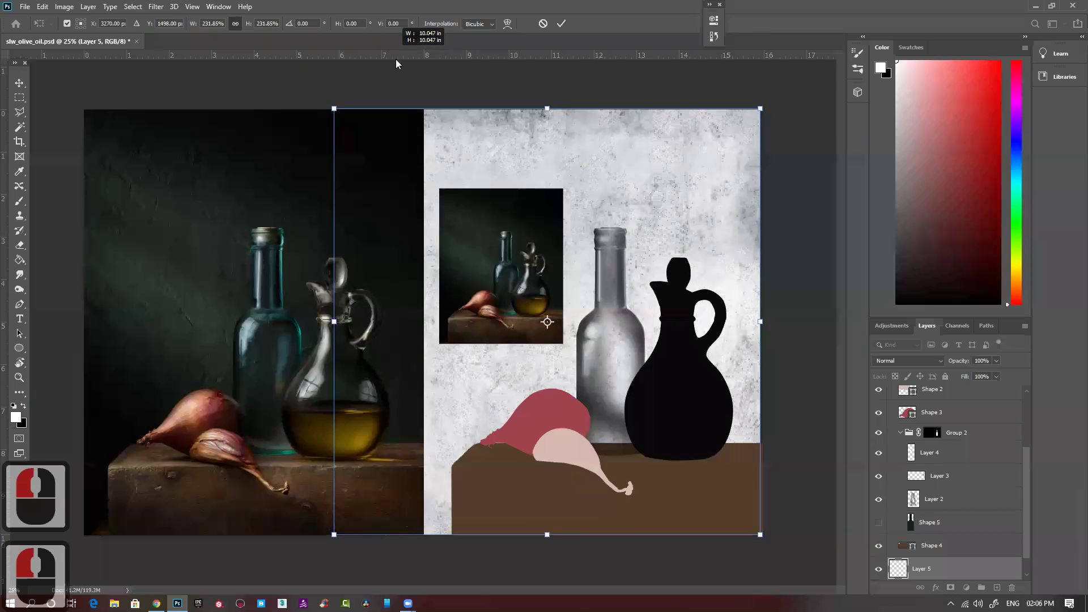
double_click(626, 218)
Set the concrete texture layer's blend mode to Multiply and compare the wall with the layer hidden and shown.
left_click(914, 363)
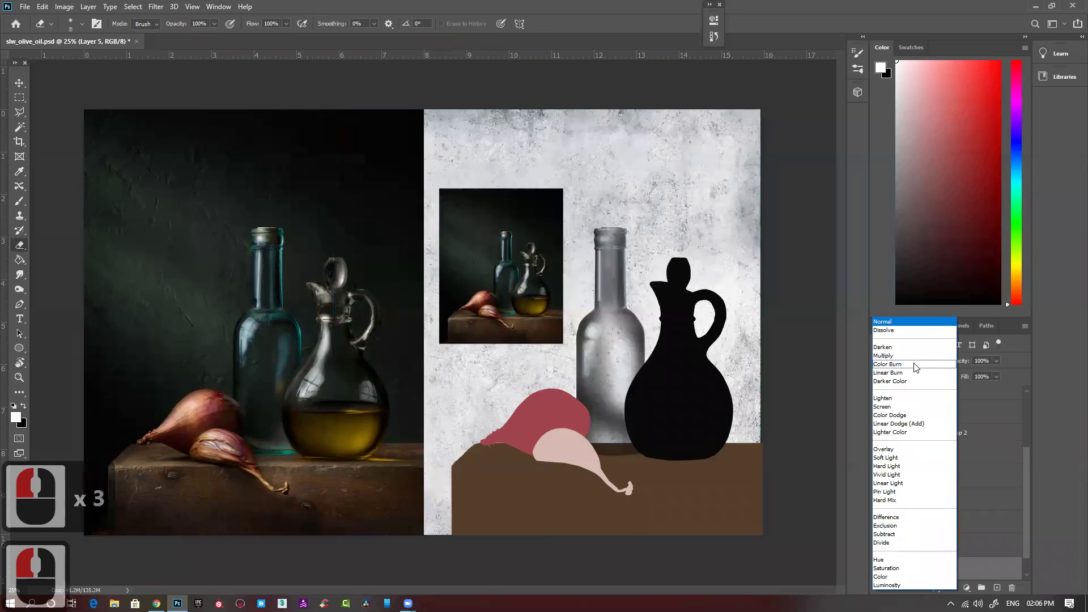
left_click(896, 354)
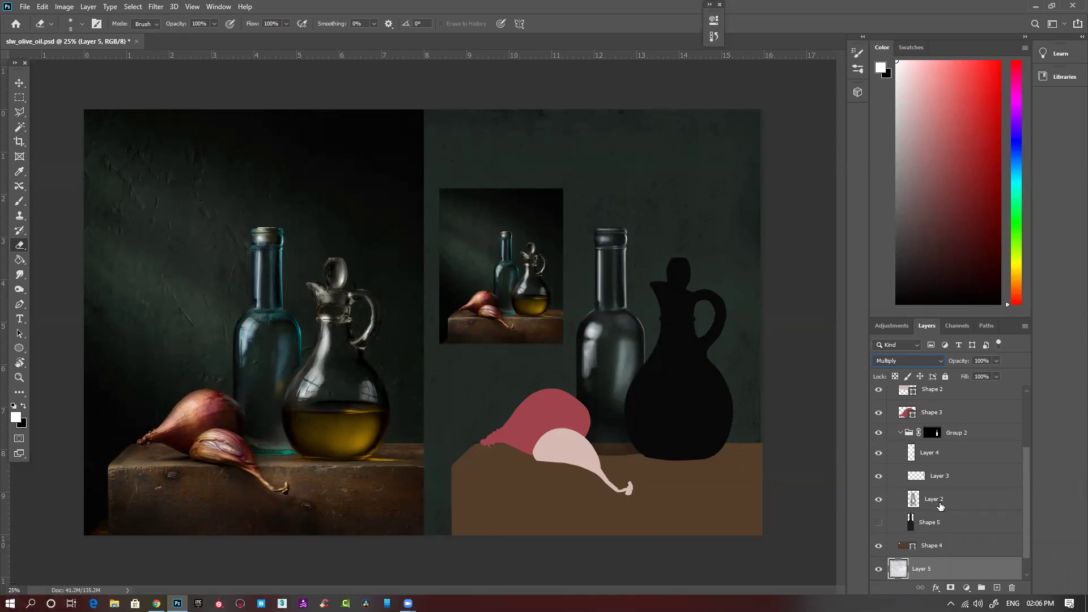
scroll(930, 522, "down", 3)
left_click(878, 546)
left_click(878, 546)
left_click(879, 546)
left_click(878, 546)
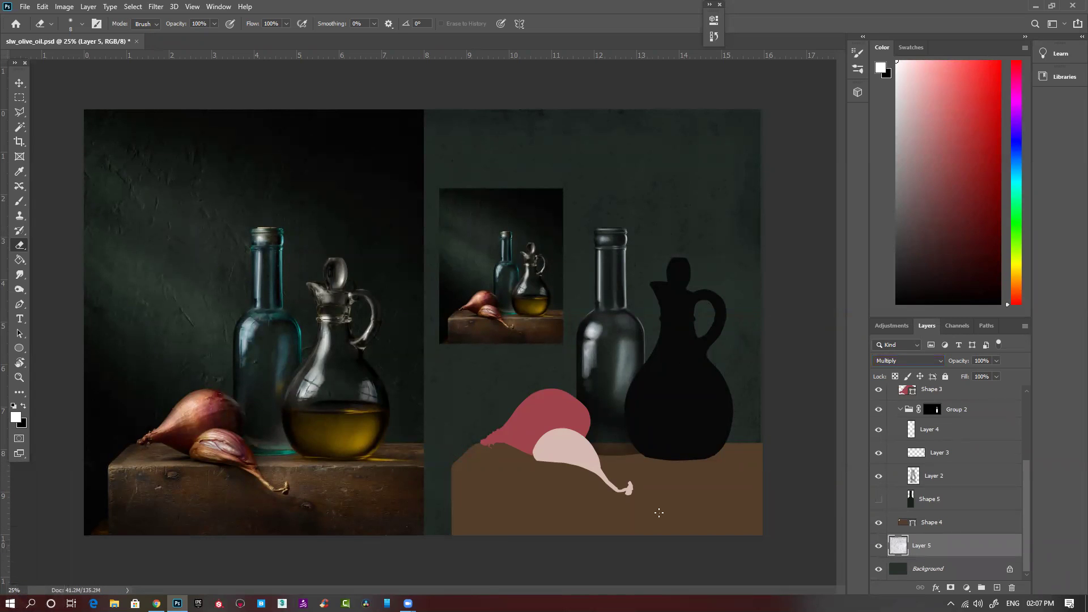
Add a new layer above the concrete texture and sample black from the reference's upper right corner for the Brush.
left_click(997, 587)
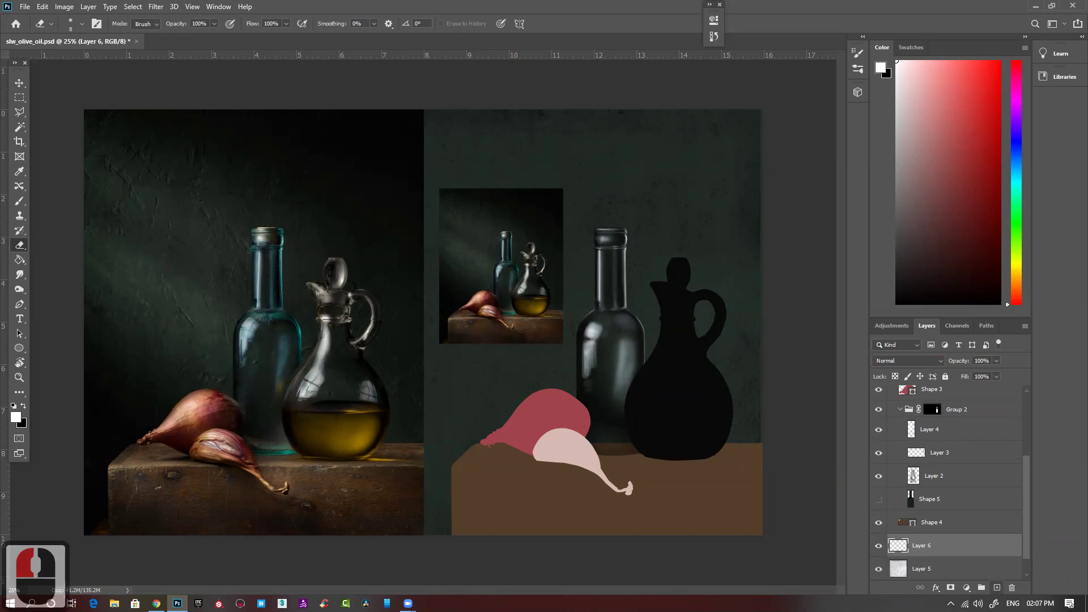
key("space")
left_click_drag(432, 175, 594, 189)
left_click(547, 211, "alt")
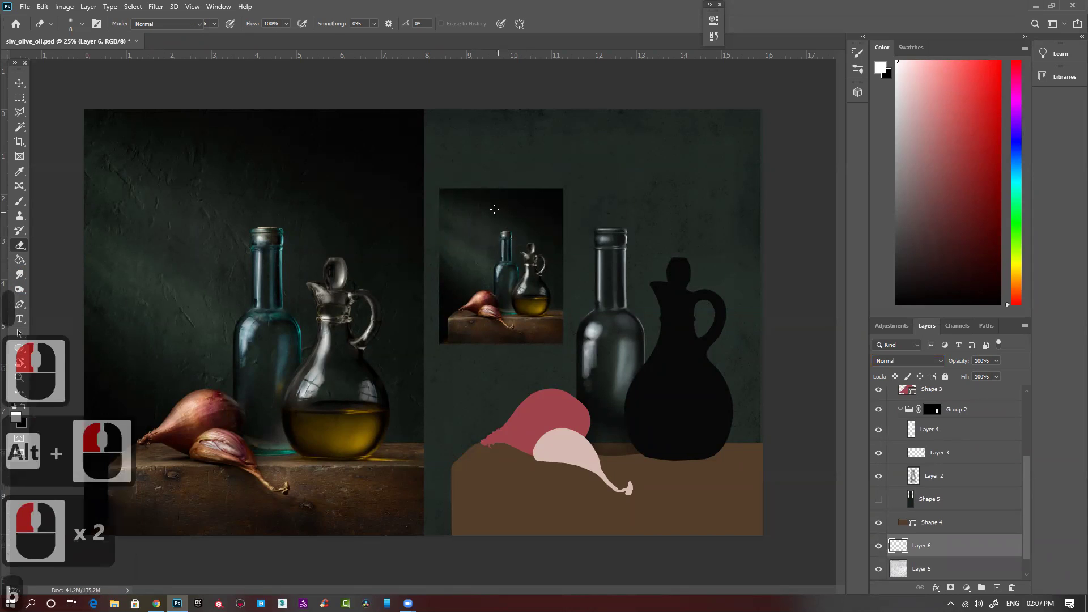
key("b")
key("b")
left_click(413, 110, "alt")
Enlarge the brush to 800 px and paint a soft black shadow across the upper right part of the wall.
key("bracketright")
key("bracketright")
key("bracketright")
key("bracketright")
key("bracketright")
key("bracketright")
key("bracketright")
key("bracketright")
key("bracketright")
key("bracketright")
key("bracketright")
key("bracketright")
key("bracketright")
key("bracketright")
key("bracketright")
key("bracketright")
key("bracketright")
key("bracketright")
key("bracketright")
key("bracketright")
key("bracketright")
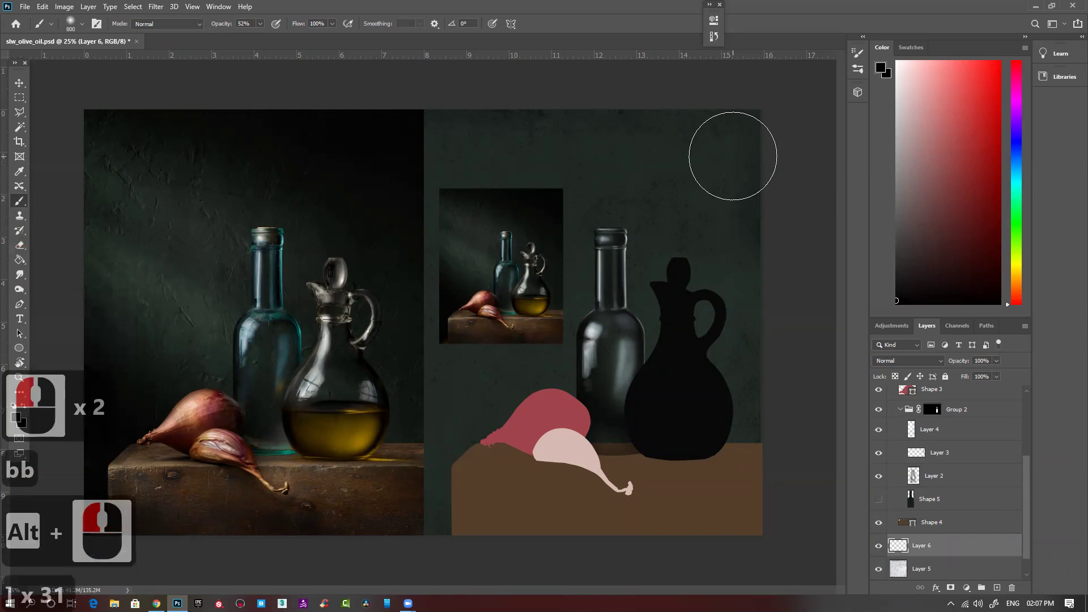
right_click(737, 163)
left_click(566, 236)
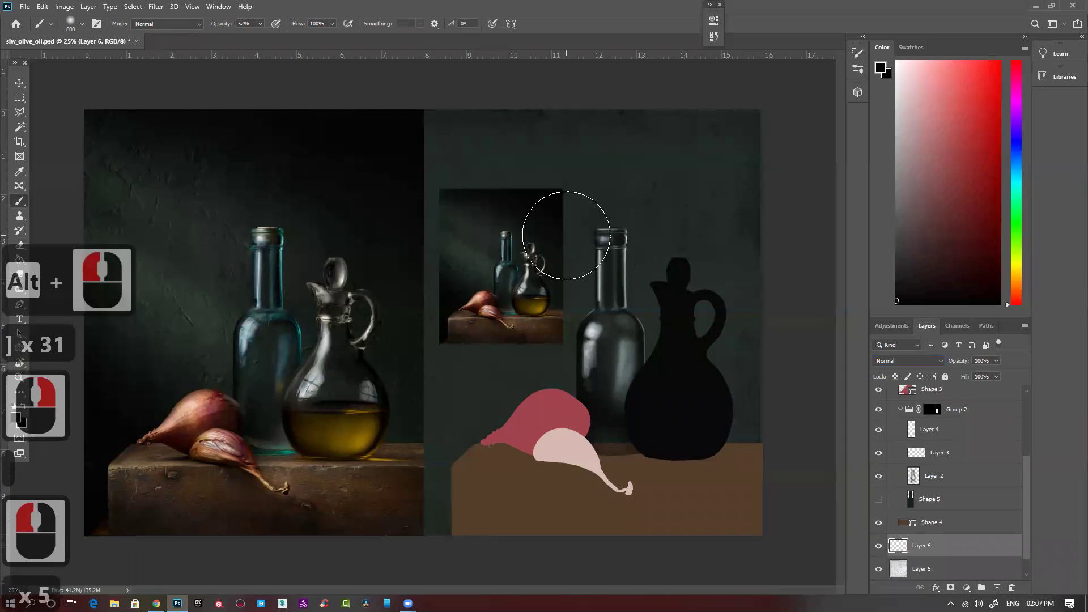
left_click_drag(491, 91, 812, 192)
left_click_drag(591, 80, 833, 193)
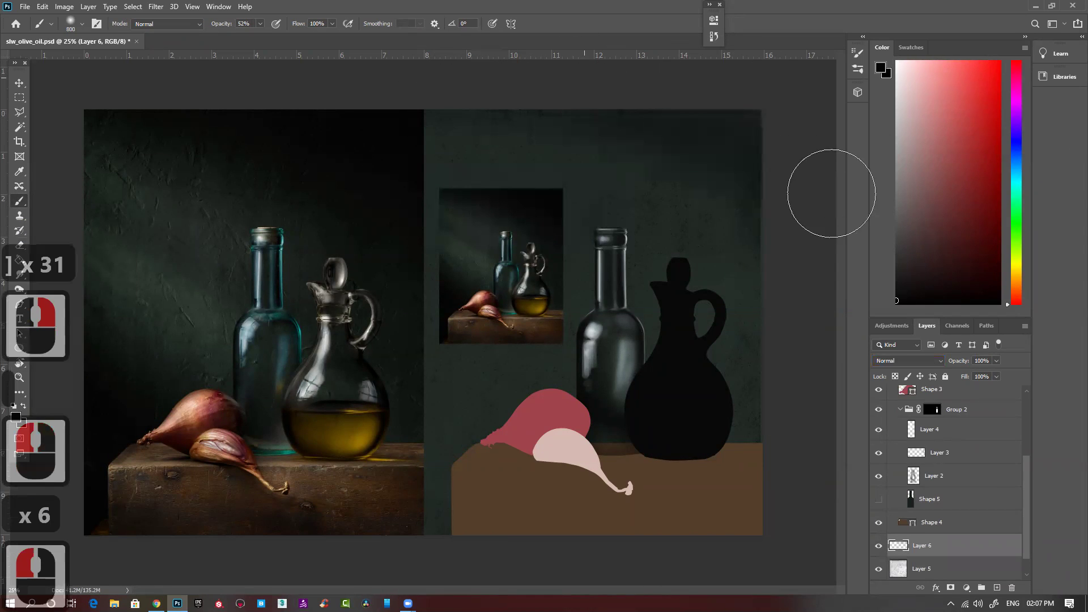
left_click_drag(657, 94, 812, 199)
mouse_move(611, 100)
left_mouse_down()
mouse_move(746, 247)
mouse_move(586, 129)
mouse_move(762, 198)
left_mouse_up()
left_click_drag(601, 99, 794, 176)
mouse_move(652, 100)
left_mouse_down()
mouse_move(839, 136)
mouse_move(812, 149)
mouse_move(705, 150)
left_mouse_up()
left_click_drag(705, 150, 563, 102)
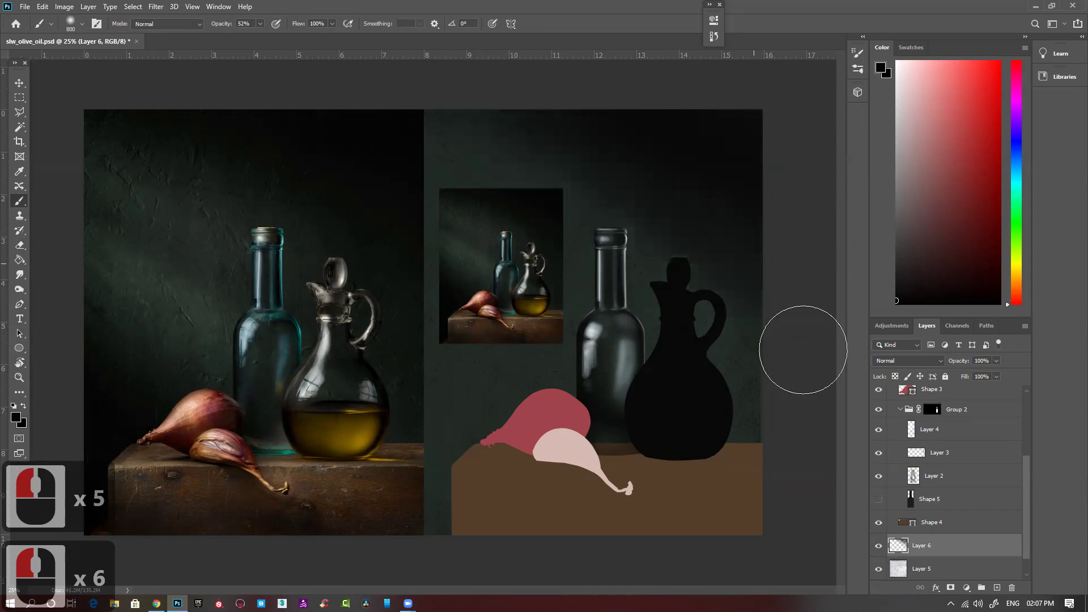
Extend the black shading down the wall's right edge beside the jug.
left_click_drag(757, 258, 760, 464)
left_click_drag(761, 307, 758, 449)
left_click(607, 236)
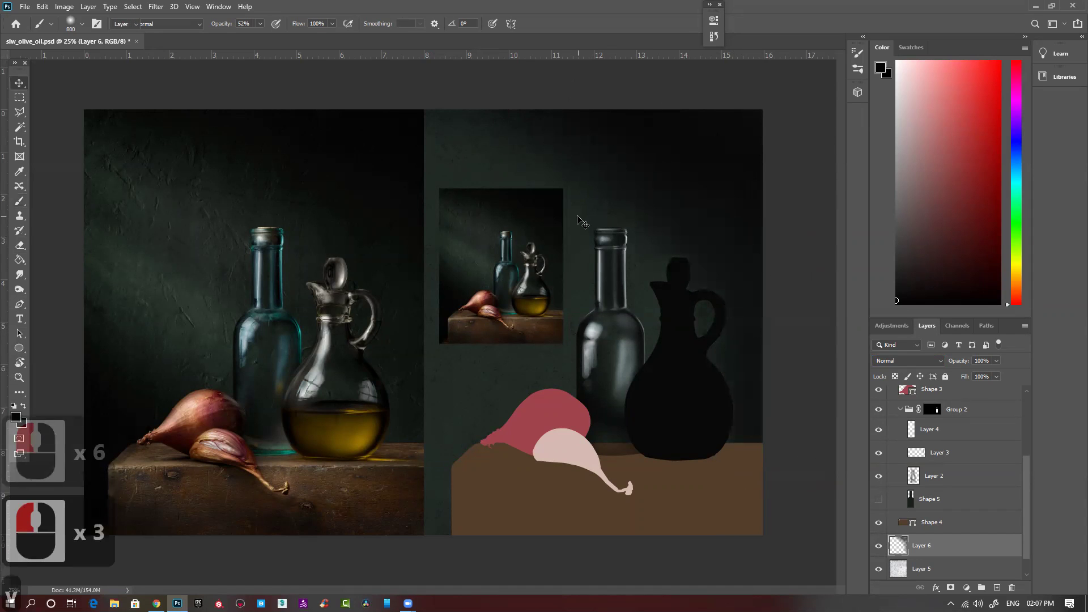
Apply a free transform to the concrete texture layer, Layer 5, behind the still life.
key("v")
scroll(936, 499, "down", 3)
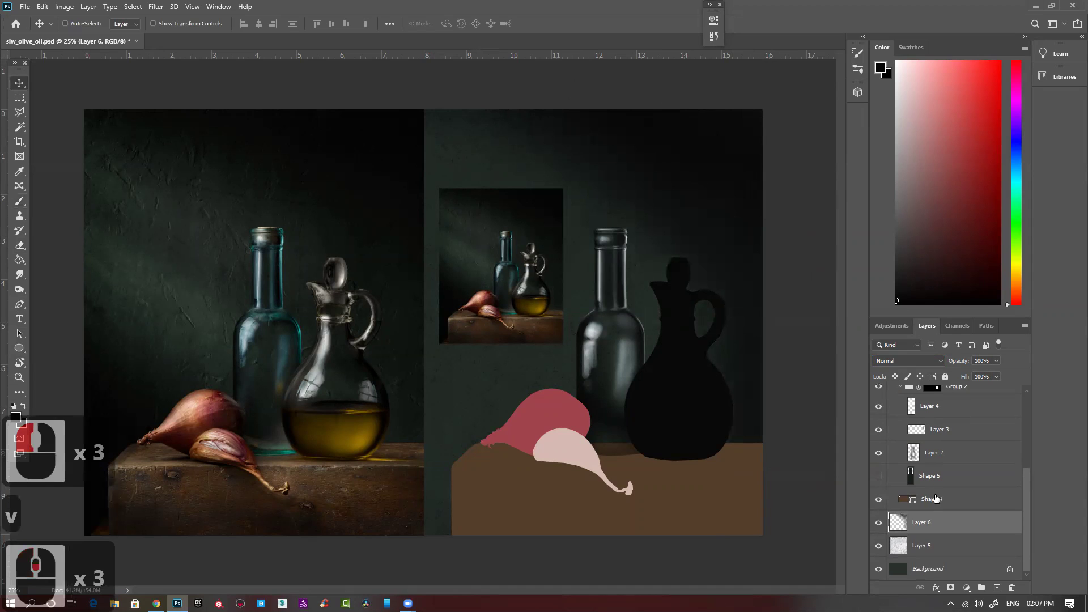
left_click(953, 553)
key("ctrl+t")
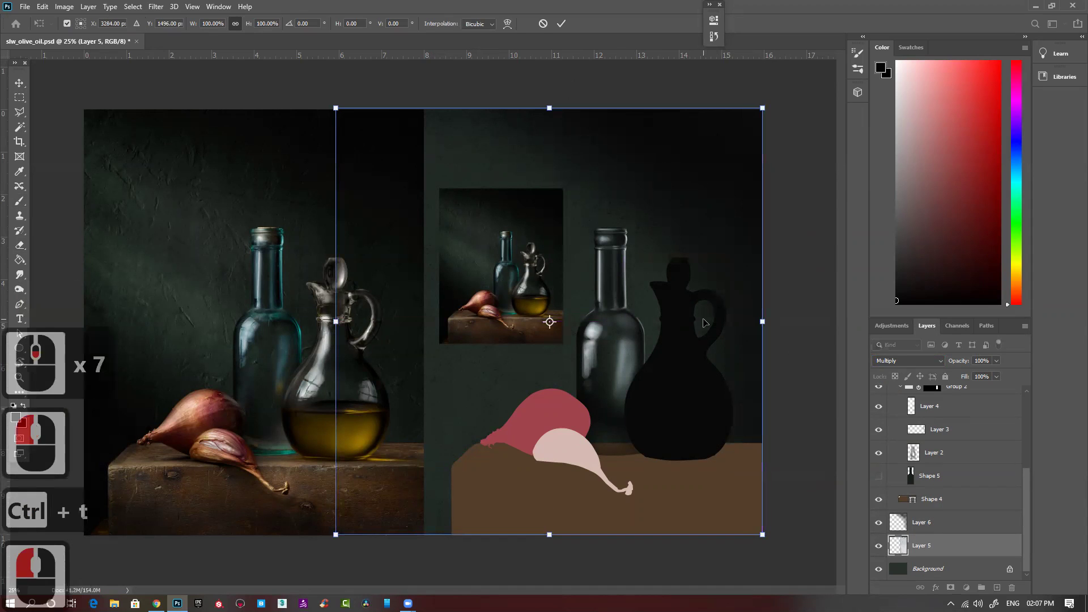
double_click(705, 324)
Paint soft black shading on Layer 6 over the wall's lower left area, beside the table edge and the red shallot.
left_click(1001, 522)
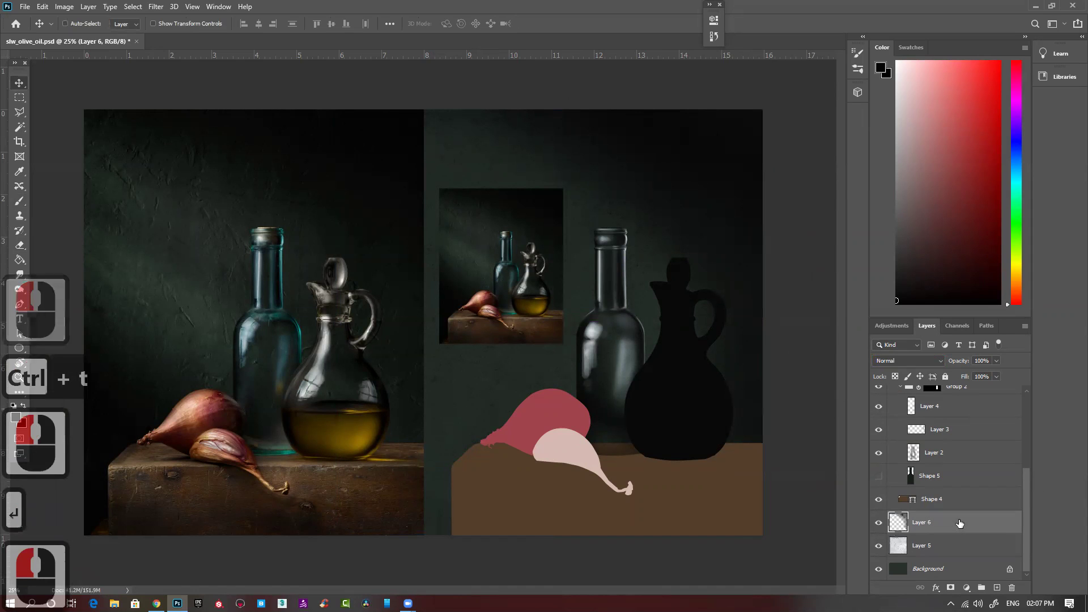
key("b")
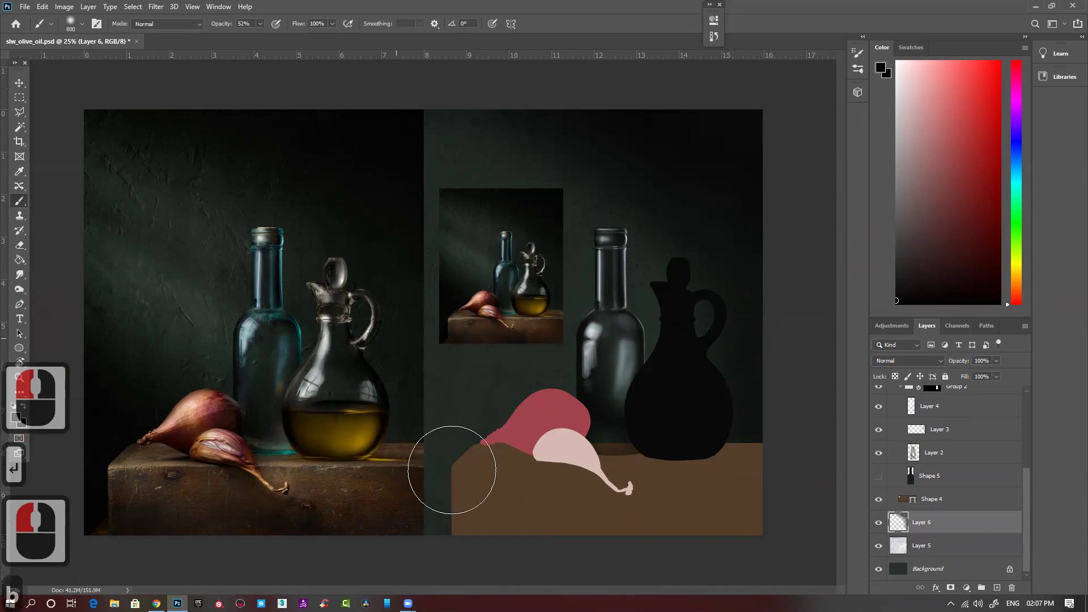
left_click_drag(394, 398, 428, 562)
left_click_drag(397, 482, 432, 539)
left_click_drag(399, 414, 499, 527)
left_click_drag(408, 364, 546, 533)
left_click_drag(406, 424, 499, 527)
left_click_drag(431, 447, 499, 533)
left_click_drag(361, 308, 562, 549)
left_click_drag(456, 439, 565, 529)
left_click_drag(402, 307, 448, 406)
mouse_move(421, 353)
left_mouse_down()
mouse_move(502, 450)
mouse_move(414, 348)
left_mouse_up()
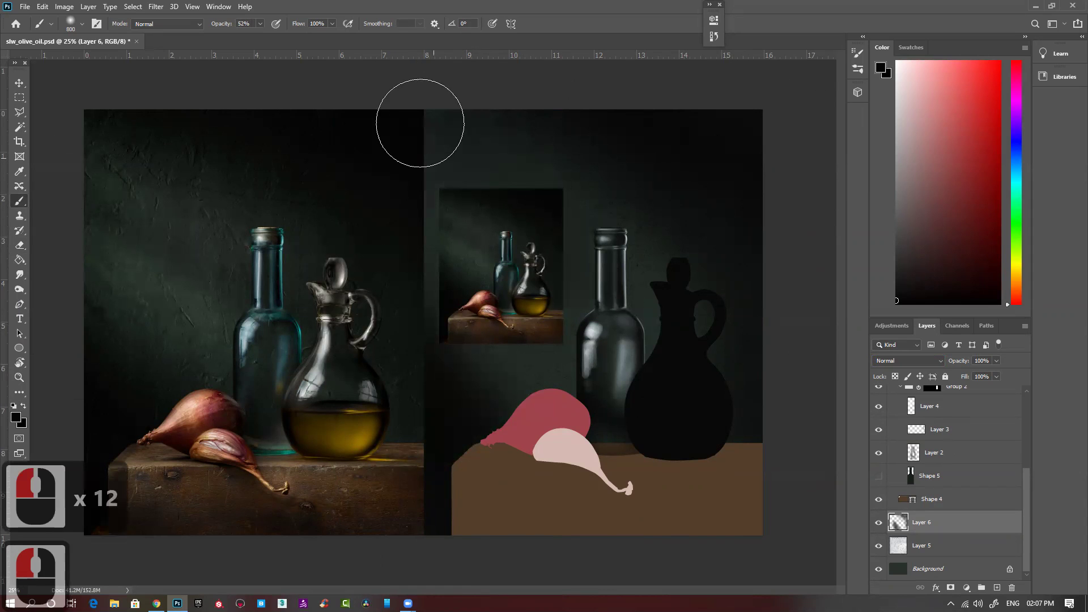
Darken the wall's upper left area and the area around the small reference image with soft black brush strokes.
left_click_drag(570, 119, 590, 128)
left_click_drag(403, 120, 502, 286)
left_click_drag(442, 224, 537, 321)
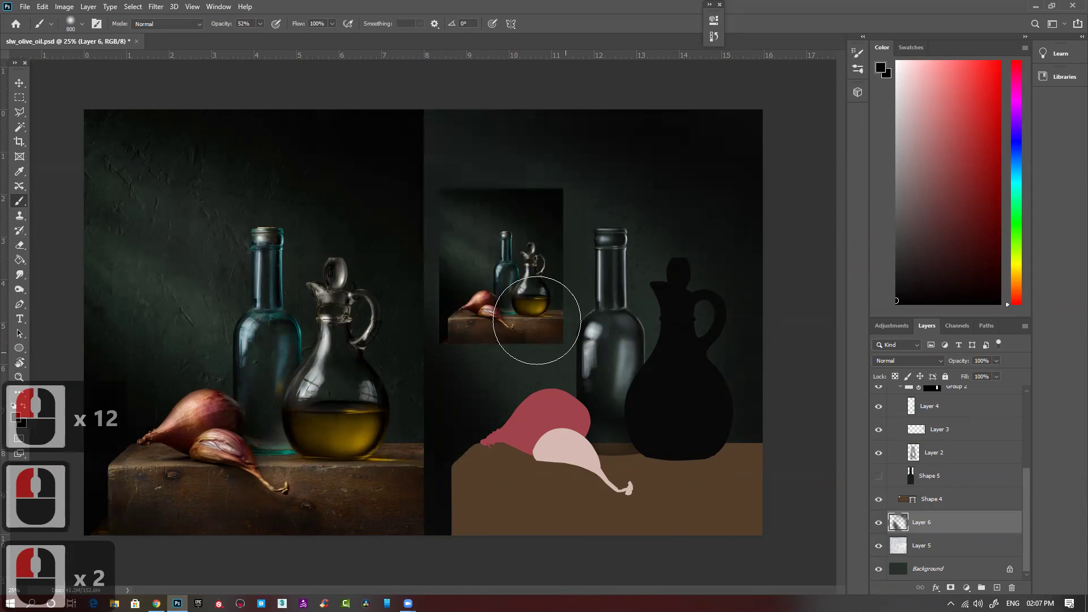
left_click_drag(411, 241, 577, 356)
left_click_drag(399, 191, 531, 303)
Deepen the black shading across the wall's upper right and behind the bottle and jug.
left_click_drag(759, 316, 675, 283)
mouse_move(573, 274)
left_mouse_down()
mouse_move(634, 292)
mouse_move(670, 348)
mouse_move(551, 311)
left_mouse_up()
left_click_drag(551, 311, 662, 198)
mouse_move(529, 132)
left_mouse_down()
mouse_move(737, 121)
mouse_move(771, 142)
left_mouse_up()
mouse_move(589, 122)
left_mouse_down()
mouse_move(607, 128)
mouse_move(783, 382)
mouse_move(758, 296)
left_mouse_up()
mouse_move(630, 178)
left_mouse_down()
mouse_move(425, 129)
mouse_move(459, 213)
mouse_move(390, 285)
mouse_move(445, 417)
left_mouse_up()
mouse_move(444, 417)
left_mouse_down()
mouse_move(386, 426)
mouse_move(576, 329)
mouse_move(485, 376)
mouse_move(597, 413)
mouse_move(607, 353)
left_mouse_up()
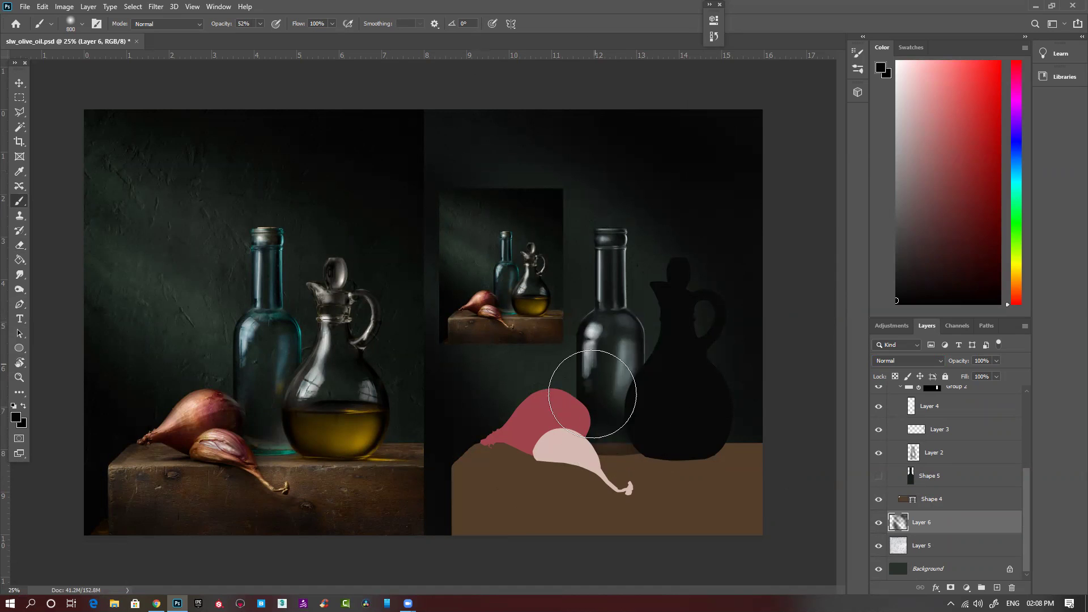
Examine the shaded wall and painted bottle up close and compare them with the reference bottle.
left_click(612, 377, "ctrl")
left_click(628, 354, "ctrl")
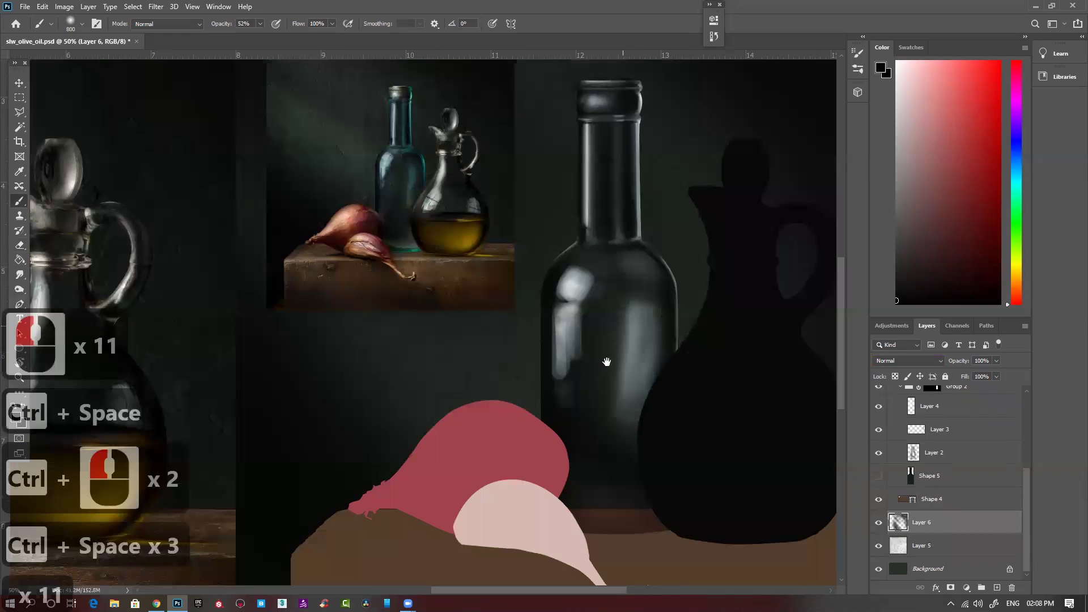
key("ctrl+minus")
key("ctrl+minus")
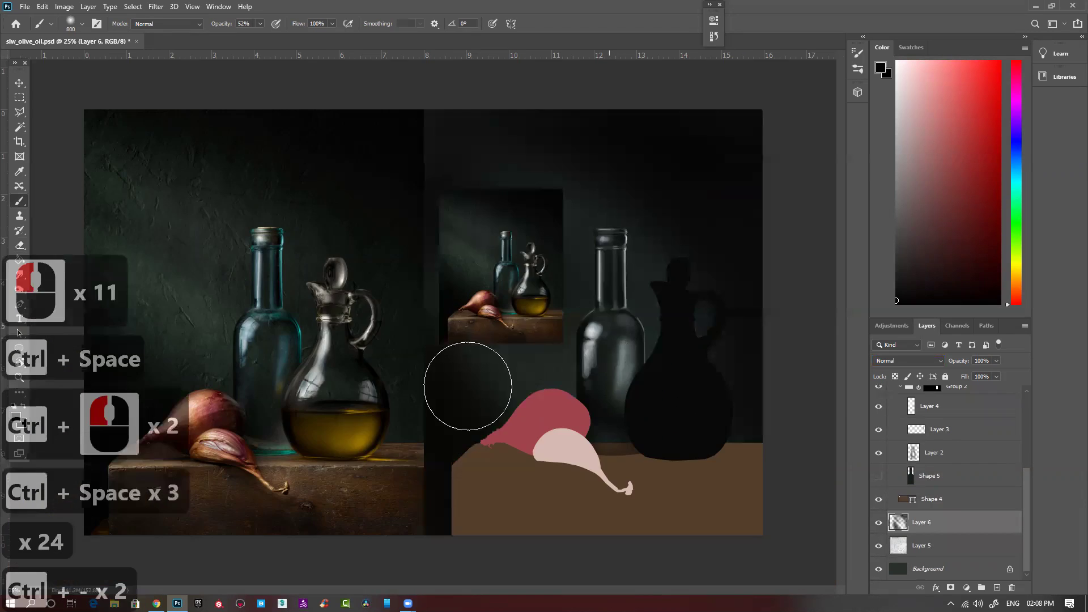
scroll(234, 343, "up", 10)
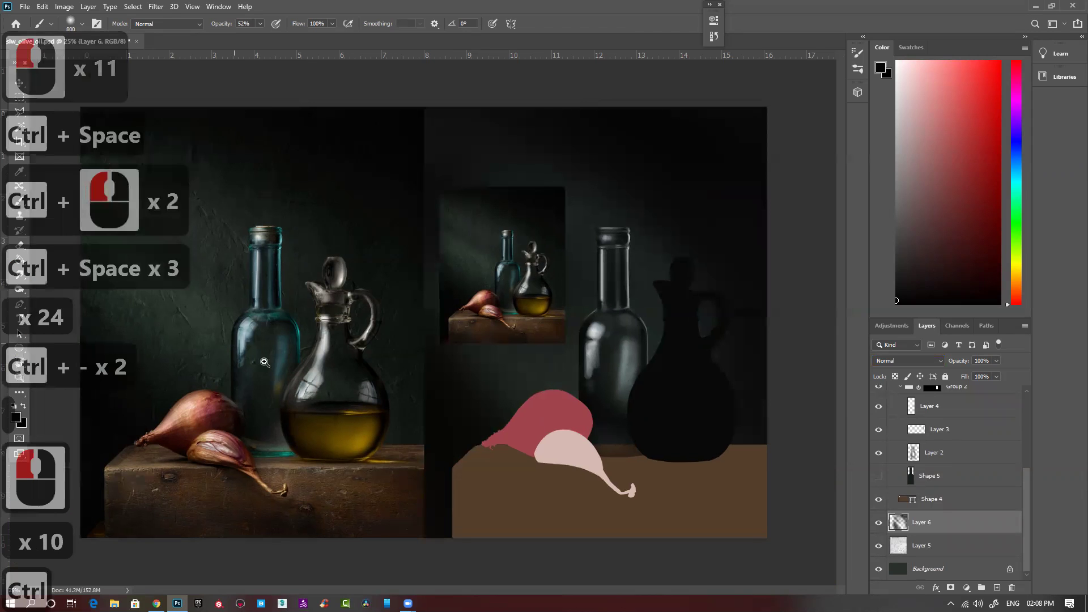
left_click(321, 351, "ctrl")
left_click(320, 352, "ctrl")
left_click(321, 352, "ctrl")
key("ctrl+minus")
key("ctrl+minus")
key("ctrl+minus")
key("ctrl+minus")
left_click(730, 404, "ctrl")
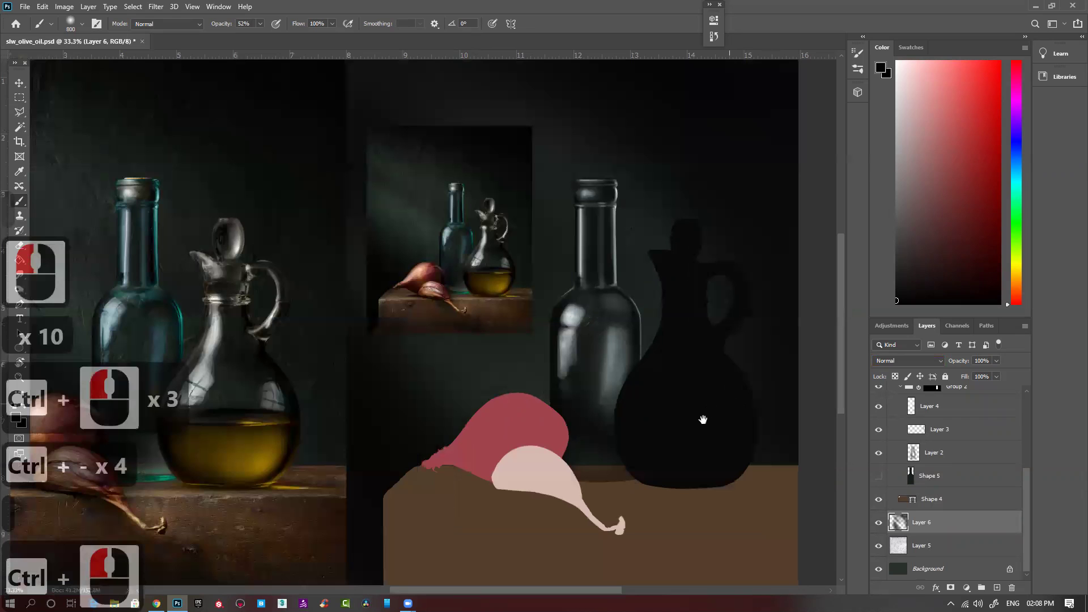
left_click_drag(692, 409, 658, 425)
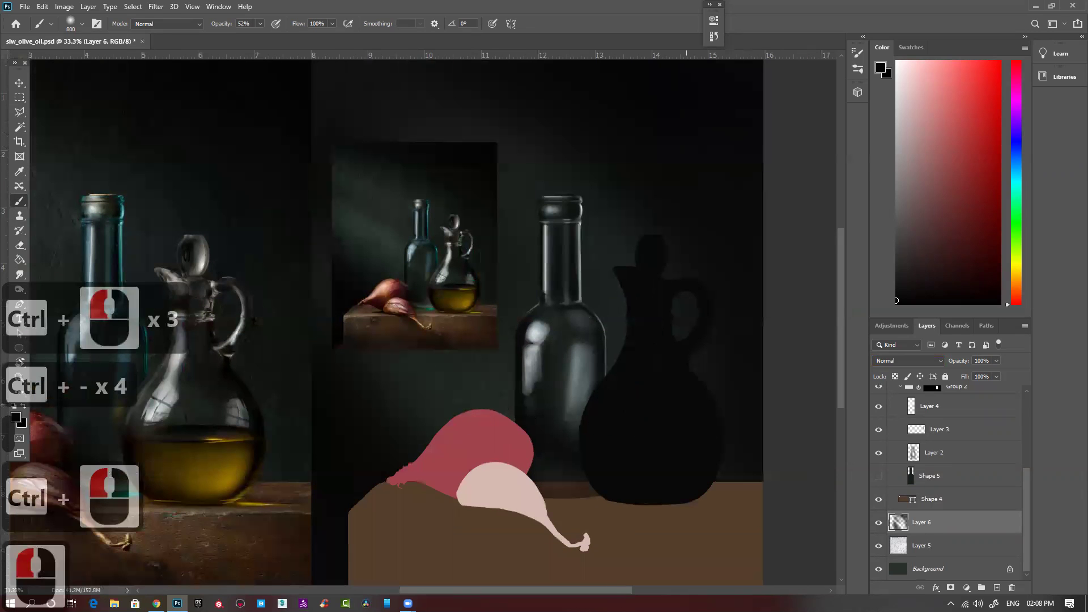
left_click(686, 406)
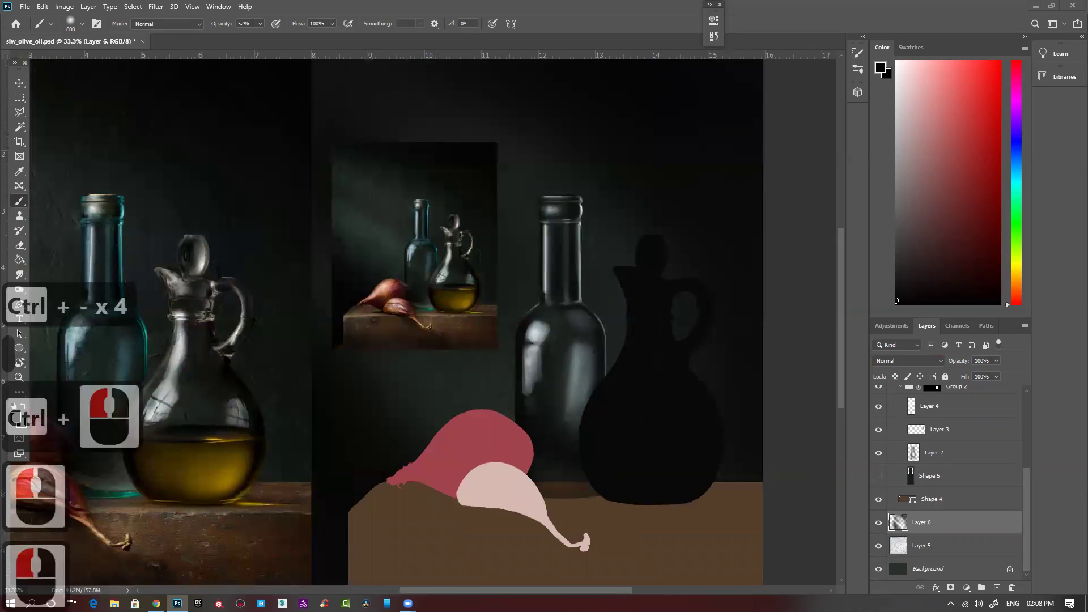
left_click(819, 438)
key("ctrl+minus")
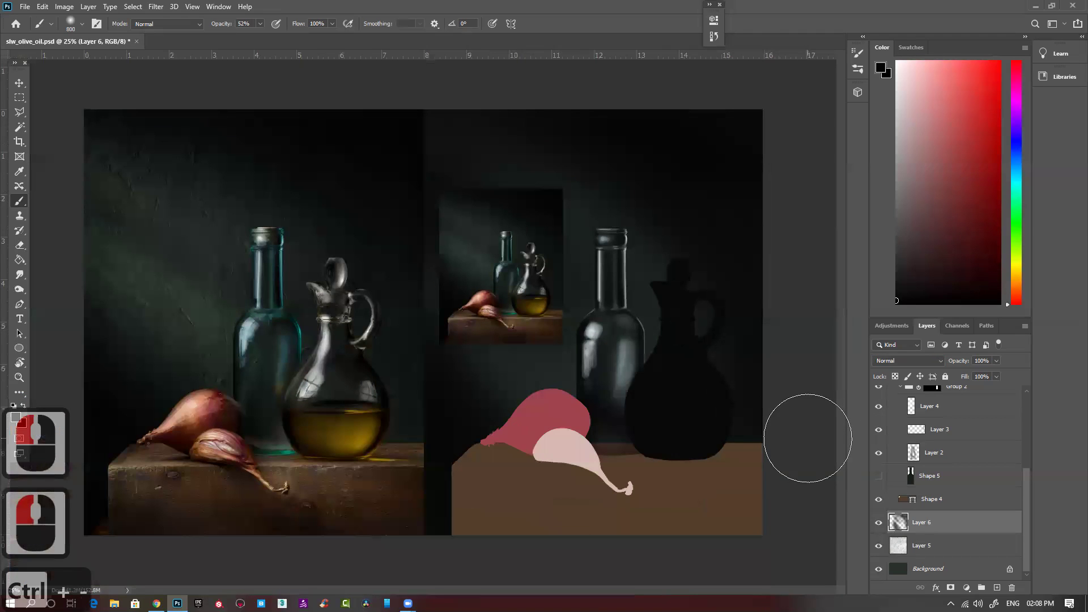
Compare the bottle with Group 2 and then Layer 4 hidden and shown.
scroll(969, 506, "up", 4)
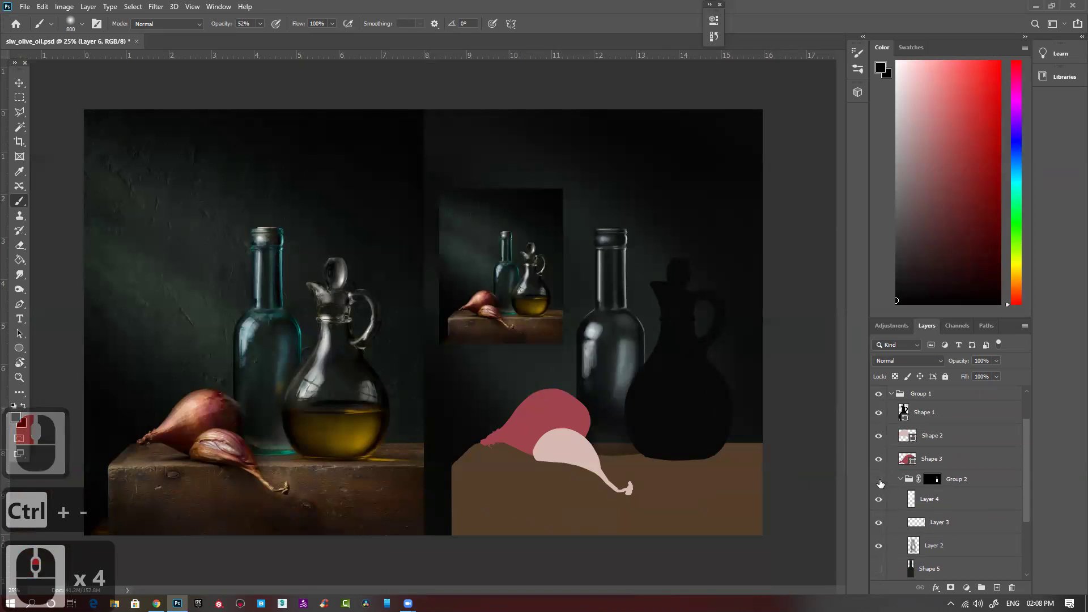
left_click(878, 479)
left_click(878, 479)
left_click(879, 499)
left_click(879, 500)
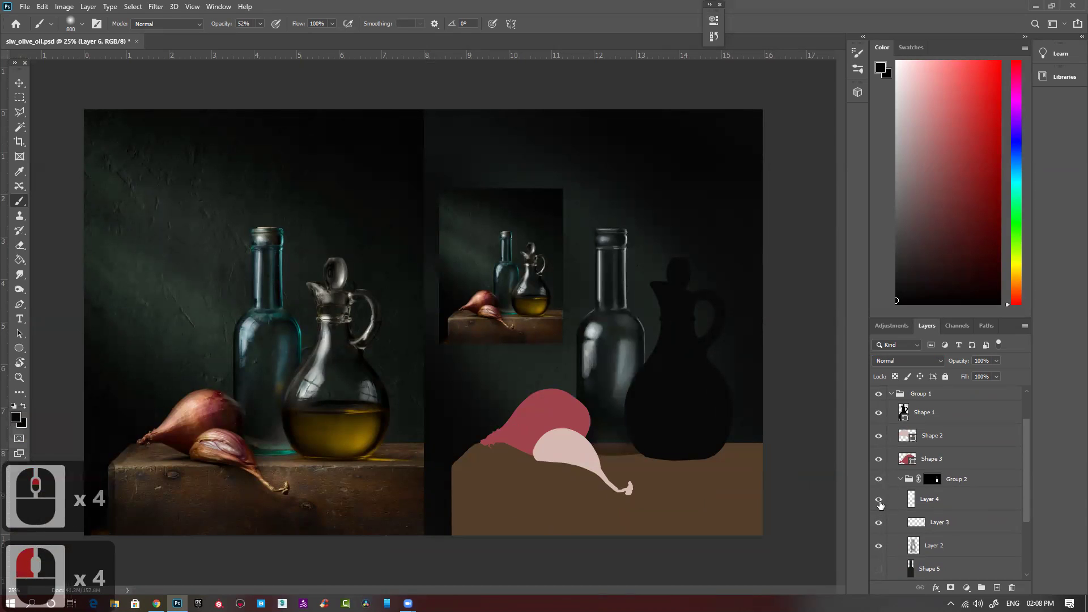
left_click(879, 501)
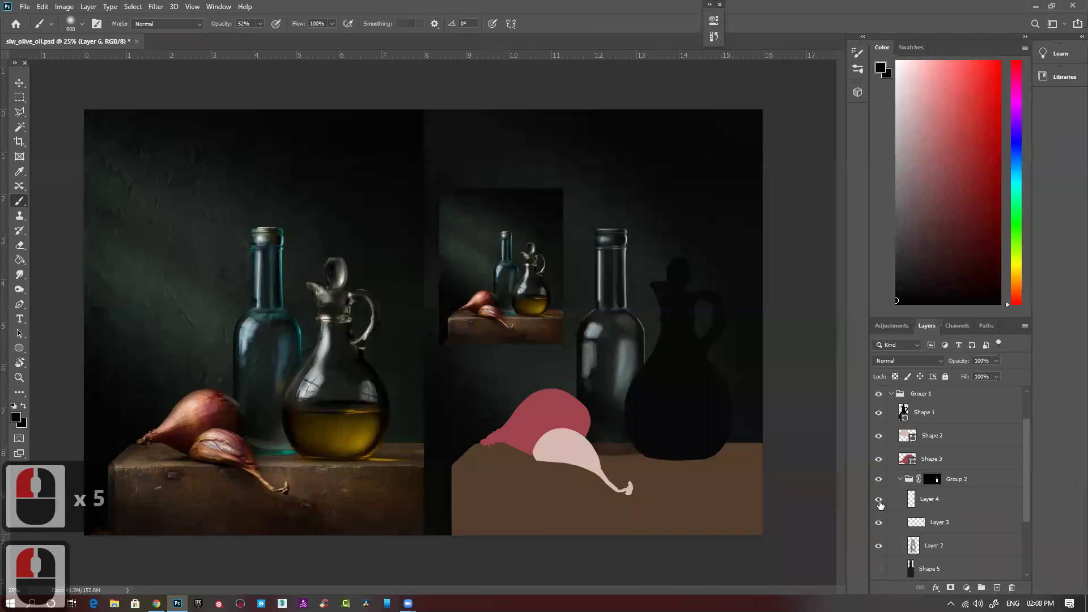
Reduce the brush to 250 px and merge the bottle group's Layer 4 down into Layer 3.
left_click(954, 508)
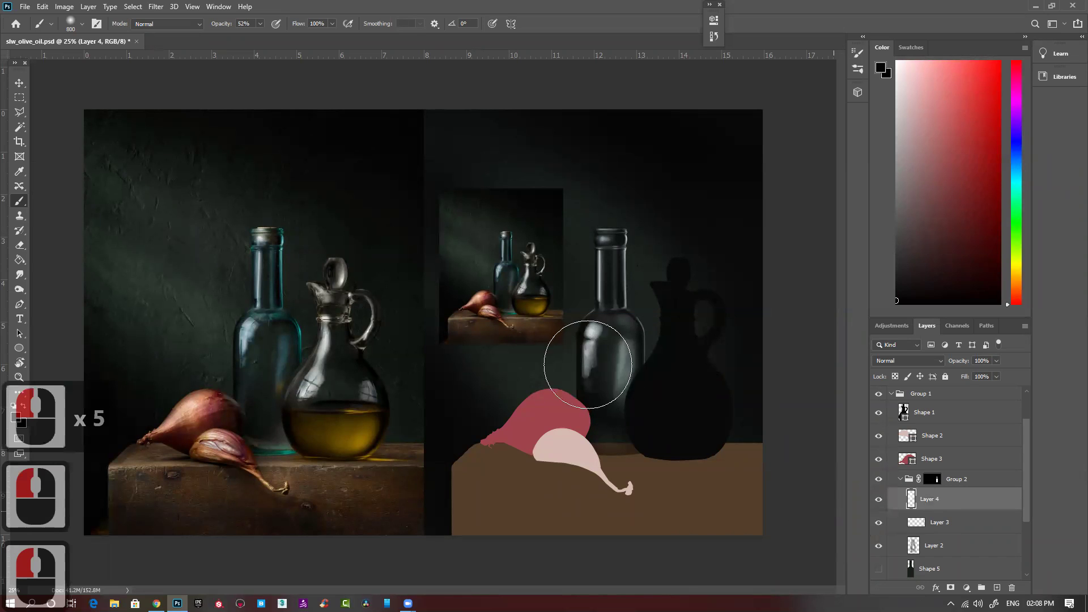
key("b")
left_click(621, 392, "ctrl")
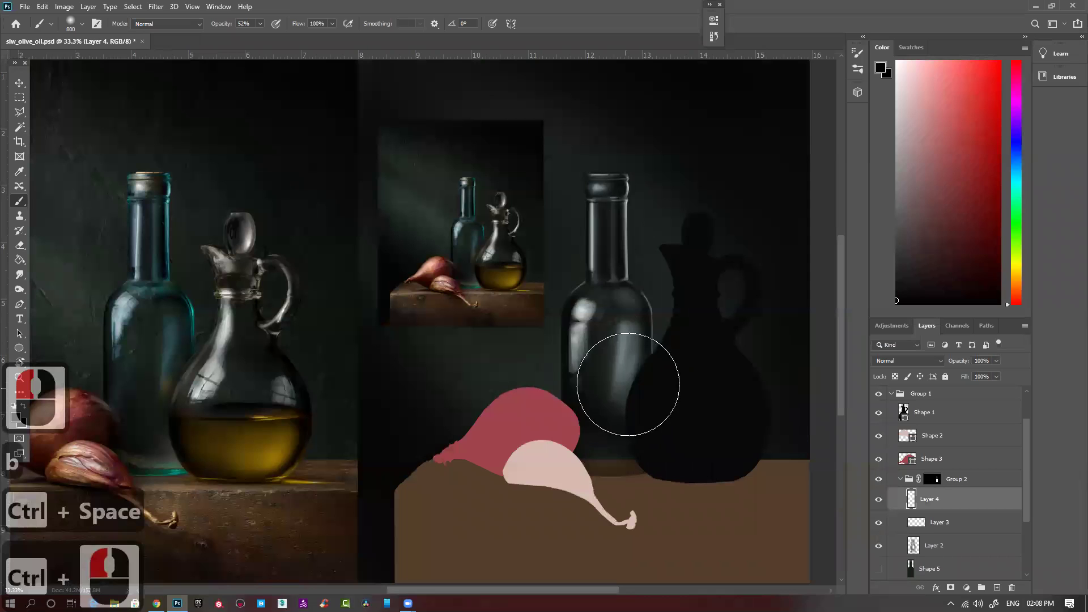
key("bracketleft")
key("bracketleft")
key("bracketleft")
key("bracketleft")
key("bracketleft")
key("bracketleft")
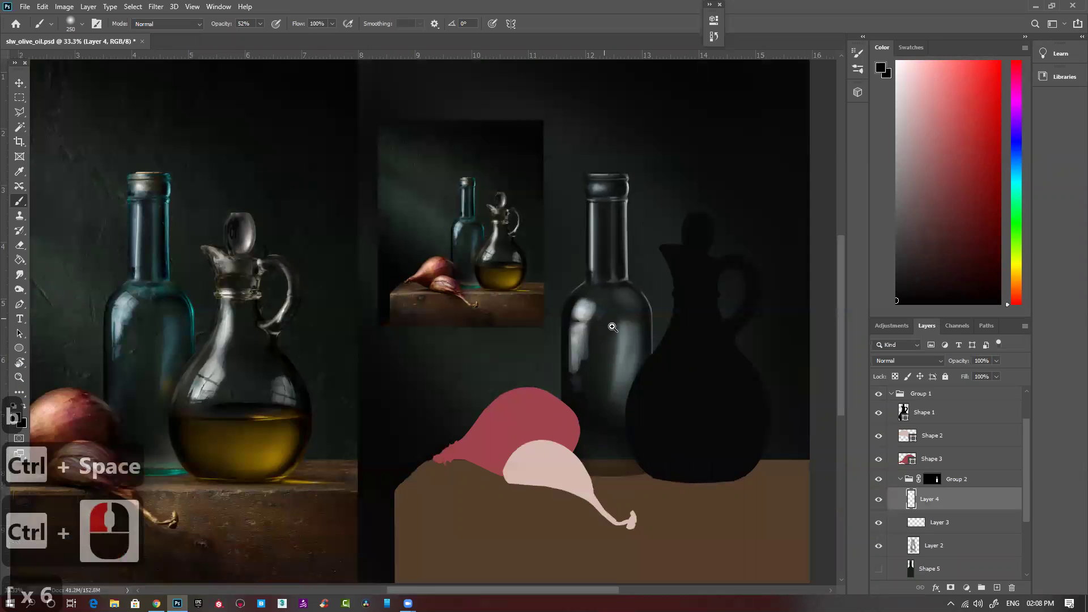
left_click(613, 328, "ctrl")
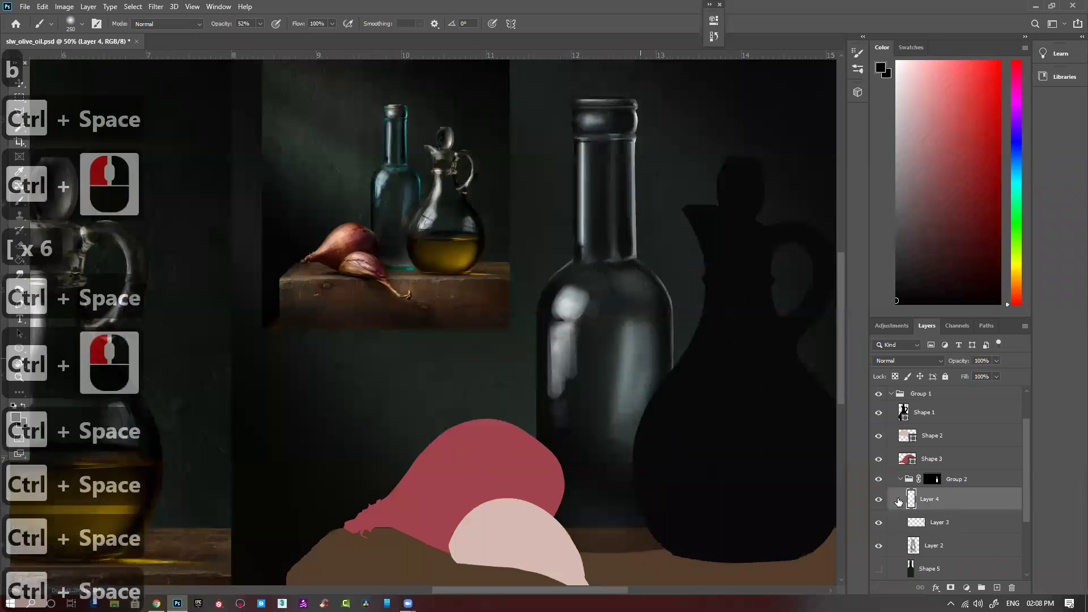
key("ctrl+e")
Compare the bottle with the merged Layer 3 highlights hidden and shown.
left_click(878, 500)
left_click(878, 500)
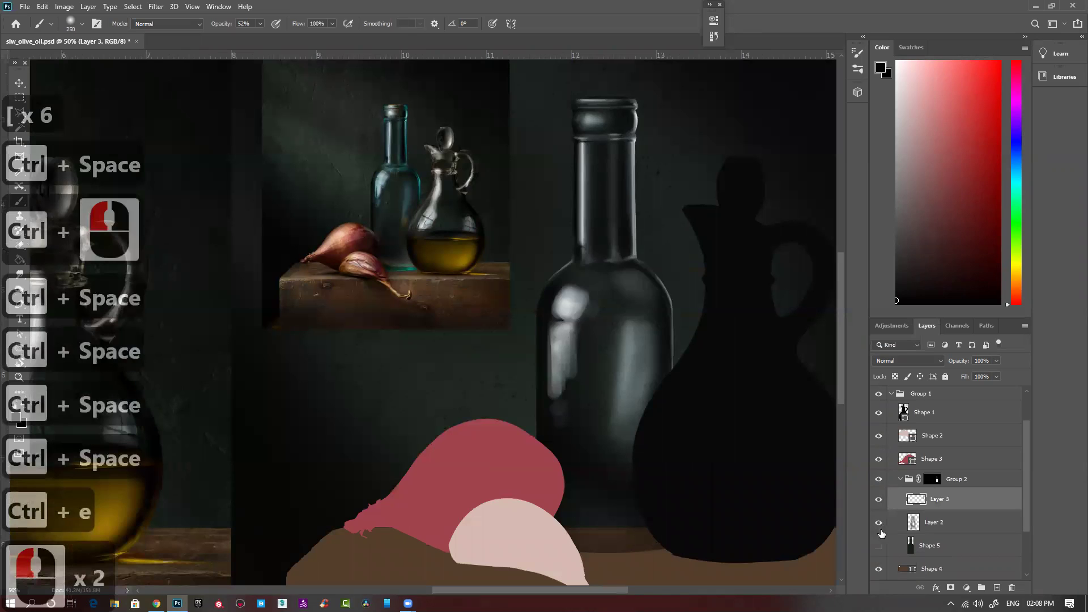
left_click(878, 500)
left_click(878, 500)
left_click(876, 499)
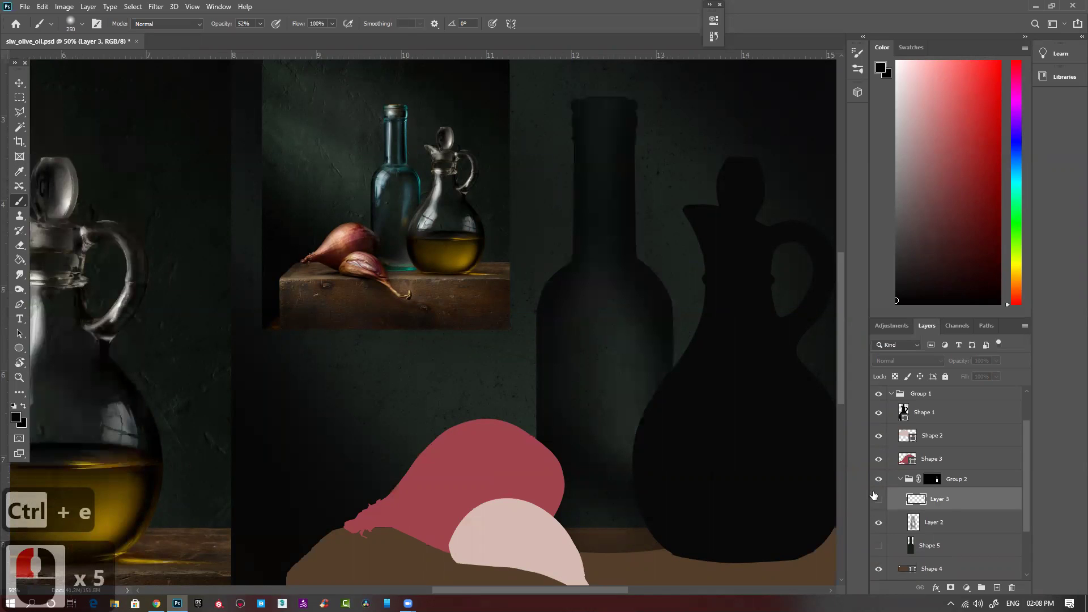
left_click(879, 500)
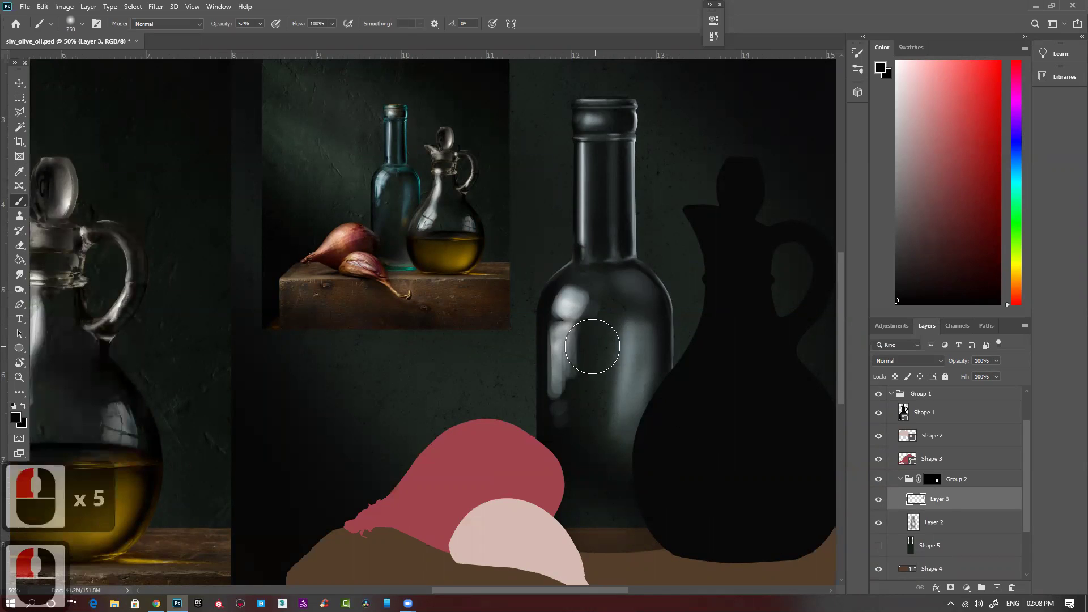
Switch to the Eraser at 175 px and start softening the inner edge of the highlight on the bottle's left shoulder.
key("bracketleft")
key("bracketleft")
key("bracketleft")
key("bracketleft")
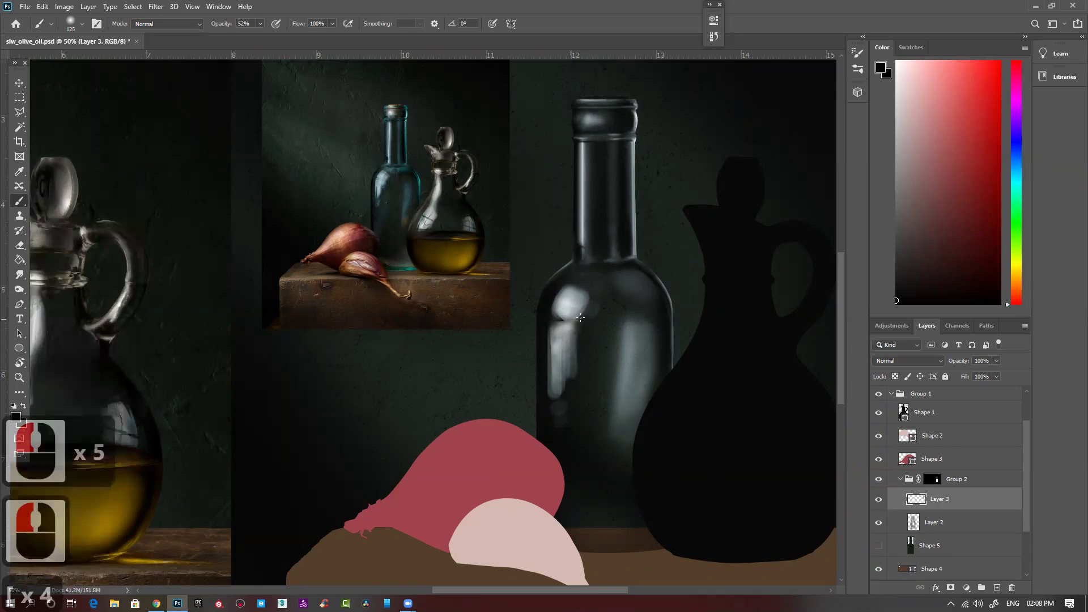
key("e")
key("bracketright")
key("bracketright")
key("bracketright")
key("bracketright")
key("bracketright")
key("bracketright")
key("bracketright")
key("bracketright")
key("bracketright")
key("bracketright")
key("bracketright")
key("bracketright")
key("bracketright")
key("bracketright")
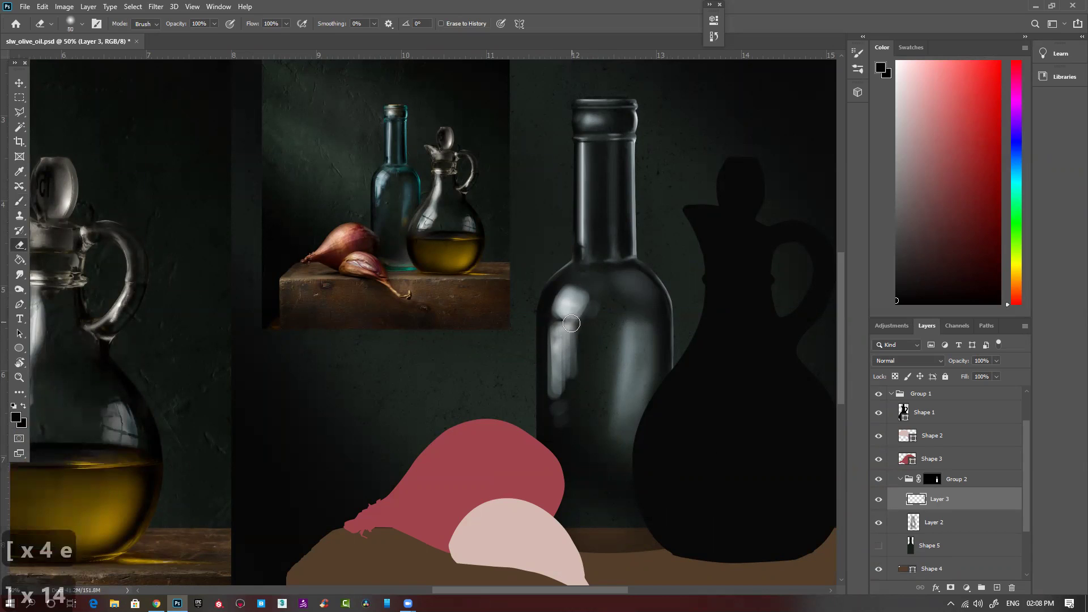
key("bracketright")
key("bracketright")
left_click(597, 300)
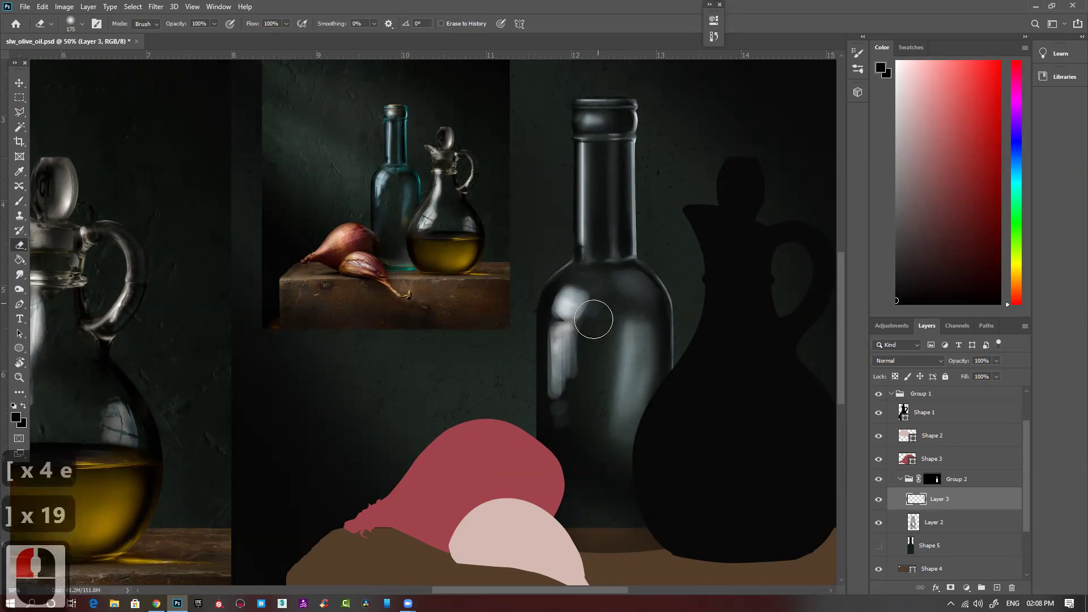
Reduce the eraser to 100 px and trim the bright highlight on the bottle's left shoulder.
key("bracketleft")
key("bracketleft")
key("bracketleft")
left_click(593, 287)
left_click(592, 289)
left_click(591, 292)
left_click(590, 292)
Erase the inner edge and lower end of the bottle body's left highlight to leave a thinner streak.
left_click(578, 365)
left_click(574, 386)
left_click(572, 401)
left_click(570, 391)
left_click(567, 357)
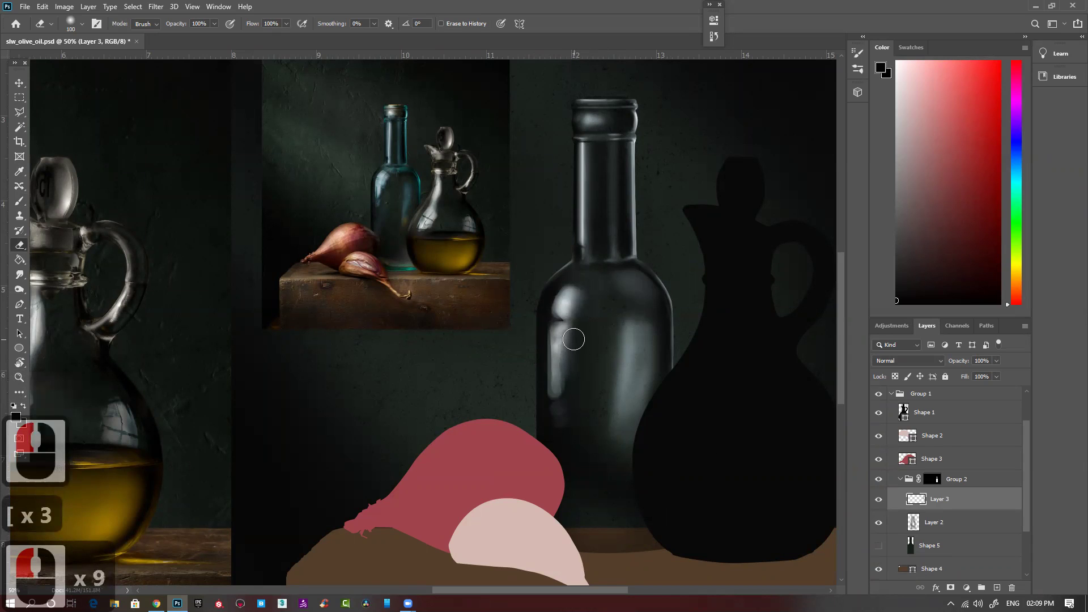
left_click(563, 374)
left_click(562, 391)
left_click(562, 389)
left_click(558, 402)
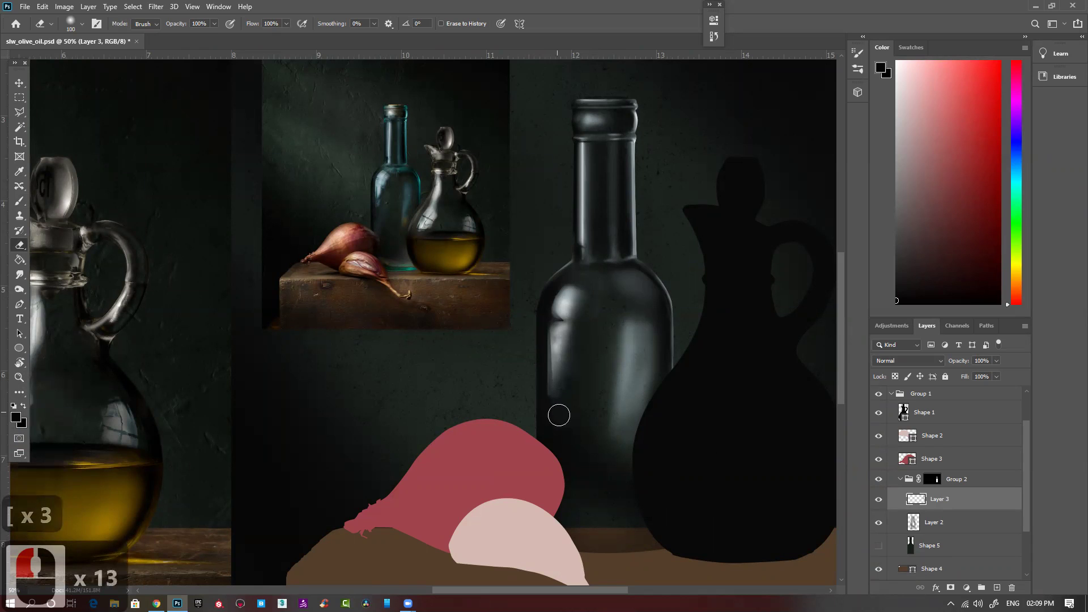
left_click(558, 392)
left_click(570, 346)
Enlarge the eraser to 200 px and fade the broad reflection on the right side of the bottle body.
left_click(627, 374)
key("bracketright")
key("bracketright")
key("bracketright")
key("bracketright")
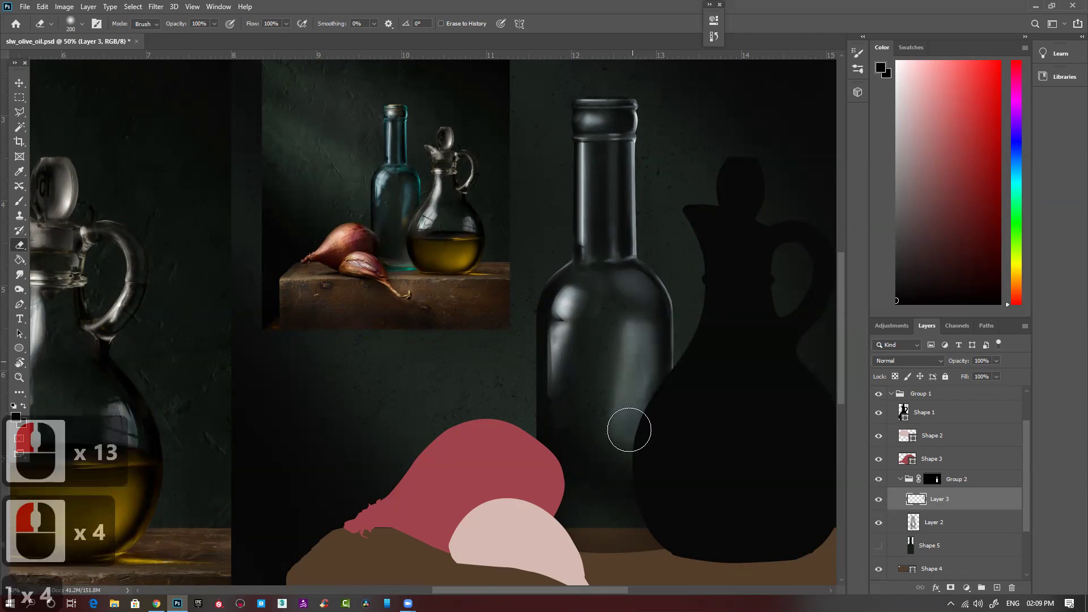
left_click(620, 324)
left_click(631, 396)
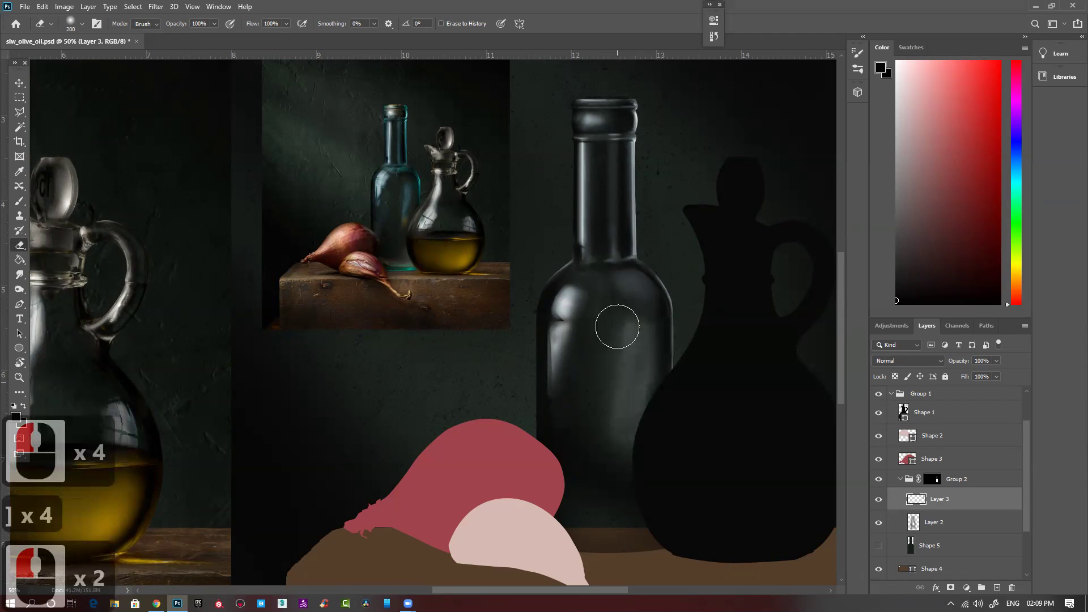
Reduce the eraser to 125 px and soften the reflection along the bottle's right shoulder and side.
key("bracketleft")
key("bracketleft")
key("bracketleft")
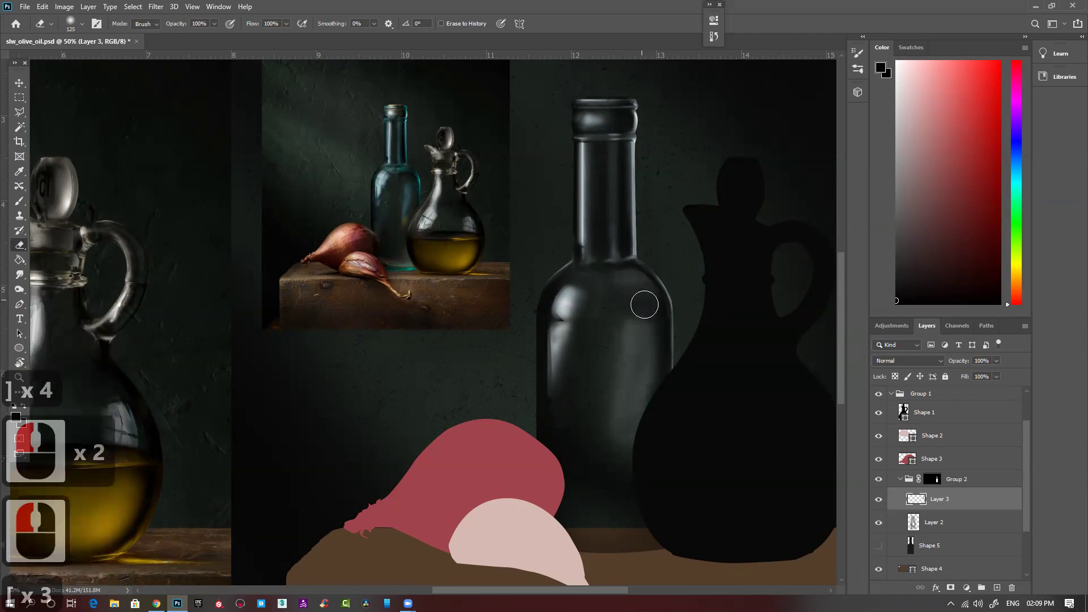
left_click(641, 301)
left_click(607, 274)
left_click(627, 287)
left_click(626, 287)
left_click(643, 357)
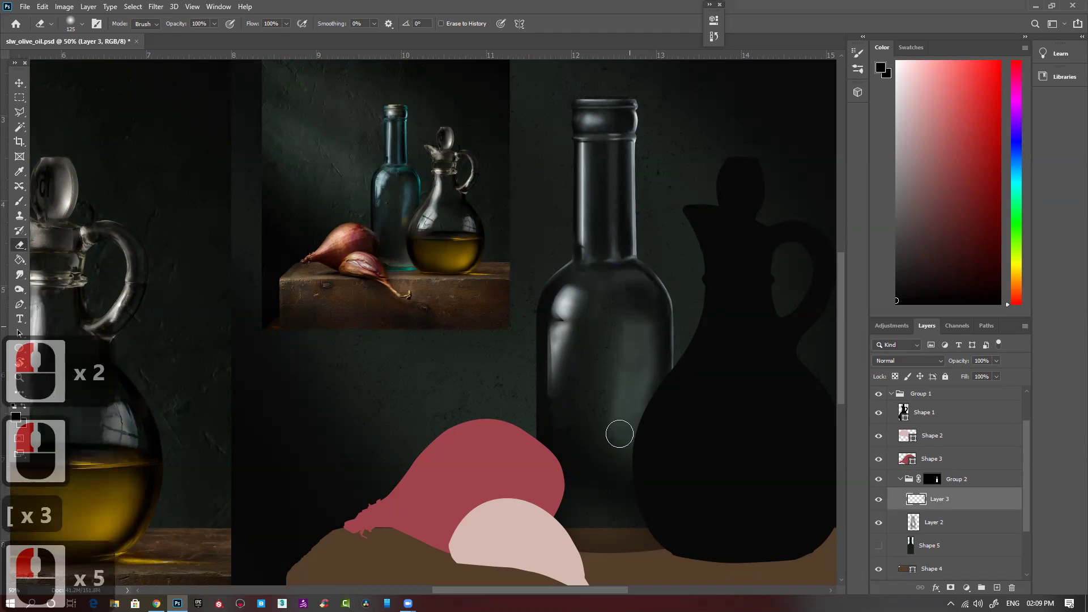
Erase the remaining reflection down the right side of the bottle body toward its base.
left_click(629, 313)
left_click(616, 451)
left_click(615, 402)
left_click(616, 414)
left_click(615, 456)
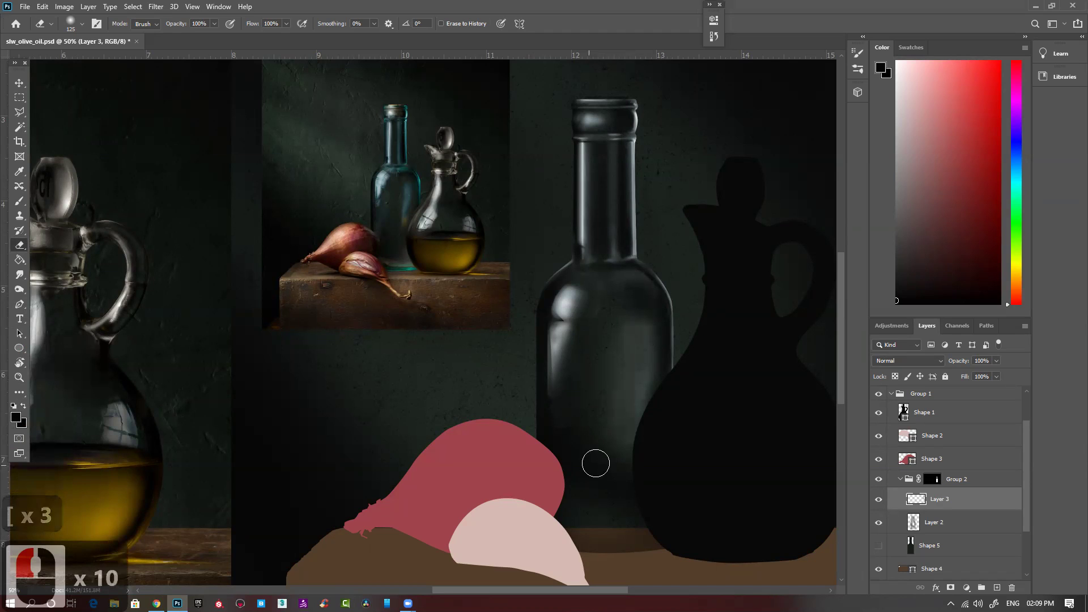
key("space")
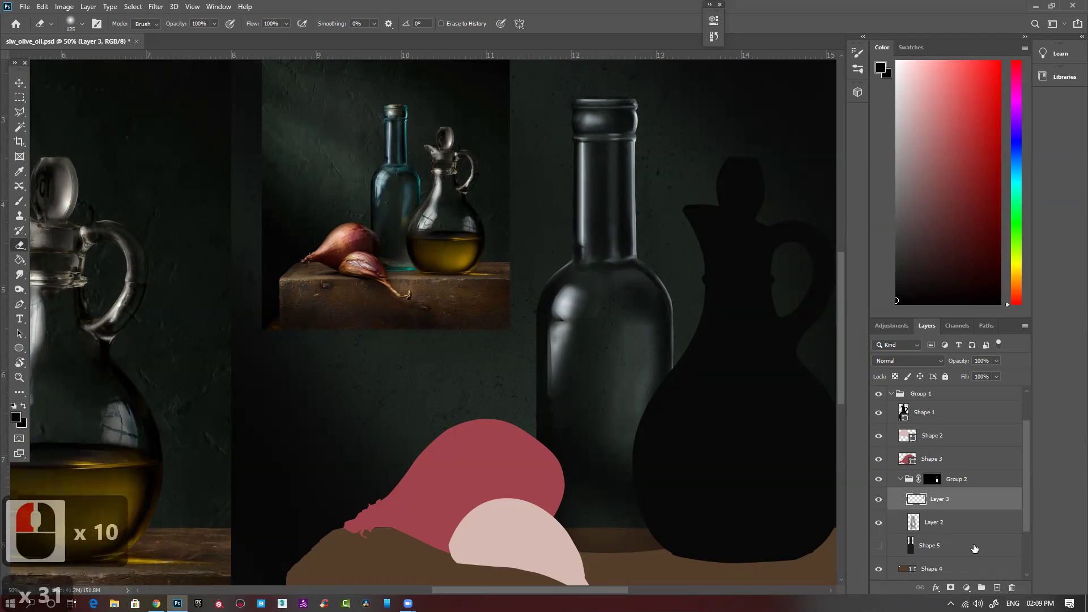
Add a new layer above Layer 3 and sample the dark brown at the glass bottle's base in the reference.
left_click(998, 588)
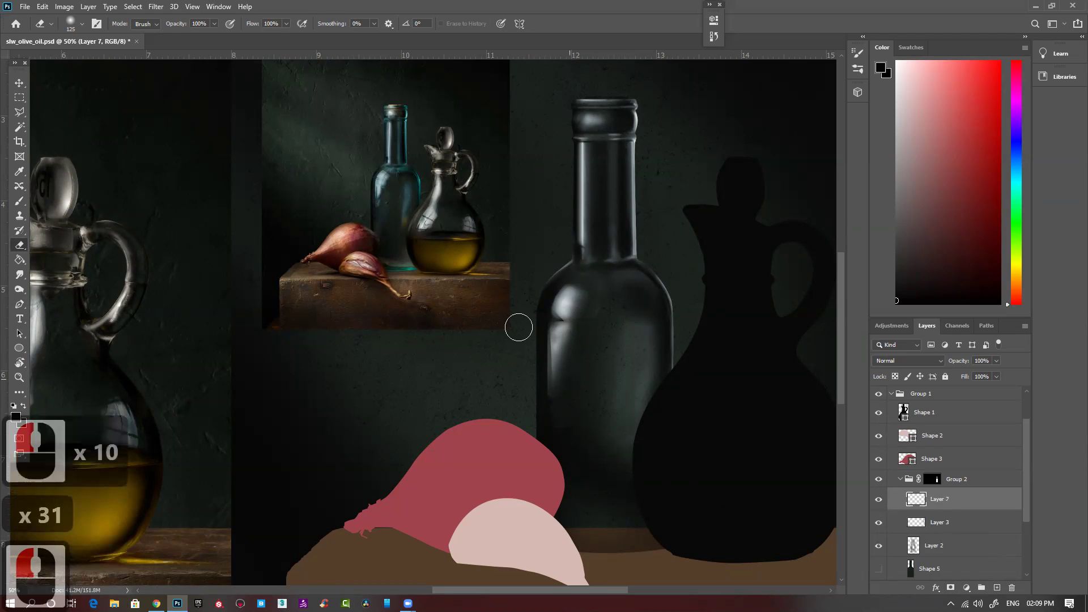
left_click(394, 262, "ctrl")
left_click(389, 275, "ctrl")
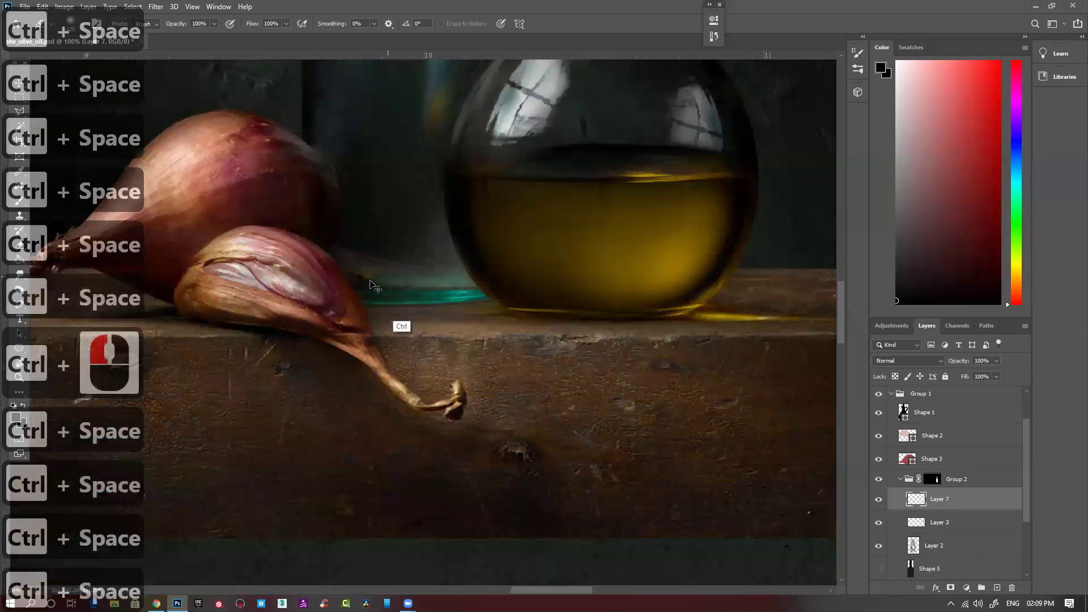
left_click(349, 255, "ctrl")
key("b")
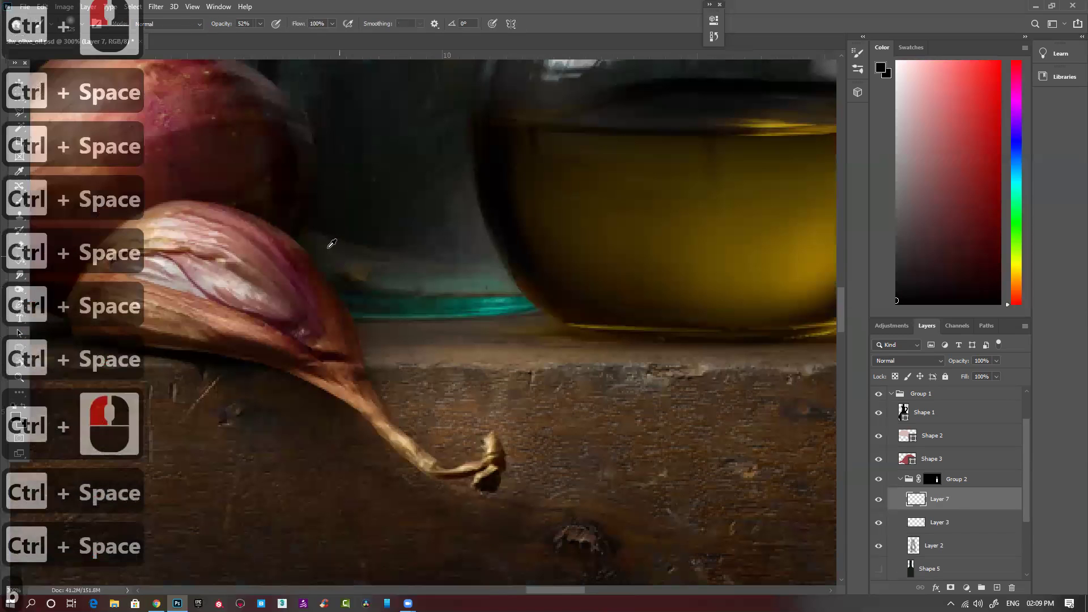
left_click(425, 311, "alt")
Darken the lower end of the painted bottle with a 70 px brush where it overlaps the table.
key("ctrl+minus")
key("ctrl+minus")
key("ctrl+minus")
key("ctrl+minus")
key("ctrl+minus")
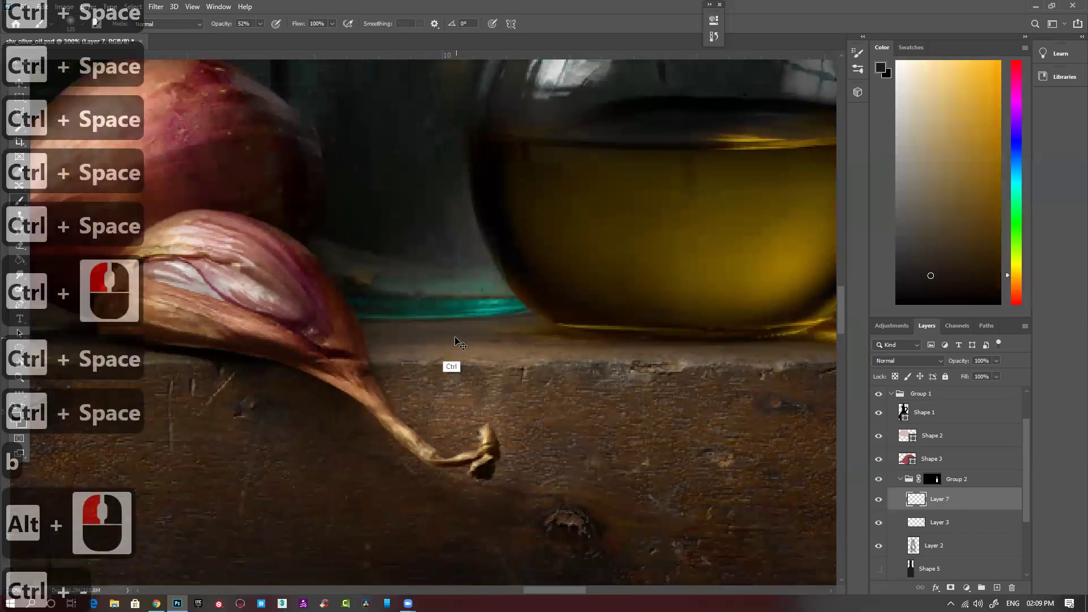
scroll(599, 436, "down", 4)
scroll(598, 436, "right", 3)
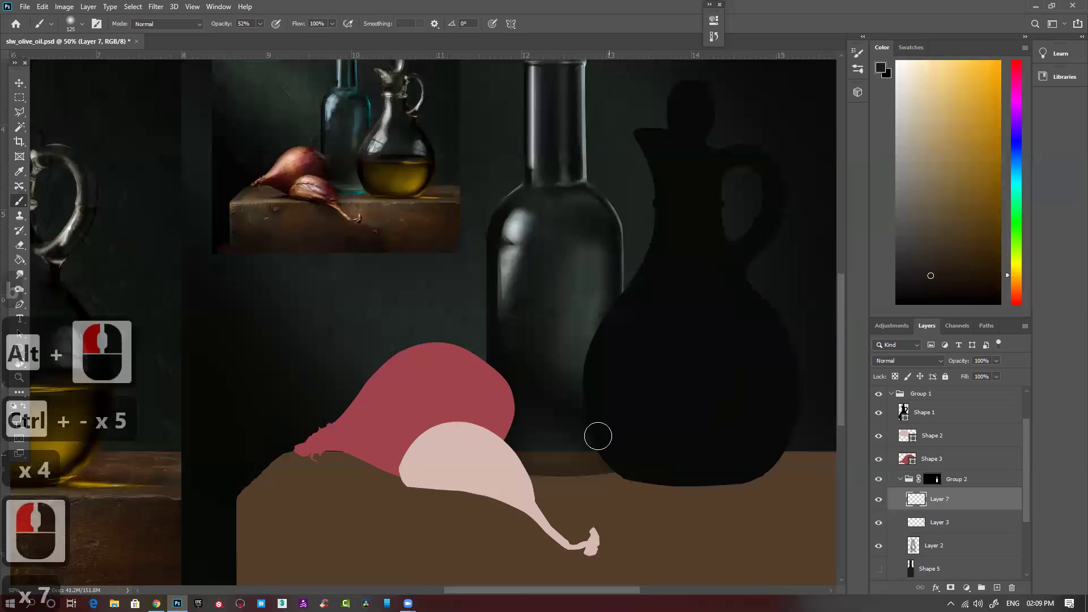
key("bracketleft")
key("bracketleft")
key("bracketleft")
key("bracketleft")
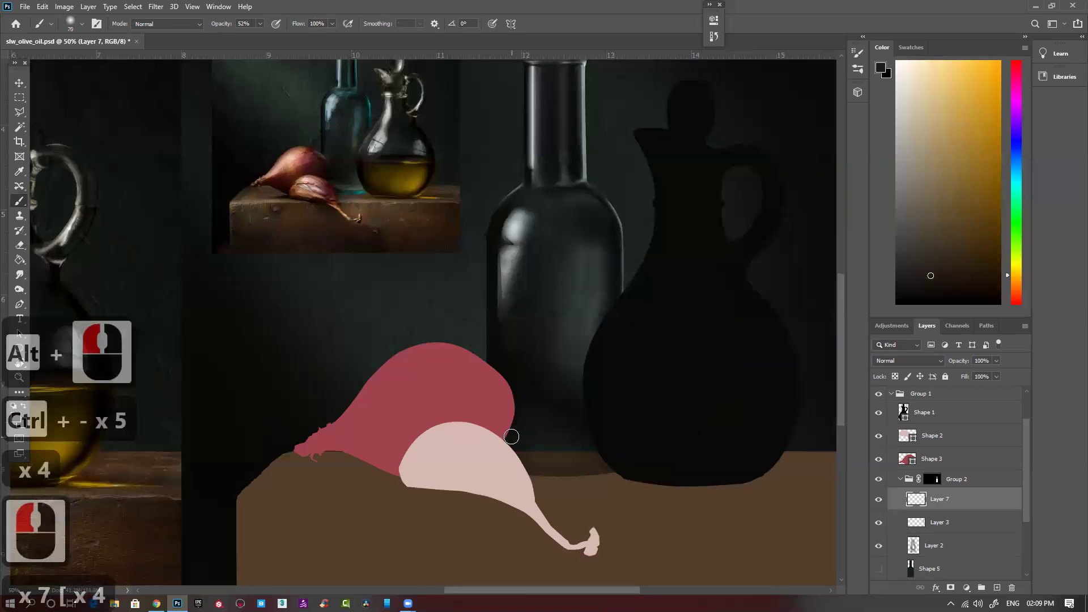
mouse_move(530, 447)
left_mouse_down()
mouse_move(589, 457)
mouse_move(522, 449)
mouse_move(575, 451)
mouse_move(564, 450)
left_mouse_up()
mouse_move(564, 451)
left_mouse_down()
mouse_move(551, 450)
mouse_move(605, 456)
left_mouse_up()
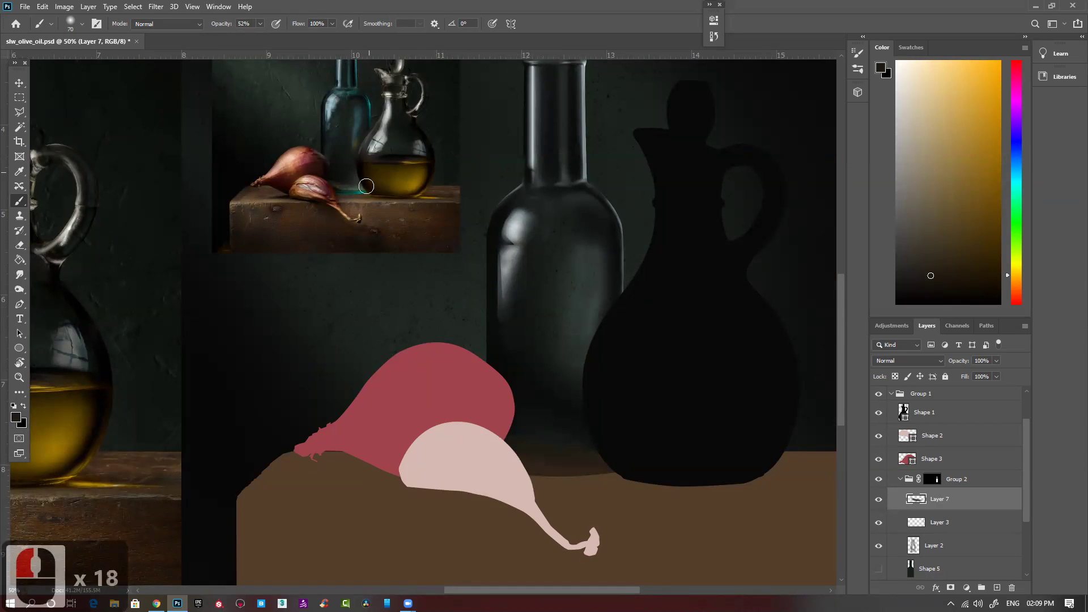
Sample the muted green from the glass bottle's base beside the oil jug in the reference.
left_click(352, 213, "ctrl")
left_click(360, 214, "ctrl")
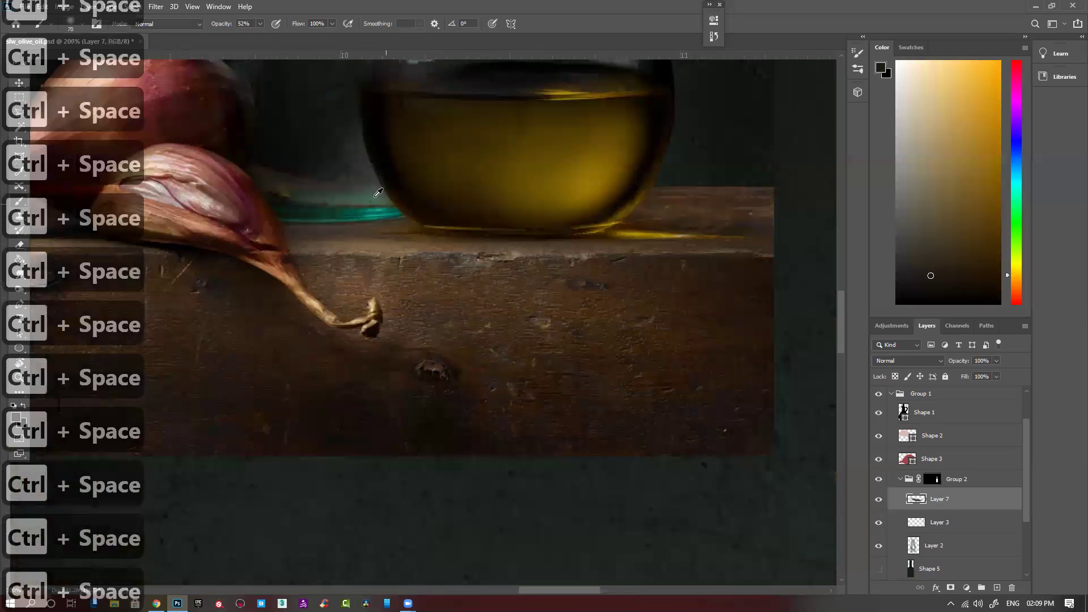
key("alt")
left_click(369, 196, "alt")
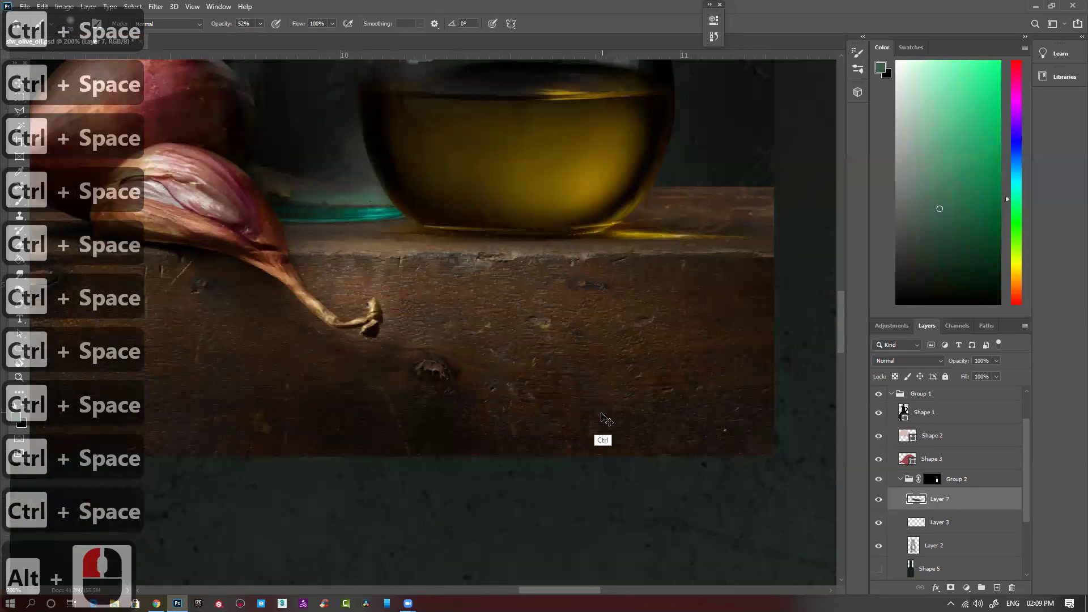
Reduce the brush to 40 px and paint a faint green tint across the bottle's base toward the jug.
key("ctrl+minus")
key("ctrl+minus")
key("ctrl+minus")
key("ctrl+minus")
key("ctrl+minus")
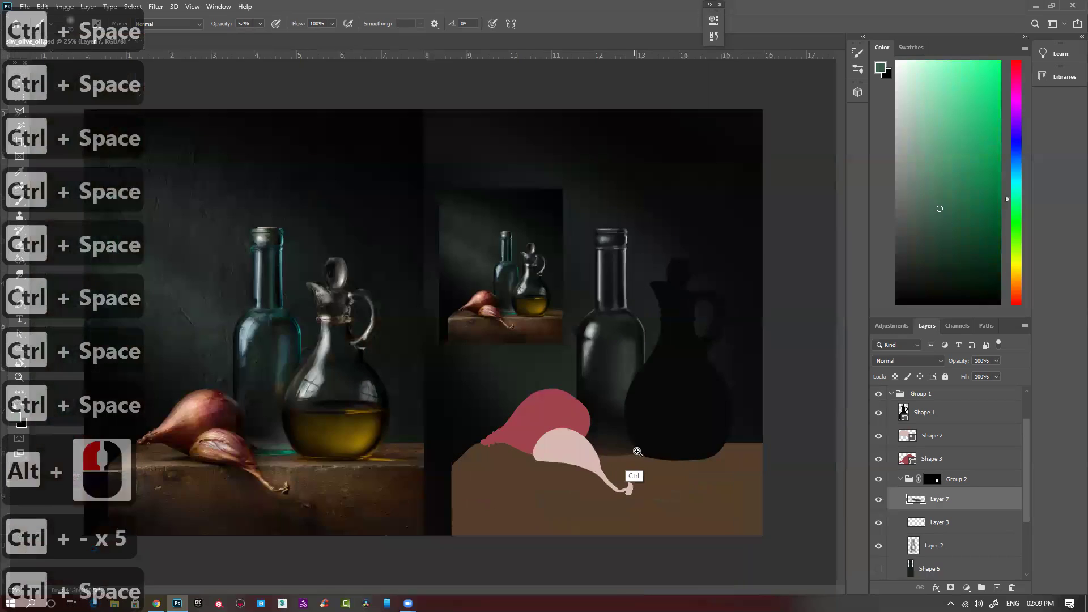
left_click(640, 459, "ctrl")
left_click(655, 474, "ctrl")
key("bracketleft")
key("bracketleft")
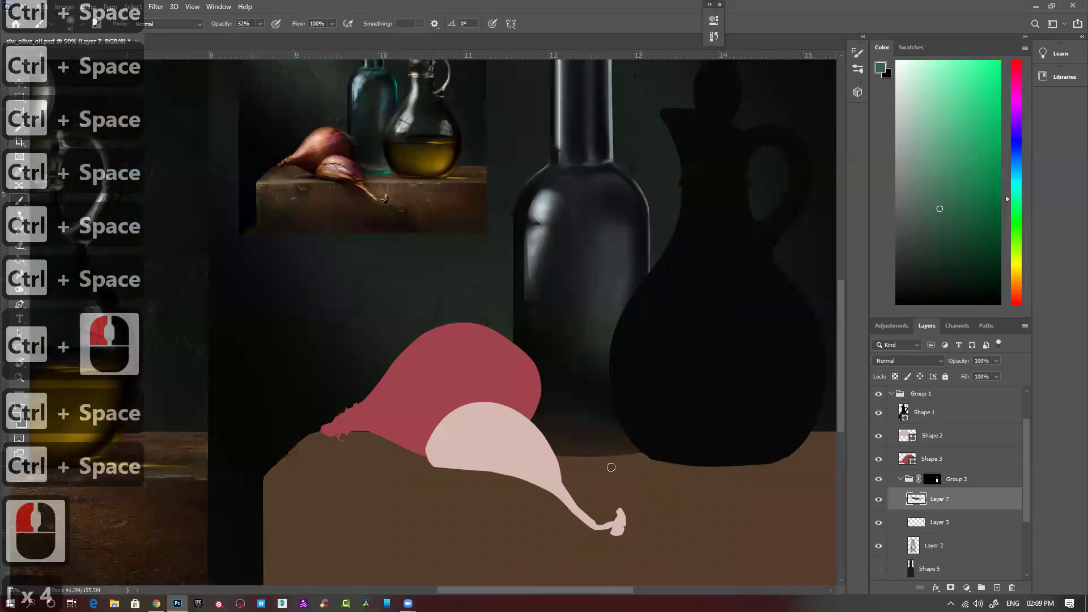
left_click(580, 444)
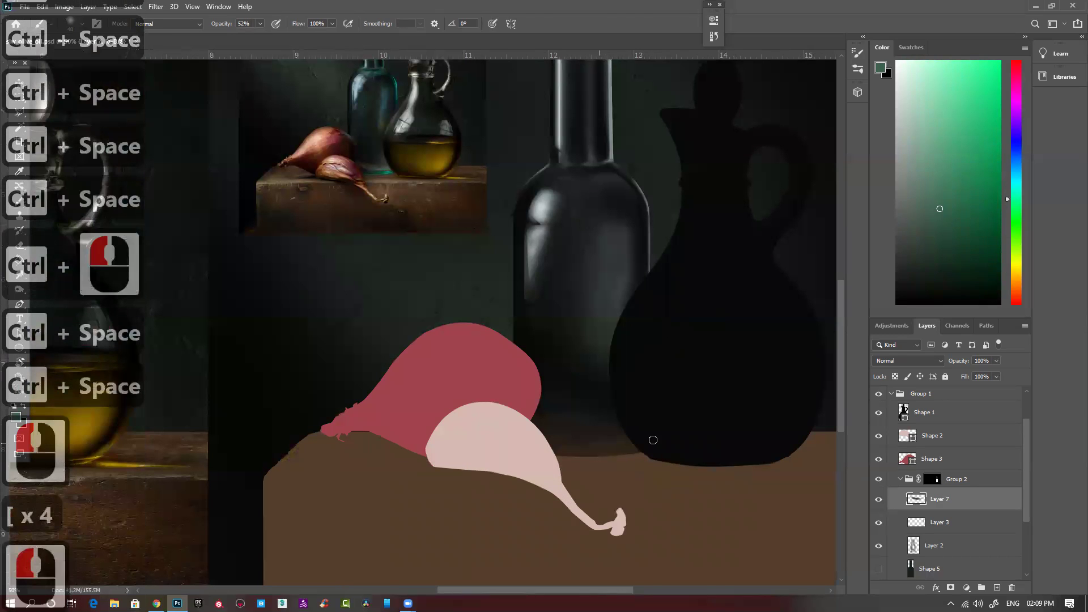
left_click(647, 441)
left_click(631, 441)
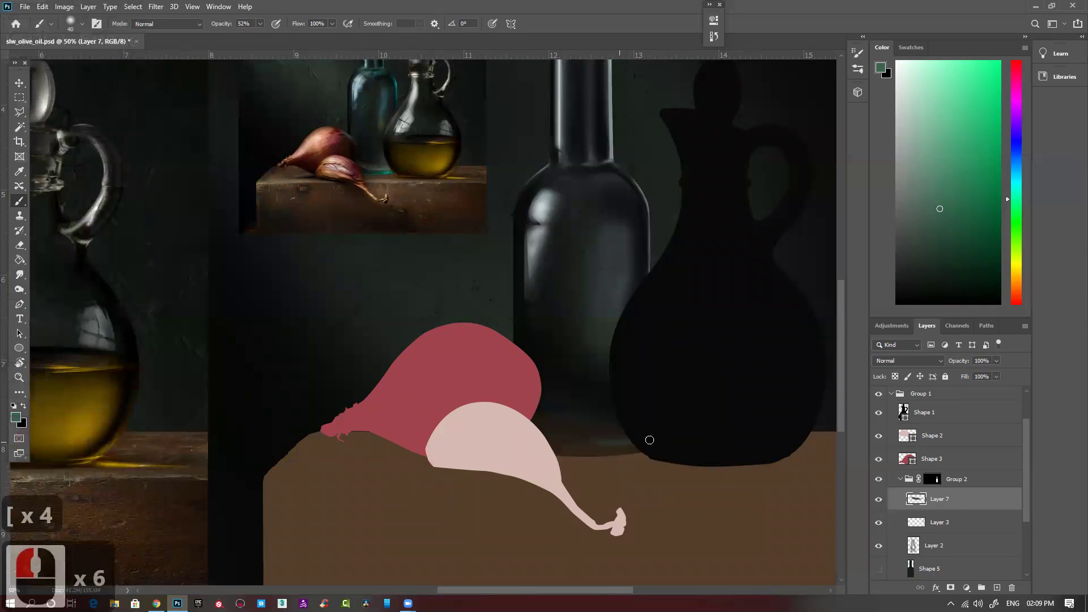
Spread the green tint across the rest of the bottle's base toward the pale clove.
left_click(607, 437)
left_click(578, 437)
left_click(562, 435)
left_click(548, 433)
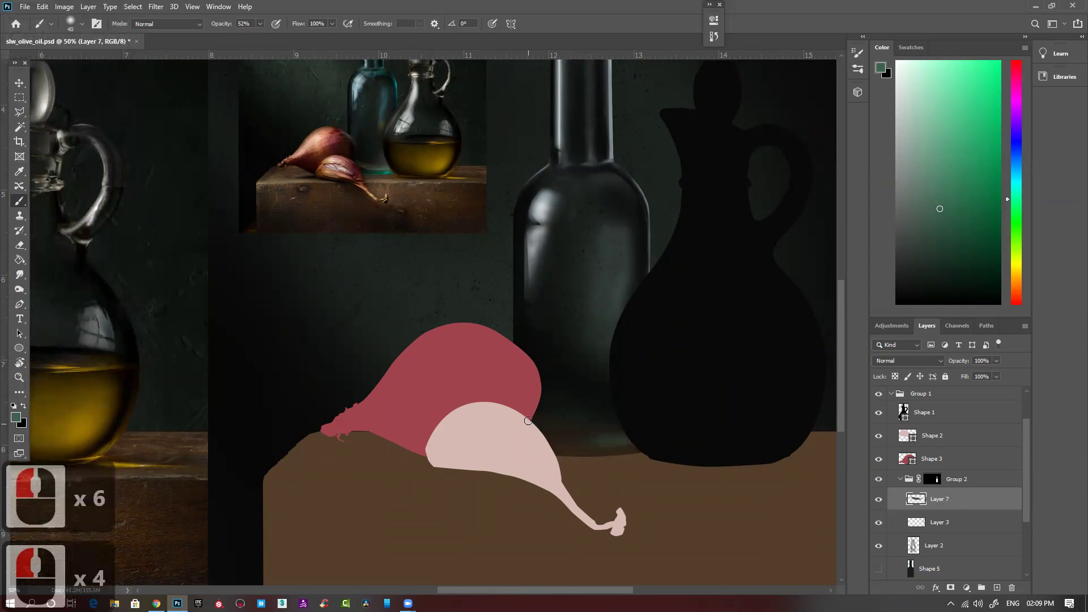
left_click(542, 421)
left_click(622, 434)
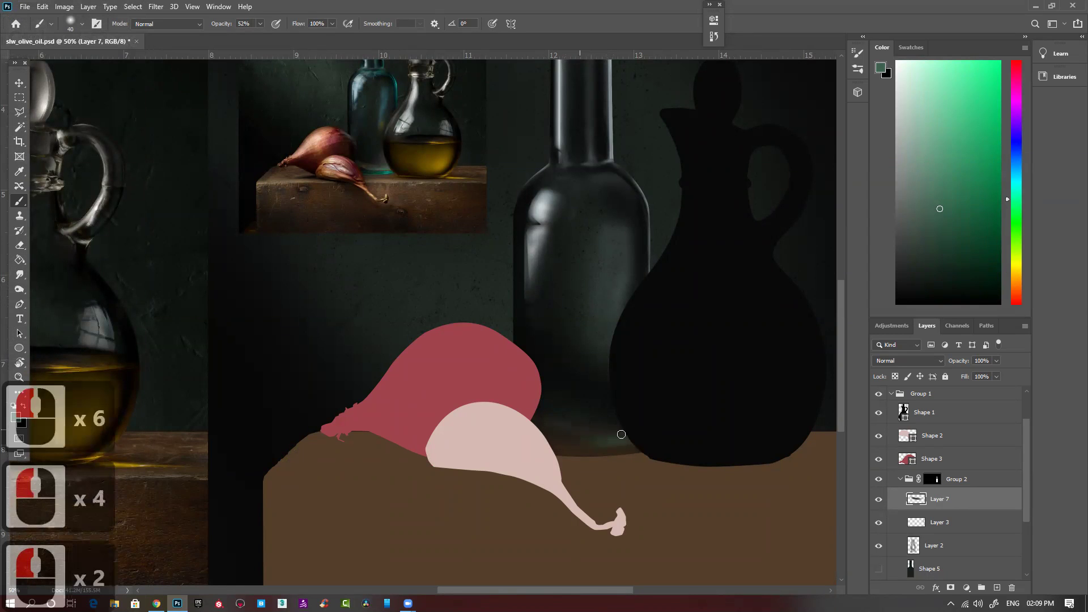
left_click(579, 441)
Reduce the brush to 10 px and paint a thin green rim along the bottle's bottom edge.
key("bracketleft")
key("bracketleft")
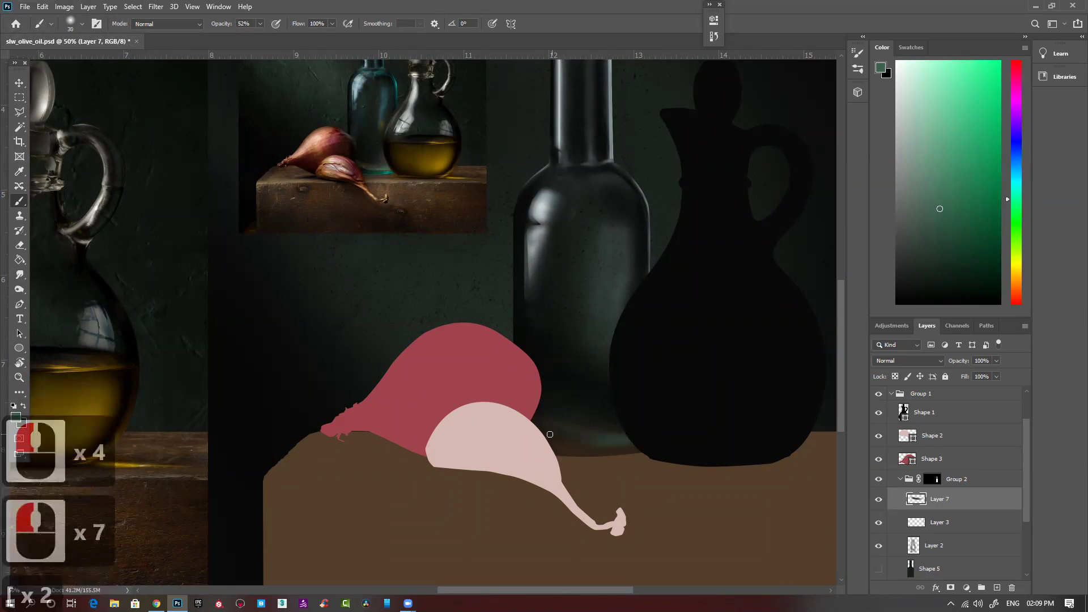
key("bracketleft")
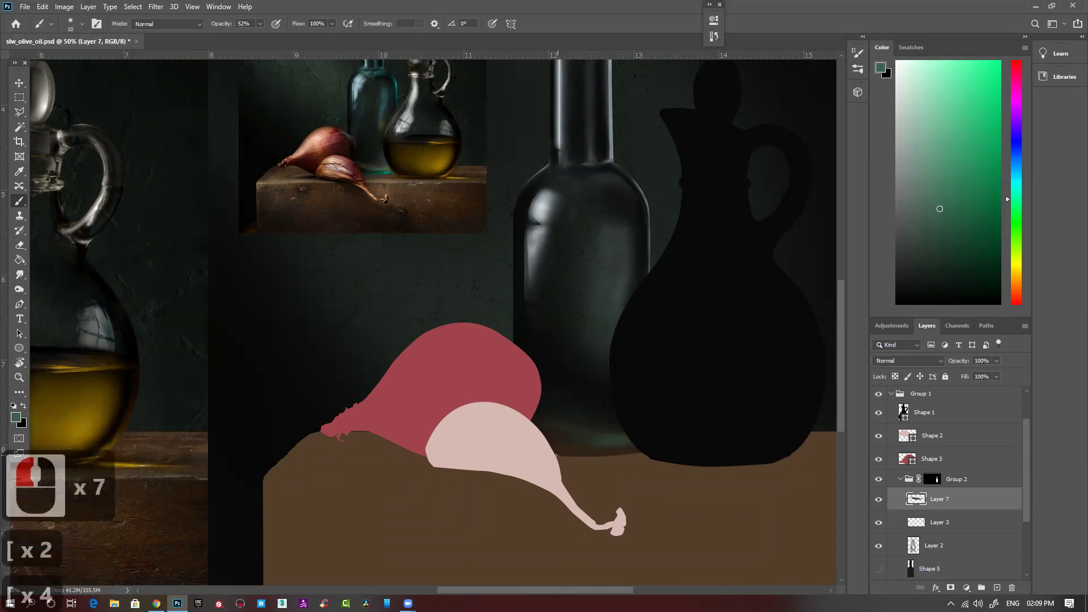
left_click(604, 454)
left_click(589, 454)
left_click(595, 455)
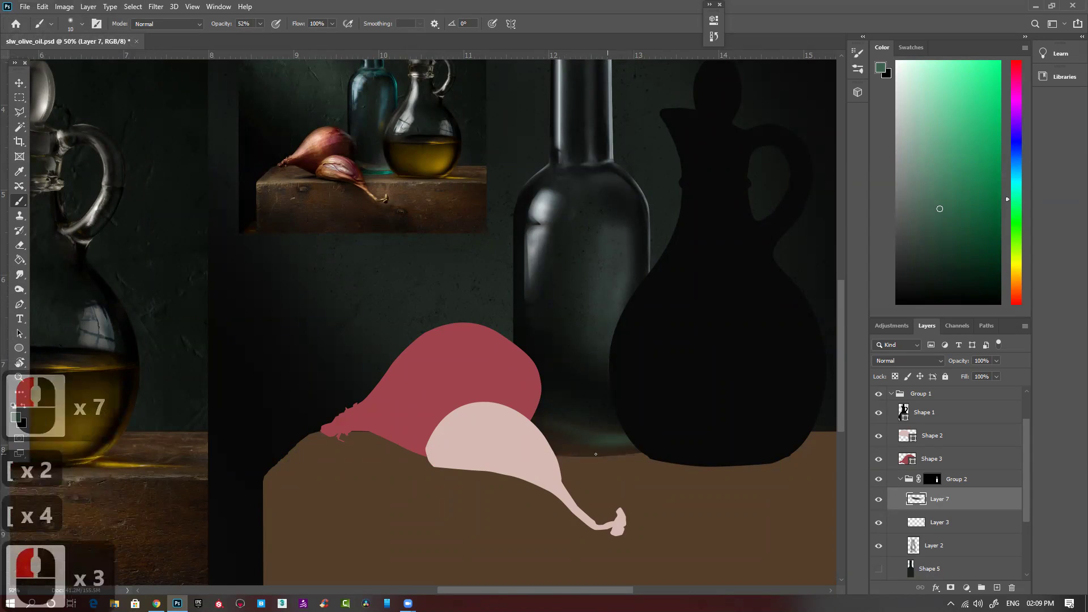
left_click(577, 454)
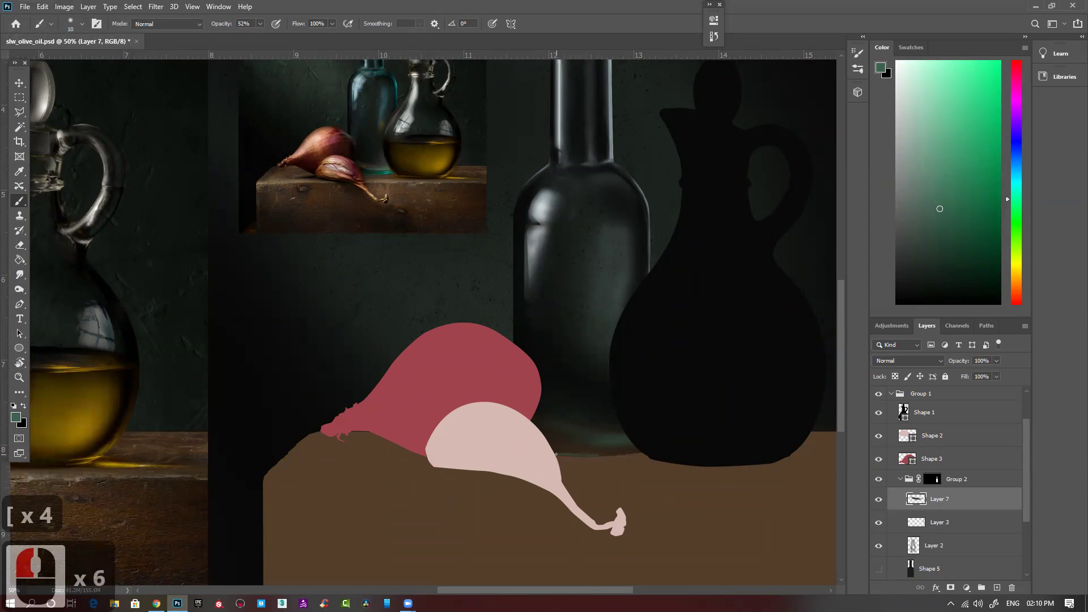
left_click(614, 456)
left_click(577, 455)
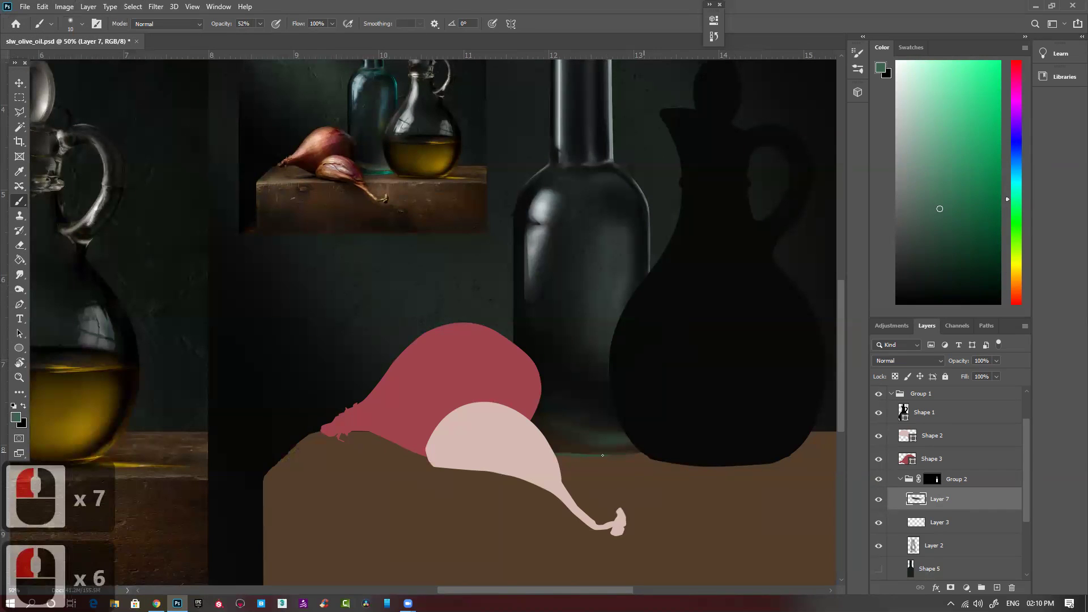
Strengthen the green bottom rim and add fine green strokes to the glass just above it.
left_click(585, 455)
left_click(599, 448)
left_click(612, 439)
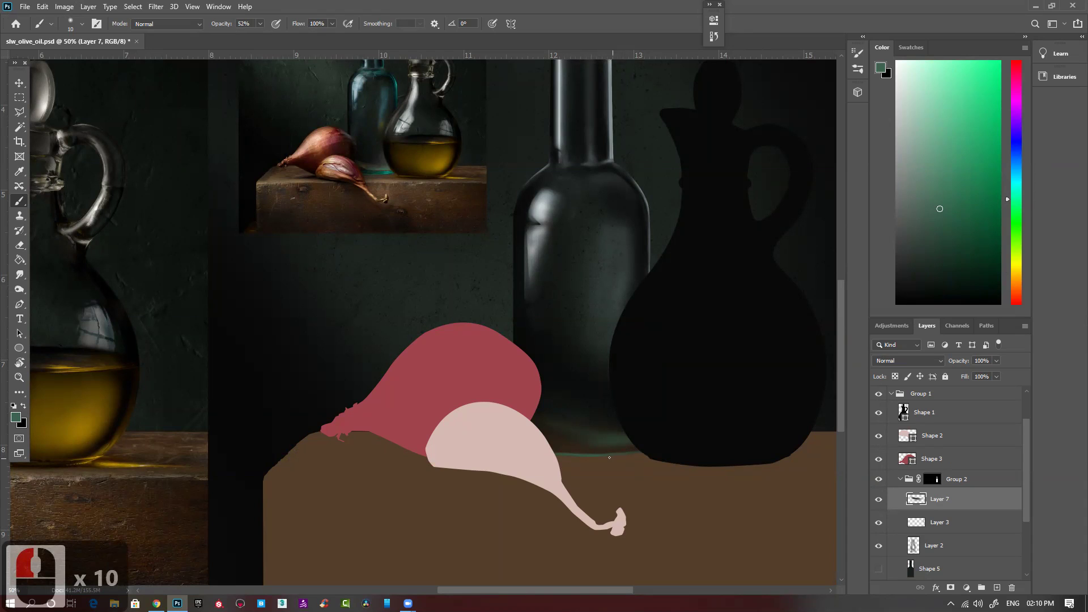
left_click(609, 450)
left_click(604, 449)
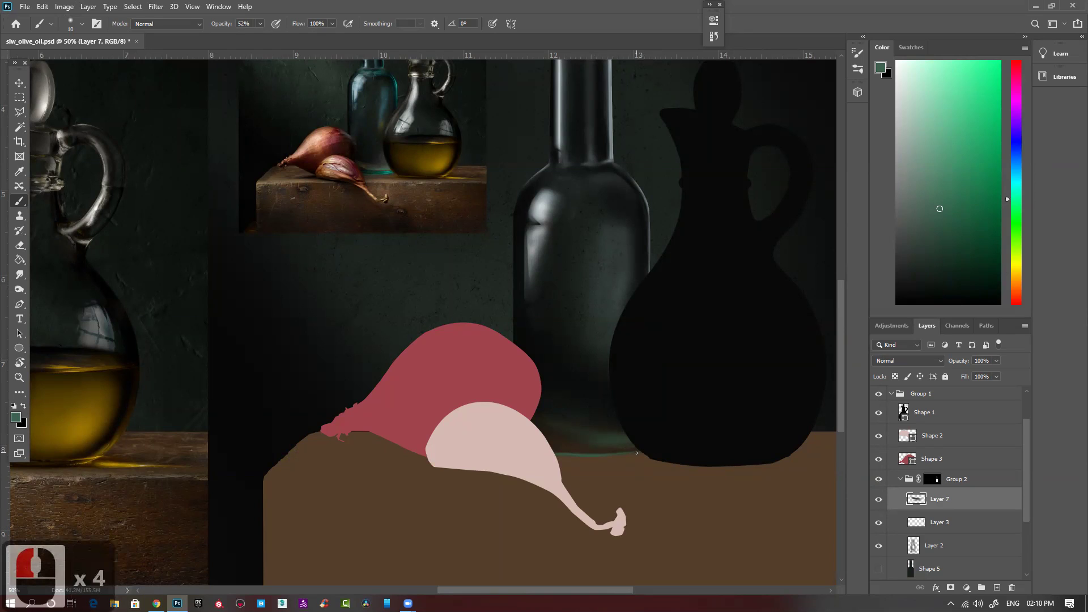
left_click_drag(639, 447, 602, 448)
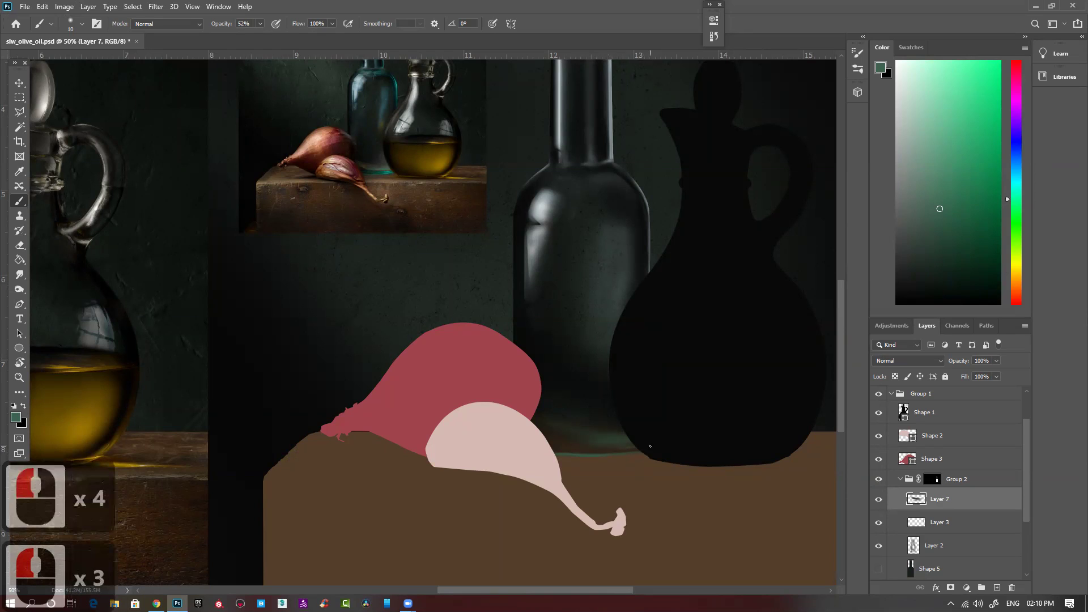
left_click(608, 452)
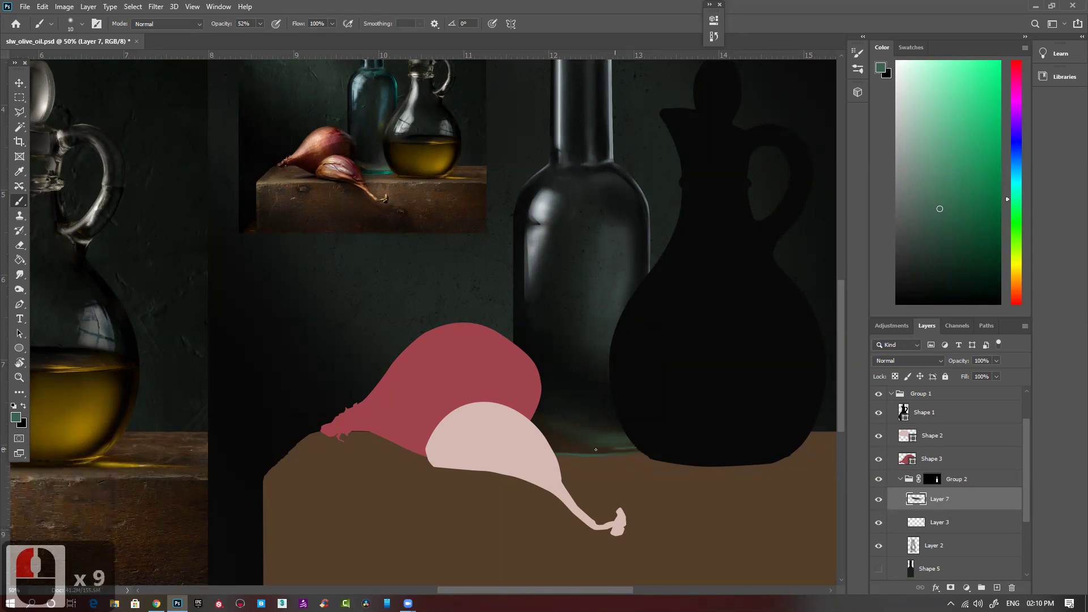
left_click(624, 456)
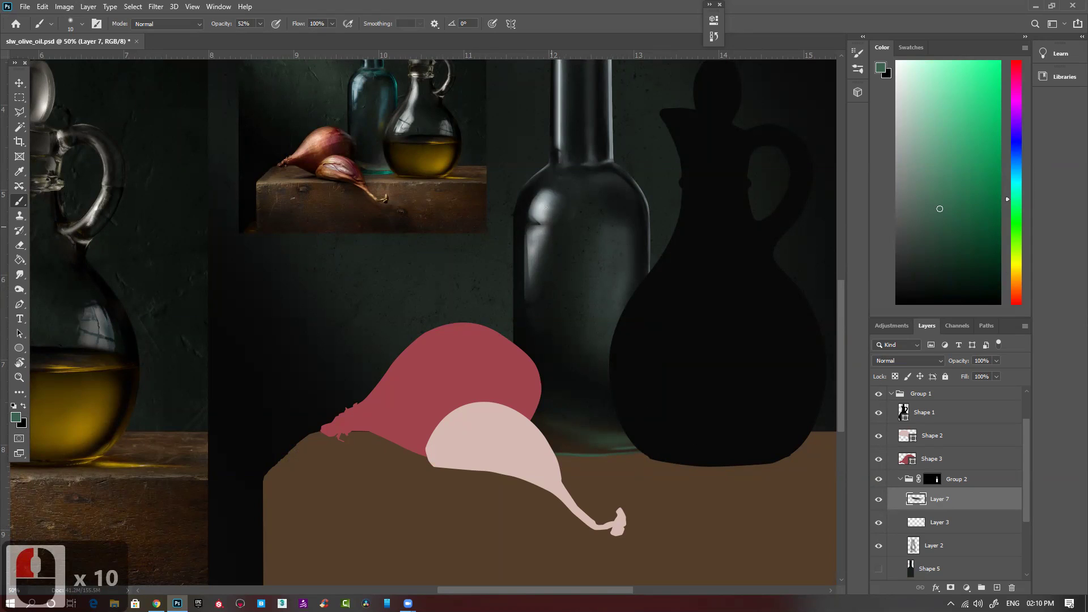
Add short green strokes to the bottle's base near the jug and blend them inward along the rim.
left_click(634, 446)
left_click(646, 445)
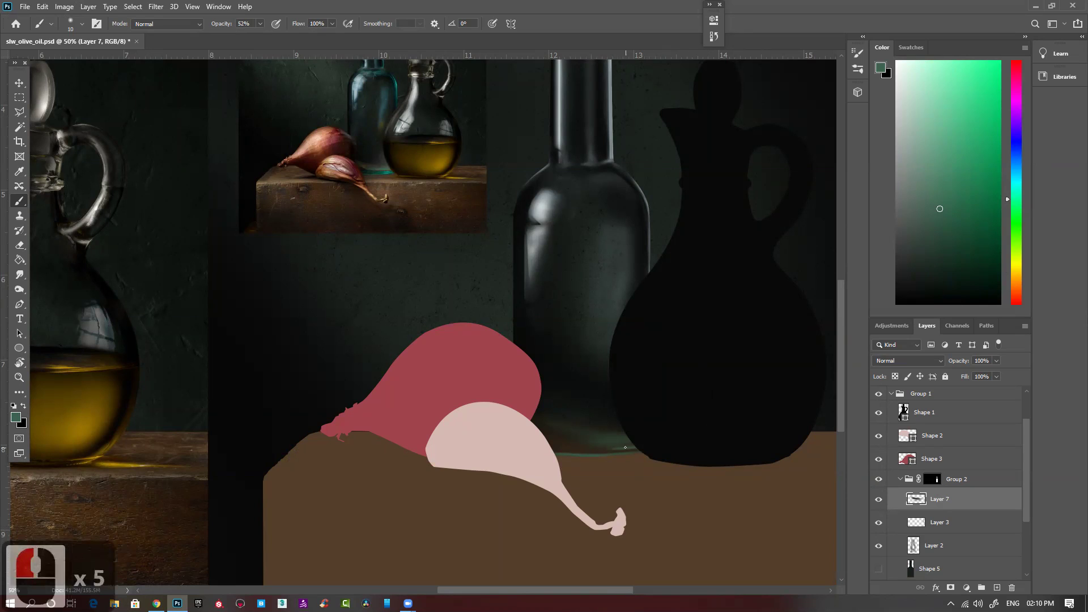
mouse_move(620, 449)
left_mouse_down()
mouse_move(634, 448)
mouse_move(621, 451)
left_mouse_up()
left_click_drag(622, 450, 632, 449)
left_click_drag(630, 449, 617, 450)
left_click_drag(622, 450, 611, 450)
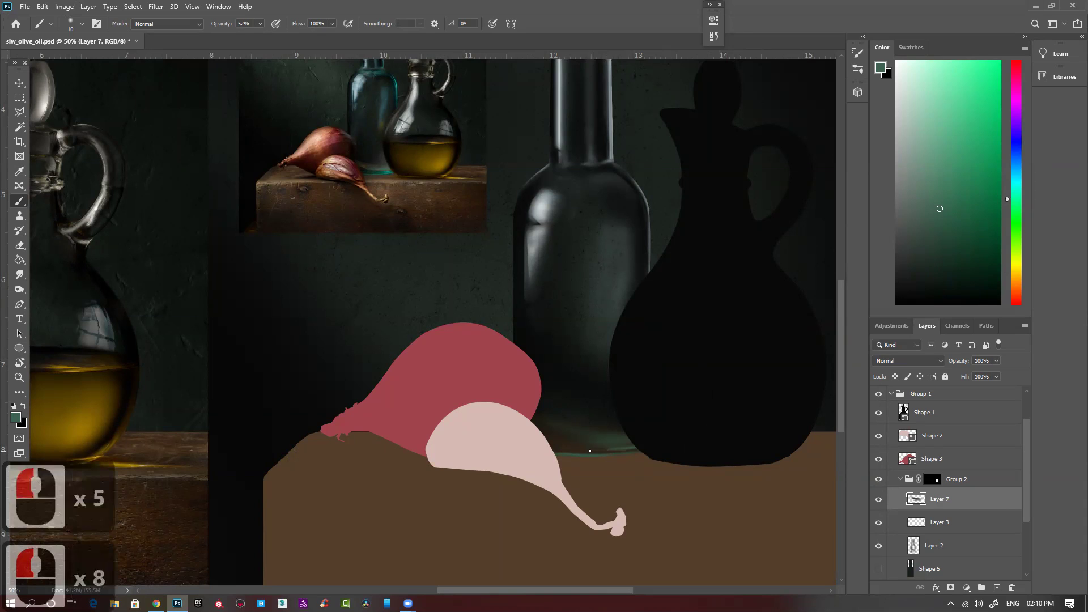
Dab fine green strokes above the rim in the part of the bottle's base nearer the clove.
left_click(590, 451)
left_click(586, 441)
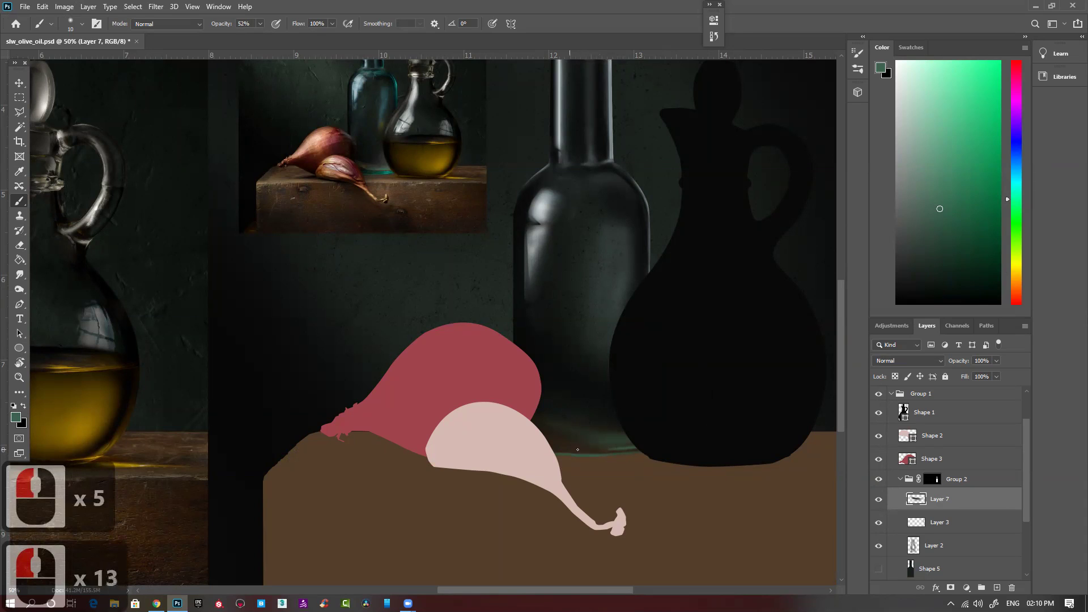
left_click(575, 449)
left_click(571, 449)
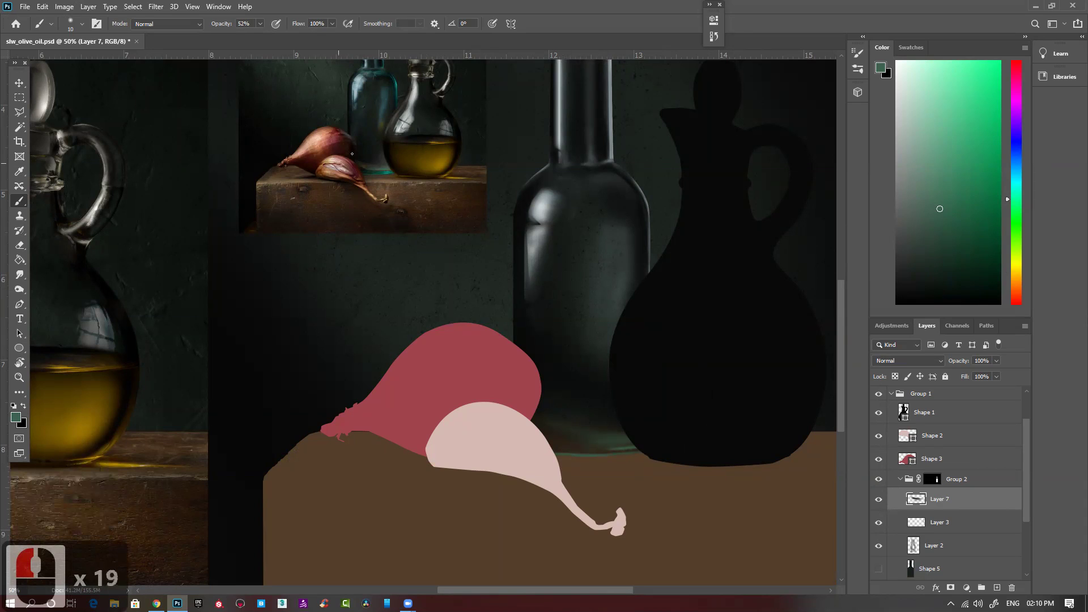
Sample the very dark green beside the clove at the bottle's base in the reference.
scroll(363, 164, "up", 2)
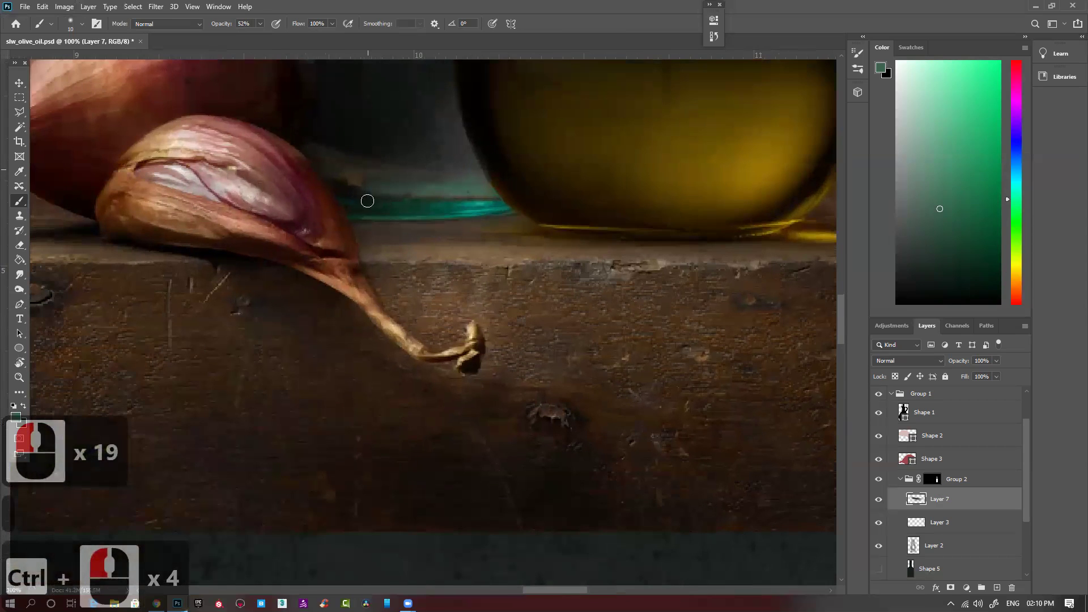
left_click(344, 196, "alt")
key("ctrl+0")
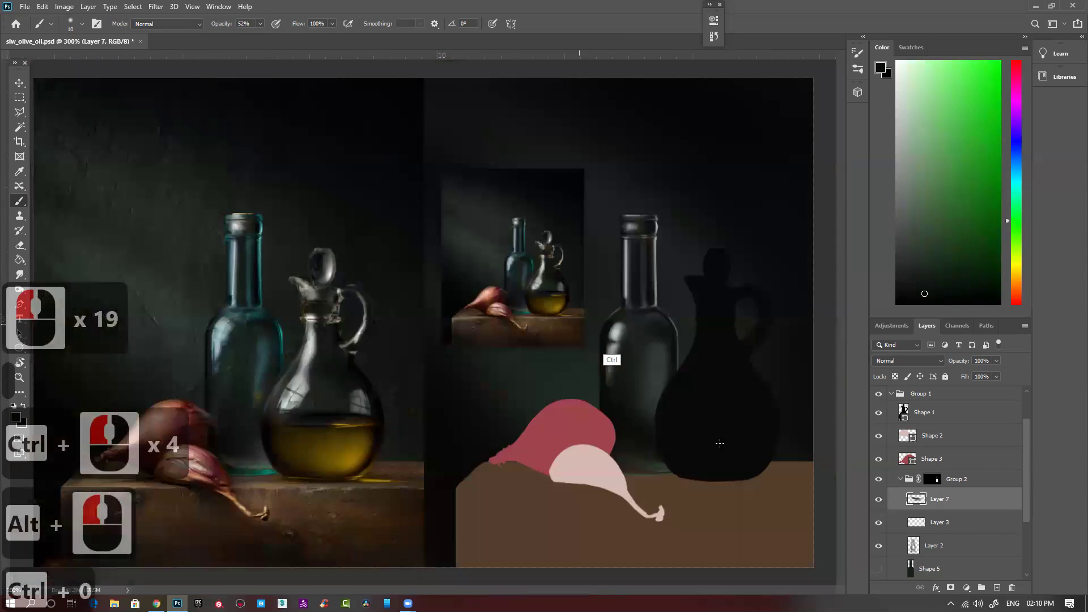
Set the brush to 20 px and darken the bottle's base along the edge of the pale clove.
left_click(638, 491, "ctrl")
left_click(651, 486, "ctrl")
left_click(635, 476, "ctrl")
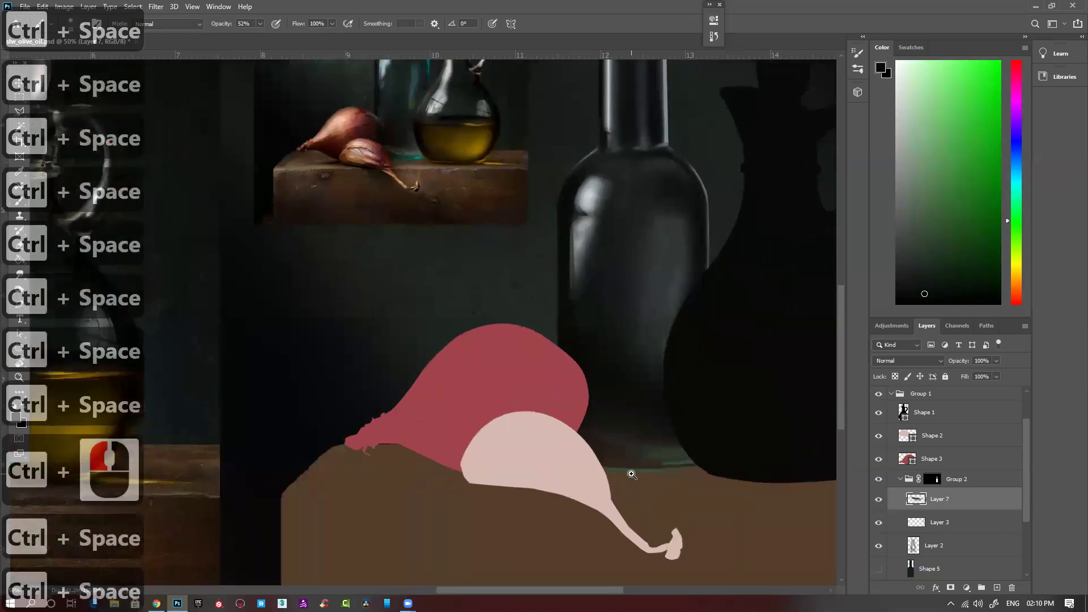
left_click(592, 473, "ctrl")
key("bracketright")
key("bracketright")
key("bracketright")
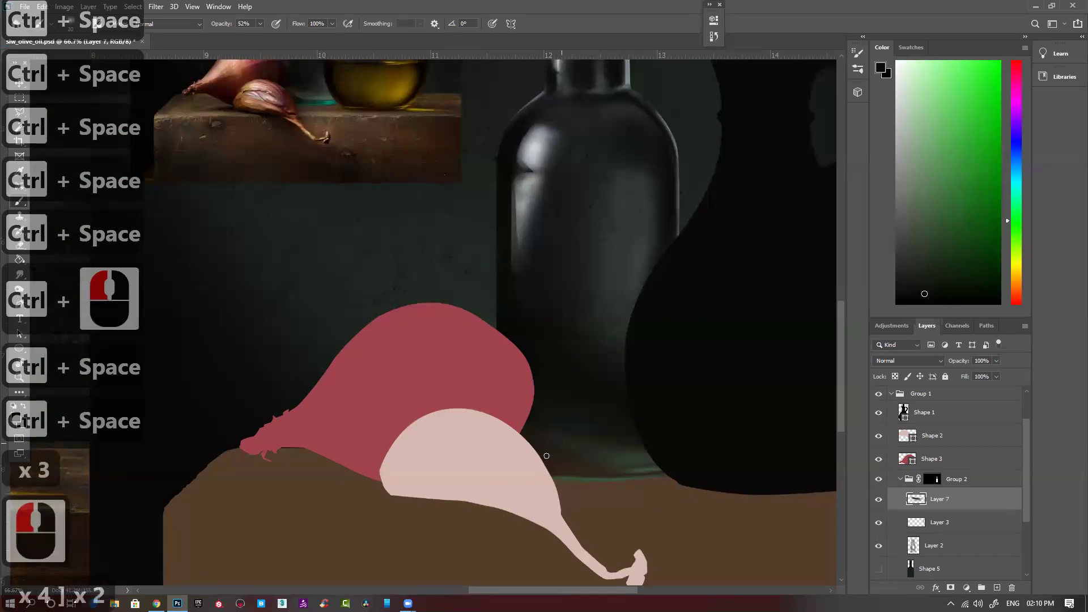
left_click(547, 460)
left_click(546, 461)
key("bracketleft")
left_click(551, 463)
left_click(552, 463)
left_click(558, 467)
left_click(559, 467)
left_click(564, 468)
left_click(570, 461)
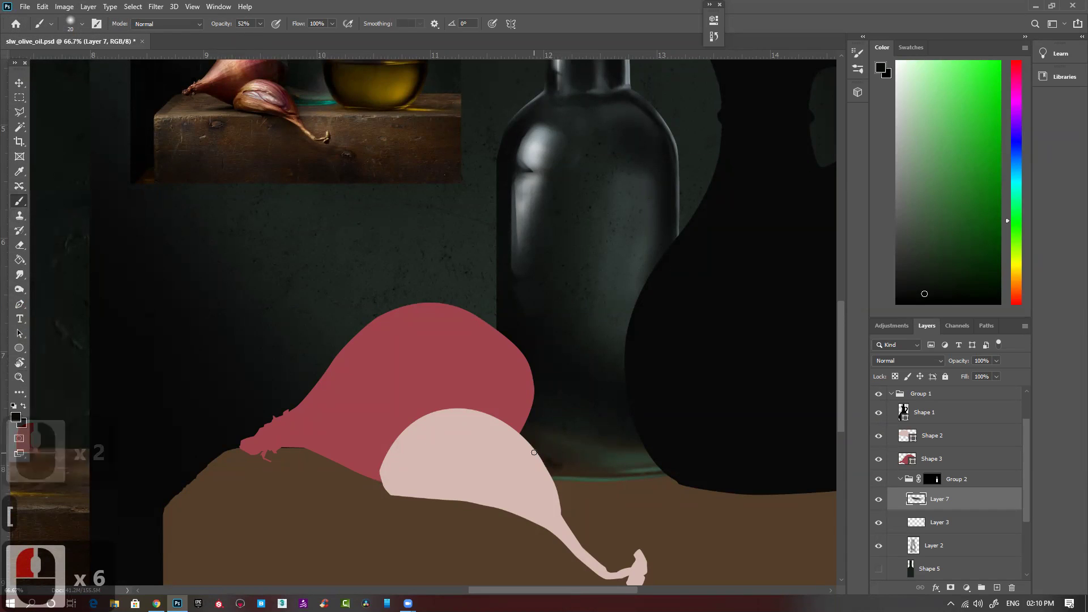
Blend the dark green from the clove's edge inward across the bottle's base with further strokes.
left_click_drag(543, 452, 563, 460)
left_click(577, 462)
left_click(533, 457)
left_click(569, 461)
left_click(556, 466)
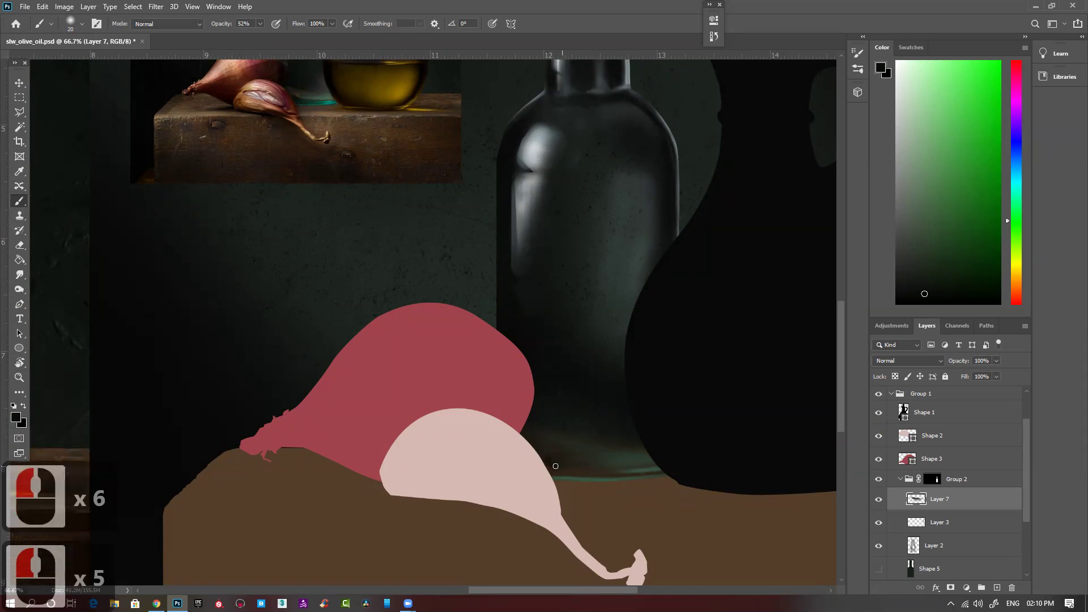
Darken the area just above the green rim at the bottle's base, reducing the brush from 20 to 10 px for the finer strokes.
left_click(559, 464)
mouse_move(529, 453)
left_mouse_down()
mouse_move(615, 464)
mouse_move(599, 468)
left_mouse_up()
key("[")
key("[")
left_click(618, 468)
left_click(606, 468)
left_click(616, 469)
left_click(585, 468)
left_click(531, 470)
left_click(534, 472)
left_click(538, 473)
left_click(541, 474)
left_click(544, 475)
Trace the lower edge of the green rim with fine 10 px dark strokes, working back toward the clove.
left_click(561, 478)
left_click(589, 483)
left_click(606, 483)
left_click(605, 483)
left_click(604, 481)
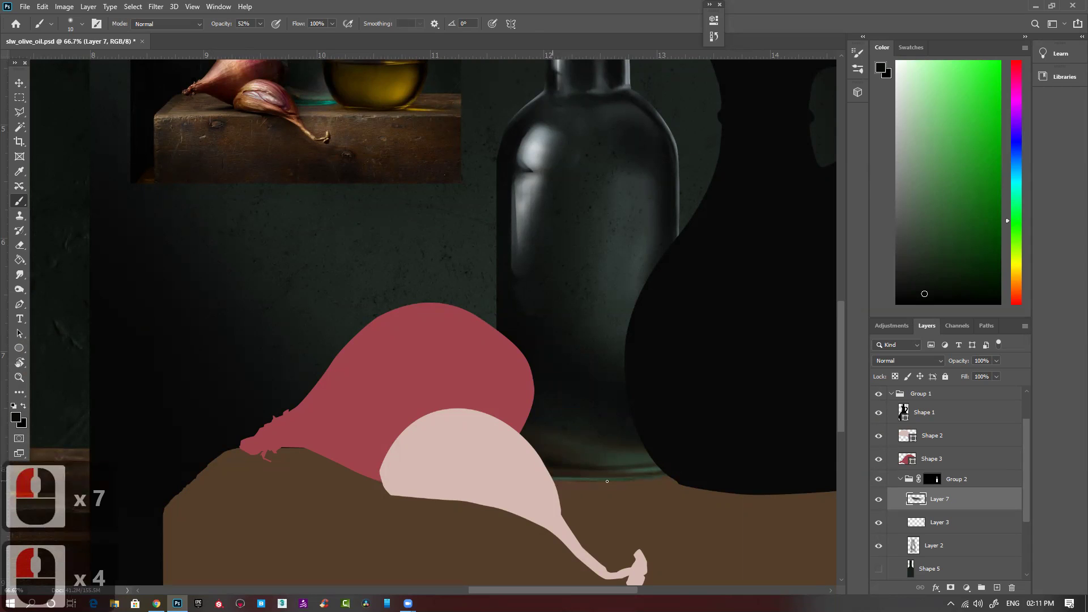
left_click(606, 481)
left_click(587, 476)
left_click(564, 471)
left_click(548, 465)
Set the brush to 25 px and dab dark green over the bottle's base beside the pale clove.
key("bracketright")
key("bracketright")
key("bracketright")
left_click(566, 462)
left_click(543, 452)
left_click(553, 441)
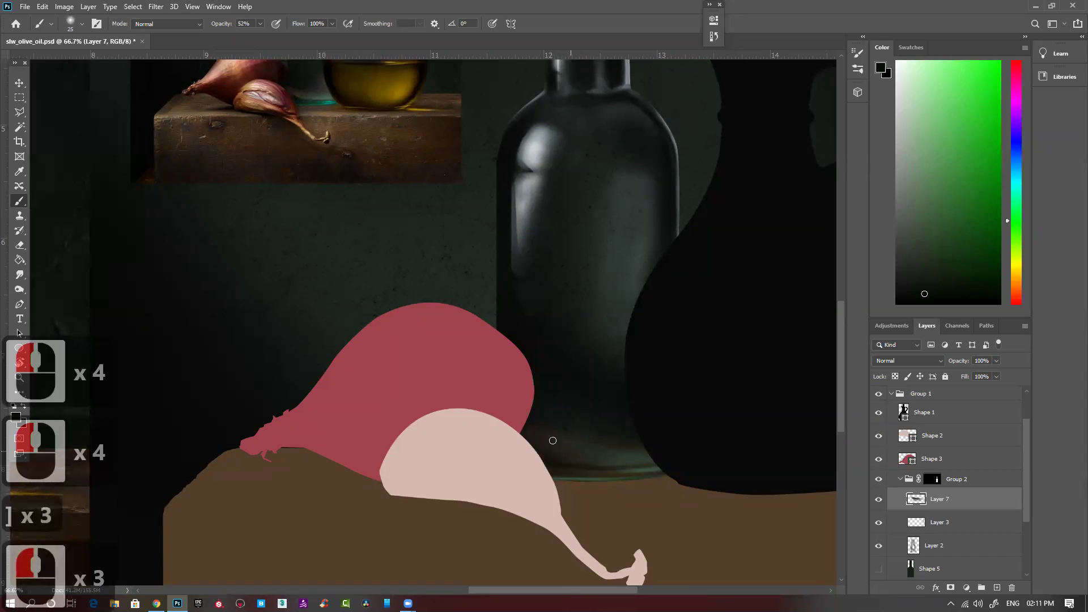
Reduce the brush to 20 px and darken the band above the rim from the clove to the black jug.
key("bracketleft")
left_click_drag(611, 455, 660, 455)
left_click_drag(629, 457, 685, 454)
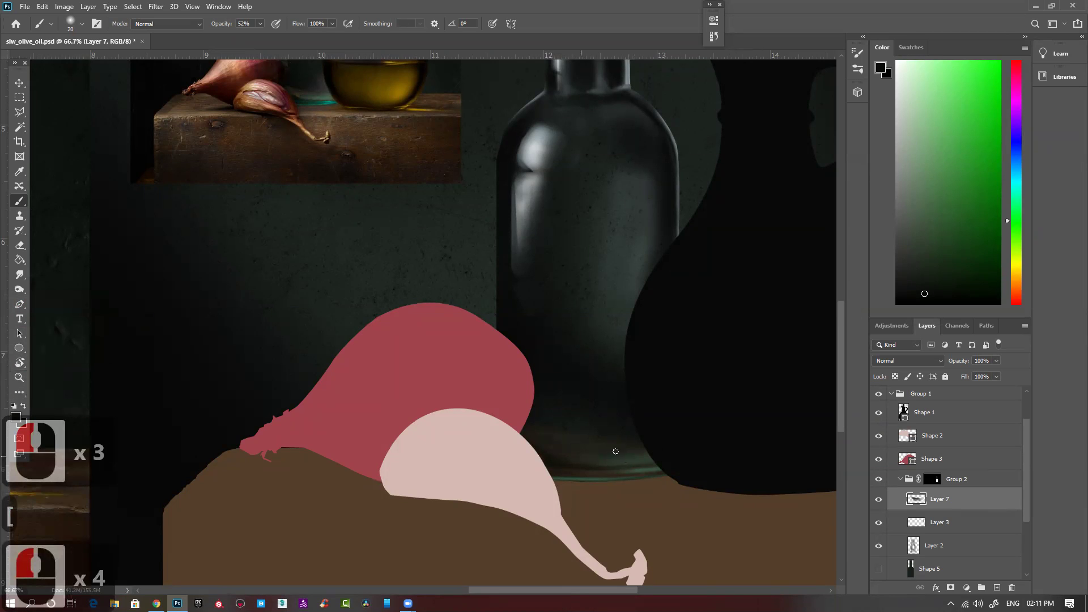
left_click(564, 459)
left_click(564, 458)
mouse_move(635, 452)
left_mouse_down()
mouse_move(675, 450)
mouse_move(571, 454)
mouse_move(618, 431)
mouse_move(622, 440)
mouse_move(547, 450)
mouse_move(655, 454)
left_mouse_up()
left_click(648, 447)
left_click(571, 454)
left_click_drag(655, 455, 637, 454)
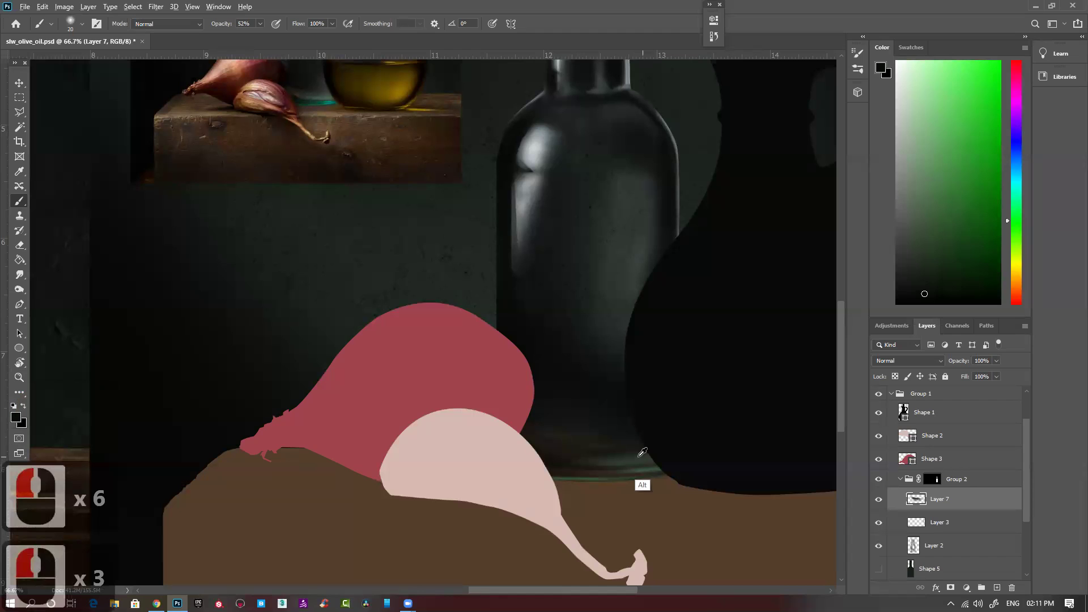
Sample the dark grey-green beside the jug on the bottle, set the brush to 50 px, and soften the bottle's shading along the jug's edge.
left_click(638, 397, "alt")
key("bracketright")
key("bracketright")
key("bracketright")
key("bracketright")
key("bracketright")
key("bracketright")
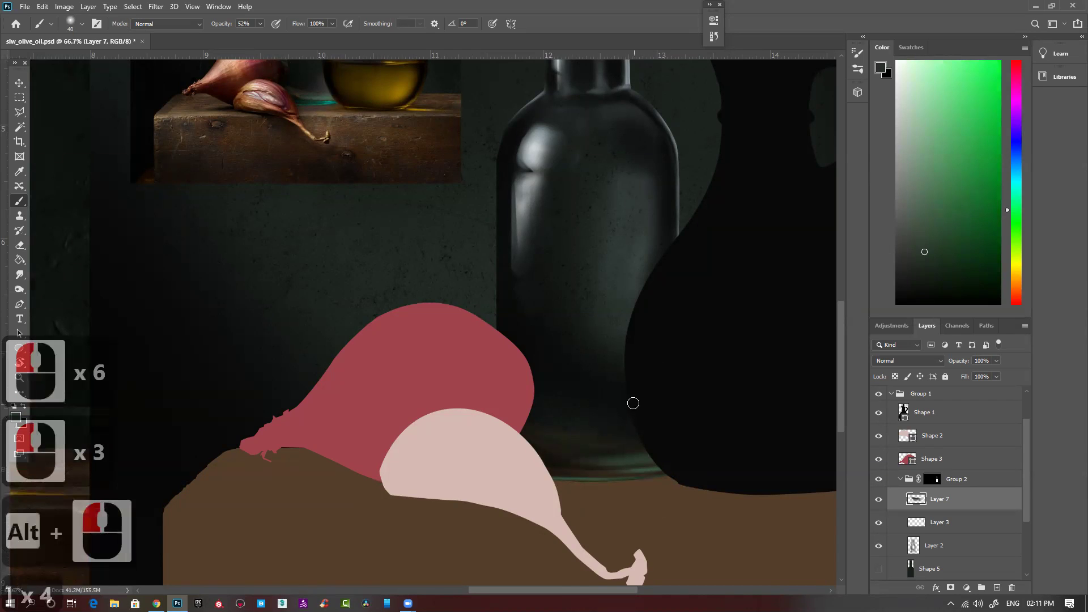
left_click(630, 393)
left_click(628, 389)
left_click(632, 366)
left_click(638, 373)
left_click(638, 386)
left_click(639, 412)
left_click(629, 363)
left_click(627, 359)
left_click(622, 381)
left_click_drag(541, 312, 517, 381)
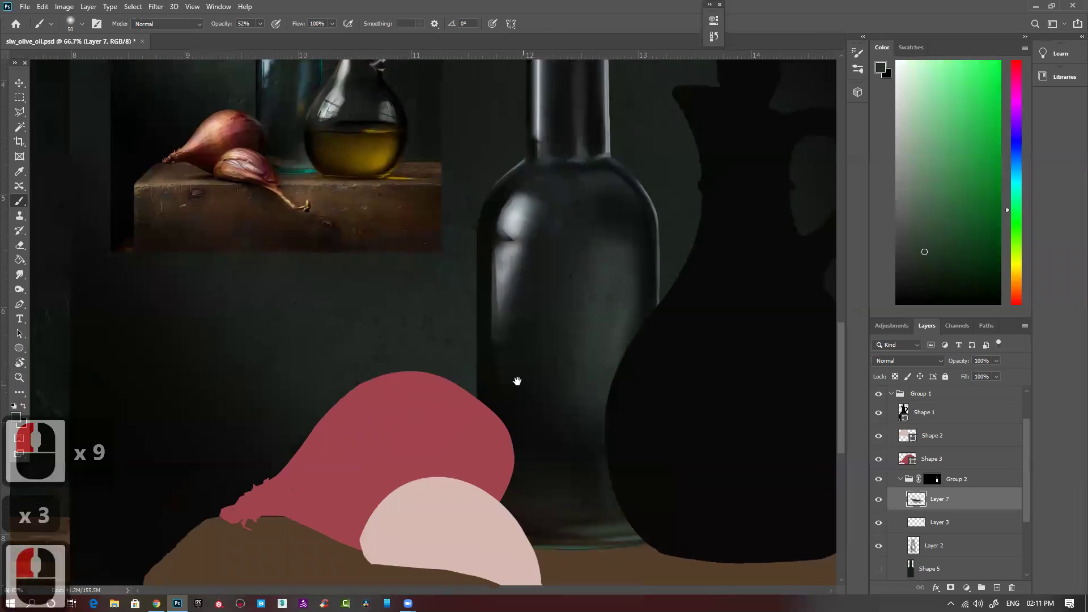
left_click(591, 453)
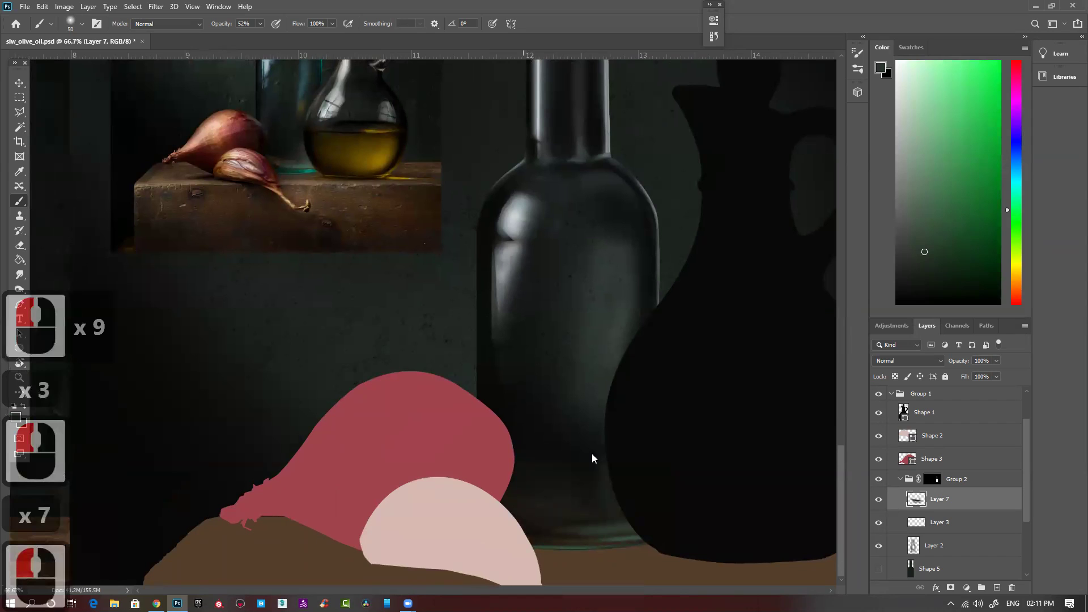
left_click(596, 443)
left_click(596, 467)
left_click(631, 473)
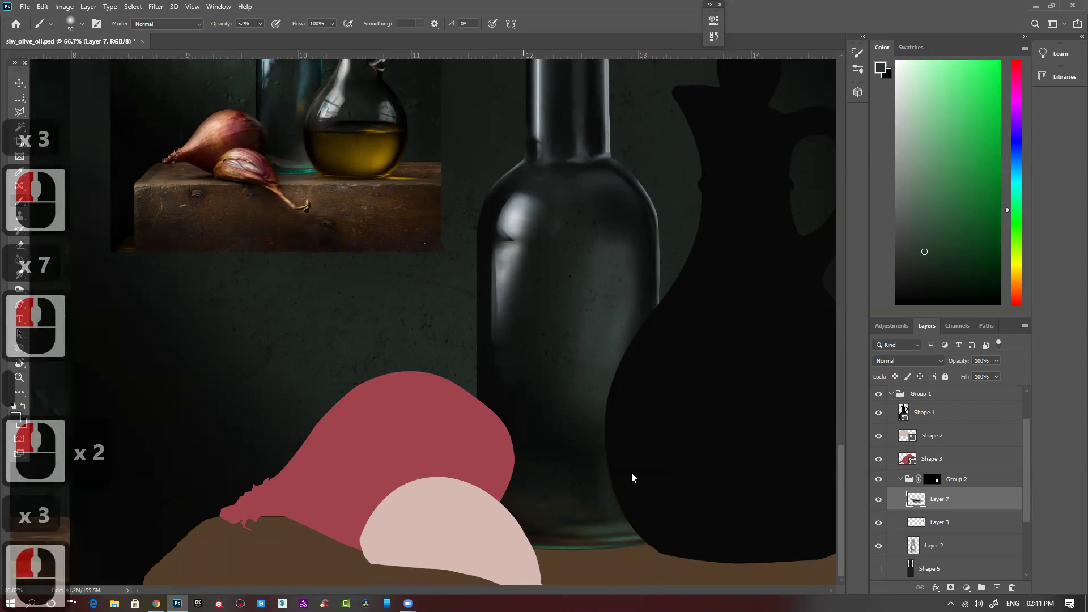
left_click(220, 7)
left_click(220, 6)
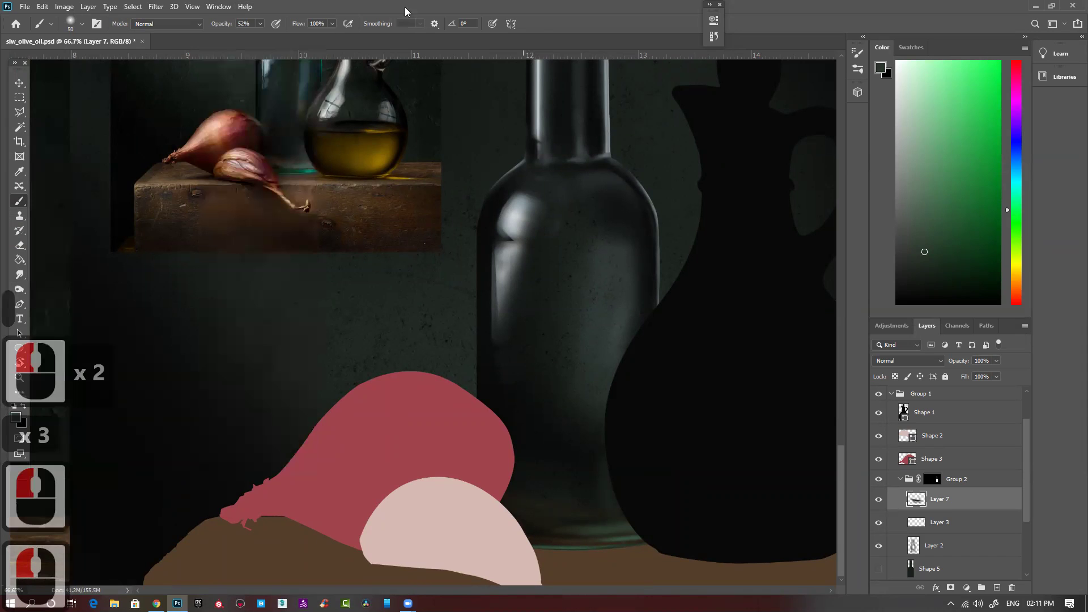
left_click(517, 336)
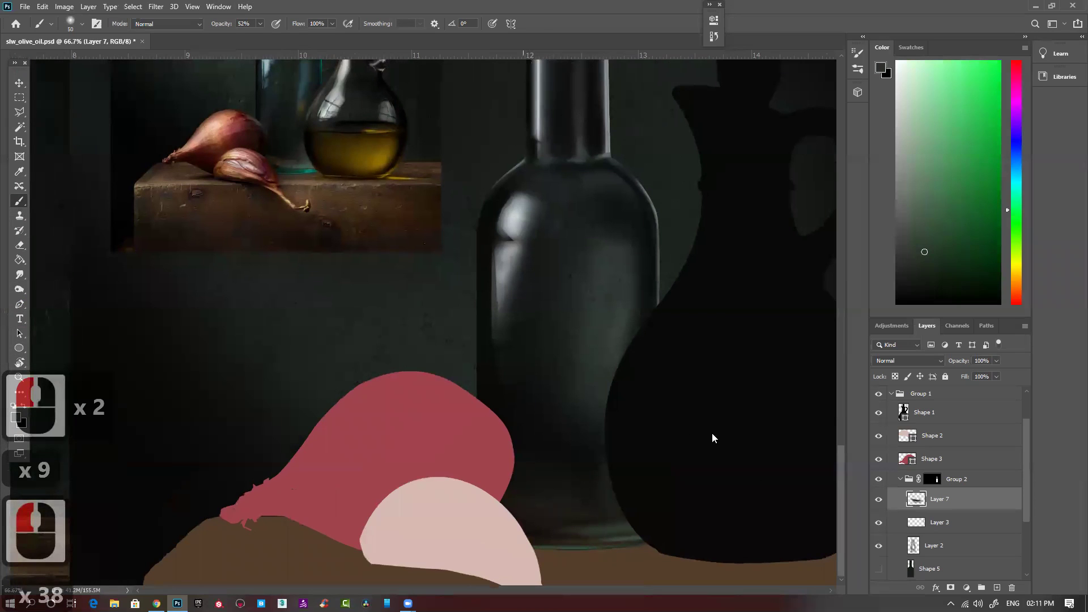
left_click(967, 522)
left_click(960, 501)
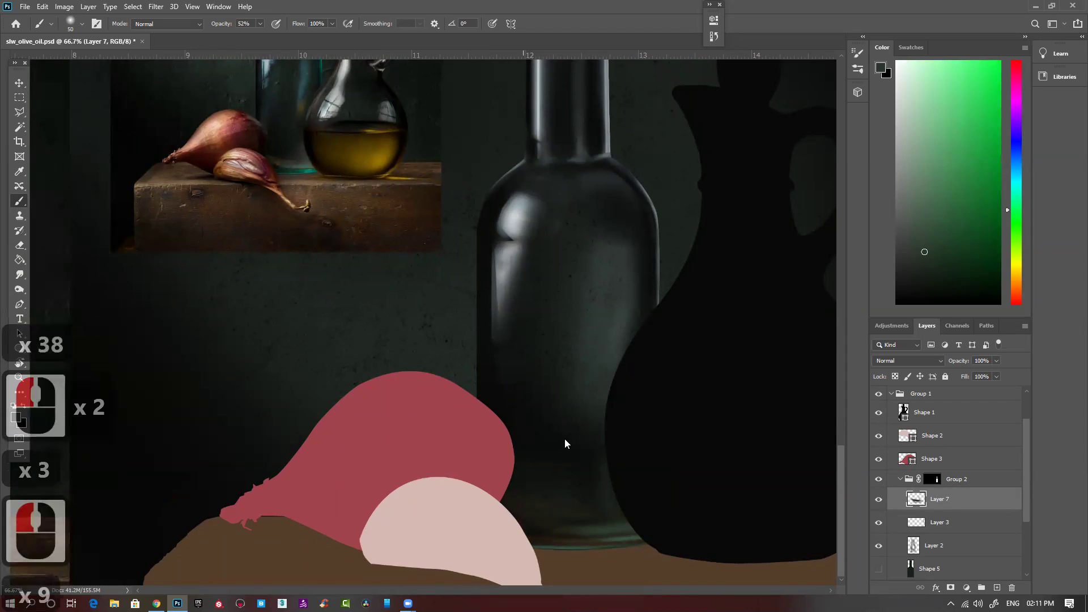
Save the document.
key("ctrl+minus")
key("ctrl+minus")
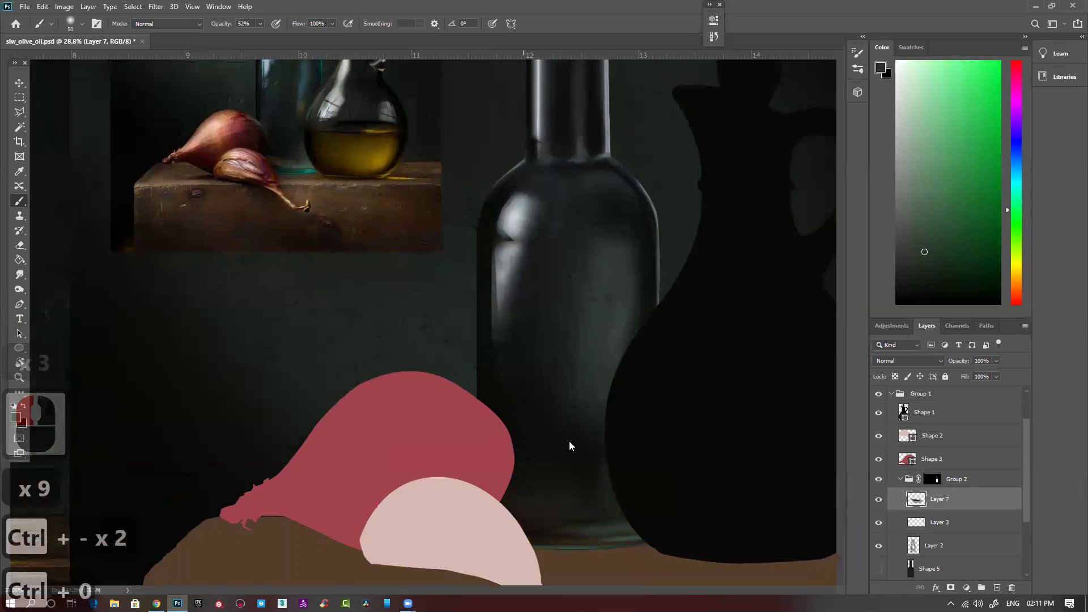
key("ctrl+0")
key("ctrl+s")
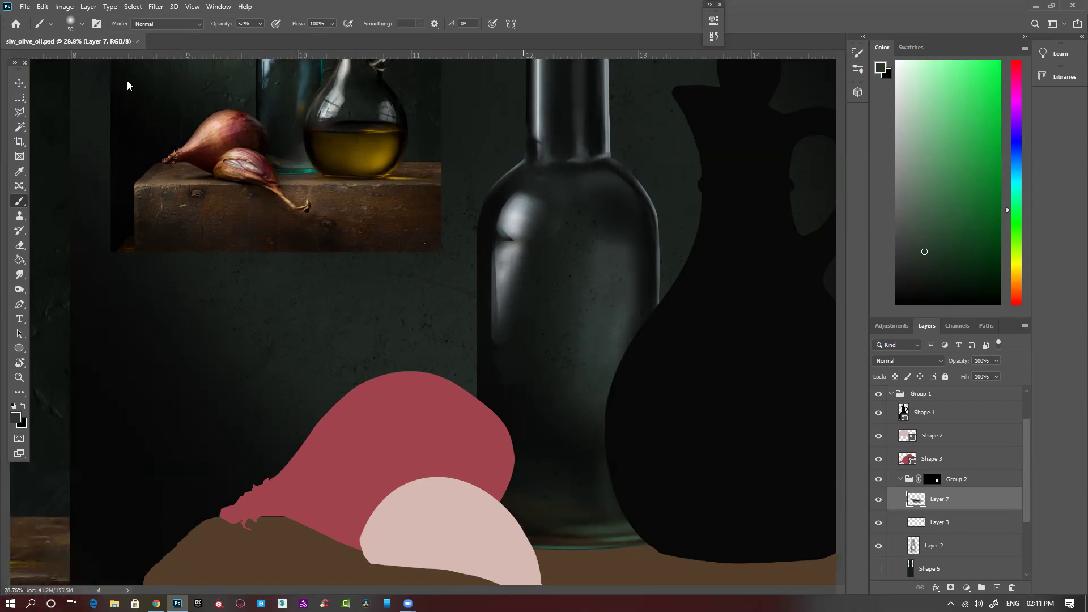
left_click(22, 83)
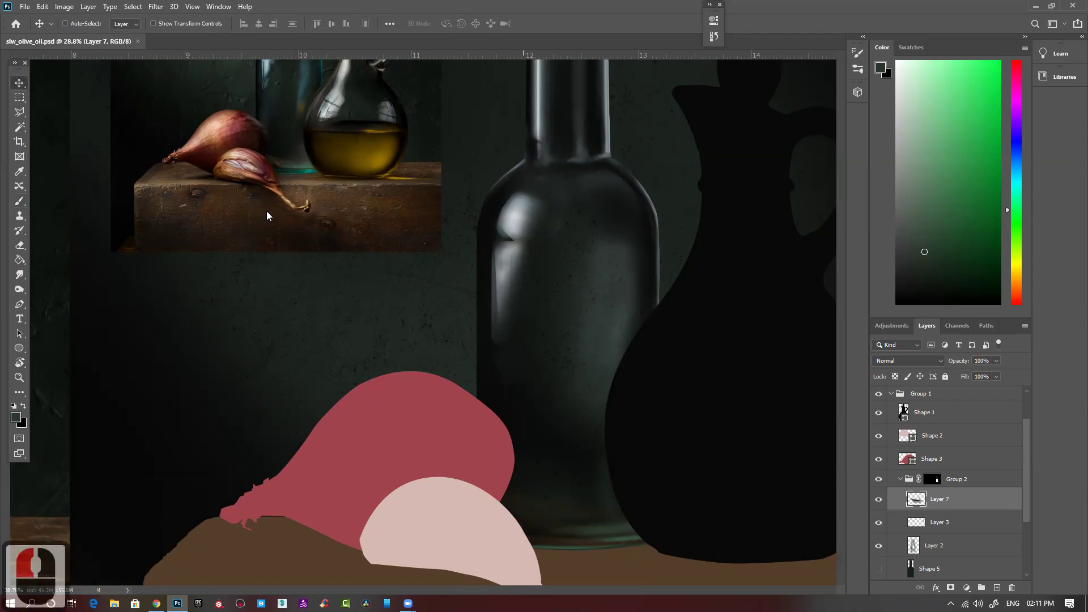
left_click(579, 313)
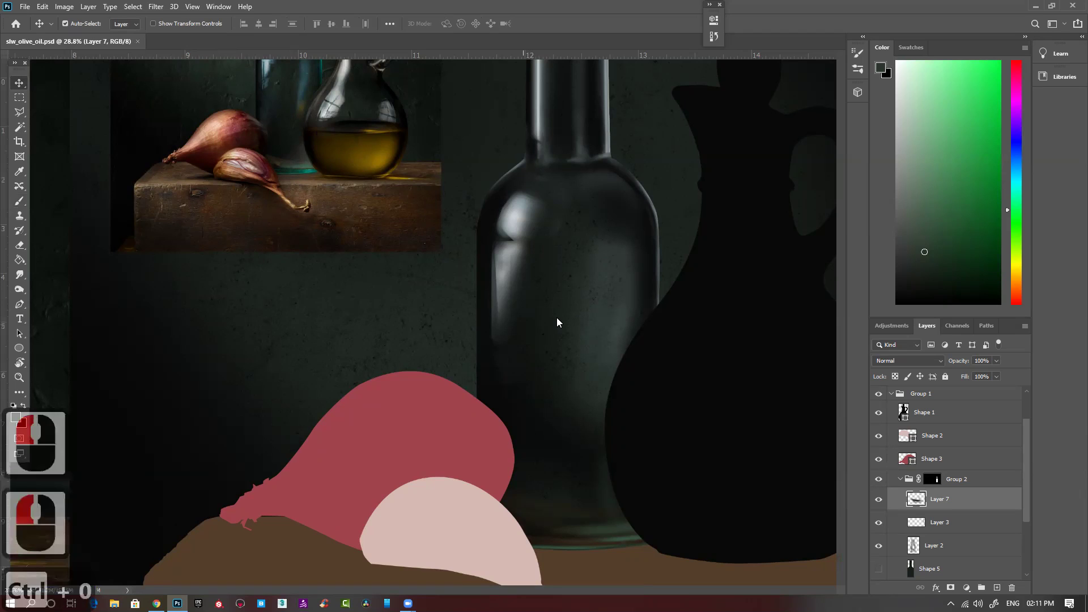
key("ctrl+0")
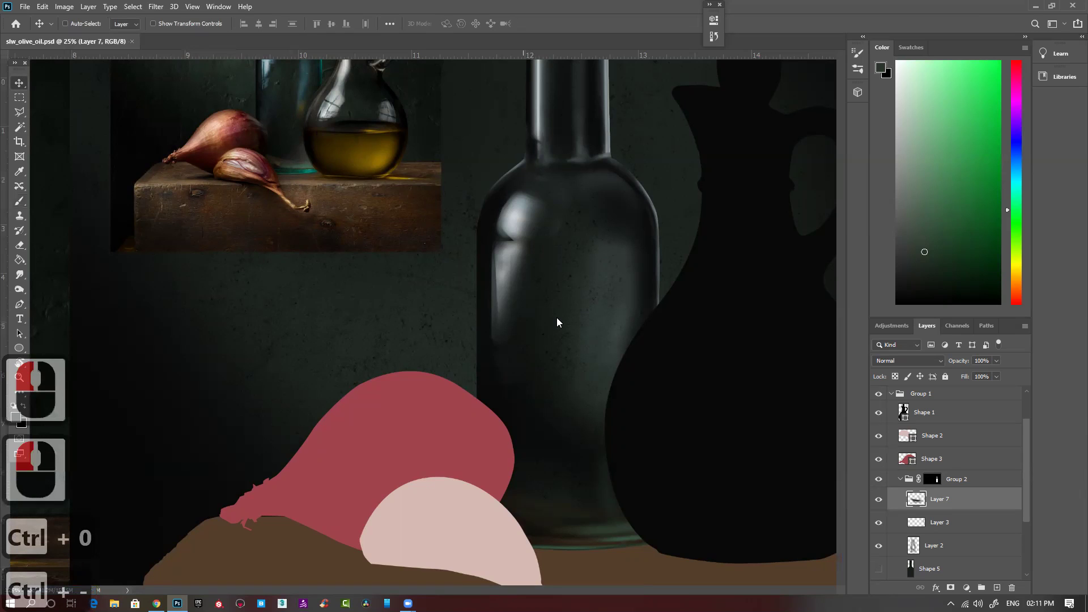
double_click(630, 5)
left_click(943, 132)
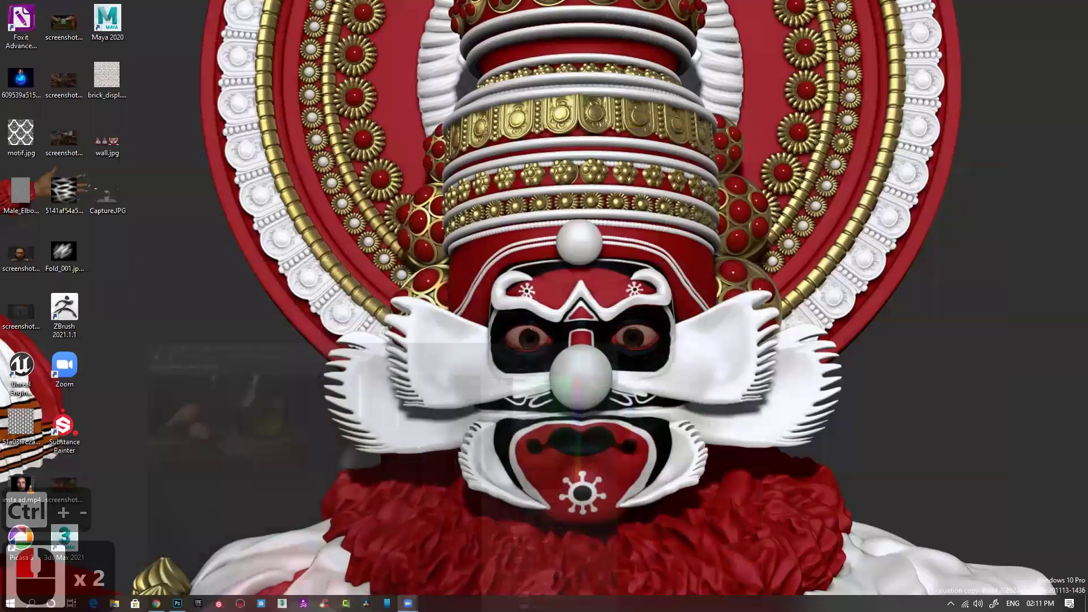
left_click(178, 603)
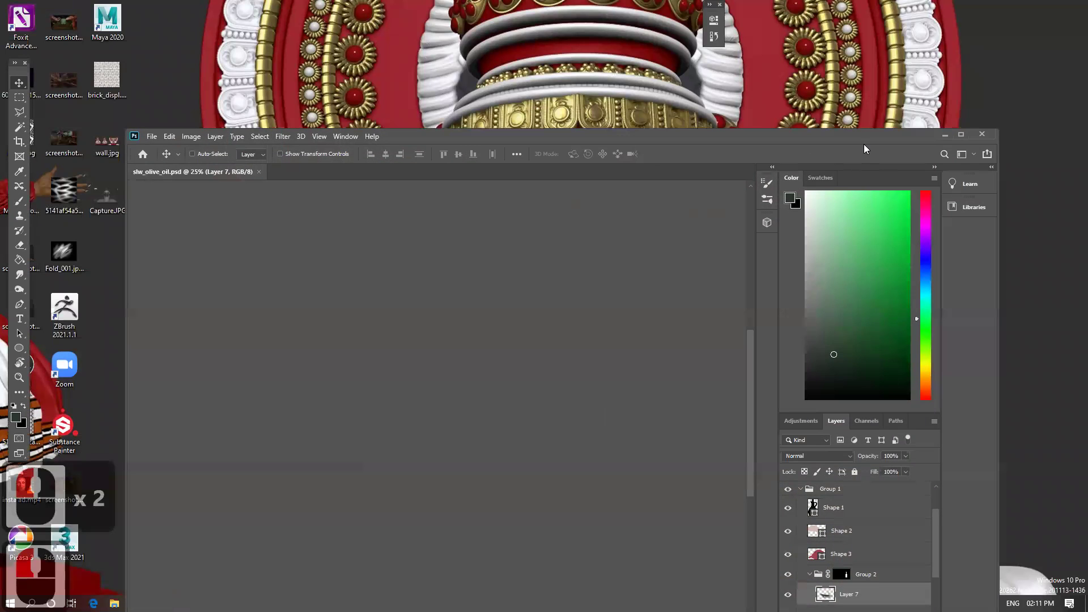
left_click(959, 136)
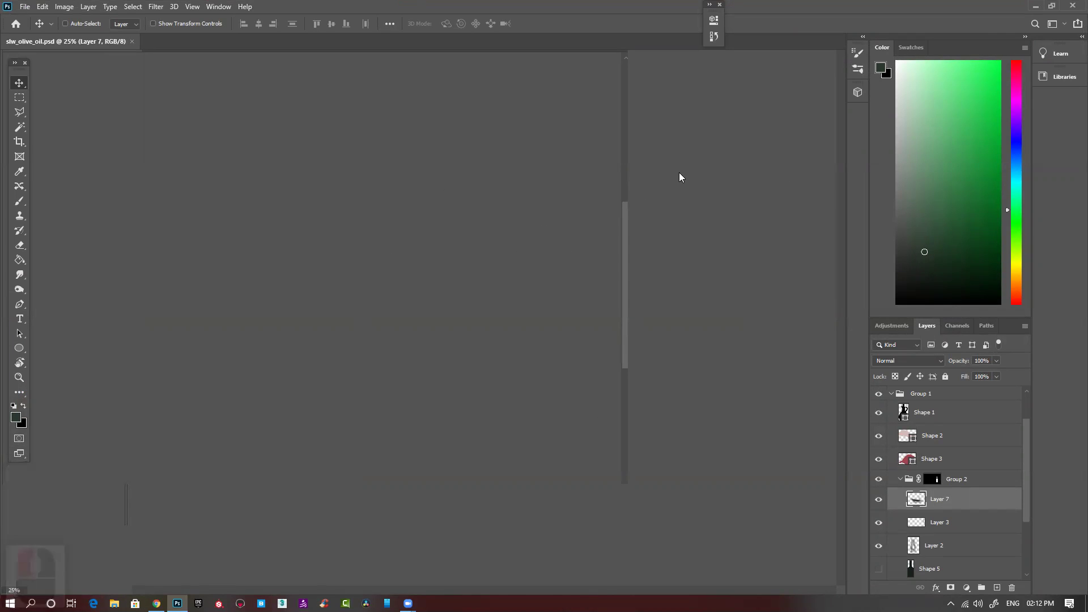
Close and relaunch Photoshop, and reopen slw_olive_oil.psd from the recent files.
left_click(1071, 7)
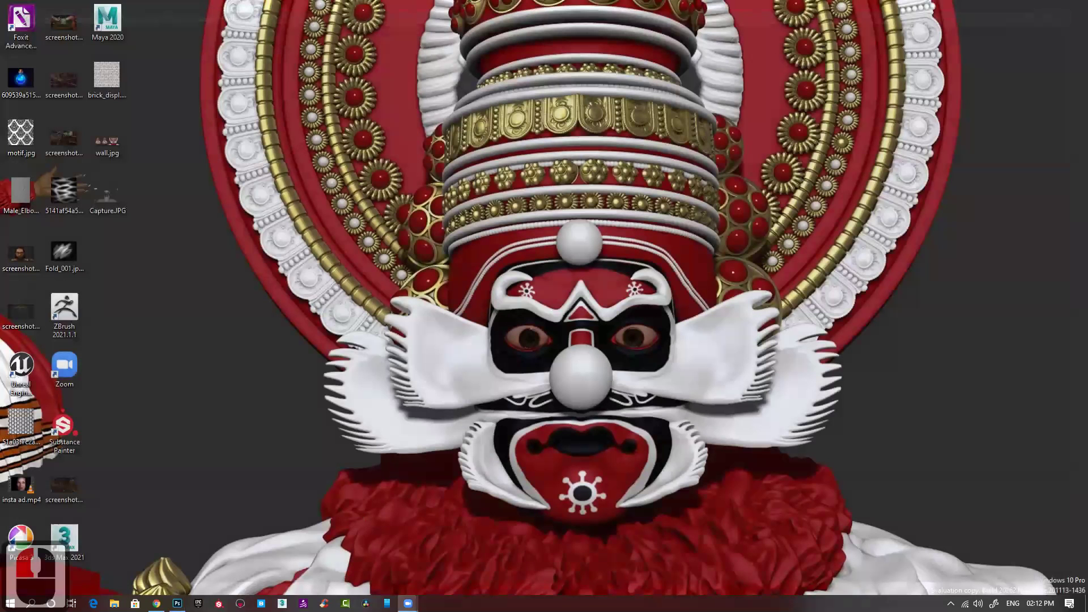
left_click(177, 604)
left_click(178, 604)
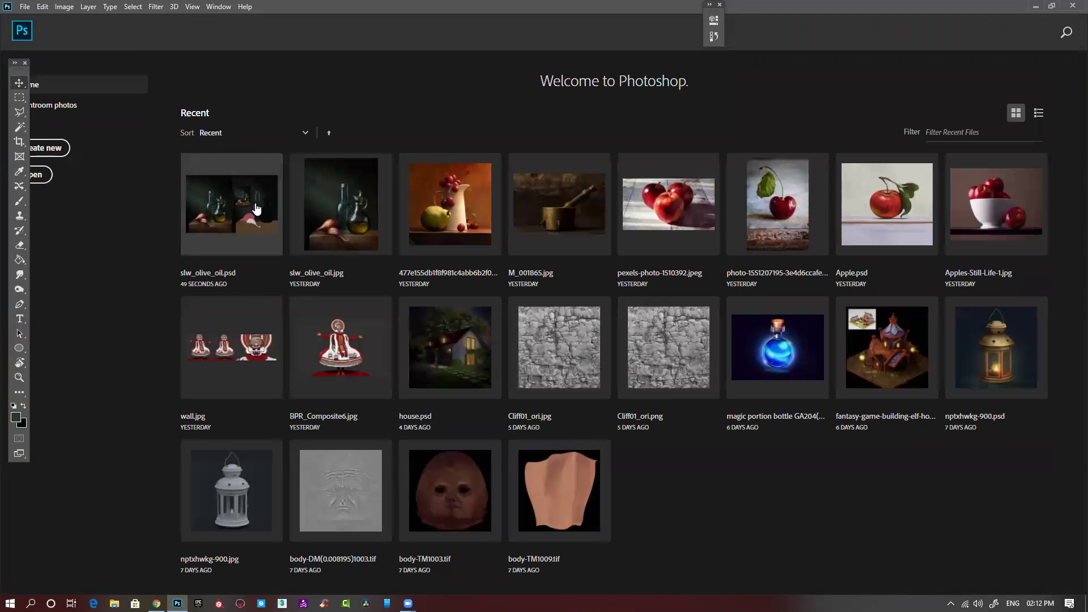
left_click(232, 207)
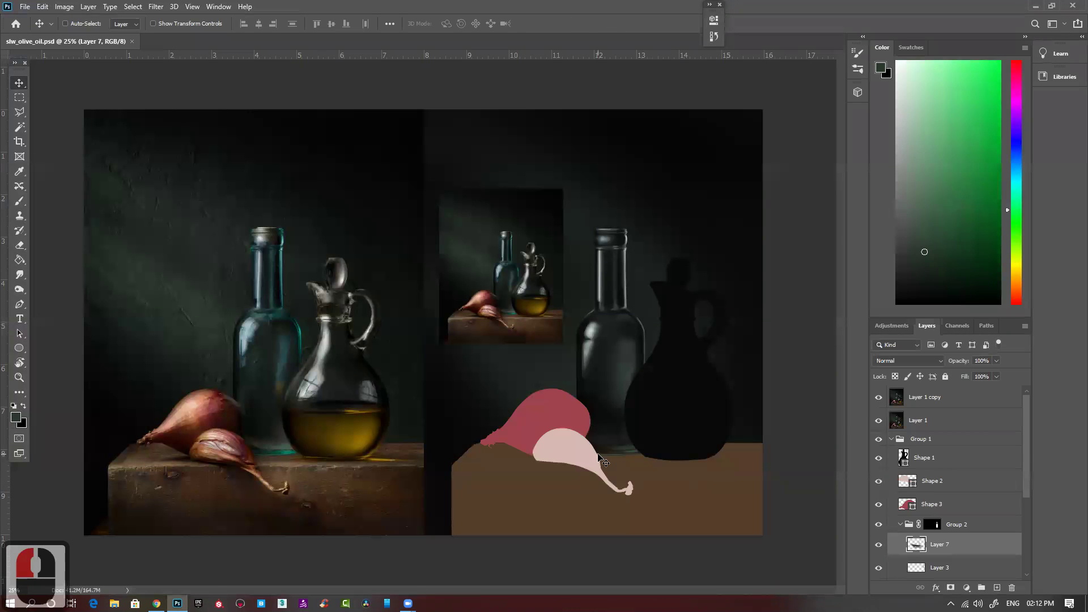
Make Layer 3 in Group 2 the active layer for working on the bottle's highlights.
left_click(628, 408, "ctrl")
left_click(629, 408, "ctrl")
key("b")
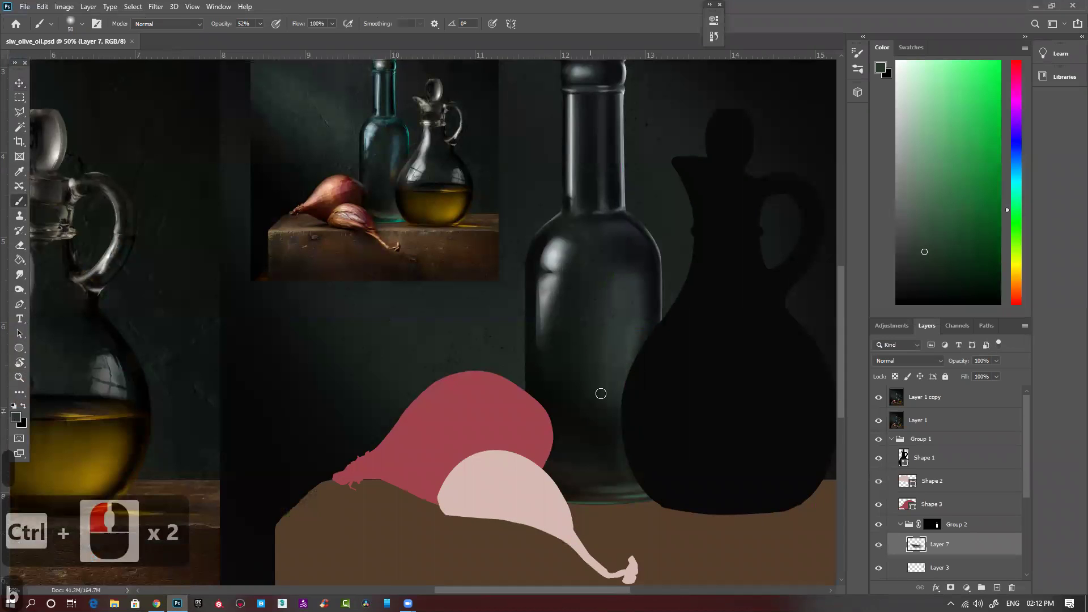
left_click_drag(599, 325, 569, 372)
left_click(521, 350, "ctrl")
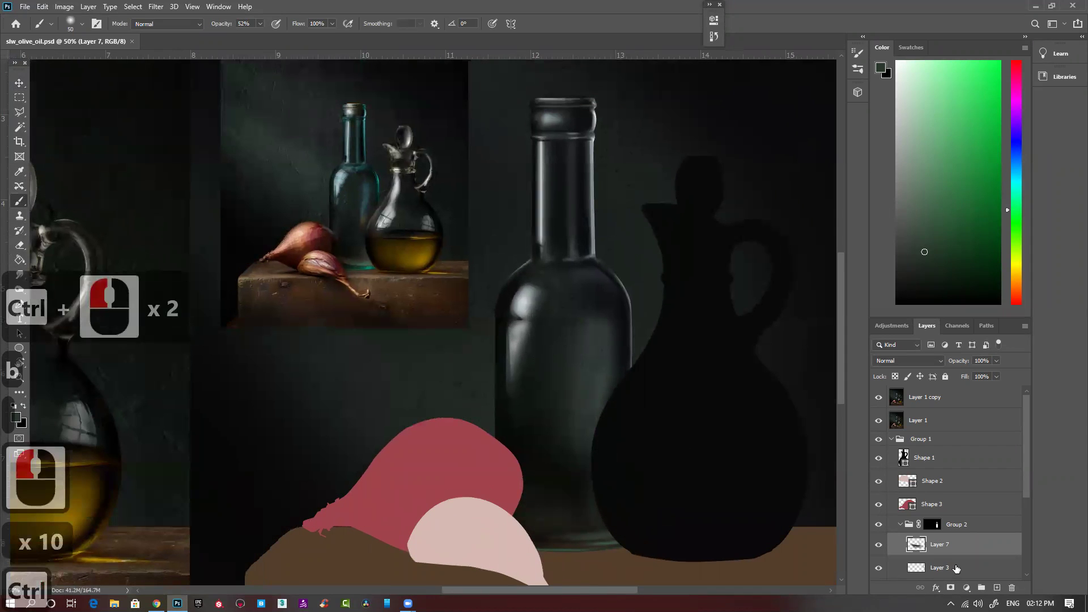
left_click(499, 388, "ctrl")
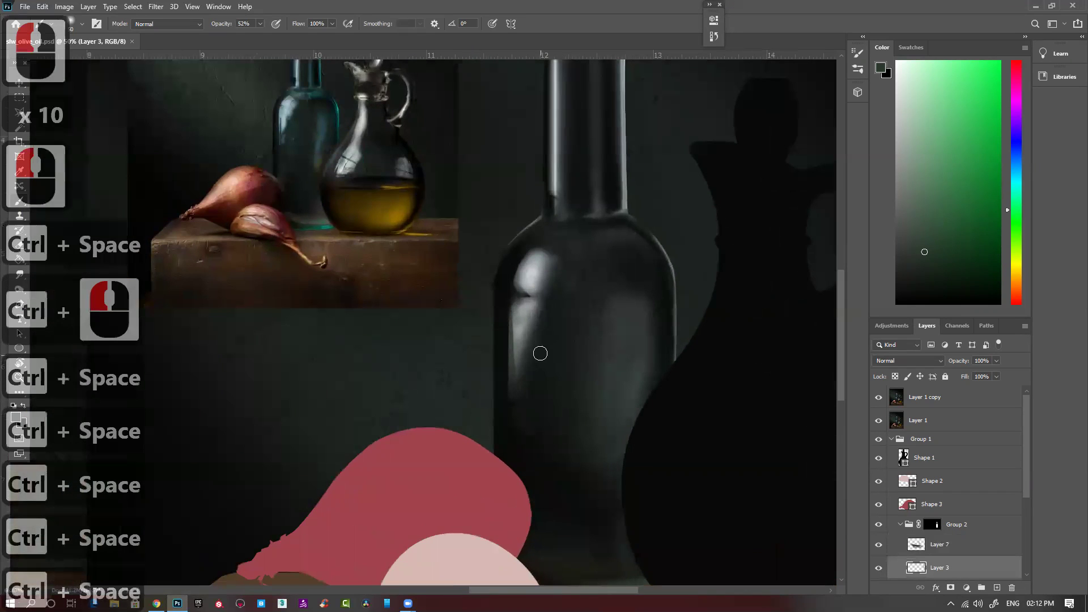
Set the eraser to 15 px and erase a thin streak down the tall highlight on the bottle's body.
key("e")
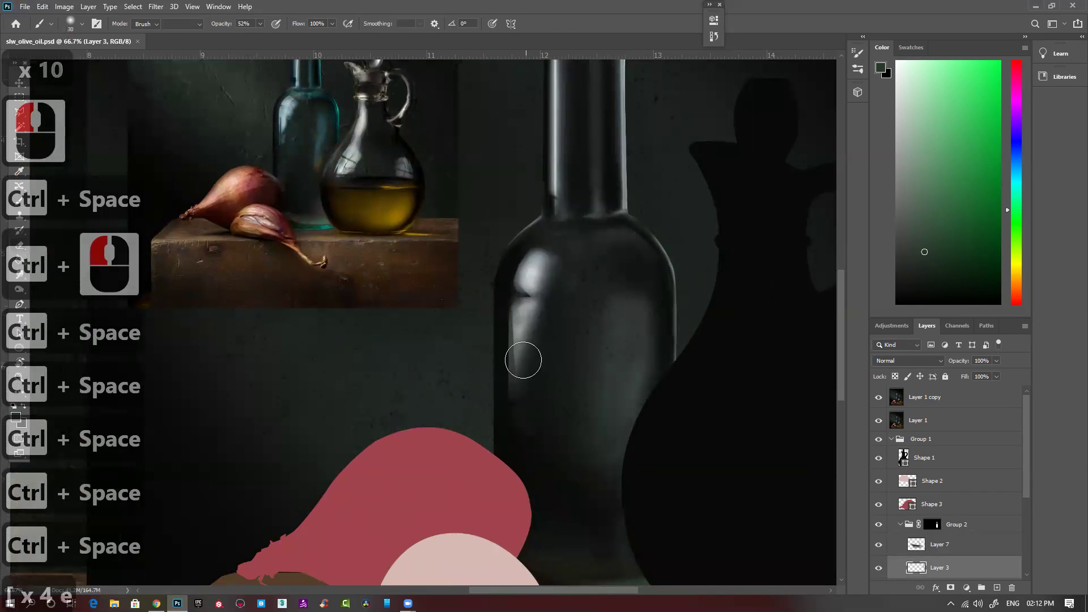
key("bracketleft")
key("bracketleft")
key("bracketleft")
key("bracketleft")
key("bracketleft")
key("bracketleft")
key("bracketleft")
key("bracketleft")
key("bracketleft")
key("bracketleft")
key("bracketleft")
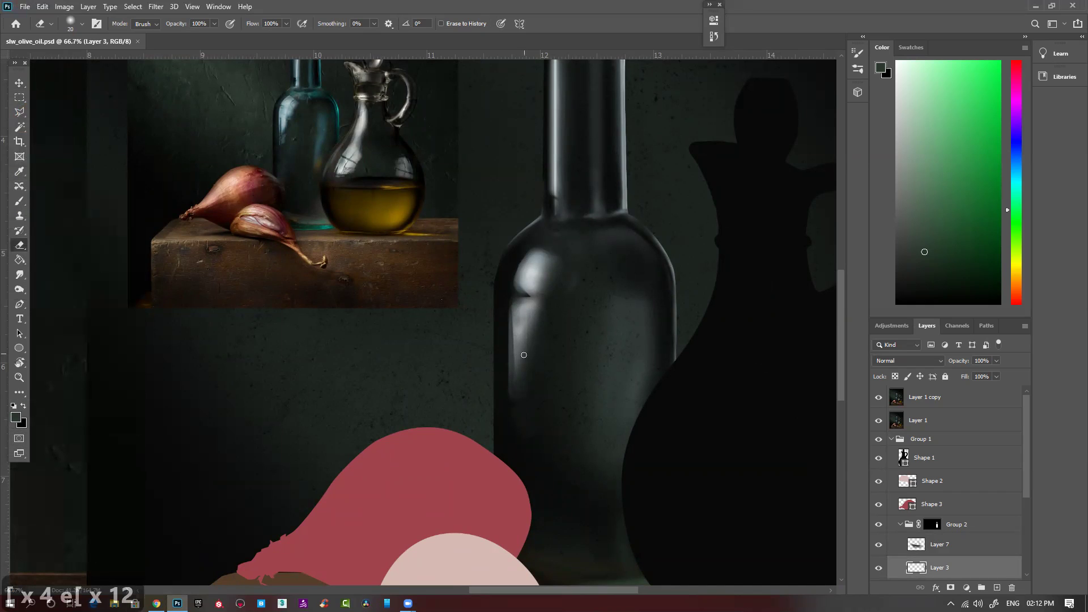
key("bracketleft")
mouse_move(516, 334)
left_mouse_down()
mouse_move(517, 404)
mouse_move(515, 346)
mouse_move(517, 363)
left_mouse_up()
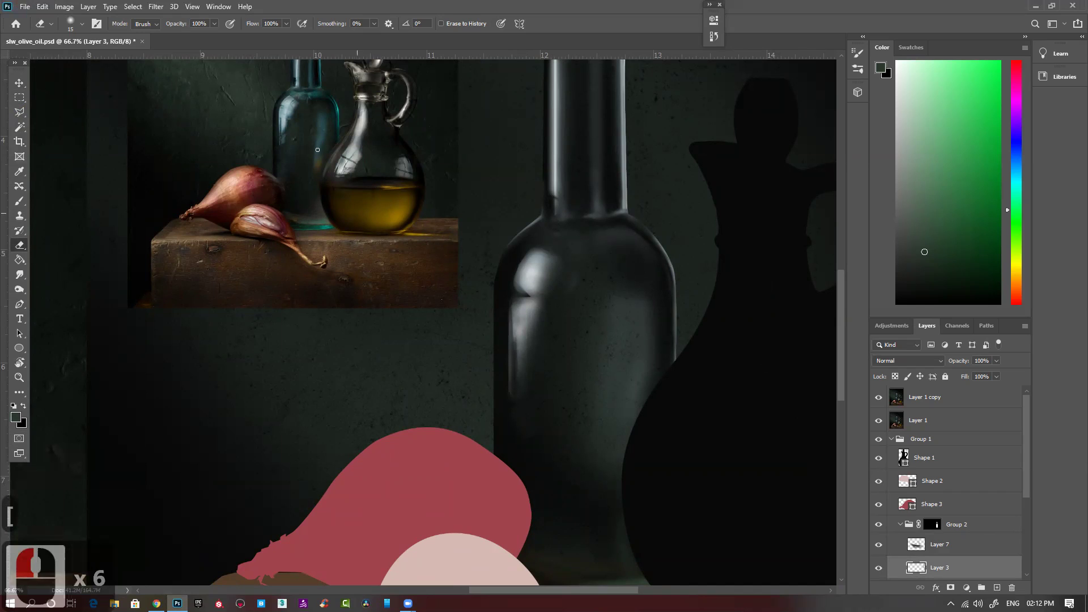
Erase around the lower end and along the inner edge of the tall highlight on the bottle's body.
left_click(505, 409)
left_click(505, 410)
left_click(505, 409)
left_click(533, 359)
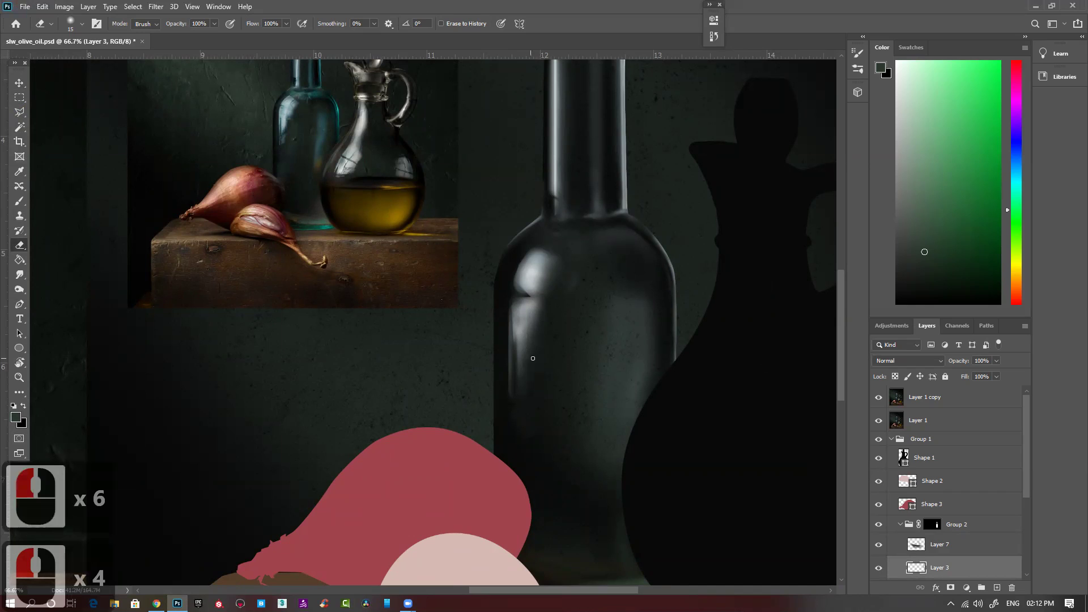
left_click(546, 334)
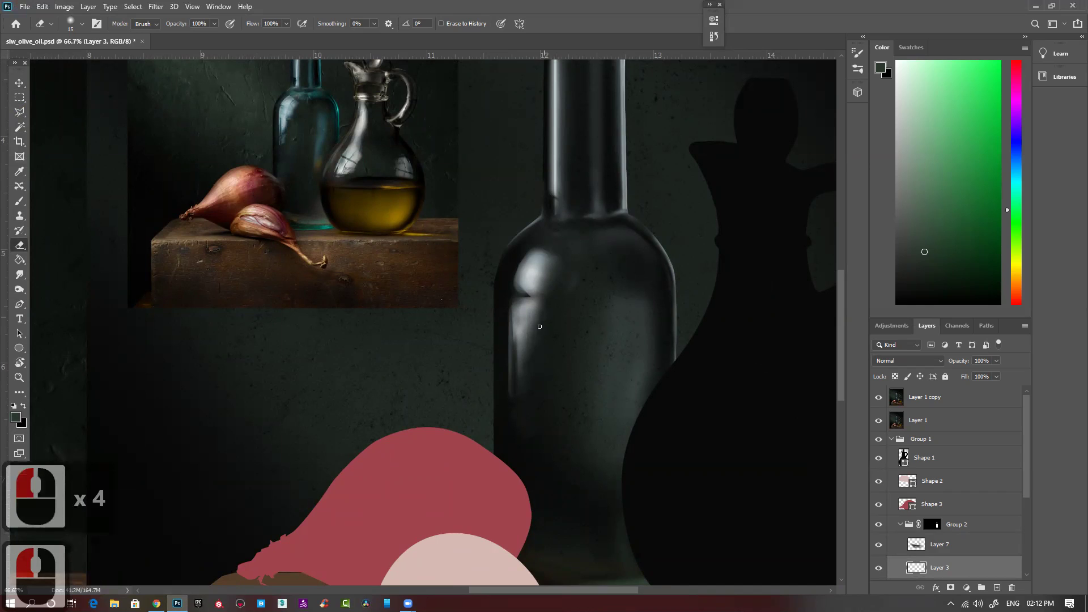
left_click(536, 329)
left_click(545, 325)
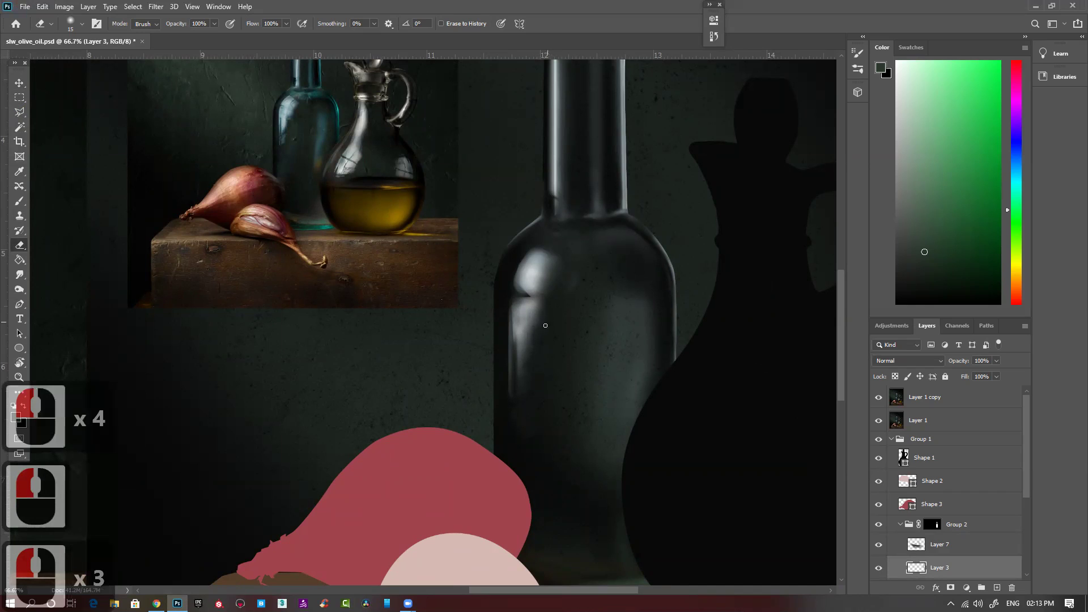
Erase the gap between the shoulder and body highlights and trim their edges facing the bottle's outline.
left_click(587, 260)
left_click_drag(522, 294, 515, 286)
left_click(513, 279)
left_click(505, 314)
left_click(506, 314)
left_click(508, 323)
left_click(507, 303)
Erase into the upper inner edge of the shoulder highlight to give it a sharper, more angular shape.
left_click_drag(552, 251, 539, 274)
left_click(549, 256)
left_click(549, 253)
left_click(551, 249)
left_click(551, 250)
left_click(560, 251)
left_click(558, 255)
left_click(554, 258)
left_click(541, 250)
Erase the soft glow inward of the shoulder highlight and clean the inner end of the gap below it.
left_click(575, 267)
left_click(579, 270)
left_click(583, 273)
left_click(546, 306)
left_click(544, 302)
left_click(543, 301)
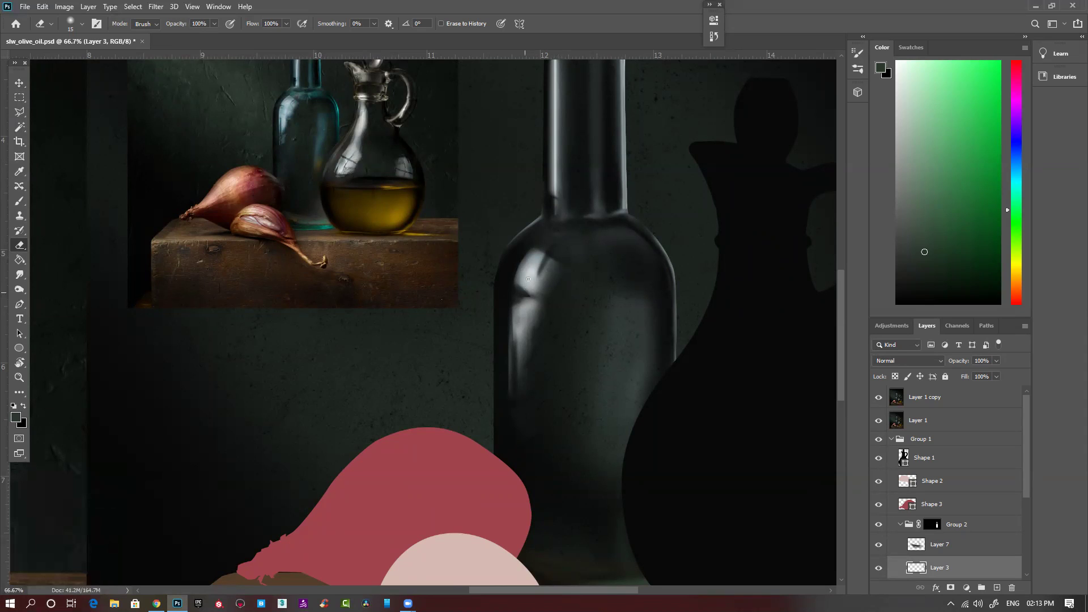
Erase small streaks through the shoulder highlight and into the tall highlight below it.
left_click(547, 259)
left_click(545, 261)
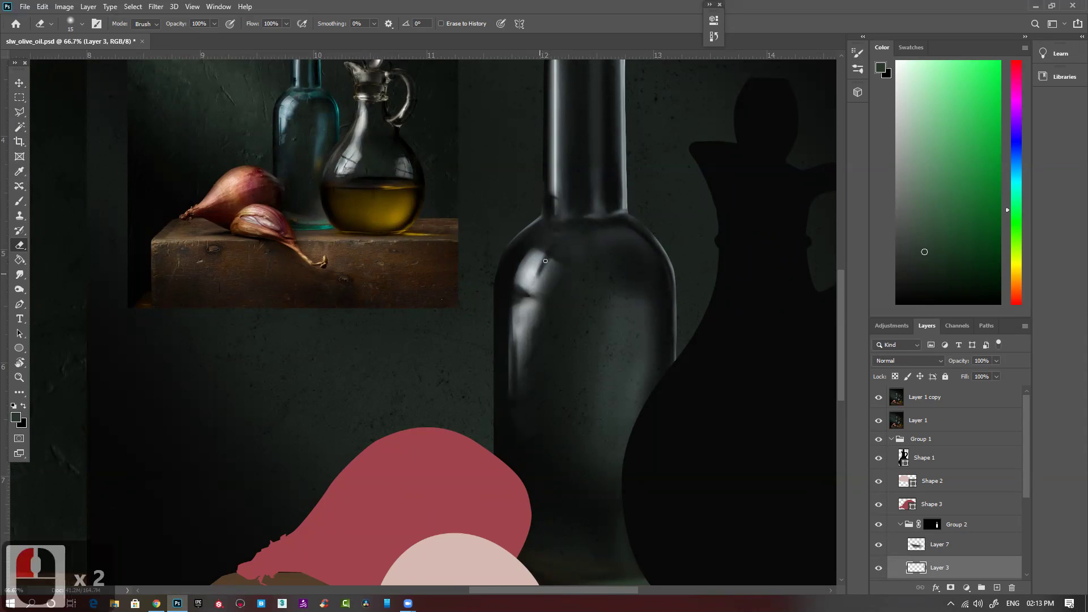
left_click(535, 279)
left_click(532, 292)
left_click(530, 304)
left_click(539, 298)
left_click(526, 349)
left_click(517, 346)
Clean the bottle's glass inward of both highlights with small eraser dabs from the shoulder down the body.
left_click(554, 312)
left_click(556, 309)
left_click(557, 305)
left_click(559, 302)
left_click(563, 294)
left_click(567, 288)
left_click(570, 282)
left_click(568, 278)
left_click(567, 274)
left_click(570, 271)
left_click(571, 273)
left_click(569, 273)
left_click(567, 274)
left_click(560, 283)
left_click(553, 292)
left_click(545, 318)
left_click(538, 347)
left_click(530, 378)
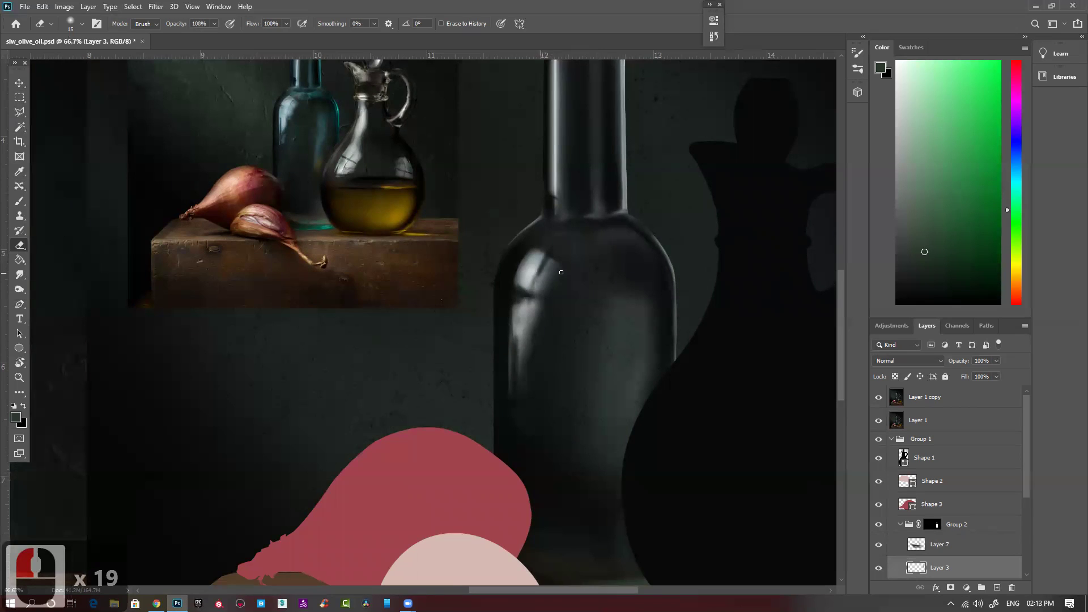
key("ctrl+minus")
key("ctrl+minus")
key("ctrl+minus")
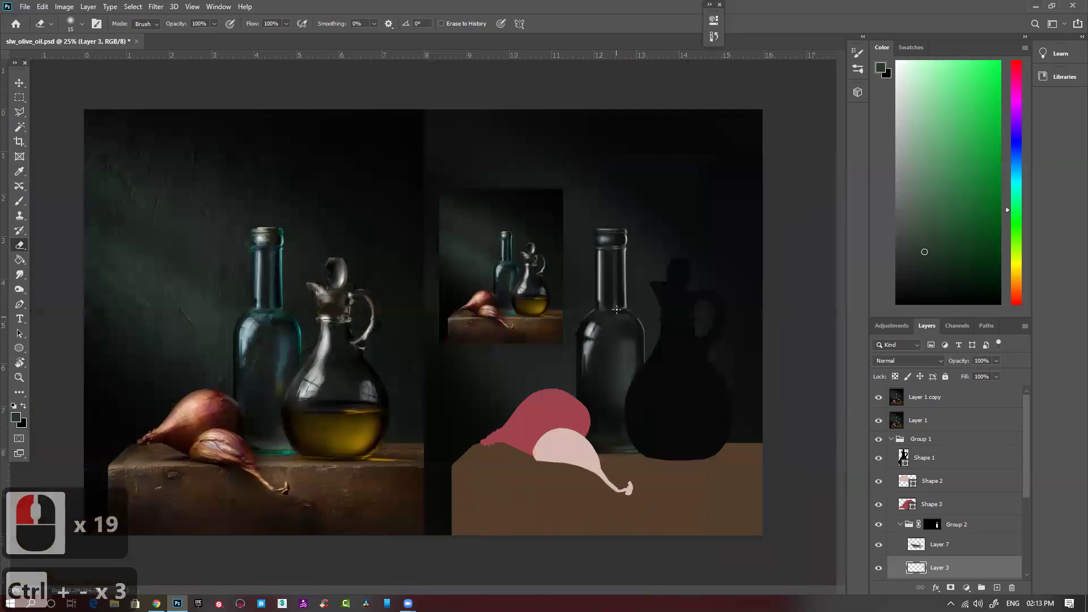
Save the document, collapse Group 2 and place the pitcher silhouette, Shape 1, in a group of its own.
key("ctrl+s")
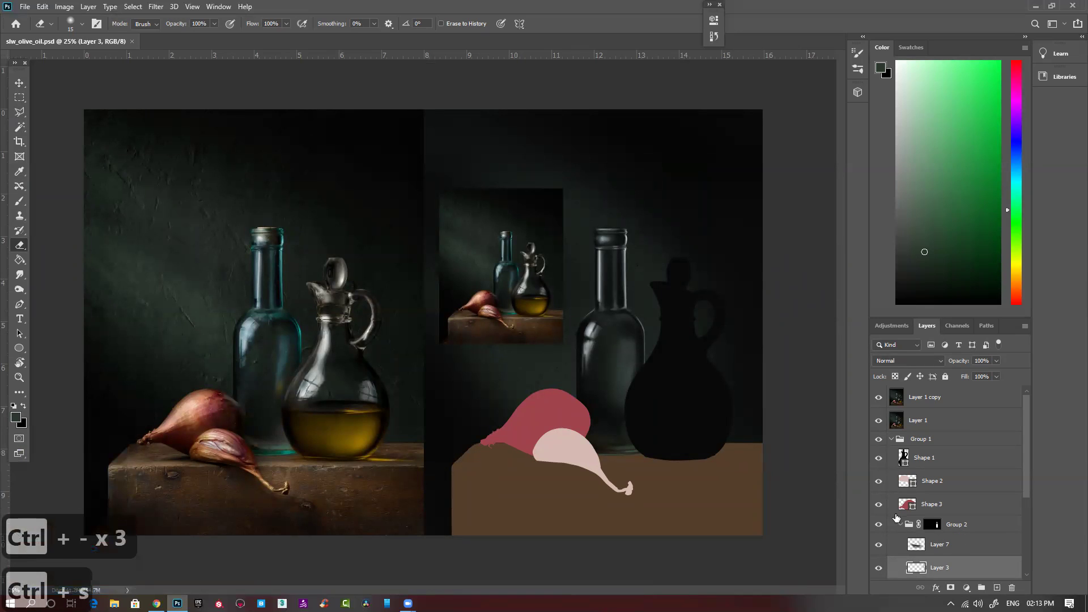
left_click(901, 526)
left_click(924, 458)
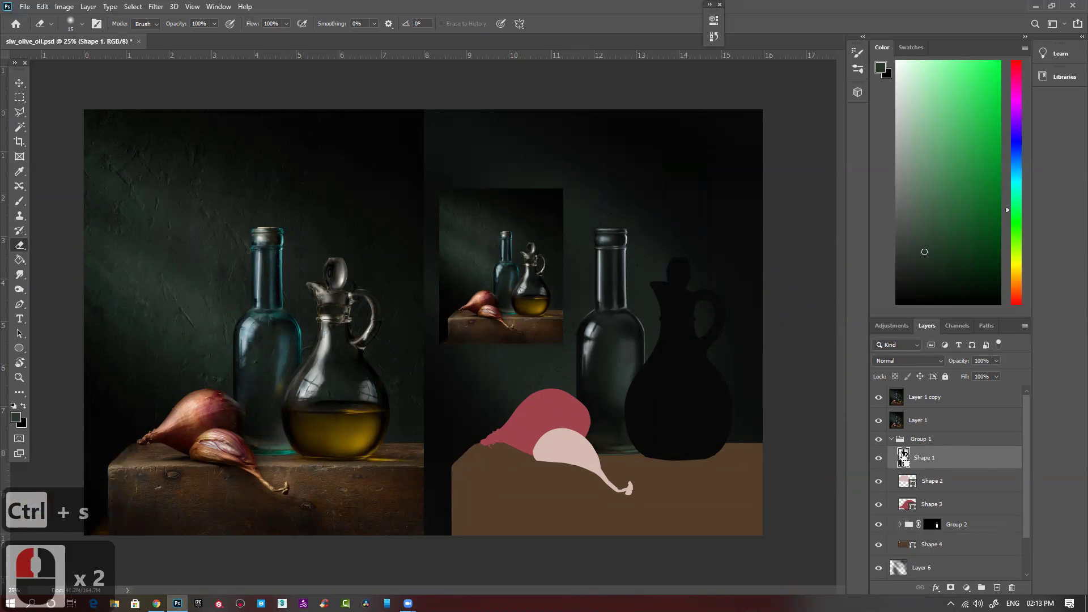
left_click(905, 458, "ctrl")
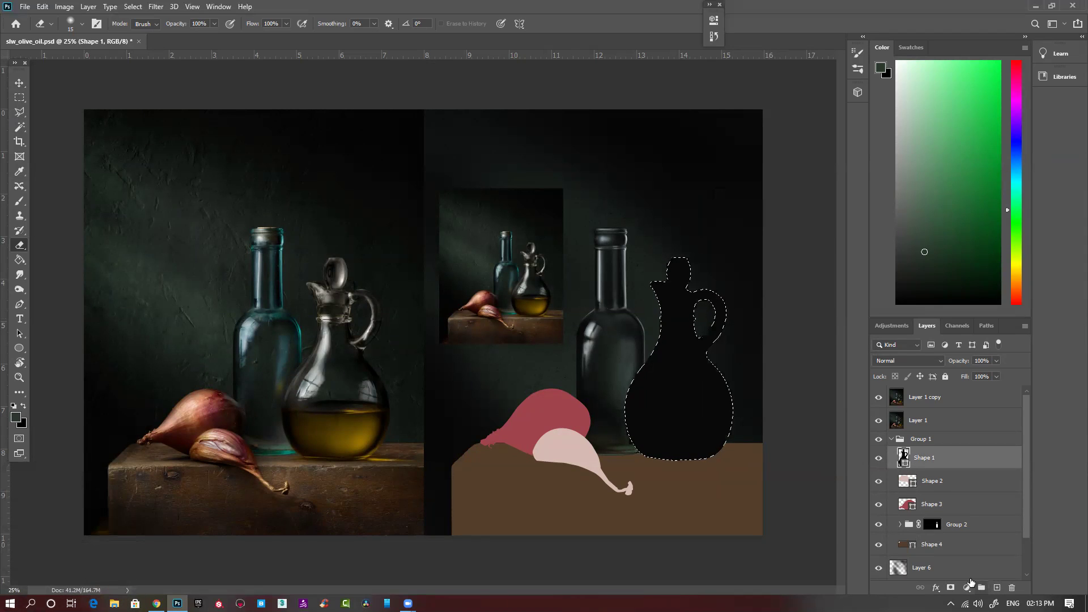
left_click(973, 543, "ctrl")
key("ctrl+d")
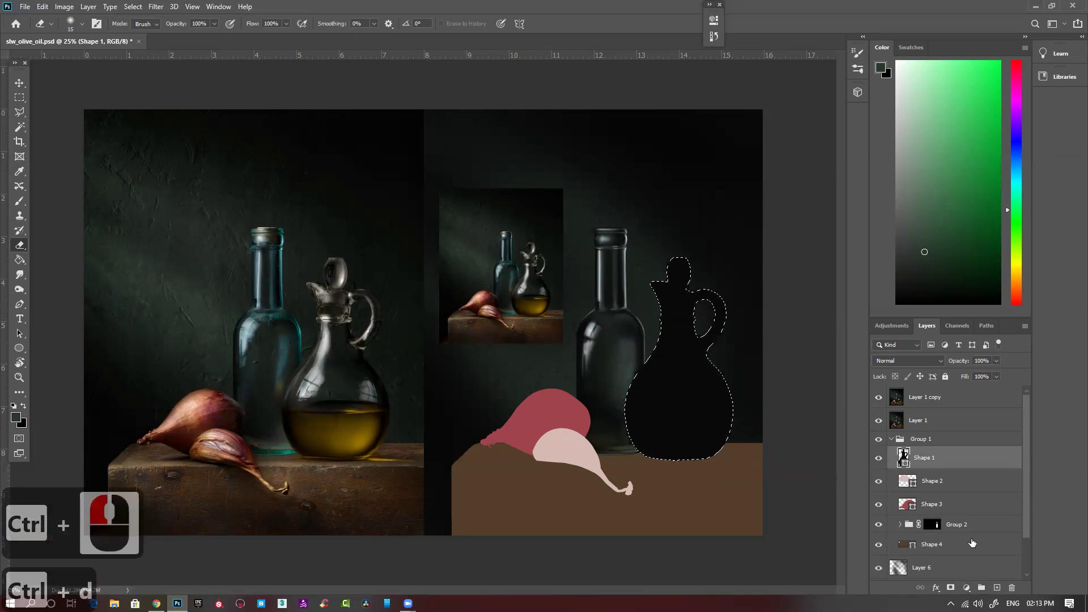
key("ctrl+g")
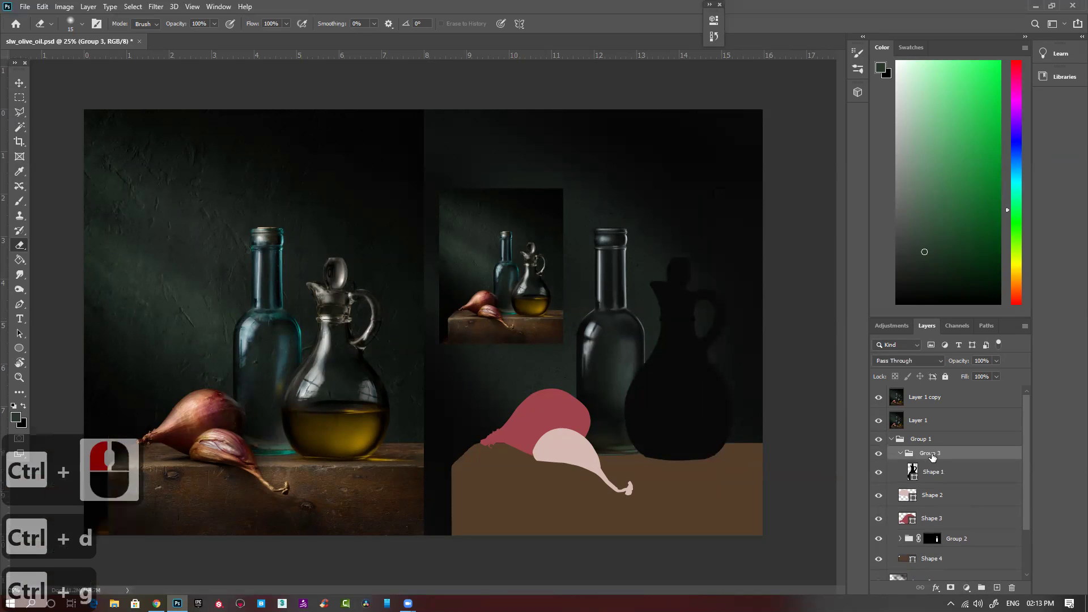
Mask the pitcher's group with the outline of Shape 1 and add an empty layer above that shape.
left_click(913, 471, "ctrl")
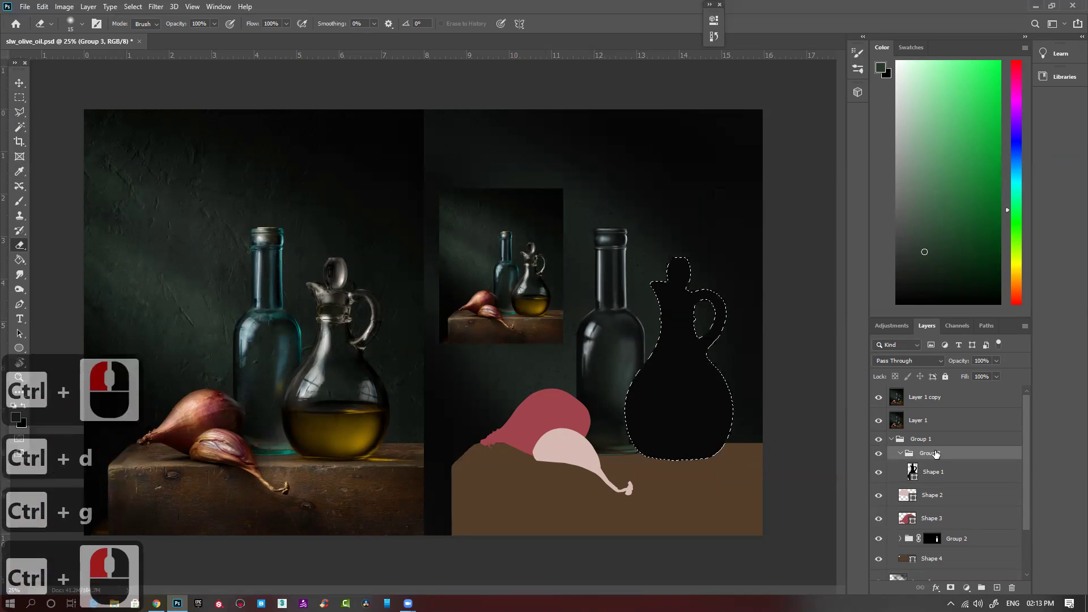
left_click(935, 455)
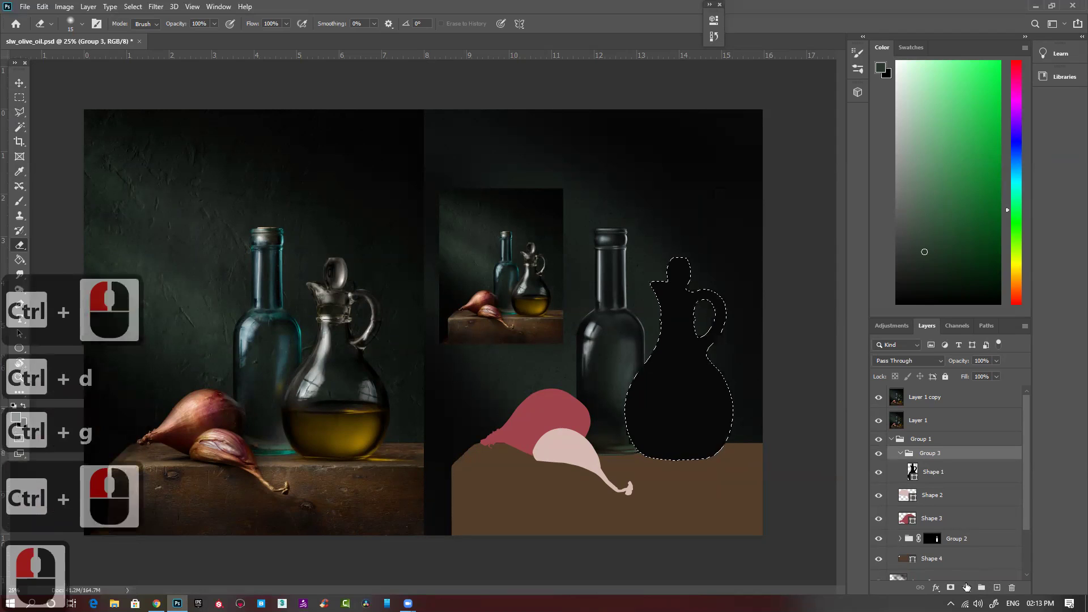
left_click(940, 478)
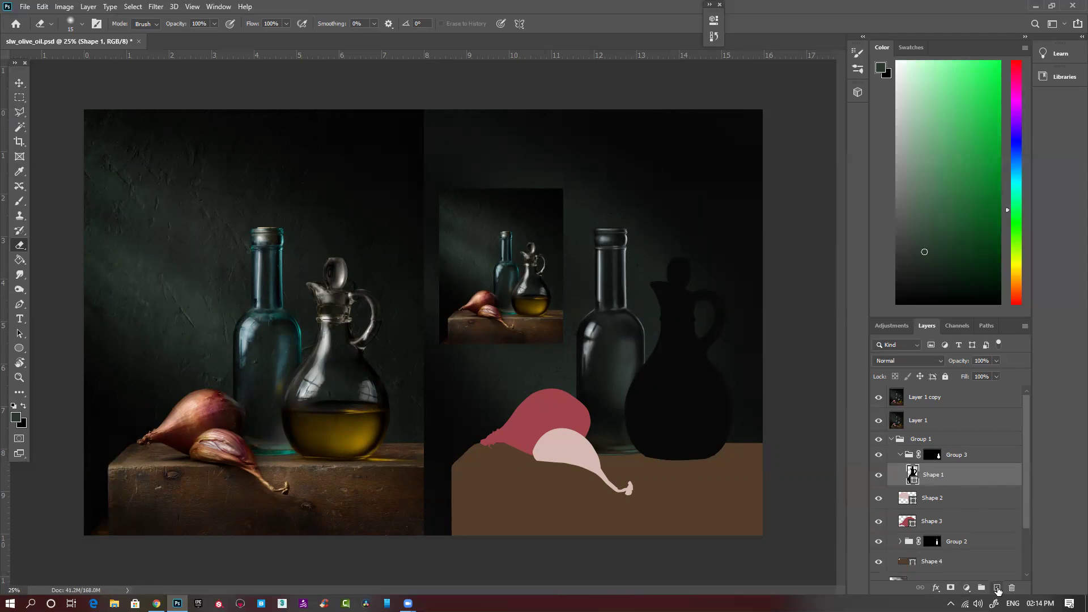
left_click(997, 590)
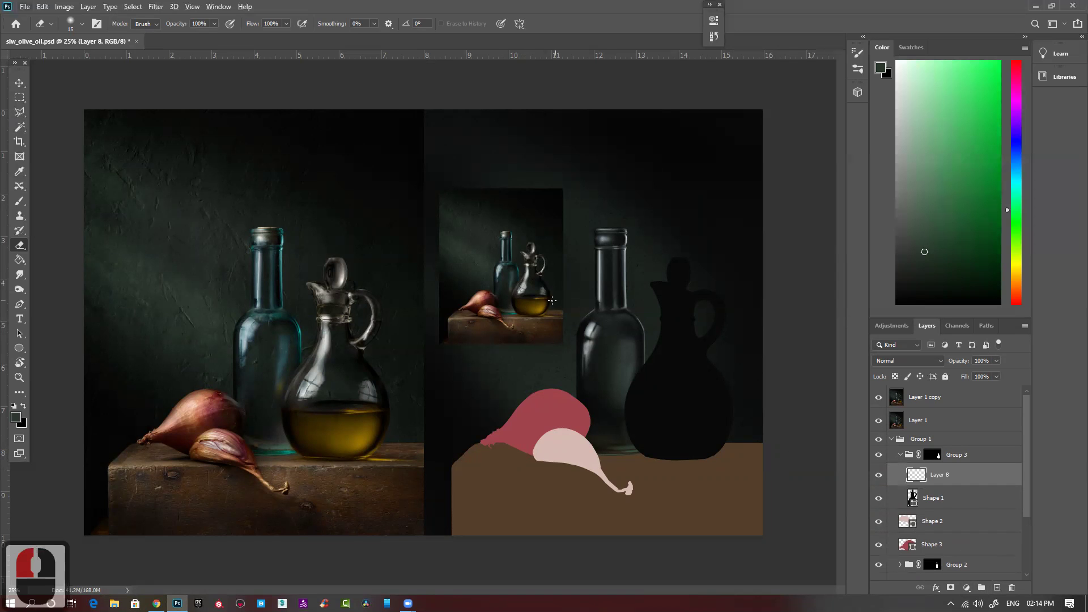
Hide the empty layer above the pitcher and add a blank layer mask to Shape 1.
left_click(541, 292, "ctrl")
left_click(541, 291, "ctrl")
left_click_drag(748, 452, 654, 410)
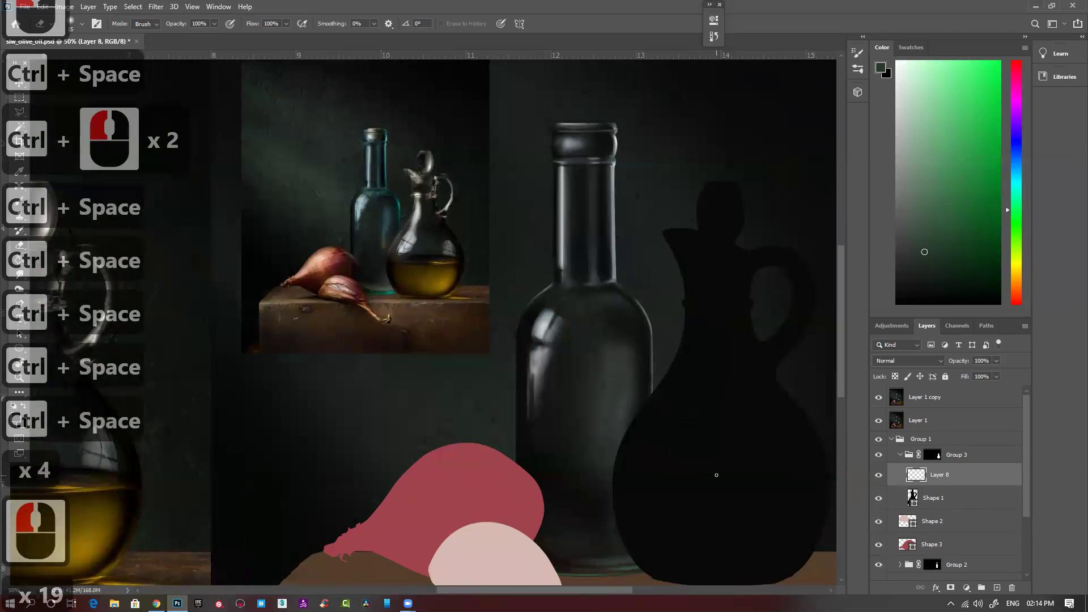
left_click(879, 479)
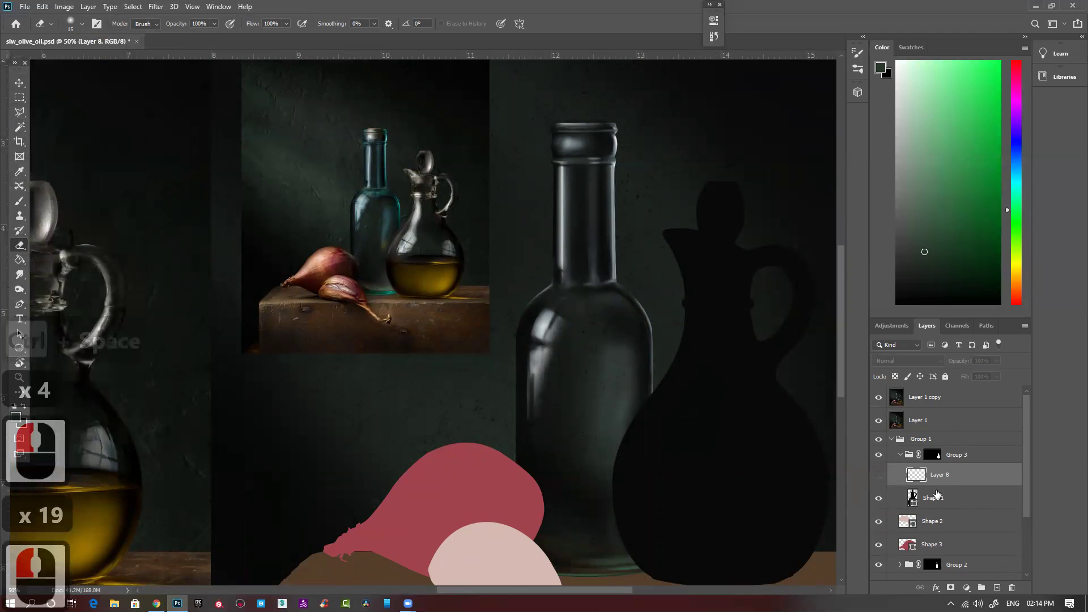
left_click(930, 499)
left_click(951, 587)
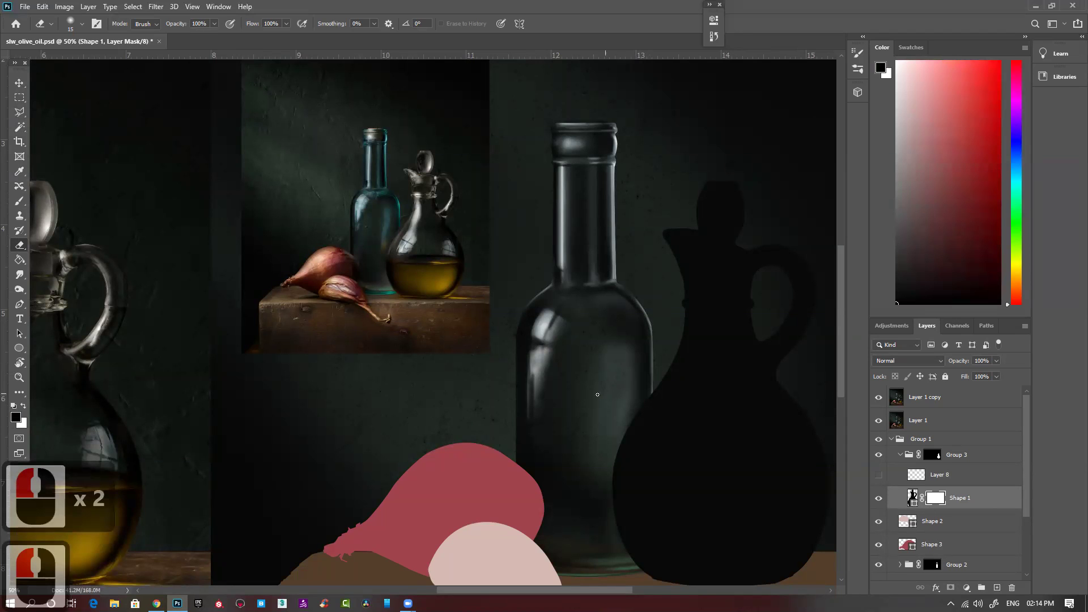
Paint black on the Shape 1 mask with a 250 px soft brush at 52% opacity, making the pitcher's body slightly transparent.
key("b")
key("bracketright")
key("bracketright")
key("bracketright")
key("bracketright")
key("bracketright")
key("bracketright")
key("bracketright")
key("bracketright")
key("bracketright")
key("bracketright")
key("bracketright")
key("bracketright")
key("bracketright")
key("bracketright")
key("bracketright")
key("bracketright")
key("bracketright")
key("bracketright")
key("bracketleft")
key("bracketleft")
key("bracketleft")
left_click_drag(700, 451, 716, 352)
mouse_move(686, 486)
left_mouse_down()
mouse_move(691, 394)
mouse_move(656, 441)
mouse_move(669, 403)
left_mouse_up()
mouse_move(736, 541)
left_mouse_down()
mouse_move(727, 455)
mouse_move(675, 434)
mouse_move(685, 477)
mouse_move(673, 513)
left_mouse_up()
mouse_move(672, 513)
left_mouse_down()
mouse_move(683, 474)
mouse_move(710, 521)
mouse_move(747, 454)
left_mouse_up()
mouse_move(716, 508)
left_mouse_down()
mouse_move(708, 495)
mouse_move(771, 491)
mouse_move(766, 533)
mouse_move(782, 523)
left_mouse_up()
mouse_move(782, 523)
left_mouse_down()
mouse_move(743, 557)
mouse_move(750, 460)
left_mouse_up()
mouse_move(733, 339)
left_mouse_down()
mouse_move(754, 437)
mouse_move(665, 461)
left_mouse_up()
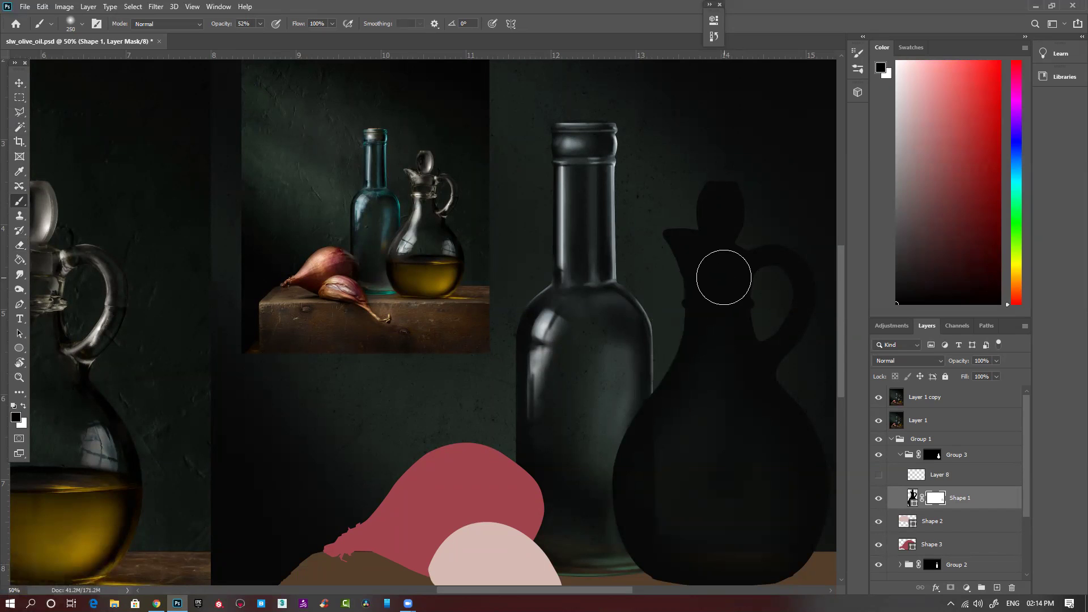
Reduce the brush to 100 px and fade the pitcher's neck below the stopper on the mask.
left_click_drag(707, 352, 652, 347)
key("bracketleft")
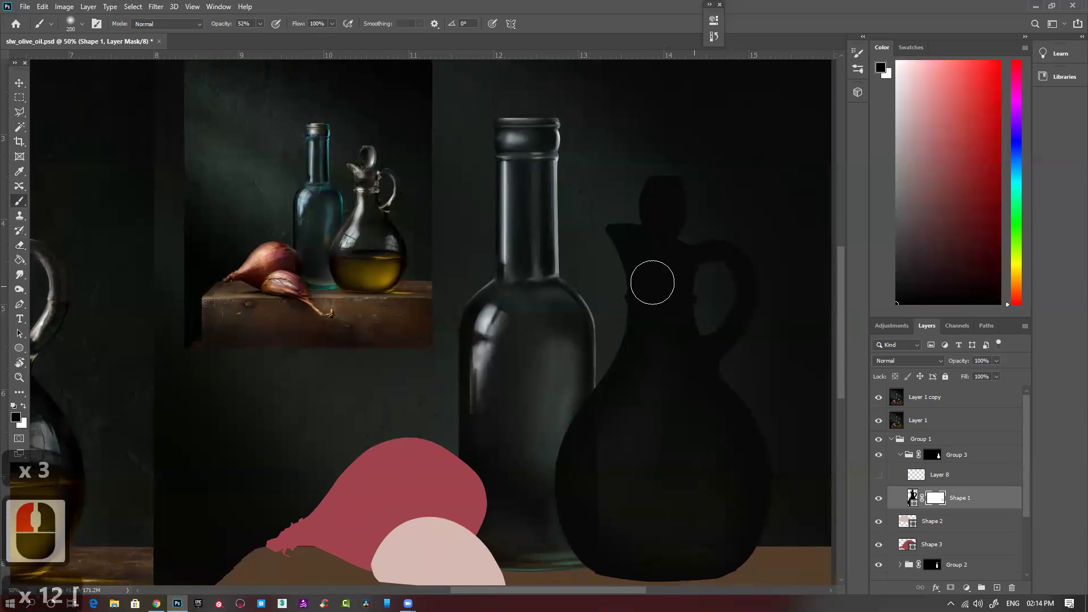
key("bracketleft")
key("bracketleft")
key("bracketleft")
key("bracketleft")
key("bracketleft")
key("bracketleft")
key("bracketleft")
key("bracketright")
key("bracketright")
key("bracketright")
left_click(656, 259)
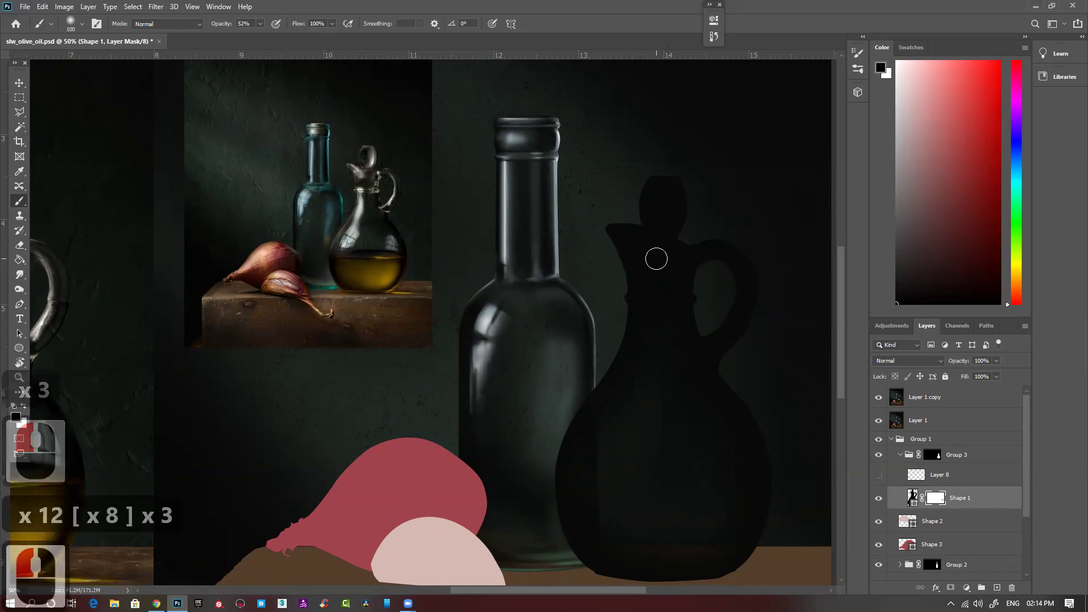
left_click(656, 266)
left_click(656, 275)
left_click(653, 276)
left_click(651, 278)
Dab black on the mask over the stopper and down into the neck to make them slightly transparent.
left_click(659, 204)
left_click(661, 226)
left_click(663, 189)
left_click(662, 240)
left_click(668, 190)
left_click(652, 270)
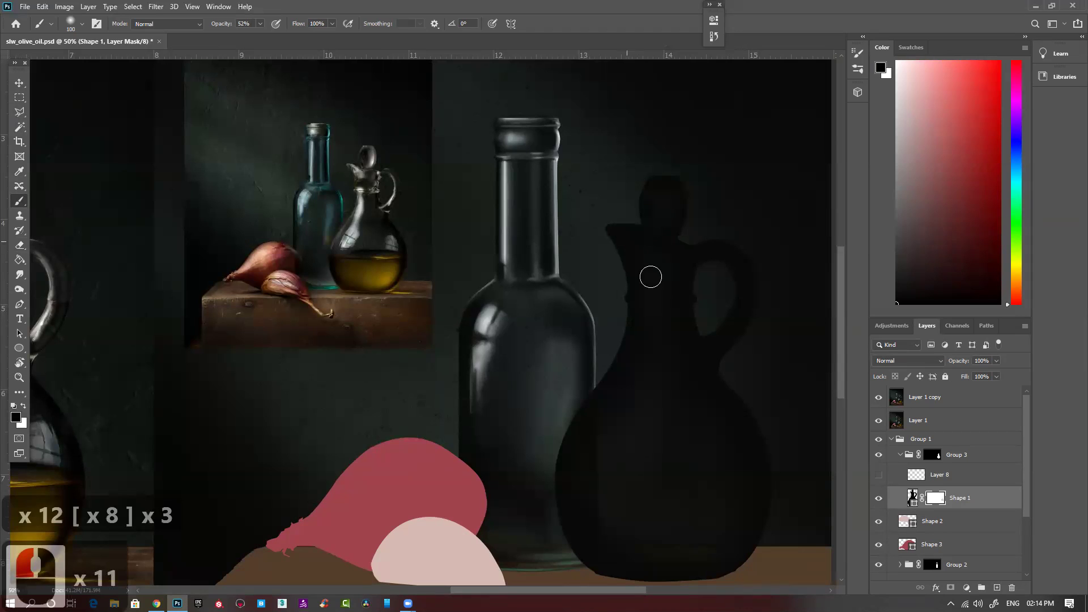
Fade the base of the pitcher's neck and its shoulder on the mask with 100 px dabs.
left_click(646, 295)
left_click(692, 359)
left_click(656, 392)
left_click(643, 400)
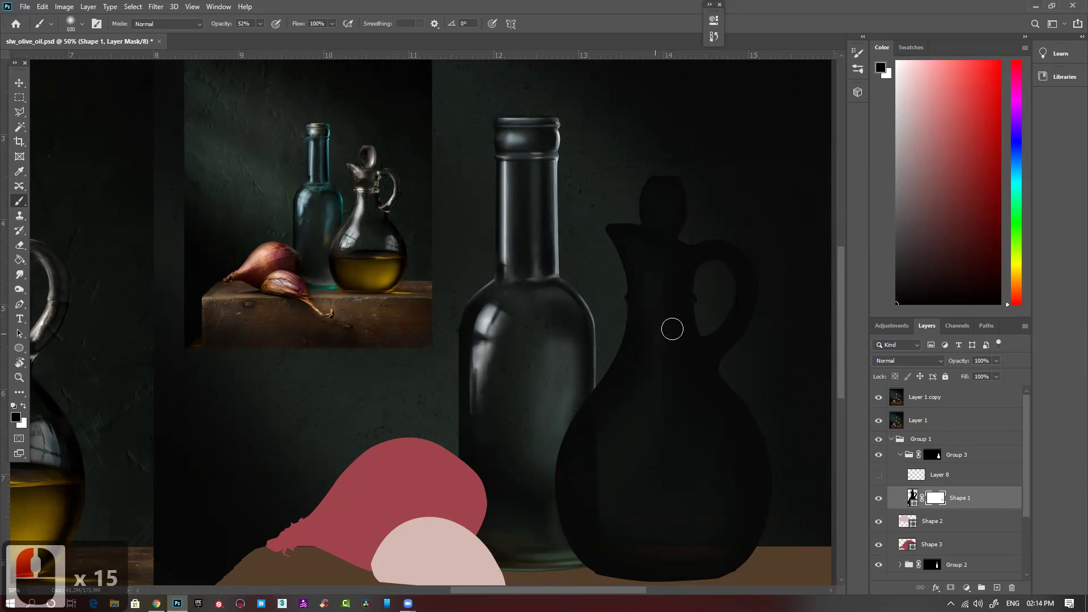
left_click(652, 372)
left_click(656, 377)
left_click(651, 425)
Enlarge the brush to 200 px and fade the body's center and the shoulder facing the bottle.
key("]")
left_click(642, 453)
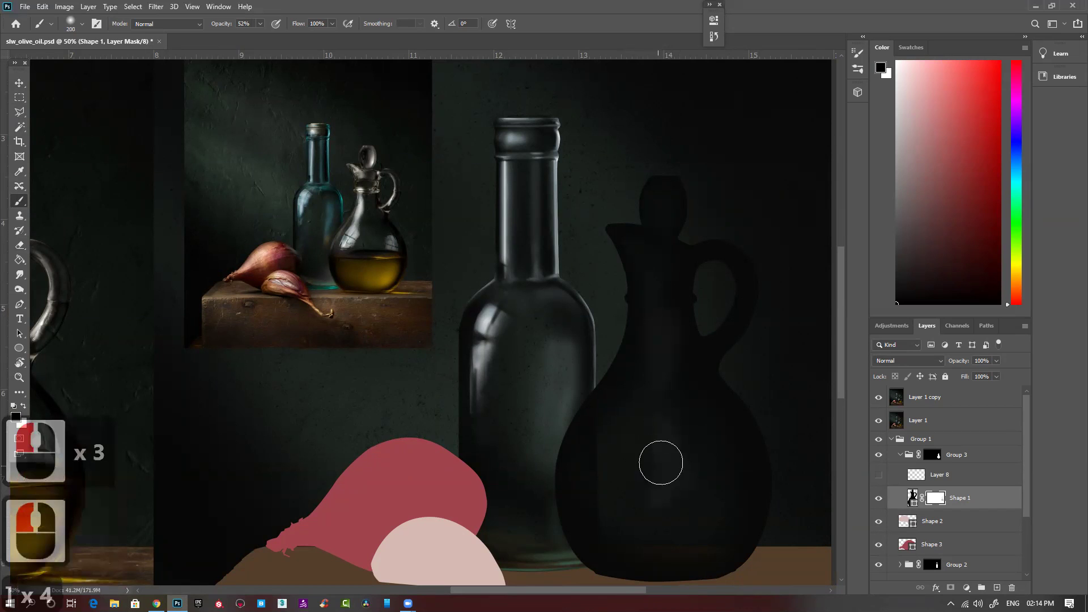
key("bracketright")
key("bracketright")
key("bracketright")
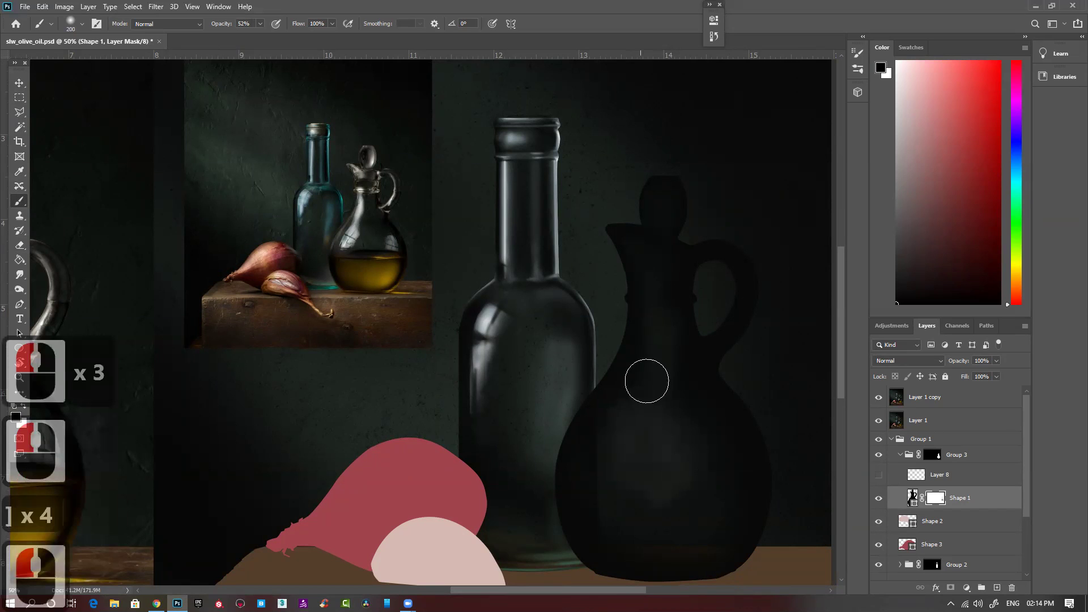
left_click_drag(646, 383, 637, 398)
left_click_drag(633, 403, 625, 427)
left_click_drag(597, 491, 605, 441)
Dab black on the mask up and down the middle of the pitcher's body to lighten its glass.
left_click(687, 488)
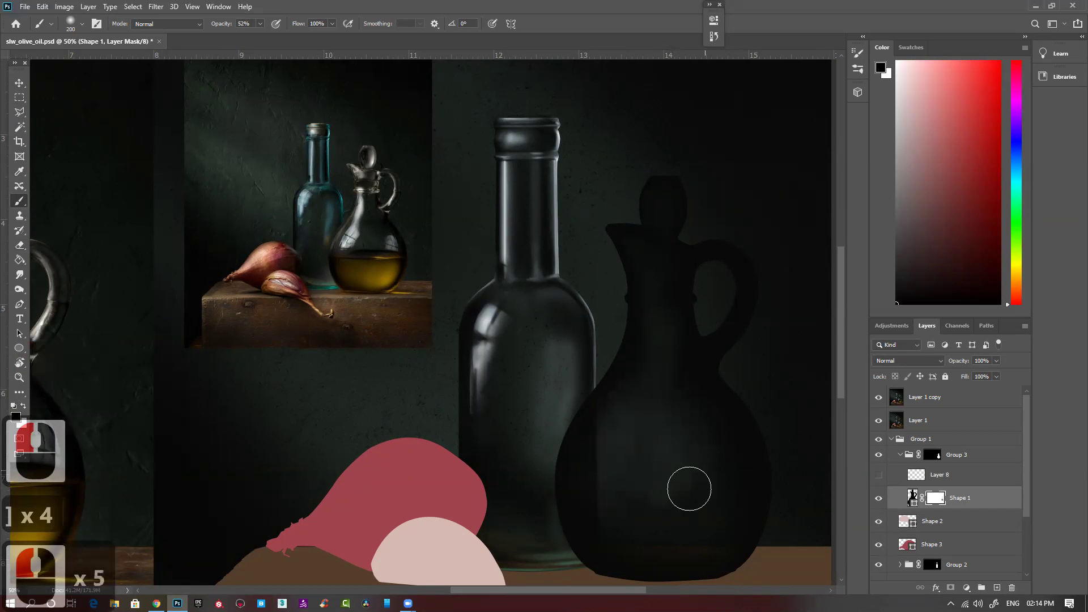
left_click(689, 479)
left_click(678, 452)
left_click(674, 395)
left_click(683, 403)
left_click(684, 422)
left_click(685, 442)
Fade the body's side next to the bottle and the glass from the far side up to the neck.
left_click_drag(609, 467, 614, 421)
mouse_move(594, 497)
left_mouse_down()
mouse_move(635, 390)
mouse_move(598, 459)
left_mouse_up()
left_click(586, 510)
mouse_move(595, 517)
left_mouse_down()
mouse_move(645, 523)
mouse_move(622, 525)
left_mouse_up()
mouse_move(721, 476)
left_mouse_down()
mouse_move(668, 530)
mouse_move(711, 481)
mouse_move(725, 481)
mouse_move(680, 421)
mouse_move(702, 430)
mouse_move(731, 509)
mouse_move(717, 520)
mouse_move(680, 416)
mouse_move(678, 425)
mouse_move(671, 351)
left_mouse_up()
Reduce the brush to 50 px and fade the outer curve of the pitcher's handle on the mask.
key("[")
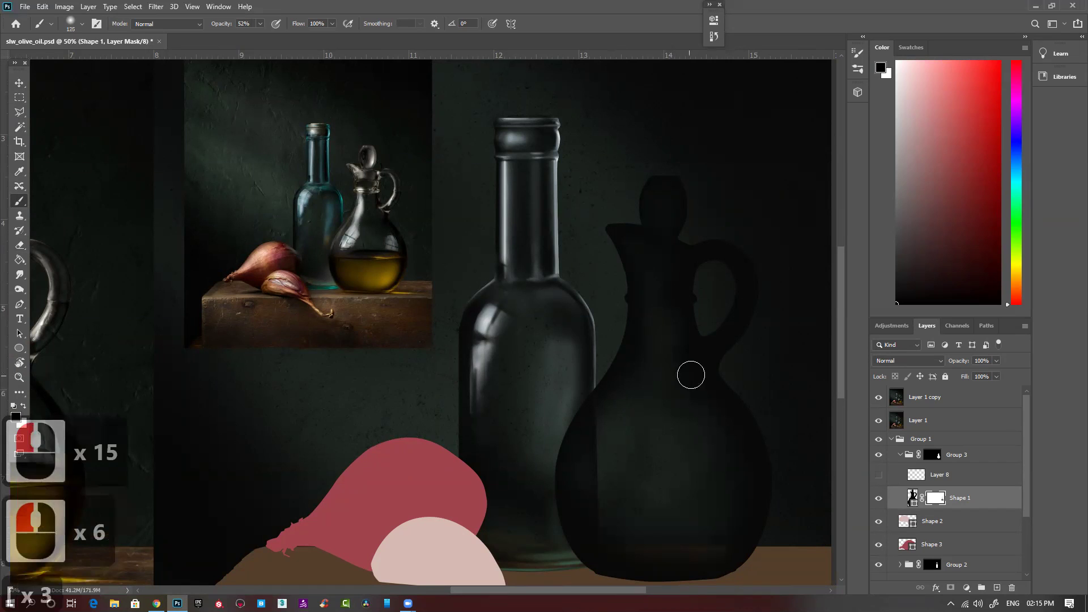
key("bracketleft")
key("bracketleft")
key("bracketleft")
key("bracketleft")
key("bracketleft")
key("bracketleft")
key("bracketleft")
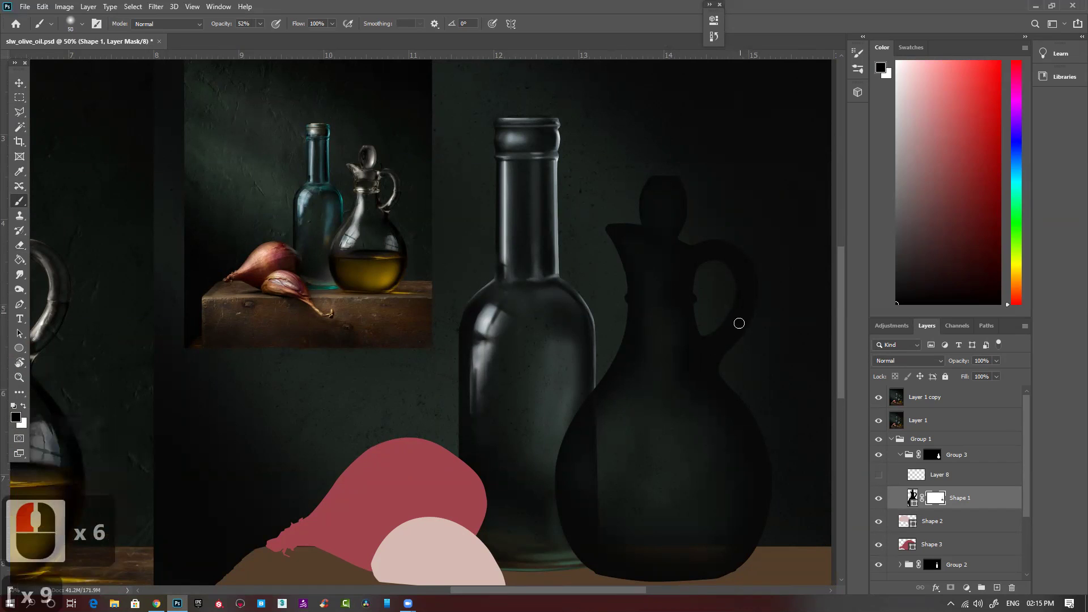
left_click(738, 301)
left_click(729, 327)
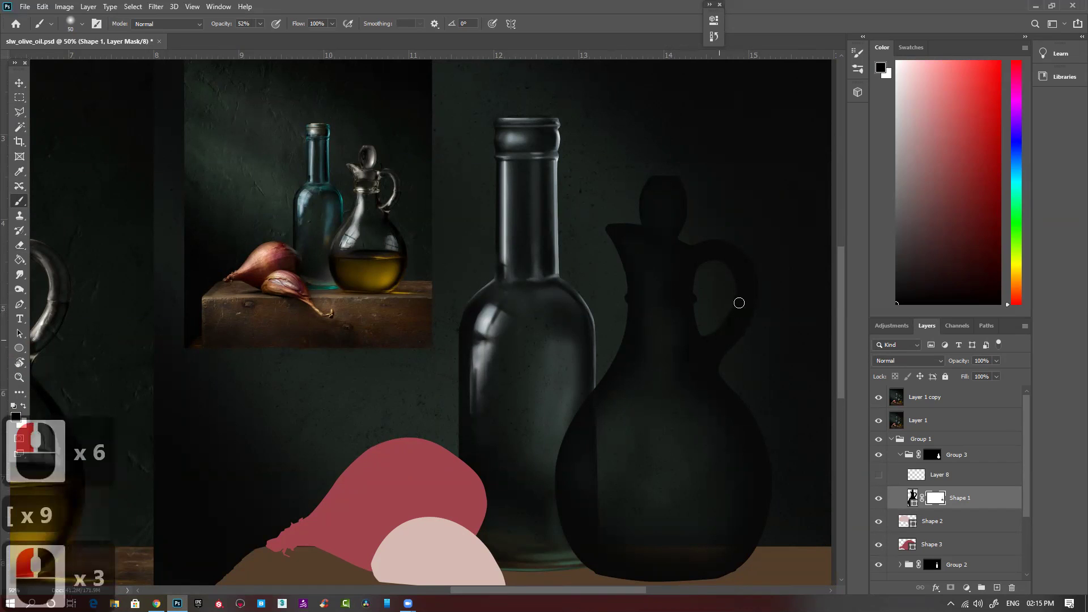
left_click(739, 303)
left_click(730, 330)
Fade the handle's upper bend and its lower attachment to the body on the mask.
left_click(741, 258)
left_click(734, 278)
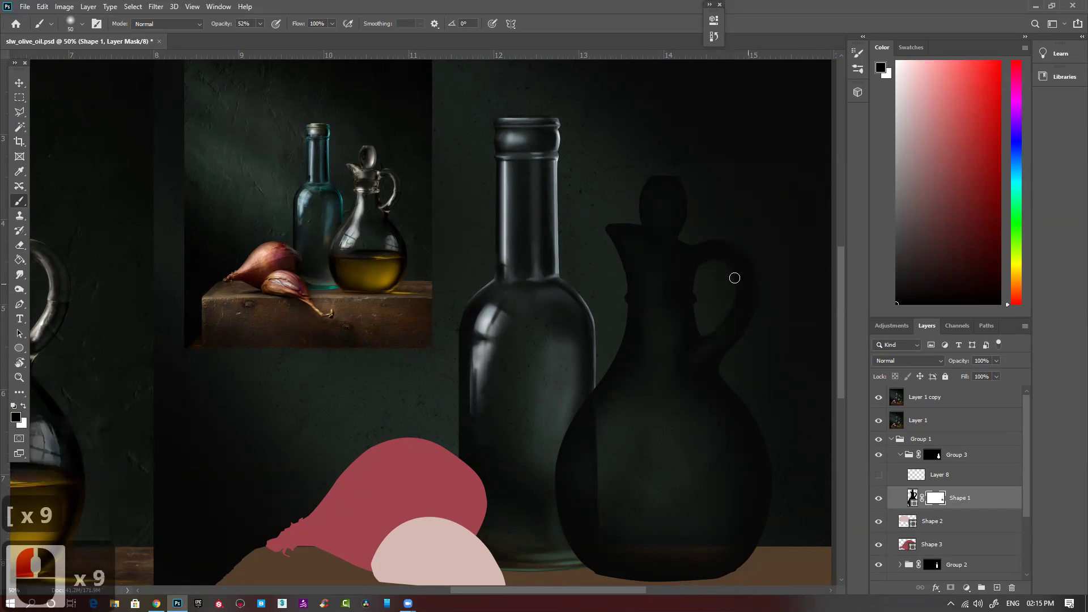
left_click(738, 287)
left_click(723, 337)
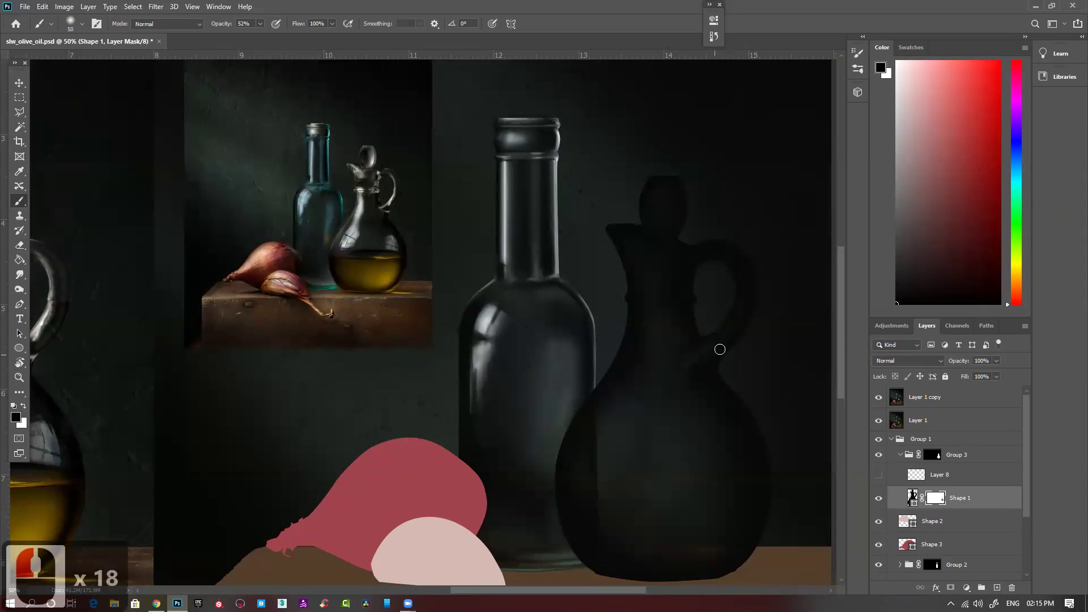
left_click(738, 328)
left_click(718, 335)
left_click(711, 388)
Enlarge the brush to 90 px and soften the mask from the neck down the handle-side shoulder into the body.
key("bracketright")
key("bracketright")
key("bracketright")
key("bracketright")
left_click(692, 397)
left_click(685, 426)
mouse_move(680, 354)
left_mouse_down()
mouse_move(698, 357)
mouse_move(693, 451)
left_mouse_up()
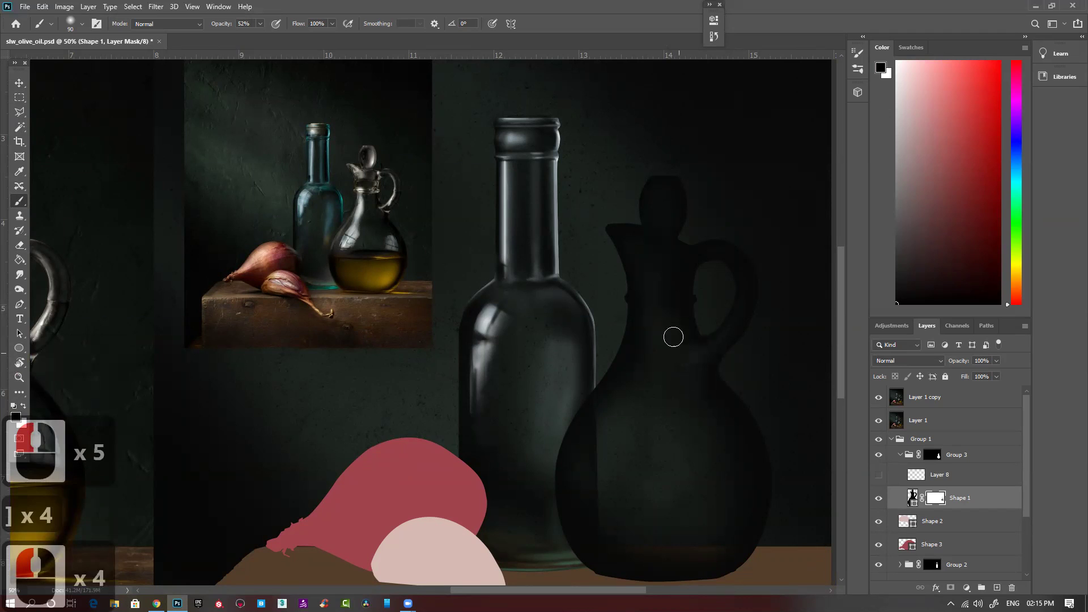
left_click(675, 359)
left_click(664, 269)
Paint a thin see-through line across the pitcher's neck ring on the mask with a 25 px brush.
key("bracketleft")
key("bracketleft")
key("bracketleft")
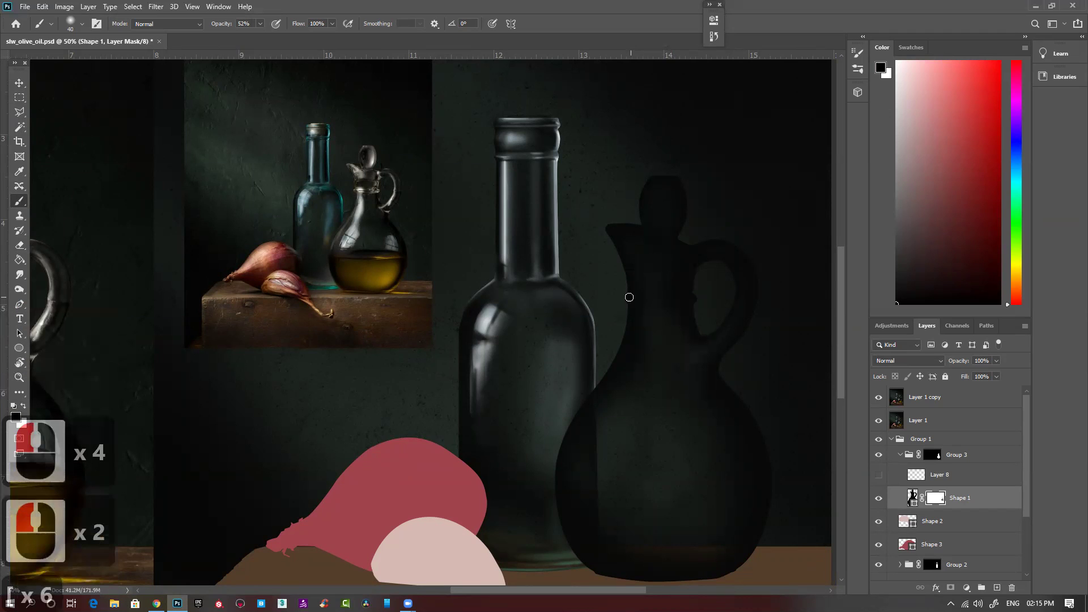
left_click_drag(642, 296, 637, 299)
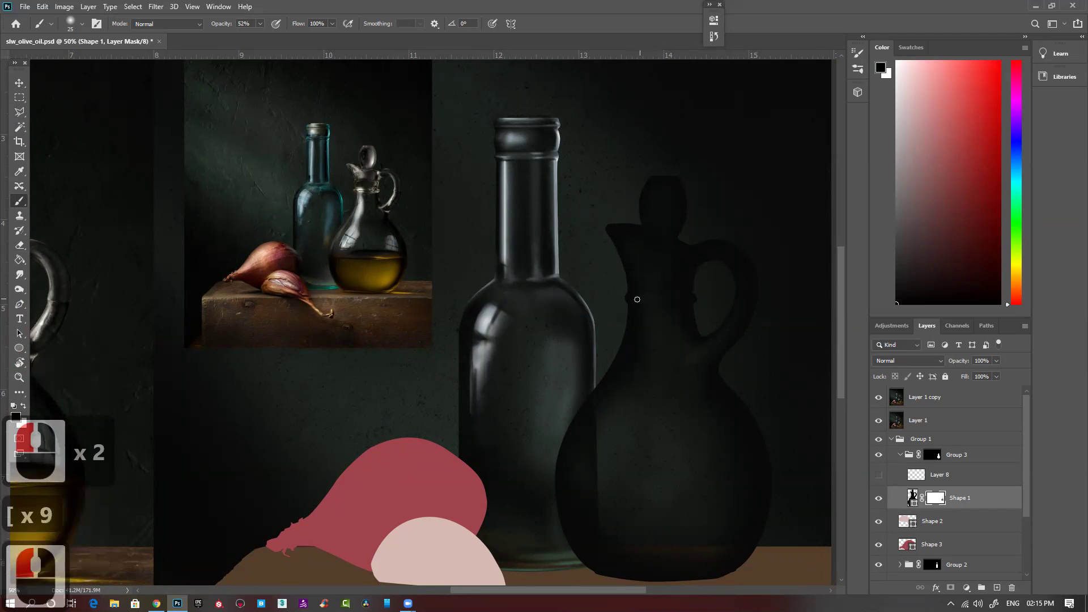
left_click(684, 298)
left_click(674, 297)
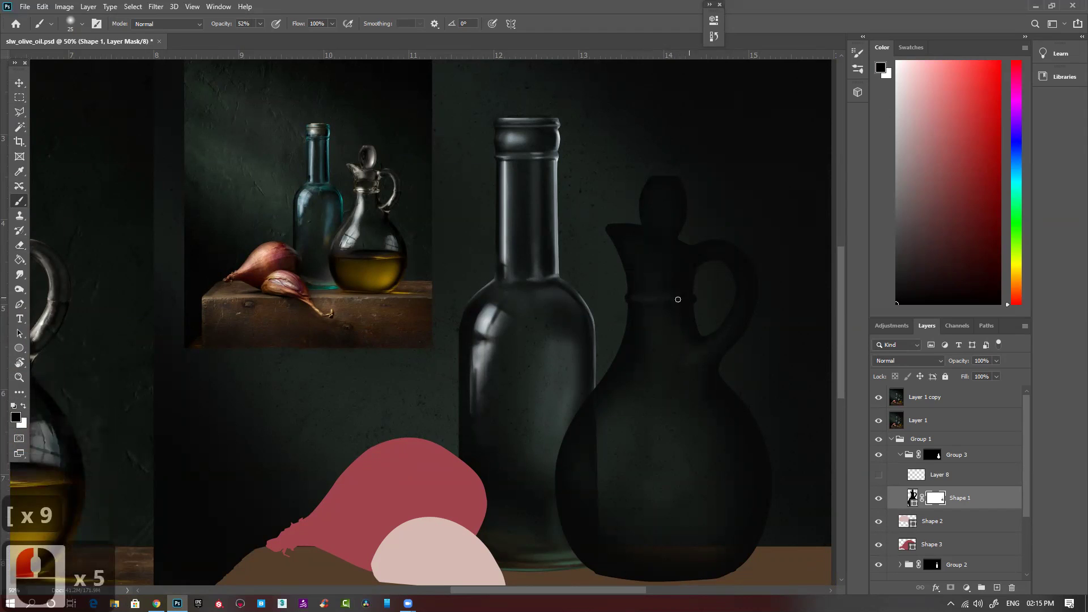
Widen the see-through band along the neck ring with 40 px dabs on the mask.
key("bracketright")
key("bracketright")
key("bracketright")
left_click(687, 298)
left_click(673, 298)
left_click(647, 299)
left_click(697, 298)
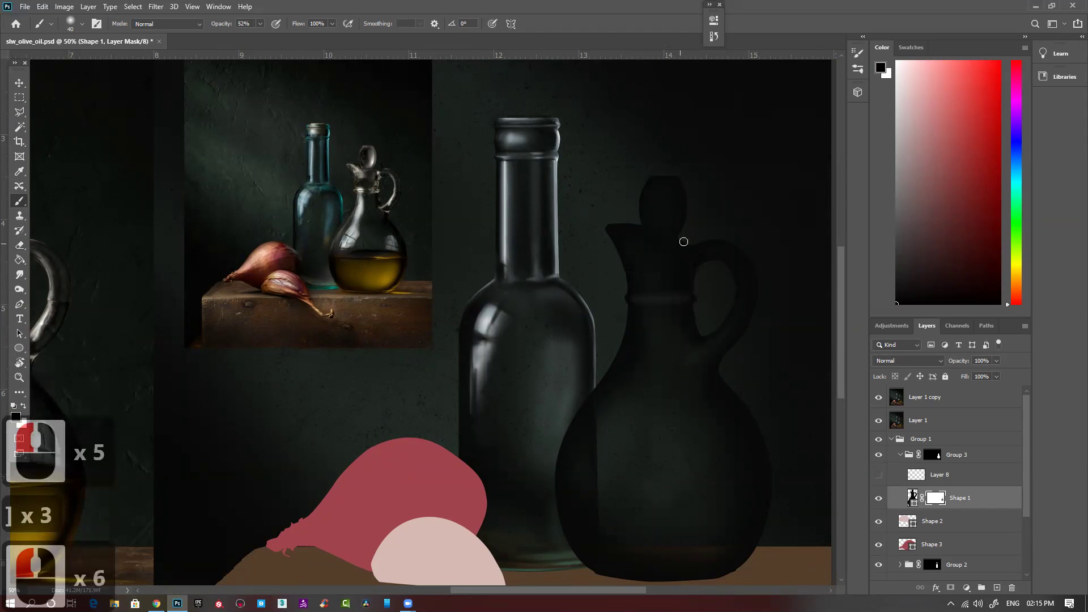
Fade the strip of neck just above the ring with 60 px strokes on the mask.
key("bracketright")
key("bracketright")
key("bracketright")
left_click_drag(673, 283, 649, 284)
left_click_drag(650, 285, 681, 284)
Fade the stopper's interior and the spout and upper neck across to the handle, leaving darker glass edges.
mouse_move(661, 187)
left_mouse_down()
mouse_move(648, 204)
mouse_move(657, 214)
mouse_move(659, 206)
left_mouse_up()
mouse_move(659, 205)
left_mouse_down()
mouse_move(663, 190)
mouse_move(665, 236)
mouse_move(678, 212)
mouse_move(674, 173)
left_mouse_up()
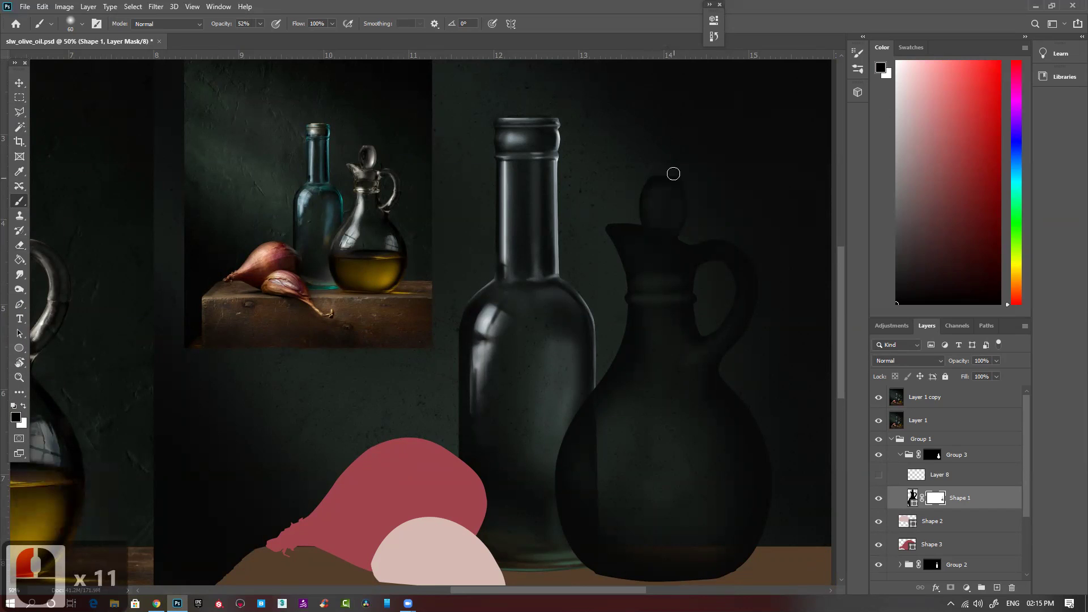
left_click_drag(643, 219, 660, 206)
mouse_move(660, 206)
left_mouse_down()
mouse_move(642, 251)
mouse_move(619, 231)
mouse_move(651, 253)
mouse_move(609, 224)
mouse_move(656, 257)
mouse_move(613, 229)
mouse_move(653, 266)
mouse_move(632, 254)
mouse_move(686, 264)
mouse_move(648, 265)
left_mouse_up()
left_click_drag(649, 265, 742, 255)
Reduce the brush and fade the handle where it joins the upper neck and the lower shoulder.
key("bracketleft")
key("bracketleft")
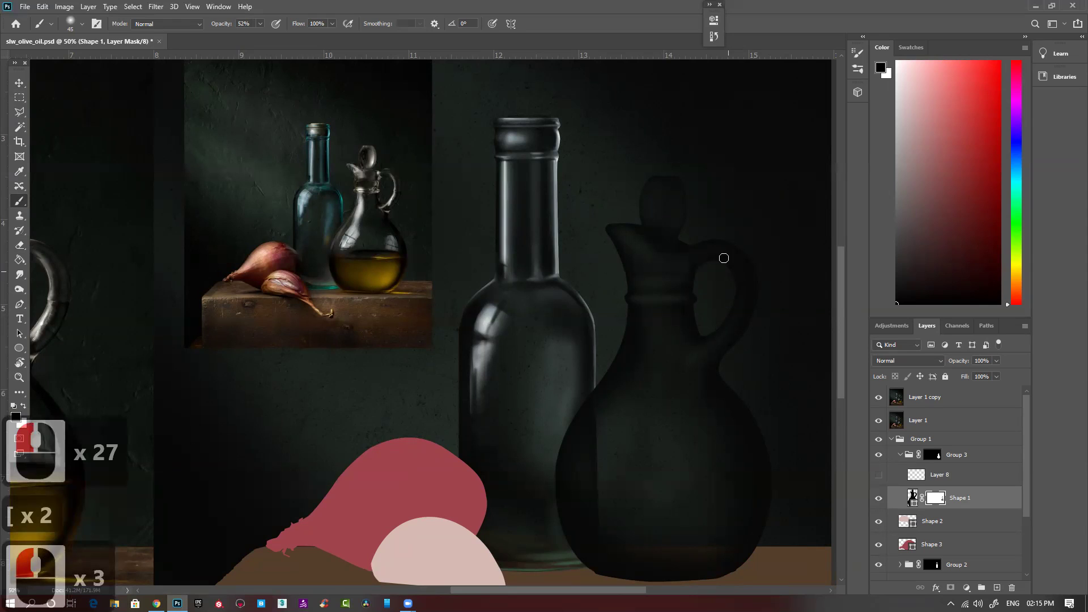
left_click(690, 261)
left_click(708, 247)
left_click(721, 345)
left_click(687, 357)
Enlarge the brush to 80 px and fade the pitcher's shoulder and the left side of its body on the mask.
key("bracketright")
key("bracketright")
key("bracketright")
key("bracketright")
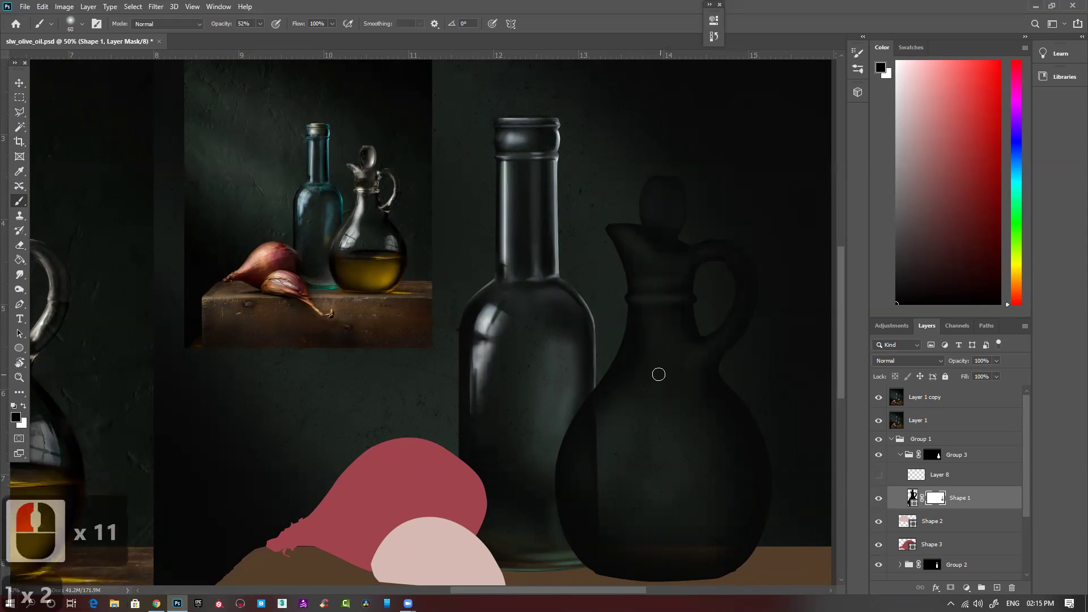
left_click(622, 371)
left_click(600, 401)
left_click(664, 337)
left_click(627, 398)
left_click(609, 403)
left_click(569, 486)
left_click(574, 471)
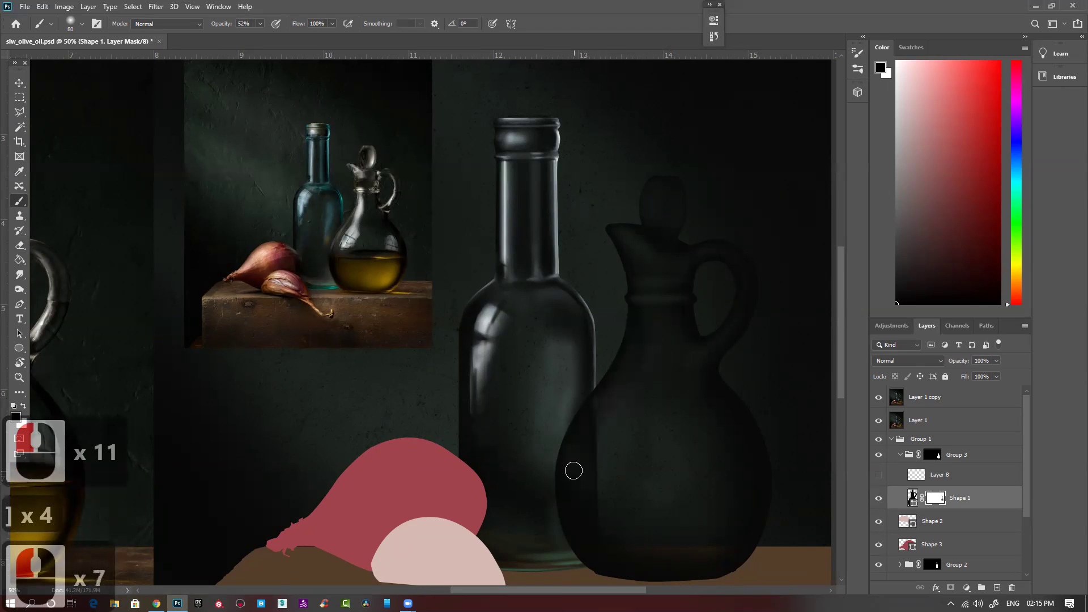
Fade the pitcher's lower body, base and right side on the mask with 80 px strokes, leaving darker glass edges.
left_click(582, 487)
left_click(592, 515)
left_click(599, 542)
left_click(628, 564)
left_click(689, 555)
left_click(747, 482)
left_click(690, 415)
left_click(726, 423)
left_click(728, 420)
left_click(679, 554)
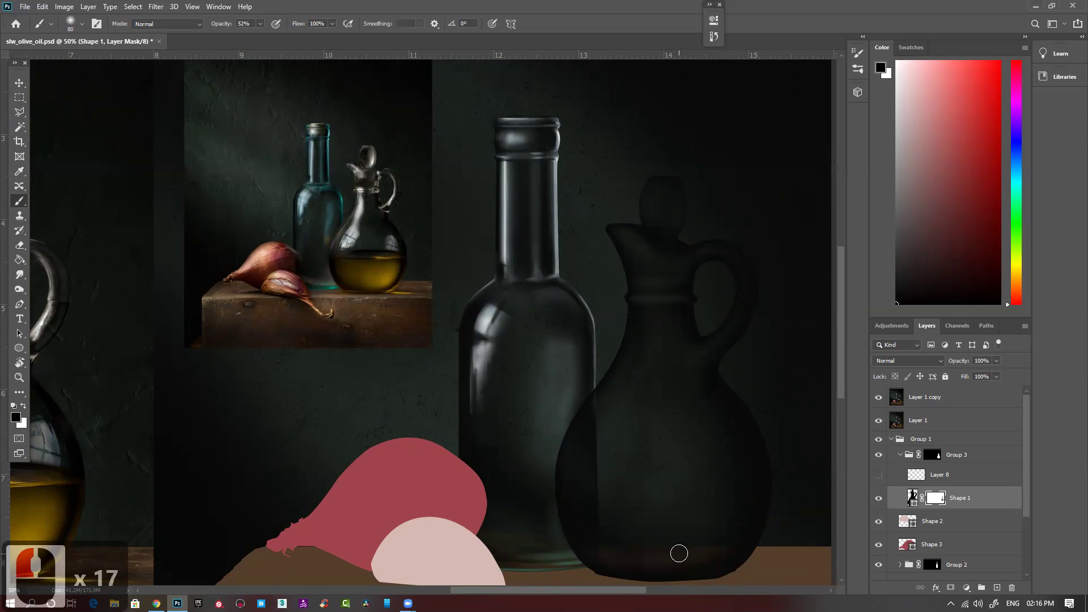
Show Layer 8, make it the active layer, and set white as the foreground colour.
key("ctrl+minus")
key("ctrl+minus")
key("ctrl+minus")
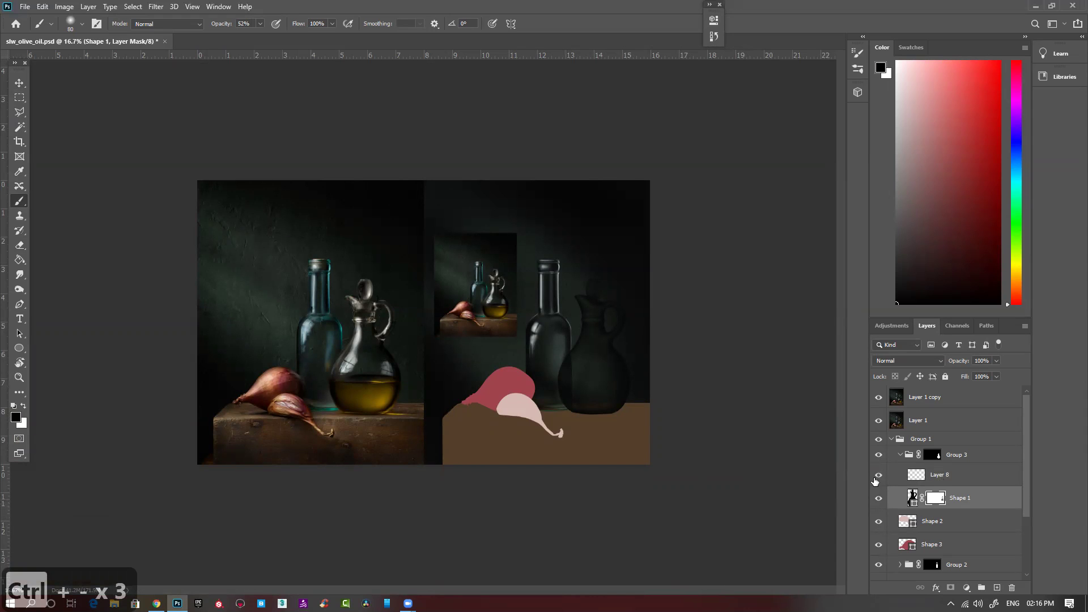
left_click(879, 475)
left_click(904, 478)
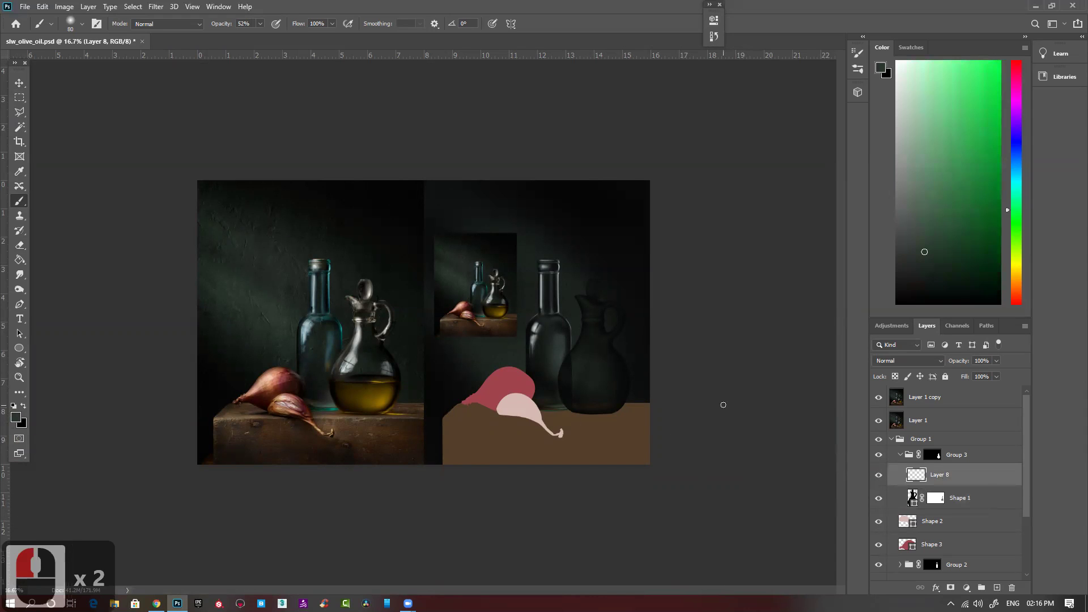
left_click(666, 398, "ctrl")
left_click(665, 399, "ctrl")
left_click_drag(666, 399, 517, 394)
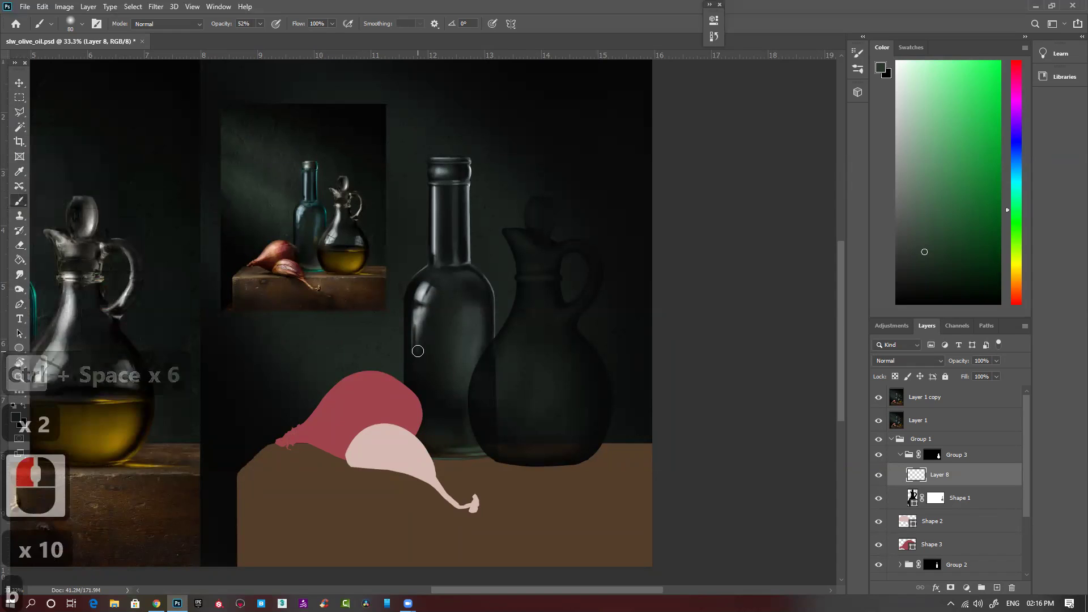
key("d")
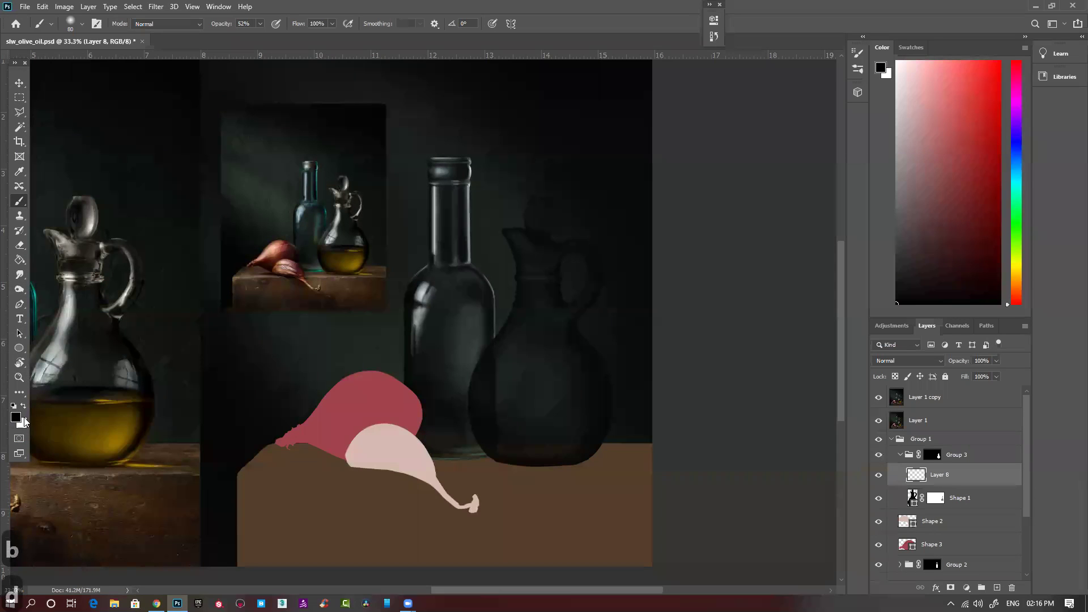
key("x")
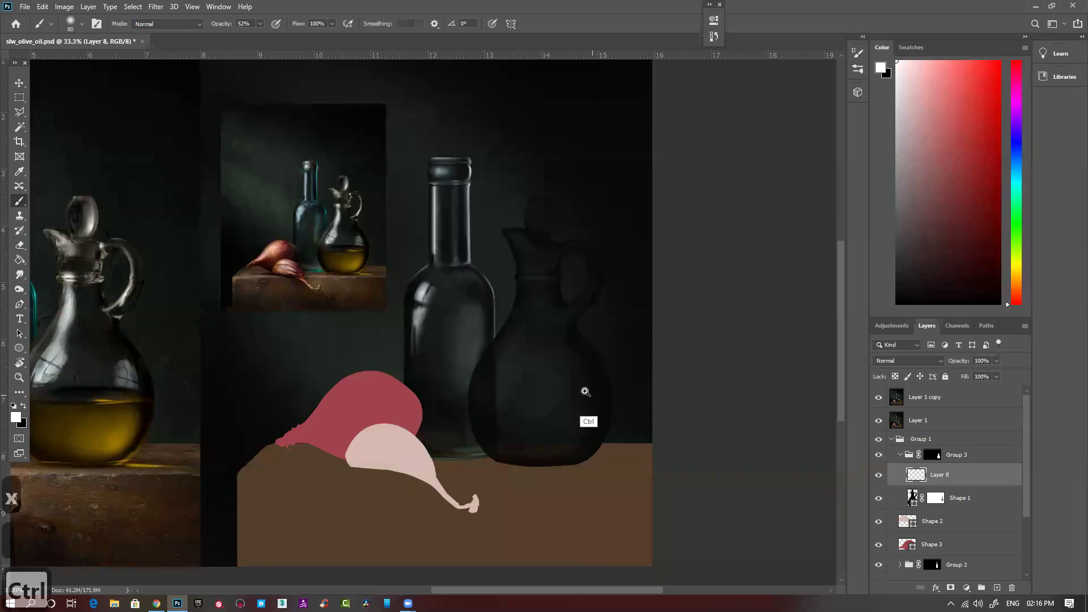
Paint a small white highlight along the upper-left edge of the pitcher's stopper, using the brush at 30 and 20 px.
scroll(586, 391, "up", 1)
left_click_drag(706, 386, 749, 434)
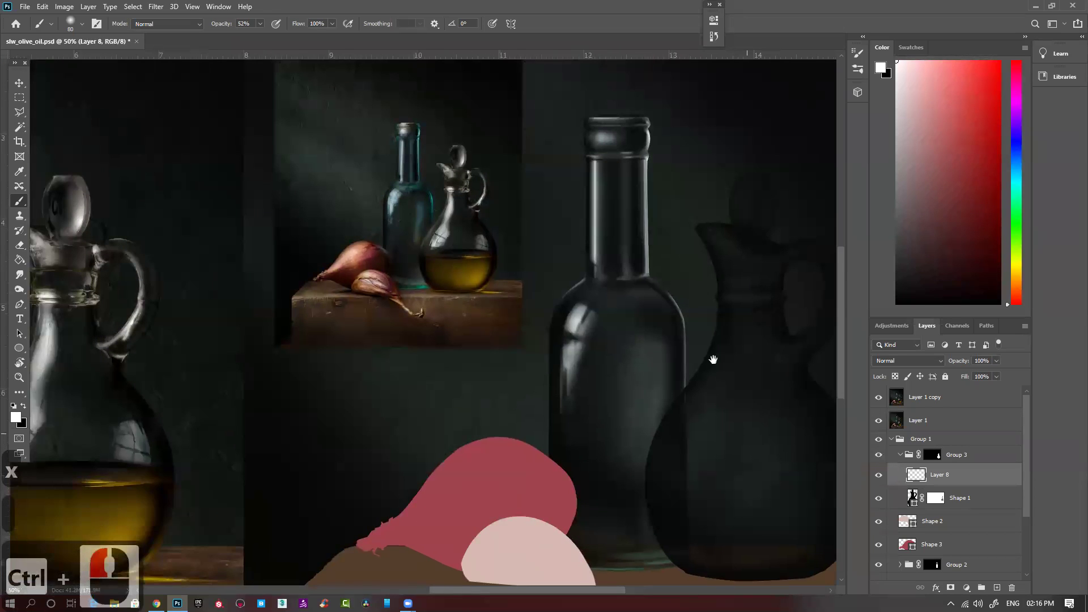
left_click_drag(708, 348, 577, 391)
left_click(635, 328, "ctrl")
left_click_drag(628, 328, 649, 375)
key("bracketleft")
key("bracketleft")
key("bracketleft")
key("bracketleft")
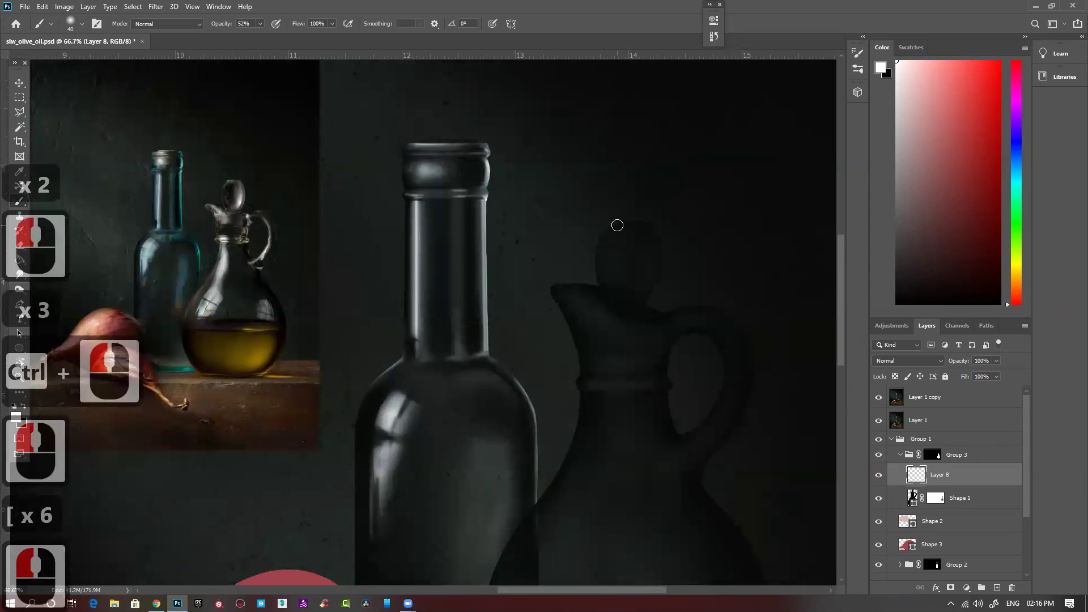
key("bracketright")
key("bracketright")
key("bracketleft")
key("bracketleft")
key("bracketleft")
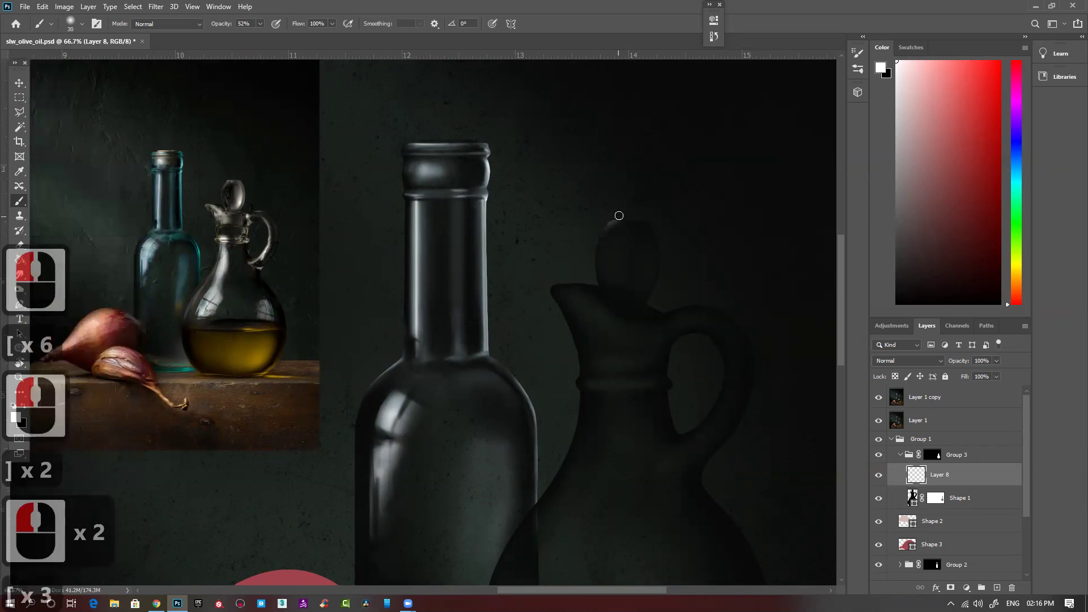
left_click(609, 223)
key("bracketleft")
key("bracketleft")
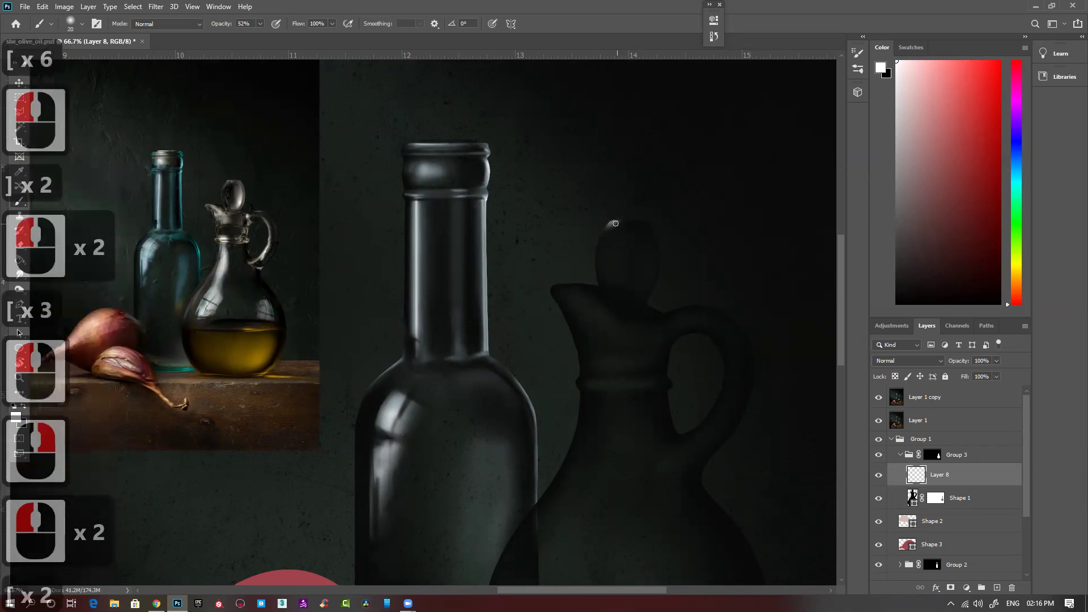
left_click(615, 222)
left_click(617, 222)
left_click(624, 223)
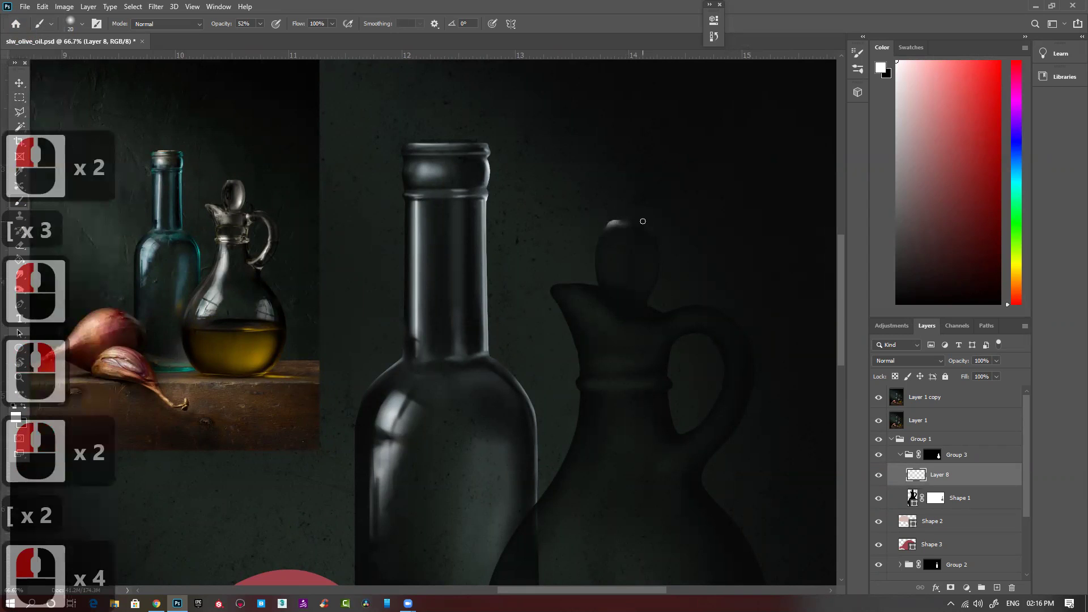
Trace a soft white rim highlight from the stopper's top down its right edge, enlarging the brush for the lower part.
mouse_move(638, 222)
left_mouse_down()
mouse_move(671, 260)
mouse_move(653, 224)
mouse_move(669, 287)
mouse_move(668, 242)
mouse_move(658, 225)
mouse_move(663, 286)
left_mouse_up()
key("bracketright")
key("bracketright")
key("bracketright")
key("bracketright")
left_click_drag(661, 243, 652, 302)
left_click_drag(658, 291, 652, 300)
left_click_drag(659, 290, 656, 300)
Extend the rim highlight around the stopper's lower-right edge to its base with a fine brush.
key("bracketleft")
key("bracketleft")
key("bracketleft")
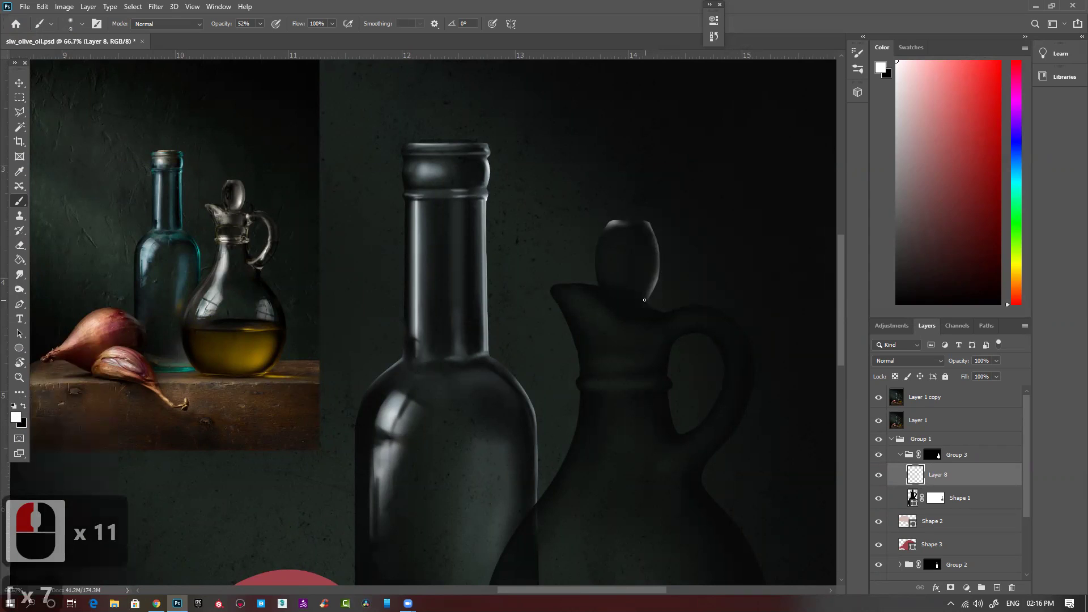
left_click_drag(654, 296, 648, 304)
left_click_drag(653, 297, 645, 303)
key("bracketright")
key("bracketright")
key("bracketleft")
key("bracketleft")
key("bracketleft")
left_click(645, 303)
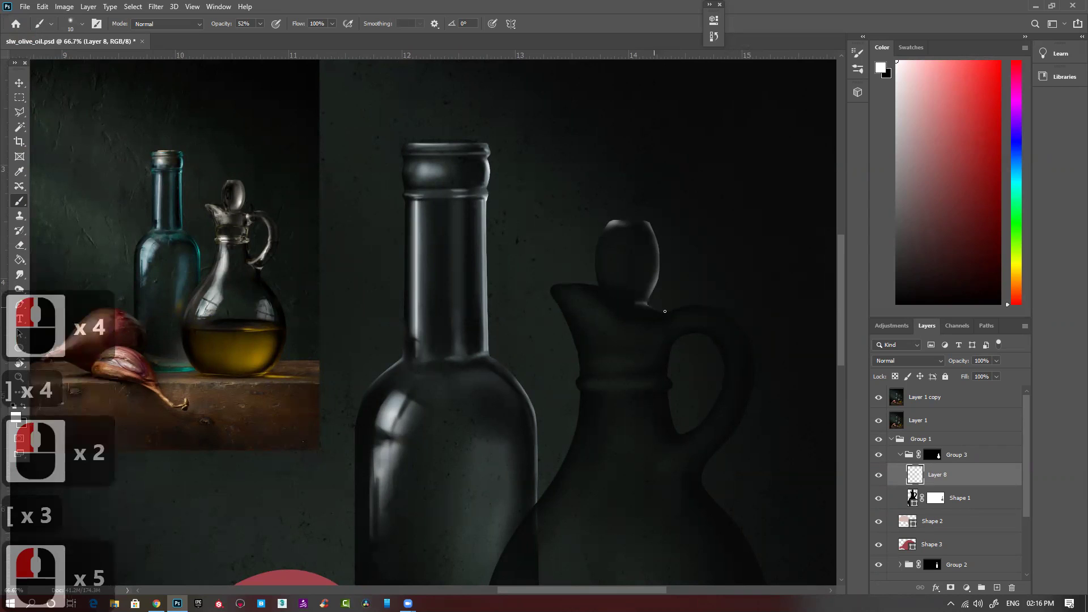
Paint a thin 10 px highlight line inside the stopper, parallel to its right edge.
key("bracketright")
key("bracketright")
key("bracketright")
key("bracketleft")
key("bracketleft")
key("bracketleft")
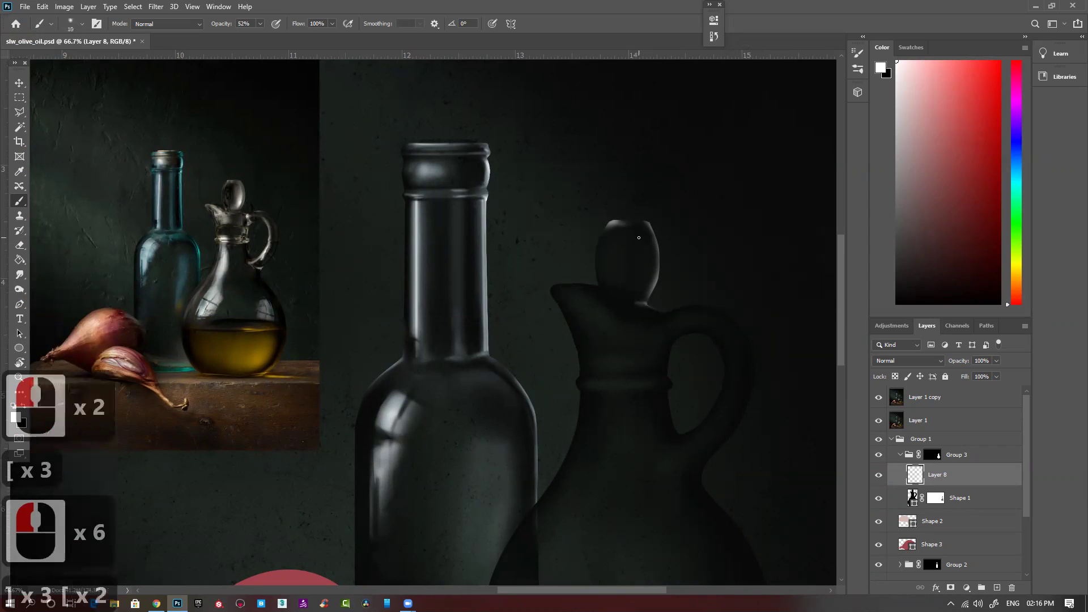
mouse_move(638, 224)
left_mouse_down()
mouse_move(650, 247)
mouse_move(639, 274)
left_mouse_up()
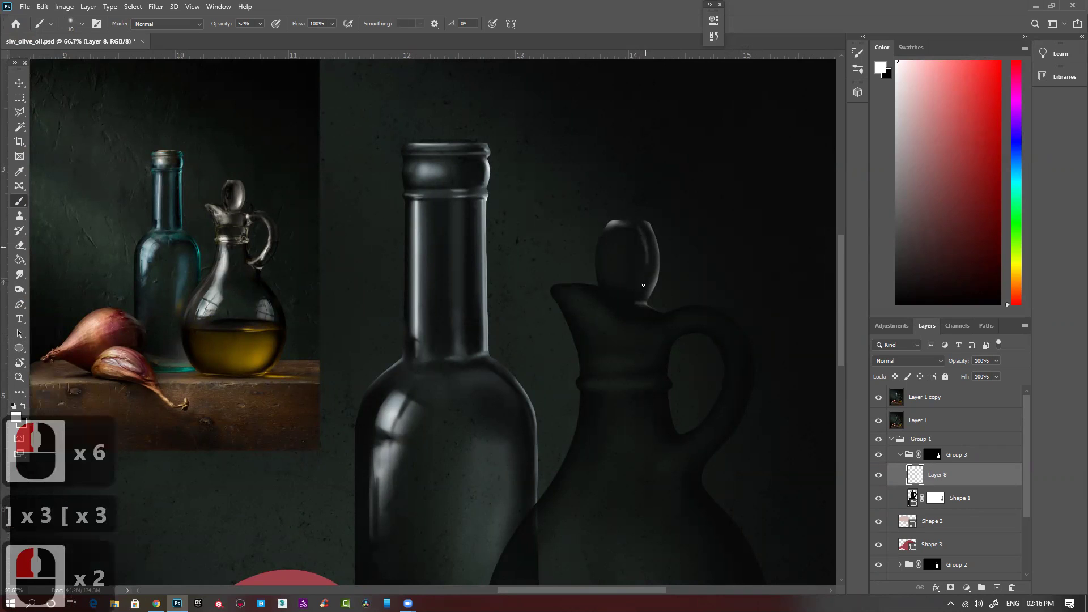
Build up a soft 25 px glow along the stopper's inner right side, curving down towards its base.
key("bracketright")
key("bracketright")
key("bracketright")
key("bracketright")
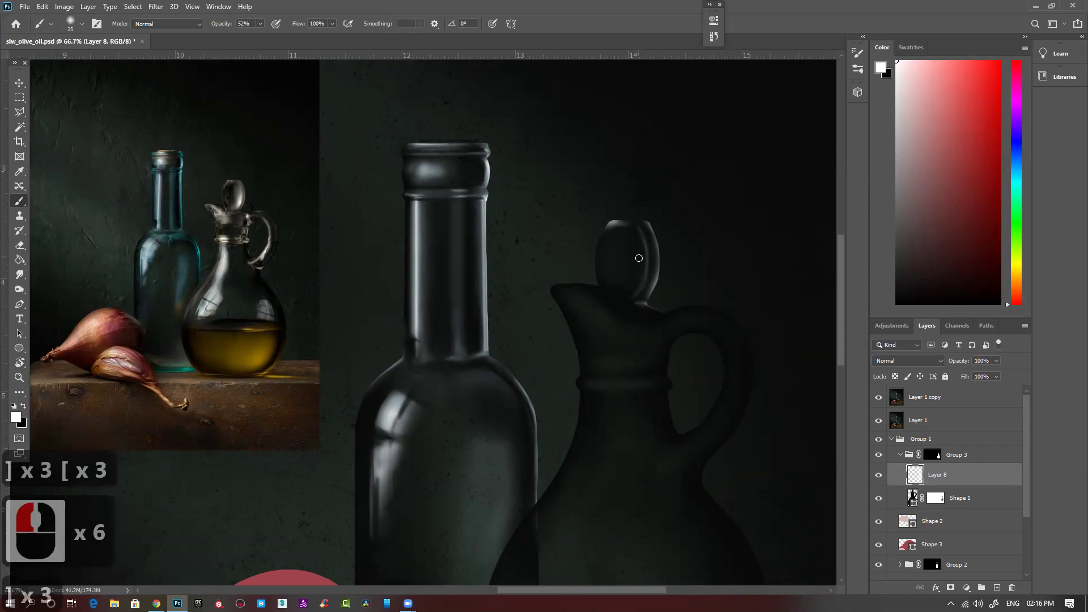
left_click(642, 256)
left_click(641, 257)
mouse_move(642, 262)
left_mouse_down()
mouse_move(644, 253)
mouse_move(640, 277)
left_mouse_up()
mouse_move(641, 266)
left_mouse_down()
mouse_move(627, 297)
mouse_move(638, 287)
left_mouse_up()
left_click_drag(646, 261, 623, 296)
left_click_drag(634, 281, 620, 292)
left_click_drag(635, 281, 624, 293)
left_click_drag(639, 266, 621, 292)
mouse_move(643, 250)
left_mouse_down()
mouse_move(643, 240)
mouse_move(644, 273)
left_mouse_up()
Brighten the stopper's upper-right corner and its base, enlarging the brush to 40 px.
left_click_drag(636, 228, 650, 223)
key("bracketright")
key("bracketright")
left_click_drag(650, 224, 646, 236)
key("bracketright")
left_click(646, 290)
left_click(636, 300)
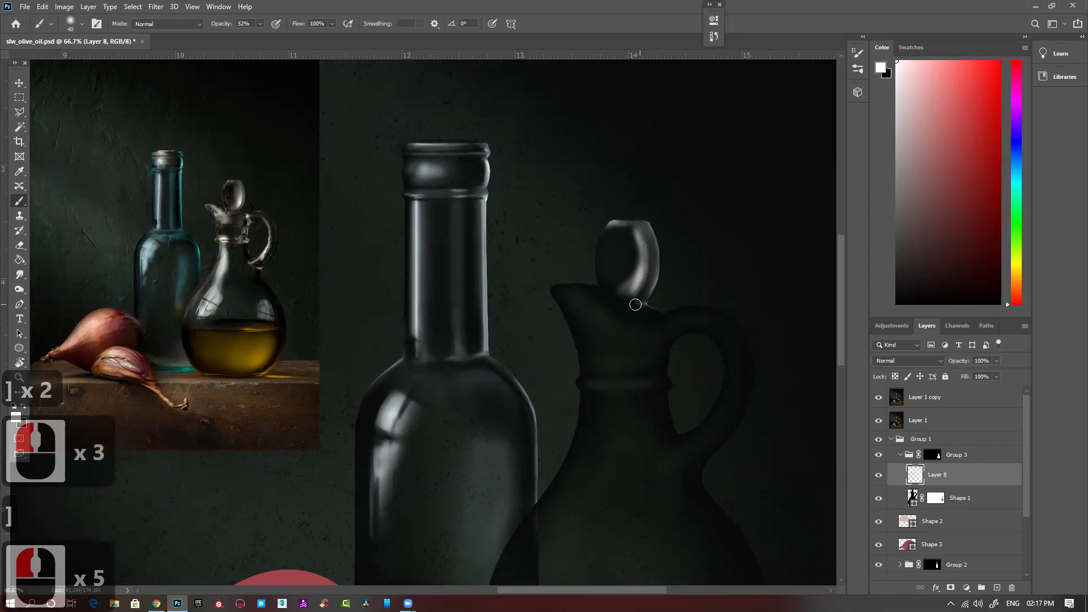
Add soft 40 px reflections along the stopper's left side and around its centre, leaving a dark core.
mouse_move(631, 231)
left_mouse_down()
mouse_move(639, 255)
mouse_move(616, 283)
left_mouse_up()
left_click(624, 283)
mouse_move(607, 219)
left_mouse_down()
mouse_move(594, 243)
mouse_move(617, 225)
mouse_move(602, 262)
mouse_move(607, 281)
mouse_move(611, 256)
mouse_move(622, 285)
left_mouse_up()
left_click(617, 225)
left_click(612, 236)
left_click(608, 277)
mouse_move(619, 231)
left_mouse_down()
mouse_move(615, 271)
mouse_move(624, 245)
left_mouse_up()
left_click(617, 269)
left_click(607, 258)
left_click(606, 260)
left_click(597, 276)
left_click(596, 277)
Brush soft 40 px highlights from the spout's tip down across the front of the pitcher's upper neck.
left_click(550, 287)
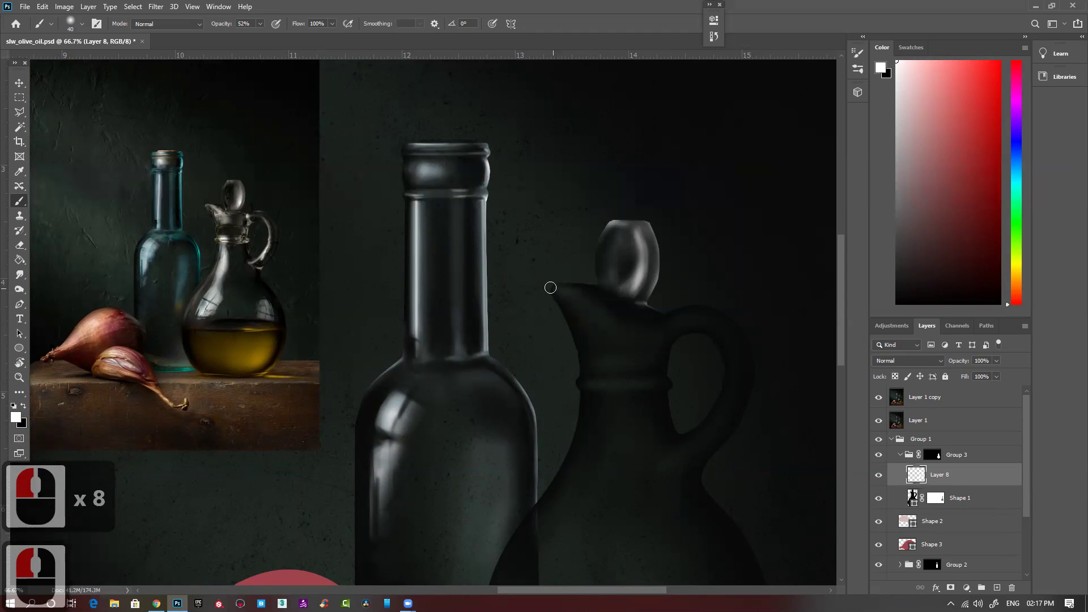
left_click(559, 291)
left_click(555, 289)
mouse_move(559, 291)
left_mouse_down()
mouse_move(643, 348)
mouse_move(613, 344)
mouse_move(605, 319)
mouse_move(622, 335)
left_mouse_up()
left_click(567, 292)
left_click_drag(615, 331, 640, 333)
mouse_move(622, 334)
left_mouse_down()
mouse_move(656, 335)
mouse_move(612, 342)
mouse_move(604, 361)
mouse_move(611, 350)
left_mouse_up()
left_click_drag(609, 350, 646, 348)
left_click_drag(607, 348, 656, 341)
Paint a small curved reflection on the left side of the upper neck below the spout, refining it with smaller brushes.
left_click_drag(585, 321, 590, 331)
left_click_drag(587, 325, 594, 333)
mouse_move(590, 324)
left_mouse_down()
mouse_move(605, 349)
mouse_move(584, 328)
left_mouse_up()
key("bracketleft")
key("bracketleft")
key("bracketleft")
key("bracketleft")
key("bracketleft")
left_click_drag(584, 322, 587, 321)
key("bracketright")
key("bracketright")
left_click(587, 319)
Dab a bright 10 px highlight just inside the spout's tip.
key("bracketleft")
key("bracketleft")
key("bracketleft")
left_click(567, 295)
left_click(568, 293)
left_click(568, 293)
left_click(569, 292)
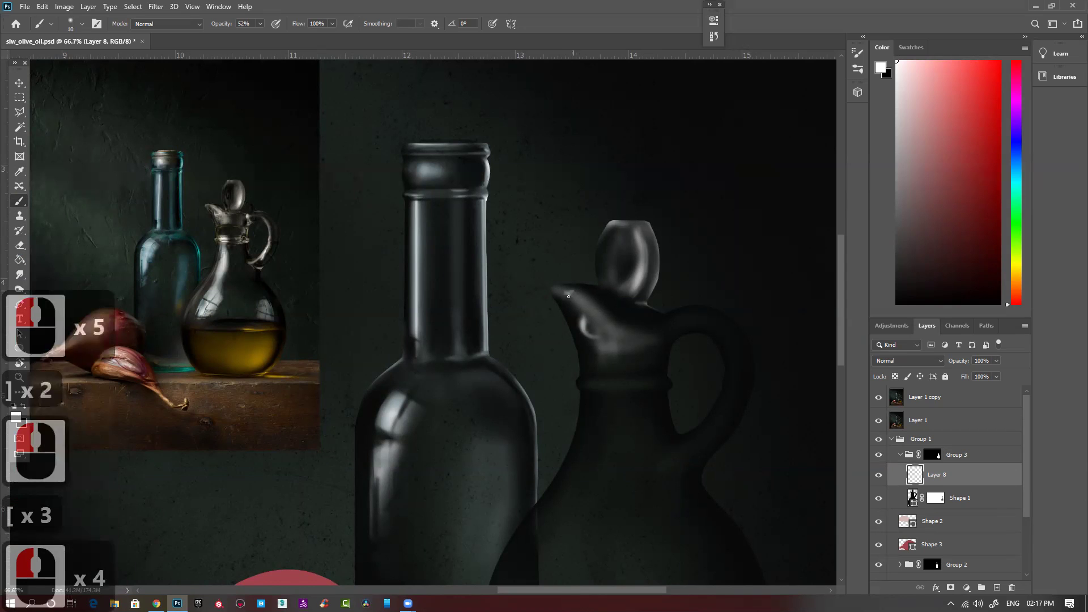
left_click(570, 293)
Enlarge the brush up to 25 px and spread the spout highlight softly down from the tip.
key("bracketright")
left_click(582, 298)
left_click(578, 296)
key("bracketright")
key("bracketright")
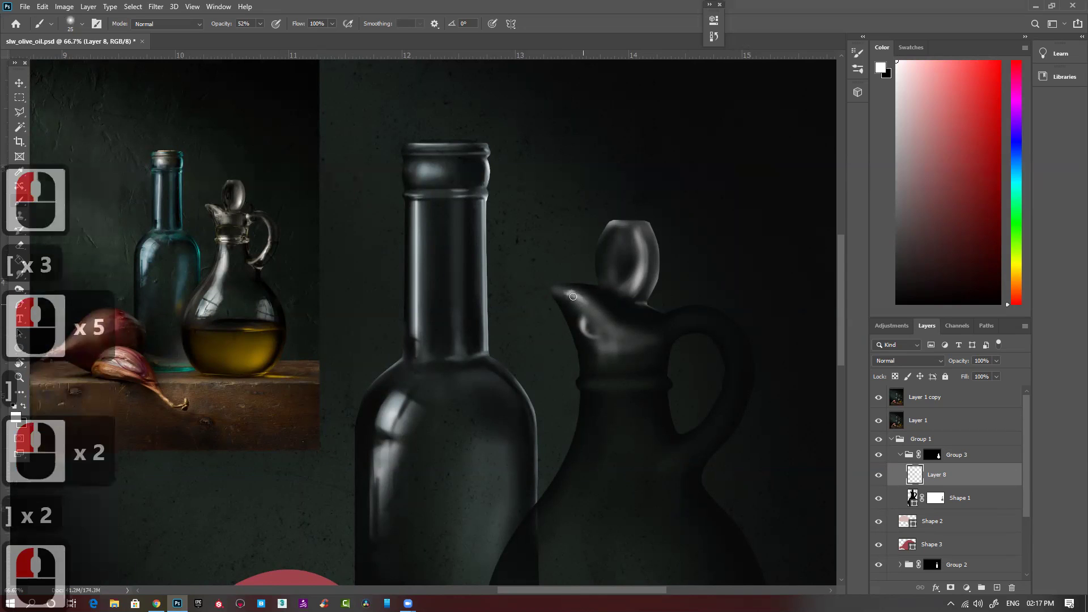
left_click(573, 295)
left_click(573, 297)
left_click(571, 293)
left_click(575, 297)
left_click(576, 297)
Reduce the brush to 10 px and dab a fine highlight along the upper rim of the spout's tip.
key("bracketleft")
key("bracketleft")
key("bracketleft")
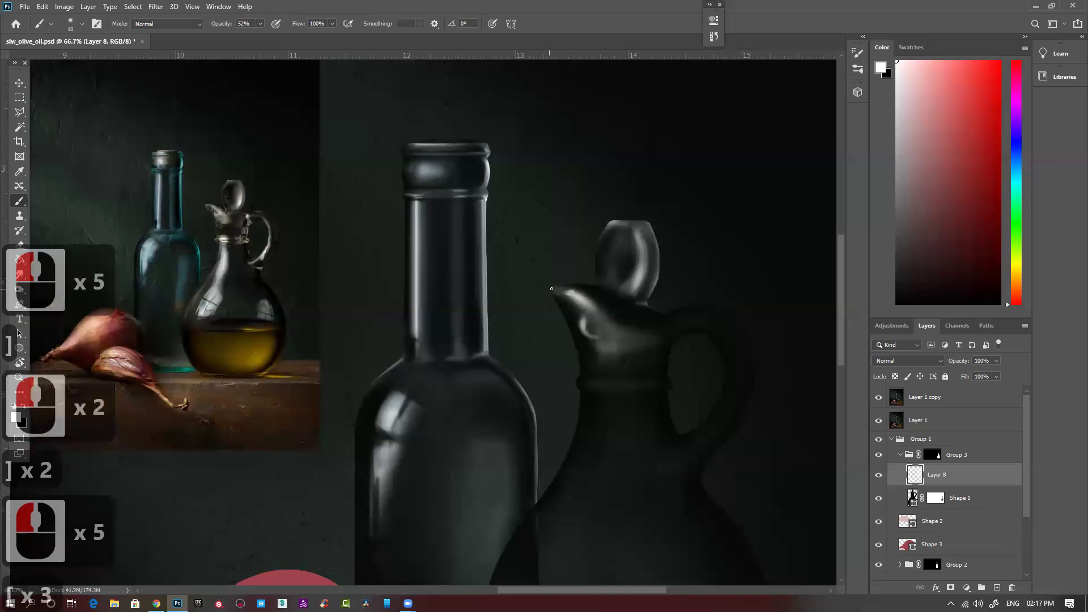
left_click(561, 287)
left_click(560, 286)
left_click(559, 287)
left_click(559, 287)
left_click(557, 286)
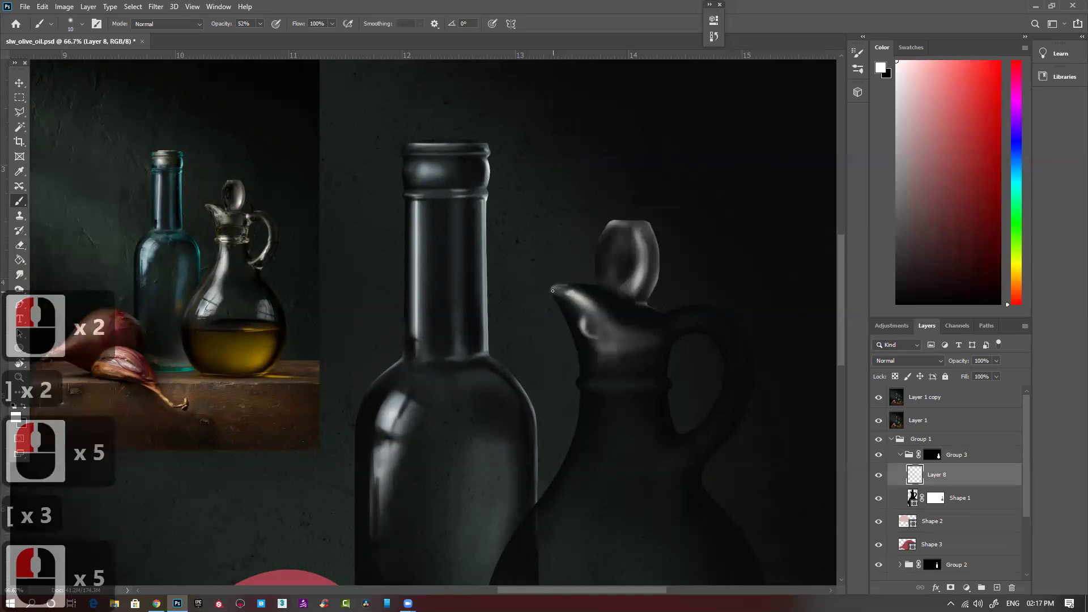
Brighten the upper rim of the spout's tip with 10 px dabs, and blend them inward with a 25 px brush.
left_click(558, 286)
left_click(556, 285)
left_click(556, 286)
left_click(556, 286)
key("bracketright")
key("bracketright")
key("bracketright")
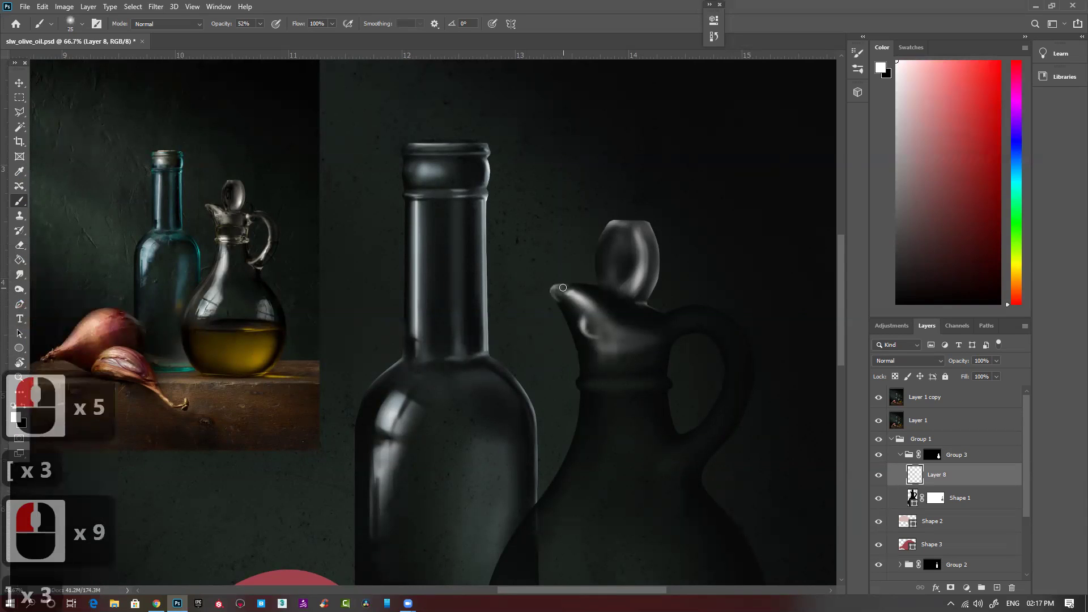
left_click(564, 289)
left_click(566, 289)
left_click(566, 289)
left_click(588, 315)
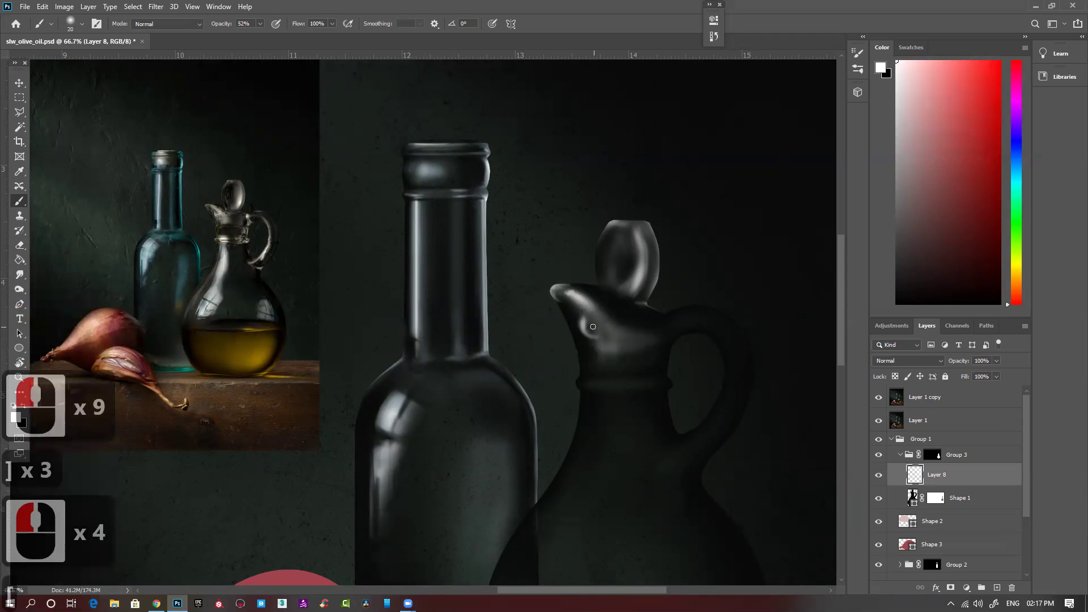
Reduce the brush to 15 px and dab a highlight along the underside of the spout's lip.
key("bracketleft")
left_click(568, 311)
left_click(566, 308)
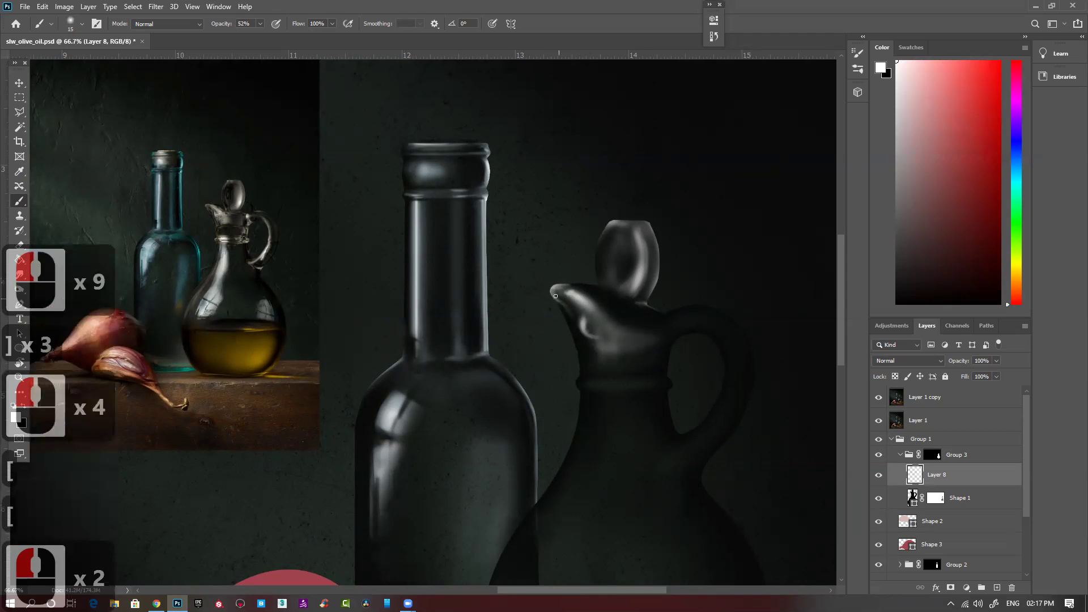
left_click(558, 299)
Extend the curved reflection down the left side of the pitcher's upper neck with short 15 px strokes.
left_click(594, 370)
left_click_drag(584, 332, 592, 345)
left_click_drag(591, 340, 593, 352)
Enlarge the brush and paint a soft highlight low on the neck, just above the collar ring.
key("bracketright")
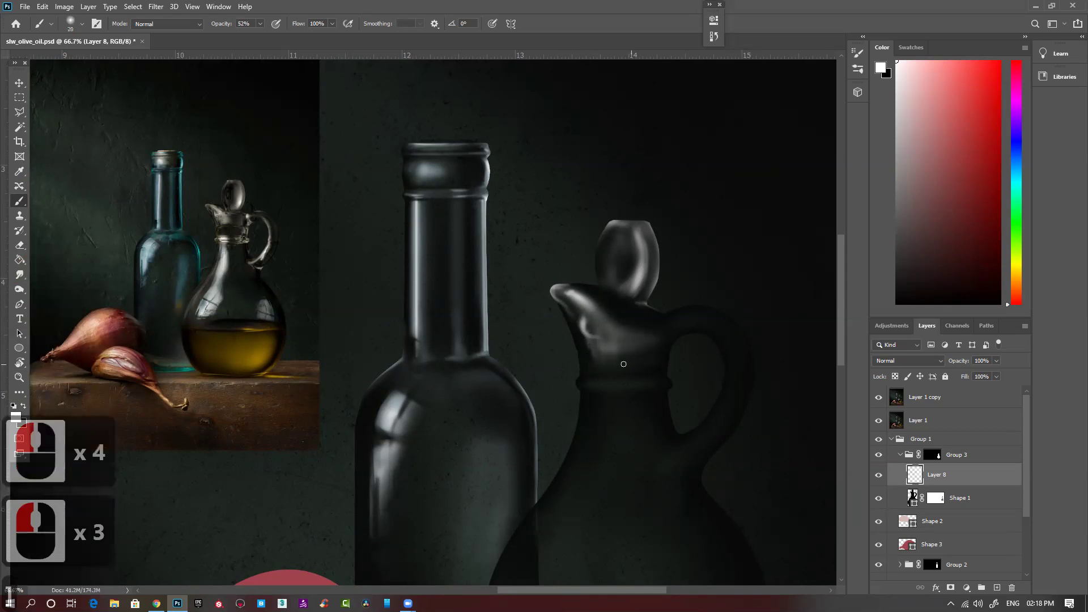
key("bracketright")
key("bracketright")
left_click(614, 364)
left_click(614, 364)
left_click_drag(615, 364, 623, 364)
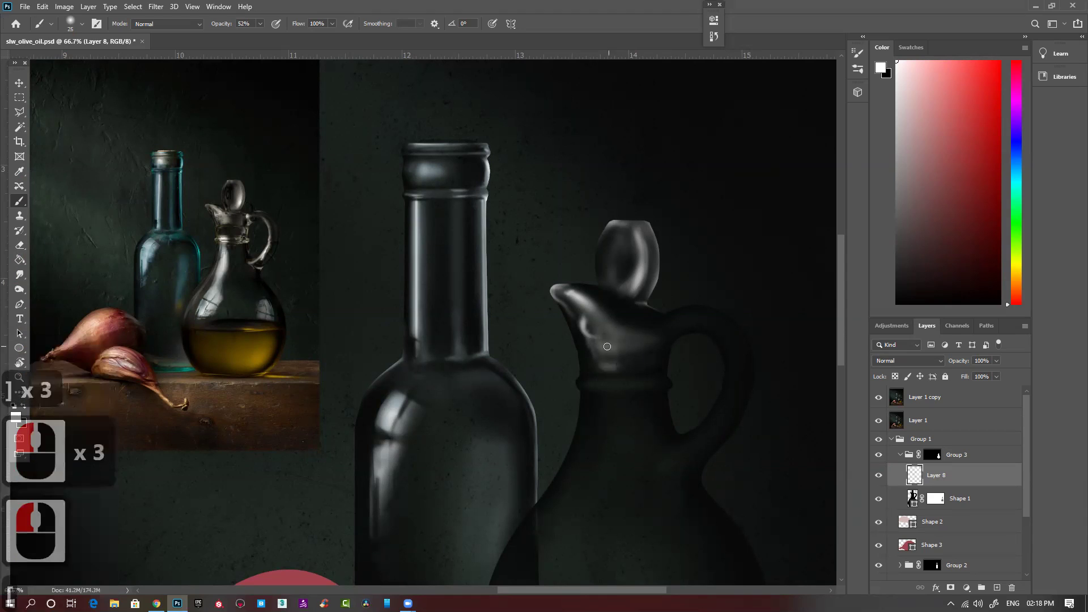
Reduce the brush and dab a thin horizontal highlight across the middle of the upper neck.
key("bracketleft")
key("bracketleft")
key("bracketleft")
left_click(621, 343)
left_click(621, 344)
left_click(621, 343)
left_click(624, 343)
left_click(632, 344)
left_click(640, 343)
left_click(647, 343)
left_click(652, 342)
left_click(651, 342)
left_click(650, 341)
left_click(649, 341)
left_click(647, 341)
left_click(647, 339)
Enlarge the brush to 30 px and soften the reflections across the upper neck and up its left side.
key("bracketright")
key("bracketright")
key("bracketright")
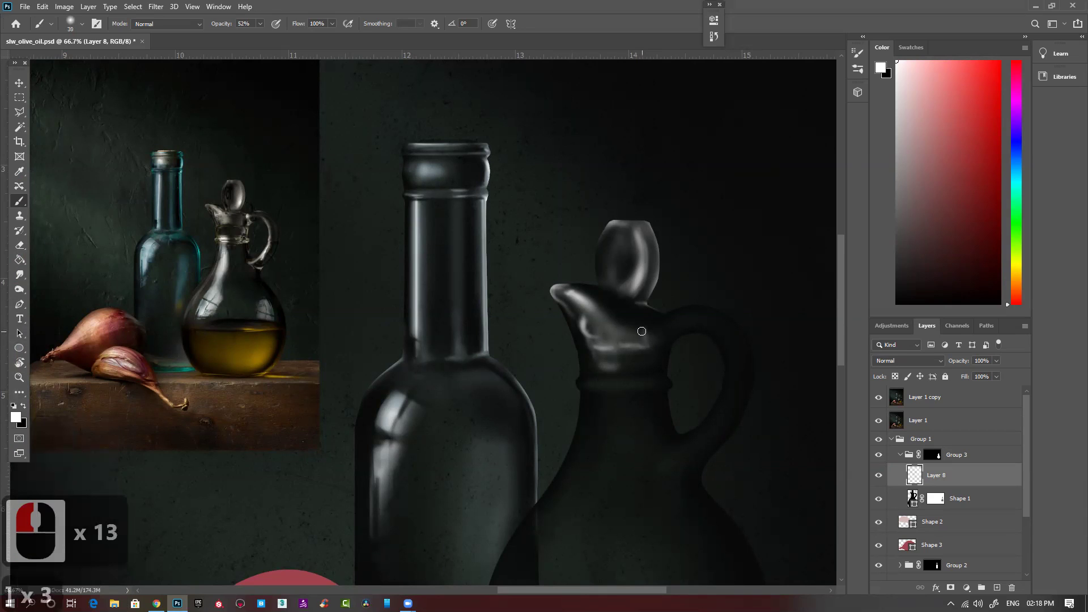
left_click_drag(622, 338, 592, 338)
left_click_drag(592, 337, 587, 321)
left_click(587, 320)
left_click(576, 307)
left_click(587, 322)
left_click(642, 325)
Reduce the brush to 15 px and dab bright highlights where the handle's upper end joins the neck.
key("bracketleft")
key("bracketleft")
key("bracketleft")
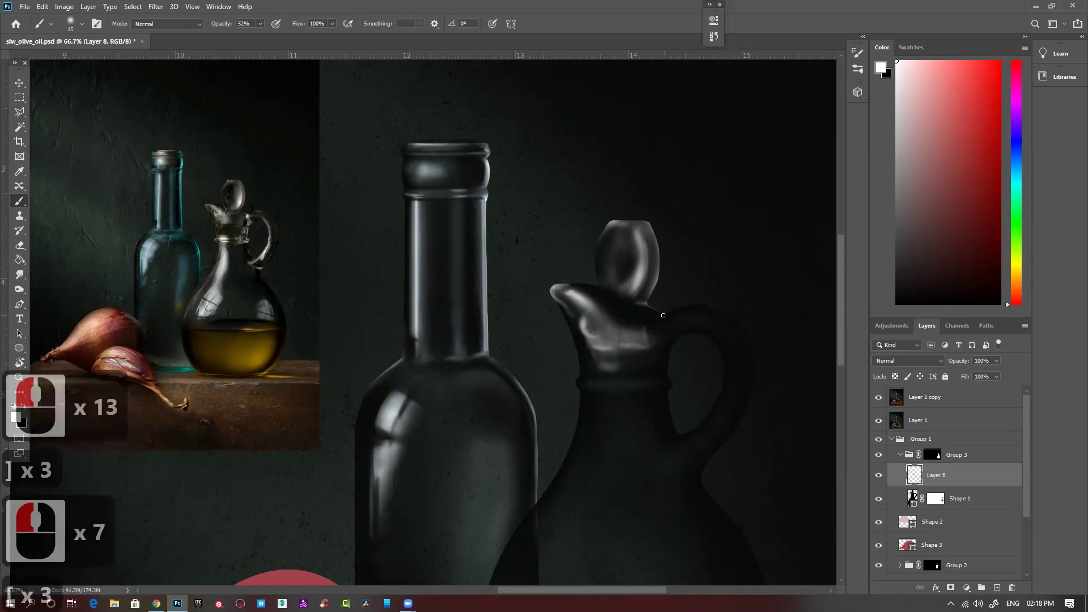
left_click(664, 318)
left_click(666, 315)
left_click(668, 313)
left_click(665, 317)
left_click(666, 321)
left_click(669, 327)
left_click(671, 334)
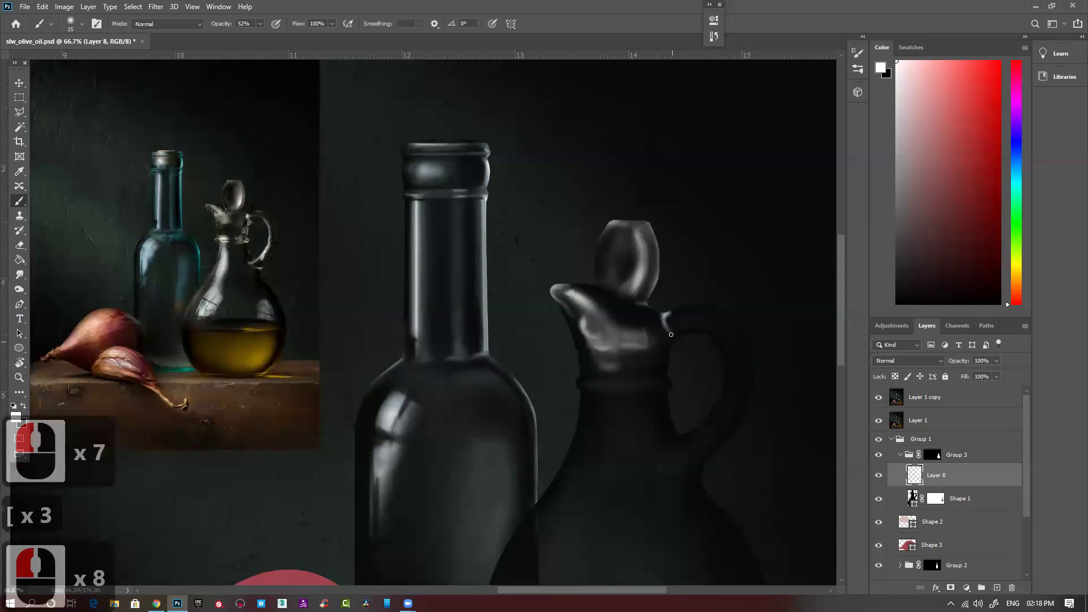
left_click(673, 350)
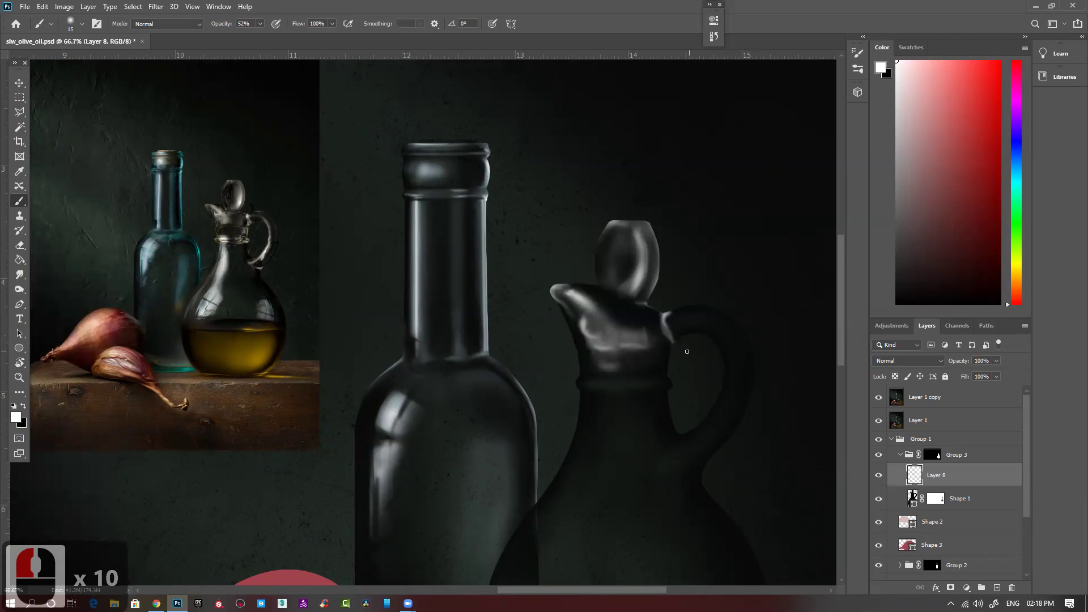
left_click(667, 341)
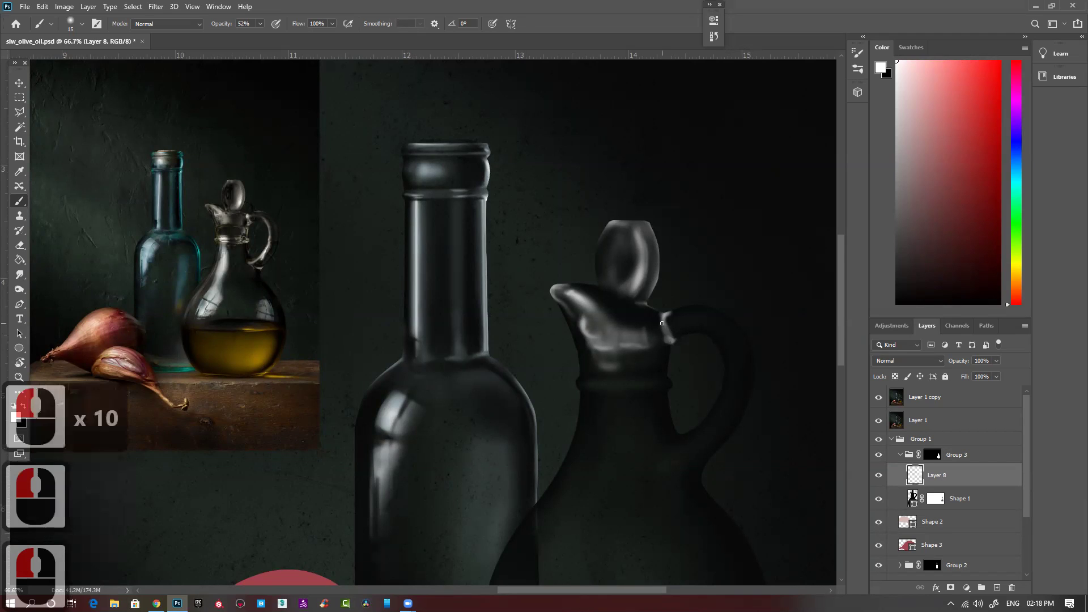
left_click(669, 340)
left_click(678, 337)
left_click(680, 342)
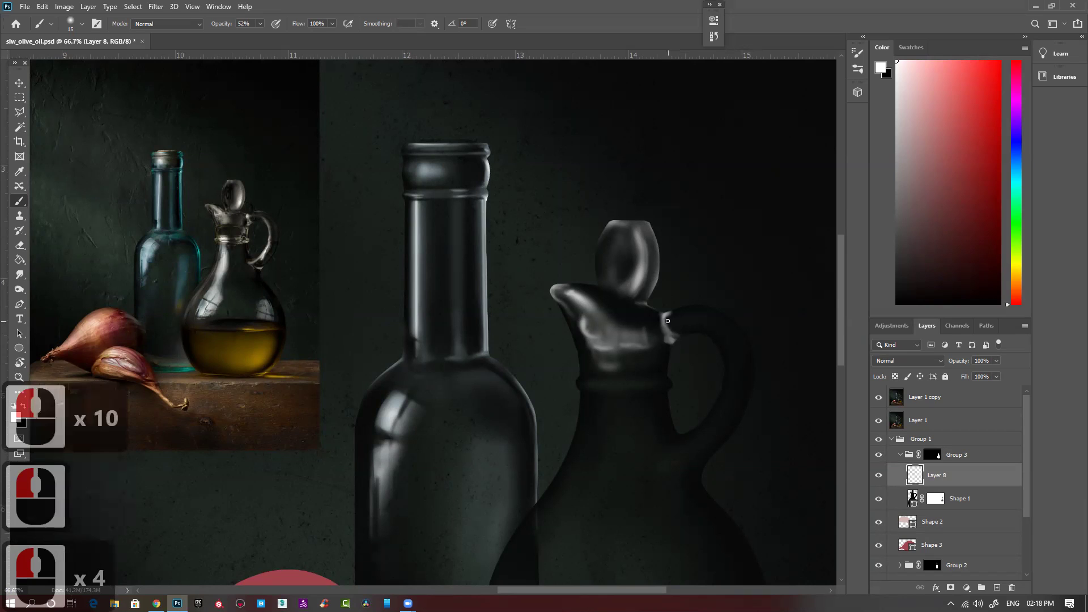
Refine the small reflections at the start of the handle, just beside the neck joint.
left_click(672, 318)
left_click(678, 327)
left_click(676, 330)
left_click(675, 333)
left_click(673, 334)
left_click(678, 318)
left_click(674, 315)
left_click(672, 319)
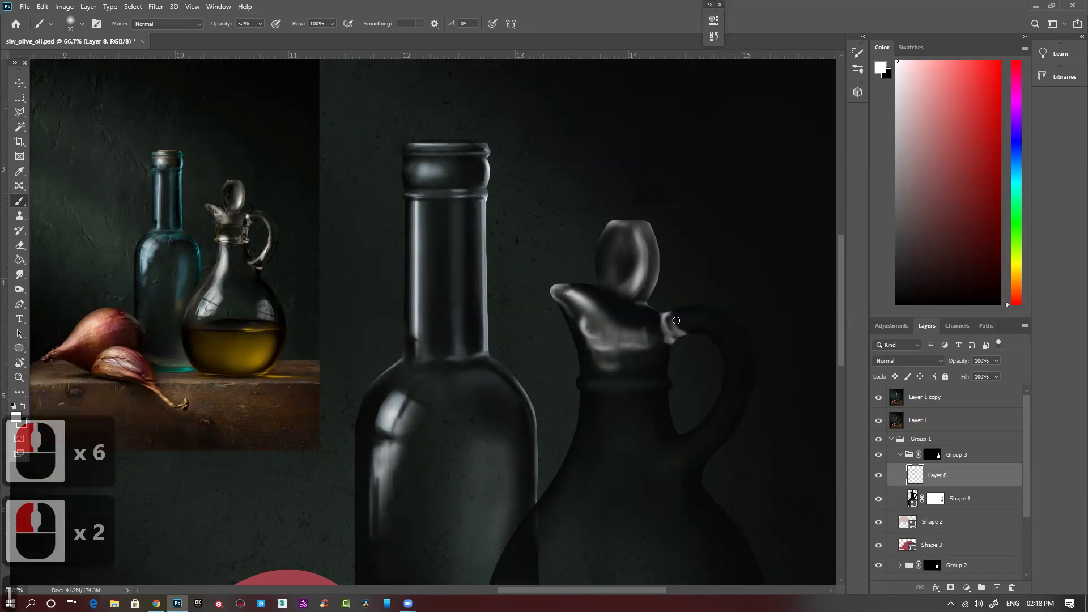
Enlarge the brush to 30 px and spread a soft highlight from the upper joint around the handle's inner curve.
key("bracketright")
key("bracketright")
key("bracketright")
left_click(668, 322)
left_click(672, 320)
left_click(668, 323)
left_click(694, 316)
left_click(698, 317)
left_click(729, 335)
left_click(727, 348)
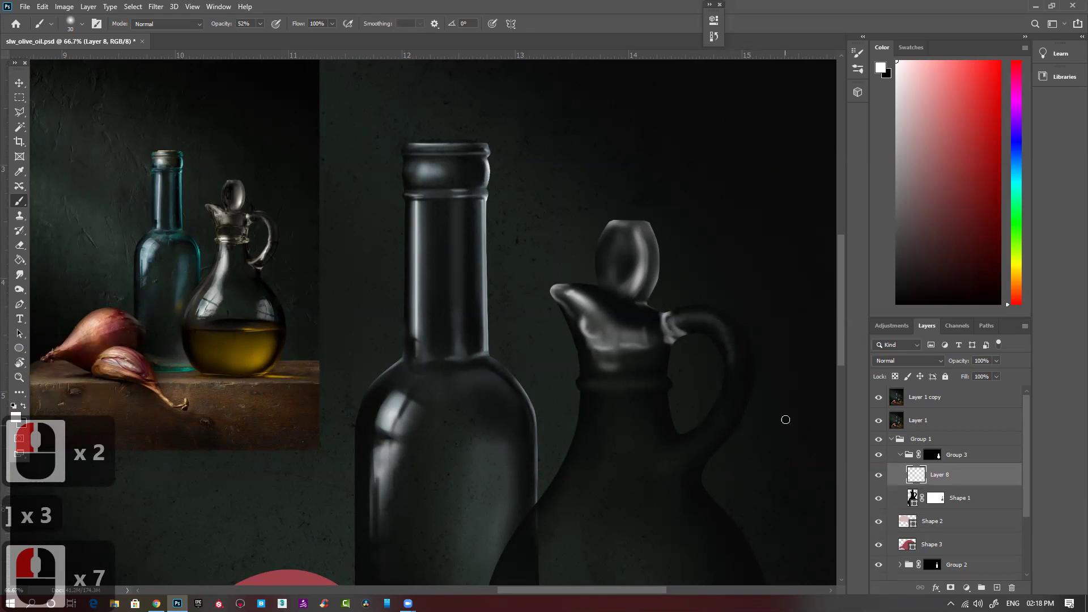
left_click(726, 365)
left_click(727, 359)
left_click(725, 363)
left_click(718, 398)
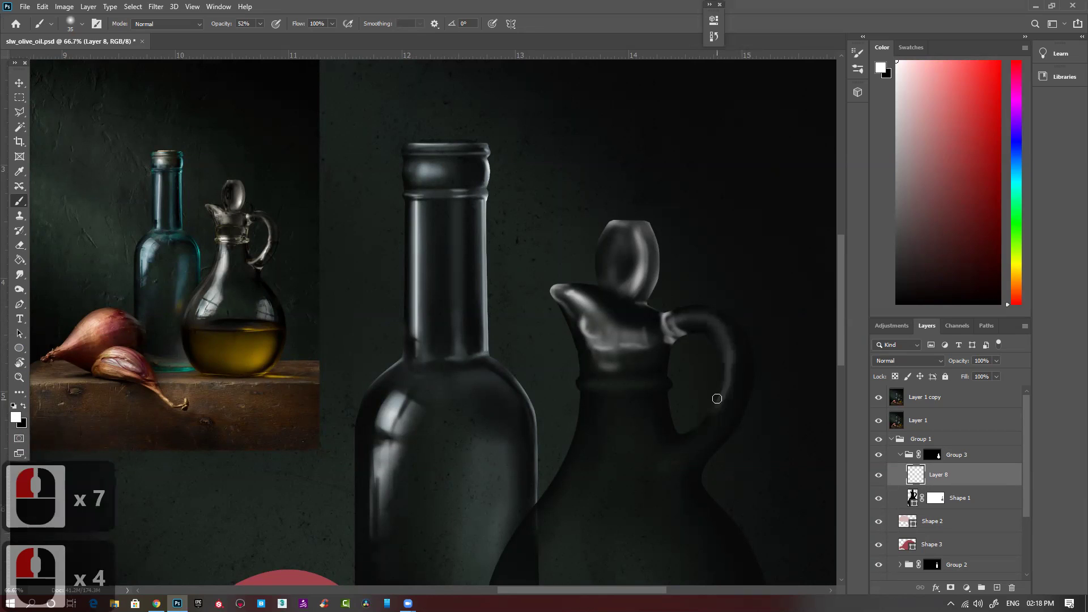
Continue the soft highlight down the handle's lower curve to the body with a larger brush, reducing it to 35 px.
key("bracketright")
key("bracketright")
key("bracketright")
left_click(709, 417)
left_click(704, 424)
key("bracketleft")
key("bracketleft")
left_click(715, 409)
left_click(689, 440)
left_click(683, 445)
left_click(686, 446)
Reduce the brush to 25 px and brighten the handle's lower joint and the curve leading up from it.
key("bracketleft")
key("bracketleft")
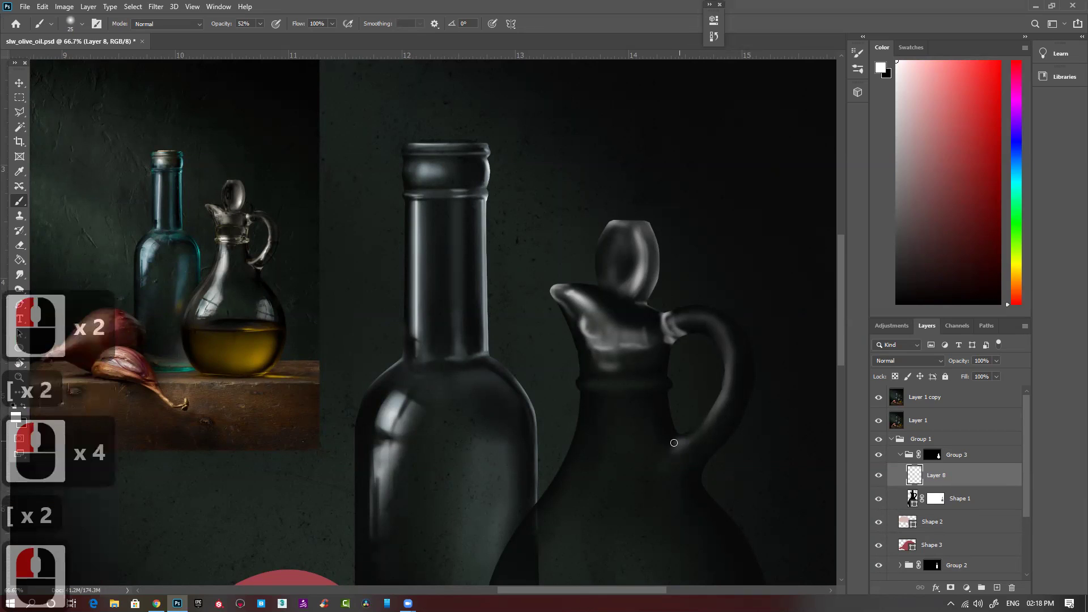
left_click(680, 443)
left_click(679, 445)
left_click(678, 445)
left_click(678, 446)
left_click(695, 434)
left_click(708, 419)
left_click(720, 403)
Reduce the brush to 20 px and build a bright narrow highlight along the handle's lower curve.
key("bracketleft")
key("bracketleft")
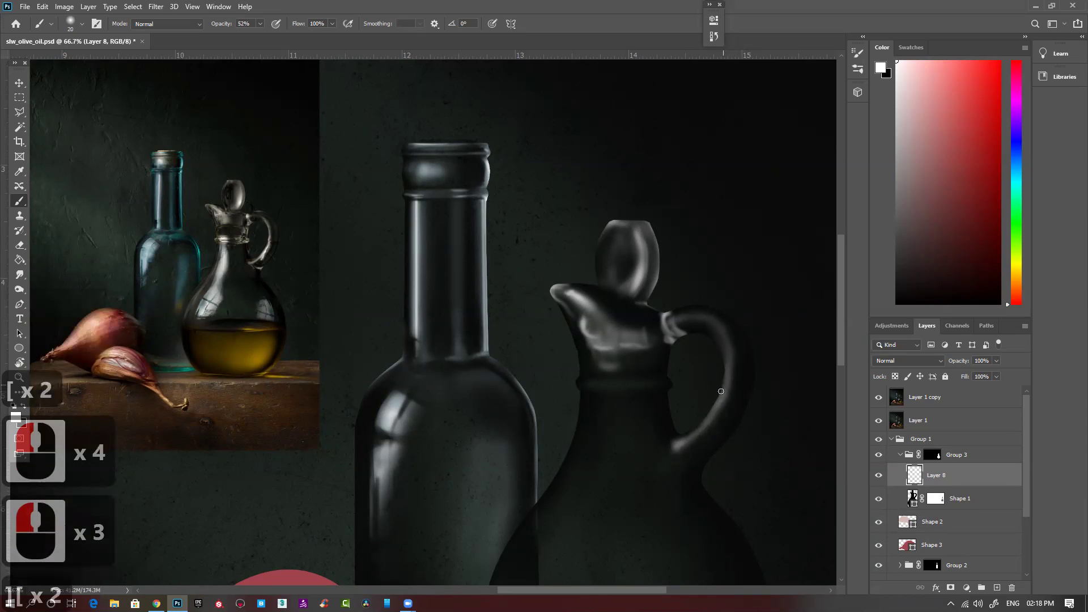
left_click(721, 394)
left_click(719, 402)
left_click(716, 409)
left_click(712, 418)
left_click(704, 434)
left_click(715, 414)
left_click(713, 419)
left_click(703, 436)
left_click(708, 425)
left_click(704, 435)
left_click(712, 418)
Dab a narrow 20 px highlight along the inner edge of the handle's upper and middle curve.
left_click(717, 368)
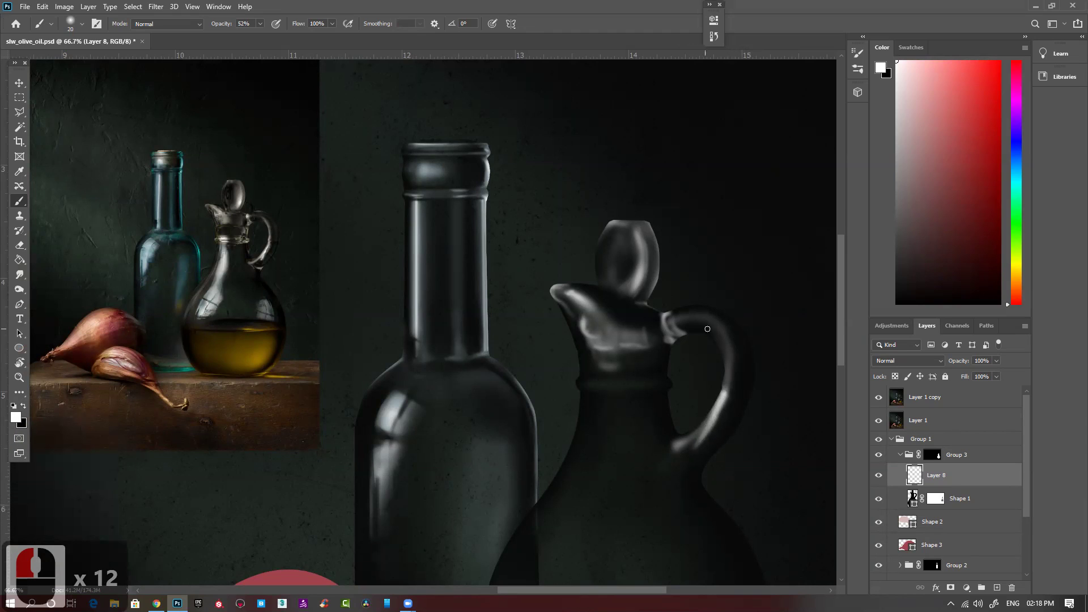
left_click(717, 337)
left_click(724, 380)
left_click(724, 391)
left_click(725, 355)
left_click(728, 371)
left_click(714, 341)
Brighten the handle's upper joint and carry the 20 px highlight along the top of its arch.
left_click(664, 326)
left_click(664, 327)
left_click(665, 322)
left_click(672, 322)
left_click(684, 318)
left_click(709, 321)
left_click(701, 320)
left_click(716, 327)
Paint a faint edge highlight along the outer top rim of the handle.
left_click(695, 296)
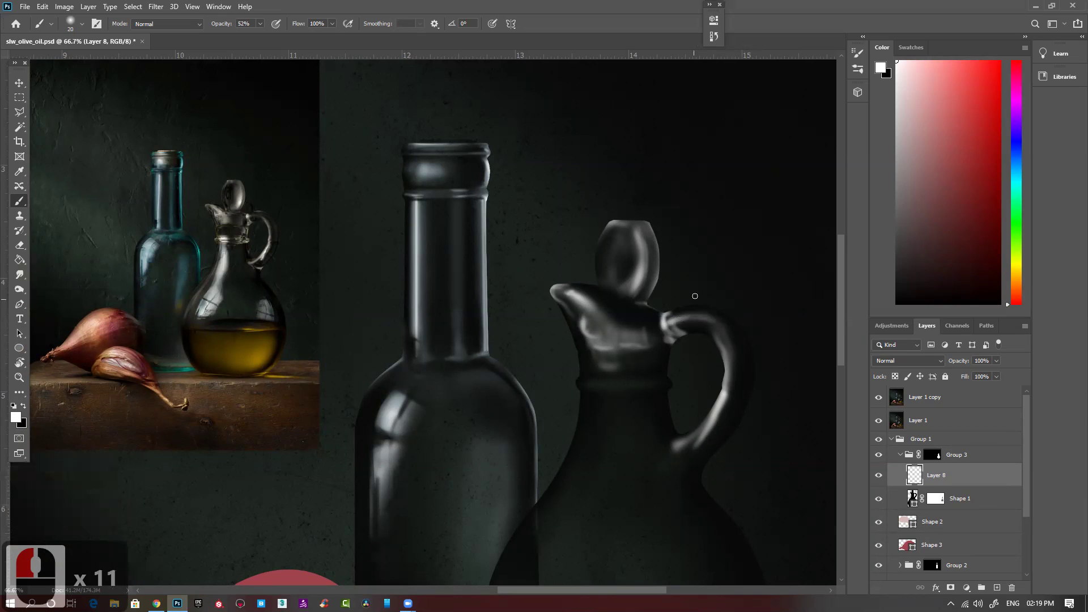
left_click(710, 301)
left_click(697, 305)
left_click(693, 301)
left_click(693, 301)
left_click(703, 303)
Enlarge the brush to 35 px and add a soft rim light down the handle's outer edge to its base.
key("bracketright")
key("bracketright")
key("bracketright")
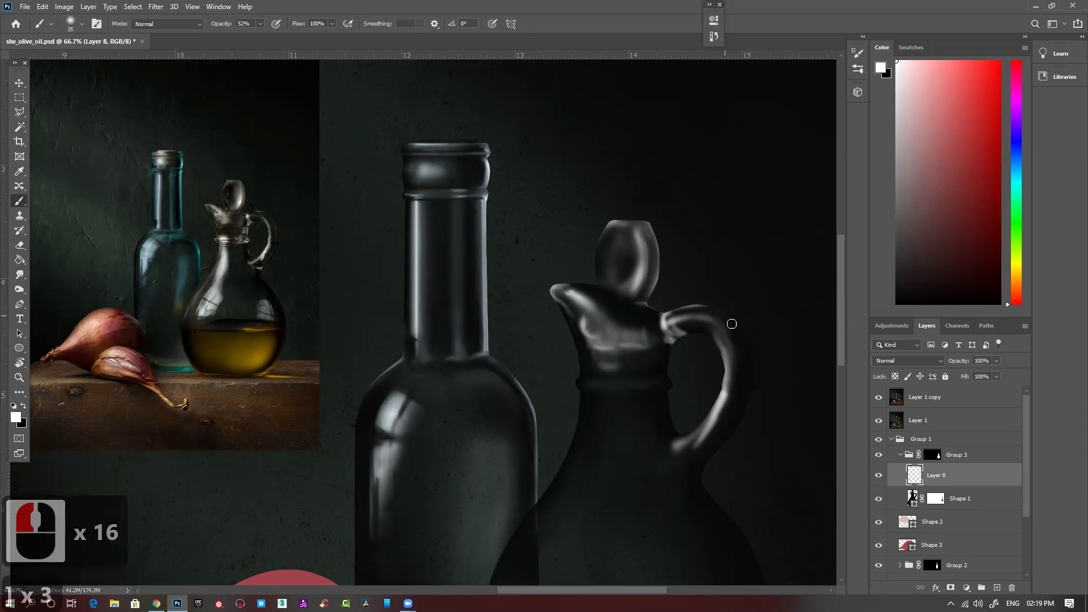
left_click(743, 389)
left_click(736, 403)
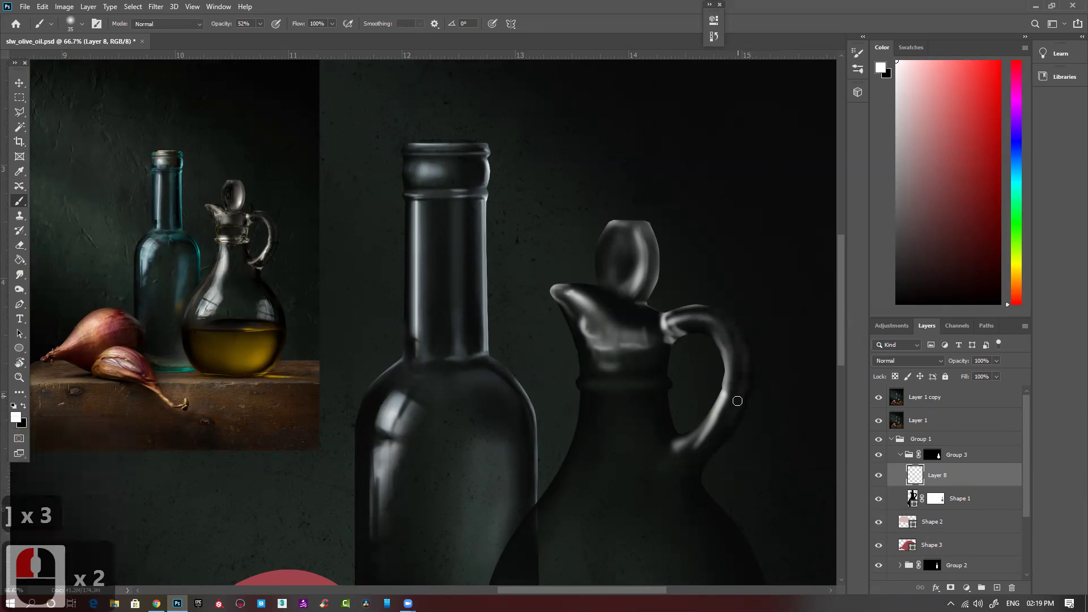
left_click(708, 449)
left_click(703, 462)
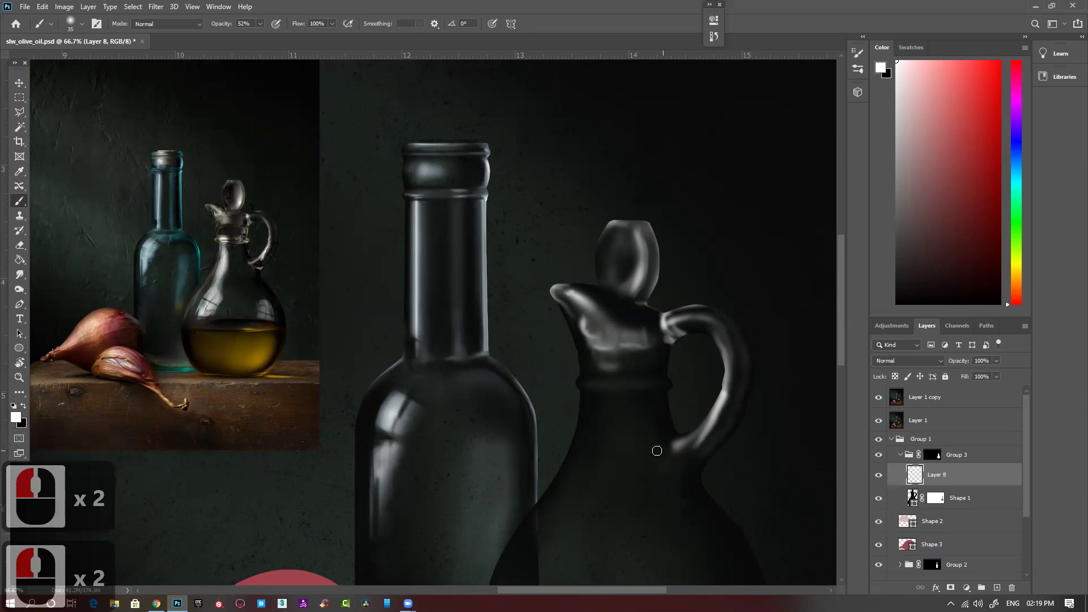
Reduce the brush to 9 px and dab a small bright highlight under the handle's lower joint.
key("bracketleft")
key("bracketleft")
key("bracketleft")
key("bracketleft")
key("bracketleft")
key("bracketleft")
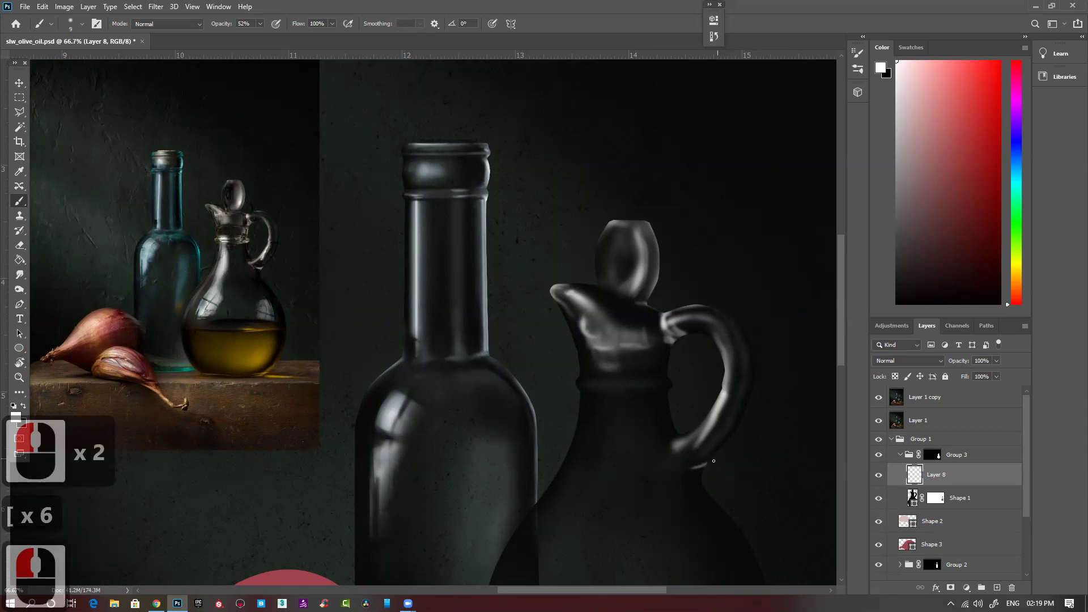
left_click(697, 465)
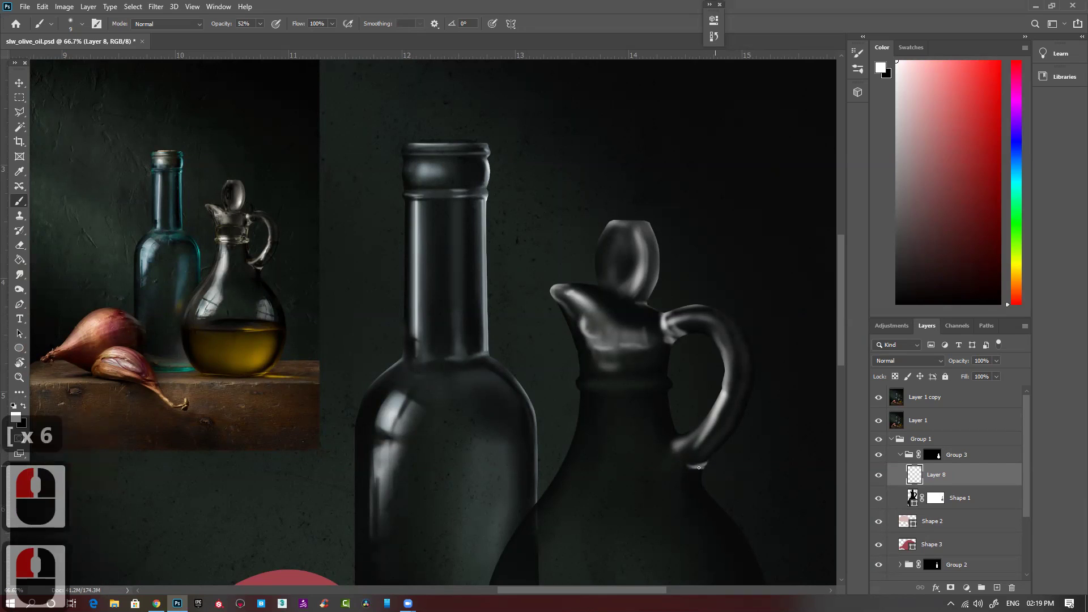
left_click(692, 468)
left_click(698, 467)
left_click(703, 466)
left_click(703, 467)
left_click(697, 466)
left_click(693, 466)
Enlarge the brush to 20 px and broaden the glint at the handle's lower tip.
key("bracketright")
key("bracketright")
key("bracketright")
left_click(693, 466)
left_click(698, 465)
left_click(703, 465)
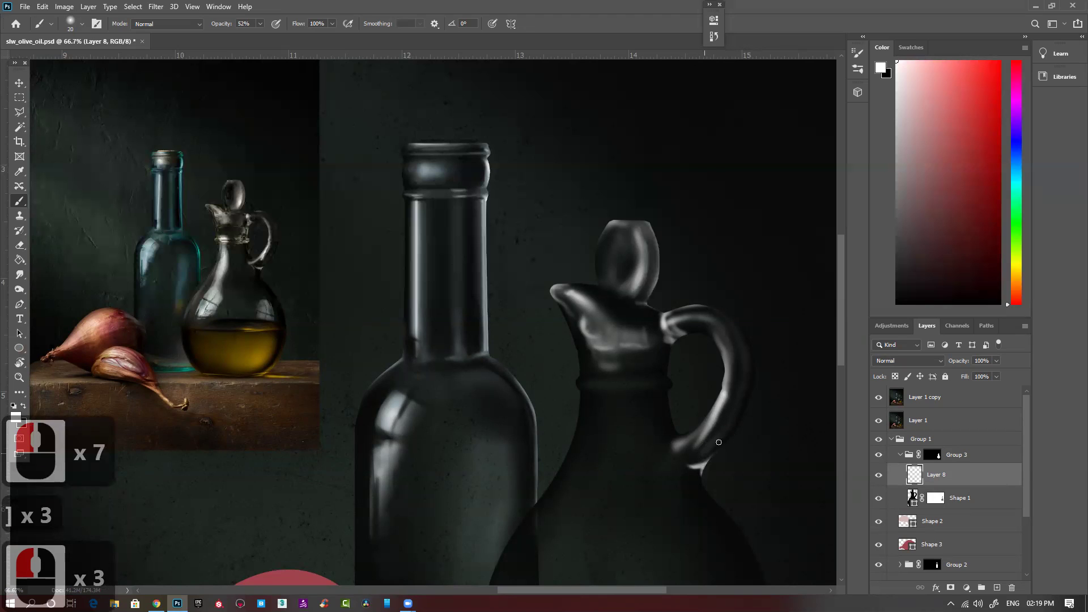
Work at 100% zoom with an 8 px brush and outline the spout-side edge of the pitcher's neck band.
left_click(608, 385)
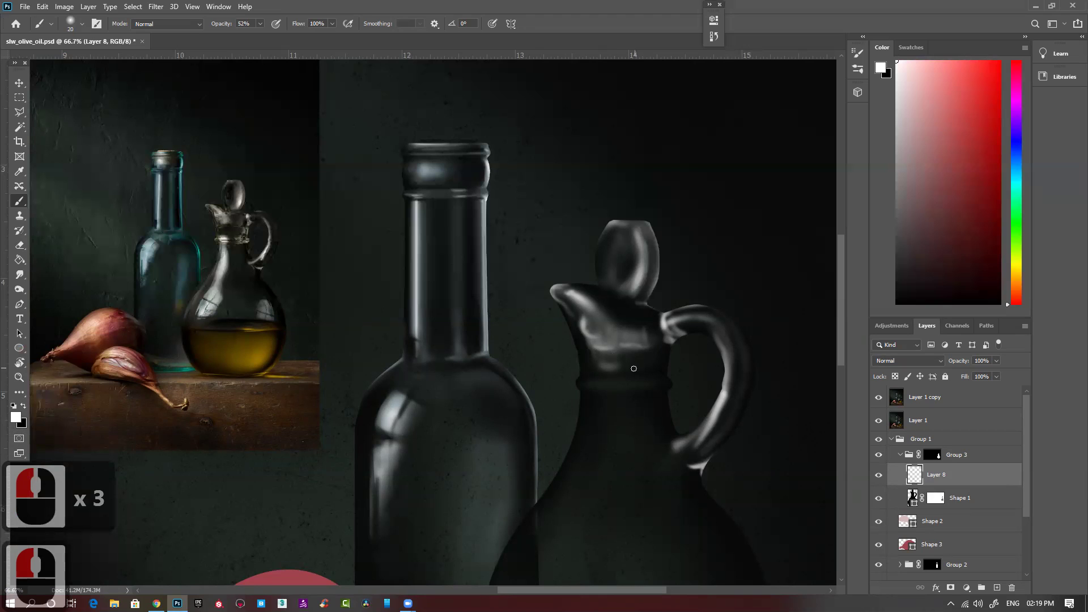
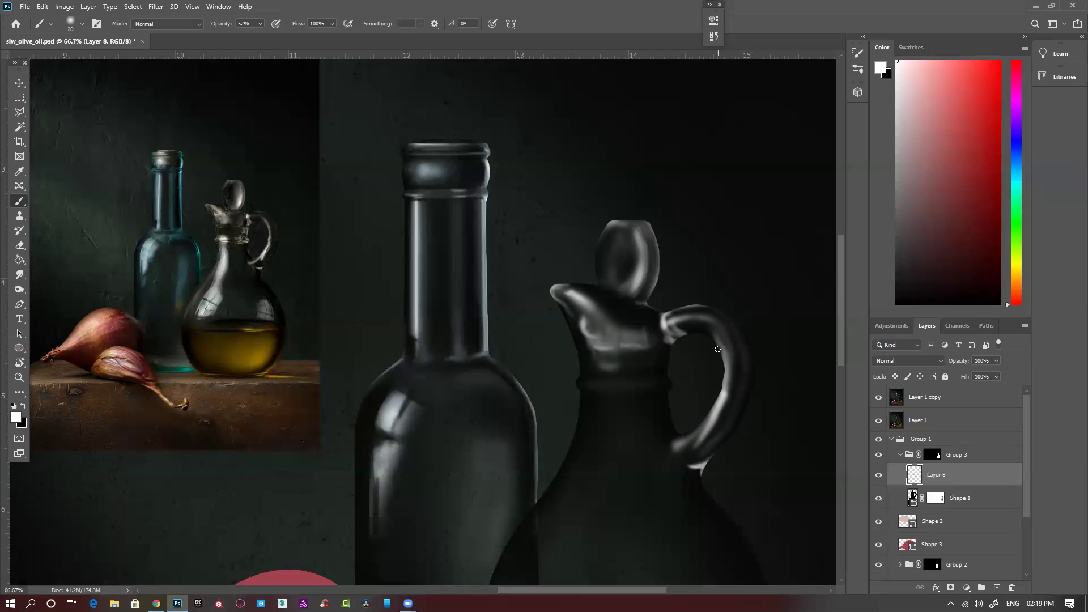
left_click(605, 380, "ctrl")
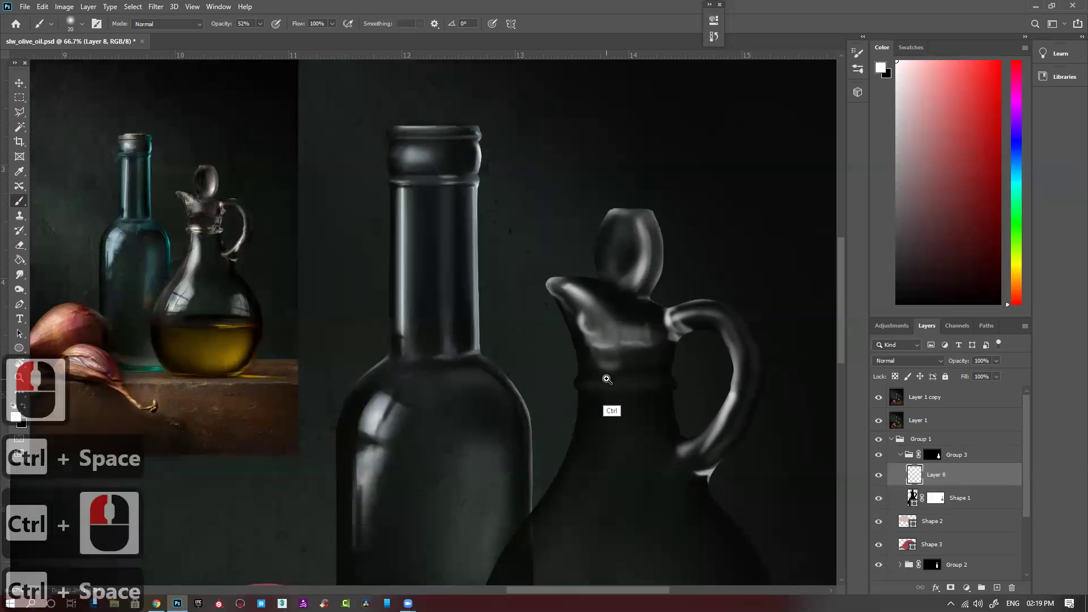
left_click_drag(576, 408, 693, 408)
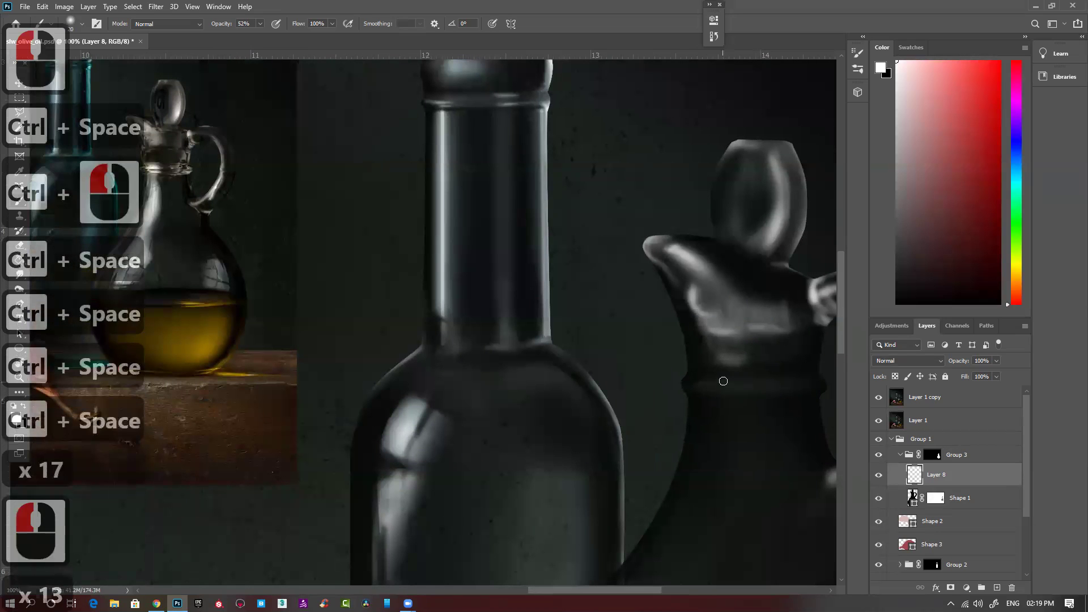
key("bracketleft")
key("bracketleft")
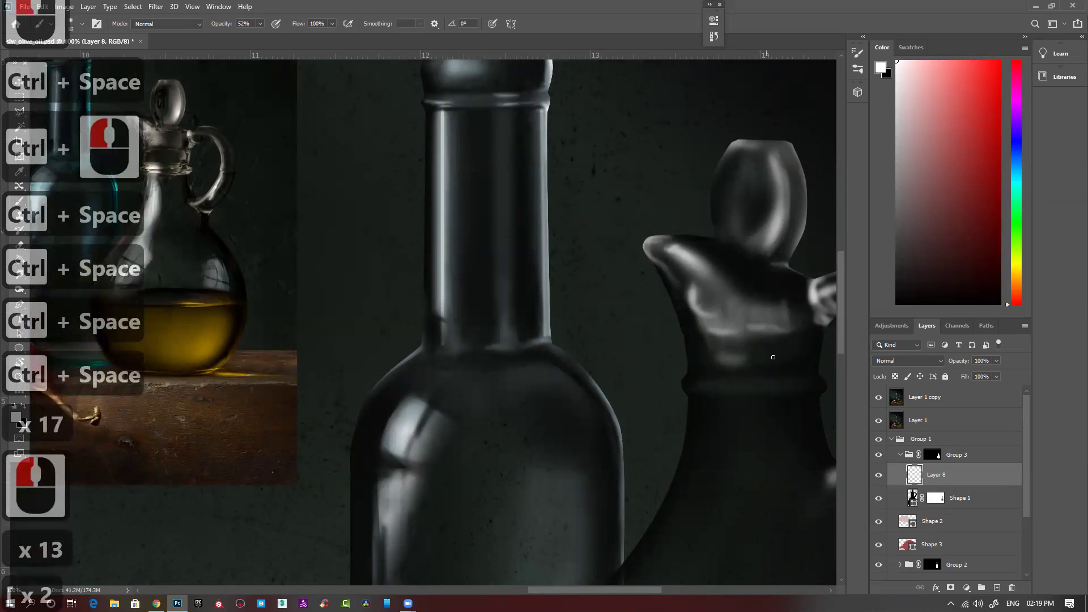
left_click(705, 337)
left_click(706, 338)
left_click(708, 338)
left_click(708, 338)
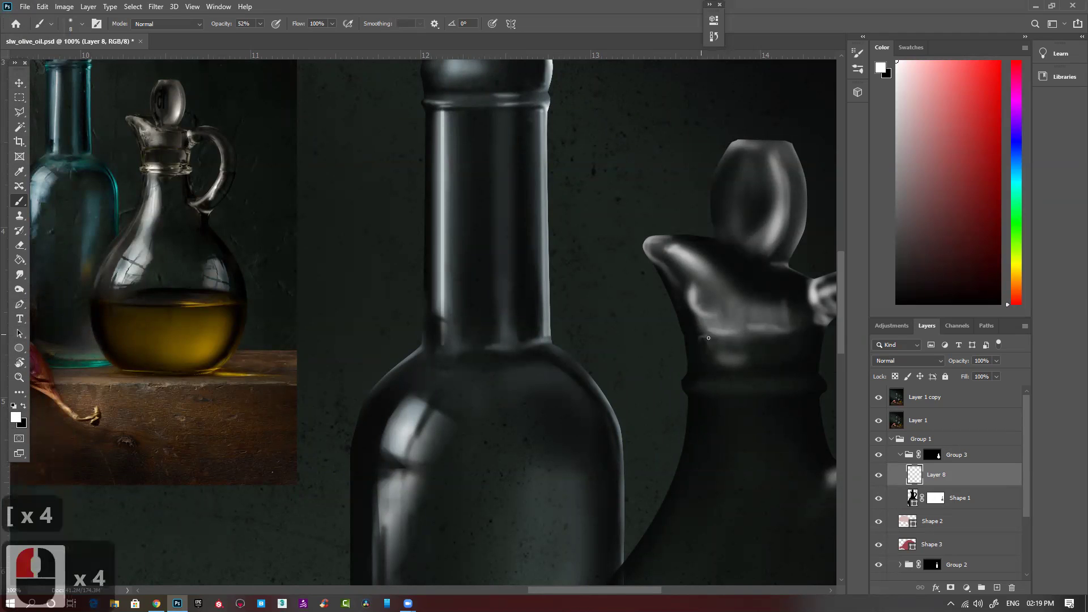
left_click(702, 342)
left_click(696, 358)
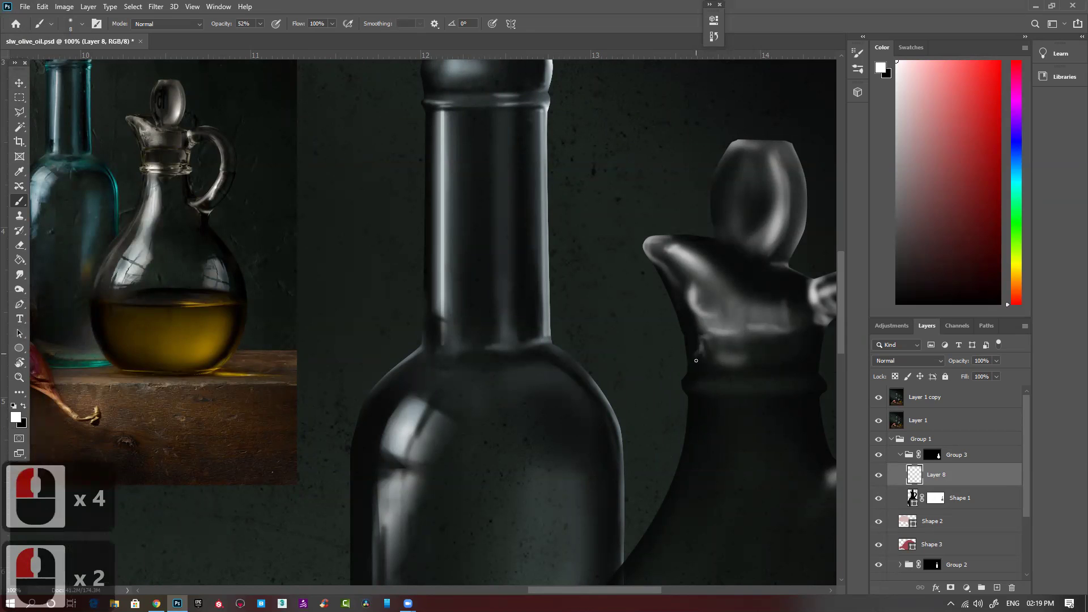
Paint a thin white highlight line along the lower edge of the neck band.
left_click(697, 371)
left_click(698, 371)
left_click_drag(698, 371, 706, 370)
left_click(721, 369)
left_click(706, 369)
left_click(713, 368)
left_click(710, 368)
mouse_move(748, 368)
left_mouse_down()
mouse_move(811, 363)
mouse_move(745, 368)
mouse_move(785, 367)
left_mouse_up()
left_click(786, 366)
left_click(796, 365)
Draw fine upright reflections closing the handle-side end of the neck band.
left_click(796, 338)
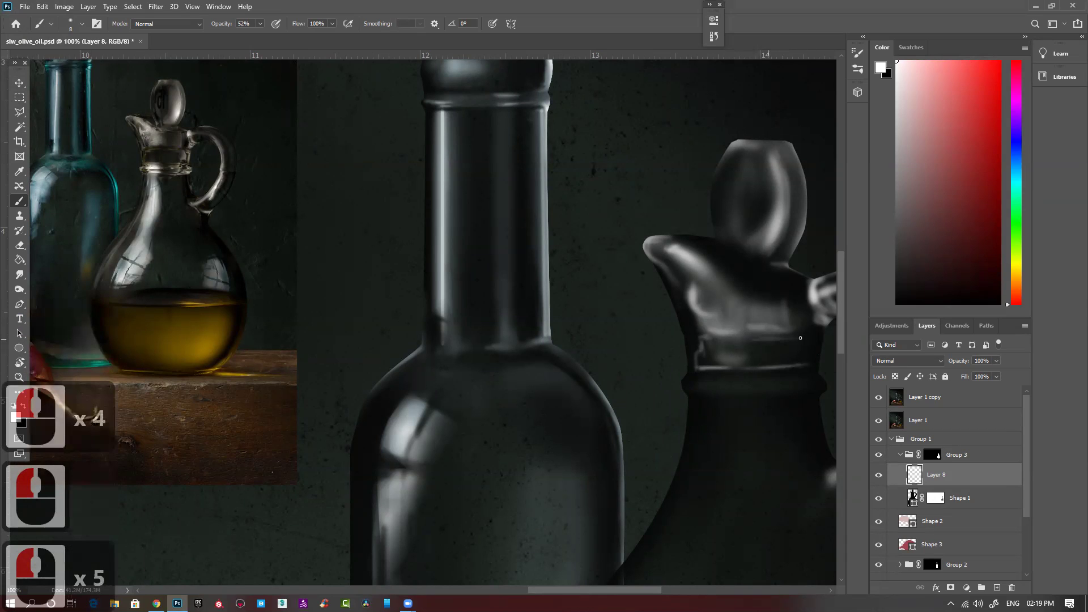
left_click(797, 339)
left_click(797, 339)
left_click(801, 357)
left_click(808, 340)
left_click(806, 351)
left_click(803, 338)
left_click(807, 340)
left_click(811, 356)
Fill between the reflections at the neck band's handle-side end with soft strokes of a larger brush.
key("bracketright")
key("bracketright")
key("bracketright")
key("bracketright")
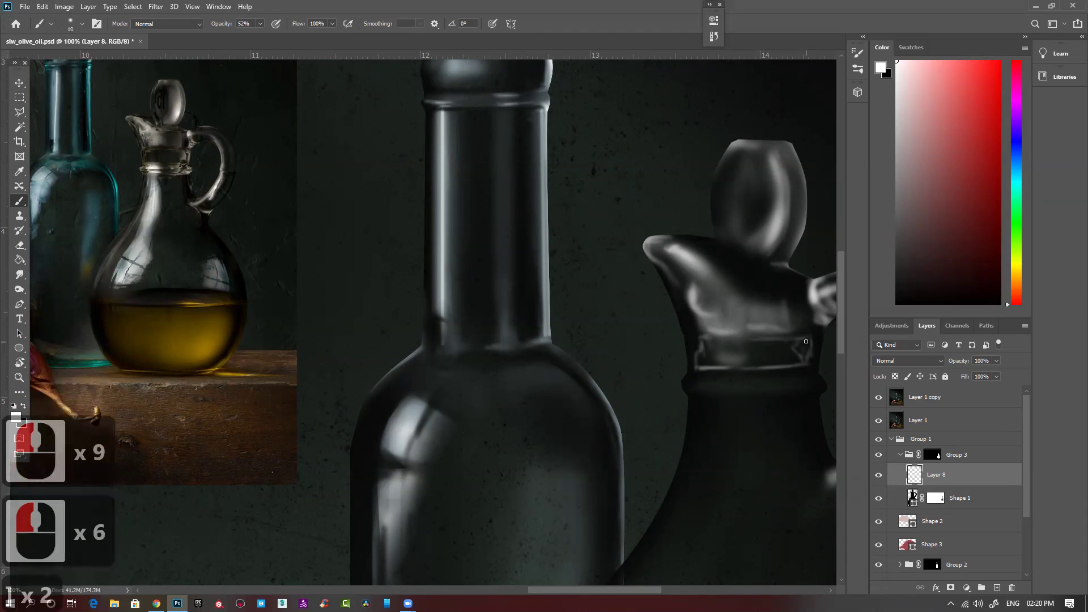
left_click(805, 357)
left_click(804, 355)
left_click(800, 344)
left_click(810, 347)
Reduce the brush to 7 px and add thin accents to the neck band's handle-side upper corner.
key("bracketleft")
key("bracketleft")
key("bracketleft")
key("bracketleft")
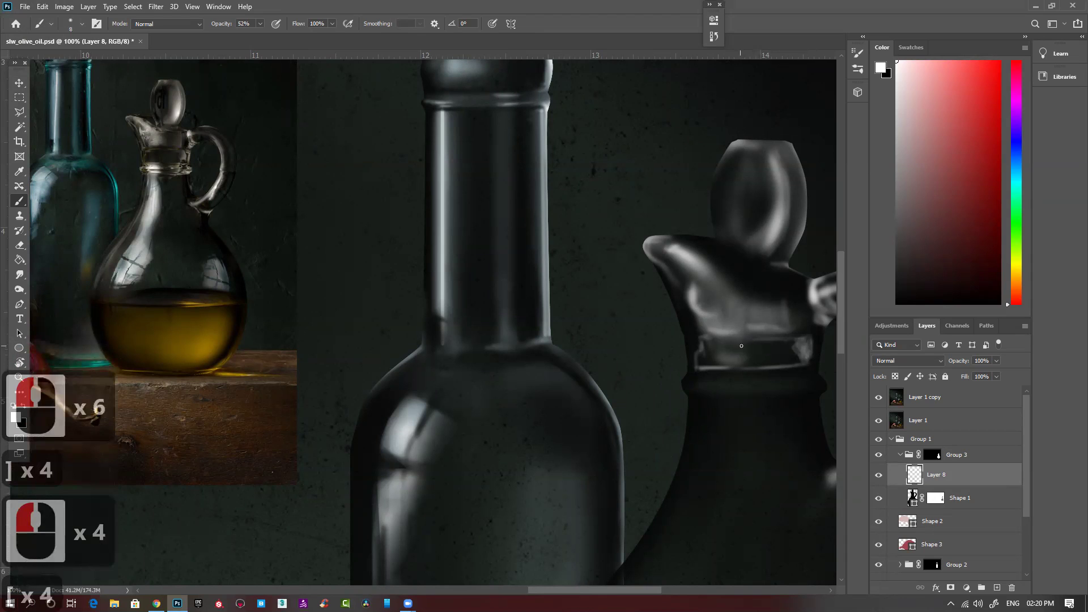
key("bracketleft")
left_click(807, 347)
left_click(811, 343)
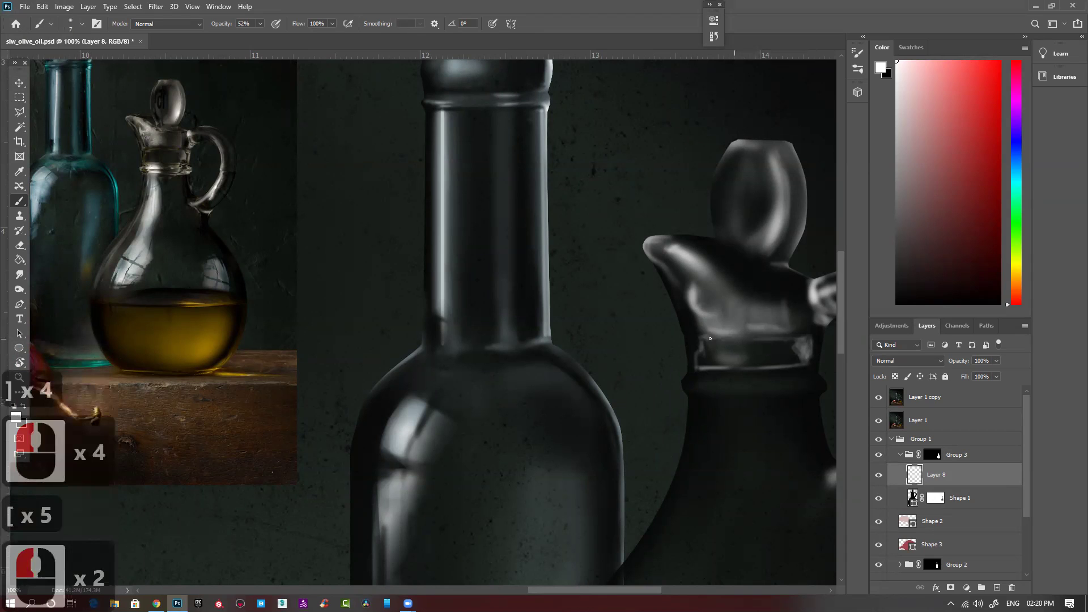
left_click(821, 338)
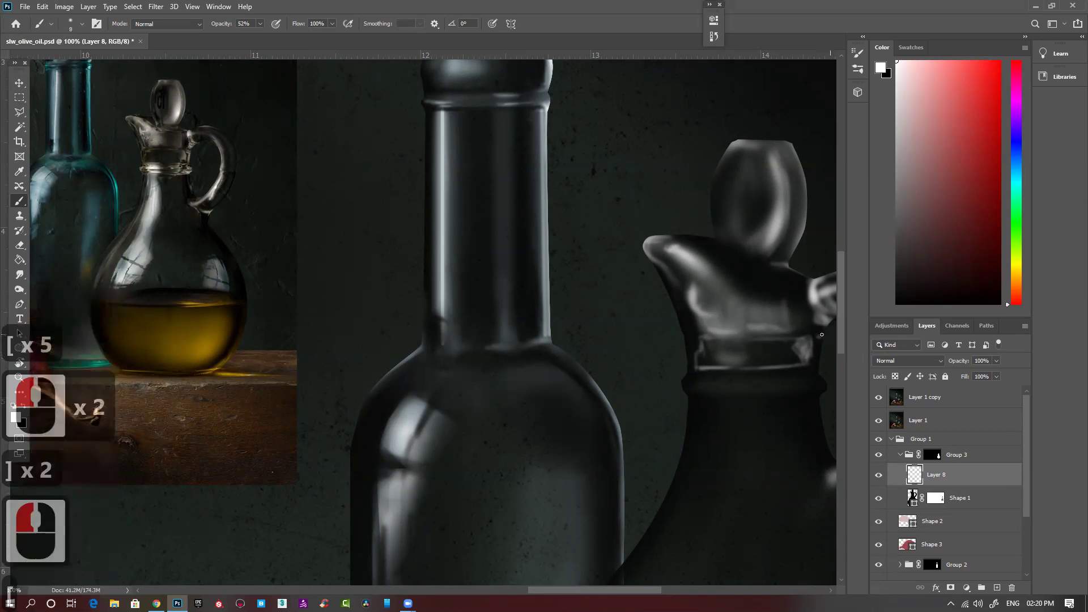
Dab 8 px highlights on the glass just below the handle's upper joint.
key("bracketleft")
left_click(816, 328)
left_click(817, 328)
left_click(816, 329)
left_click(814, 328)
left_click(813, 329)
left_click(812, 326)
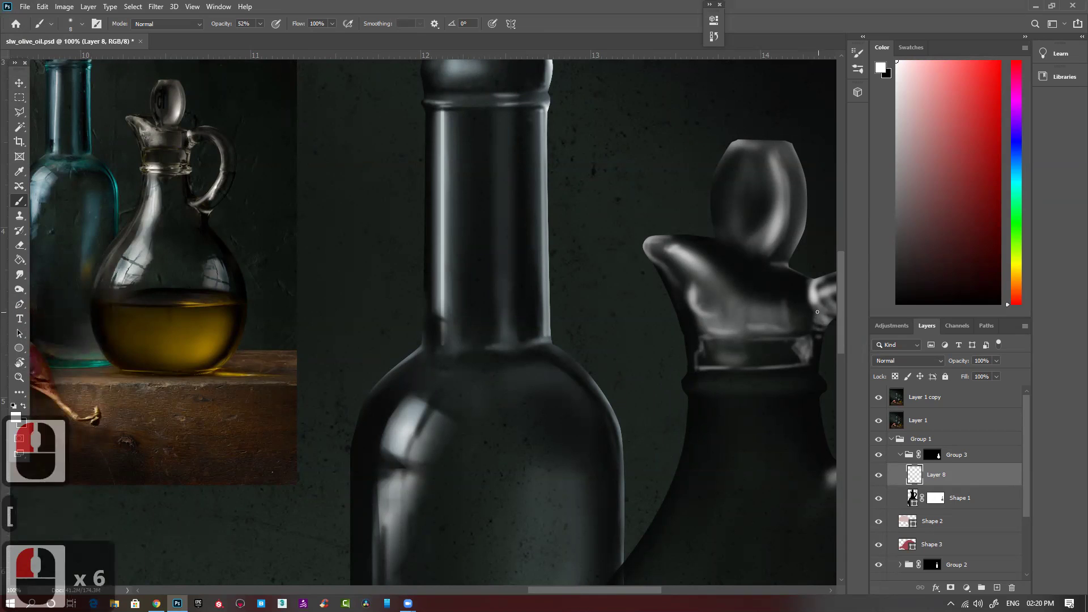
Trace the underside of the handle's upper joint down to the top corner of the neck band.
left_click(816, 316)
left_click(812, 321)
left_click(813, 327)
left_click(825, 331)
left_click(826, 332)
left_click(825, 341)
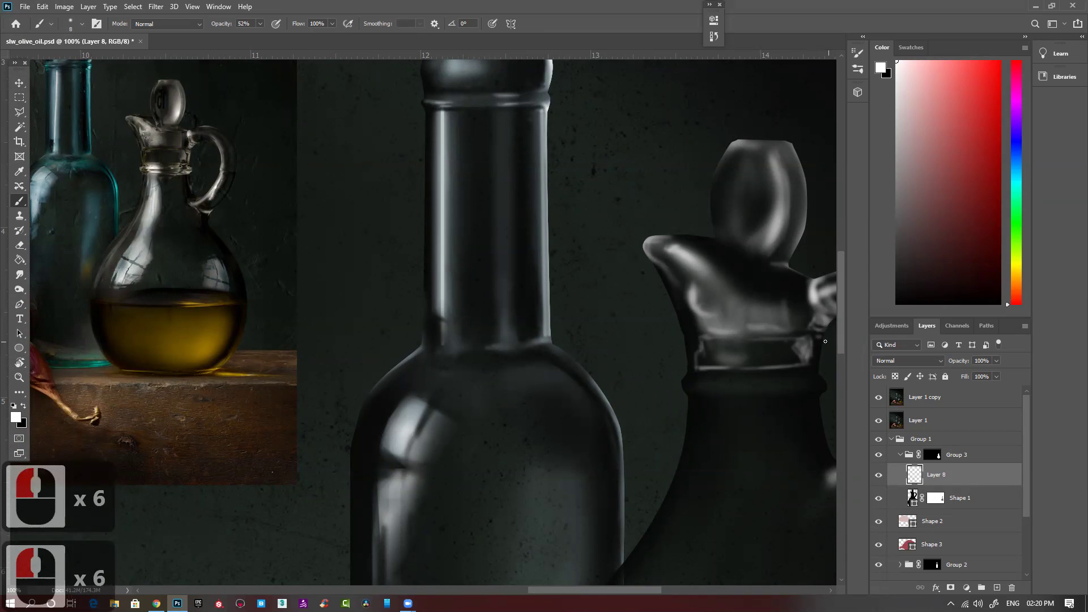
Paint a thin vertical rim highlight down the handle-side outer edge of the neck band.
left_click(824, 341)
left_click(822, 339)
left_click(820, 344)
left_click(819, 348)
left_click(819, 336)
left_click(820, 347)
left_click(818, 358)
left_click(815, 377)
left_click(811, 393)
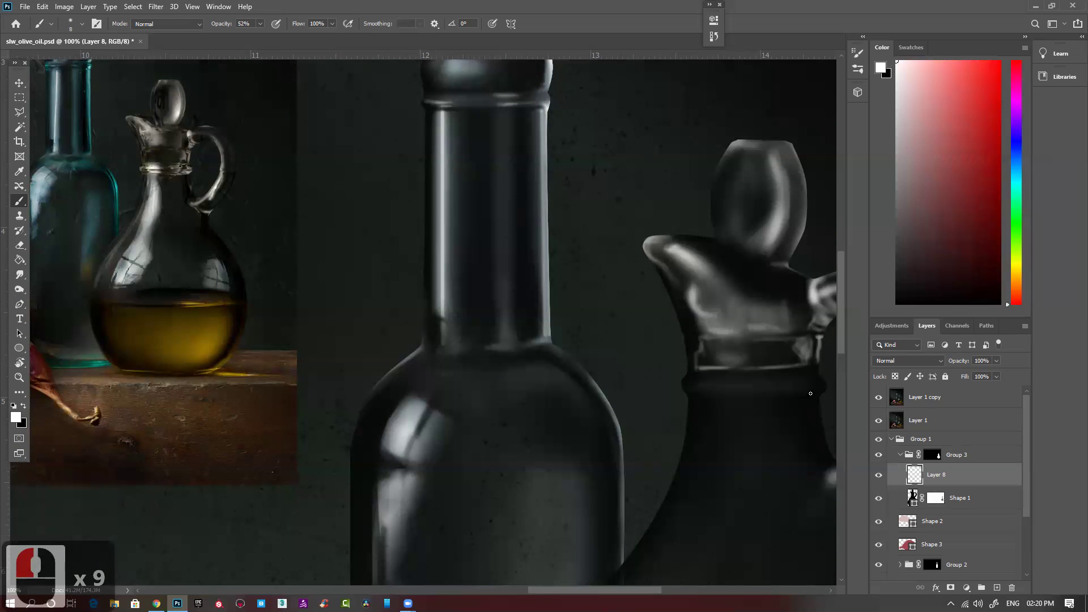
Join the vertical rim highlight to the neck band's bottom line and reinforce that line.
left_click(821, 364)
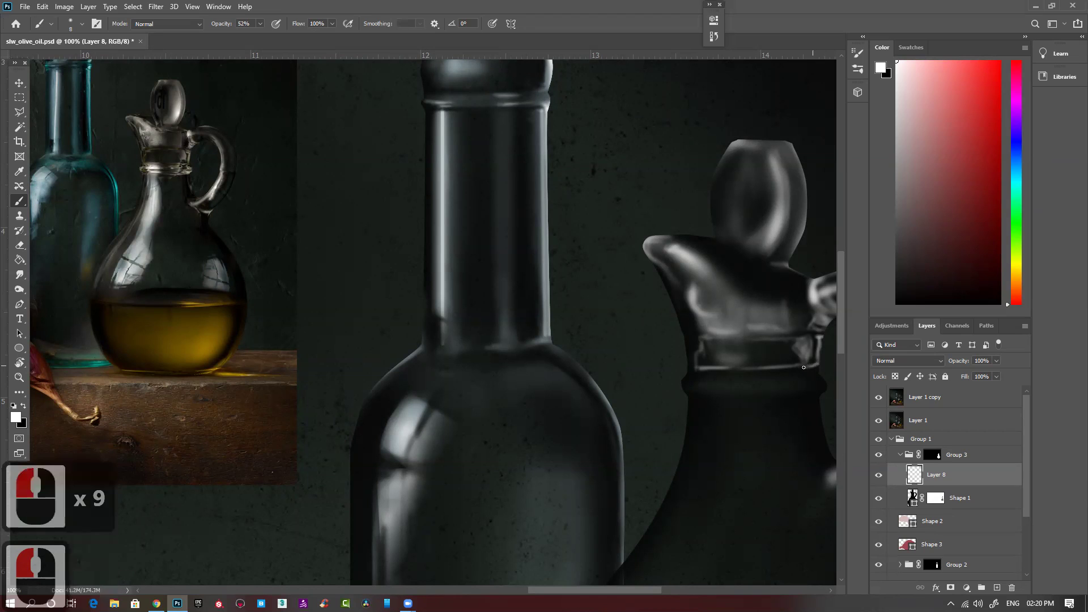
left_click(805, 367)
left_click(806, 367)
left_click(801, 368)
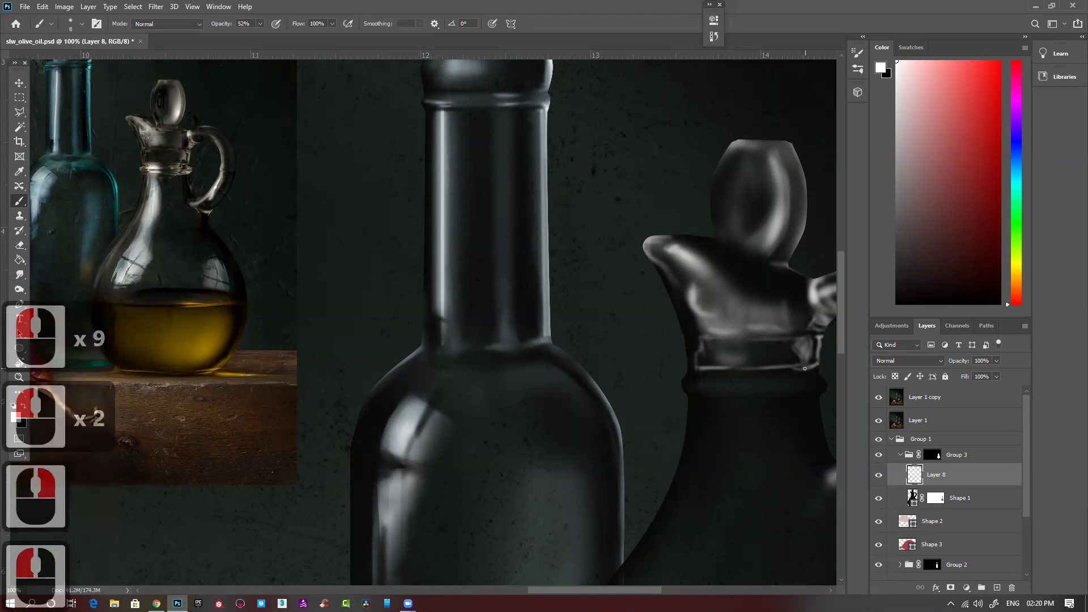
left_click(797, 370)
left_click(744, 371)
Brush a faint 15 px highlight onto the ring below the neck band and strengthen its spout-side end at 10 px.
key("bracketright")
key("bracketright")
key("bracketright")
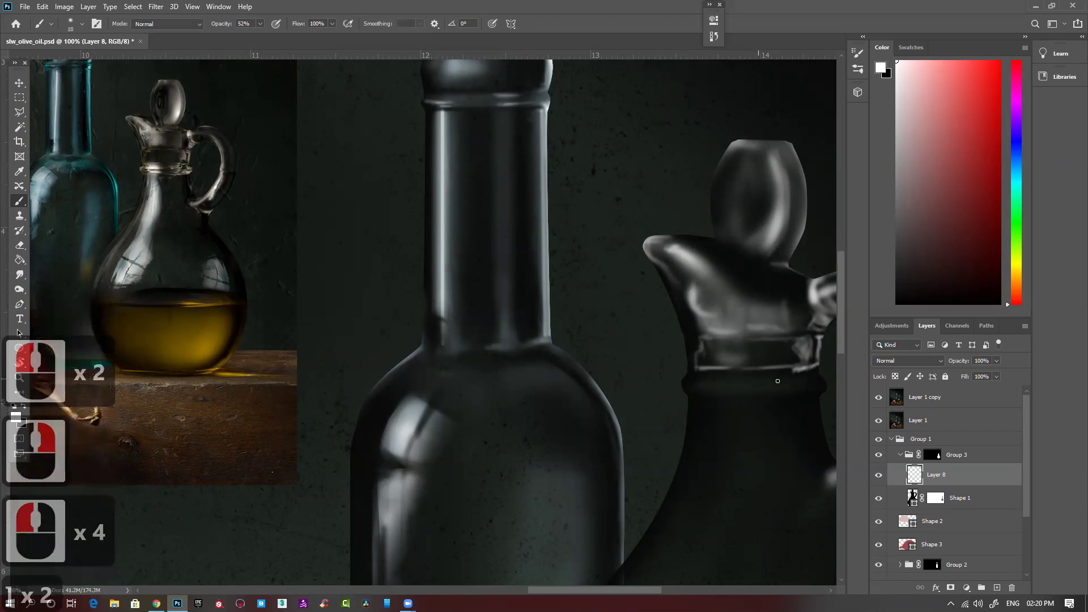
left_click(720, 379)
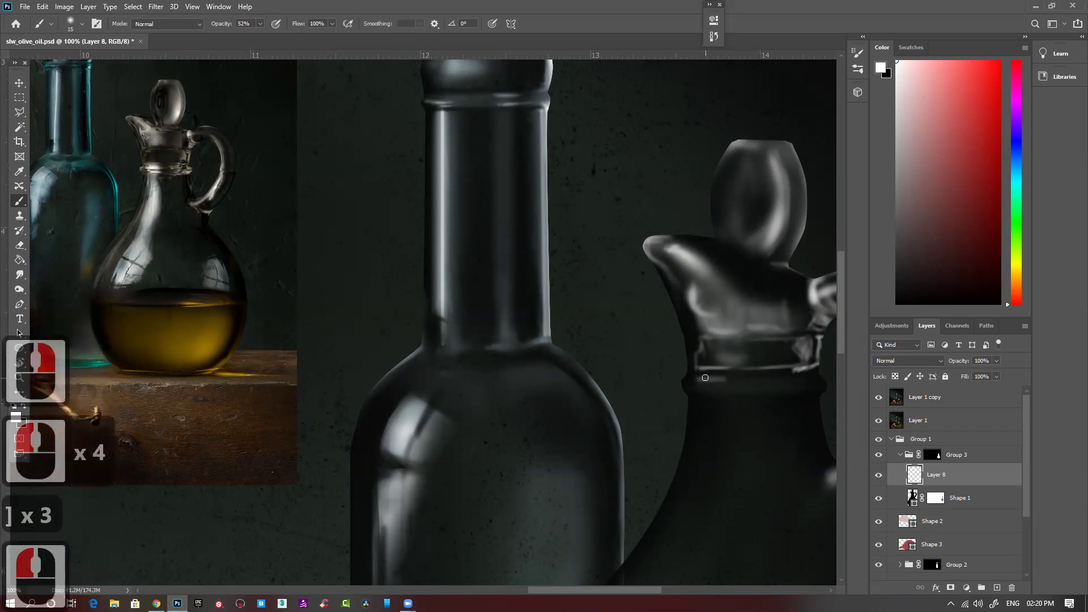
key("bracketleft")
left_click(703, 379)
left_click(706, 379)
left_click(709, 377)
left_click(711, 376)
left_click(714, 375)
Brighten the upper edge of the neck ring and add a second parallel highlight line beneath it.
left_click(701, 373)
left_click(706, 374)
left_click(731, 374)
left_click(703, 375)
left_click(699, 377)
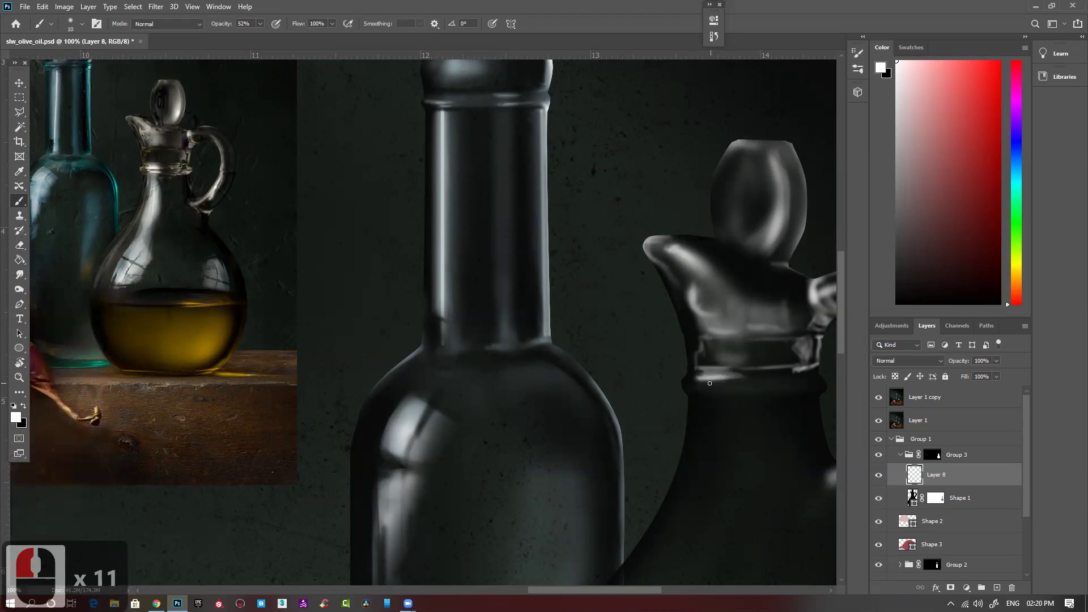
left_click_drag(707, 379, 738, 383)
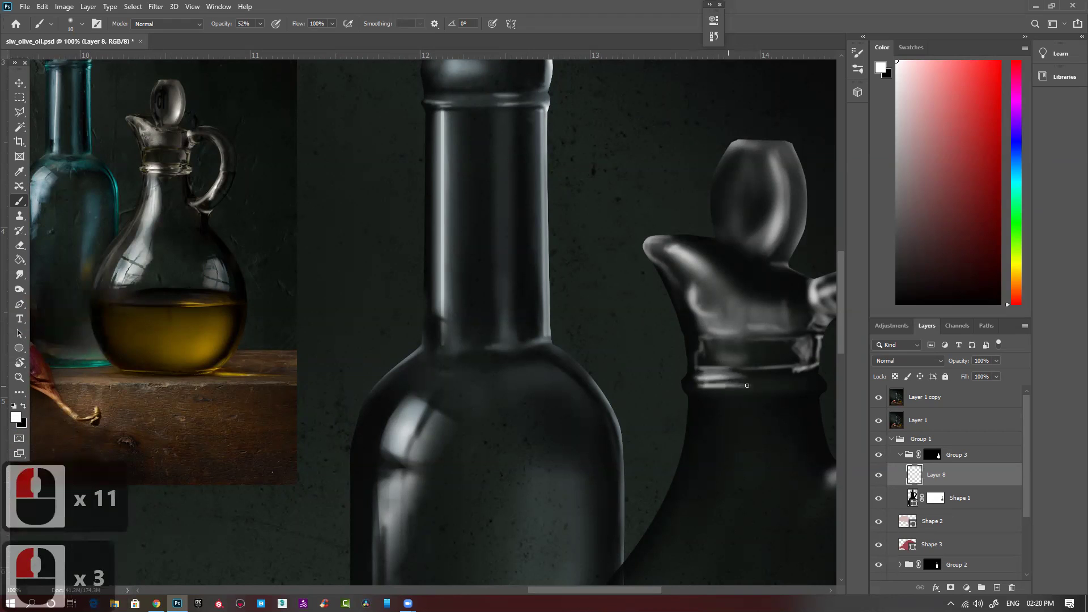
Brush thin white highlights on the ring below the jug's collar and up the left edge of the collar and spout.
mouse_move(717, 378)
left_mouse_down()
mouse_move(760, 378)
mouse_move(711, 388)
left_mouse_up()
left_click_drag(701, 389, 712, 390)
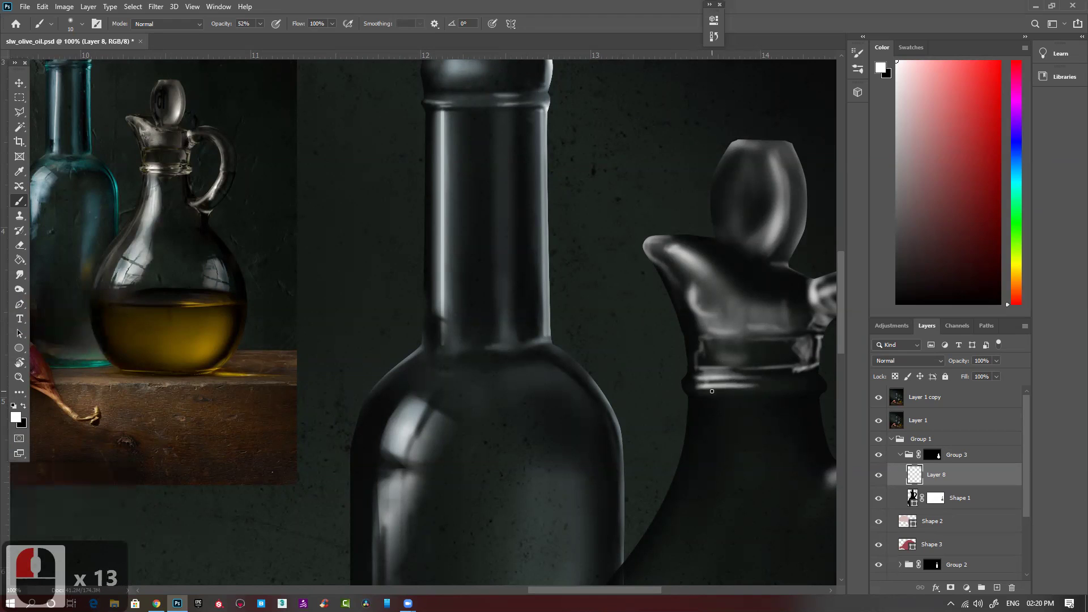
right_click(681, 377)
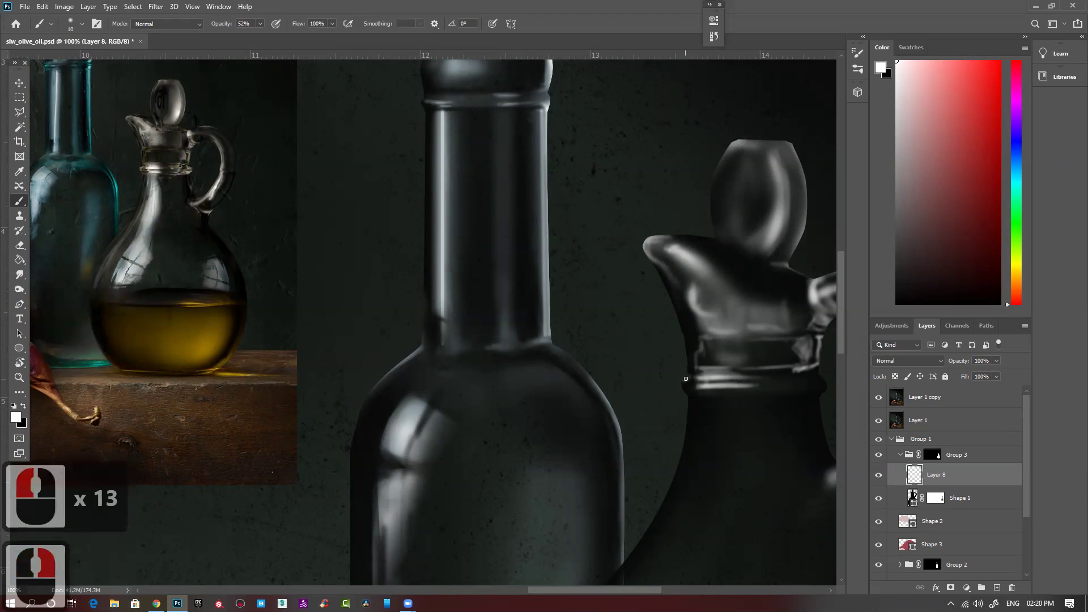
left_click_drag(685, 390, 692, 372)
left_click_drag(692, 373, 688, 355)
mouse_move(686, 340)
left_mouse_down()
mouse_move(690, 366)
mouse_move(685, 336)
left_mouse_up()
left_click_drag(656, 269, 685, 338)
left_click_drag(685, 338, 664, 290)
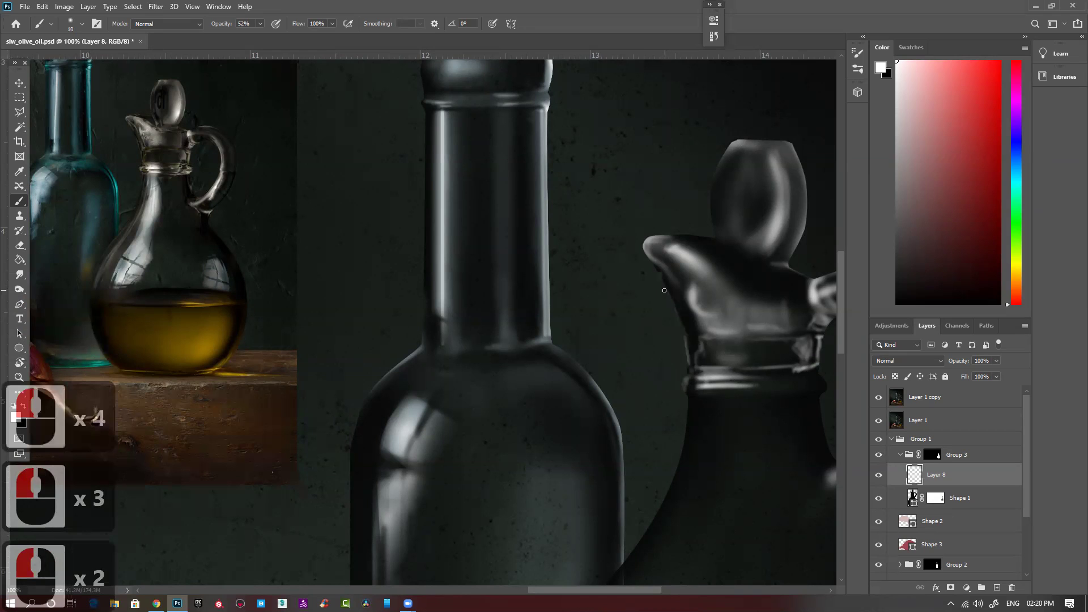
left_click_drag(683, 341, 690, 332)
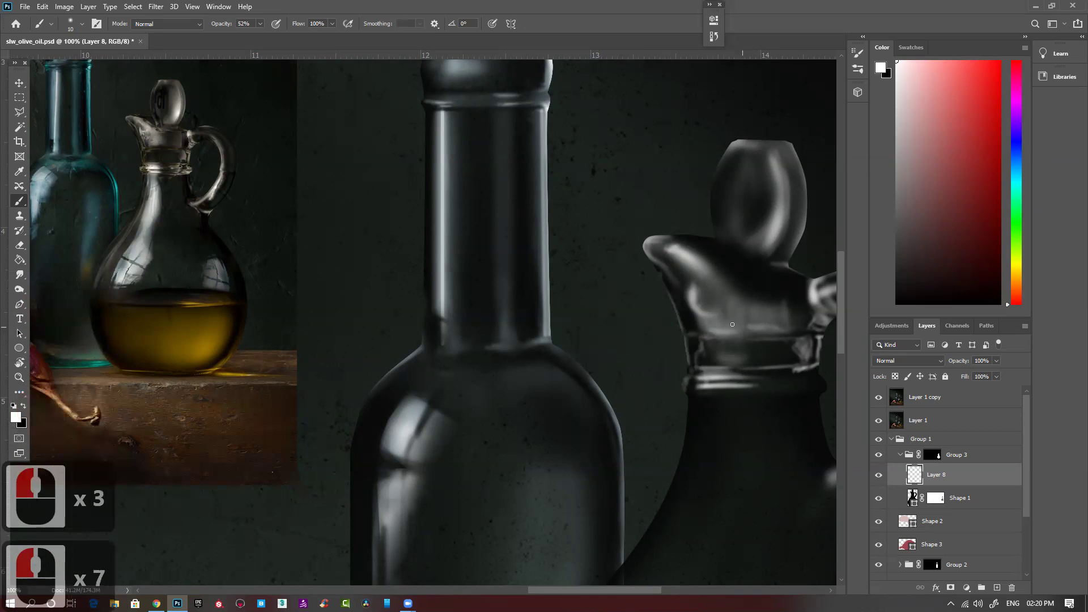
Paint small white reflections inside the left part of the jug's spout and along the collar's lower left edge.
mouse_move(686, 285)
left_mouse_down()
mouse_move(695, 315)
mouse_move(692, 305)
left_mouse_up()
left_click_drag(688, 292, 685, 284)
left_click_drag(690, 319, 696, 328)
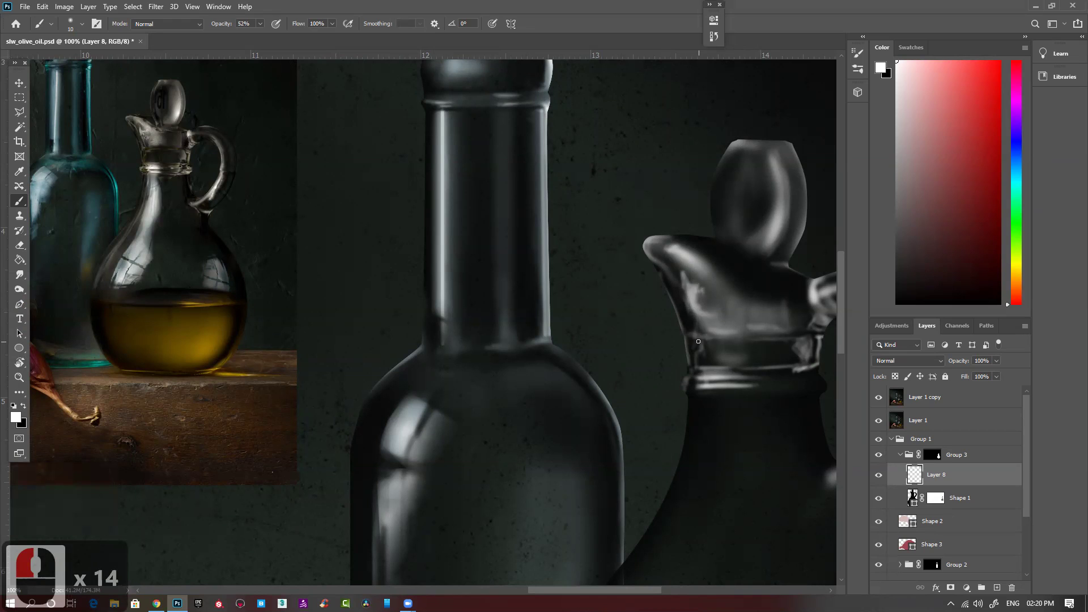
left_click_drag(711, 366, 699, 363)
left_click_drag(698, 363, 708, 362)
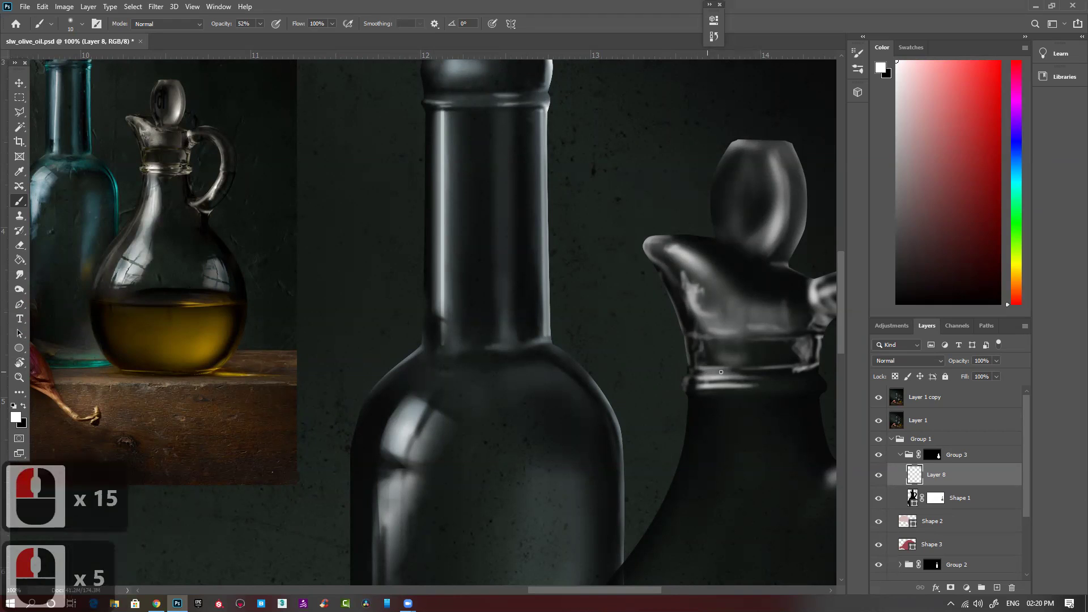
Paint a narrow white highlight running down the left side of the jug's neck below the ring.
right_click(705, 401)
left_click_drag(702, 393, 704, 406)
left_click_drag(702, 394, 703, 420)
left_click_drag(703, 404, 700, 442)
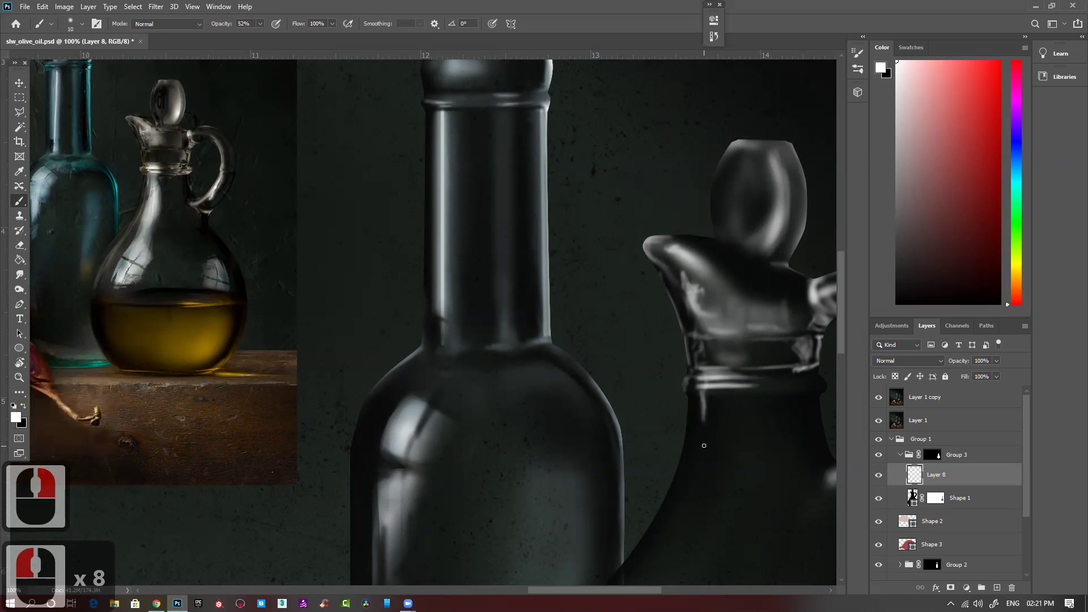
Compare the small reference painting with the painted bottle and jug, examining the reflections on the glass.
key("ctrl+minus")
key("ctrl+minus")
key("ctrl+minus")
key("ctrl+minus")
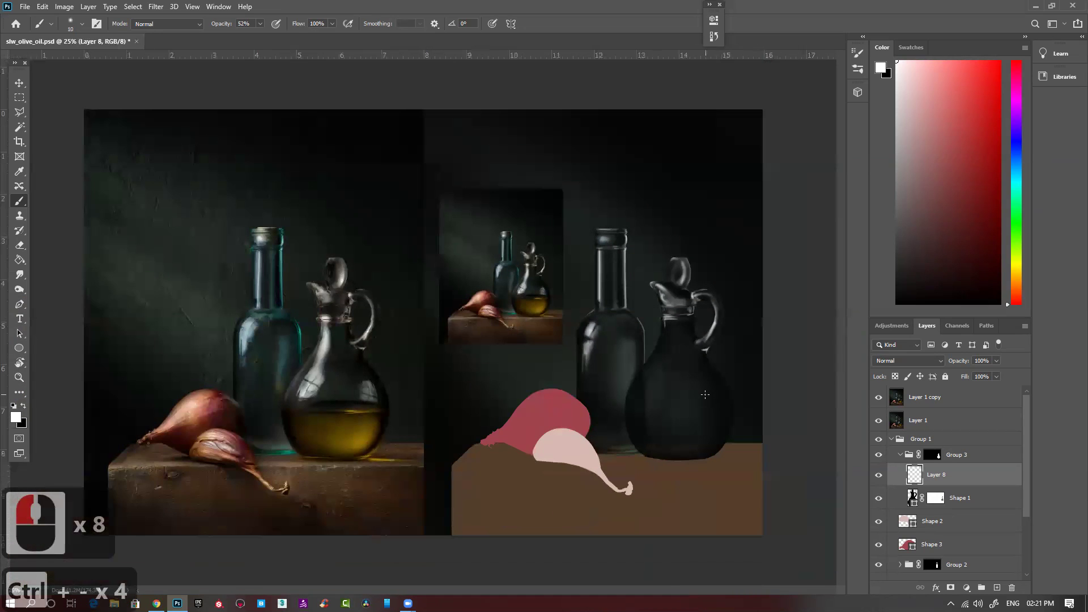
left_click(733, 357, "ctrl")
left_click_drag(676, 401, 609, 399)
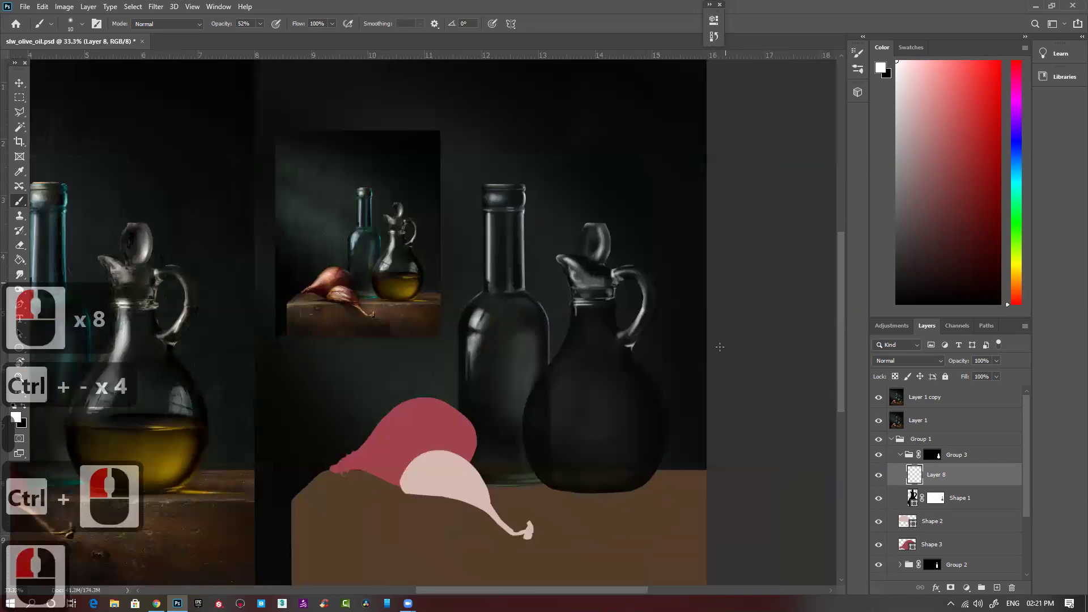
left_click(390, 263, "ctrl")
left_click(386, 263, "ctrl")
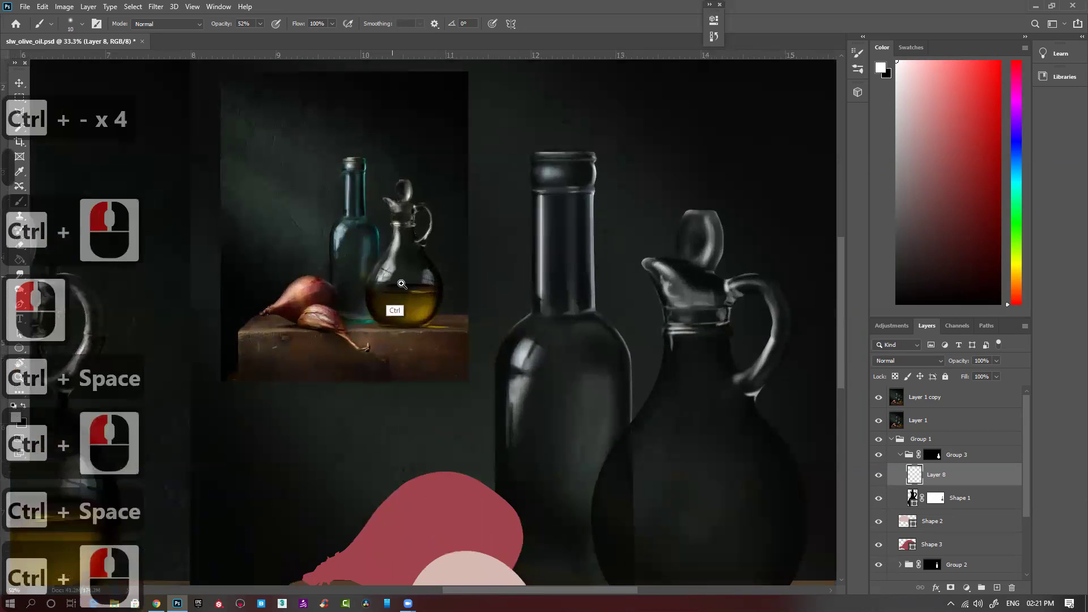
left_click(383, 264, "ctrl")
key("ctrl+minus")
key("ctrl+minus")
key("ctrl+minus")
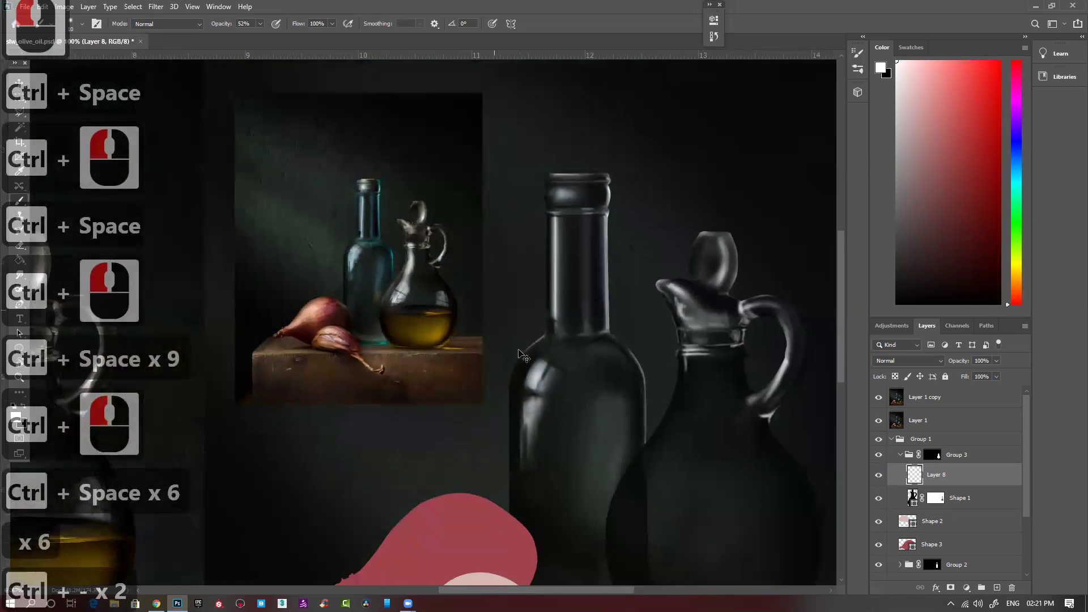
Add a new layer above Layer 8 and make a rectangular selection split by a cross into four window panes.
left_click(997, 592)
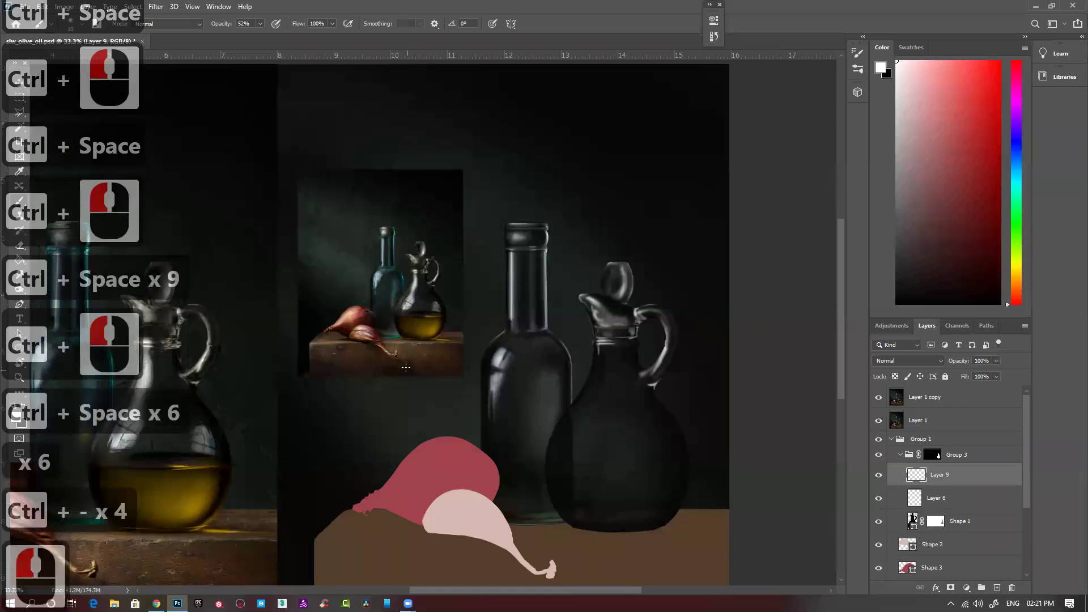
key("m")
left_click_drag(422, 206, 622, 440)
left_click_drag(516, 180, 527, 466)
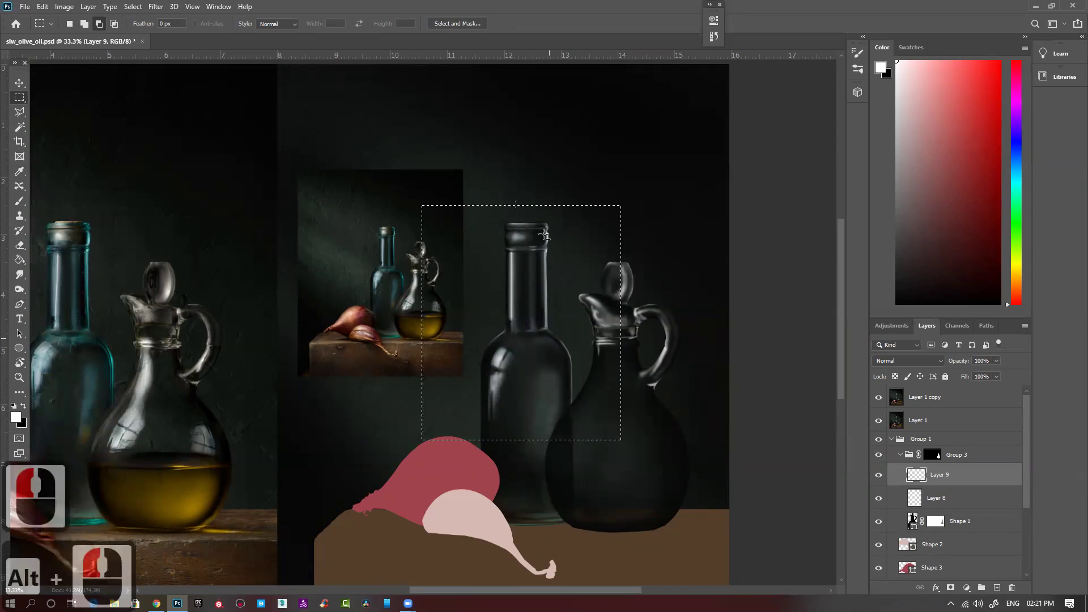
mouse_move(653, 325)
left_mouse_down("alt")
mouse_move(695, 328)
mouse_move(660, 330)
left_mouse_up("alt")
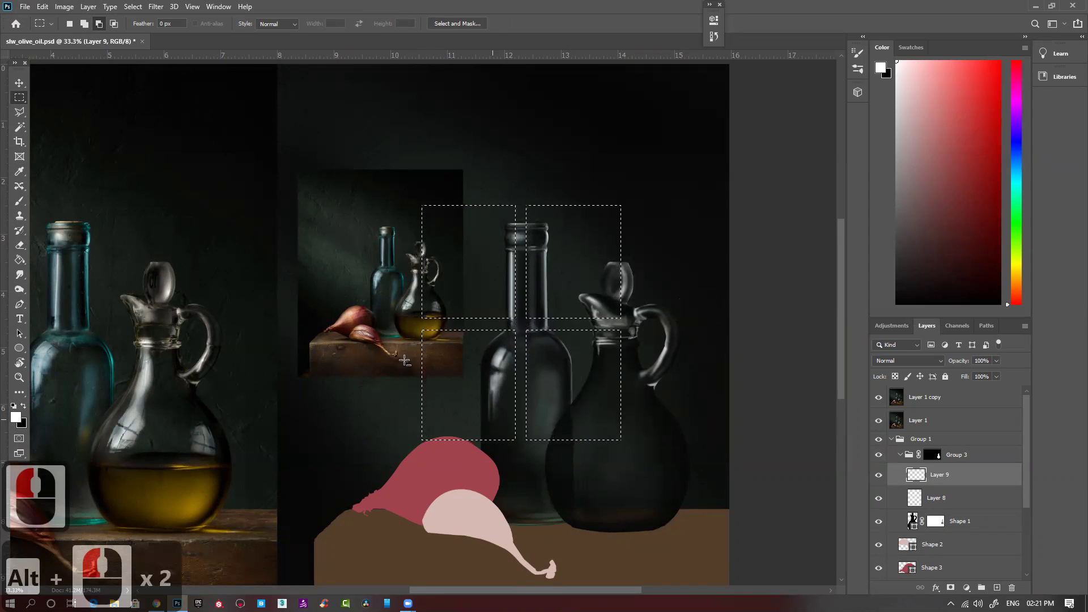
Move the new layer above Group 3, fill the four-pane selection with white, and deselect.
key("alt+Delete")
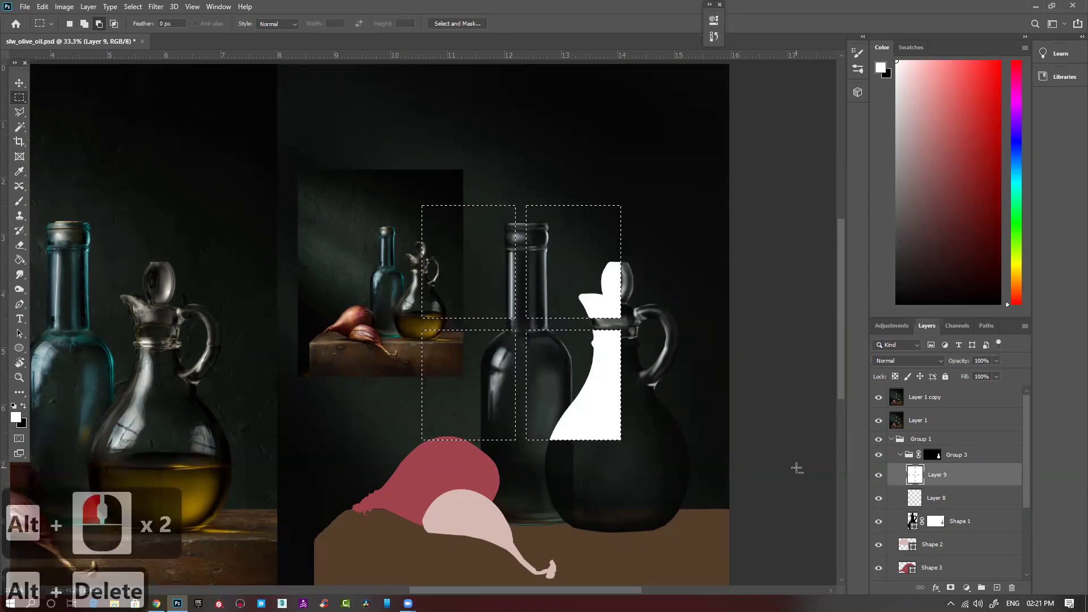
key("ctrl+z")
left_click_drag(970, 476, 958, 445)
left_click(990, 459)
key("alt+Delete")
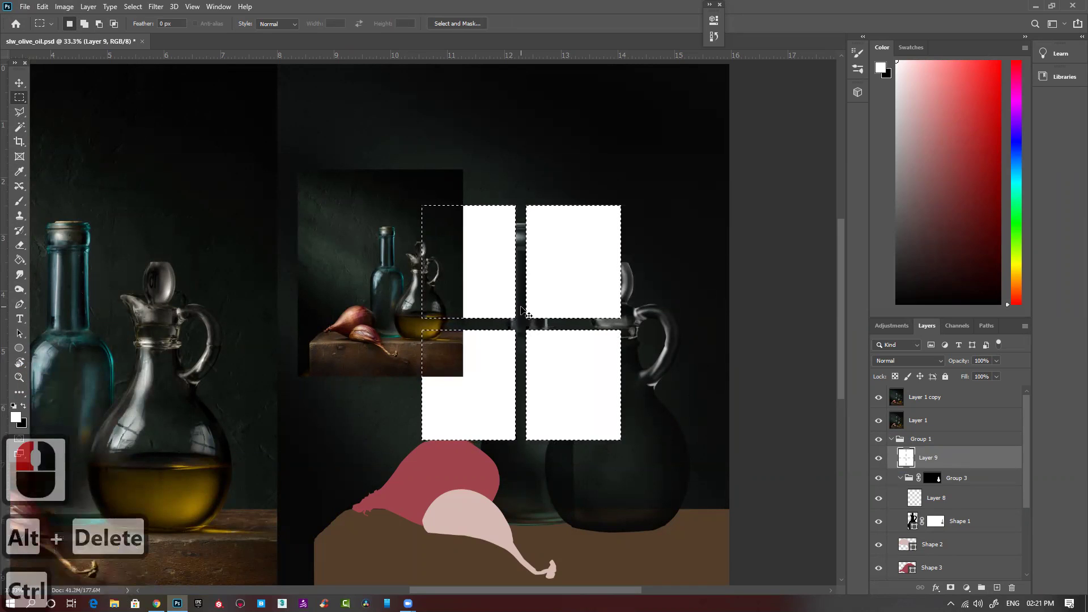
key("ctrl+d")
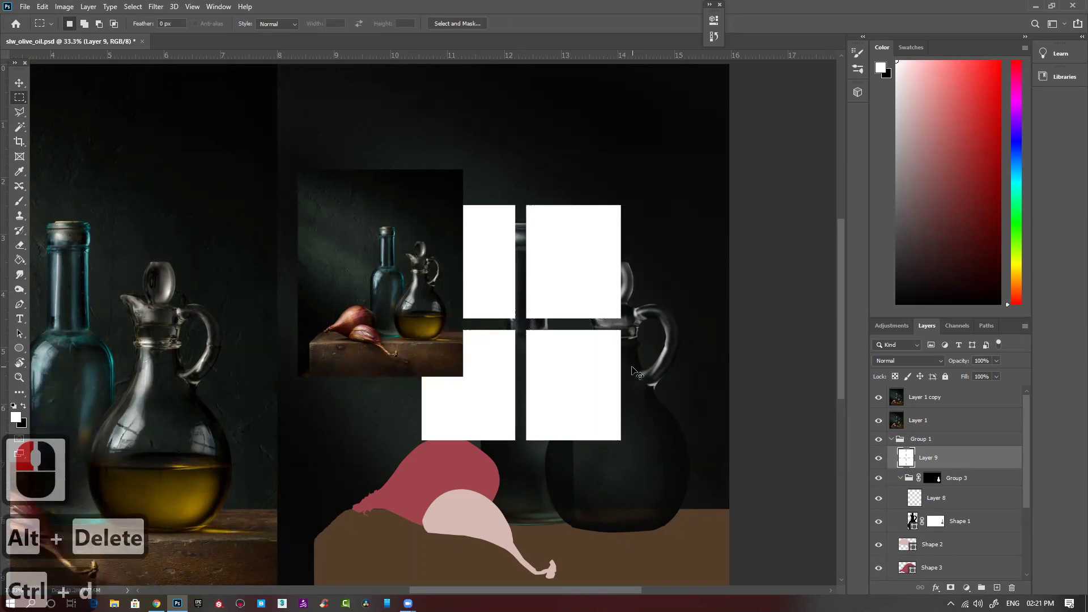
Move the window layer back into Group 3 and scale it to 25.96% on the left part of the jug's body.
key("ctrl+t")
left_click_drag(956, 464, 957, 481)
key("ctrl+t")
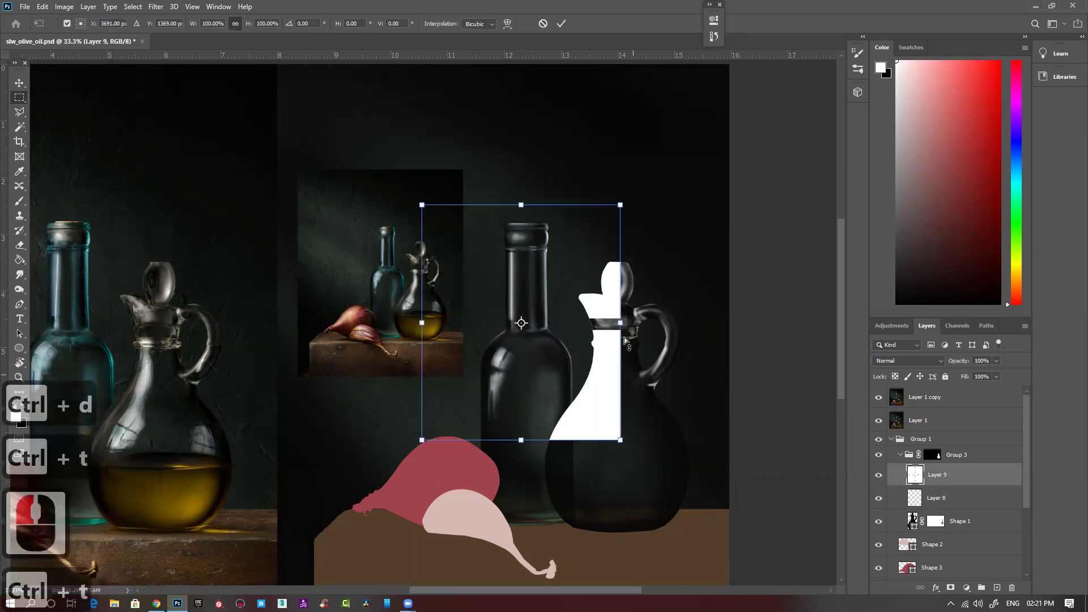
left_click_drag(431, 203, 639, 447)
key("ctrl+space")
left_click(654, 482, "ctrl")
left_click(621, 414, "ctrl")
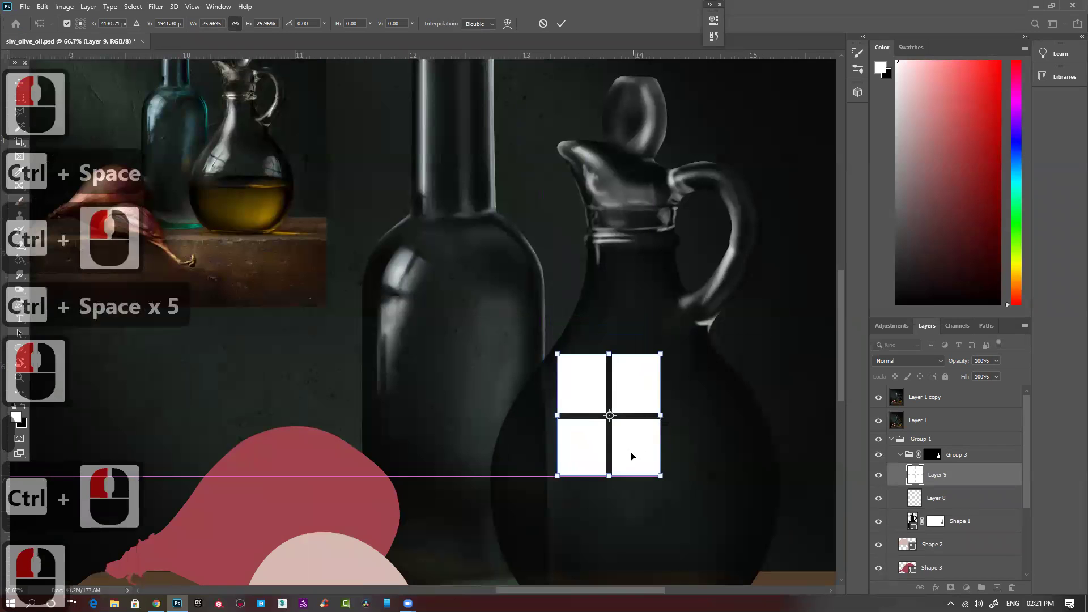
Warp the window's left side, pulling its corners and edge into a curve that follows the jug's left contour.
left_click(507, 23)
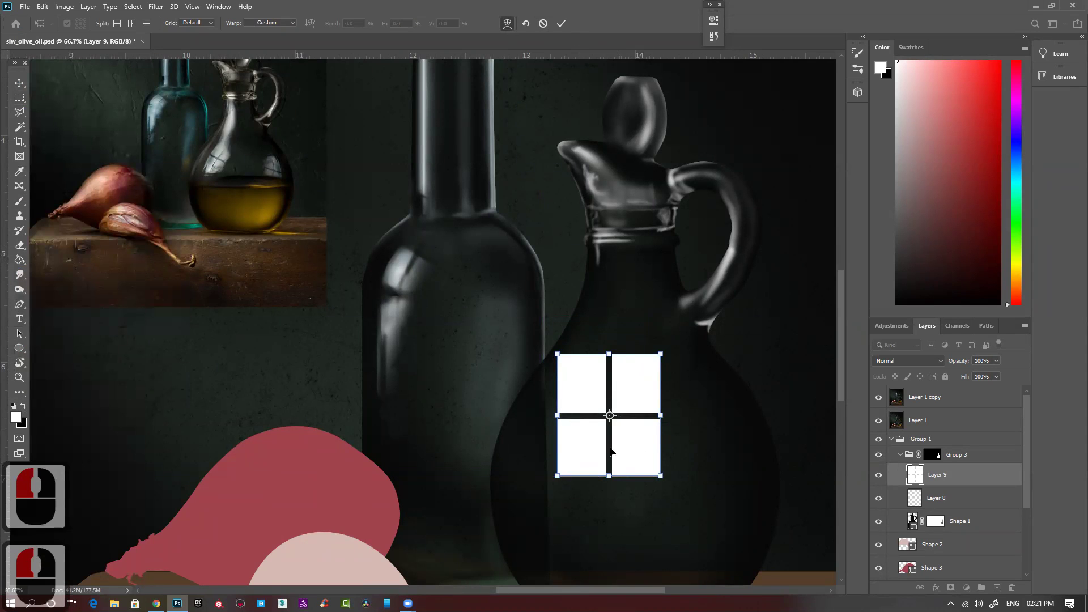
left_click_drag(597, 445, 548, 415)
left_click_drag(558, 479, 529, 474)
left_click_drag(542, 431, 522, 426)
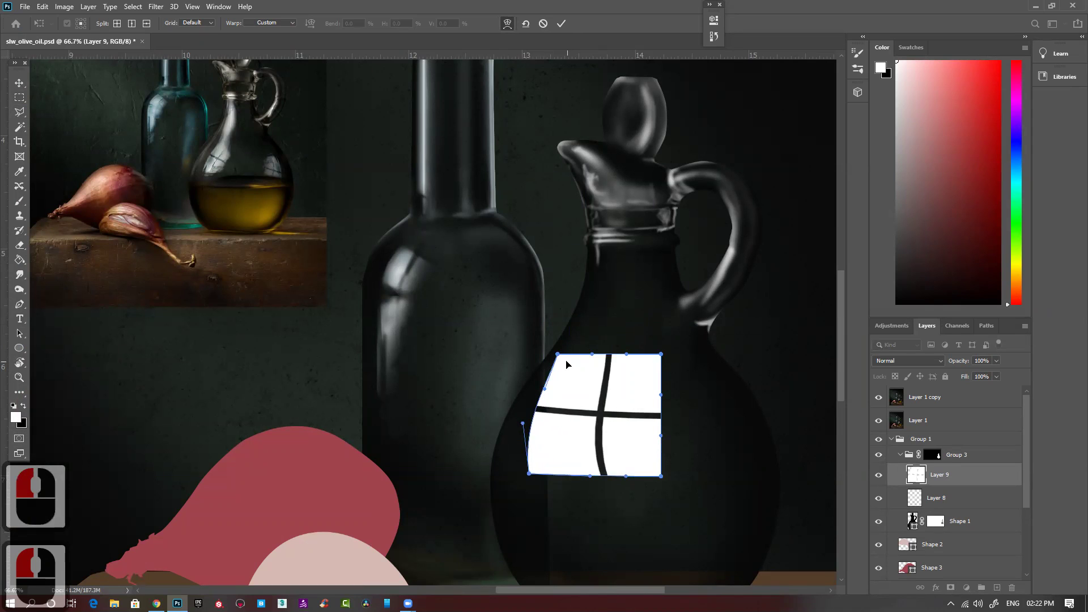
left_click_drag(558, 355, 588, 355)
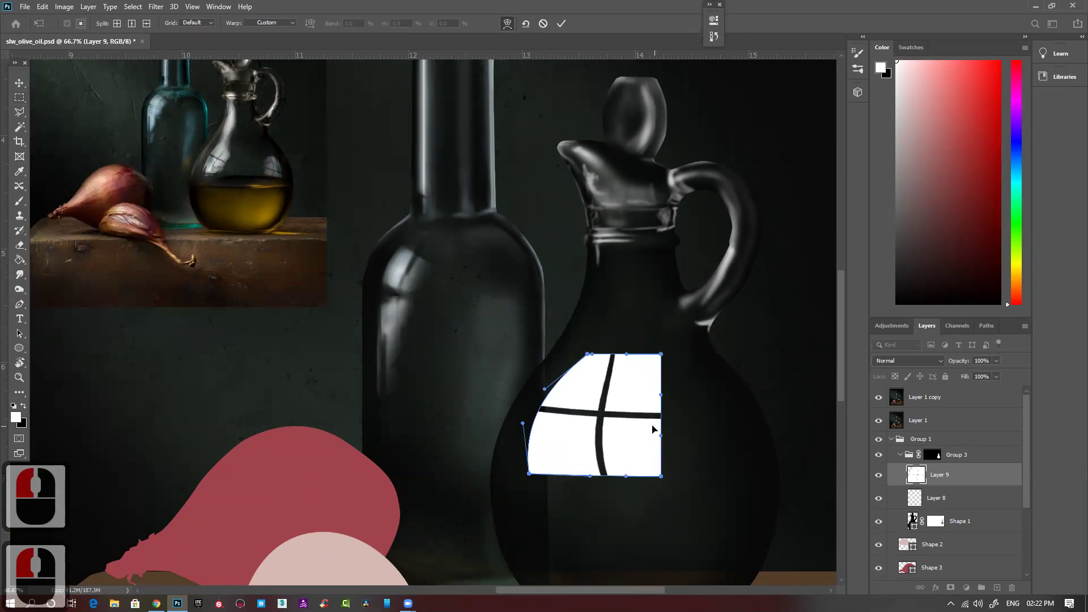
Warp the window's right and top edges to follow the jug's curvature and apply the transformation.
left_click_drag(648, 425, 627, 429)
left_click_drag(659, 478, 559, 469)
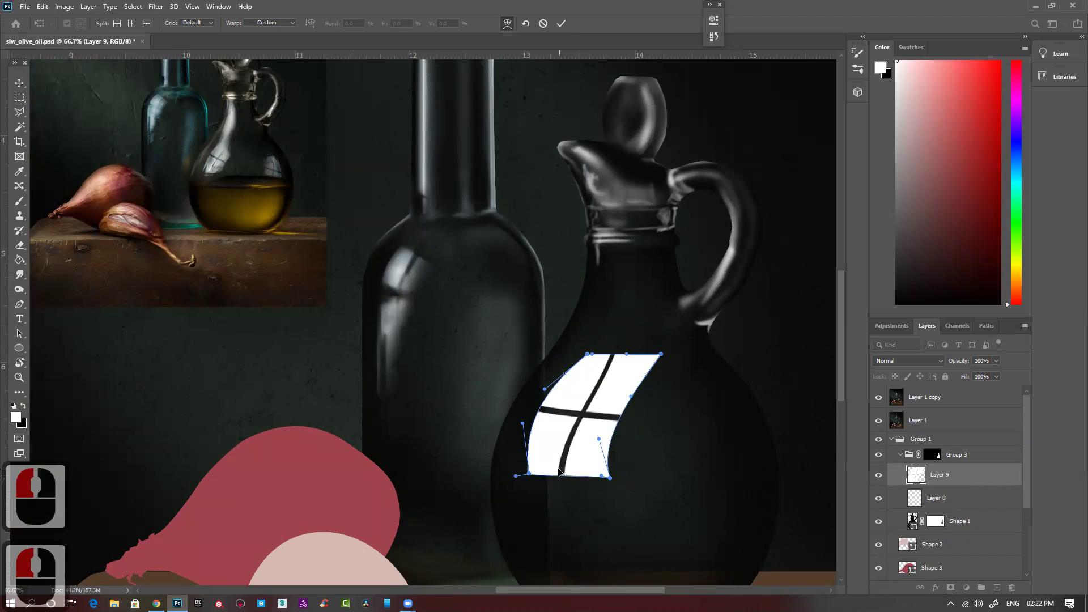
left_click_drag(617, 424, 611, 433)
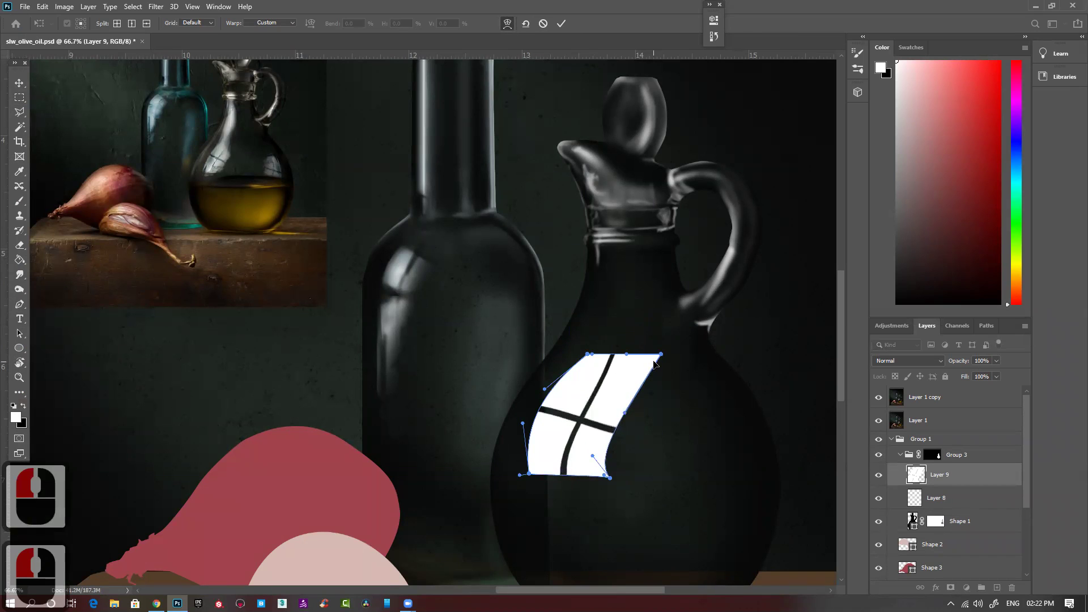
left_click_drag(662, 355, 637, 391)
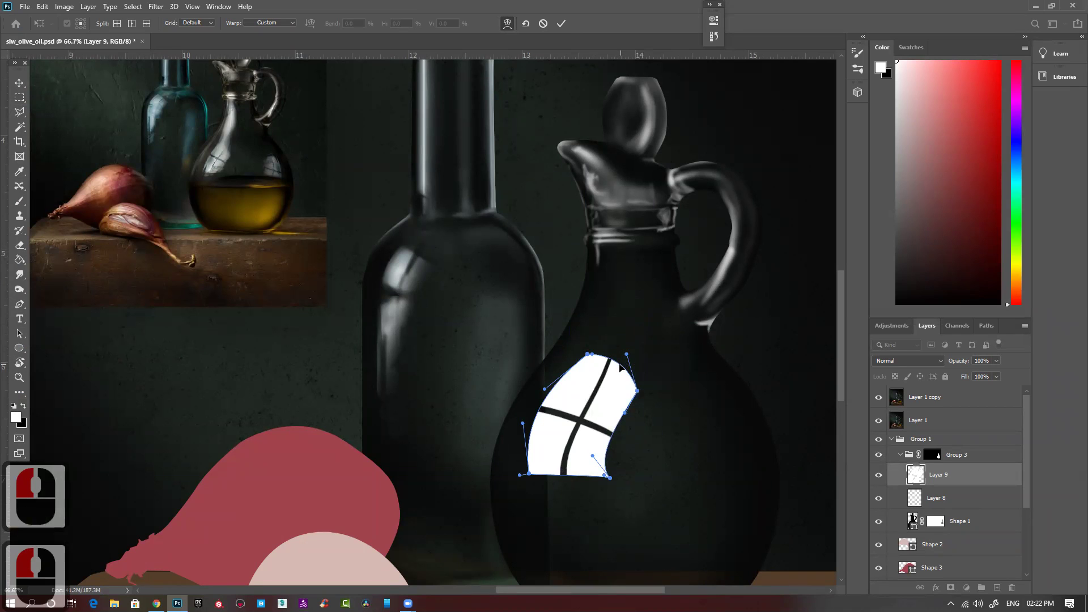
left_click_drag(626, 355, 603, 380)
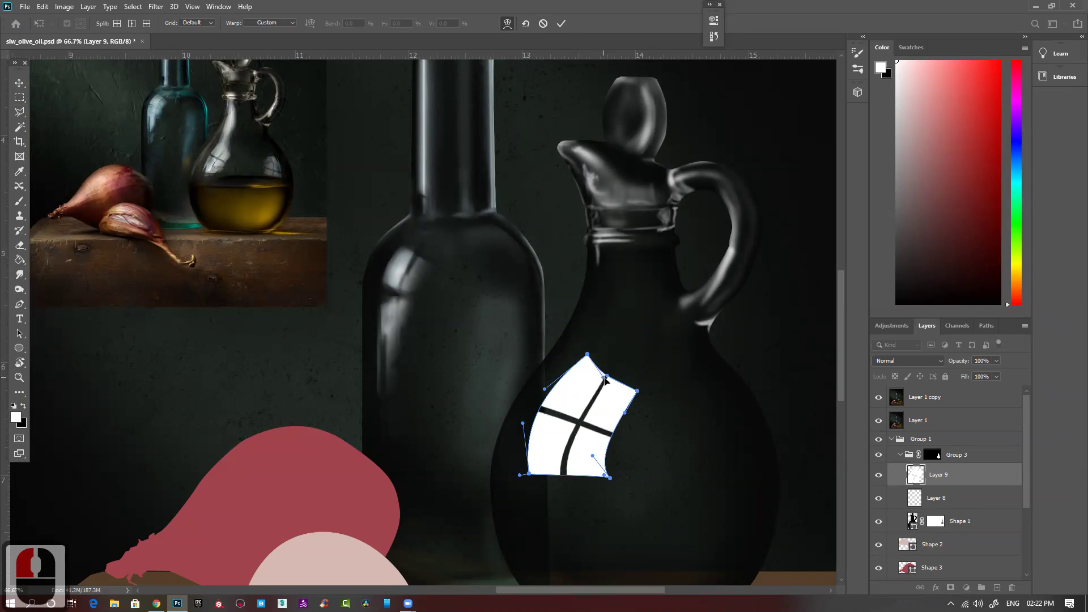
left_click(605, 381)
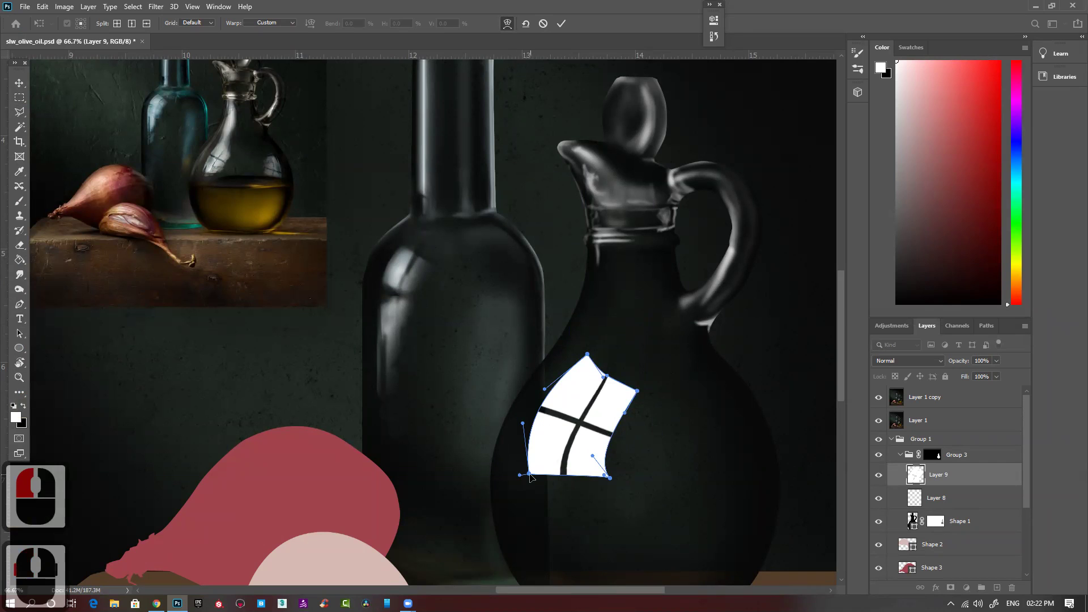
left_click_drag(529, 478, 526, 477)
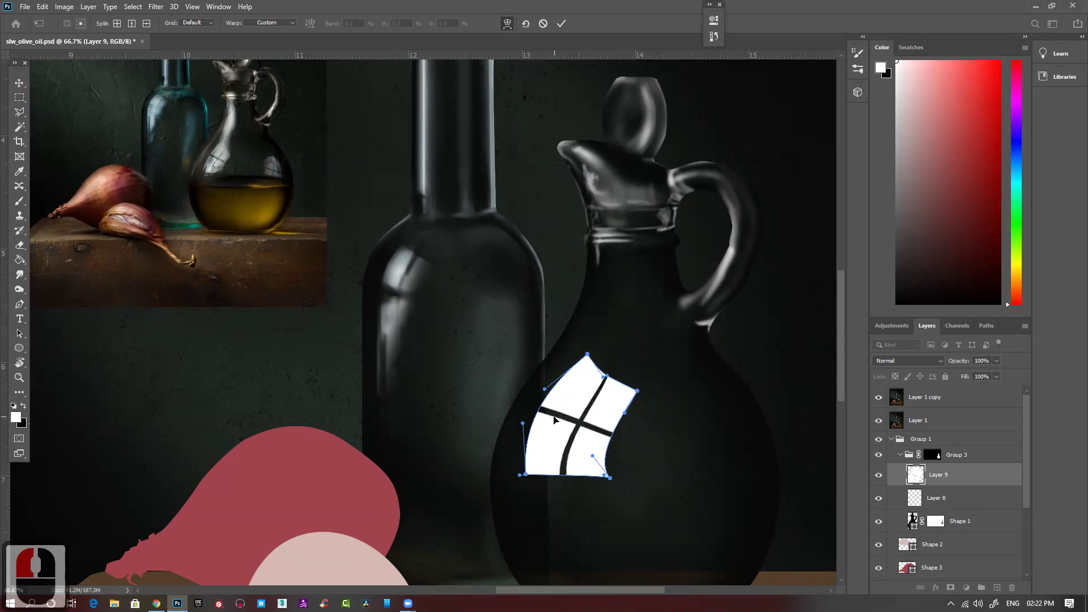
key("Return")
Duplicate the warped window reflection onto the right side of the jug's body and flip the copy horizontally.
key("ctrl+minus")
key("ctrl+minus")
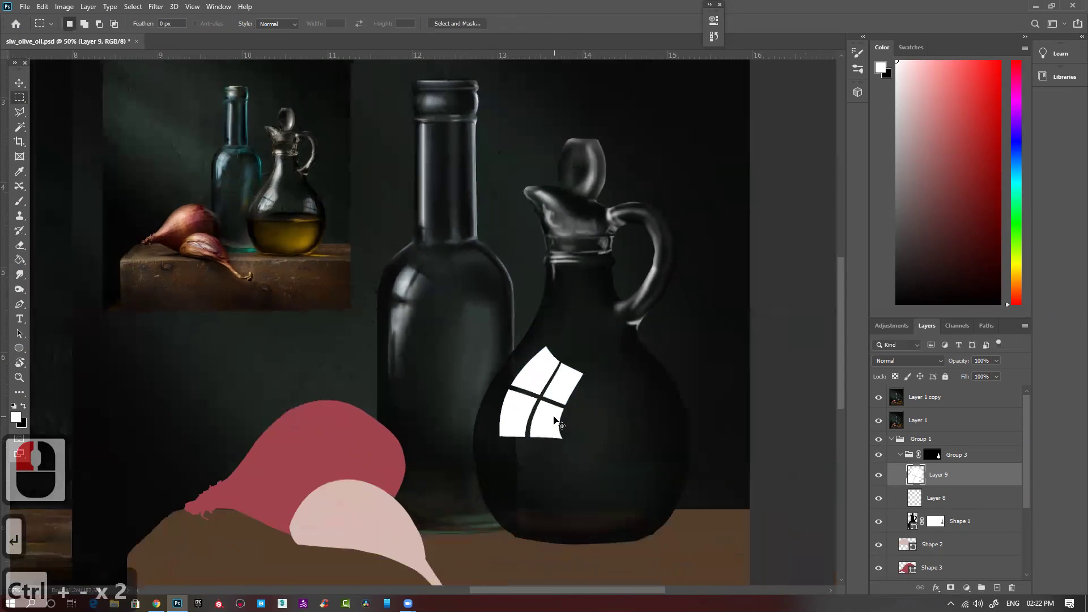
key("v")
left_click_drag(505, 389, 569, 409)
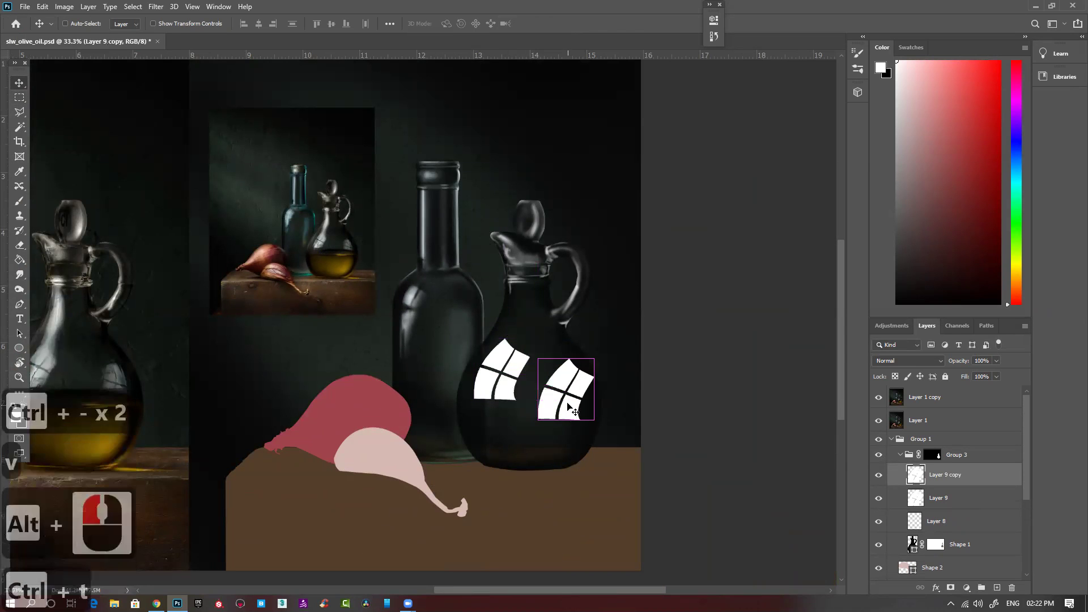
key("ctrl+t")
right_click(569, 399)
left_click(608, 385)
left_click(580, 404, "ctrl")
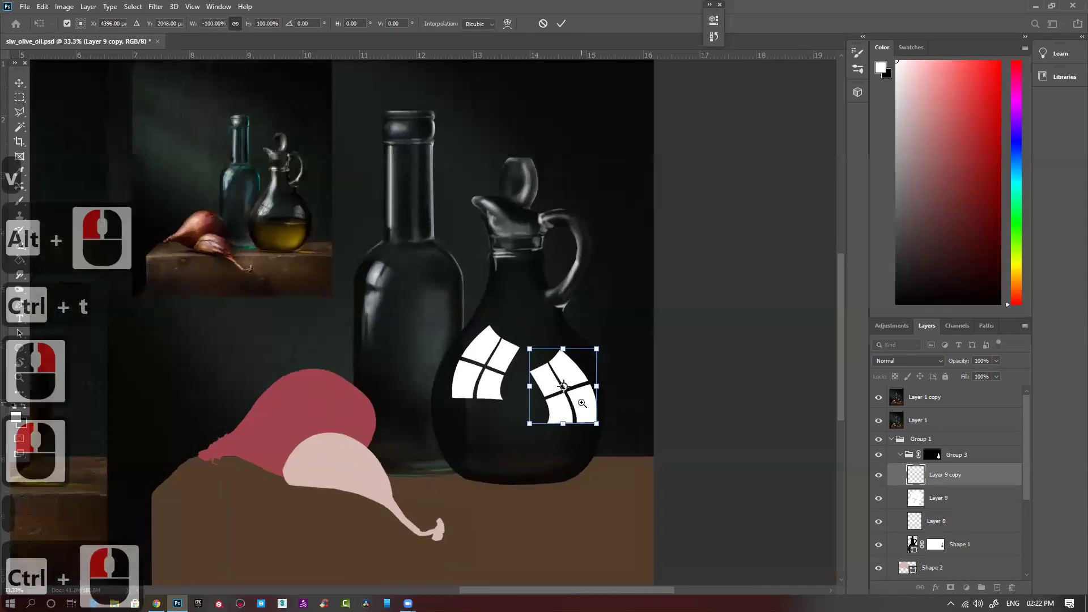
left_click(581, 404, "ctrl")
Scale the flipped window to 56.15%, tilt and place it near the jug's right edge, and merge it into Layer 9.
left_click_drag(488, 398, 551, 476)
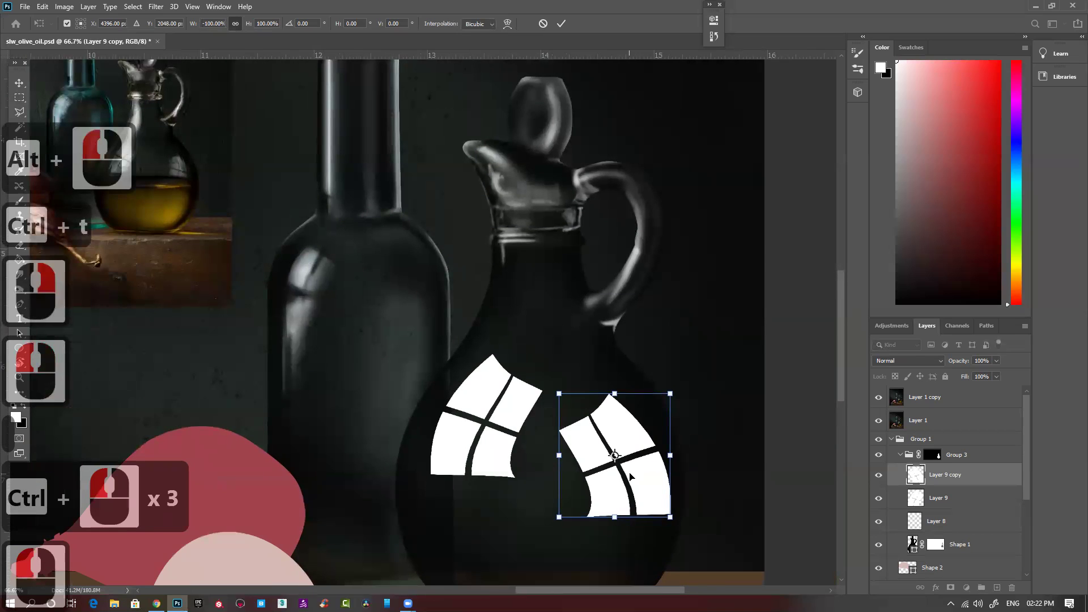
left_click_drag(630, 476, 637, 459)
left_click_drag(567, 377, 616, 426)
left_click_drag(652, 493, 644, 452)
left_click_drag(706, 437, 698, 445)
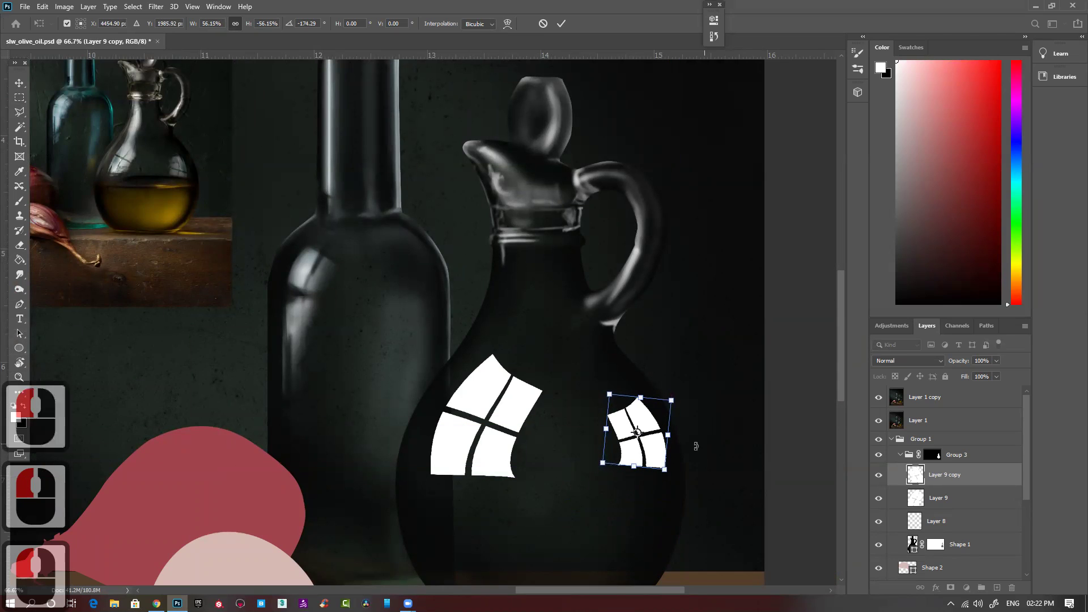
double_click(647, 458)
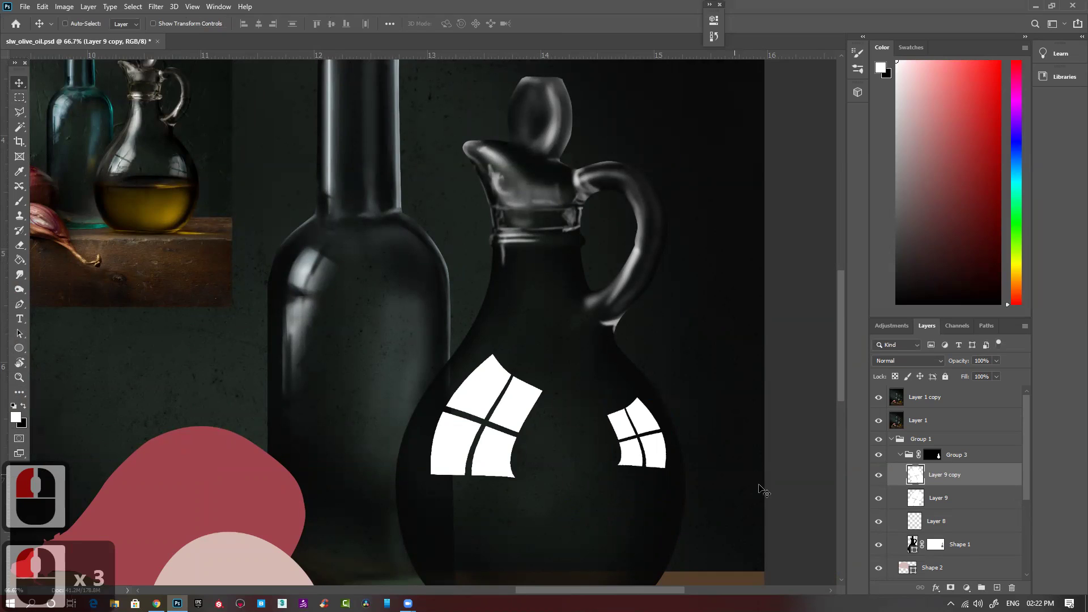
key("ctrl+e")
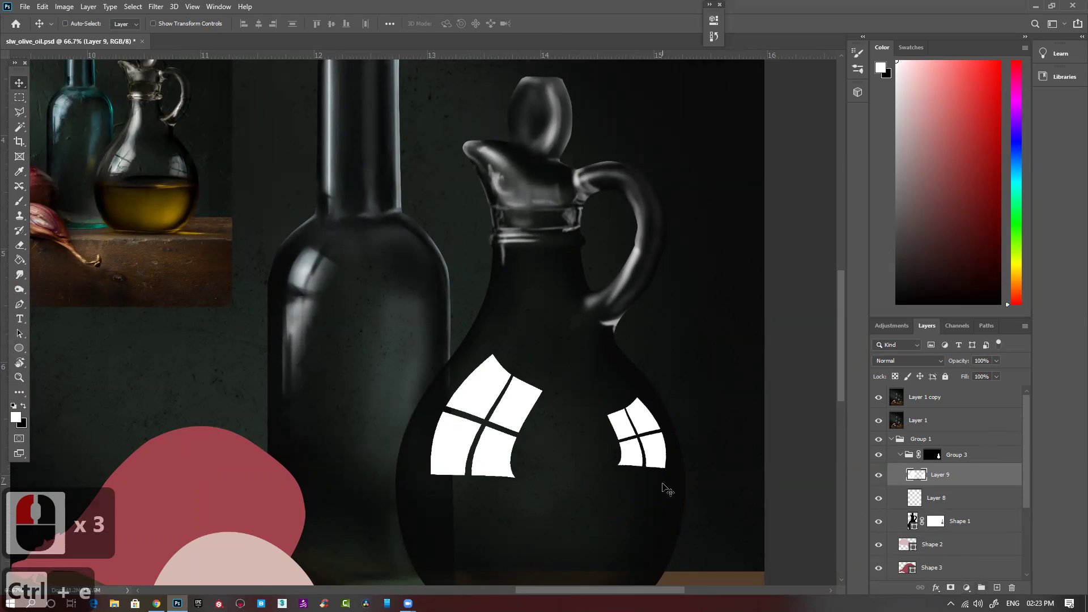
Softly erase across the large left window reflection's upper-right and right-hand panes with a 125 px Eraser.
key("e")
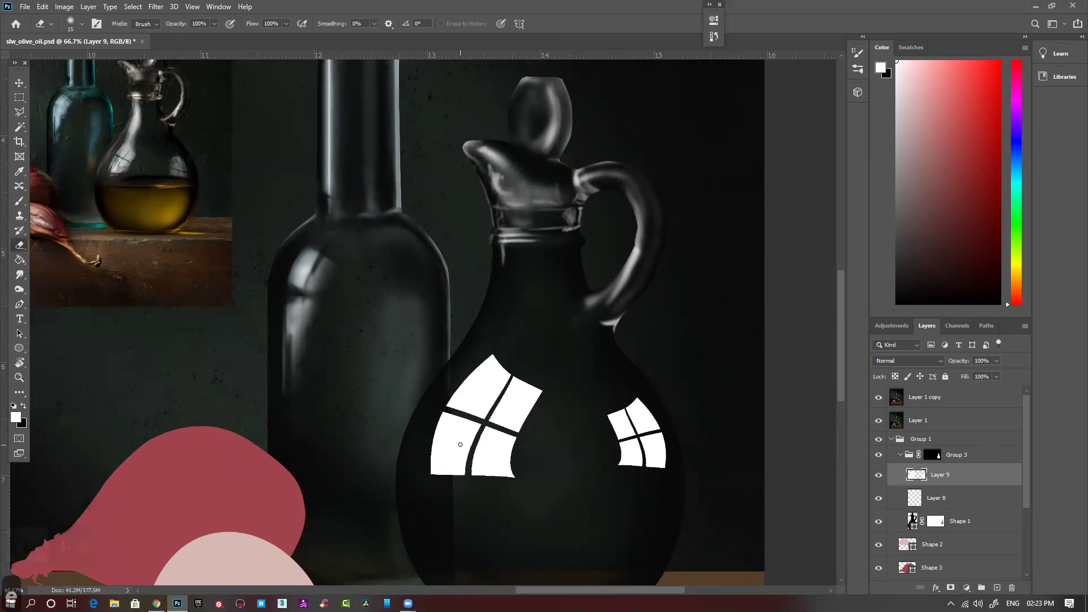
key("bracketright")
key("bracketright")
key("bracketright")
key("bracketright")
key("bracketright")
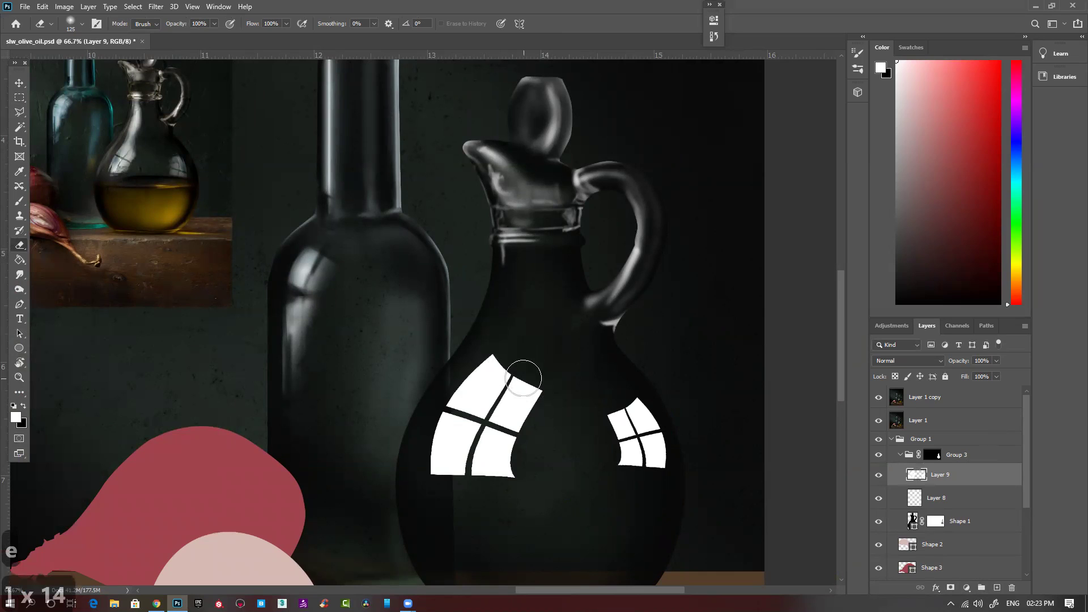
left_click(714, 401)
mouse_move(963, 363)
left_mouse_down()
mouse_move(931, 364)
mouse_move(1042, 364)
left_mouse_up()
left_click(648, 366)
left_click_drag(495, 334, 523, 363)
mouse_move(527, 365)
left_mouse_down()
mouse_move(499, 331)
mouse_move(576, 391)
mouse_move(539, 444)
mouse_move(550, 408)
mouse_move(521, 482)
left_mouse_up()
left_click_drag(560, 394, 518, 512)
left_click_drag(536, 442, 518, 494)
mouse_move(565, 402)
left_mouse_down()
mouse_move(514, 522)
mouse_move(479, 514)
left_mouse_up()
Fade the upper-left edge and top corner of the large window reflection with the soft Eraser.
left_click(418, 420)
mouse_move(475, 368)
left_mouse_down()
mouse_move(454, 452)
mouse_move(460, 409)
left_mouse_up()
left_click_drag(503, 317, 480, 356)
left_click_drag(499, 330, 465, 396)
left_click(464, 395)
left_click(421, 491)
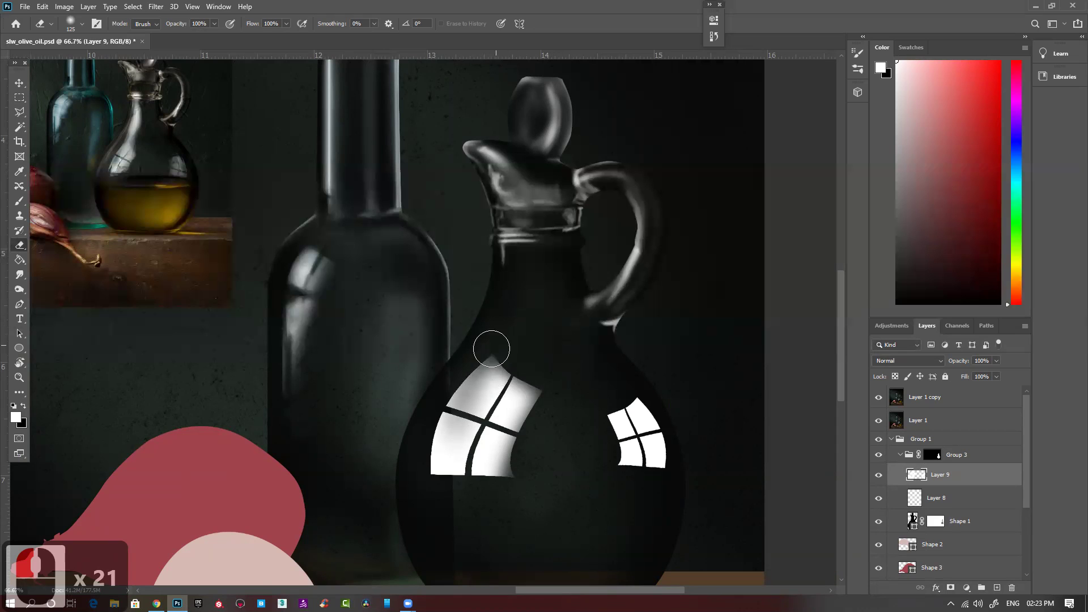
left_click(491, 349)
left_click(489, 363)
left_click(496, 368)
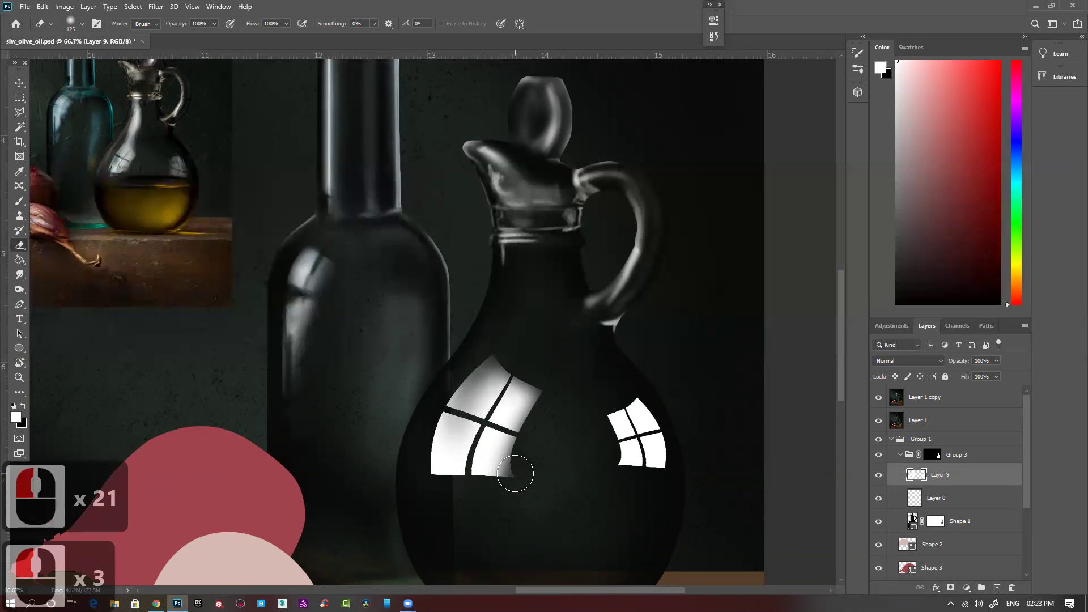
Fade the large window reflection's lower-right corner and its lower-left edge with soft eraser strokes.
left_click(516, 474)
left_click(498, 465)
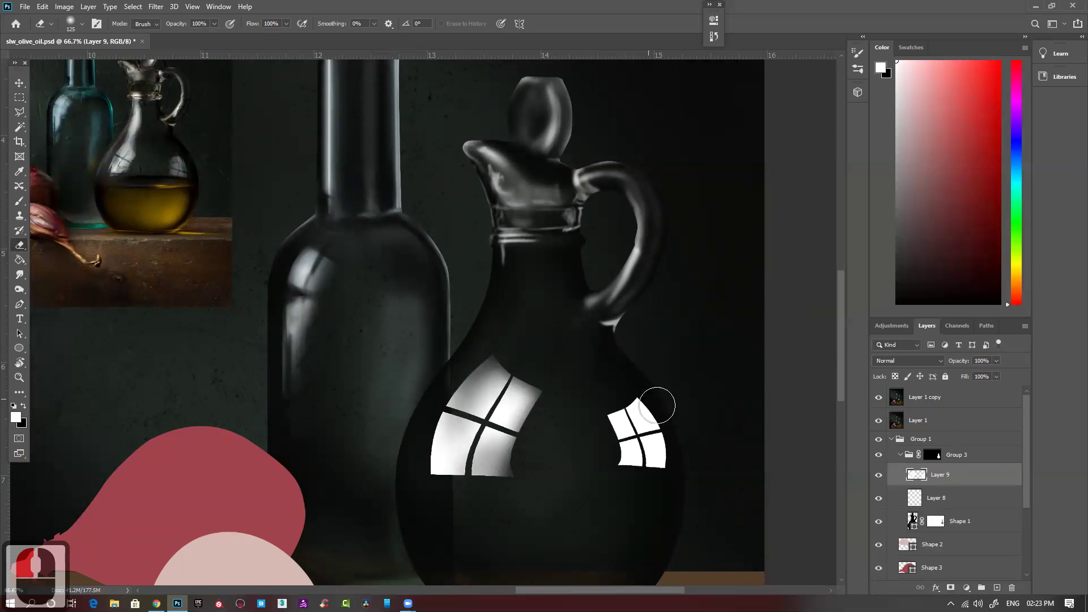
left_click(541, 412)
left_click(510, 482)
left_click(503, 481)
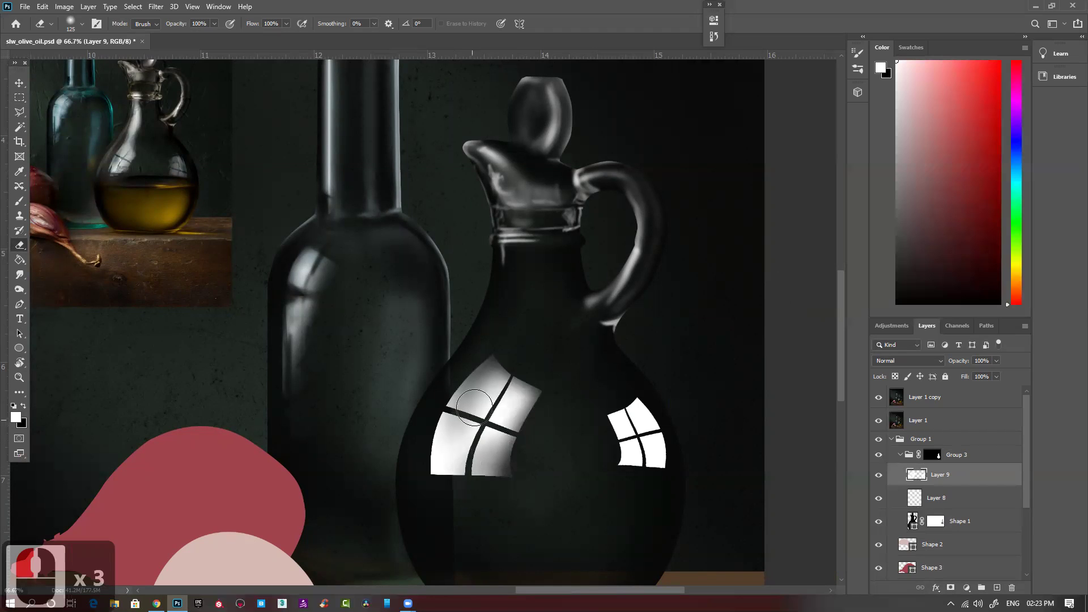
left_click_drag(420, 433, 420, 500)
left_click_drag(421, 425, 422, 494)
left_click_drag(432, 462, 437, 490)
left_click(437, 490)
Reduce the Eraser to 15 px and erase thin streaks down the large window's lower-left pane and along its bottom edge.
key("bracketleft")
key("bracketleft")
key("bracketleft")
key("bracketleft")
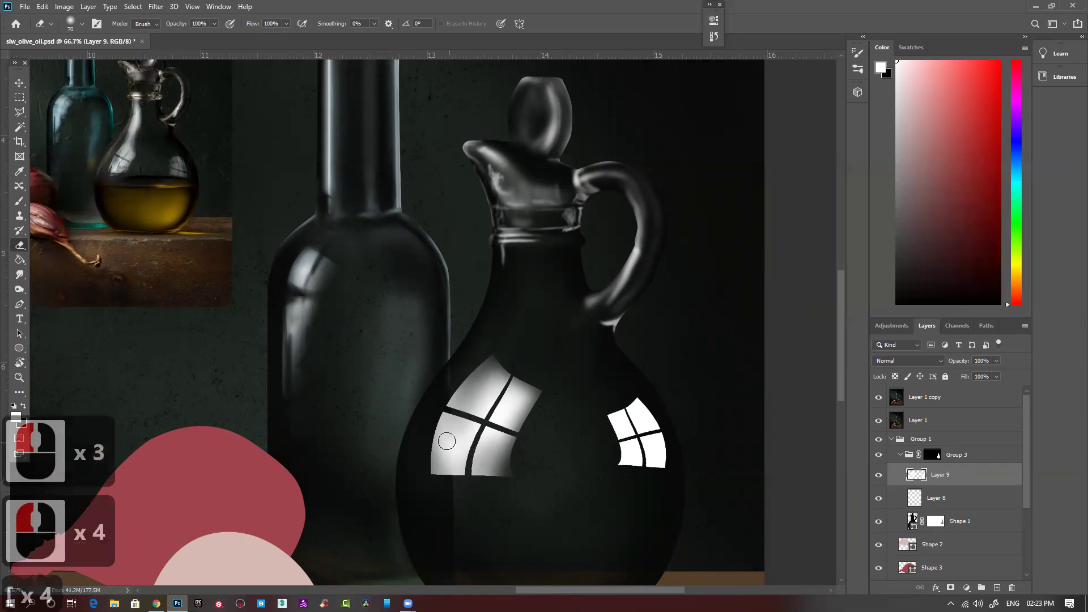
key("bracketleft")
key("bracketleft")
key("bracketleft")
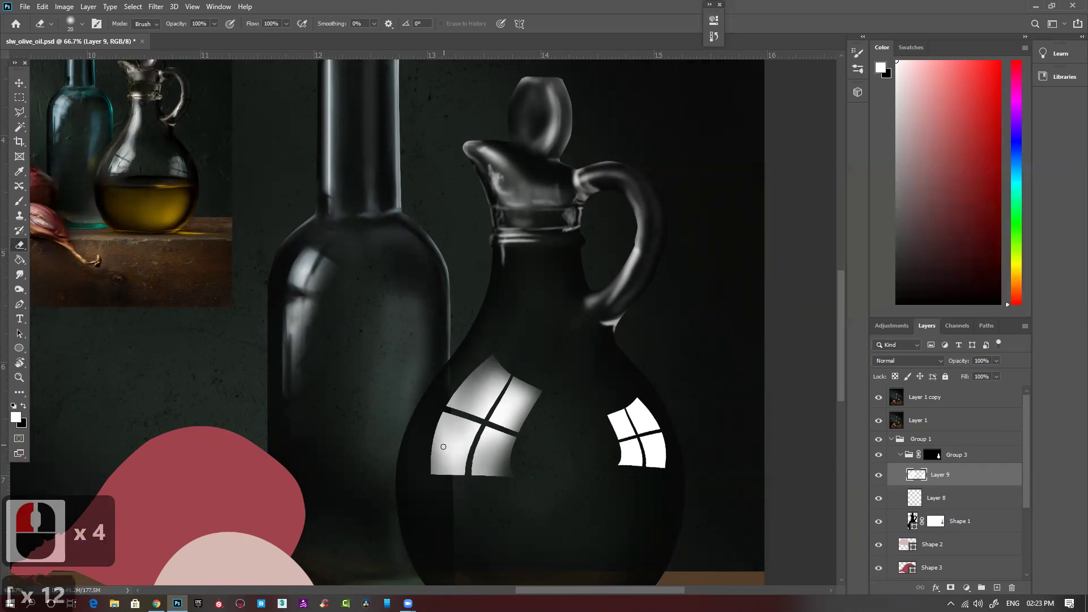
mouse_move(445, 434)
left_mouse_down()
mouse_move(444, 471)
mouse_move(443, 445)
left_mouse_up()
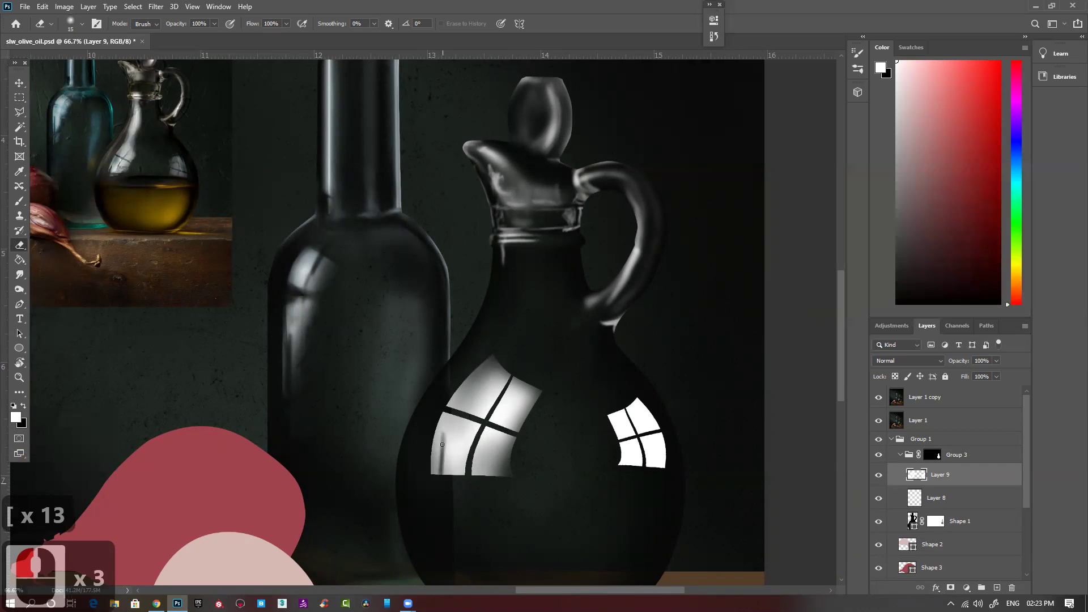
mouse_move(502, 471)
left_mouse_down()
mouse_move(430, 465)
mouse_move(502, 467)
mouse_move(444, 471)
left_mouse_up()
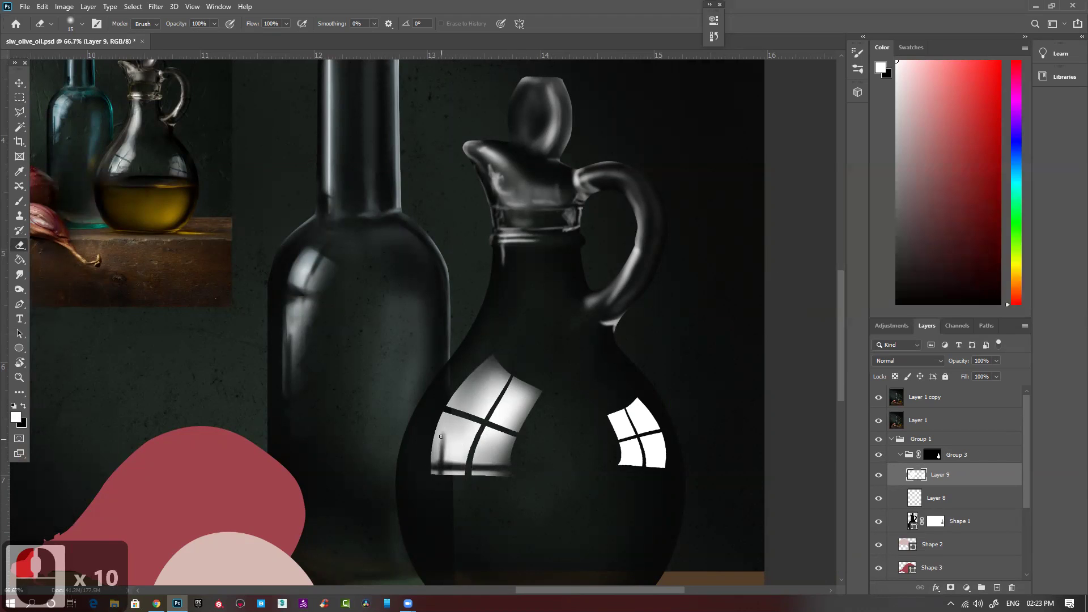
Erase a thin curved streak inside the large window's upper-left pane, starting with a 10 px Eraser.
key("bracketleft")
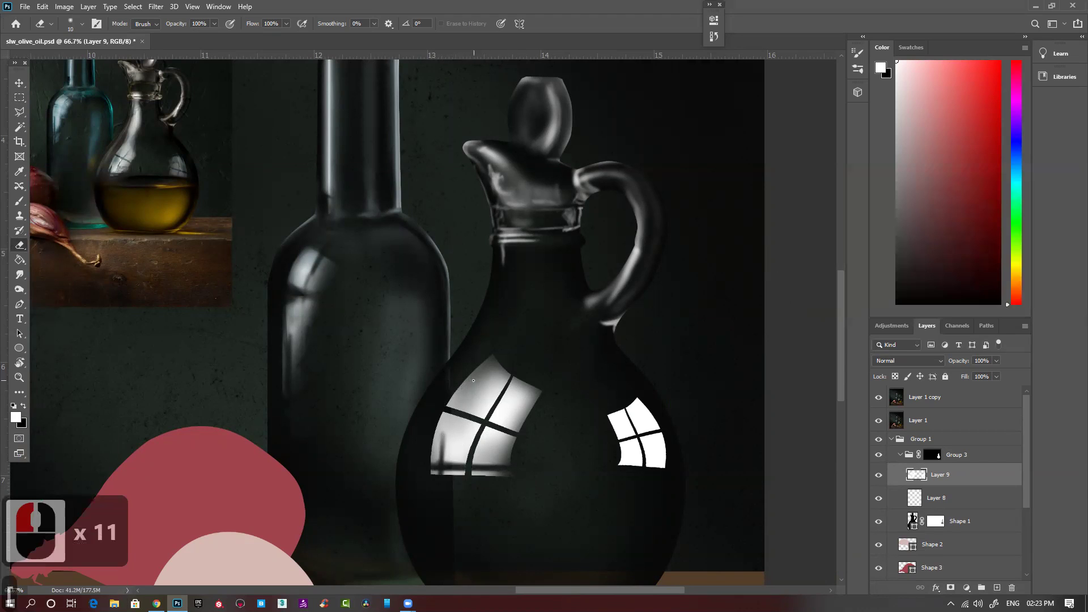
left_click_drag(473, 381, 461, 391)
left_click_drag(463, 387, 454, 402)
key("bracketright")
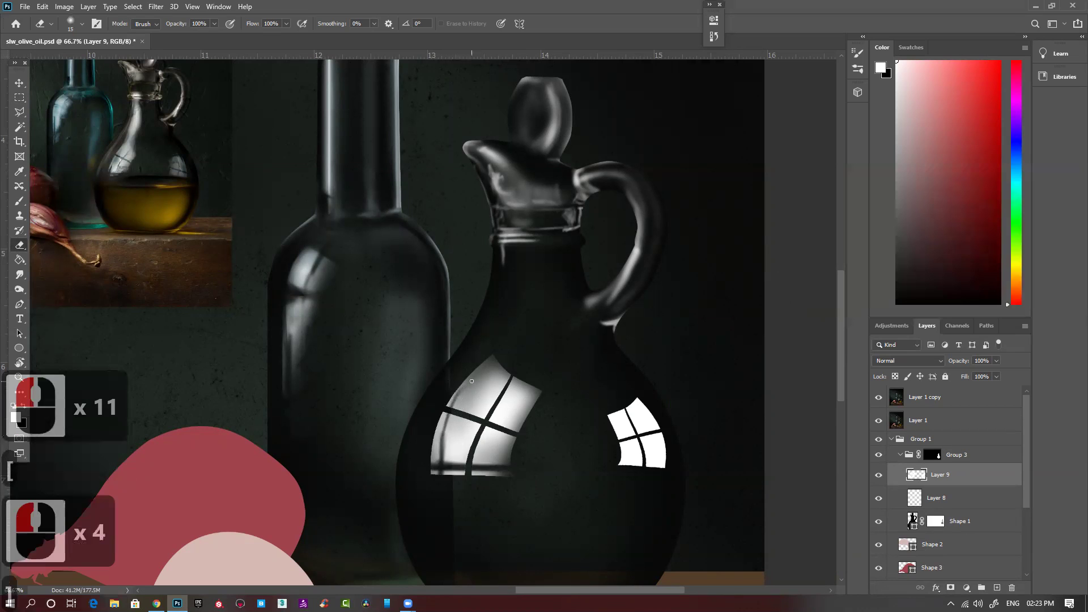
left_click(463, 399)
left_click(467, 392)
Widen and soften the dark streak through the large window's two left panes with a 30 px Eraser.
key("bracketright")
key("bracketright")
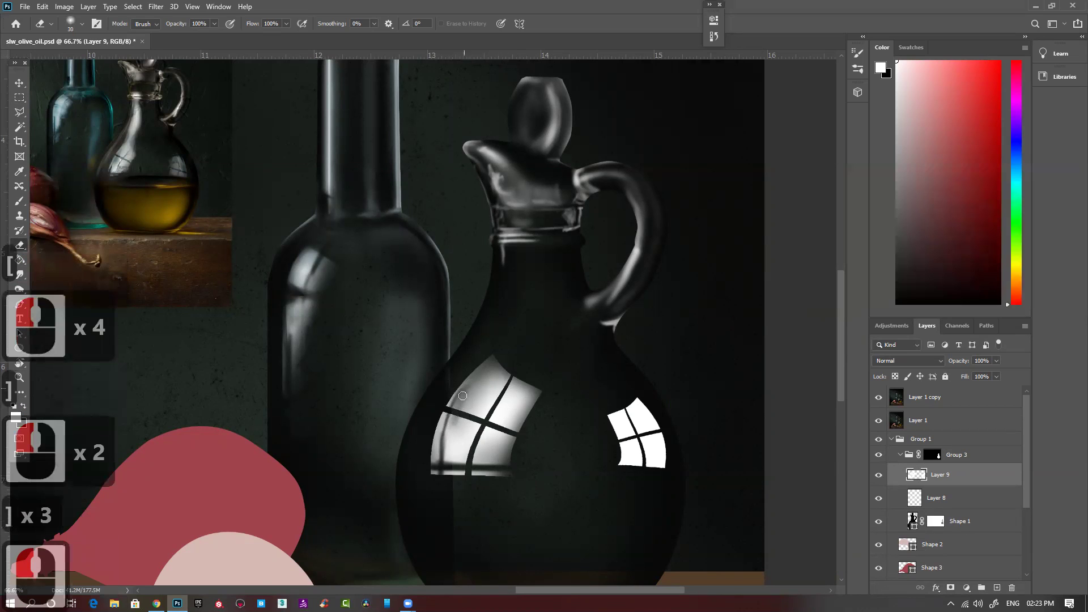
left_click(459, 396)
left_click(456, 415)
left_click(447, 430)
left_click(444, 447)
mouse_move(444, 455)
left_mouse_down()
mouse_move(453, 417)
mouse_move(448, 444)
left_mouse_up()
Break up the bottom of the large window's lower-right pane with short erasing strokes at varied eraser sizes.
mouse_move(515, 455)
left_mouse_down()
mouse_move(474, 456)
mouse_move(504, 454)
mouse_move(479, 455)
mouse_move(481, 444)
mouse_move(473, 466)
mouse_move(503, 463)
mouse_move(508, 485)
left_mouse_up()
key("[")
key("[")
key("bracketright")
key("bracketright")
key("bracketright")
left_click_drag(508, 477, 491, 460)
key("bracketleft")
key("bracketleft")
key("bracketleft")
left_click_drag(496, 470, 494, 484)
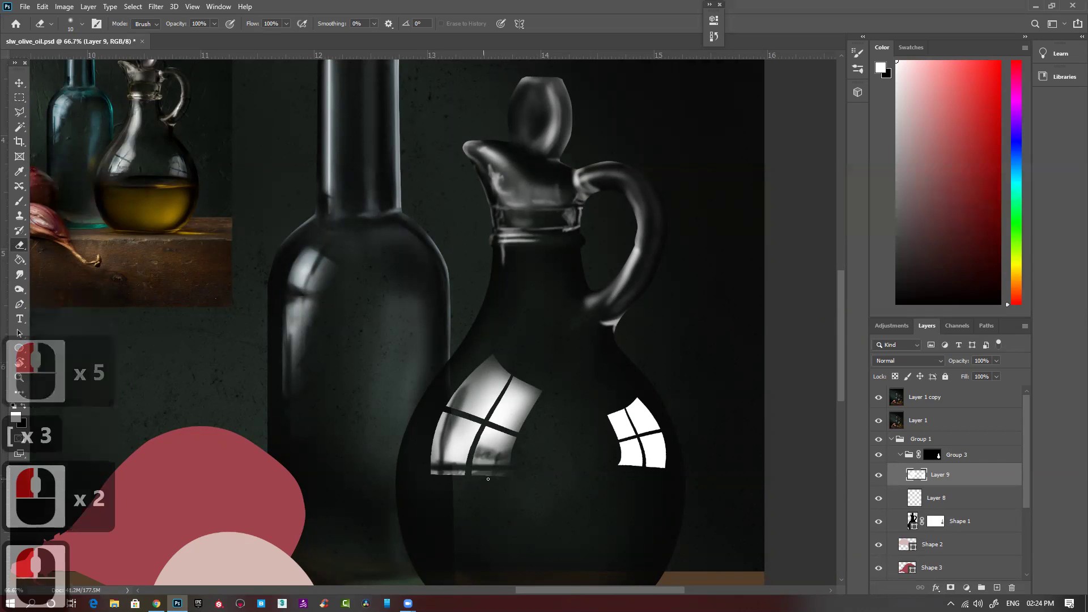
Clean up the large window's bottom edge and soften the lower panes beside the vertical bar with a 20 px Eraser.
key("bracketright")
key("bracketright")
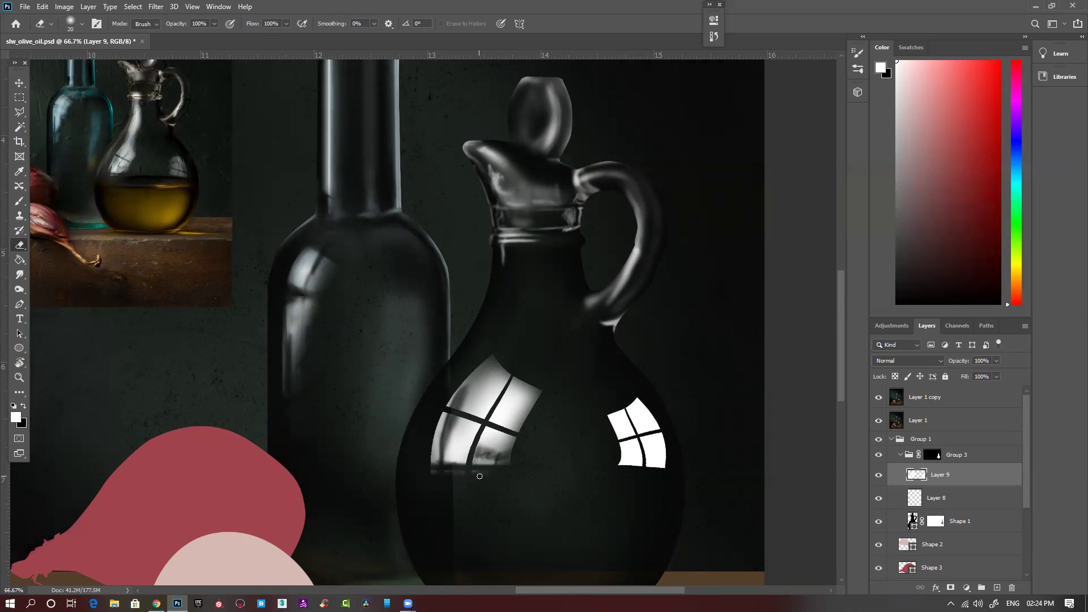
left_click(473, 444)
mouse_move(481, 427)
left_mouse_down()
mouse_move(468, 470)
mouse_move(482, 433)
left_mouse_up()
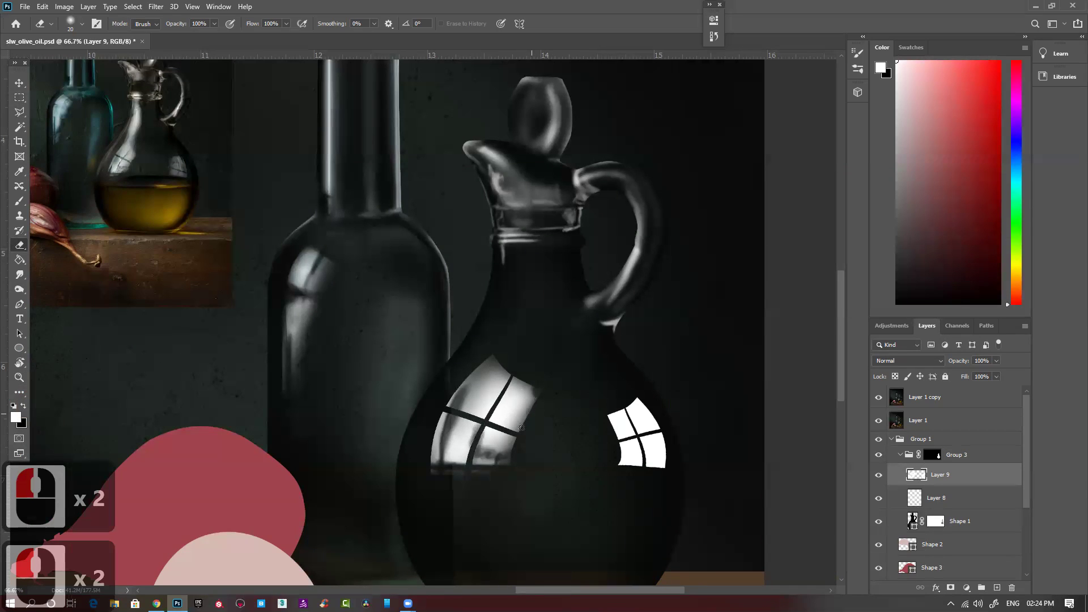
Soften the large window reflection's right, top and left outer edges with the Eraser enlarged to 35 px.
left_click(528, 407)
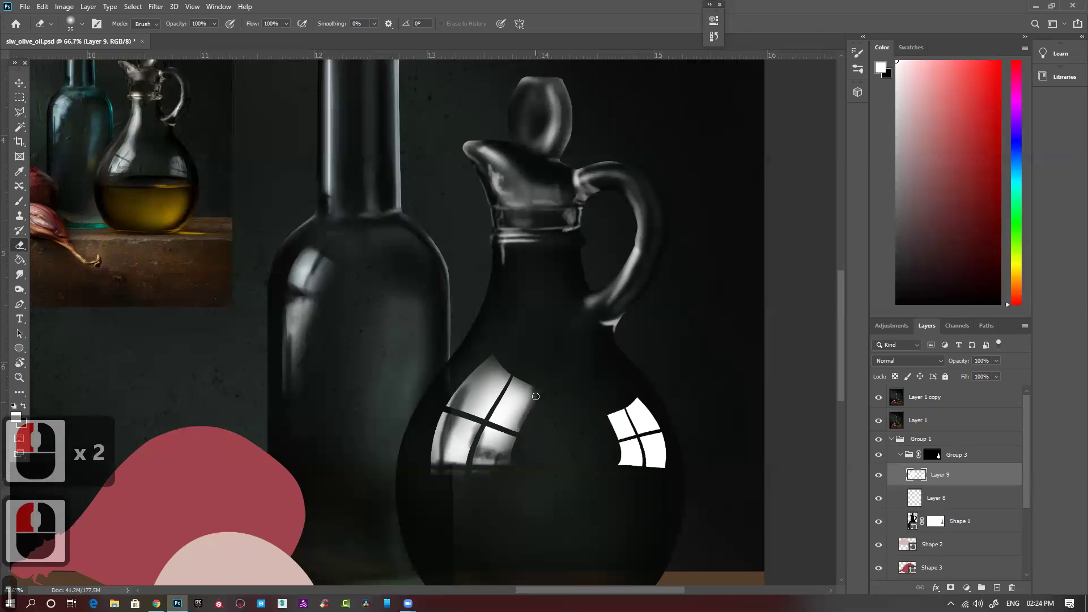
key("bracketright")
key("bracketright")
key("bracketright")
mouse_move(535, 393)
left_mouse_down()
mouse_move(512, 443)
mouse_move(525, 426)
mouse_move(519, 454)
left_mouse_up()
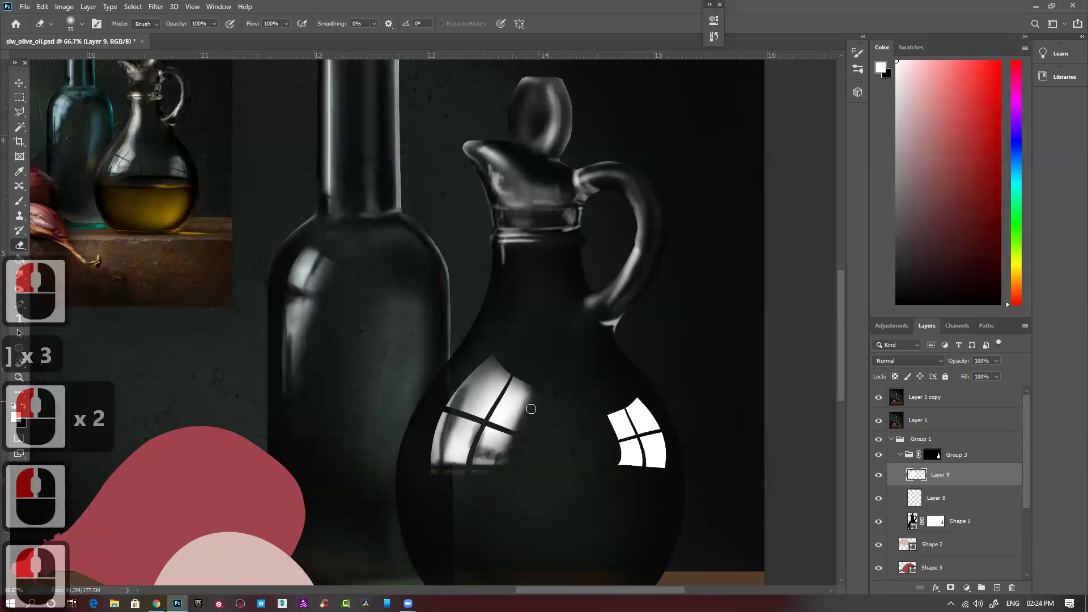
mouse_move(516, 368)
left_mouse_down()
mouse_move(495, 348)
mouse_move(545, 392)
mouse_move(450, 349)
mouse_move(449, 377)
mouse_move(491, 350)
mouse_move(450, 389)
left_mouse_up()
left_click_drag(464, 372, 436, 419)
mouse_move(438, 415)
left_mouse_down()
mouse_move(425, 488)
mouse_move(429, 469)
left_mouse_up()
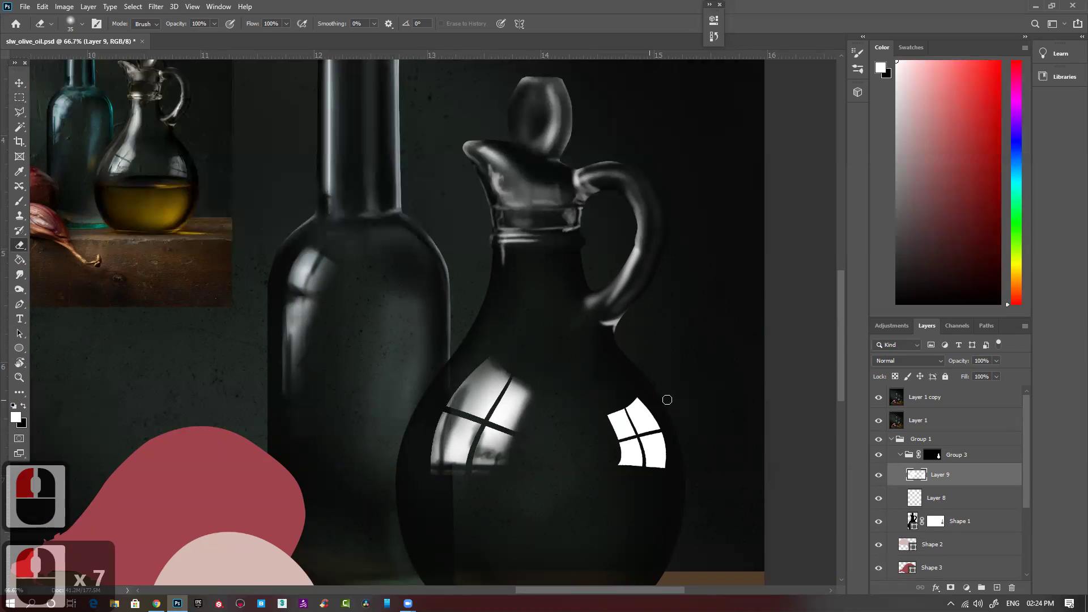
Fade the small right window reflection's left and bottom edges with a 50 px Eraser.
key("bracketright")
key("bracketright")
key("bracketright")
key("bracketright")
key("bracketright")
key("bracketright")
key("bracketright")
key("bracketright")
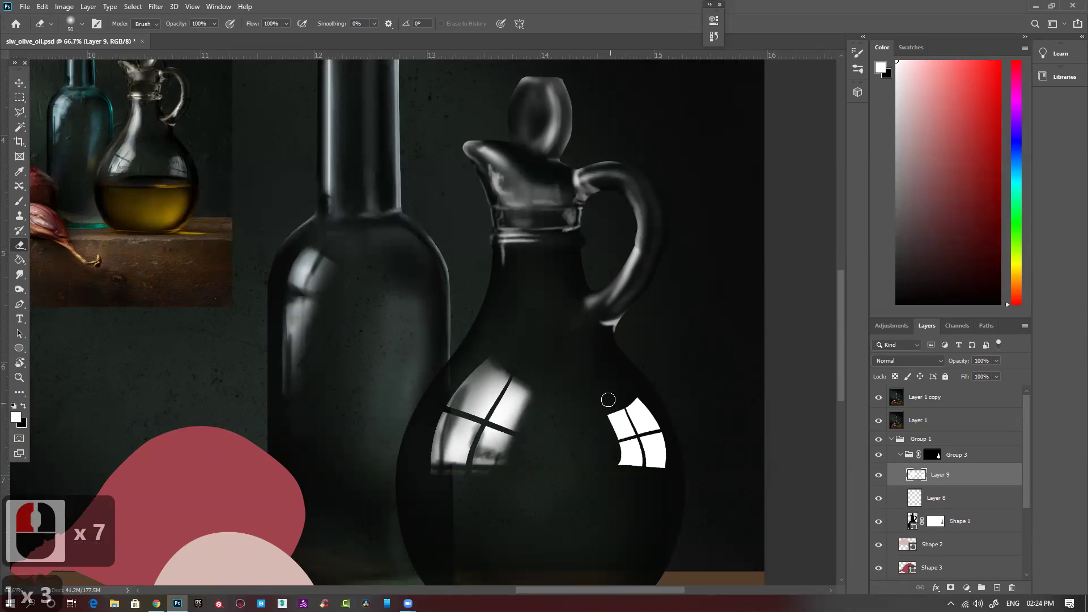
left_click_drag(600, 405, 616, 470)
left_click_drag(611, 385, 623, 475)
left_click_drag(621, 432, 621, 408)
mouse_move(621, 408)
left_mouse_down()
mouse_move(673, 439)
mouse_move(665, 488)
mouse_move(676, 473)
mouse_move(605, 468)
left_mouse_up()
mouse_move(690, 471)
left_mouse_down()
mouse_move(578, 461)
mouse_move(640, 475)
left_mouse_up()
left_click_drag(652, 478, 687, 476)
left_click_drag(680, 477, 649, 478)
Round off and fade the small window reflection's upper-left side and top corner with a smaller Eraser.
key("[")
key("[")
mouse_move(614, 424)
left_mouse_down()
mouse_move(624, 471)
mouse_move(609, 422)
left_mouse_up()
mouse_move(609, 422)
left_mouse_down()
mouse_move(614, 395)
mouse_move(648, 386)
left_mouse_up()
left_click_drag(648, 386, 668, 421)
Reduce the Eraser to 10 px and erase small dark touches in the small window's upper-right pane.
key("[")
key("[")
key("[")
key("[")
key("[")
key("[")
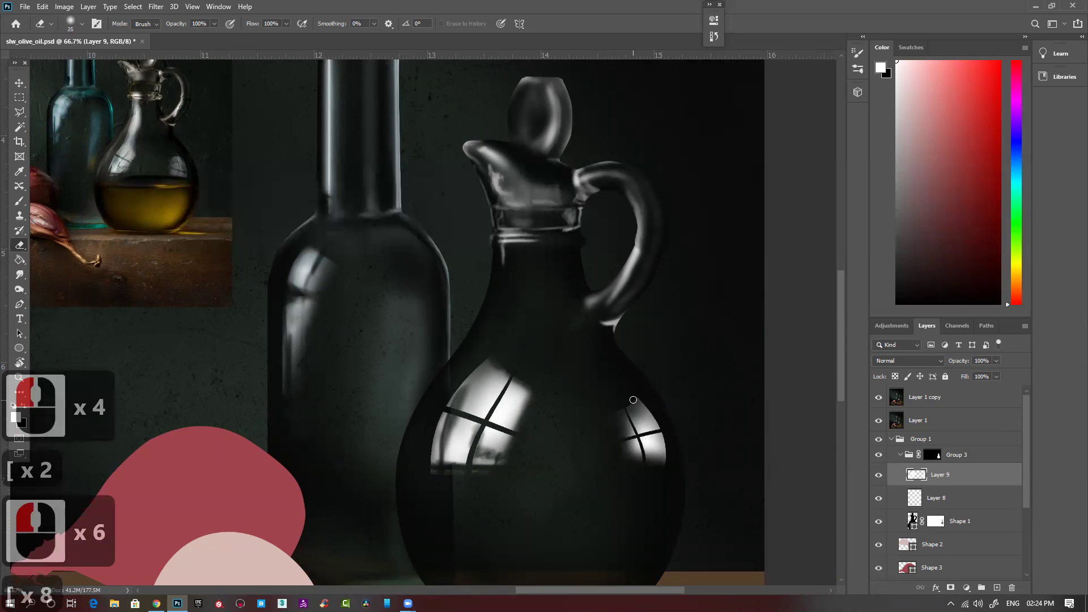
key("[")
key("[")
key("[")
left_click(646, 414)
left_click(645, 415)
left_click(644, 416)
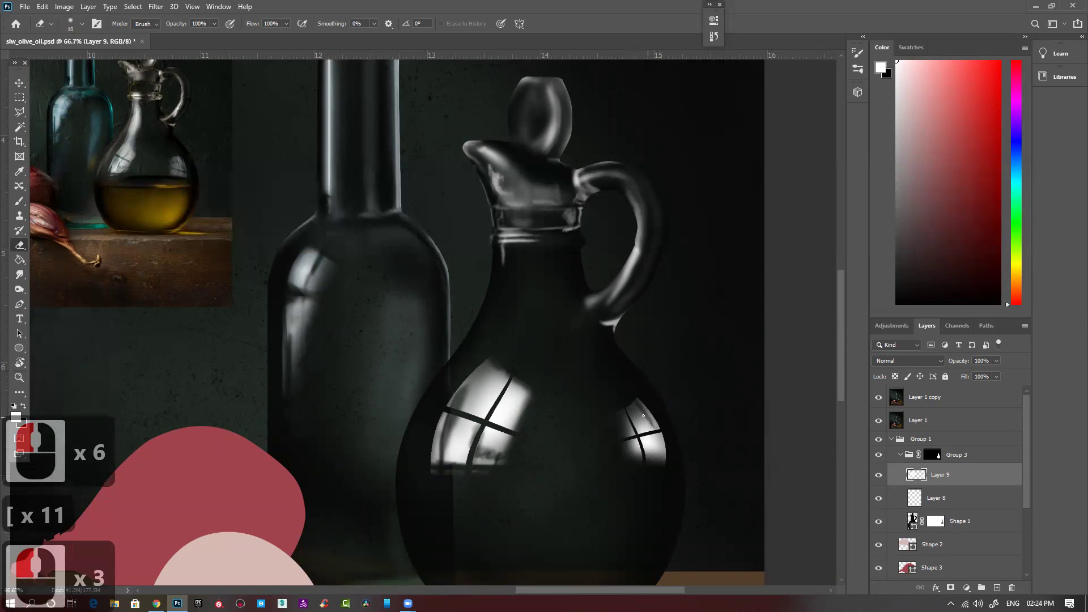
left_click(640, 405)
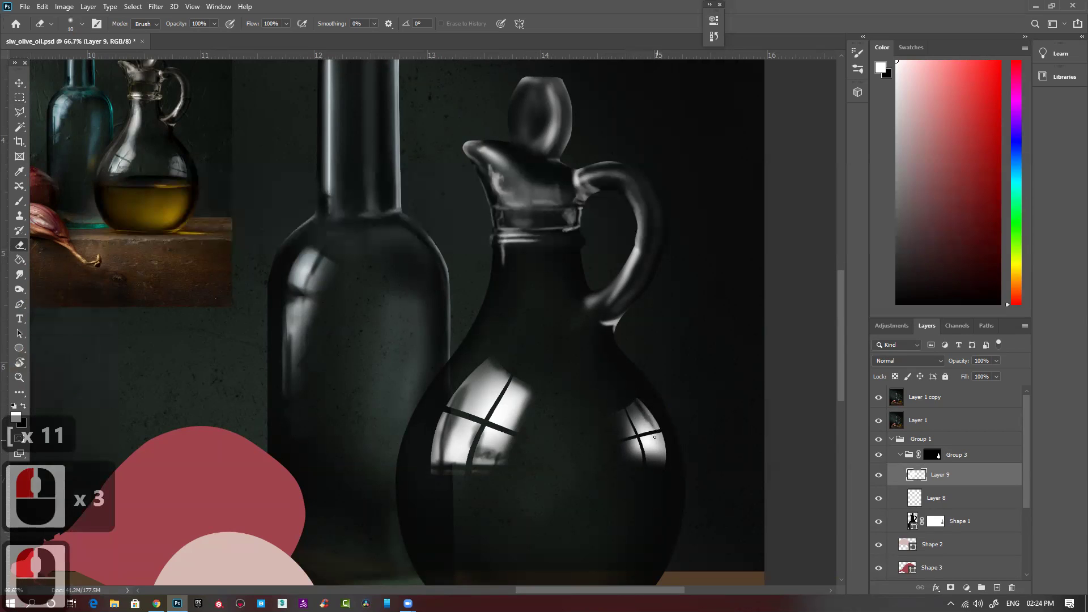
Enlarge the Eraser to 25 px and dim the small window's lower-right and upper-left panes.
key("]")
key("]")
key("]")
left_click(657, 441)
left_click(656, 445)
left_click(654, 448)
left_click(638, 420)
left_click(640, 424)
left_click(634, 421)
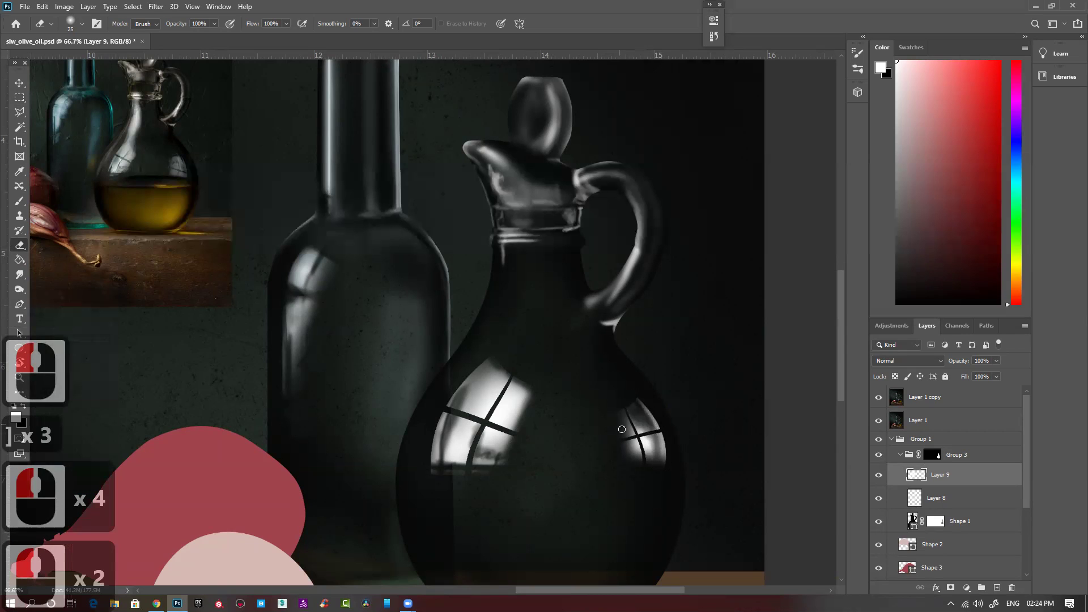
Dab the Eraser over the small window's lower panes, right edge and upper-left corner to soften them.
left_click(629, 449)
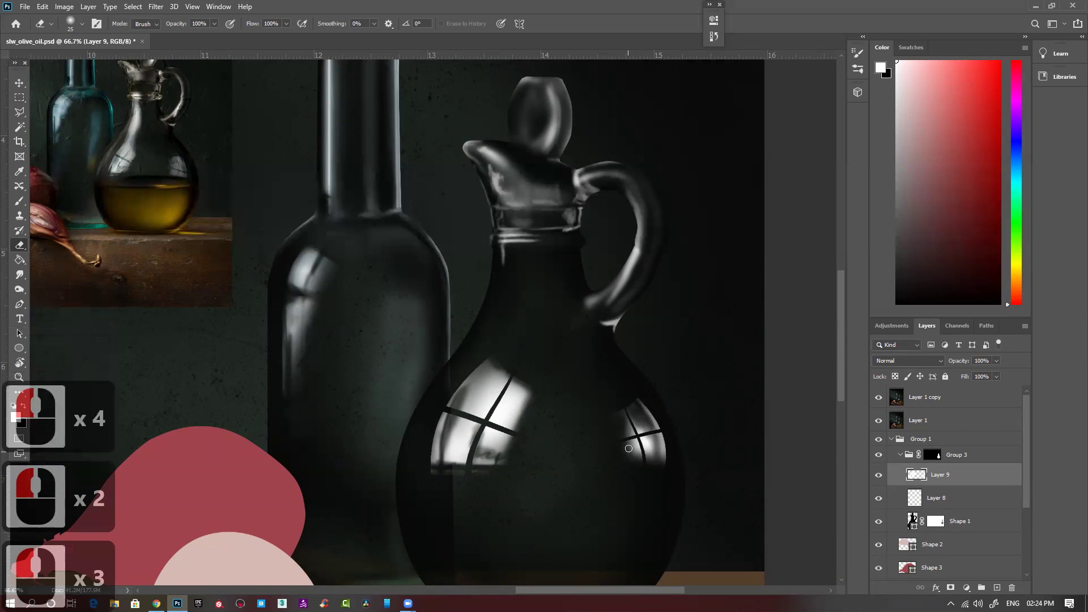
left_click(640, 453)
left_click(643, 449)
left_click(652, 447)
left_click(664, 442)
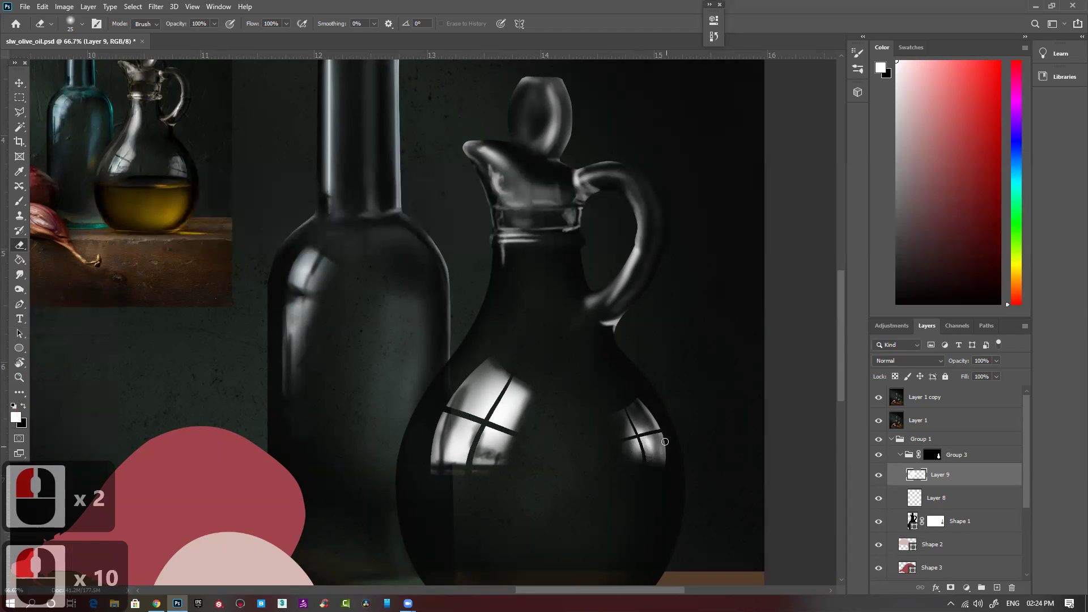
left_click(666, 452)
left_click(662, 430)
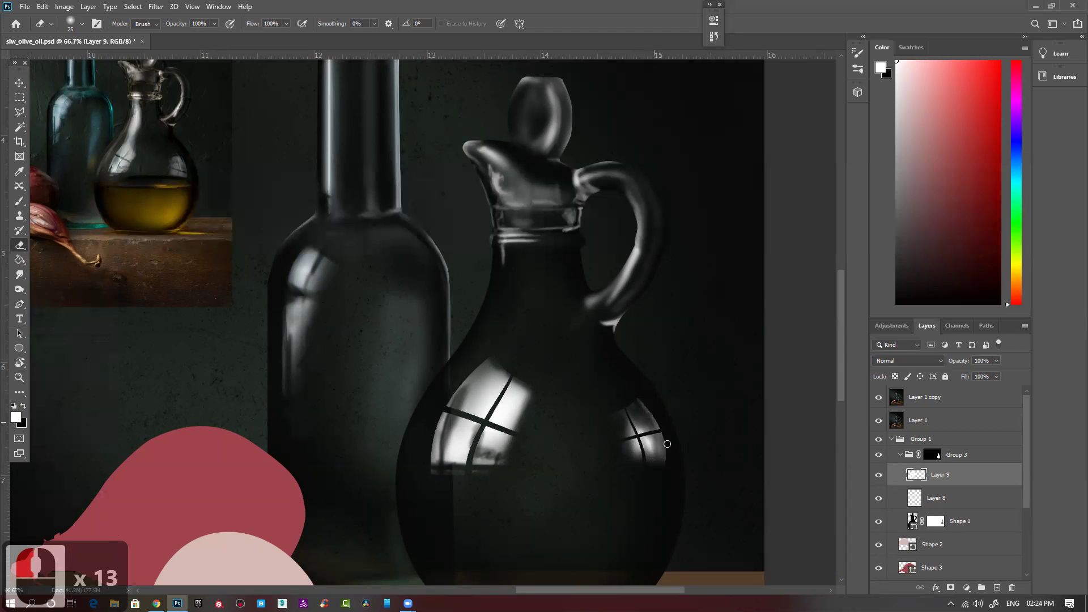
left_click(625, 411)
Enlarge the Eraser to 70 px and dim the large window's panes and bottom edge.
key("bracketright")
key("bracketright")
key("bracketright")
key("bracketright")
key("bracketright")
key("bracketright")
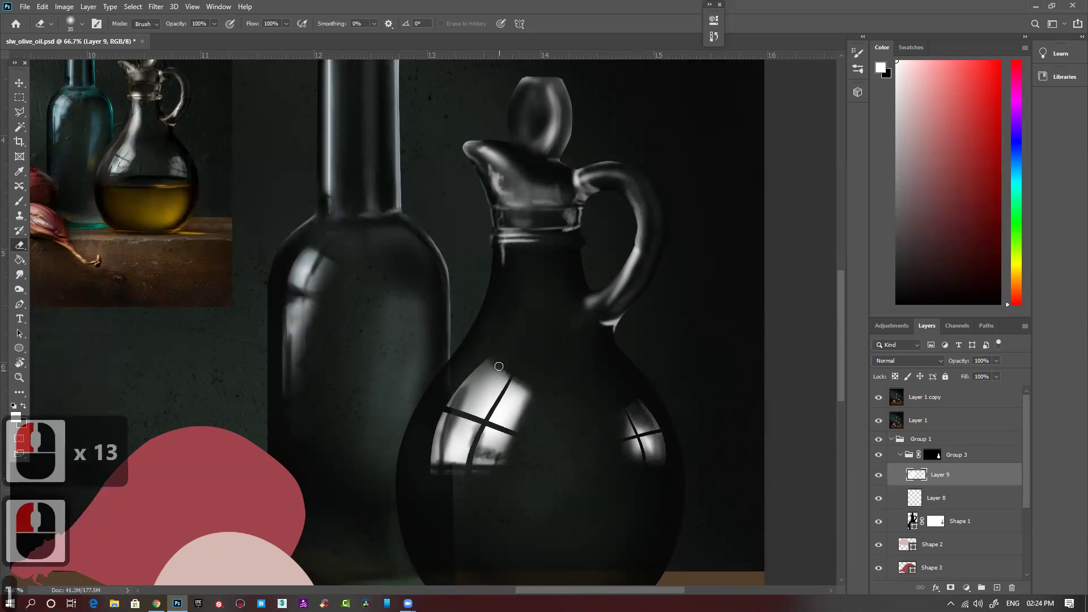
key("bracketright")
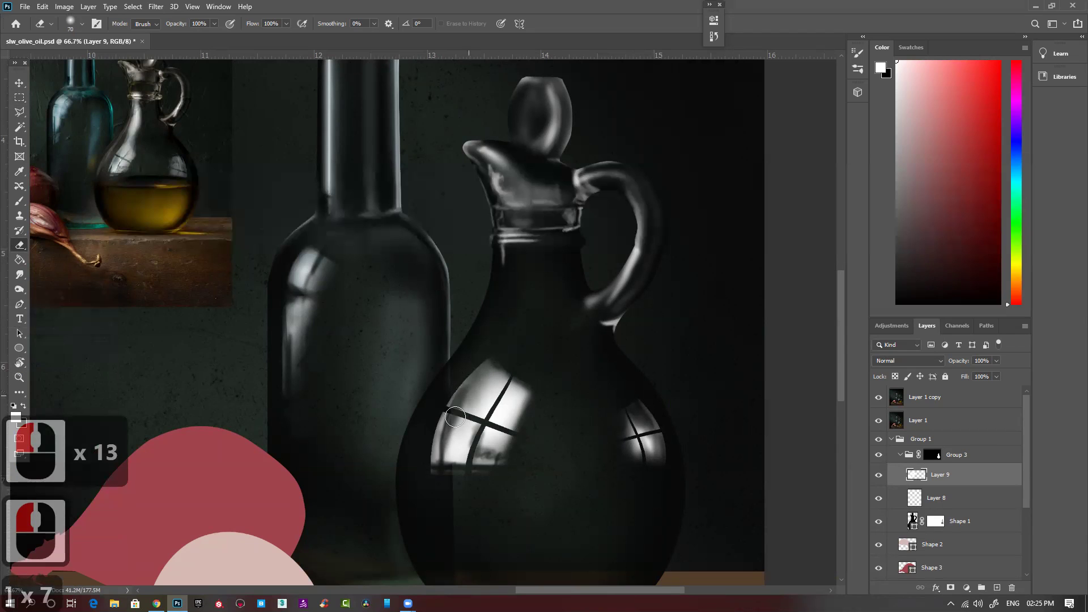
left_click(463, 420)
left_click(497, 390)
left_click(485, 413)
left_click(497, 387)
mouse_move(522, 392)
left_mouse_down()
mouse_move(516, 427)
mouse_move(484, 457)
mouse_move(466, 454)
mouse_move(453, 476)
mouse_move(443, 472)
mouse_move(486, 461)
left_mouse_up()
left_click(454, 475)
left_click(442, 471)
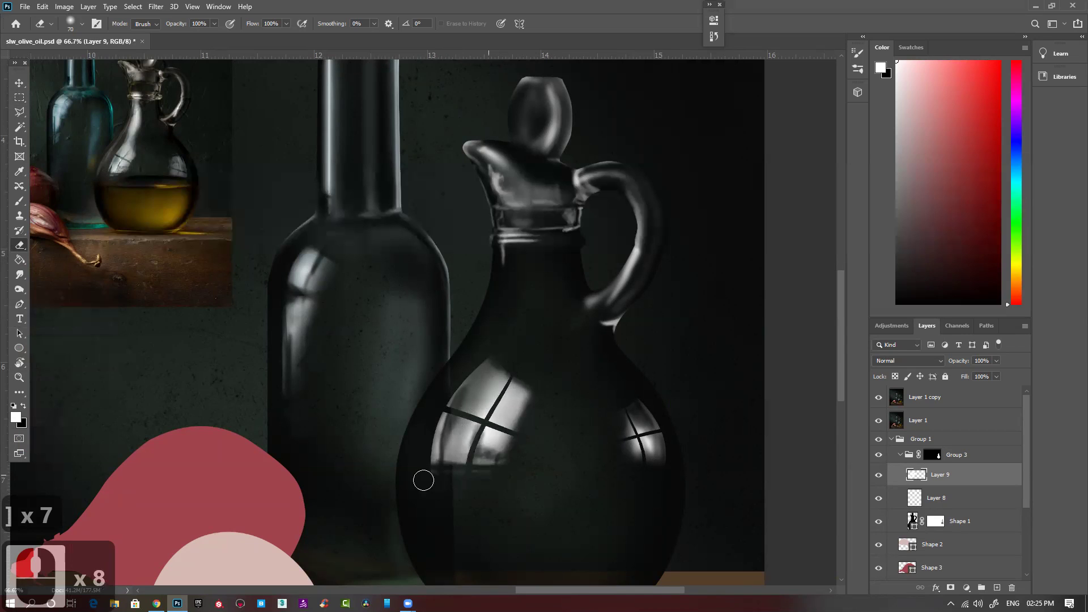
Fade the large window reflection's upper-right corner and left edge further with the 70 px Eraser.
mouse_move(529, 376)
left_mouse_down()
mouse_move(514, 428)
mouse_move(513, 392)
left_mouse_up()
left_click(424, 451)
left_click_drag(437, 423, 436, 463)
left_click(431, 453)
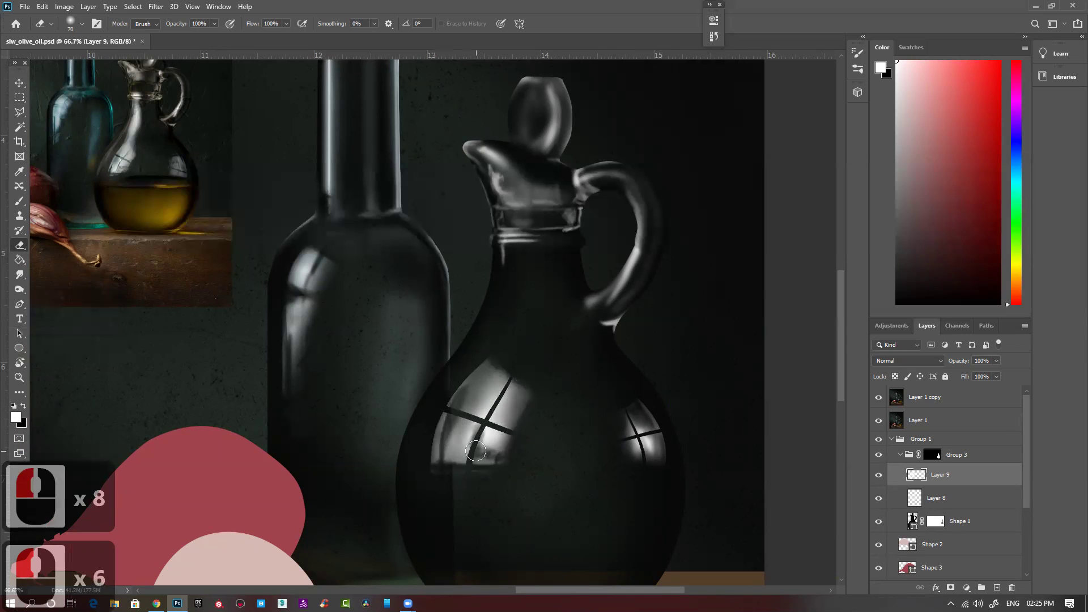
Compare the whole painting with the reference and save the document.
key("ctrl+minus")
key("ctrl+minus")
key("ctrl+minus")
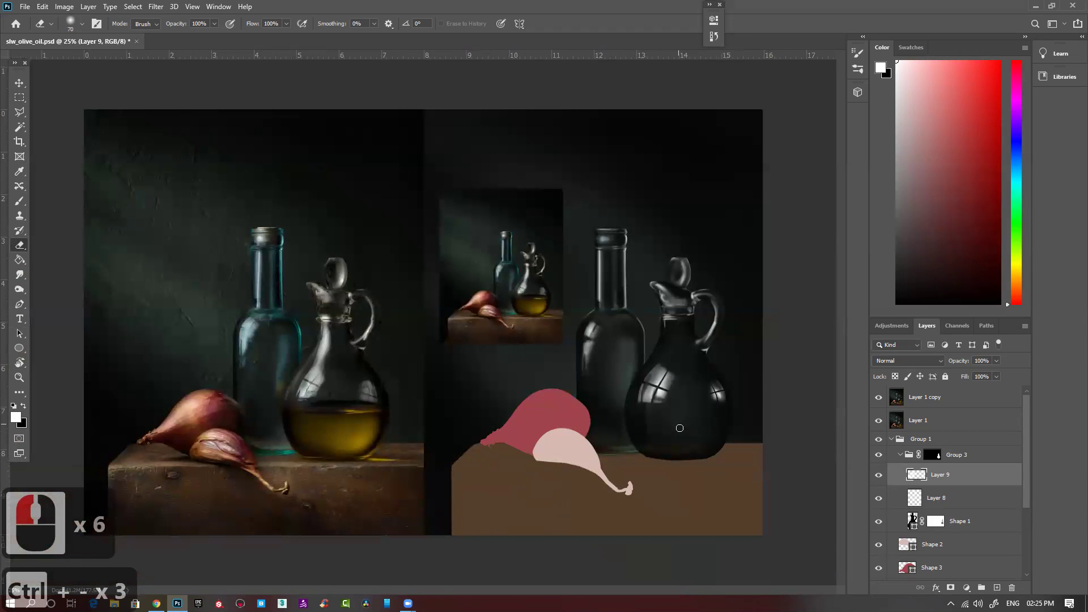
scroll(686, 414, "up", 1)
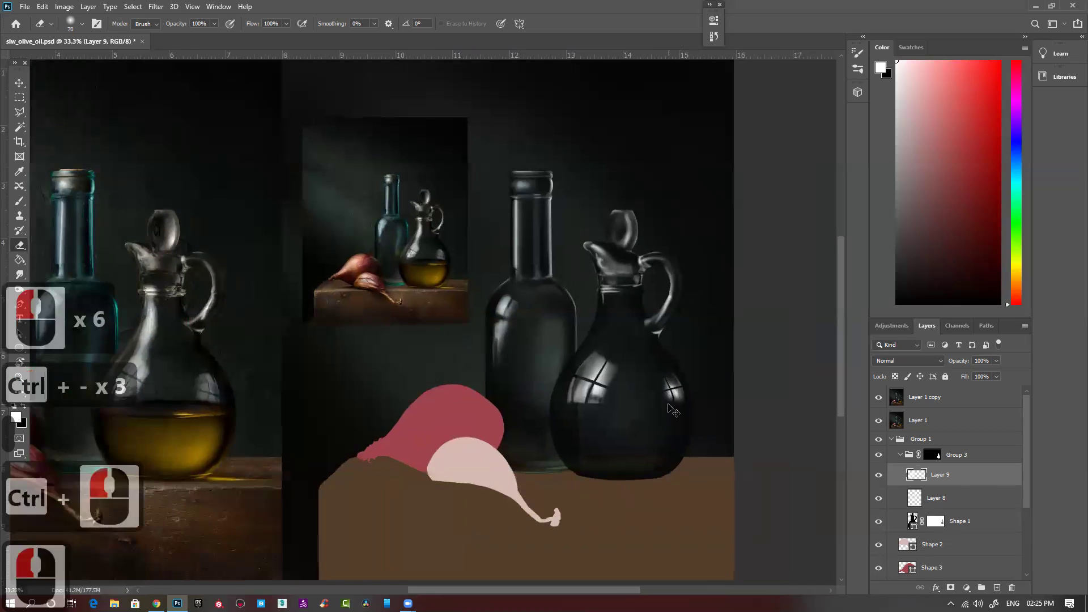
key("ctrl+s")
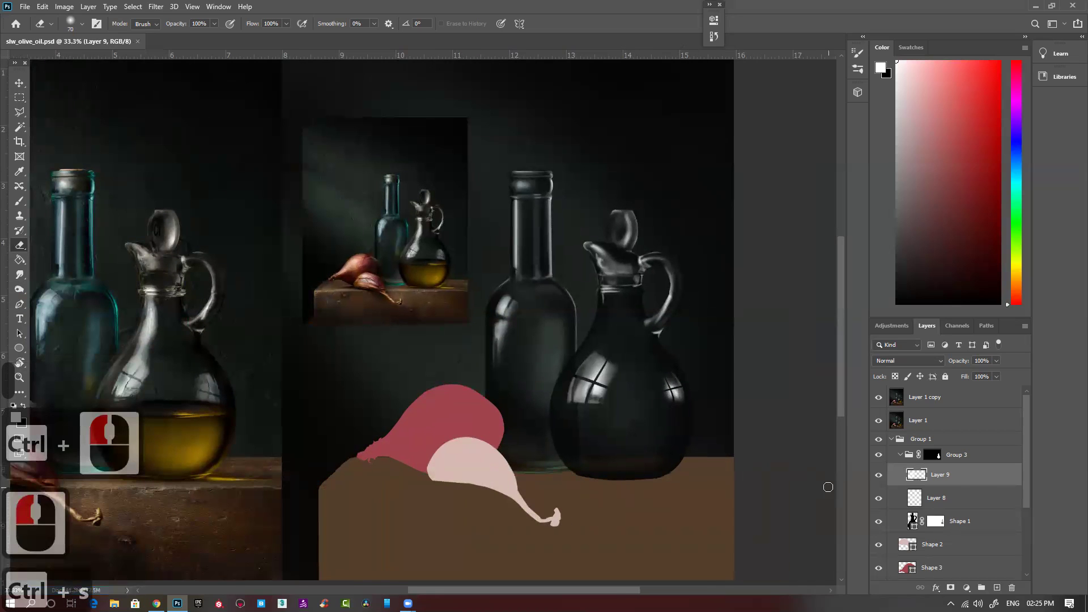
Hide and show Layer 8 to check its content, and make it the active layer.
left_click(879, 499)
left_click(879, 499)
left_click(938, 499)
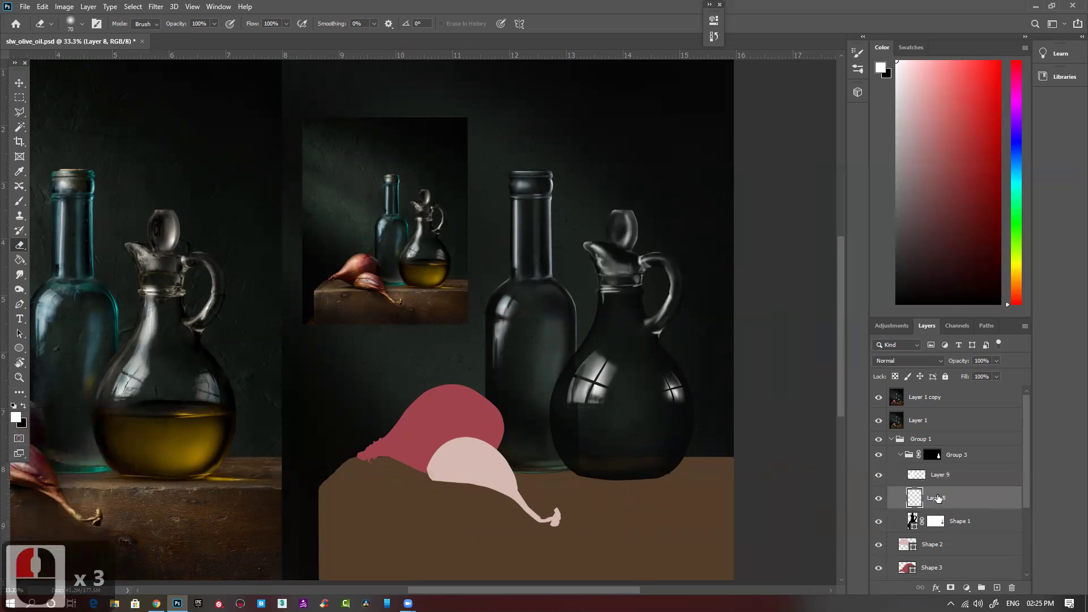
Switch to the Brush, enlarge it to about 50 px, and paint a soft white highlight down the jug's neck on its lit side.
key("b")
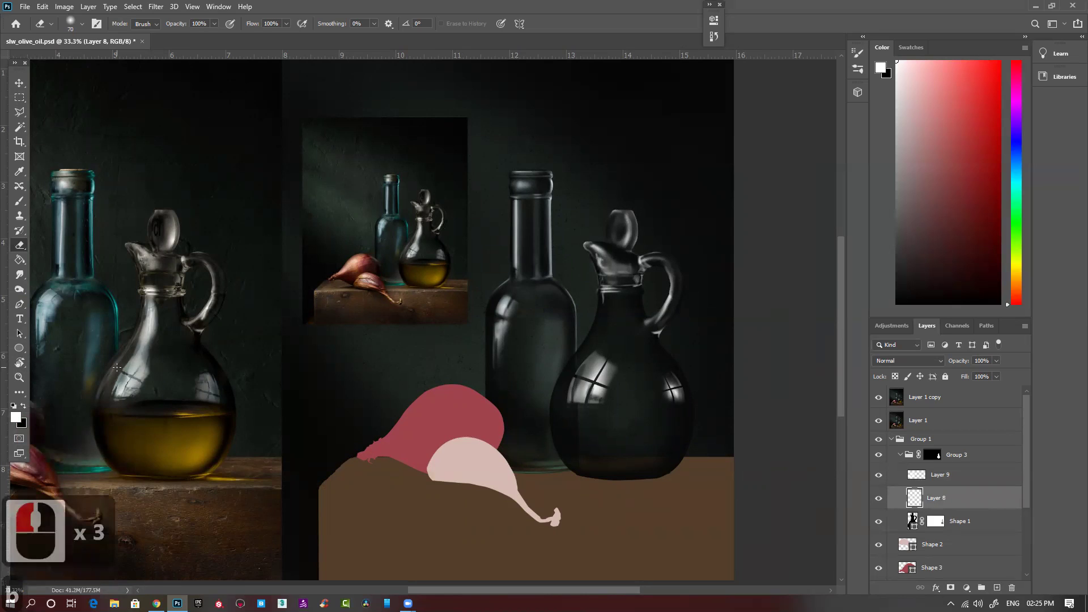
left_click(658, 356, "ctrl")
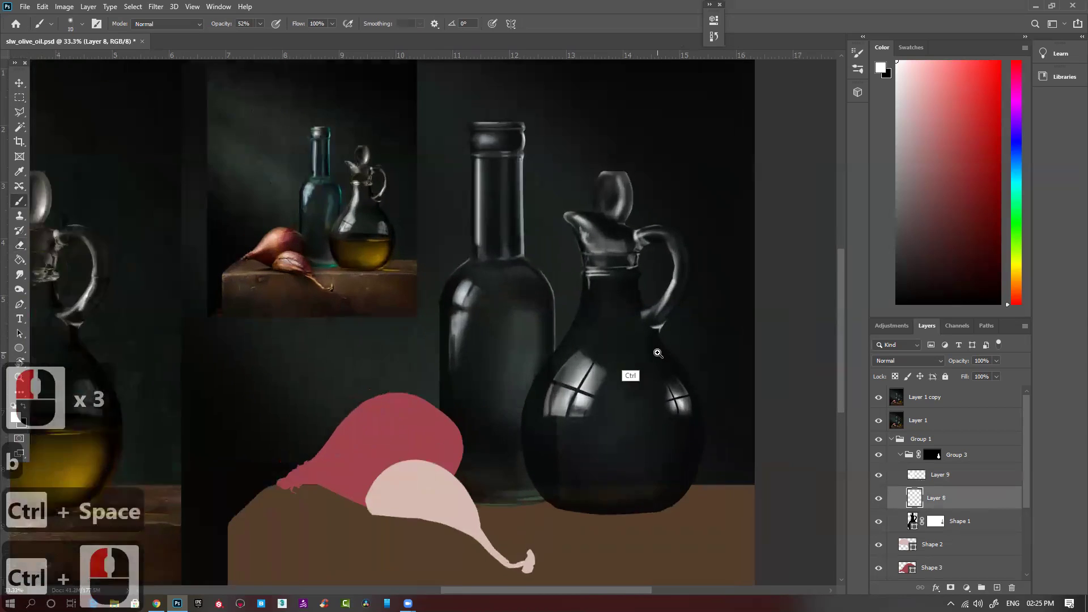
key("bracketright")
key("bracketright")
key("bracketright")
key("bracketright")
key("bracketright")
key("bracketright")
key("bracketright")
key("bracketright")
key("bracketright")
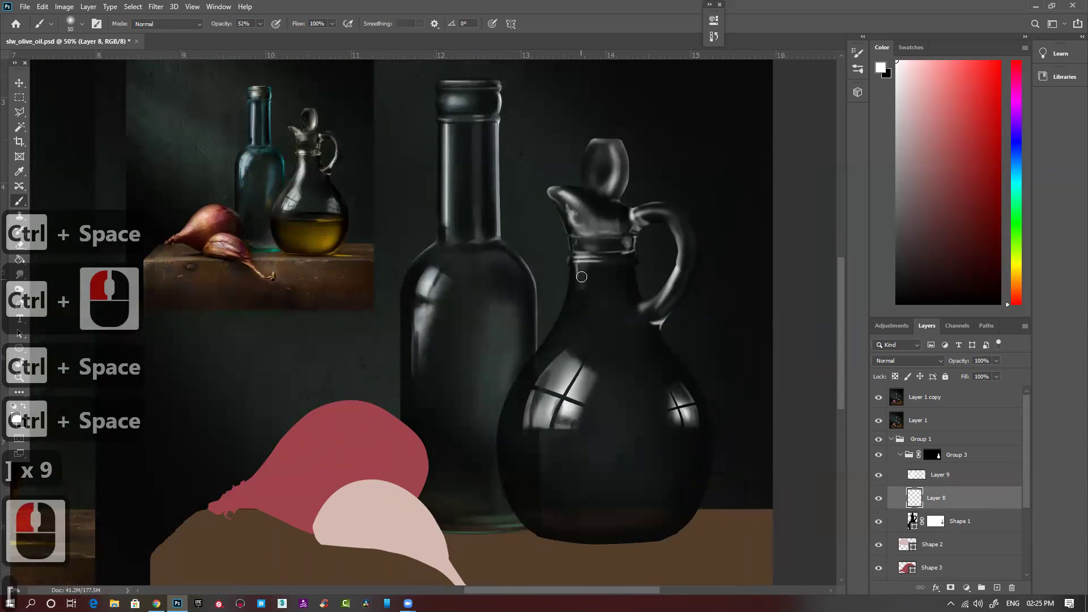
key("bracketleft")
left_click(582, 271)
left_click(580, 280)
left_click(579, 290)
mouse_move(578, 290)
left_mouse_down()
mouse_move(562, 369)
mouse_move(561, 347)
left_mouse_up()
Widen the white neck highlight and carry it down onto the jug's shoulder, enlarging the soft brush to 70 px.
key("bracketright")
mouse_move(584, 286)
left_mouse_down()
mouse_move(584, 350)
mouse_move(583, 337)
mouse_move(570, 374)
left_mouse_up()
key("bracketright")
key("bracketright")
left_click_drag(575, 335, 564, 365)
mouse_move(585, 309)
left_mouse_down()
mouse_move(570, 363)
mouse_move(574, 349)
left_mouse_up()
left_click_drag(585, 303, 576, 346)
left_click_drag(593, 275, 576, 346)
left_click_drag(584, 326, 577, 345)
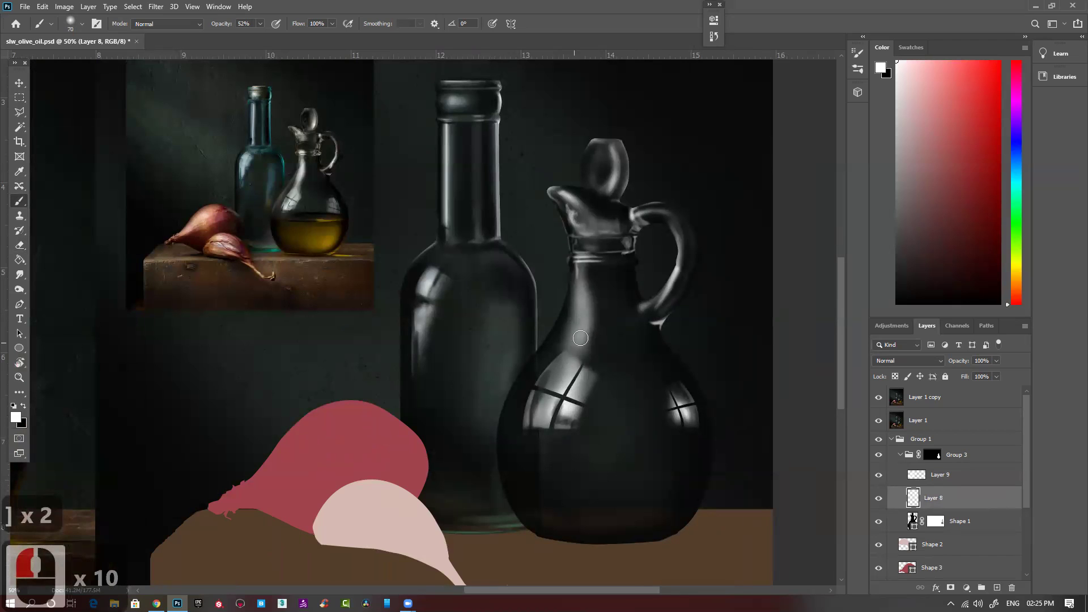
Brighten the core of the jug's neck highlight with finer soft white strokes, finishing at a 30 px brush.
key("bracketleft")
key("bracketleft")
key("bracketleft")
key("bracketleft")
key("bracketleft")
left_click_drag(585, 323, 580, 290)
mouse_move(584, 318)
left_mouse_down()
mouse_move(582, 275)
mouse_move(582, 306)
left_mouse_up()
key("bracketleft")
key("bracketleft")
mouse_move(582, 300)
left_mouse_down()
mouse_move(581, 323)
mouse_move(581, 281)
mouse_move(583, 325)
mouse_move(579, 289)
left_mouse_up()
left_click_drag(575, 340, 578, 312)
left_click_drag(577, 336, 579, 314)
key("bracketright")
key("bracketright")
key("bracketright")
left_click(577, 333)
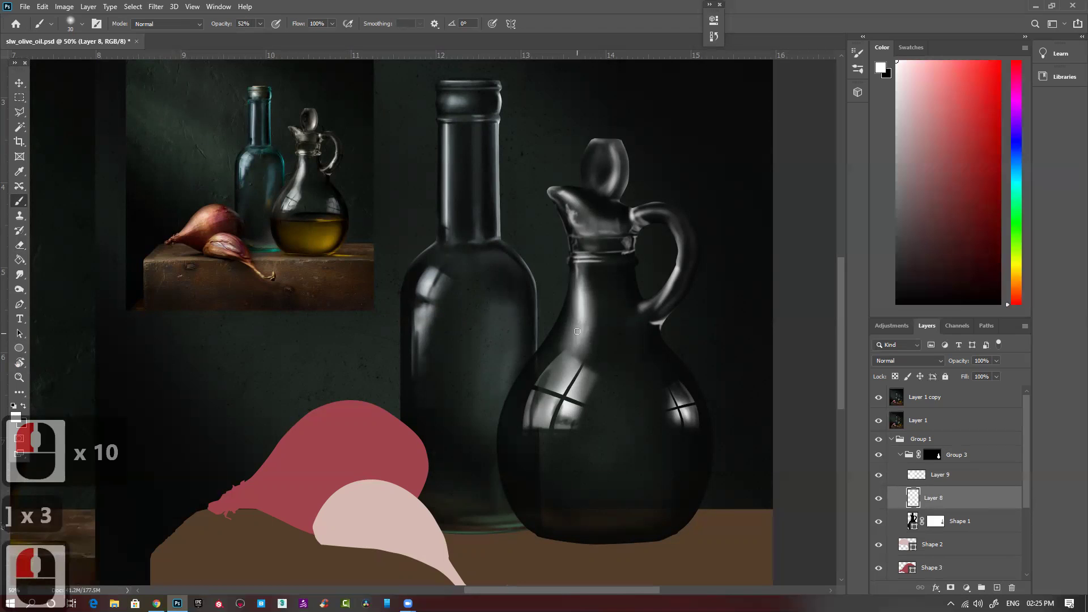
Extend the neck highlight down to the large window reflection and blend it with the 30 px brush.
left_click(576, 329)
mouse_move(567, 366)
left_mouse_down()
mouse_move(574, 355)
mouse_move(583, 362)
left_mouse_up()
mouse_move(587, 346)
left_mouse_down()
mouse_move(574, 378)
mouse_move(566, 342)
mouse_move(555, 385)
mouse_move(570, 338)
mouse_move(554, 393)
mouse_move(576, 308)
mouse_move(563, 341)
left_mouse_up()
left_click_drag(547, 403, 558, 368)
mouse_move(567, 365)
left_mouse_down()
mouse_move(581, 272)
mouse_move(588, 291)
left_mouse_up()
left_click_drag(588, 291, 590, 310)
left_click_drag(590, 311, 587, 304)
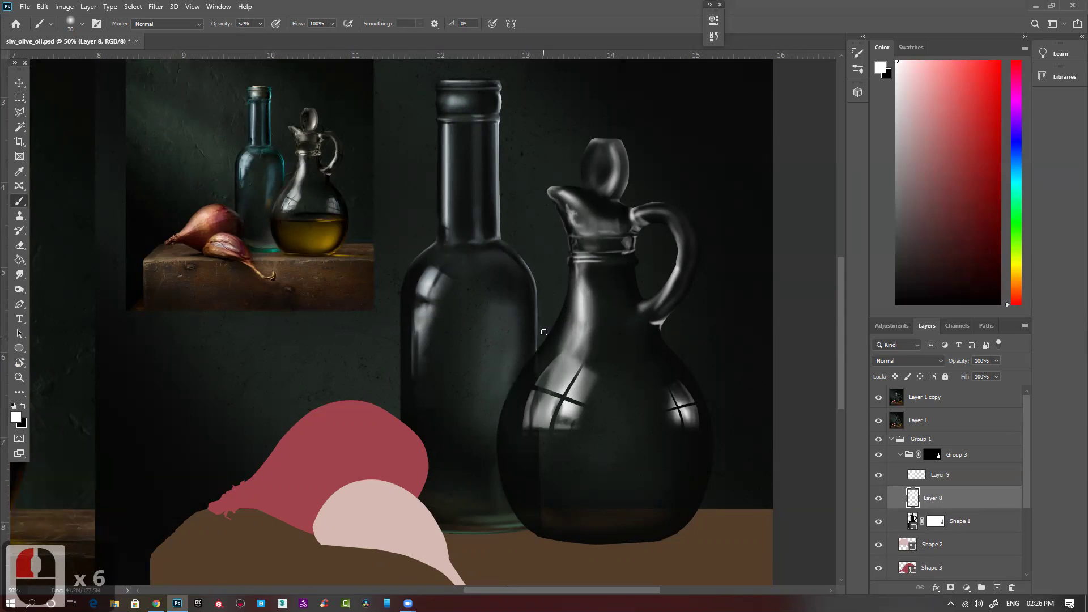
Paint a soft white rim light along the outer shoulder and edge of the jug, facing the bottle, enlarging the brush to 45 px.
key("bracketright")
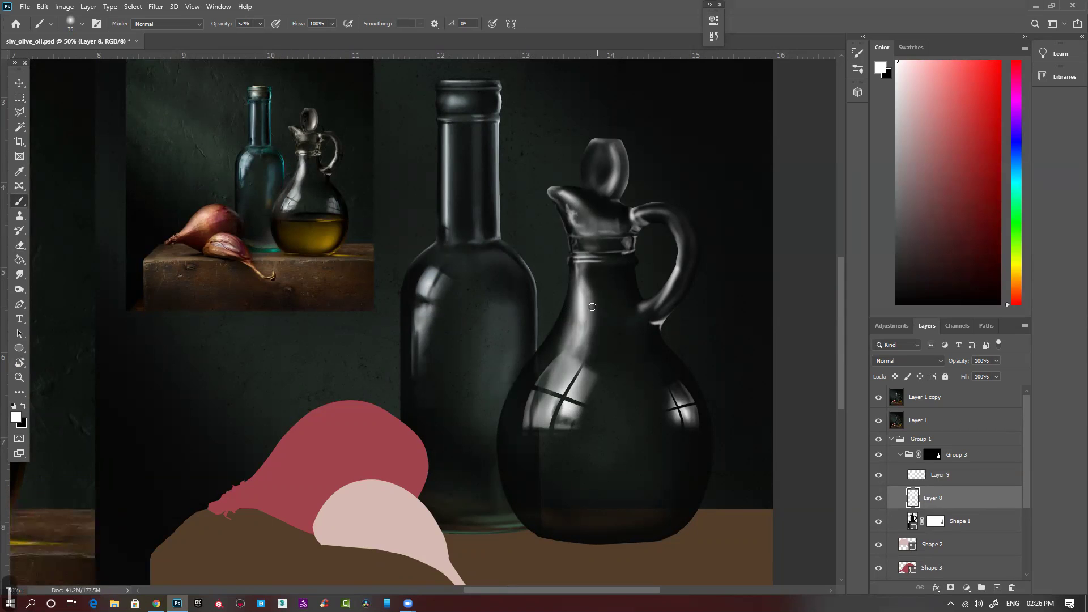
left_click_drag(566, 294, 547, 344)
left_click_drag(562, 313, 545, 353)
mouse_move(562, 310)
left_mouse_down()
mouse_move(519, 394)
mouse_move(505, 457)
left_mouse_up()
key("bracketright")
key("bracketright")
mouse_move(520, 380)
left_mouse_down()
mouse_move(504, 458)
mouse_move(513, 417)
mouse_move(505, 447)
left_mouse_up()
left_click_drag(519, 383, 506, 431)
mouse_move(519, 376)
left_mouse_down()
mouse_move(510, 423)
mouse_move(512, 401)
left_mouse_up()
left_click_drag(524, 377, 515, 394)
left_click_drag(533, 366, 523, 381)
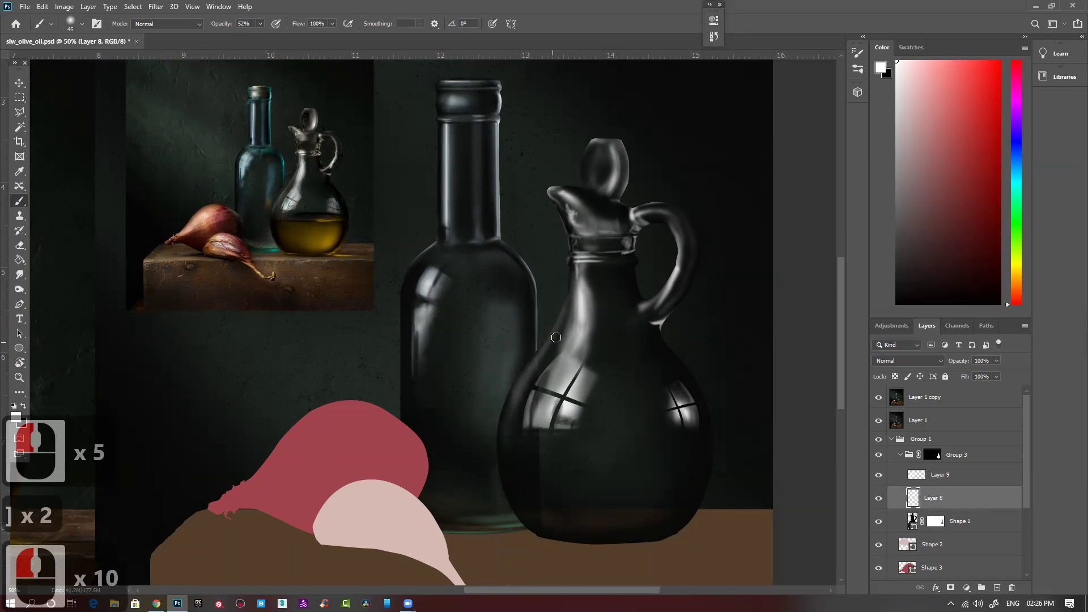
Refine the jug's rim light from the shoulder to the lower edge with smaller white strokes, finishing at a 30 px brush.
key("bracketleft")
key("bracketleft")
left_click_drag(549, 347, 528, 388)
key("bracketleft")
key("bracketleft")
left_click_drag(533, 374, 525, 398)
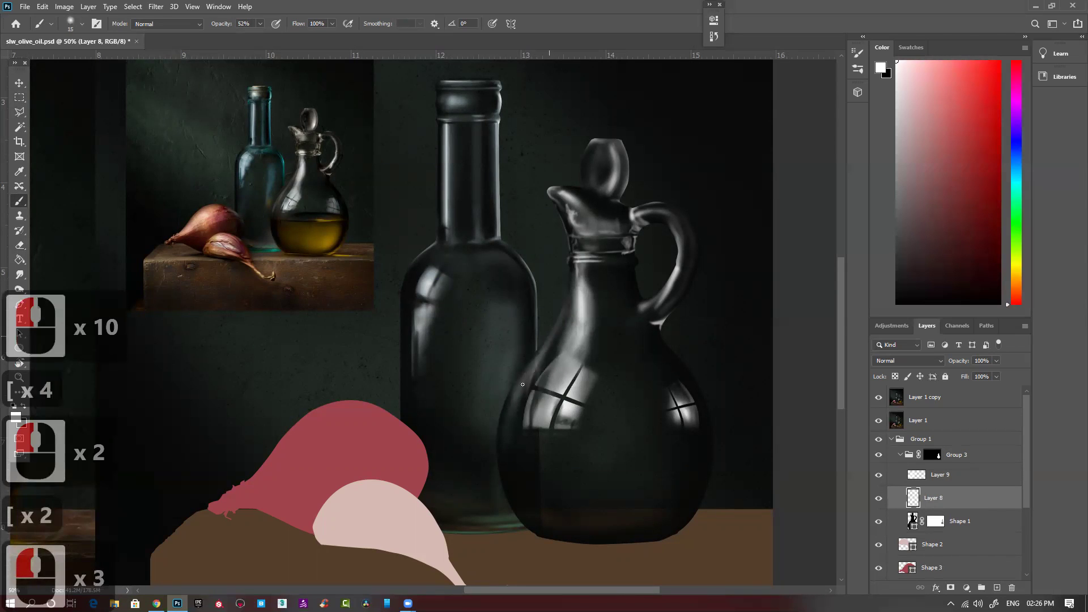
key("bracketright")
key("bracketright")
key("bracketright")
left_click_drag(550, 335, 513, 397)
mouse_move(524, 374)
left_mouse_down()
mouse_move(509, 410)
mouse_move(513, 386)
left_mouse_up()
mouse_move(509, 434)
left_mouse_down()
mouse_move(507, 476)
mouse_move(512, 466)
left_mouse_up()
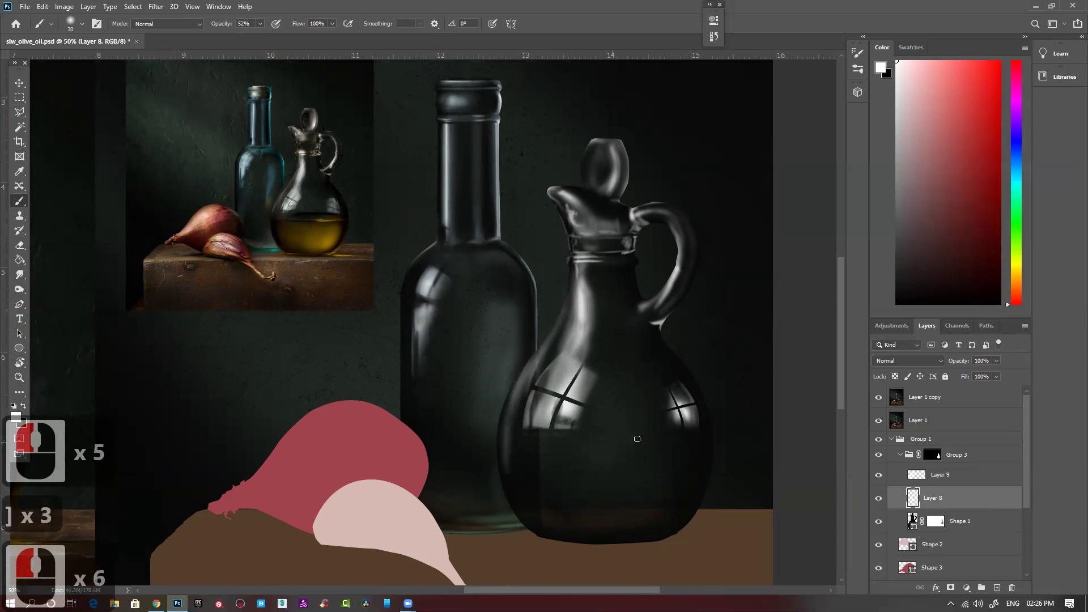
Add a soft 35 px highlight near the base of the jug's handle and compare the jug with the reference.
key("bracketright")
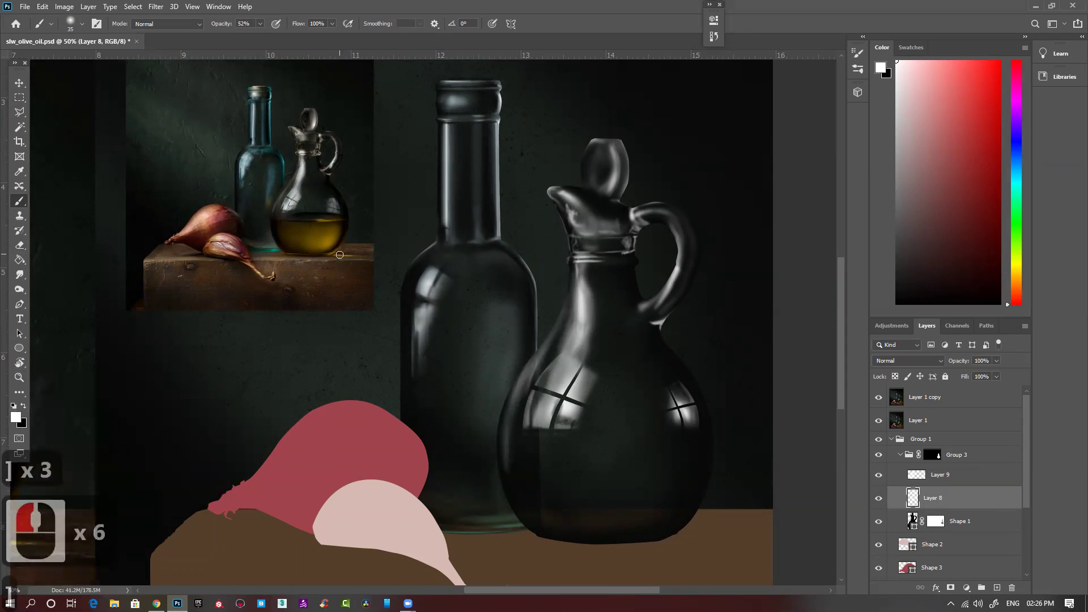
left_click_drag(665, 294, 656, 303)
mouse_move(661, 298)
left_mouse_down()
mouse_move(648, 305)
mouse_move(658, 300)
left_mouse_up()
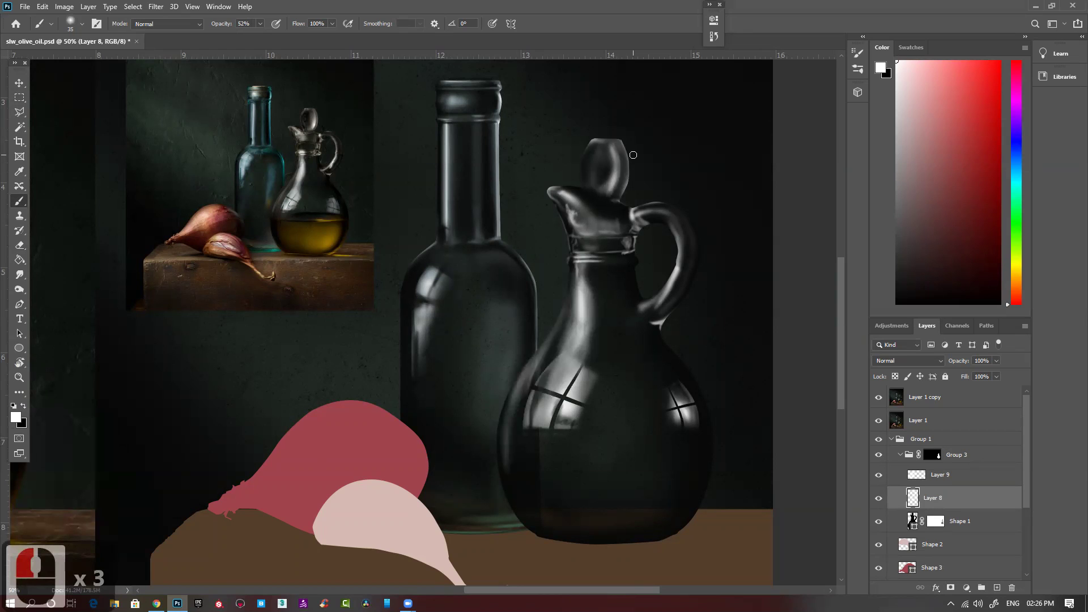
key("ctrl+minus")
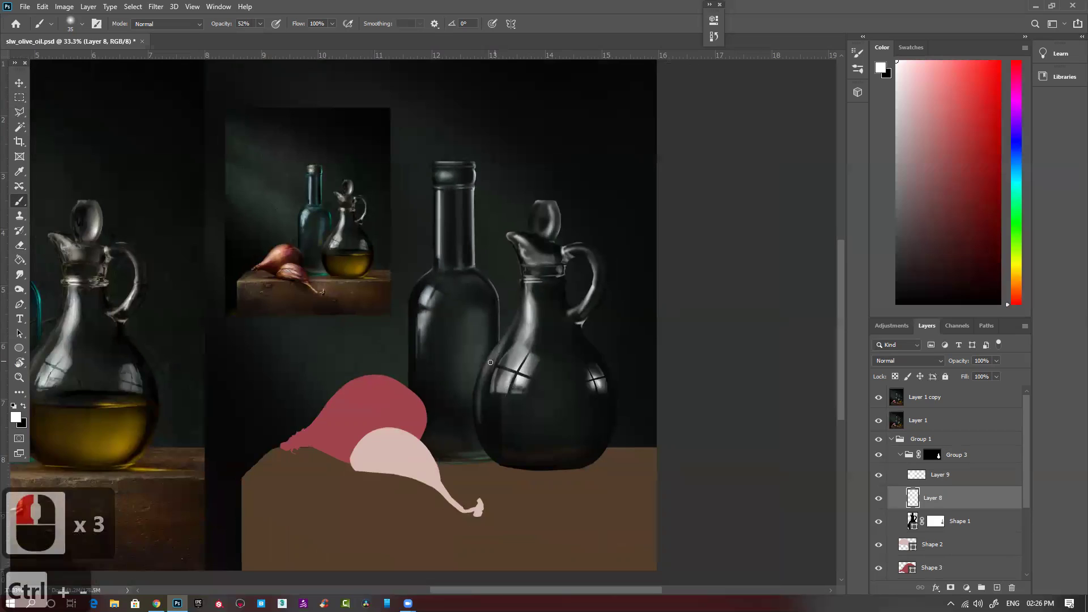
scroll(493, 360, "left", 3)
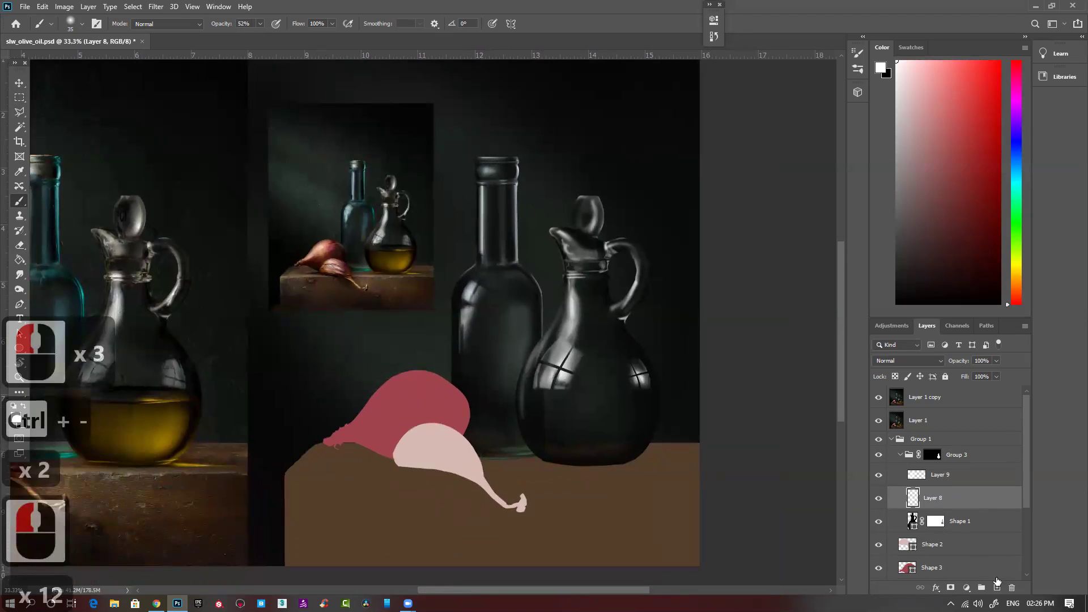
Create a new layer directly above Shape 1 and sample the oil's golden yellow from the reference painting.
left_click(968, 524)
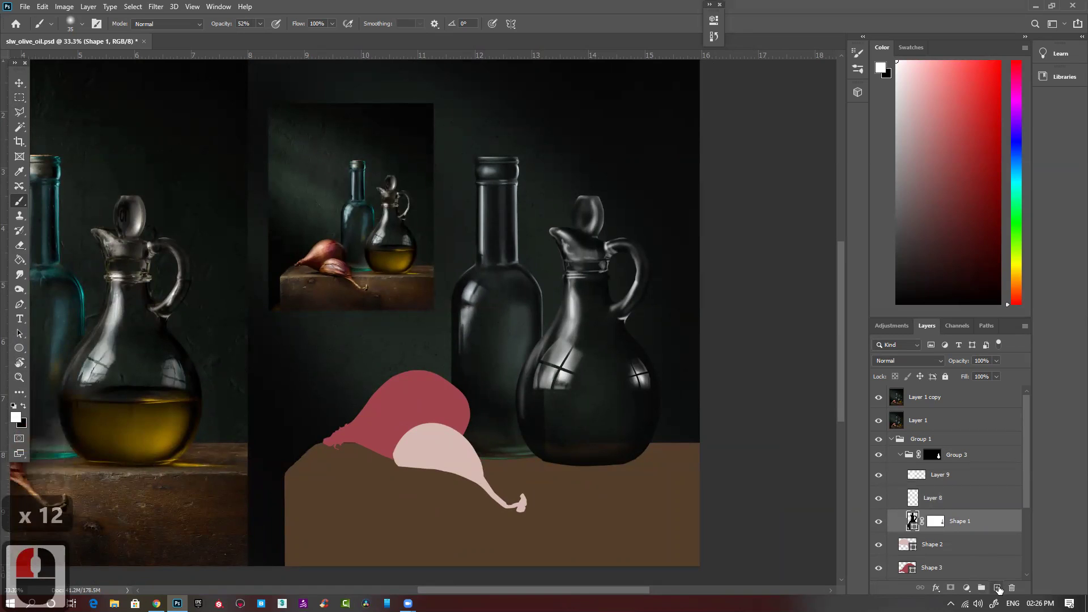
left_click(998, 587)
left_click(404, 262, "alt")
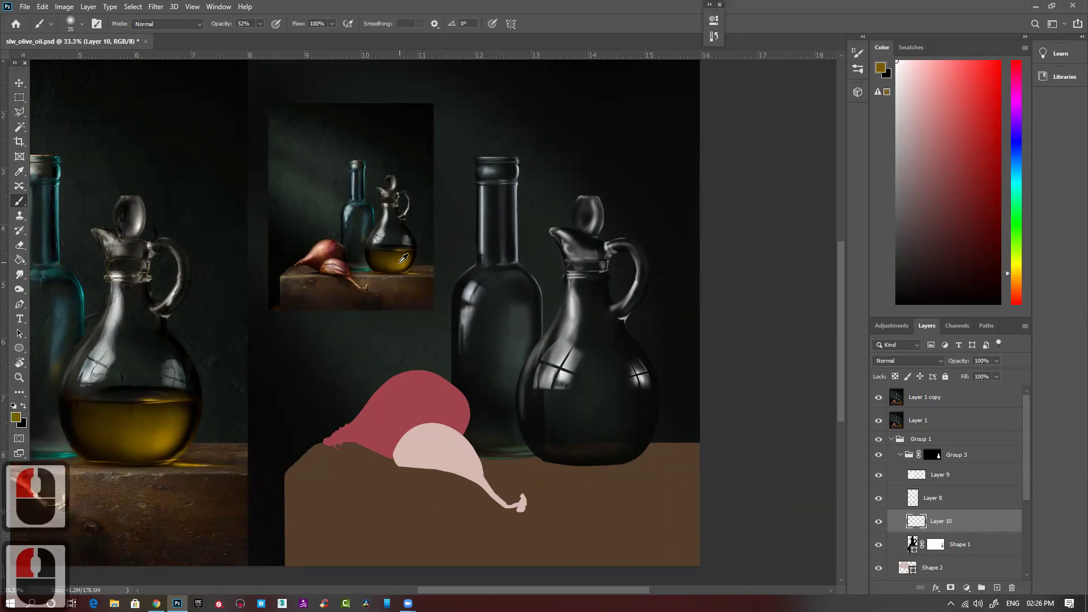
left_click(167, 439, "alt")
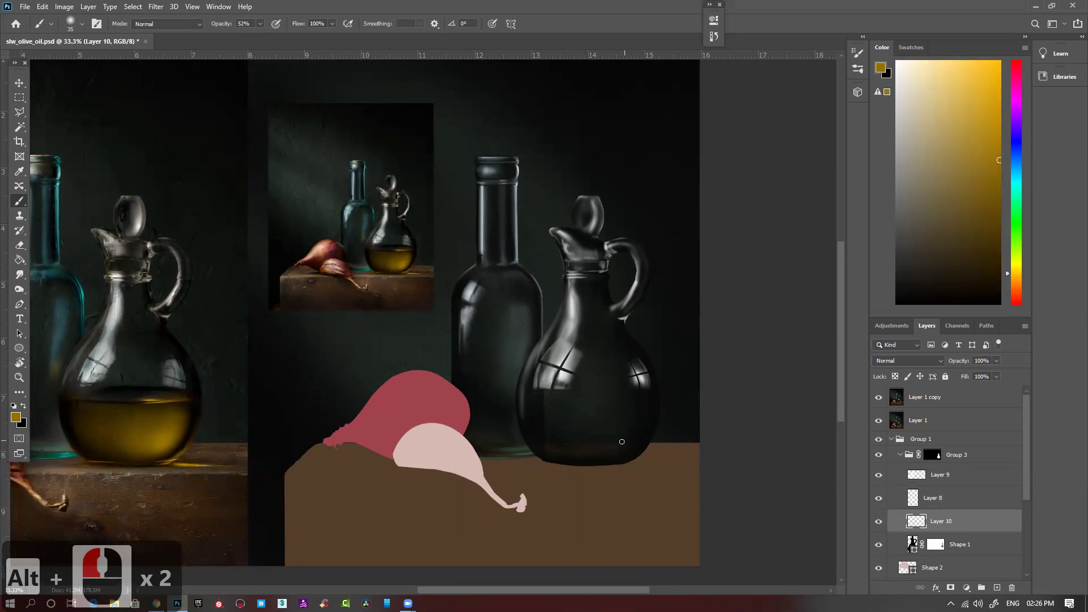
Choose the Hard Round Pressure Opacity and Flow brush and paint the oil's surface line straight across the jug.
right_click(574, 423)
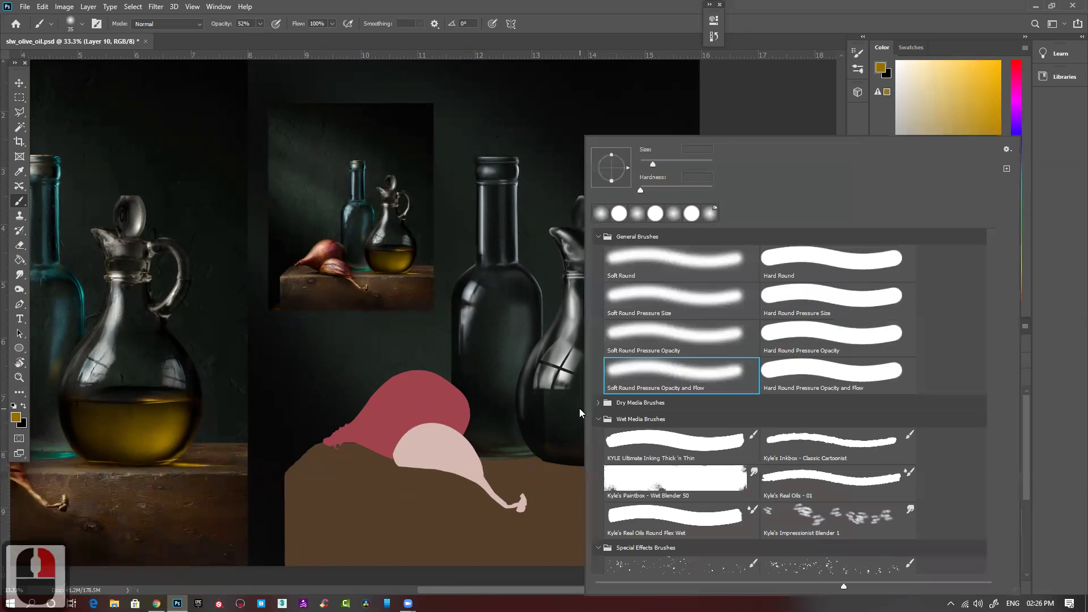
left_click(808, 379)
left_click(464, 383)
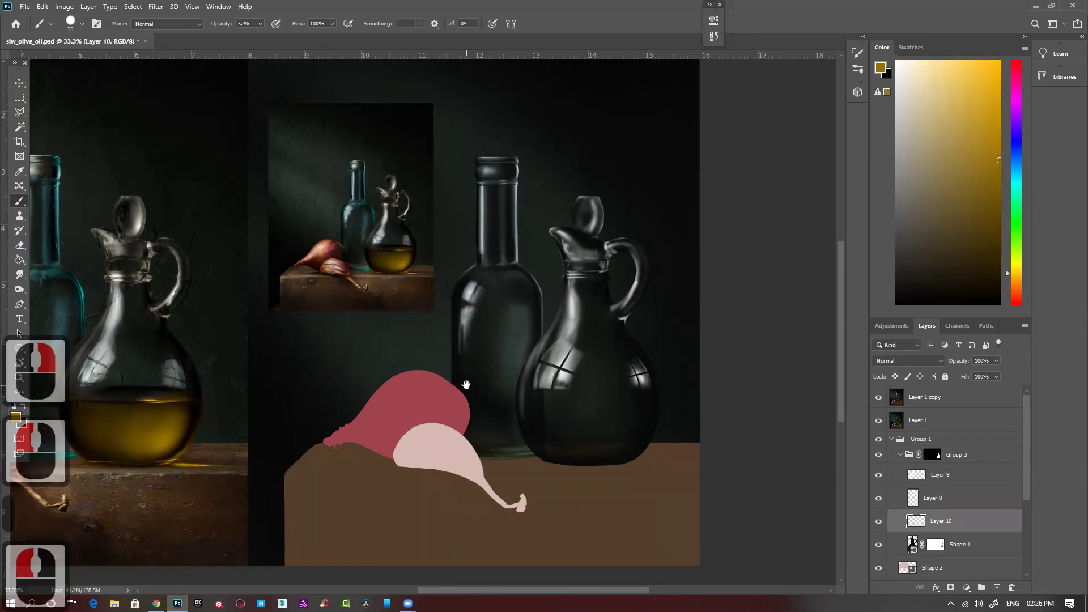
left_click_drag(519, 410, 643, 404)
left_click_drag(513, 404, 660, 404)
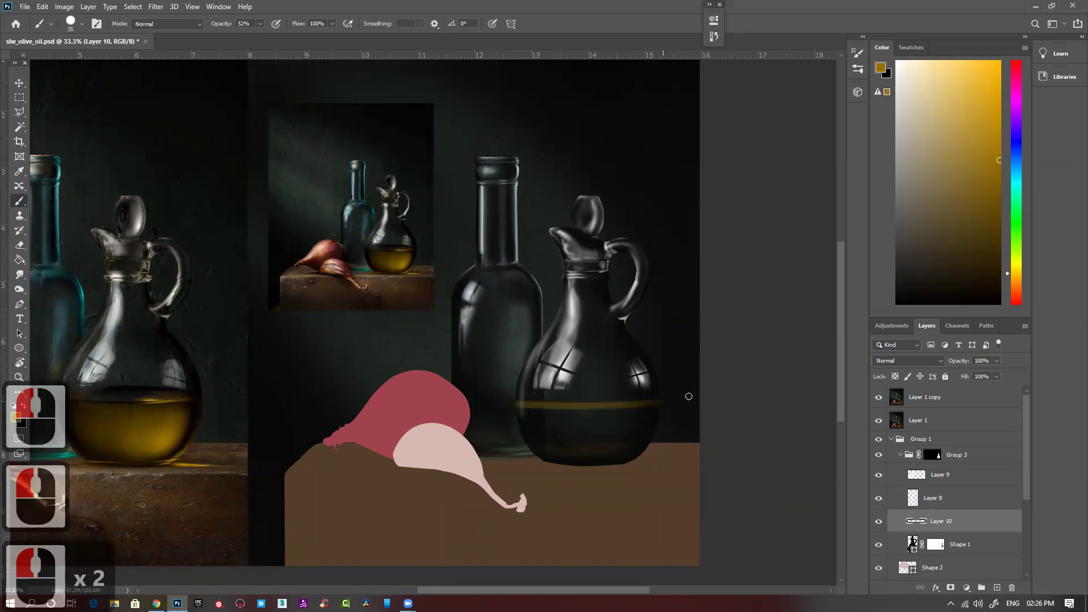
Enlarge the brush to 100 px, fill the jug below the surface line with golden yellow, and dab a brighter patch on one side.
key("bracketright")
key("bracketright")
key("bracketright")
key("bracketright")
key("bracketright")
key("bracketright")
key("bracketright")
key("bracketright")
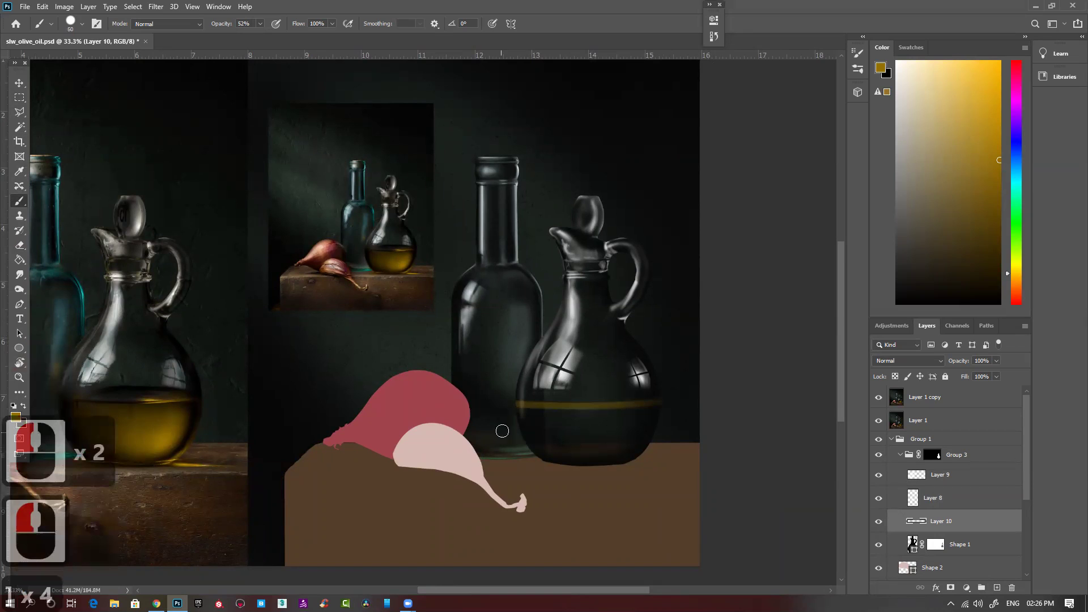
mouse_move(511, 421)
left_mouse_down()
mouse_move(592, 419)
mouse_move(517, 418)
mouse_move(649, 432)
mouse_move(702, 446)
mouse_move(696, 457)
left_mouse_up()
mouse_move(629, 456)
left_mouse_down()
mouse_move(588, 454)
mouse_move(625, 432)
left_mouse_up()
left_click(626, 432)
left_click(626, 434)
left_click(626, 434)
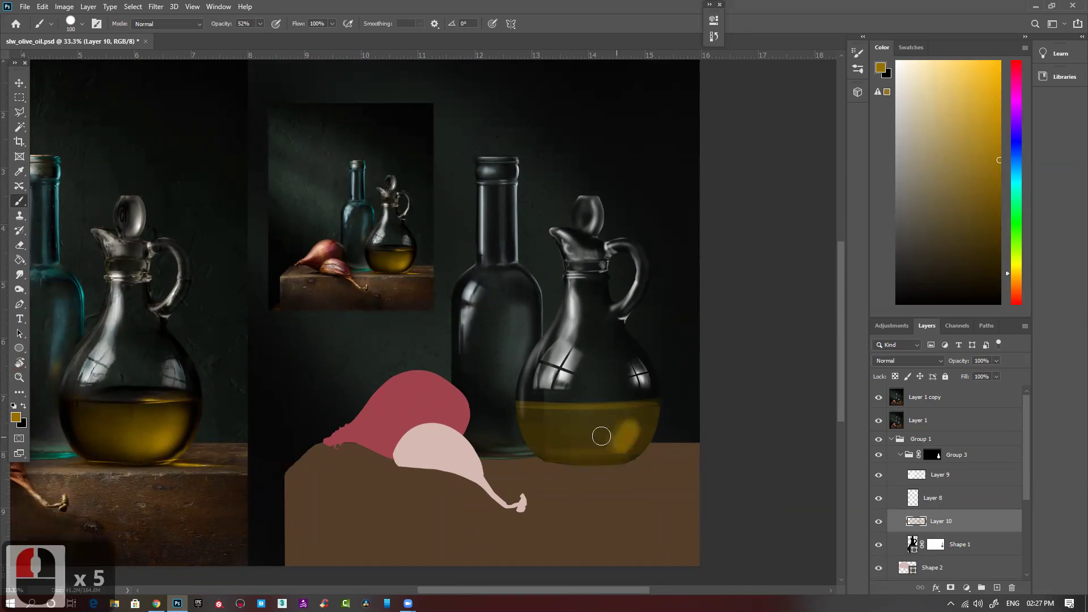
Switch to the Soft Round Pressure Opacity and Flow brush and brighten the middle and handle side of the oil at 100 px.
right_click(645, 357)
left_click(753, 377)
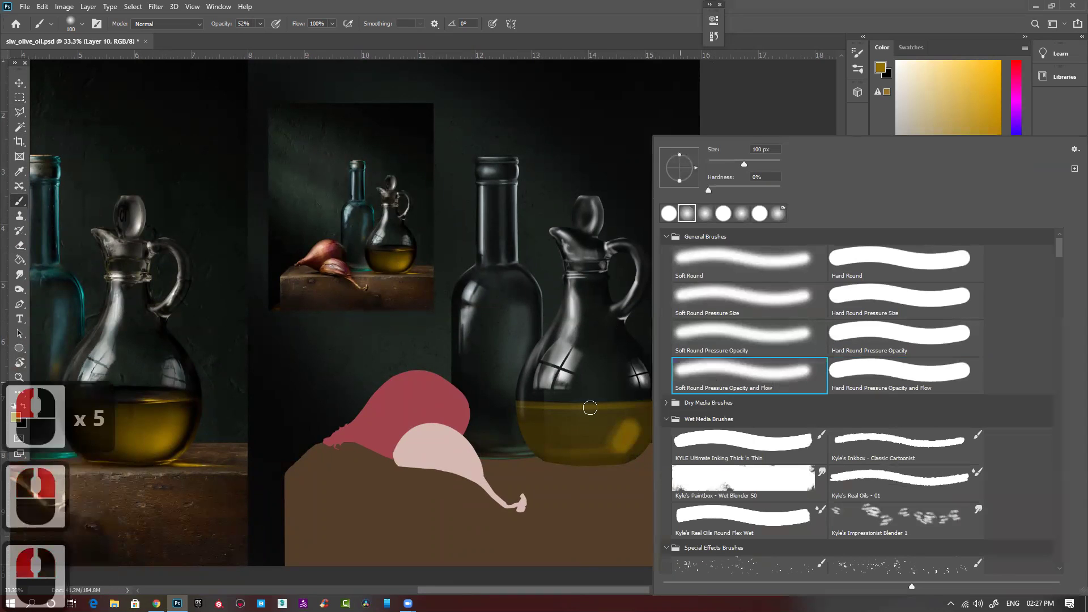
left_click(629, 433)
left_click_drag(632, 424, 620, 424)
left_click(616, 423)
left_click(631, 419)
left_click(632, 426)
left_click(627, 440)
left_click(612, 448)
left_click(623, 449)
left_click(592, 446)
left_click(591, 426)
left_click(641, 420)
left_click(638, 420)
left_click(597, 428)
left_click(629, 416)
Brighten the rest of the oil toward the bottle side and blend it into an even golden glow.
left_click_drag(577, 419, 602, 435)
left_click_drag(560, 419, 639, 415)
left_click_drag(624, 417, 567, 428)
left_click_drag(567, 434, 590, 437)
mouse_move(590, 437)
left_mouse_down()
mouse_move(615, 440)
mouse_move(561, 417)
mouse_move(575, 412)
left_mouse_up()
mouse_move(575, 413)
left_mouse_down()
mouse_move(530, 416)
mouse_move(557, 416)
mouse_move(581, 442)
mouse_move(552, 433)
left_mouse_up()
mouse_move(553, 433)
left_mouse_down()
mouse_move(541, 418)
mouse_move(587, 441)
mouse_move(541, 424)
mouse_move(567, 431)
left_mouse_up()
mouse_move(552, 433)
left_mouse_down()
mouse_move(572, 450)
mouse_move(533, 413)
mouse_move(593, 450)
mouse_move(550, 436)
left_mouse_up()
left_click_drag(550, 436, 570, 444)
left_click_drag(570, 444, 530, 418)
mouse_move(530, 418)
left_mouse_down()
mouse_move(546, 443)
mouse_move(628, 445)
mouse_move(624, 415)
left_mouse_up()
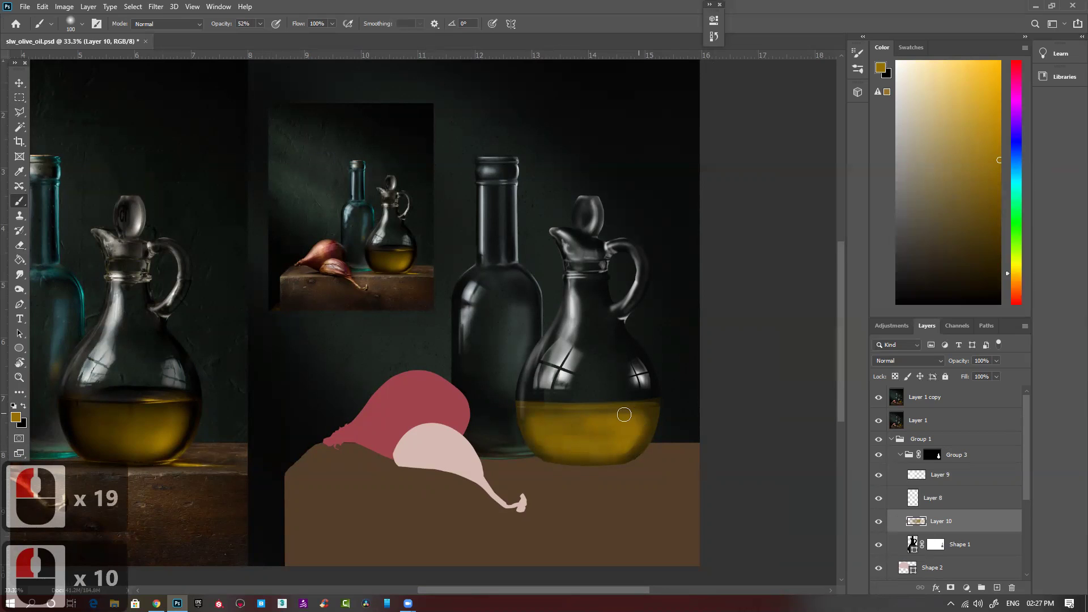
Shrink the soft brush to about 20 px and touch up the oil just below its surface line.
key("bracketleft")
key("bracketleft")
key("bracketleft")
key("bracketleft")
key("bracketleft")
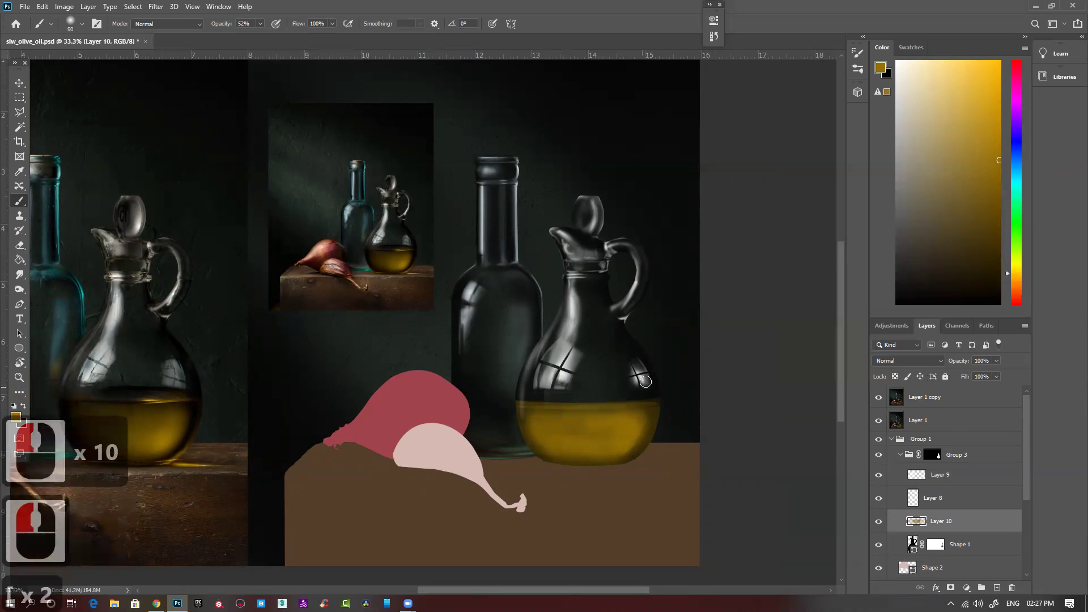
key("bracketleft")
key("bracketleft")
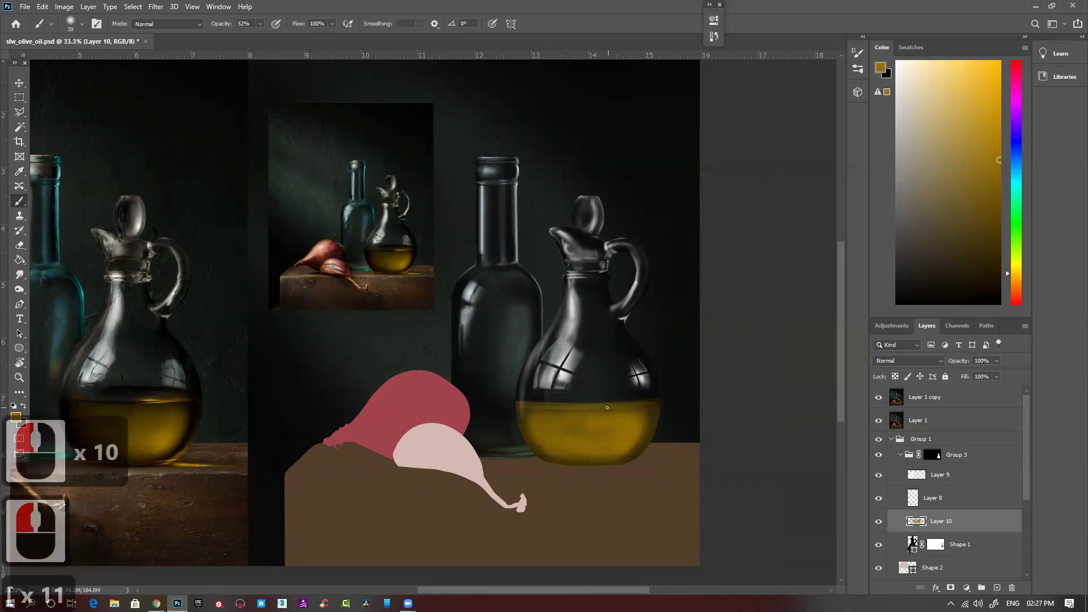
mouse_move(593, 405)
left_mouse_down()
mouse_move(657, 403)
mouse_move(624, 406)
left_mouse_up()
left_click_drag(590, 408, 596, 408)
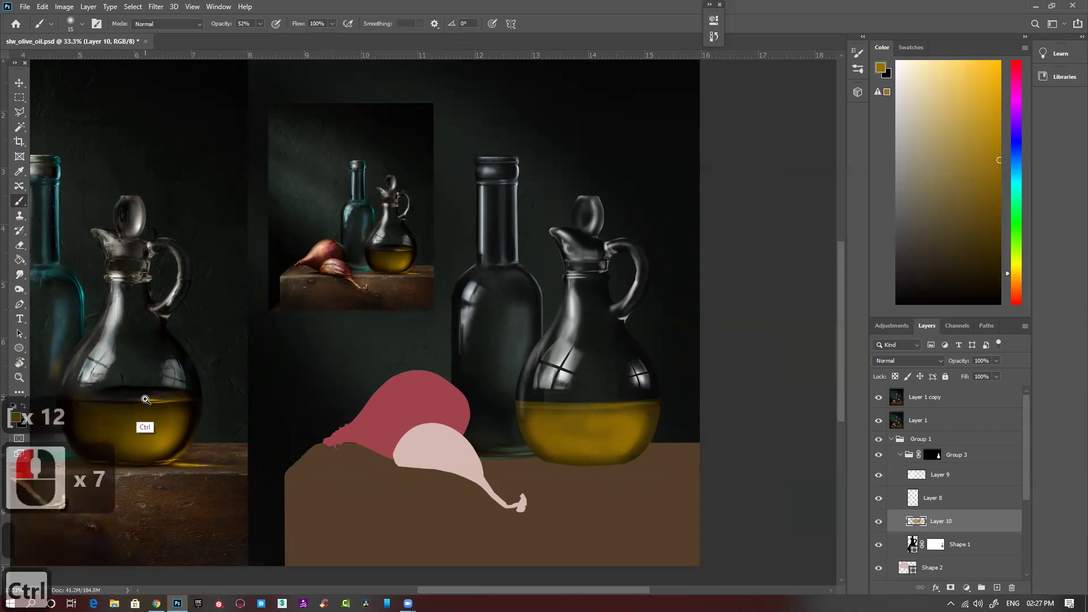
Sample the gold of the oil's surface line in the reference and return to a close view of the painted jug.
scroll(176, 398, "up", 4)
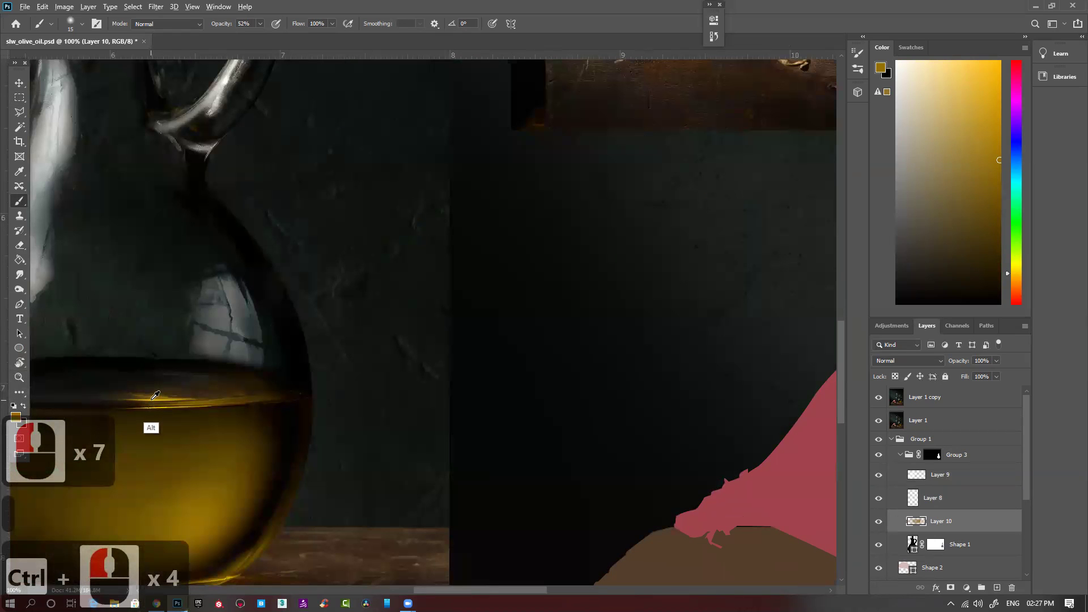
left_click(155, 396, "alt")
key("ctrl+0")
key("ctrl+space")
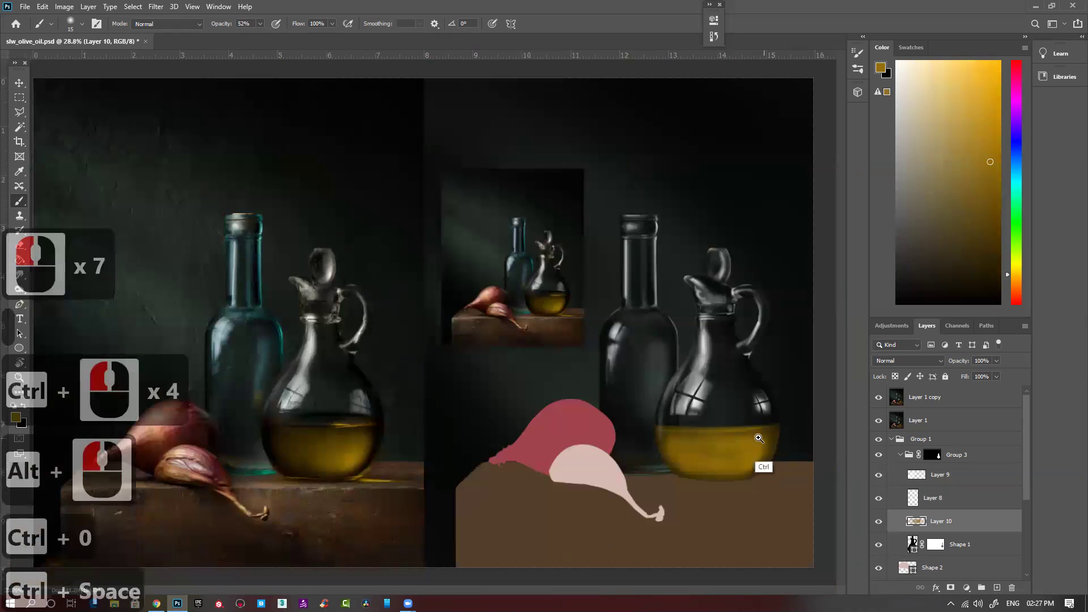
left_click(764, 429, "ctrl")
left_click(750, 438, "ctrl")
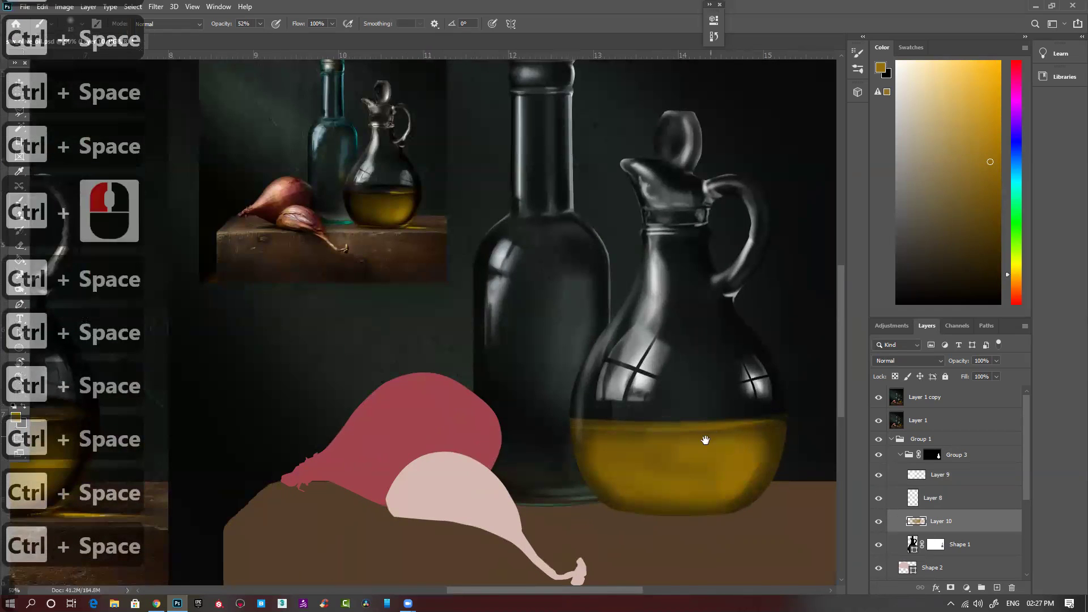
left_click_drag(692, 442, 628, 444)
left_click(648, 449, "ctrl")
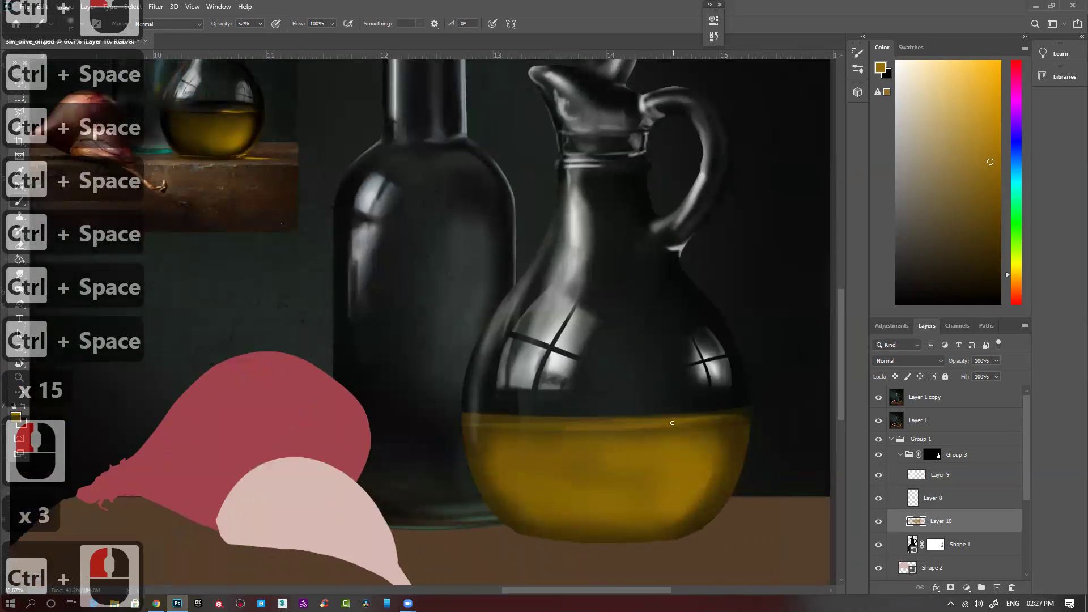
Shrink the brush to 8 px and paint a thin golden line along the oil's surface toward the handle-side edge of the jug.
key("bracketleft")
key("bracketleft")
key("bracketleft")
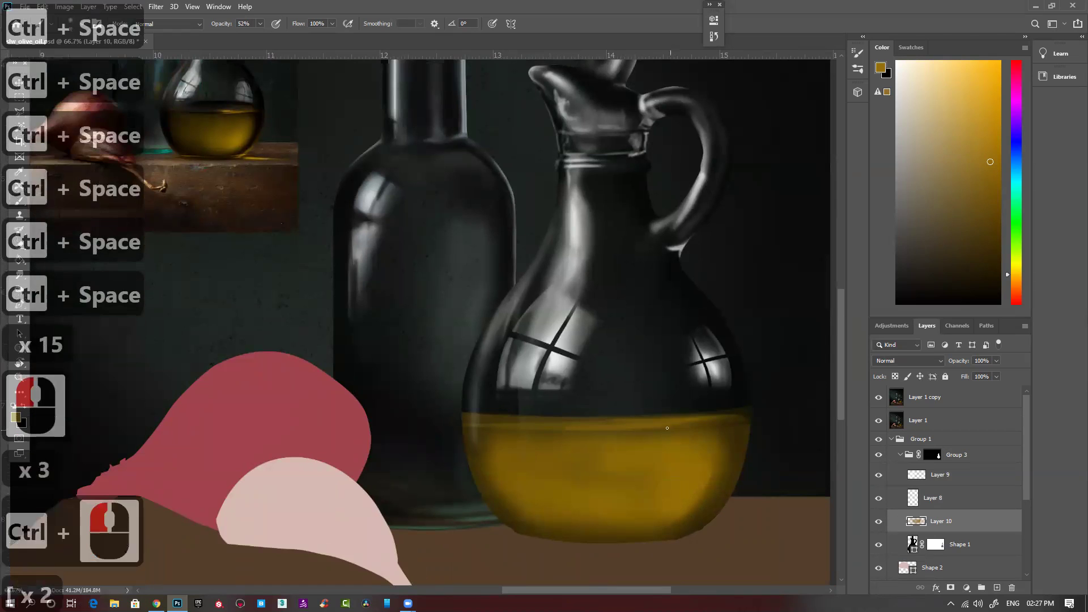
left_click(683, 419)
left_click(683, 418)
left_click(685, 418)
left_click(708, 415)
left_click(734, 411)
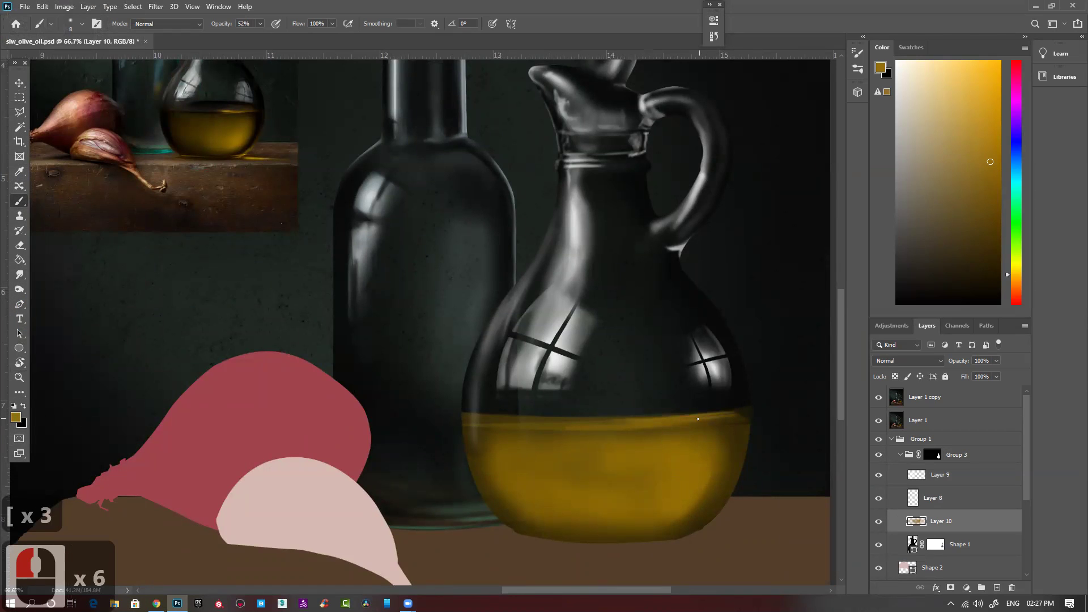
Set the brush opacity to 100% and add thin golden strokes along the oil's surface from the handle-side edge to the middle.
key("0")
left_click(711, 415)
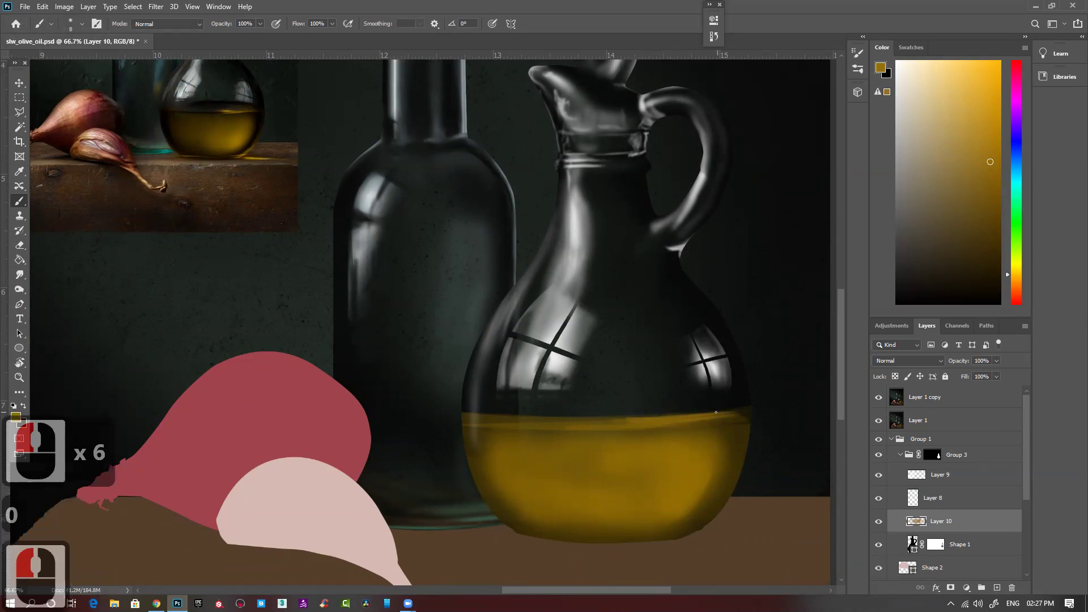
left_click(729, 413)
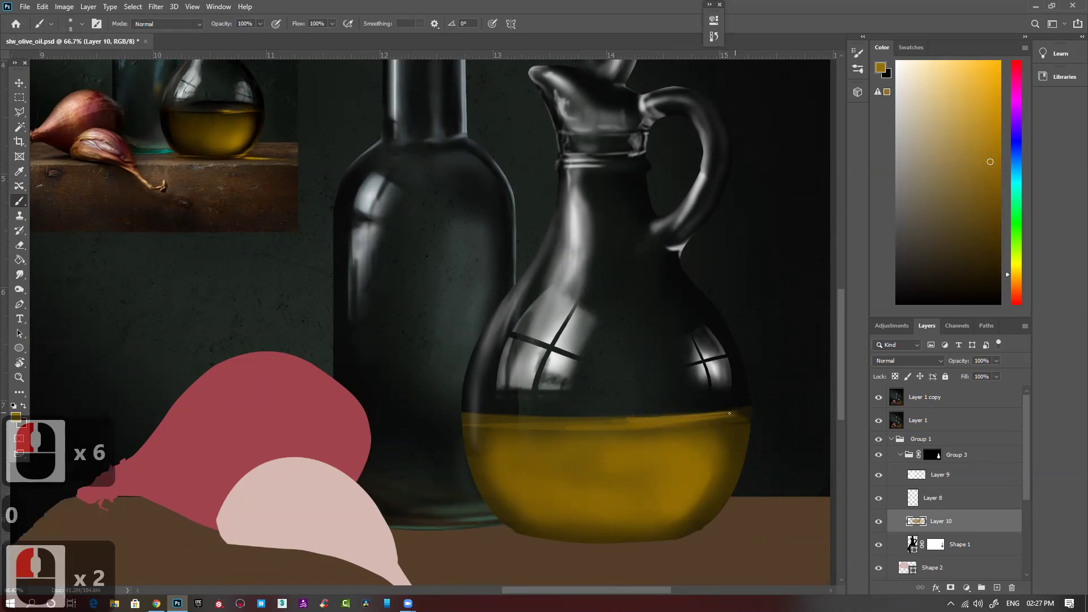
left_click(678, 418)
left_click(656, 412)
left_click(616, 416)
left_click(638, 411)
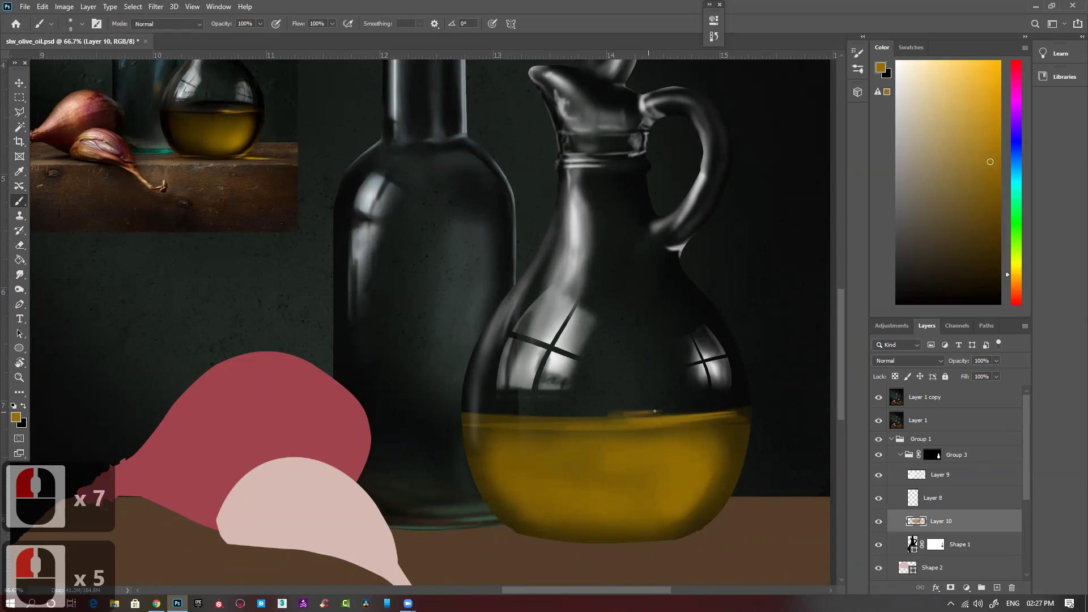
left_click(680, 412)
left_click(671, 412)
left_click(662, 413)
left_click(652, 413)
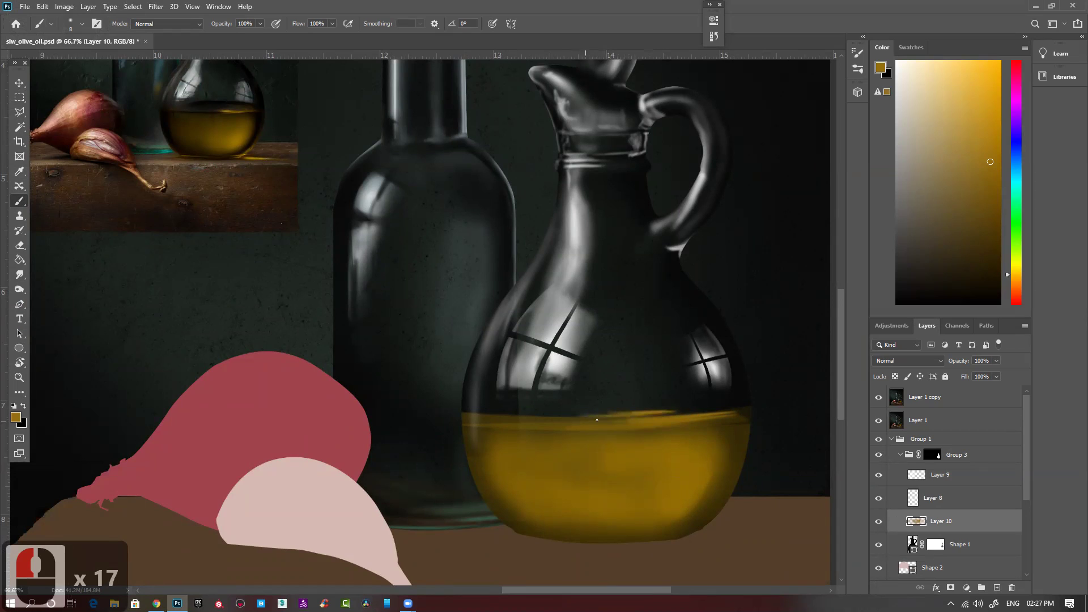
Enlarge the soft brush to 30 px and extend the gold along the oil's surface to the bottle-side edge.
key("bracketright")
key("bracketright")
key("bracketright")
key("bracketright")
key("bracketright")
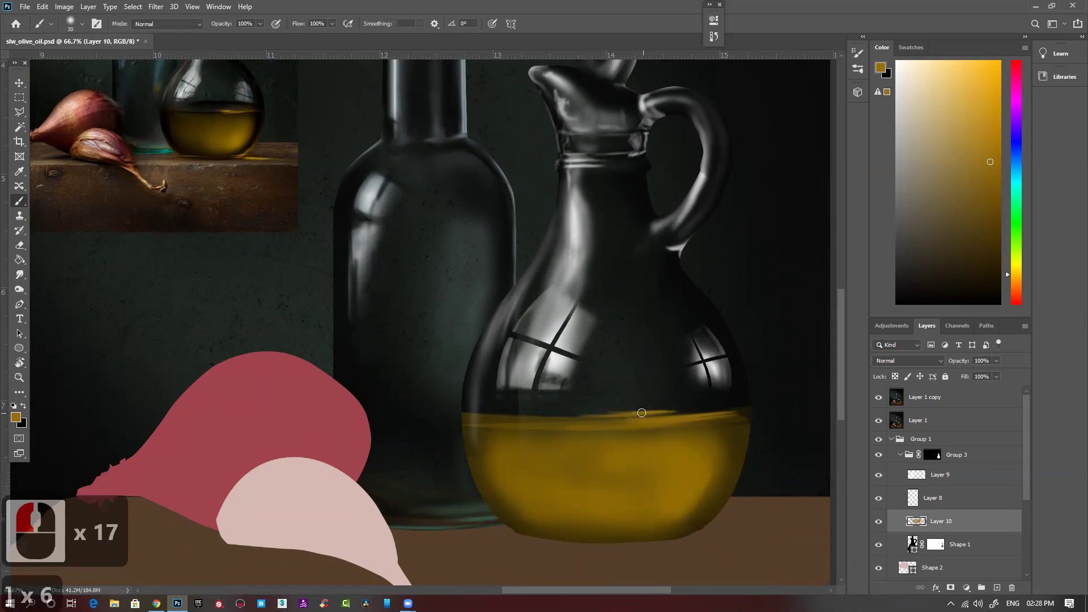
left_click(642, 413)
left_click(566, 417)
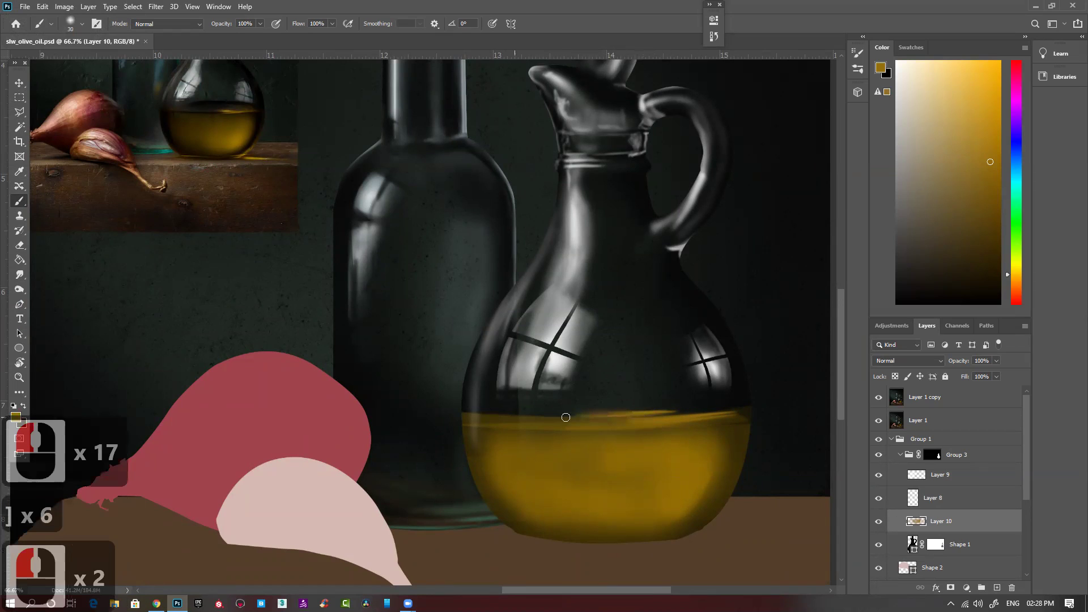
left_click(480, 413)
left_click(485, 417)
left_click(480, 447)
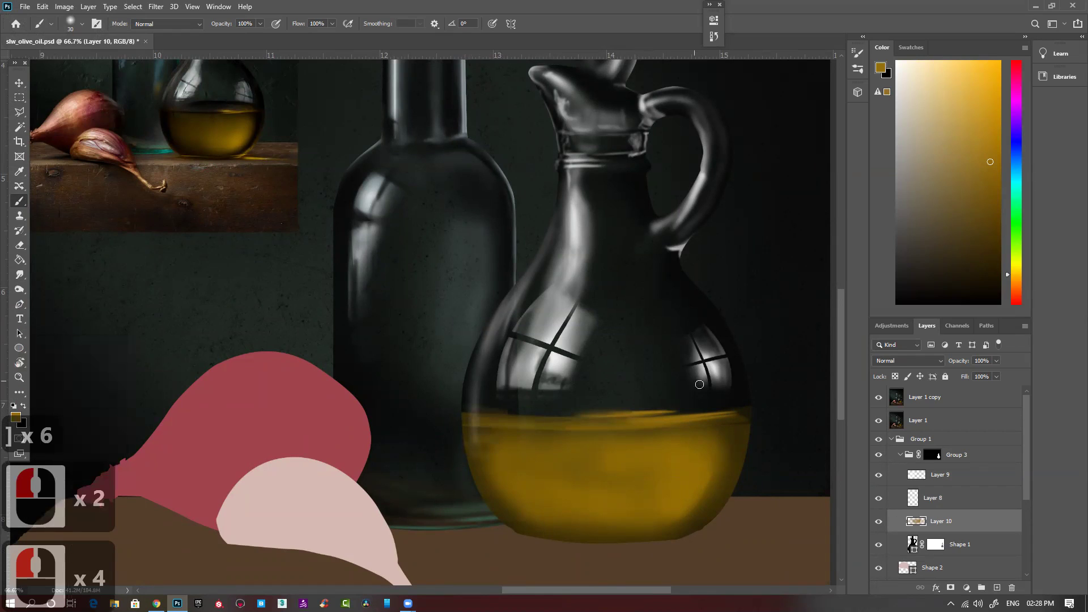
Paint a soft golden band just above the oil's surface line across the full width of the jug.
mouse_move(711, 409)
left_mouse_down()
mouse_move(641, 417)
mouse_move(753, 401)
mouse_move(619, 403)
left_mouse_up()
left_click(681, 407)
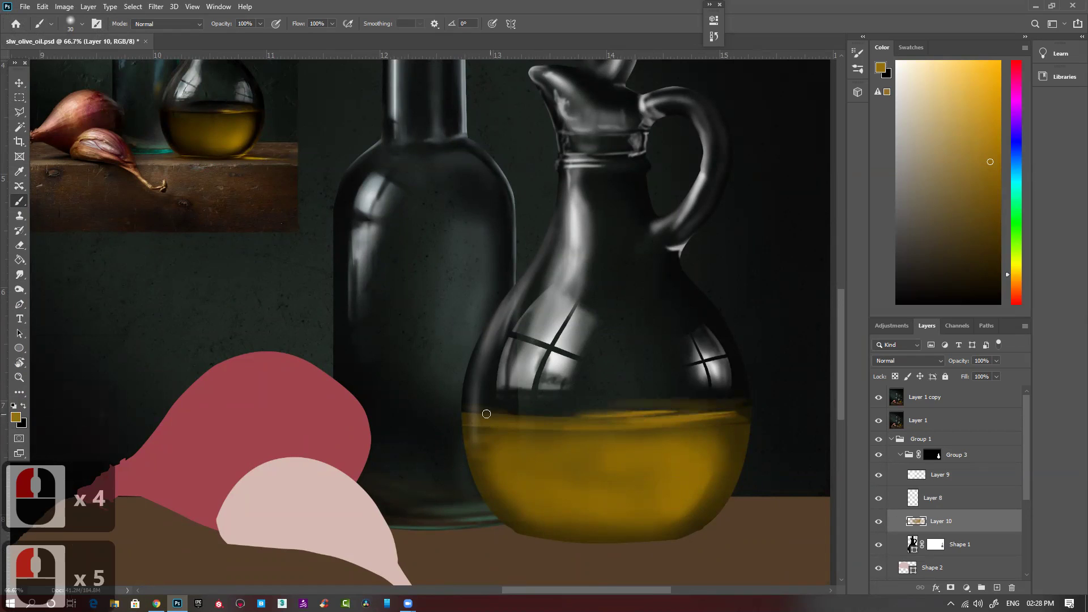
mouse_move(549, 407)
left_mouse_down()
mouse_move(515, 408)
mouse_move(682, 410)
mouse_move(502, 411)
left_mouse_up()
left_click_drag(639, 410, 509, 410)
left_click_drag(597, 404, 485, 407)
mouse_move(530, 403)
left_mouse_down()
mouse_move(585, 400)
mouse_move(567, 411)
left_mouse_up()
left_click_drag(567, 411, 659, 409)
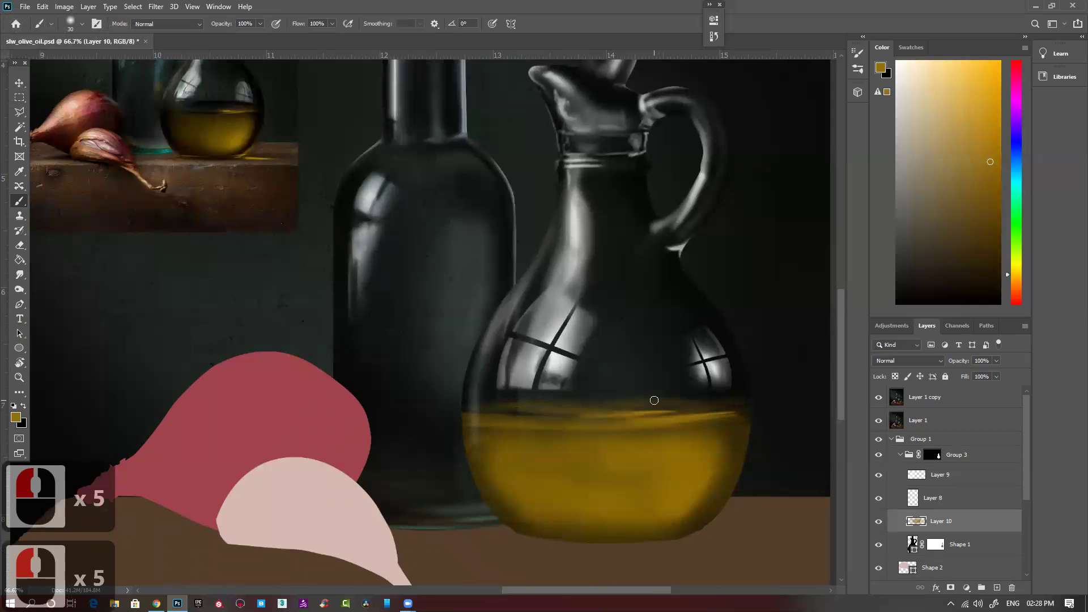
left_click_drag(469, 410, 500, 411)
left_click_drag(500, 412, 510, 413)
left_click_drag(632, 408, 783, 403)
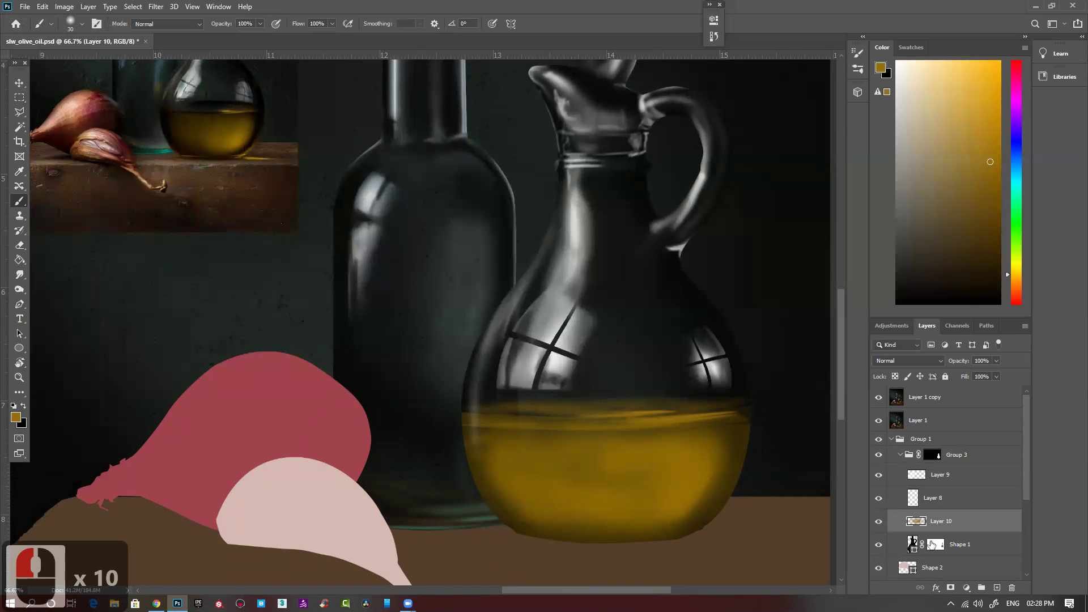
Add a new layer above Layer 9 and sample black from the dark glass edge of the reference jug.
left_click(974, 484)
left_click(998, 588)
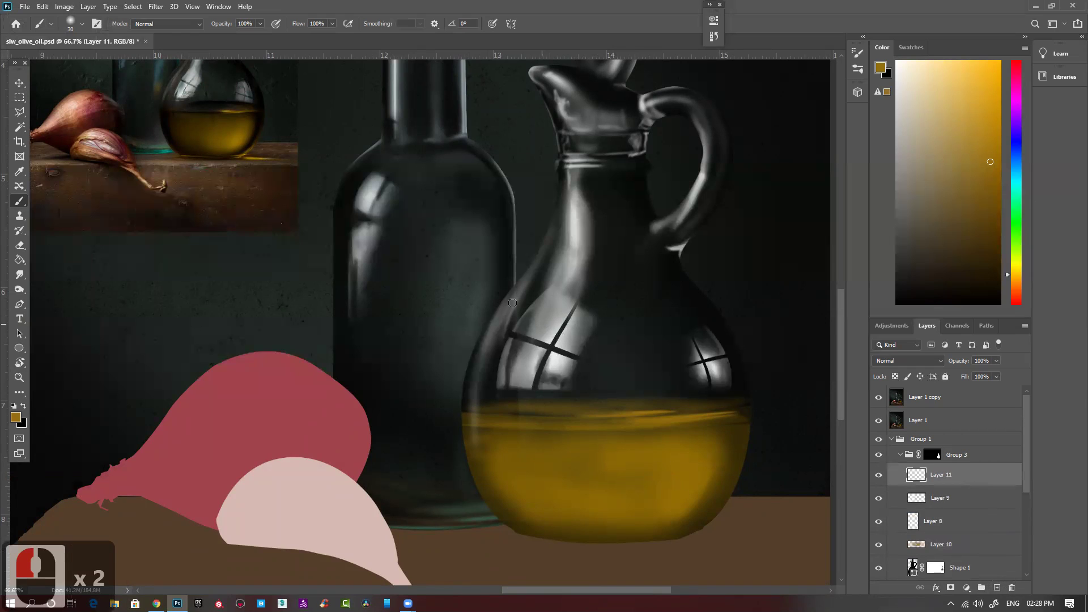
key("space")
left_click_drag(257, 106, 257, 106)
left_click(263, 96, "alt")
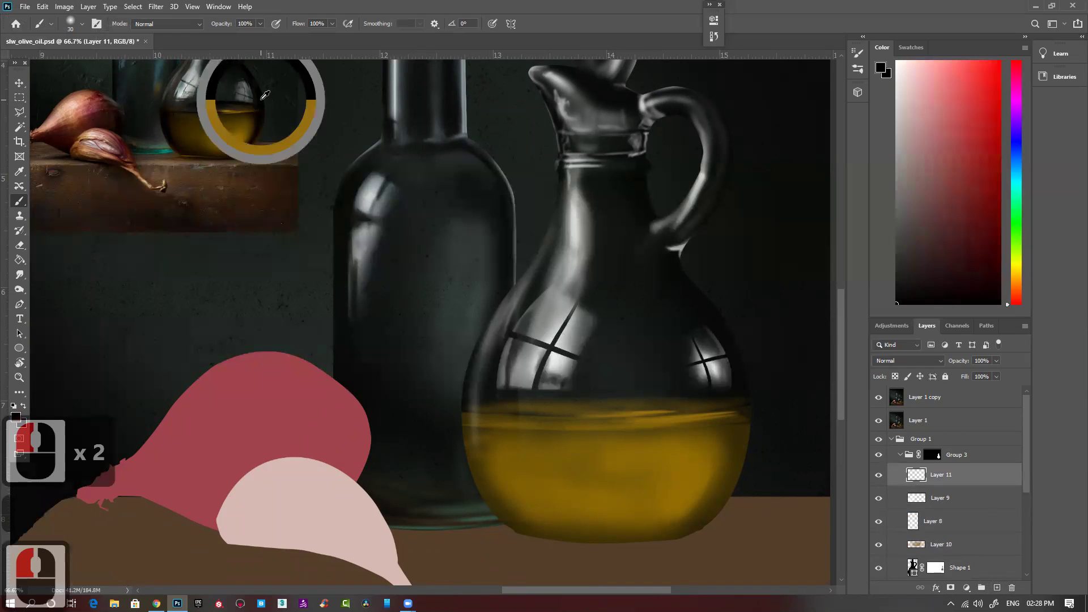
Enlarge the soft brush to about 90 px and shade the bottle-side edge of the oil with black.
left_click_drag(614, 406, 618, 404)
left_click_drag(641, 419, 703, 421)
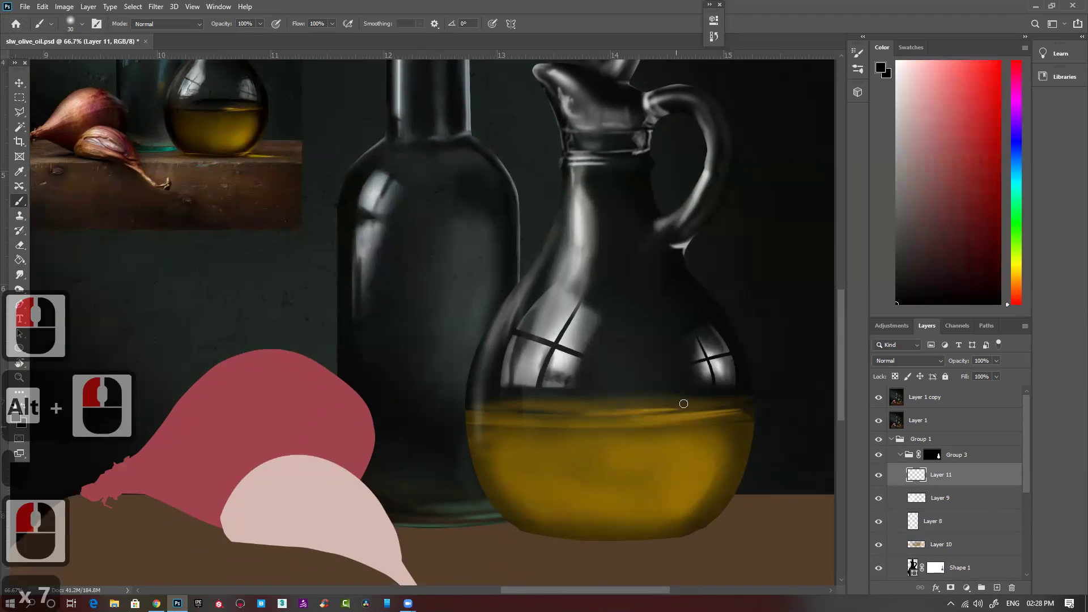
key("bracketright")
key("bracketright")
key("bracketright")
key("bracketright")
key("bracketright")
key("bracketright")
key("bracketright")
key("bracketright")
key("bracketright")
key("bracketright")
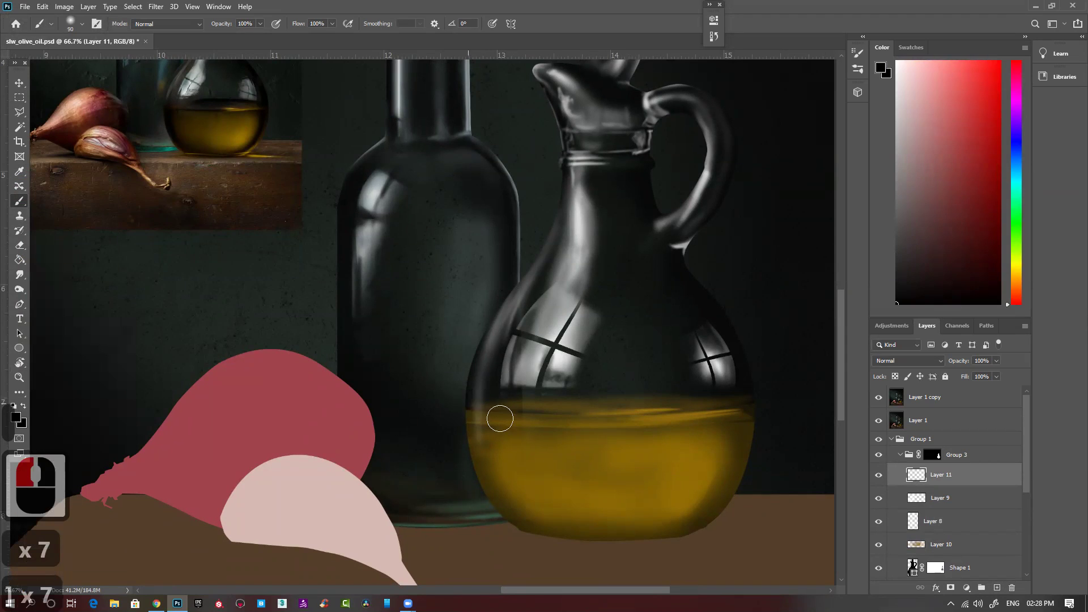
mouse_move(467, 428)
left_mouse_down()
mouse_move(508, 514)
mouse_move(471, 442)
mouse_move(534, 534)
left_mouse_up()
left_click_drag(488, 468, 511, 511)
mouse_move(474, 386)
left_mouse_down()
mouse_move(533, 552)
mouse_move(510, 515)
left_mouse_up()
left_click_drag(521, 475, 490, 454)
left_click_drag(538, 494, 535, 481)
Reduce the brush slightly and deepen the black shadow down the jug's bottle-side curve toward the base.
key("bracketleft")
key("bracketleft")
left_click_drag(492, 391, 549, 549)
mouse_move(493, 381)
left_mouse_down()
mouse_move(517, 488)
mouse_move(567, 541)
left_mouse_up()
mouse_move(504, 524)
left_mouse_down()
mouse_move(472, 523)
mouse_move(625, 546)
mouse_move(484, 505)
mouse_move(647, 548)
mouse_move(501, 512)
mouse_move(560, 528)
mouse_move(501, 493)
left_mouse_up()
mouse_move(501, 493)
left_mouse_down()
mouse_move(503, 478)
mouse_move(518, 488)
left_mouse_up()
Enlarge the brush and spread the black shading from the lower bottle-side curve along the jug's base.
key("bracketright")
key("bracketright")
key("bracketright")
key("bracketright")
left_click_drag(498, 437, 575, 539)
left_click_drag(514, 410, 589, 531)
mouse_move(497, 432)
left_mouse_down()
mouse_move(586, 539)
mouse_move(505, 513)
mouse_move(624, 539)
left_mouse_up()
mouse_move(510, 499)
left_mouse_down()
mouse_move(656, 542)
mouse_move(752, 533)
left_mouse_up()
left_click_drag(545, 530, 702, 545)
mouse_move(559, 539)
left_mouse_down()
mouse_move(627, 553)
mouse_move(556, 542)
mouse_move(715, 542)
left_mouse_up()
Shrink the brush and darken the bottom rim of the oil from the bottle side to the handle side.
key("bracketleft")
key("bracketleft")
key("bracketleft")
key("bracketleft")
mouse_move(558, 542)
left_mouse_down()
mouse_move(759, 536)
mouse_move(537, 550)
mouse_move(733, 540)
left_mouse_up()
left_click_drag(607, 549, 655, 545)
left_click_drag(527, 542, 773, 530)
left_click_drag(483, 464, 603, 557)
Shade the handle-side edge of the oil with long black strokes following the jug's curve down to the base.
mouse_move(775, 402)
left_mouse_down()
mouse_move(747, 429)
mouse_move(740, 488)
left_mouse_up()
mouse_move(741, 413)
left_mouse_down()
mouse_move(730, 517)
mouse_move(750, 419)
mouse_move(675, 579)
left_mouse_up()
left_click_drag(759, 396, 676, 556)
mouse_move(738, 412)
left_mouse_down()
mouse_move(680, 546)
mouse_move(654, 576)
left_mouse_up()
left_click_drag(755, 379, 707, 535)
Shrink the brush to 70 px and blend the handle-side shadow inward around the golden glow.
key("bracketleft")
key("bracketleft")
key("bracketleft")
left_click_drag(743, 417, 719, 469)
mouse_move(712, 423)
left_mouse_down()
mouse_move(705, 486)
mouse_move(681, 522)
left_mouse_up()
mouse_move(709, 424)
left_mouse_down()
mouse_move(688, 512)
mouse_move(652, 527)
mouse_move(722, 429)
mouse_move(711, 477)
mouse_move(686, 453)
left_mouse_up()
mouse_move(661, 417)
left_mouse_down()
mouse_move(741, 413)
mouse_move(712, 484)
left_mouse_up()
left_click_drag(720, 423, 703, 499)
left_click_drag(721, 424, 686, 537)
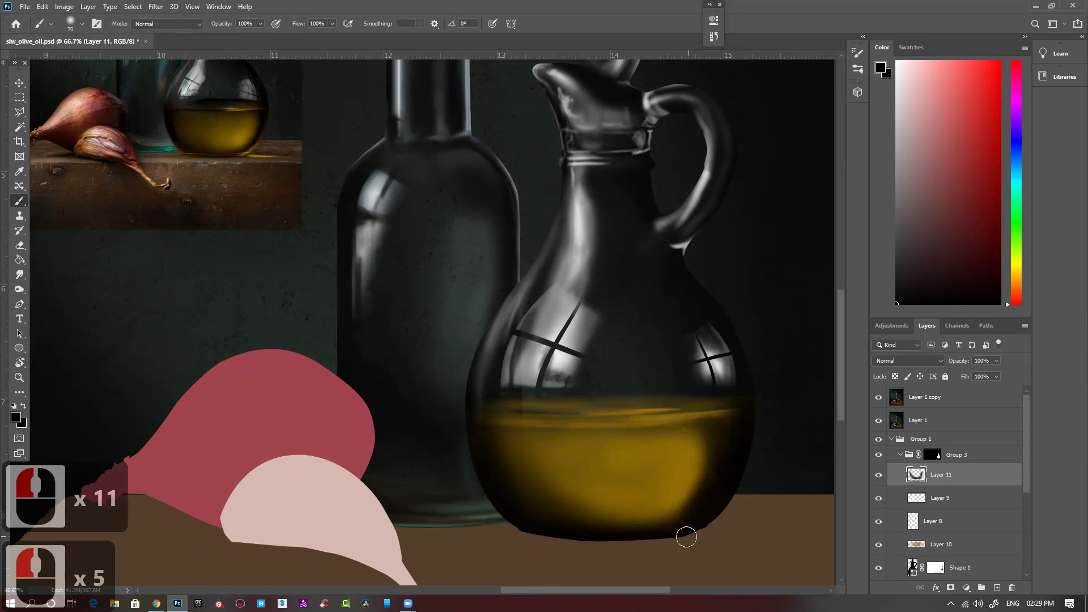
Shrink the brush to about 25 px and paint dark strokes between the gold lines of the oil's surface.
key("bracketleft")
key("bracketleft")
key("bracketleft")
key("bracketleft")
key("bracketleft")
mouse_move(476, 415)
left_mouse_down()
mouse_move(574, 416)
mouse_move(519, 417)
left_mouse_up()
mouse_move(601, 417)
left_mouse_down()
mouse_move(524, 412)
mouse_move(666, 414)
left_mouse_up()
Cover the upper edge of the gold band with black to define the far rim of the oil's surface.
mouse_move(489, 411)
left_mouse_down()
mouse_move(601, 412)
mouse_move(659, 397)
mouse_move(528, 402)
mouse_move(563, 398)
left_mouse_up()
mouse_move(621, 394)
left_mouse_down()
mouse_move(571, 397)
mouse_move(754, 396)
mouse_move(618, 399)
left_mouse_up()
left_click_drag(618, 398, 725, 400)
left_click_drag(748, 397, 676, 393)
left_click_drag(508, 402, 639, 403)
mouse_move(638, 403)
left_mouse_down()
mouse_move(544, 404)
mouse_move(646, 407)
left_mouse_up()
left_click_drag(647, 407, 597, 407)
mouse_move(510, 407)
left_mouse_down()
mouse_move(671, 403)
mouse_move(553, 406)
left_mouse_up()
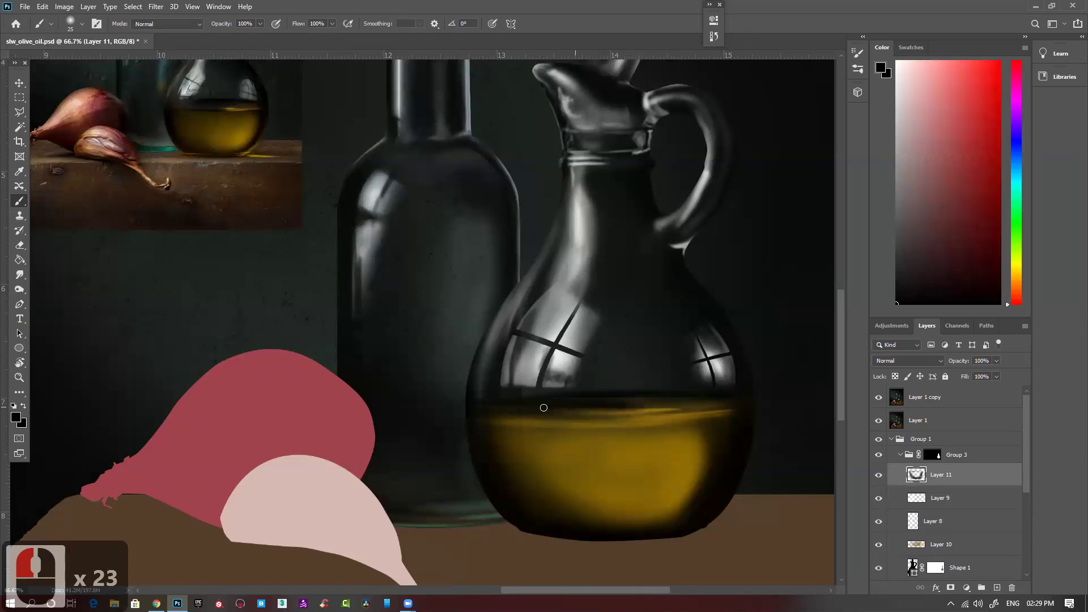
Darken the bottle-side end of the oil's surface and refine the front surface line with an 8 px brush.
left_click_drag(479, 411, 570, 414)
left_click_drag(571, 414, 461, 415)
key("bracketleft")
key("bracketleft")
key("bracketleft")
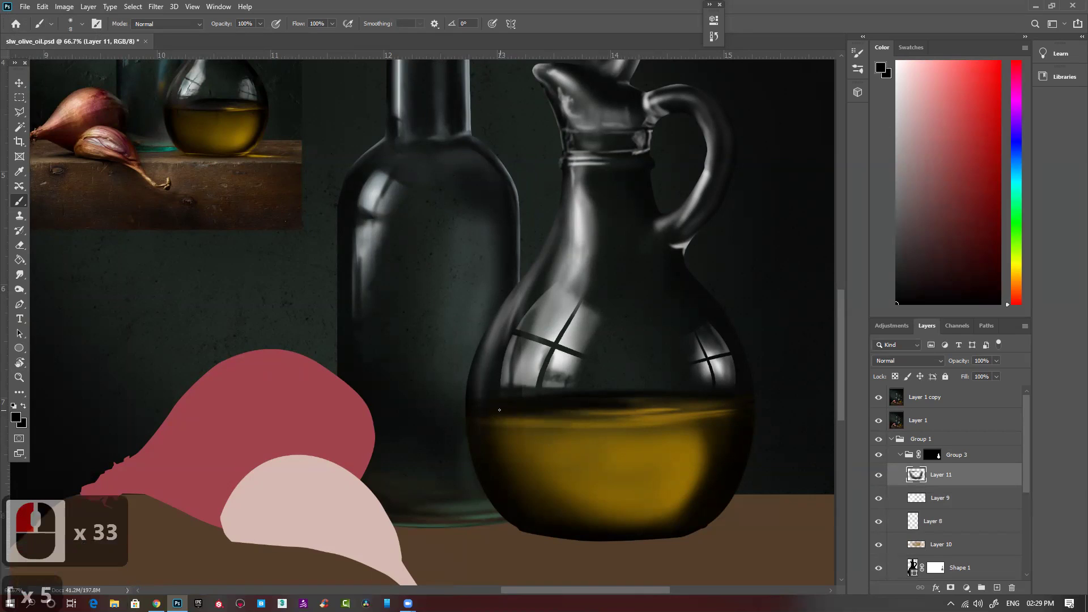
left_click(578, 422)
left_click(576, 421)
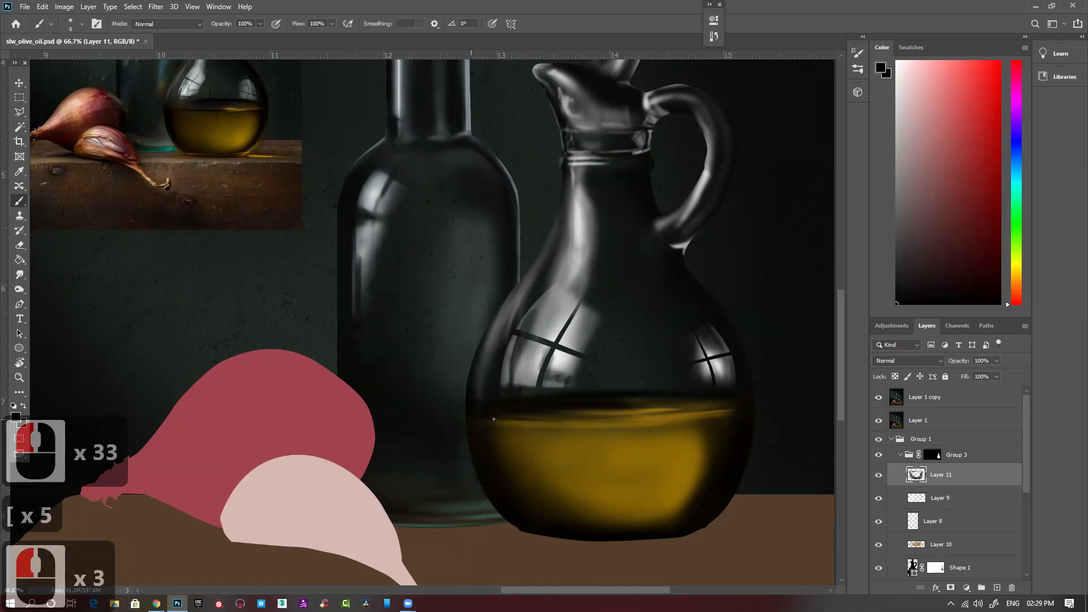
Paint thin black lines across the oil's surface toward the handle-side edge.
mouse_move(684, 411)
left_mouse_down()
mouse_move(487, 417)
mouse_move(684, 423)
left_mouse_up()
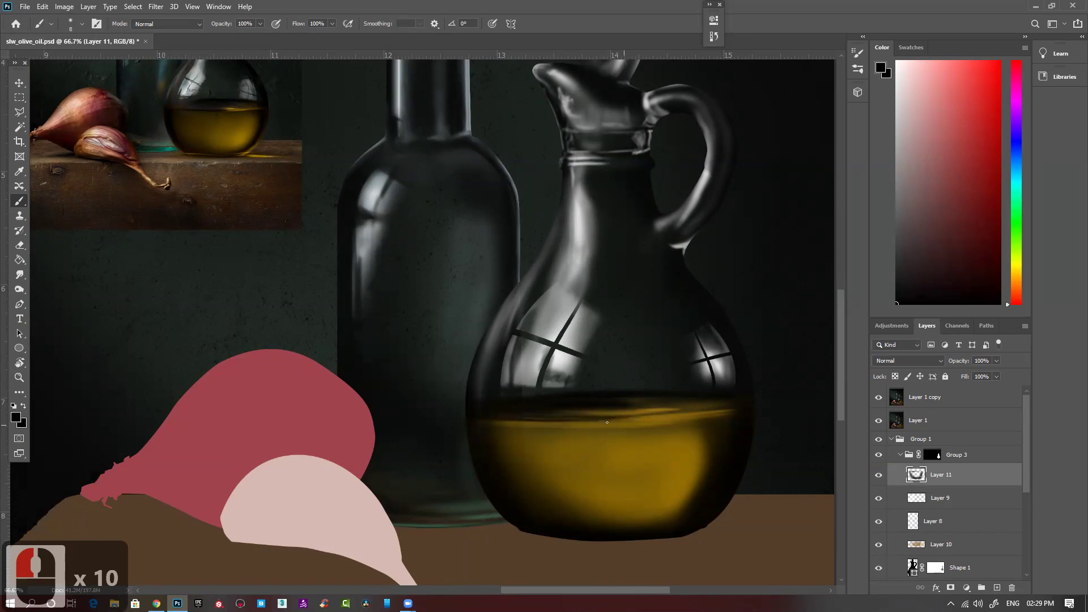
left_click(669, 413)
left_click(706, 410)
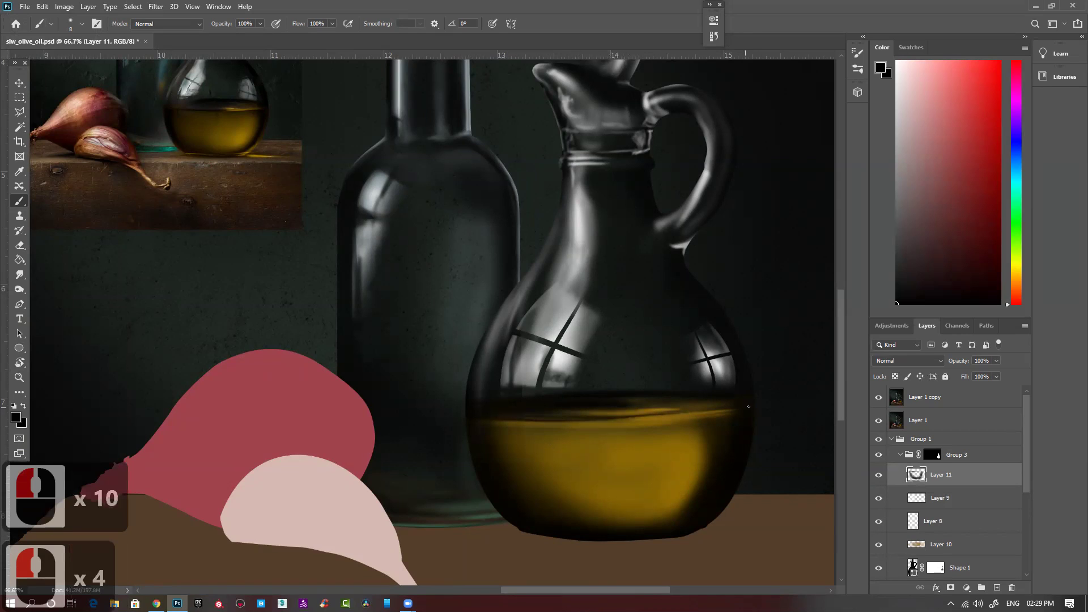
left_click_drag(626, 419, 729, 414)
Enlarge the brush to 10 px and darken the gap beneath the gold surface line right of the jug's middle.
key("]")
key("]")
left_click(644, 424)
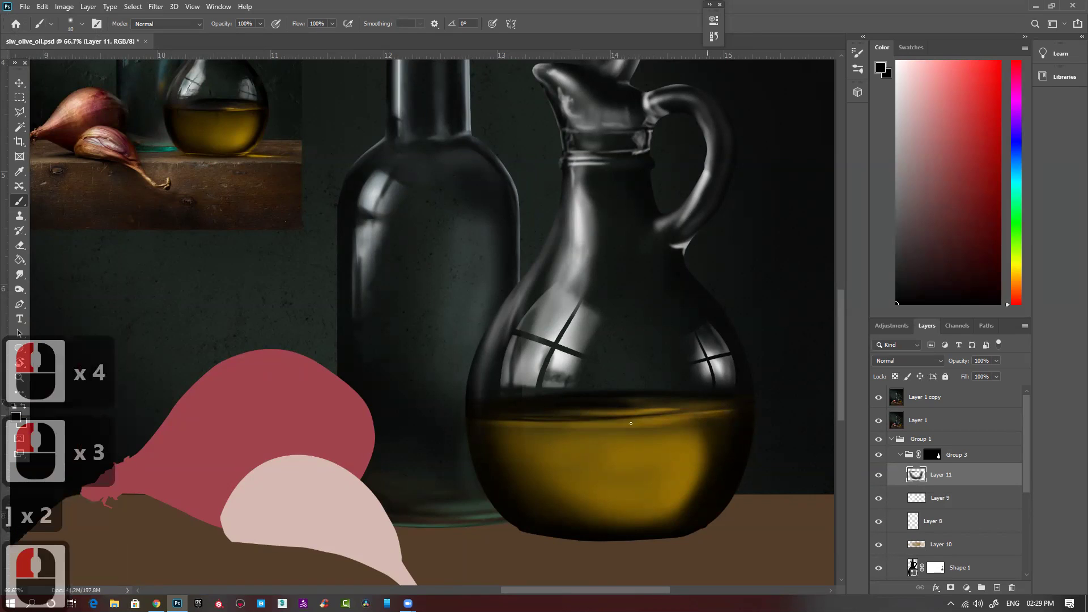
left_click(652, 421)
left_click(680, 419)
left_click(639, 423)
left_click(655, 422)
left_click(684, 418)
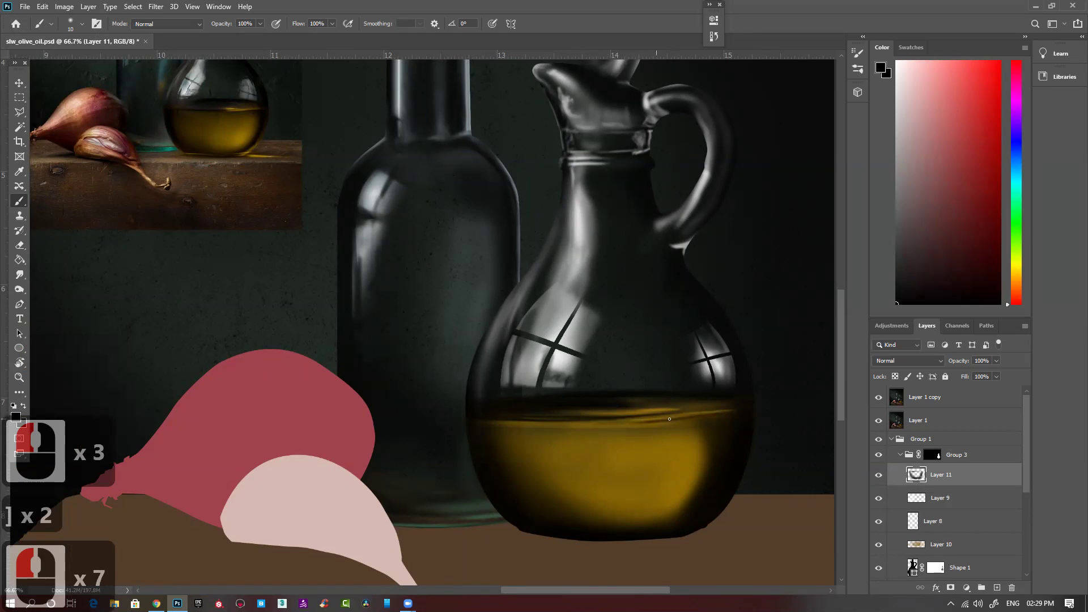
Extend the dark surface line to the handle-side edge and soften it with a larger brush.
left_click_drag(669, 421, 703, 417)
mouse_move(681, 420)
left_mouse_down()
mouse_move(726, 415)
mouse_move(671, 420)
mouse_move(744, 413)
left_mouse_up()
key("]")
key("]")
key("]")
key("]")
left_click_drag(679, 421, 729, 416)
Shrink the brush to 15 px and clean up the oil's upper edge with black at both ends of the surface.
key("bracketleft")
key("bracketleft")
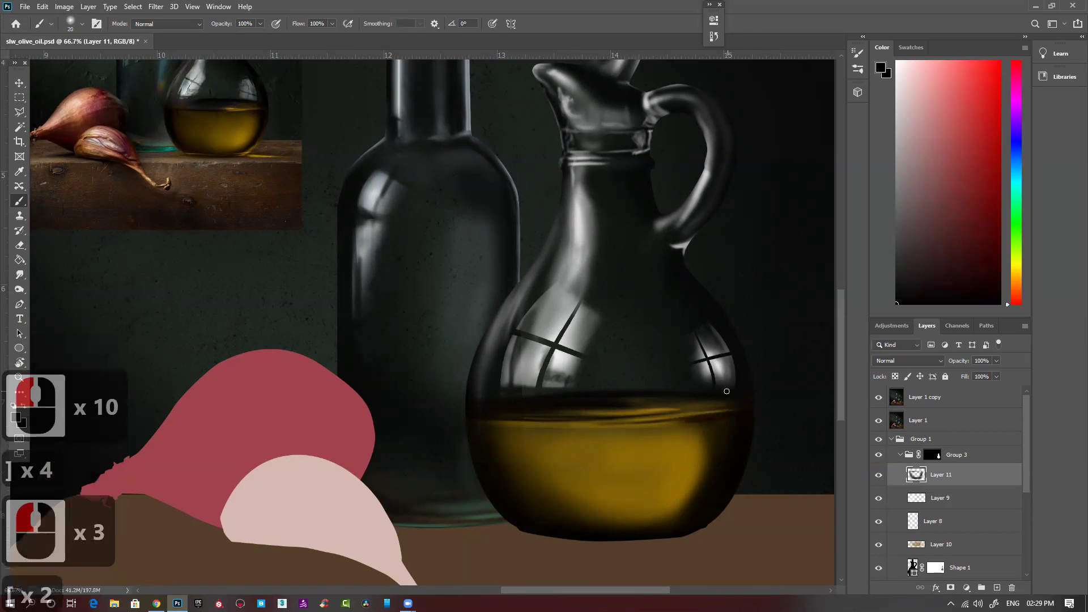
left_click(744, 400)
left_click(747, 399)
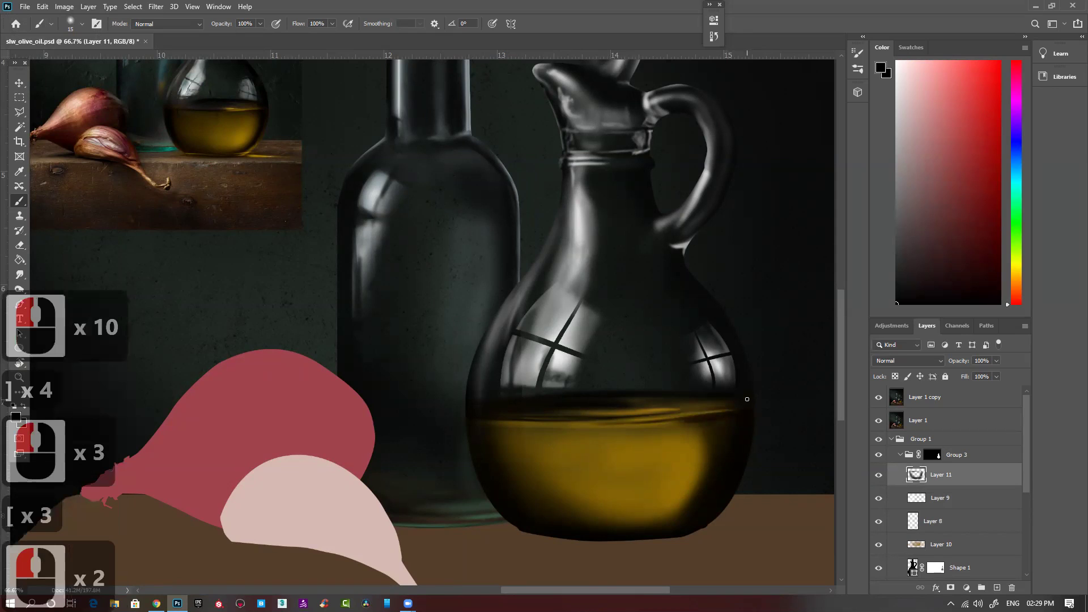
left_click(747, 400)
left_click(708, 398)
left_click(693, 397)
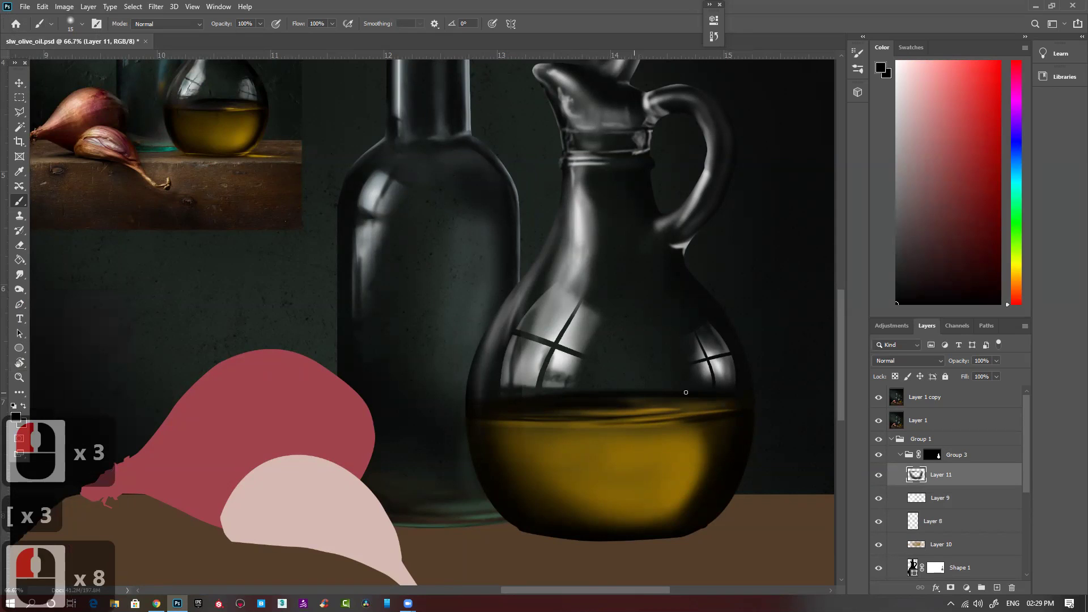
left_click(711, 397)
left_click(736, 402)
left_click(481, 409)
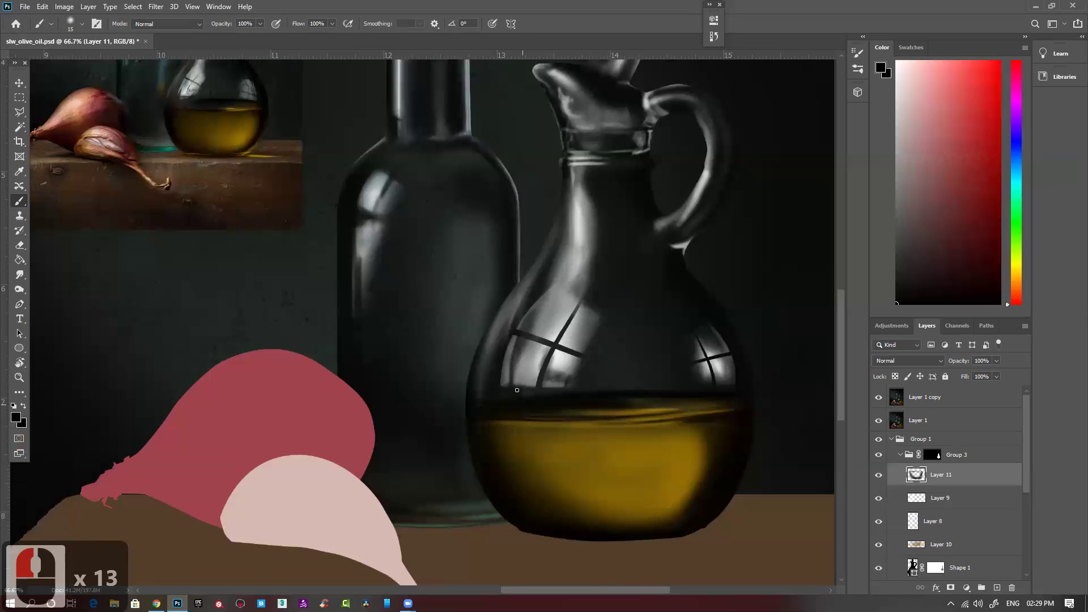
Set the brush to 20 px and darken the glass just above the oil on the bottle side of the jug.
key("bracketright")
key("bracketright")
key("bracketright")
key("bracketright")
key("bracketright")
key("bracketright")
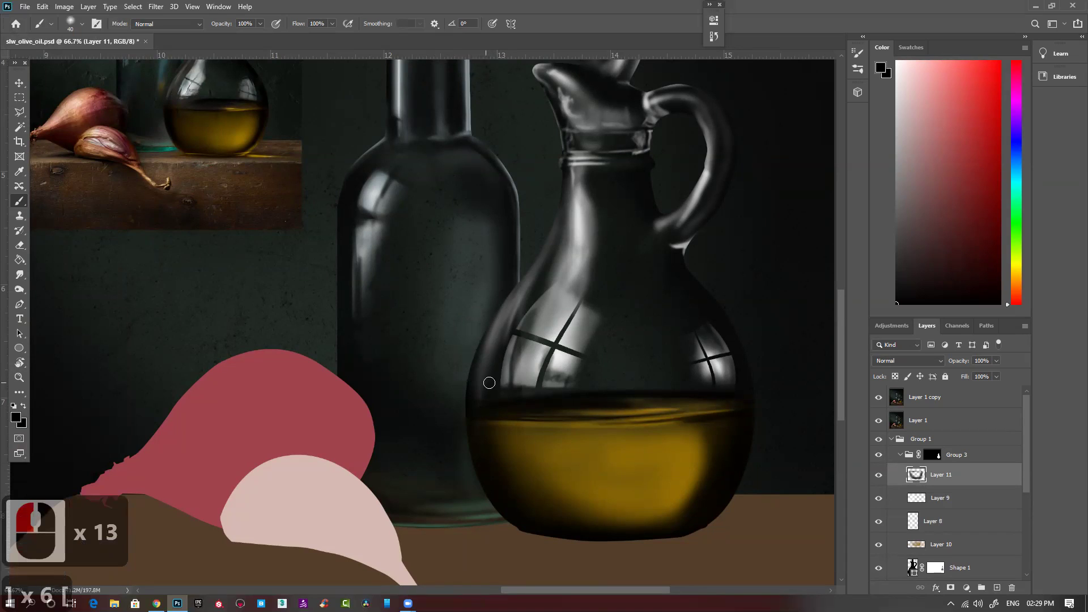
key("bracketleft")
key("bracketleft")
key("bracketleft")
key("bracketleft")
left_click(490, 401)
left_click(493, 381)
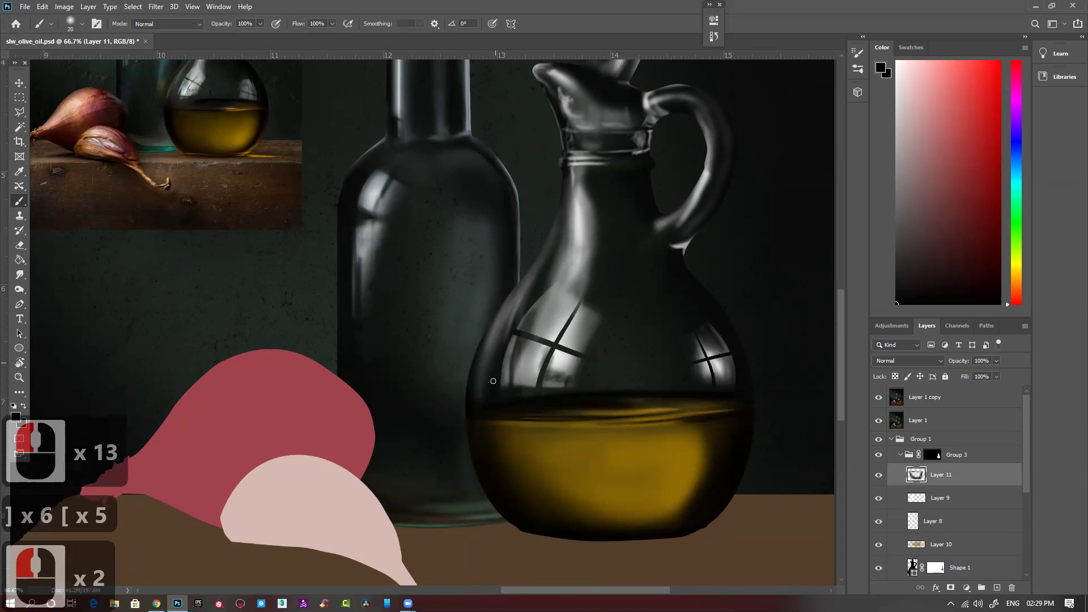
left_click(492, 395)
left_click(529, 384)
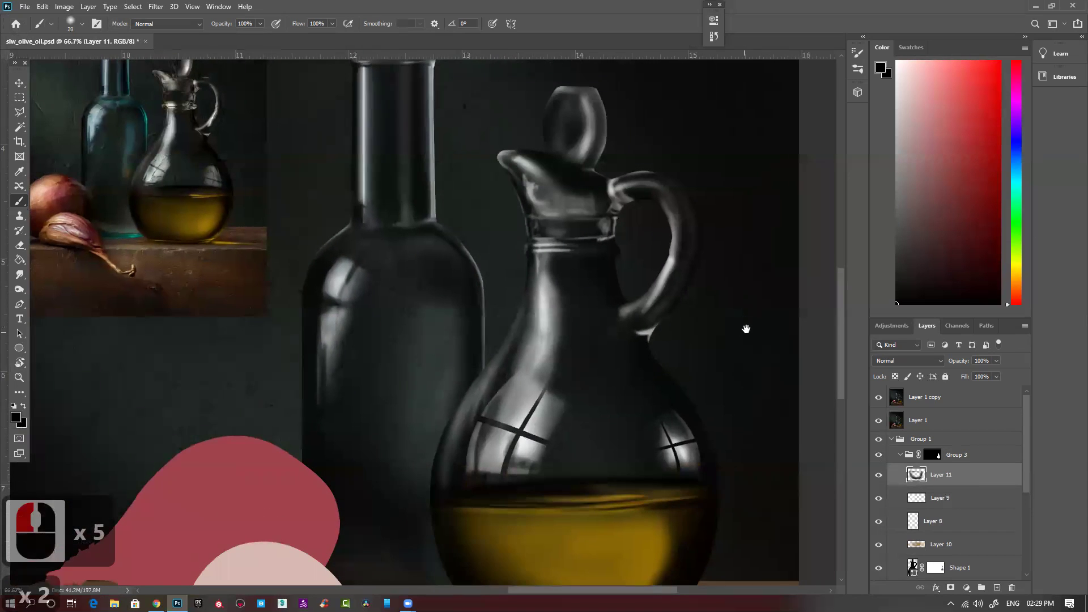
Shrink the brush and darken the lower end of the handle where it meets the jug's shoulder.
key("]")
key("]")
key("]")
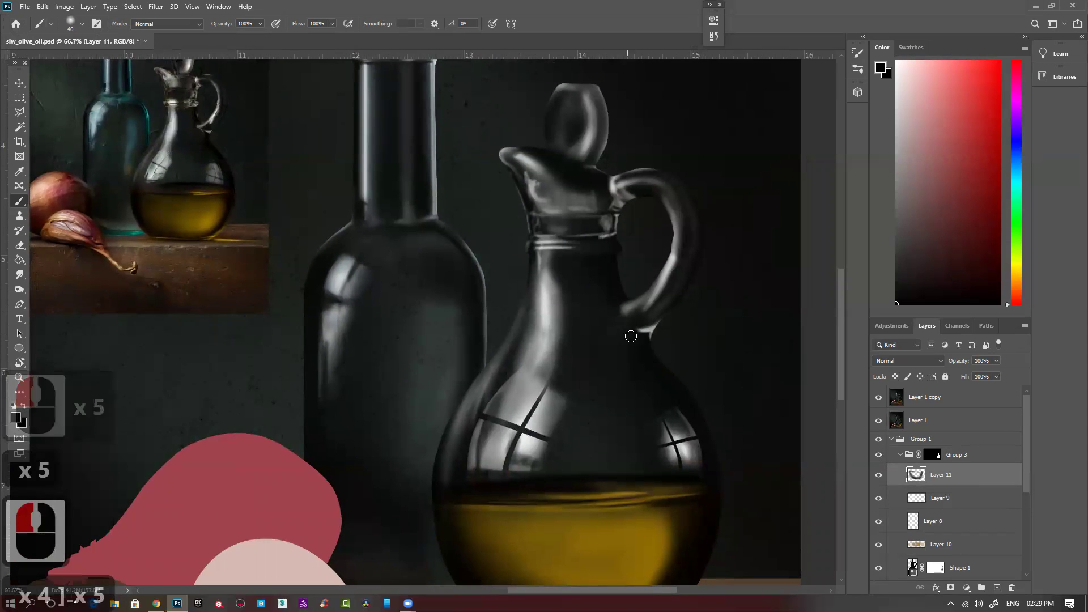
key("[")
key("[")
key("bracketleft")
key("bracketleft")
mouse_move(641, 311)
left_mouse_down()
mouse_move(637, 320)
mouse_move(682, 297)
left_mouse_up()
left_click(644, 308)
left_click(652, 323)
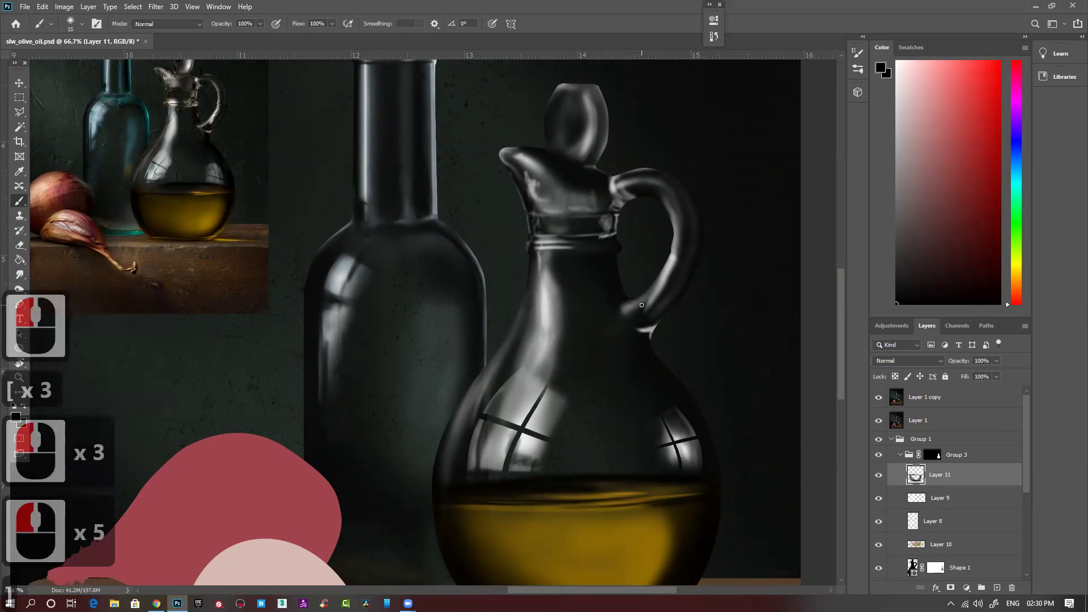
Set the brush to 25 px and paint black around the handle's lower joint and the glass just beneath it.
key("bracketright")
key("bracketright")
key("bracketright")
left_click(631, 318)
left_click(649, 309)
left_click(632, 320)
left_click(649, 345)
left_click(633, 332)
left_click(635, 337)
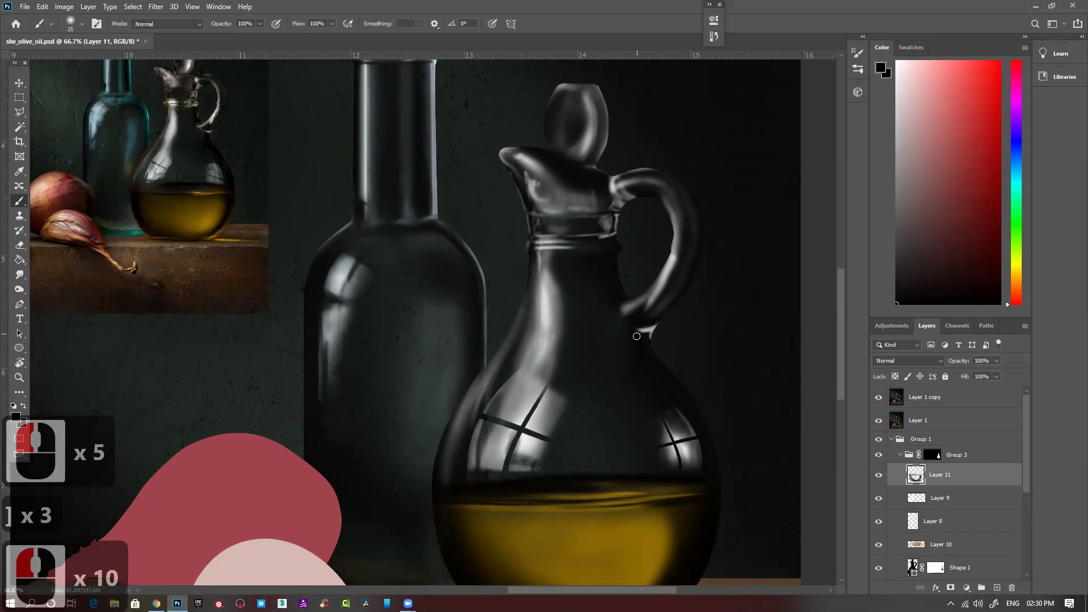
left_click(638, 353)
left_click(637, 360)
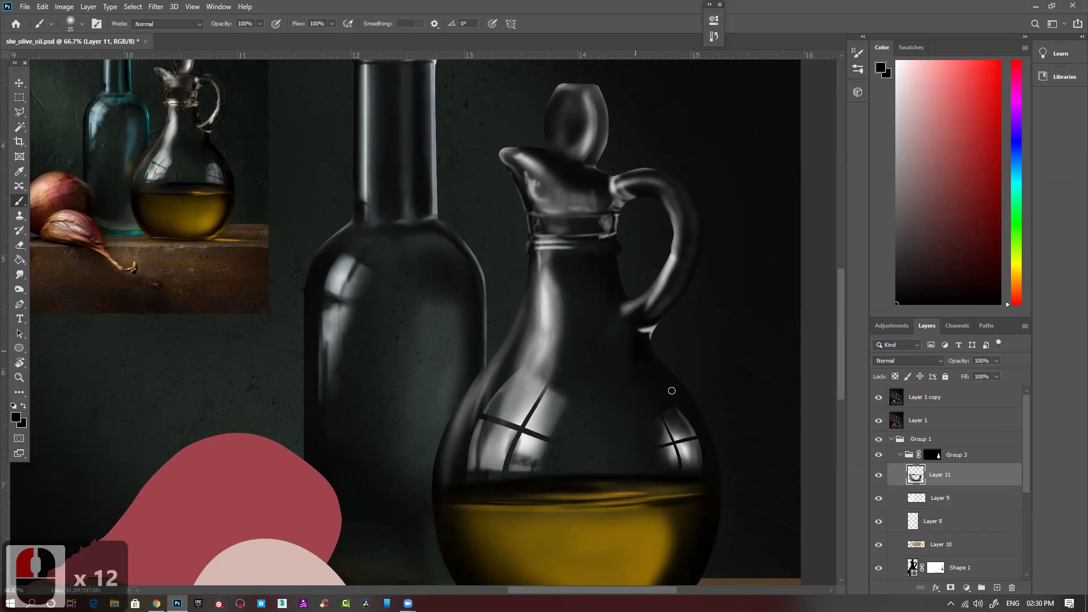
Enlarge the brush and darken the jug's handle-side shoulder down to the outer edge beside the small window reflection.
key("bracketright")
key("bracketright")
key("bracketright")
key("bracketright")
key("bracketright")
key("bracketright")
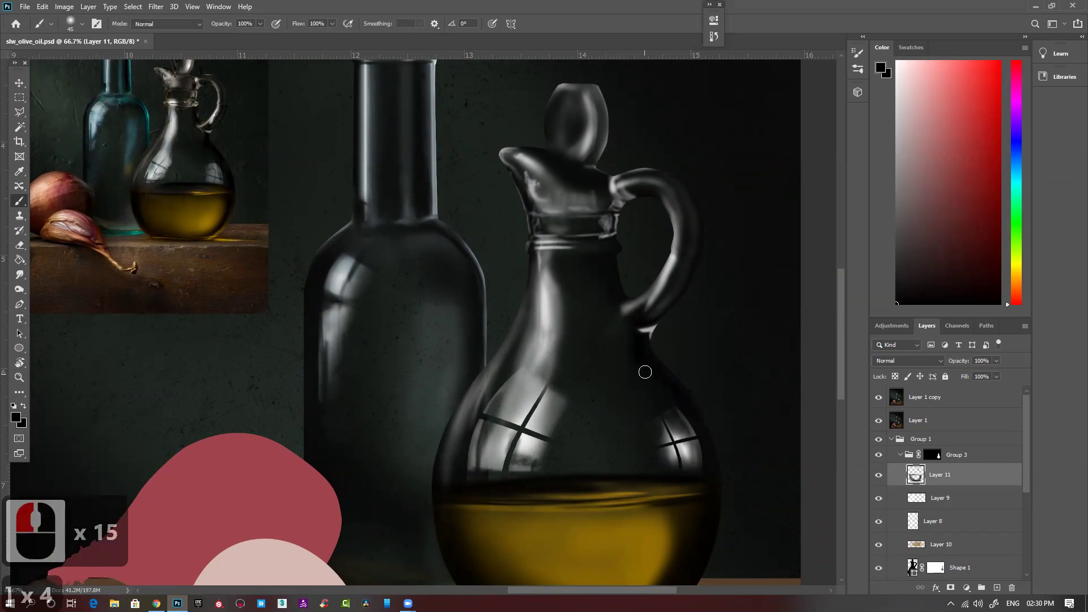
left_click(636, 361)
left_click(664, 374)
left_click(693, 426)
left_click(696, 433)
left_click(698, 439)
Set the brush to 90 px and shade the middle of the jug's shoulder black between the two window reflections.
key("bracketright")
key("bracketright")
key("bracketright")
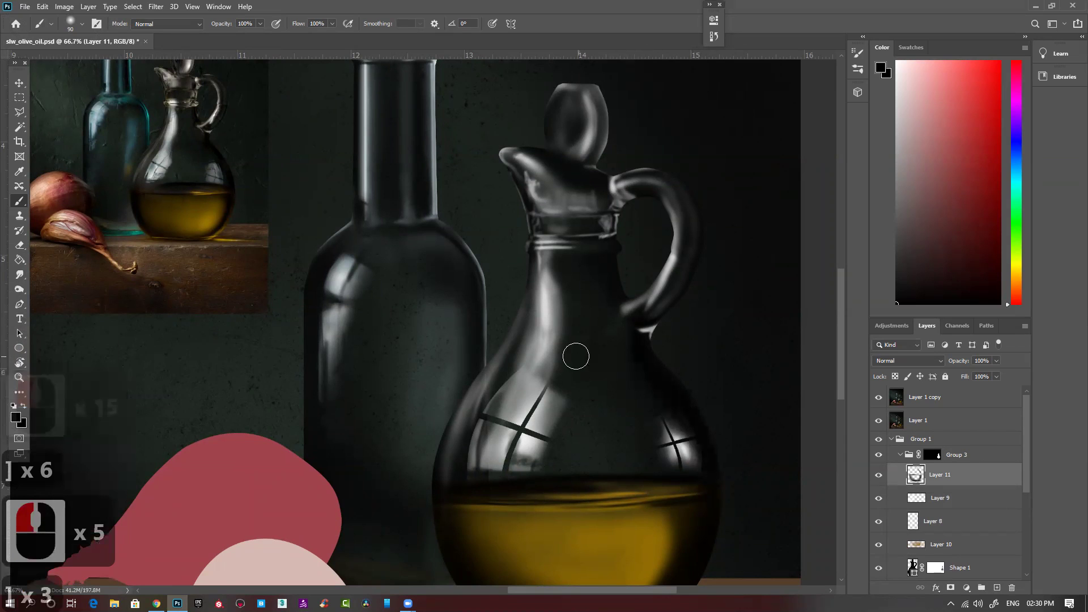
left_click_drag(649, 386, 618, 371)
left_click_drag(623, 362, 604, 378)
left_click_drag(622, 332, 603, 357)
left_click_drag(612, 352, 572, 377)
left_click_drag(679, 408, 625, 388)
left_click(652, 405)
left_click(578, 390)
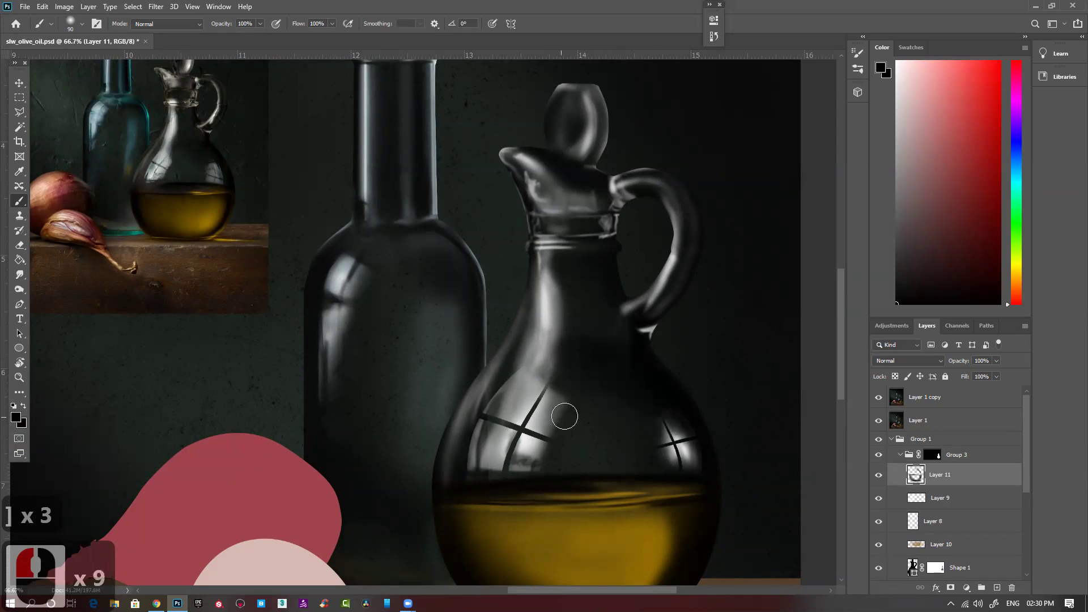
Darken the jug's bottle-side contour from the base of the neck down to the oil level.
left_click(461, 400)
left_click(483, 378)
left_click(512, 338)
left_click(539, 300)
left_click(470, 414)
left_click(439, 512)
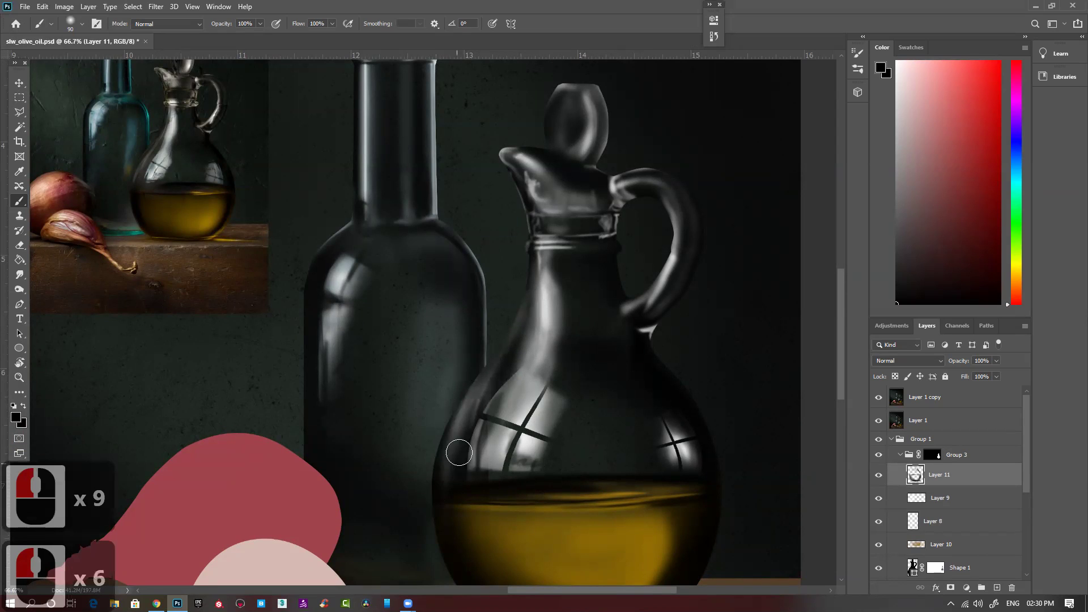
left_click(444, 508)
Deepen the black shading on the jug's neck, mainly on the handle side below the collar.
left_click(541, 344)
left_click(598, 294)
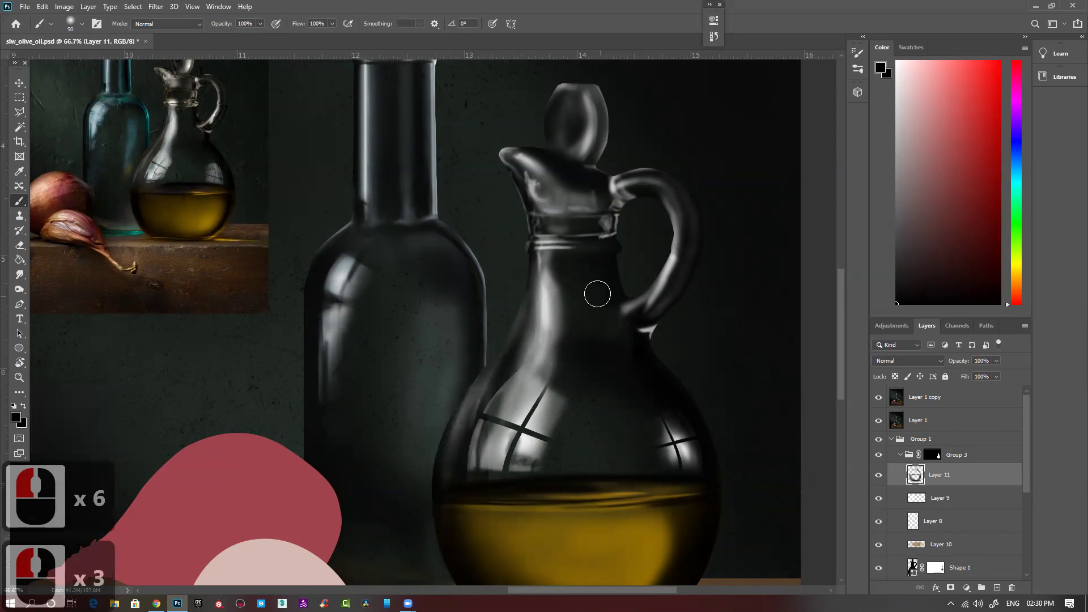
left_click(602, 272)
left_click(596, 278)
left_click(590, 284)
Reduce the brush to 40 px and darken the glass inside the collar band at the top of the neck.
key("bracketleft")
key("bracketleft")
key("bracketleft")
key("bracketleft")
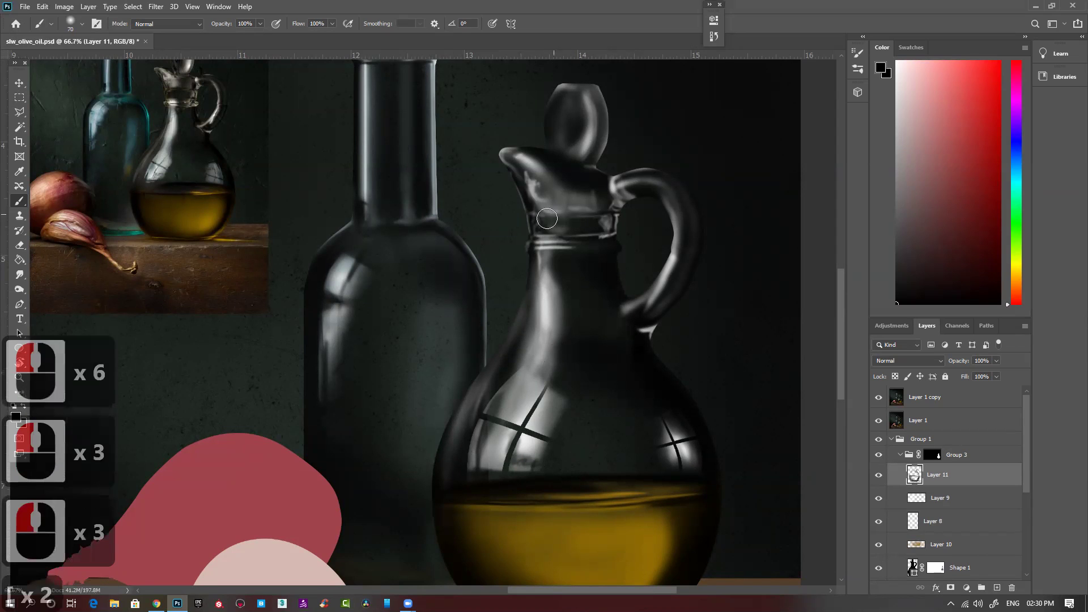
left_click(544, 223)
key("bracketleft")
key("bracketleft")
left_click(544, 220)
left_click(551, 225)
left_click(569, 224)
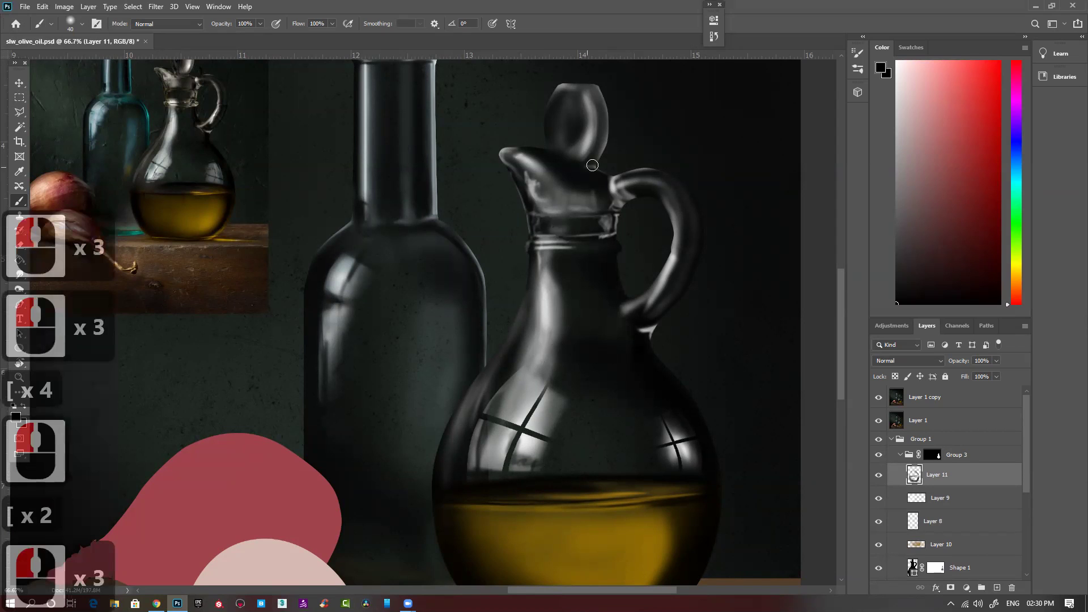
Darken the upper rim of the spout from its tip toward the stopper.
left_click(514, 143)
left_click(530, 151)
left_click(567, 158)
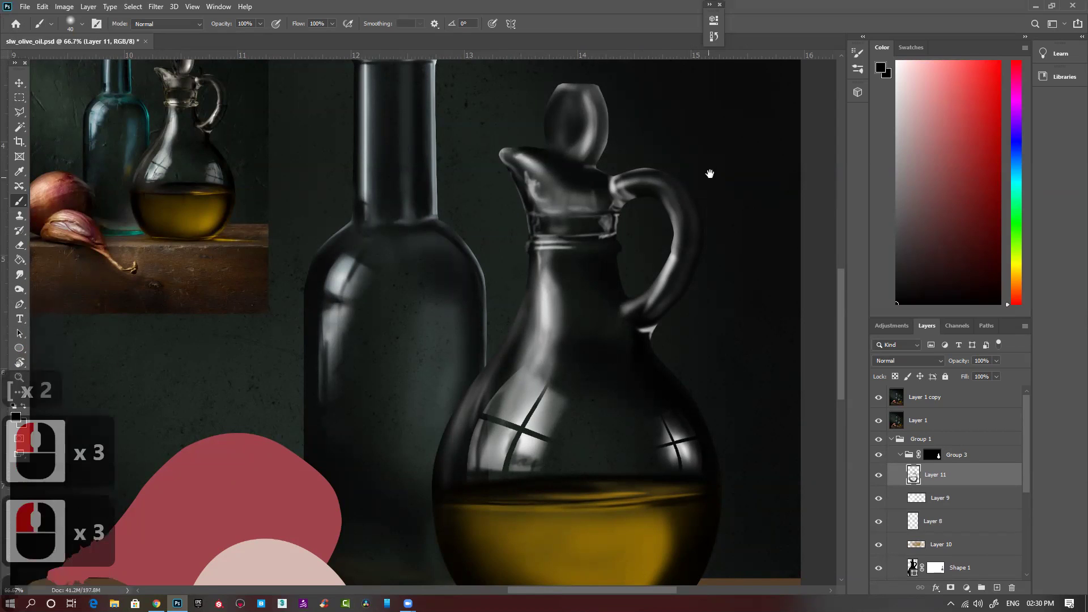
Tone down the outer side of the handle with black from its upper curve to its lower joint.
scroll(705, 199, "up", 5)
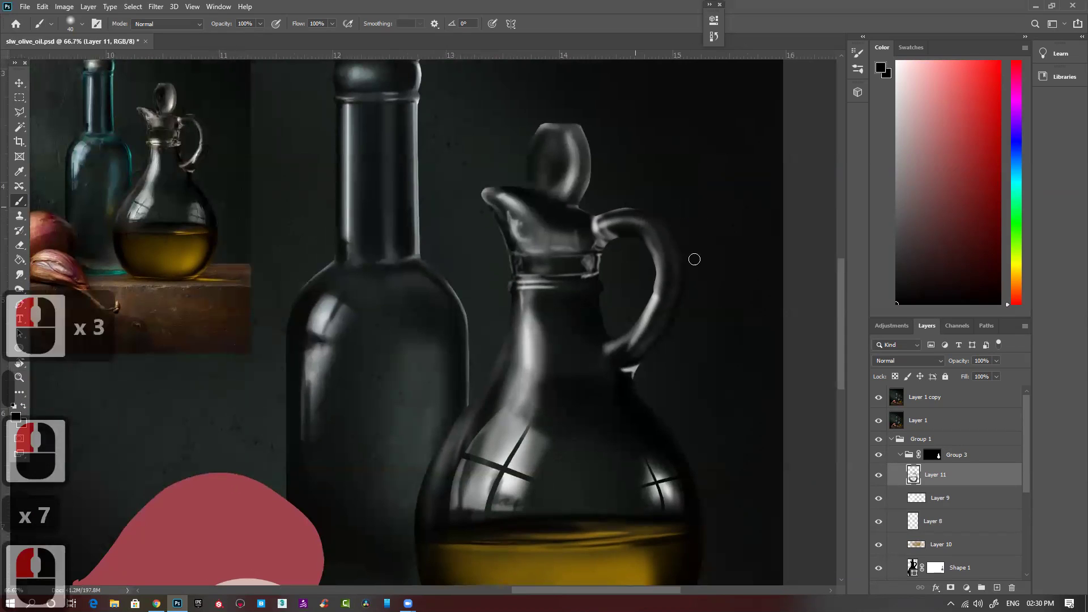
left_click(685, 251)
left_click(663, 333)
left_click(636, 364)
left_click(689, 304)
left_click(660, 317)
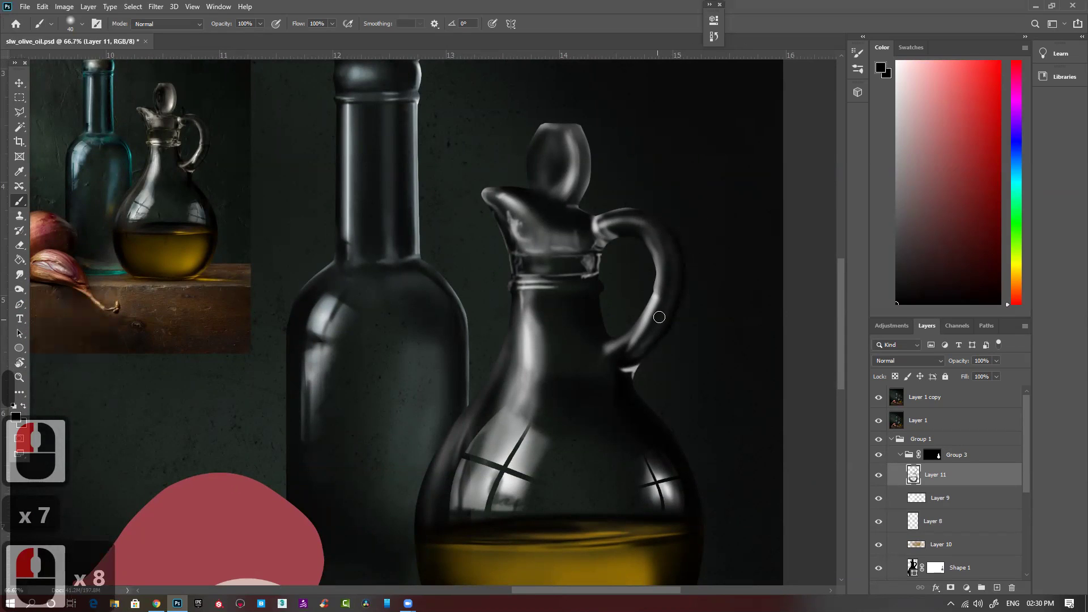
Shade the inner side of the handle black near its upper joint and along the inside curve.
left_click(618, 235)
left_click(609, 232)
left_click(608, 236)
left_click(620, 238)
left_click(619, 232)
left_click(641, 240)
left_click(653, 280)
left_click(637, 229)
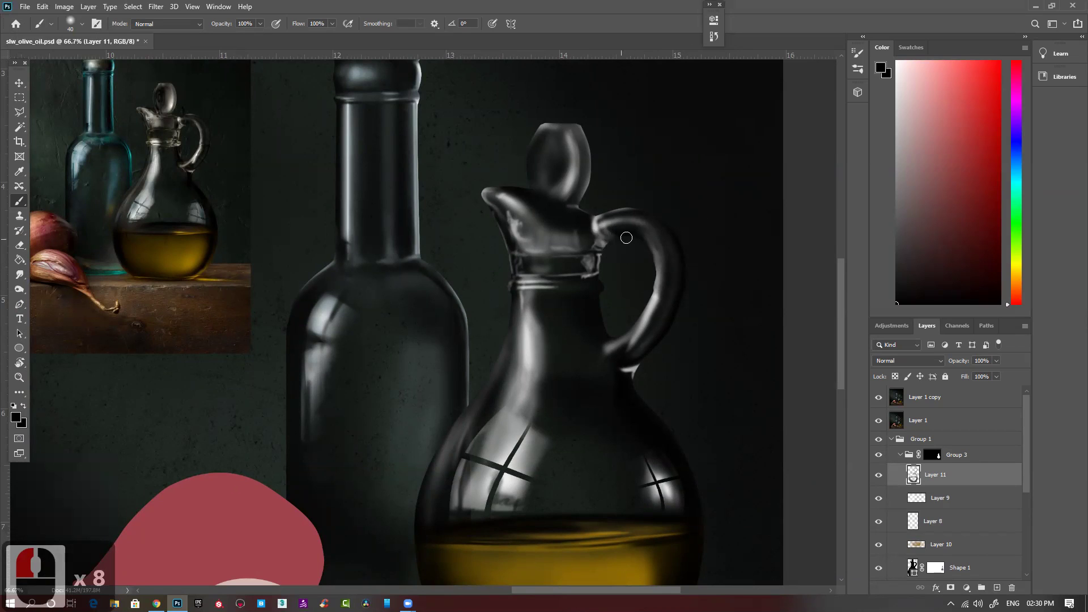
Set the brush to 20 px and deepen the dark tone along the handle's body from top curve to lower end.
key("bracketleft")
key("bracketleft")
key("bracketleft")
key("bracketleft")
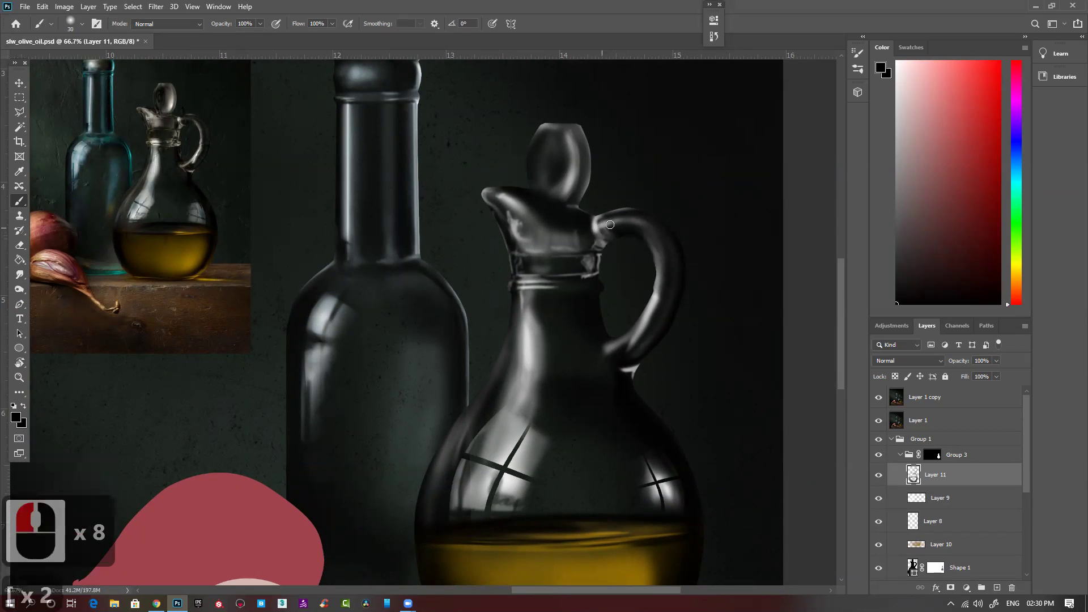
left_click(653, 237)
left_click(671, 254)
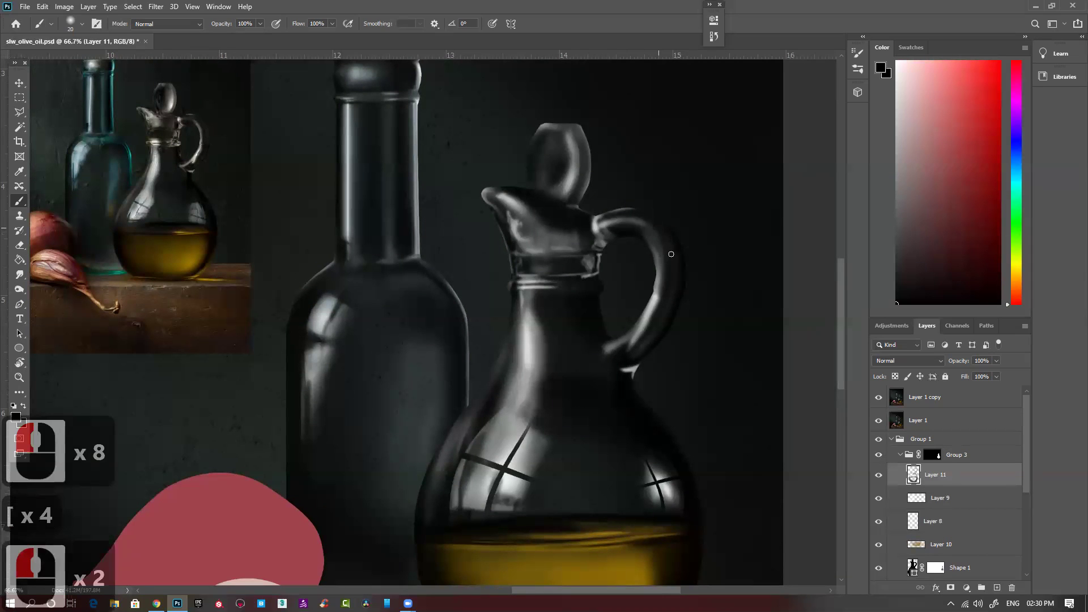
left_click(672, 282)
left_click(638, 345)
left_click(651, 322)
Darken the neck's edge beside the handle's lower joint with small black strokes.
left_click(606, 364)
left_click(611, 351)
left_click(594, 333)
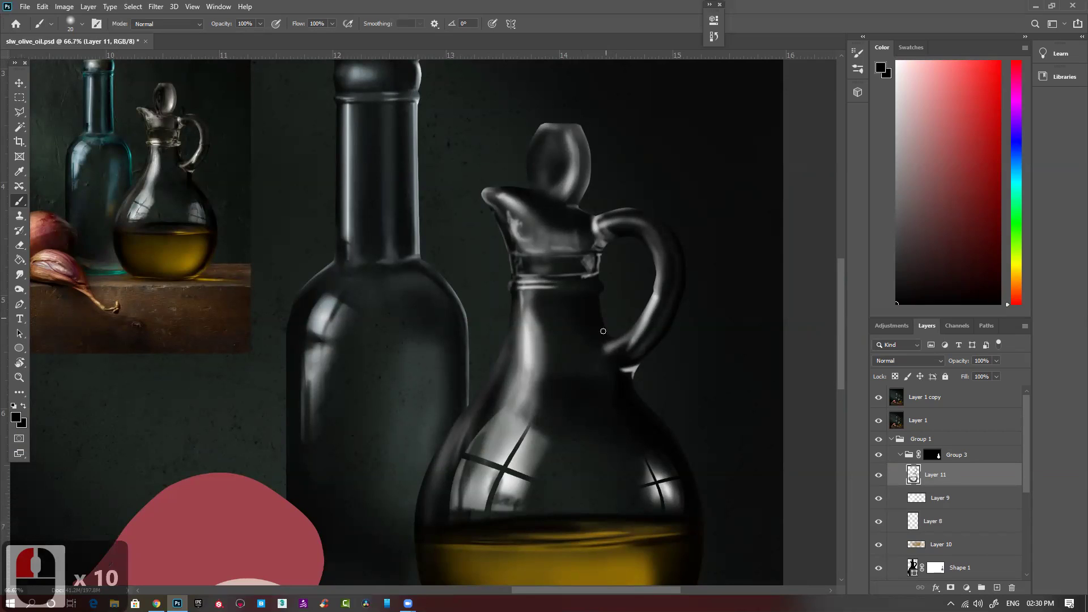
left_click(599, 345)
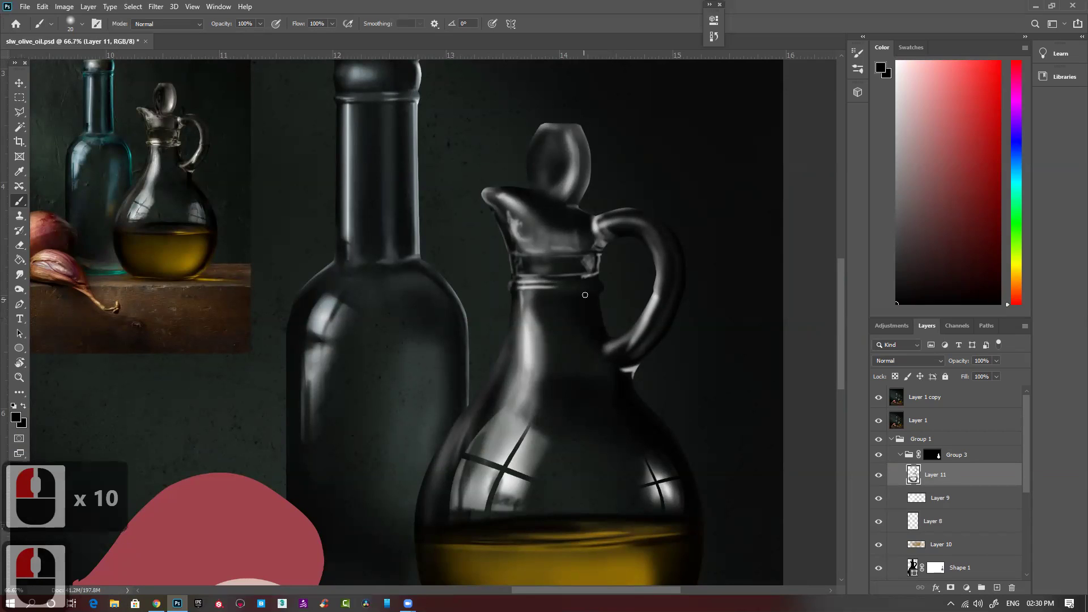
left_click(601, 357)
Compare the whole painting with Layer 11 hidden and shown, and save the document with the layer visible.
key("ctrl+minus")
key("ctrl+minus")
key("ctrl+minus")
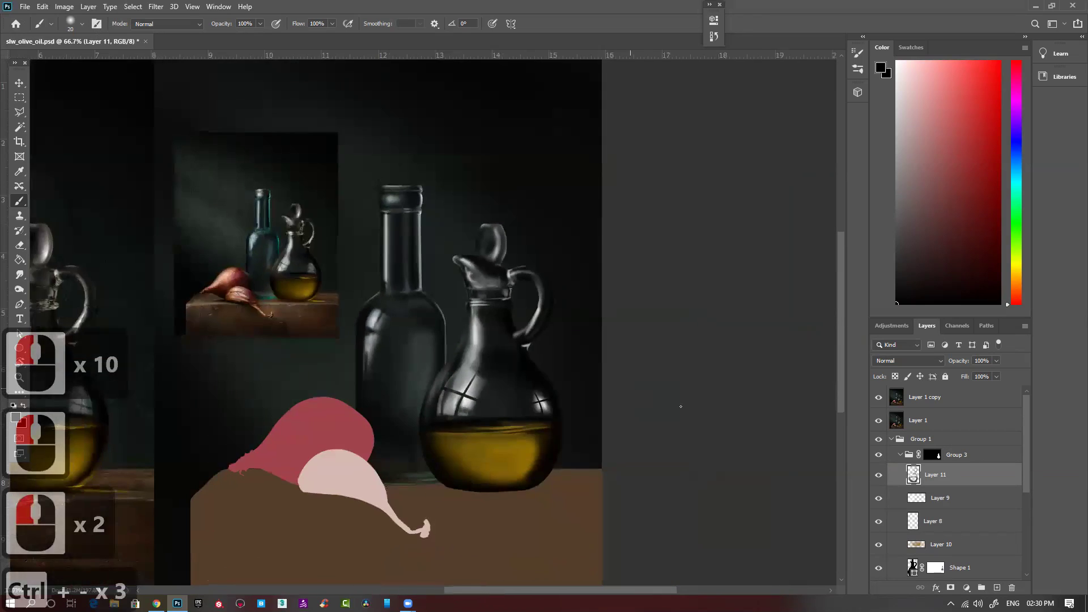
left_click(882, 476)
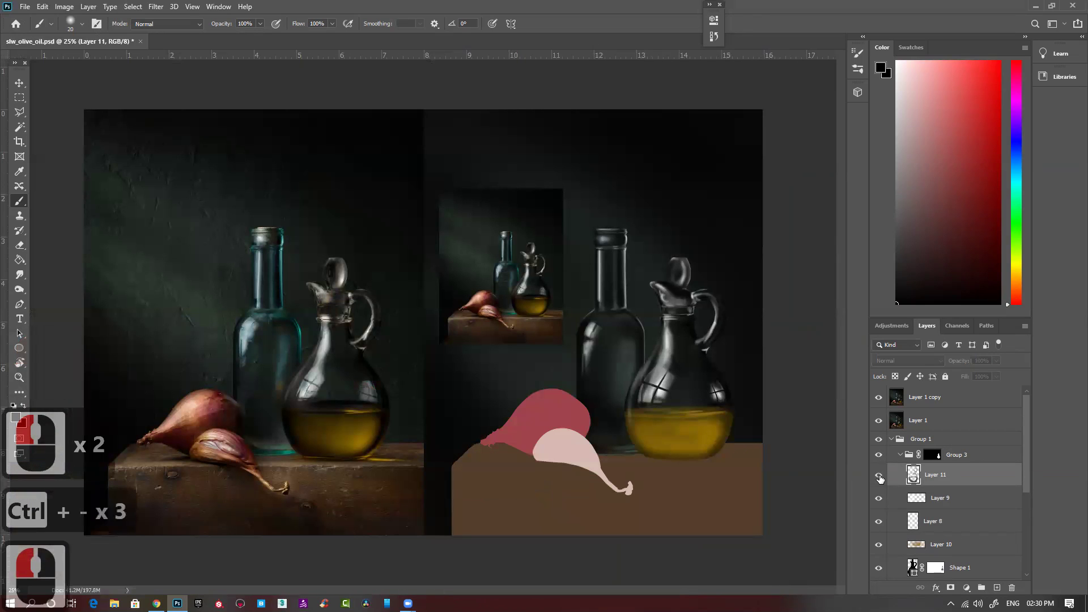
left_click(881, 477)
left_click(880, 479)
left_click(881, 478)
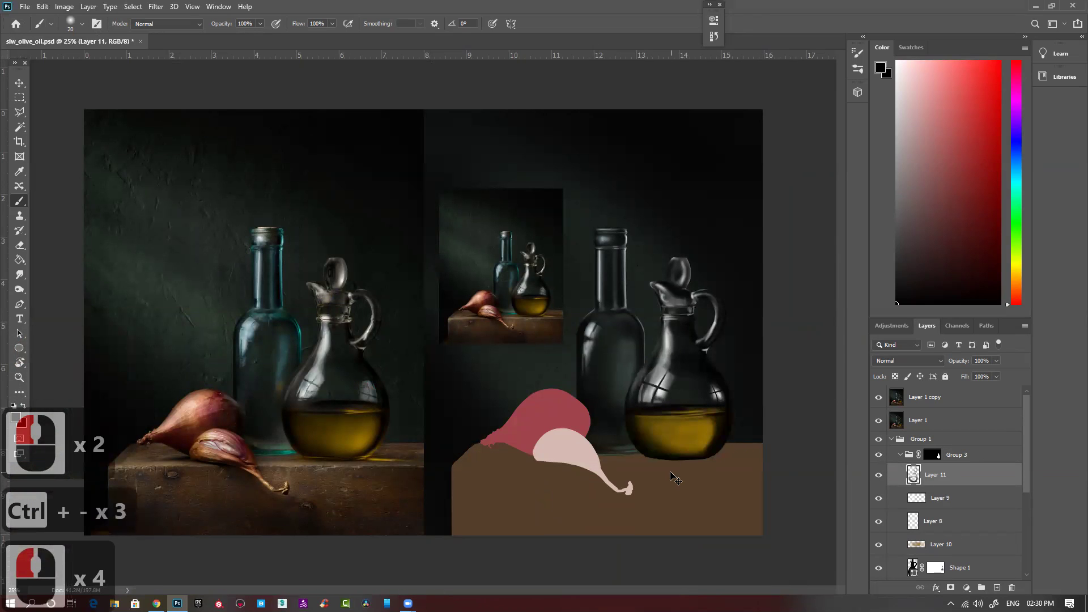
key("ctrl+s")
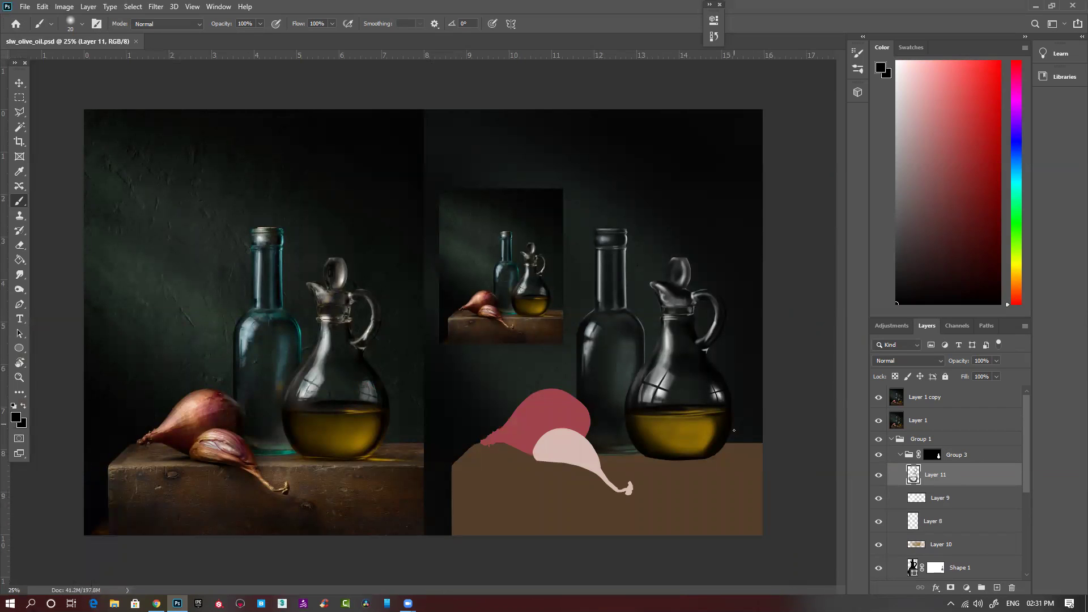
Set the brush to 125 px and darken the oil's bottle-side edge just below the surface.
key("ctrl+space")
left_click(665, 444, "ctrl")
left_click_drag(652, 474, 619, 467)
key("bracketright")
key("bracketright")
key("bracketright")
key("bracketright")
key("bracketright")
key("bracketright")
key("bracketright")
key("bracketright")
key("bracketright")
key("bracketright")
key("bracketright")
key("bracketright")
key("bracketright")
key("bracketright")
key("bracketright")
key("bracketleft")
key("bracketleft")
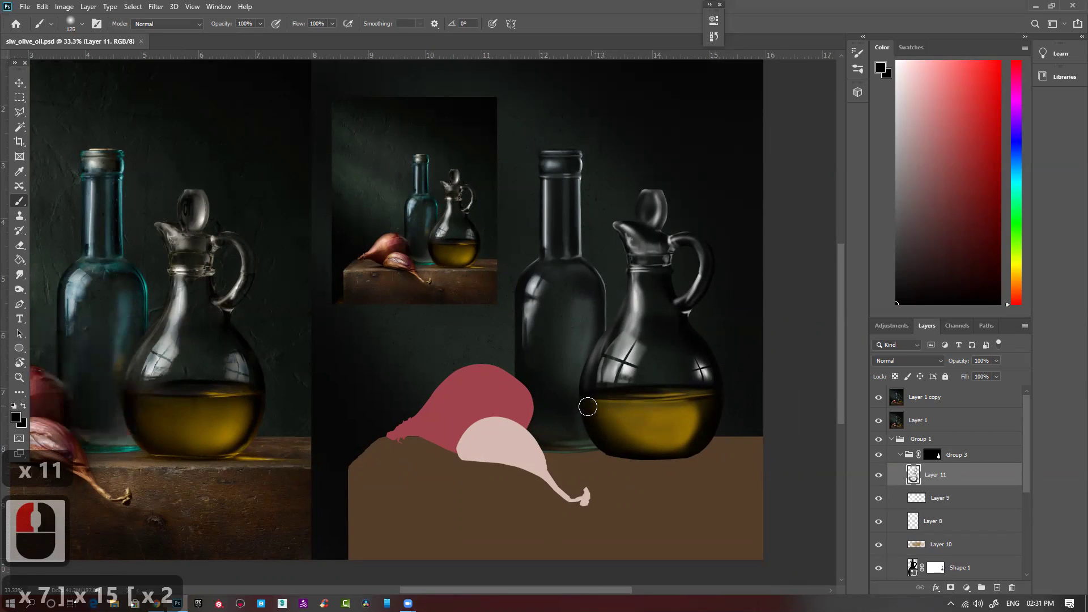
left_click(601, 403)
left_click(612, 403)
left_click(595, 400)
left_click(578, 396)
left_click(612, 403)
left_click(595, 401)
Shade the lower bottle-side curve of the oil black, continuing along the jug's base.
left_click(612, 418)
left_click(622, 452)
left_click(643, 451)
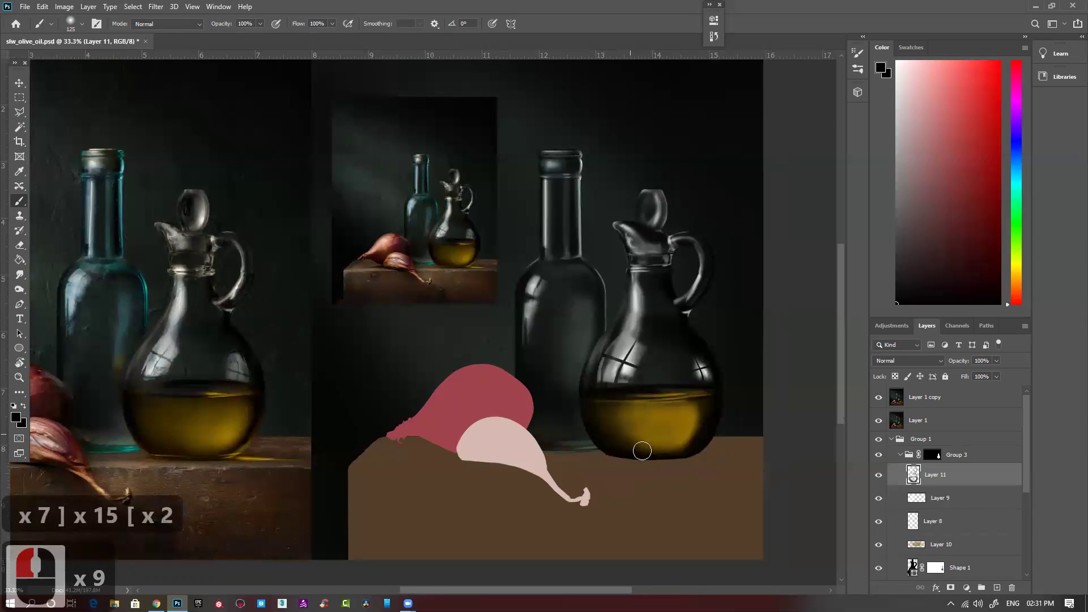
Deepen the black shading along the oil's base and its handle-side curve with 125 px strokes.
left_click(641, 448)
left_click(636, 438)
left_click(646, 443)
left_click(627, 428)
left_click(637, 440)
left_click(697, 432)
left_click(693, 427)
left_click(697, 420)
left_click(655, 452)
Darken the upper band of the golden oil just below its surface, from the handle side across to the bottle side.
left_click(690, 404)
left_click(662, 405)
left_click(708, 395)
left_click(657, 406)
left_click(639, 411)
left_click(594, 422)
left_click(602, 414)
left_click(656, 407)
left_click(660, 408)
left_click(639, 436)
left_click(666, 420)
left_click(653, 408)
left_click(640, 404)
left_click(651, 390)
left_click(671, 393)
left_click(674, 393)
Shade the oil's bottle-side edge and lower curve black, blending the strokes into the golden centre.
left_click(588, 401)
left_click(588, 403)
left_click(622, 427)
left_click(625, 438)
left_click(612, 440)
left_click(592, 427)
left_click(615, 416)
left_click(607, 427)
left_click(611, 430)
left_click(630, 440)
left_click(634, 441)
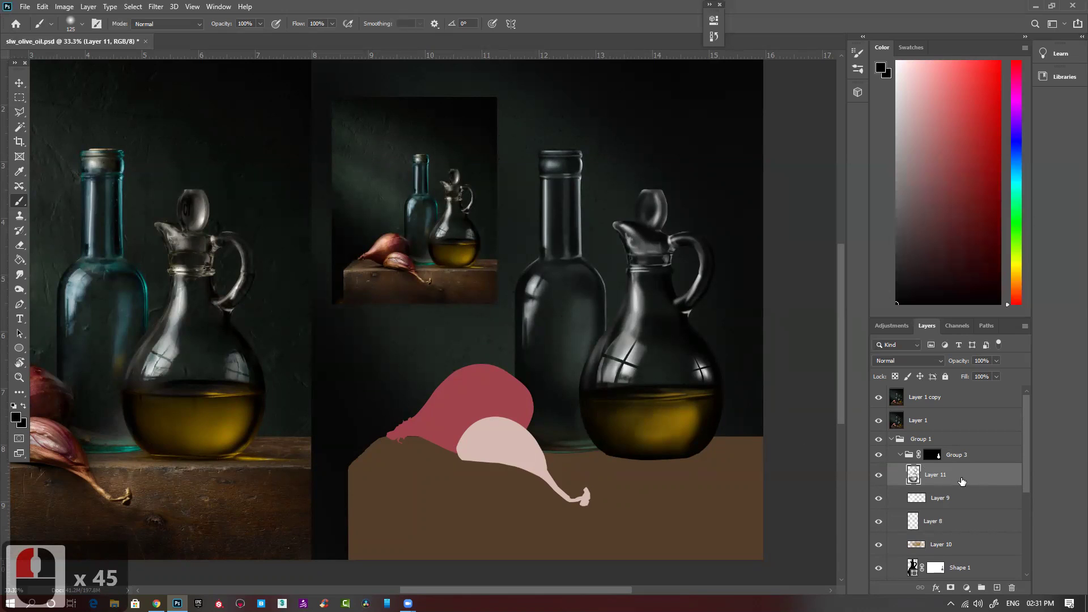
Move Layer 11 between Layer 8 and Layer 10, and compare the jug with it hidden and shown.
left_click_drag(962, 481, 960, 529)
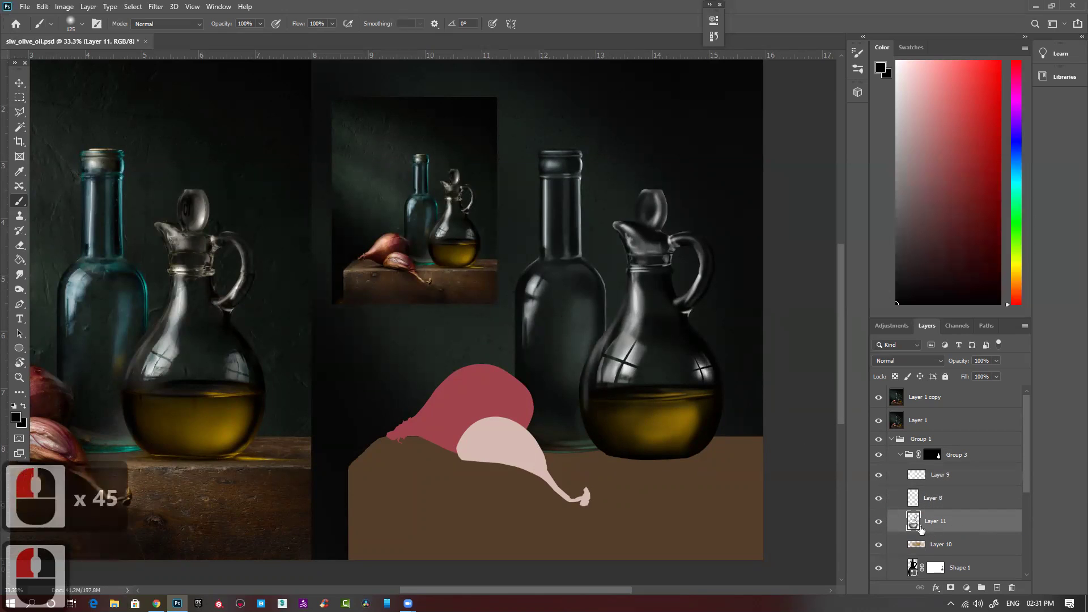
left_click(880, 522)
left_click(879, 522)
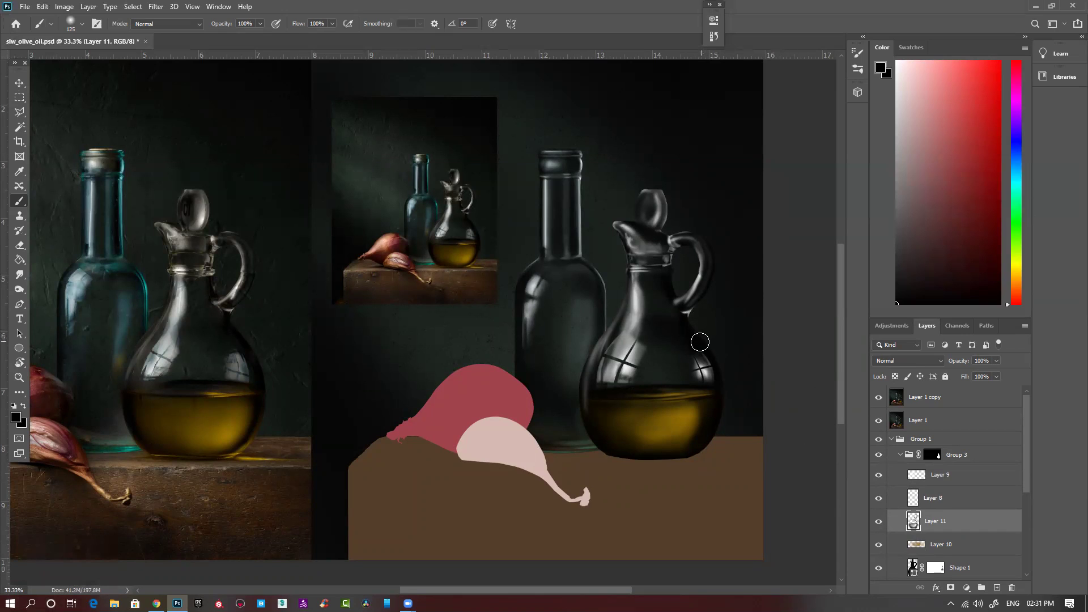
View the whole painting next to the reference and save the document.
key("space")
left_click_drag(670, 463, 697, 413)
key("ctrl+minus")
key("ctrl+minus")
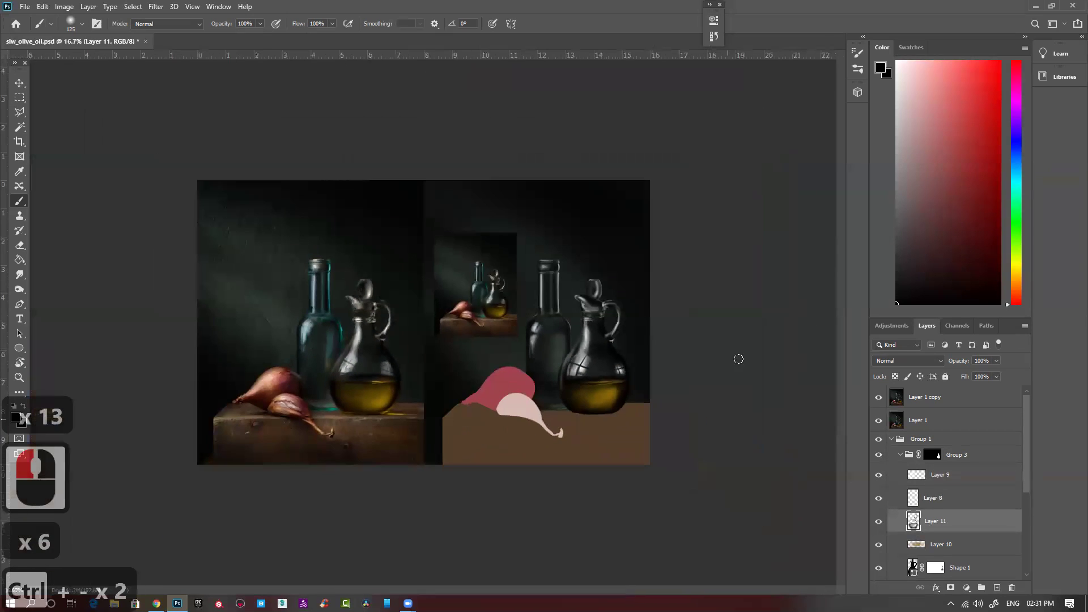
key("ctrl+s")
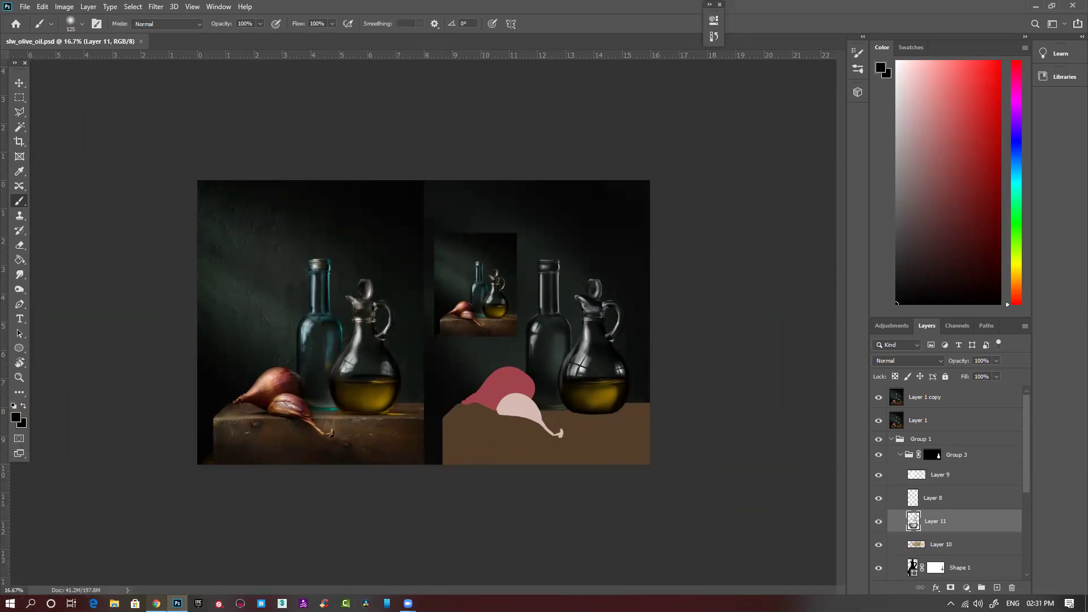
Switch to Chrome, search Google Images for "wood texture" and browse the results.
left_click(156, 603)
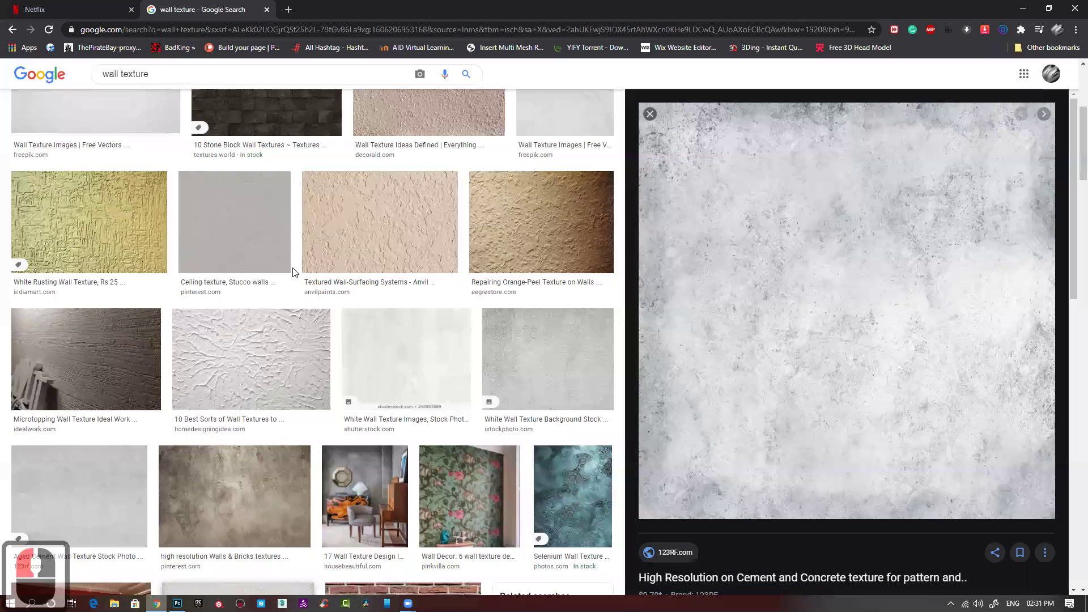
double_click(119, 73)
type("wood")
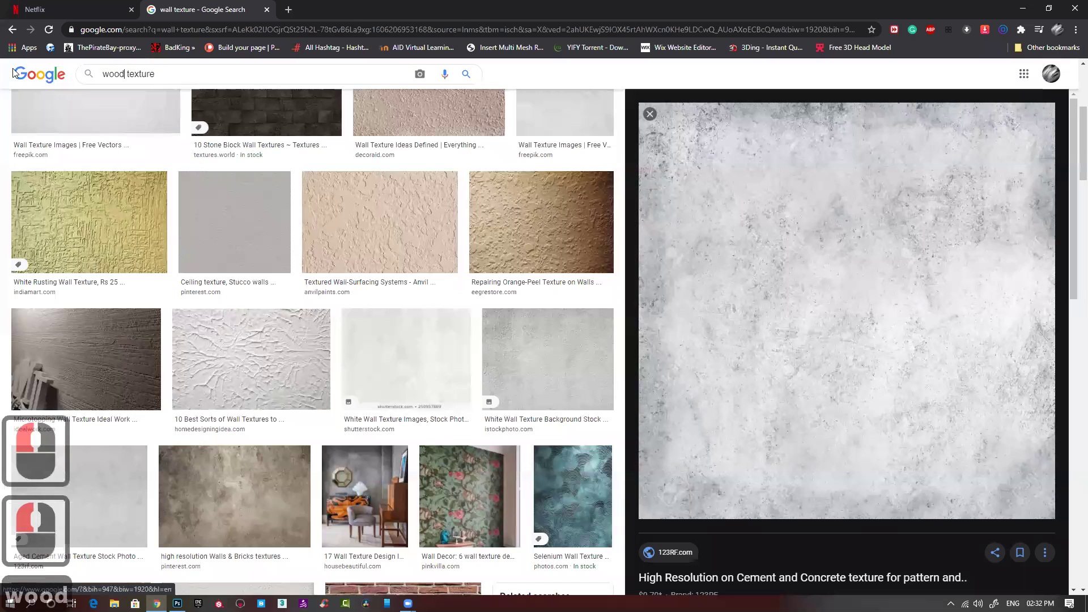
key("Return")
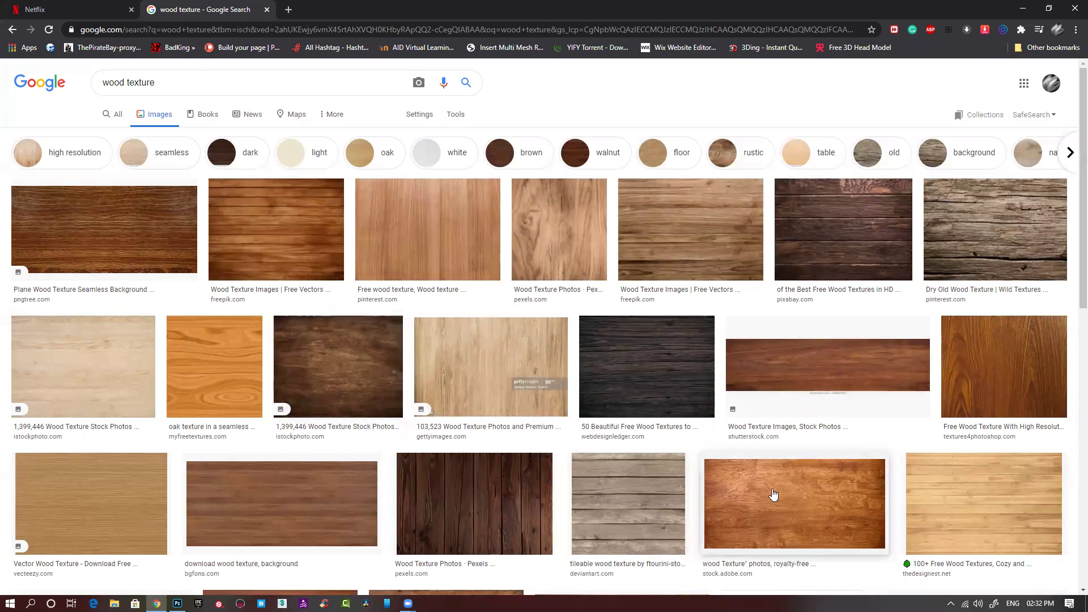
scroll(425, 453, "down", 4)
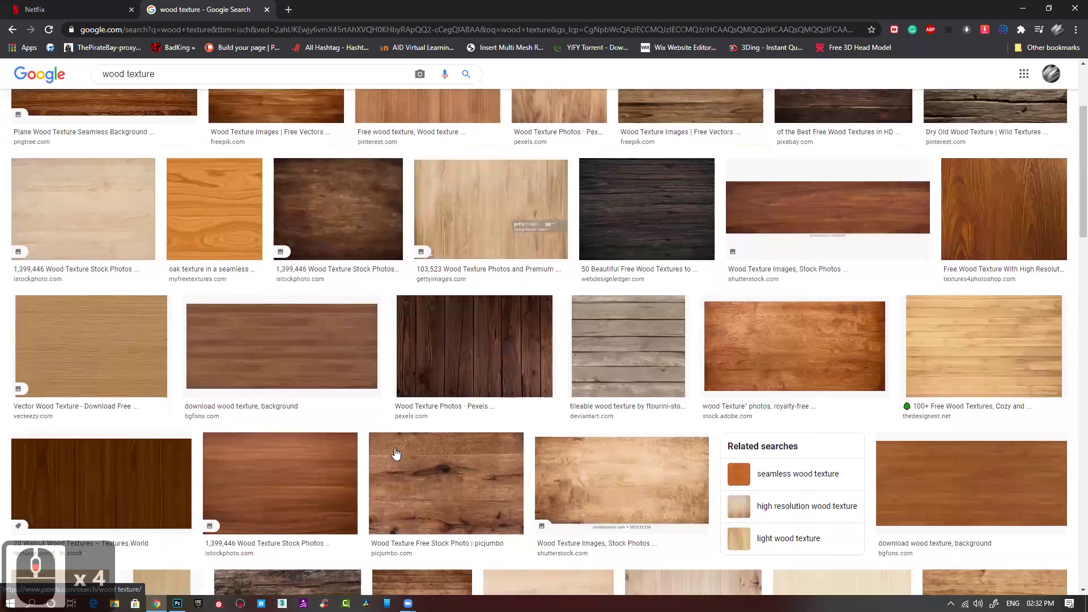
scroll(476, 460, "down", 3)
scroll(442, 460, "down", 2)
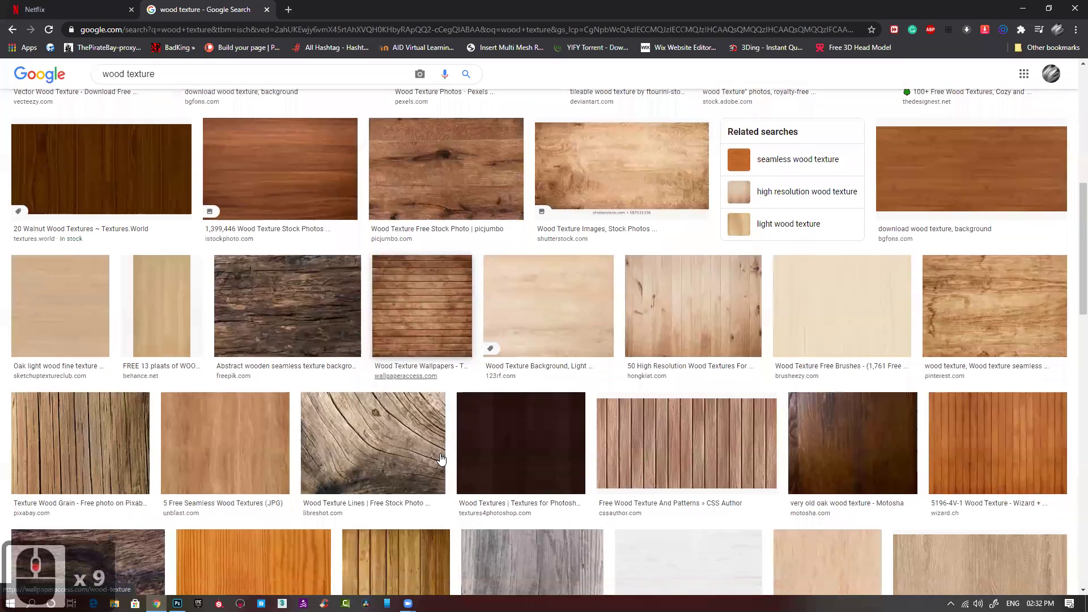
scroll(442, 460, "down", 2)
scroll(441, 459, "up", 4)
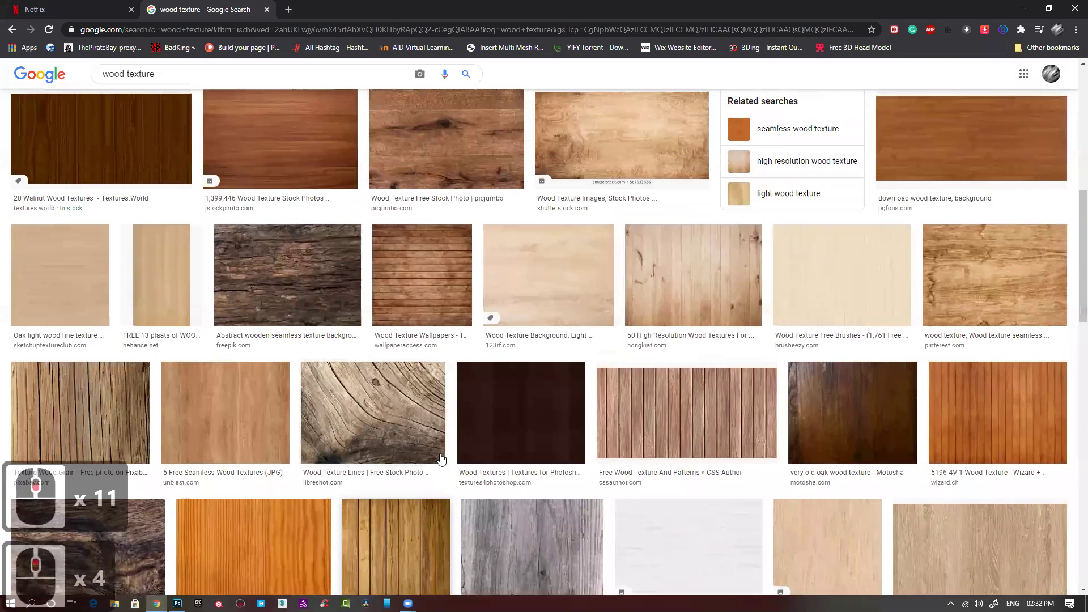
scroll(442, 459, "up", 13)
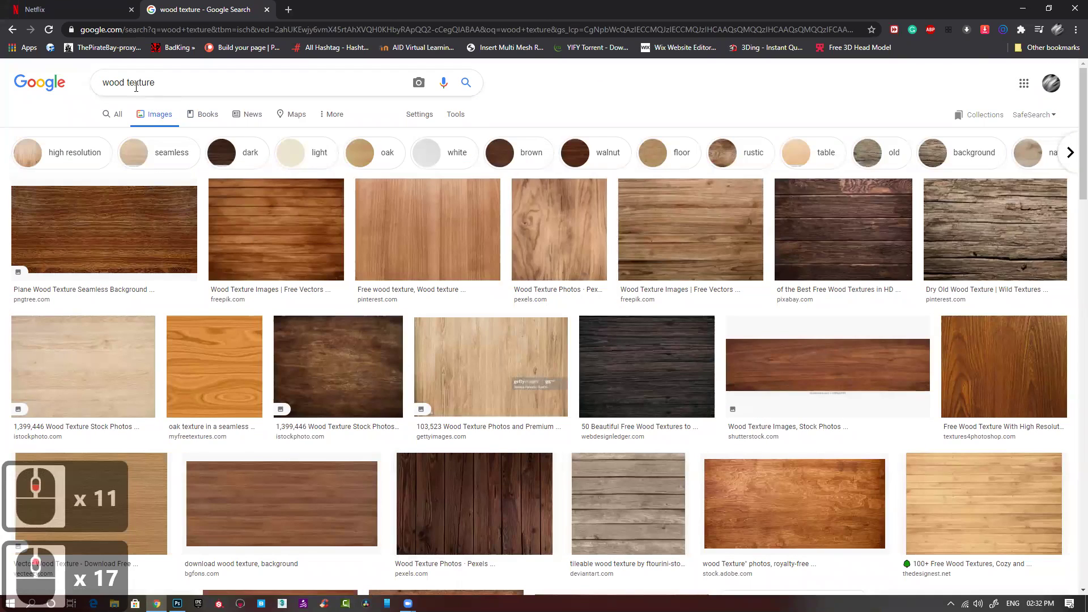
Refine the image search to "old wood texture" and look through the results for a suitable table surface.
left_click(104, 83)
type("old")
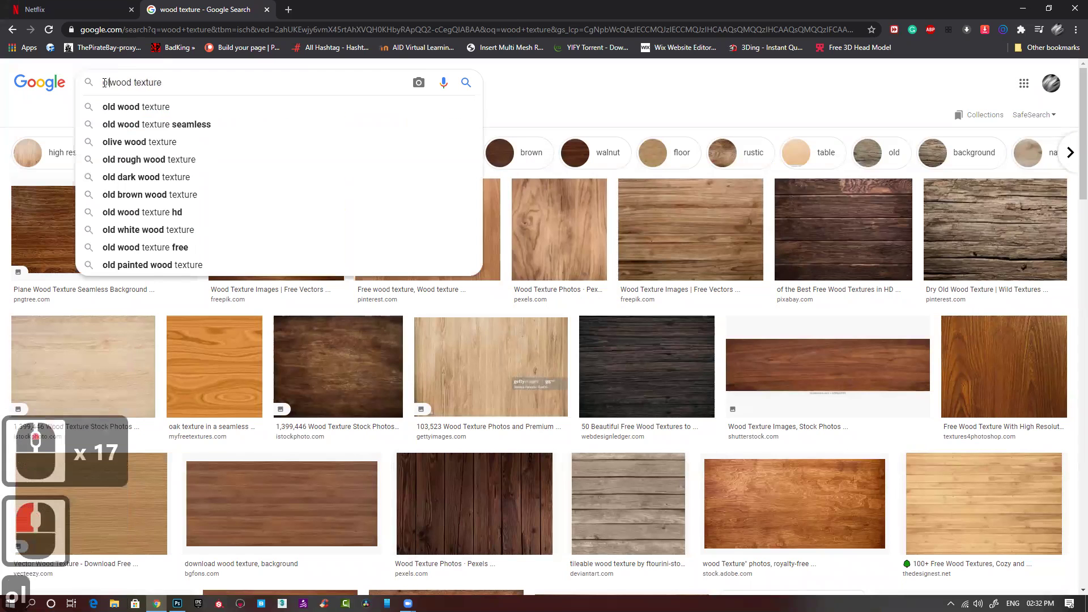
key("Return")
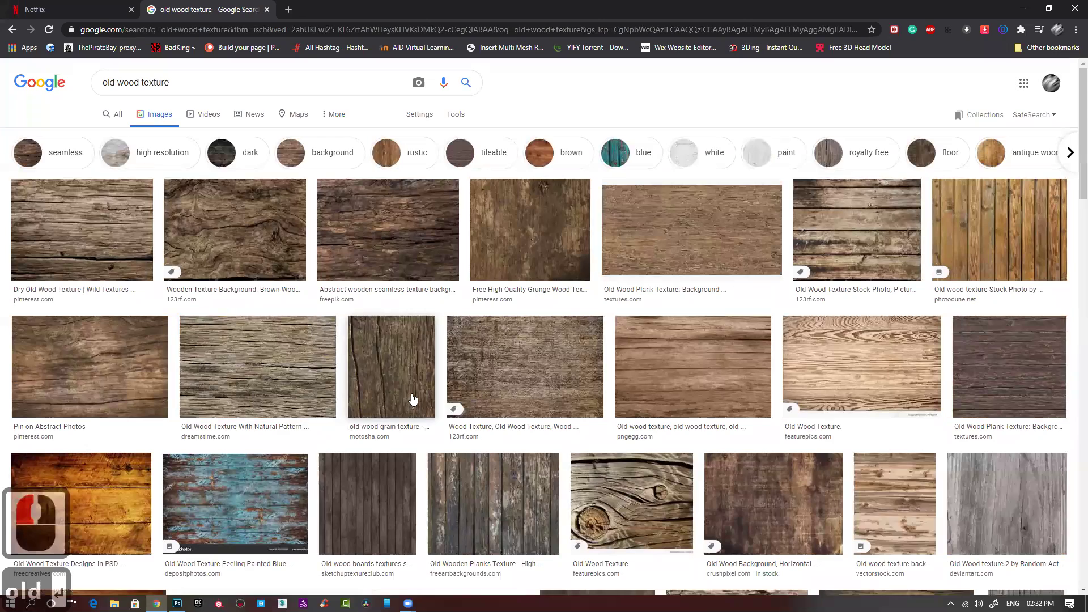
scroll(413, 404, "down", 3)
scroll(436, 397, "down", 2)
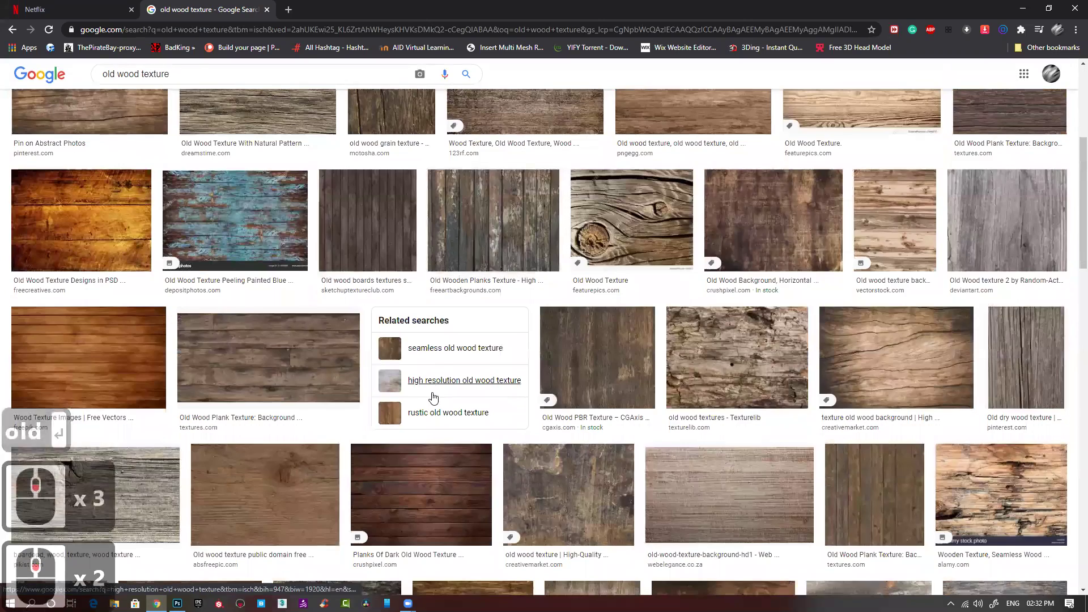
scroll(433, 399, "down", 3)
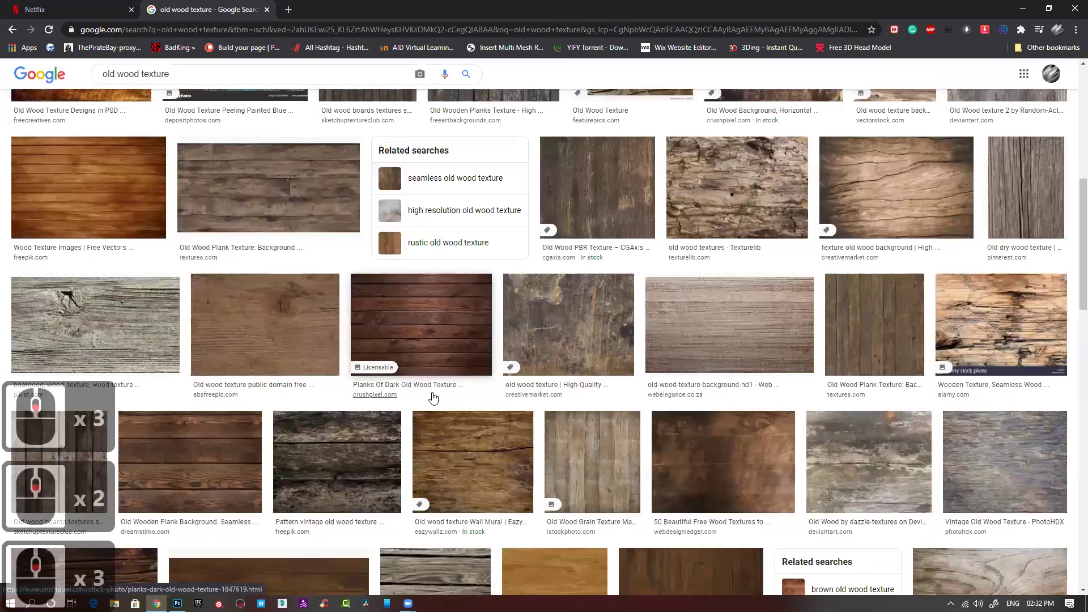
scroll(433, 399, "down", 2)
scroll(441, 400, "down", 4)
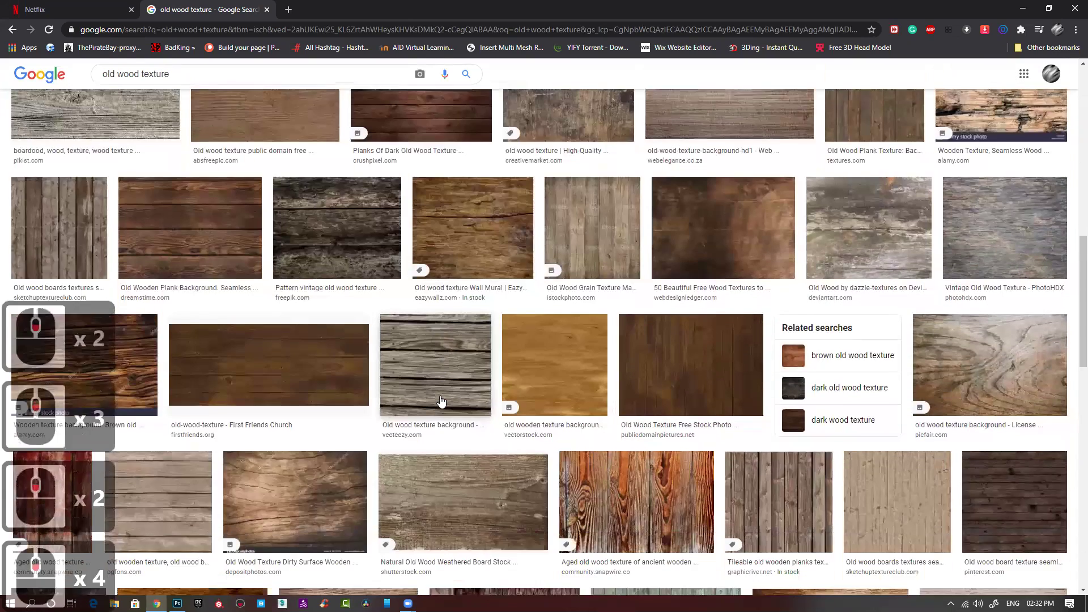
scroll(442, 402, "down", 3)
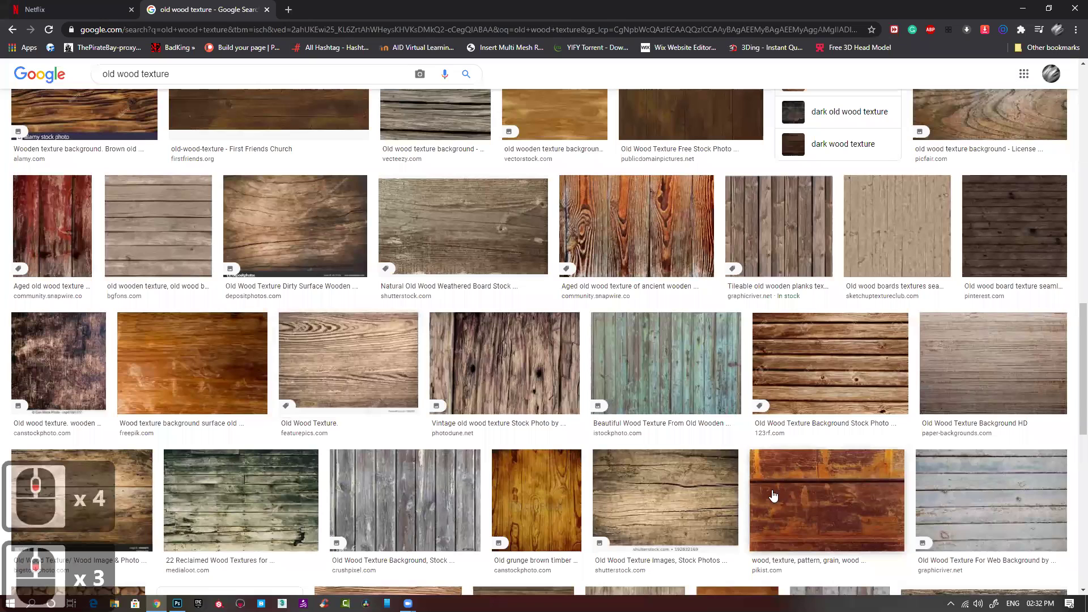
scroll(406, 473, "down", 2)
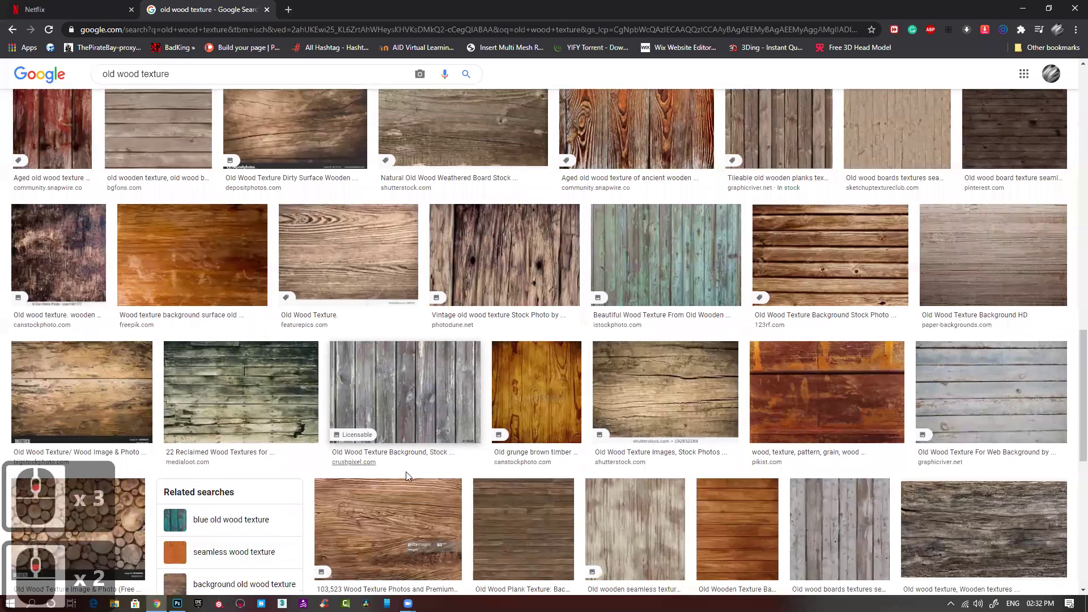
scroll(406, 476, "down", 4)
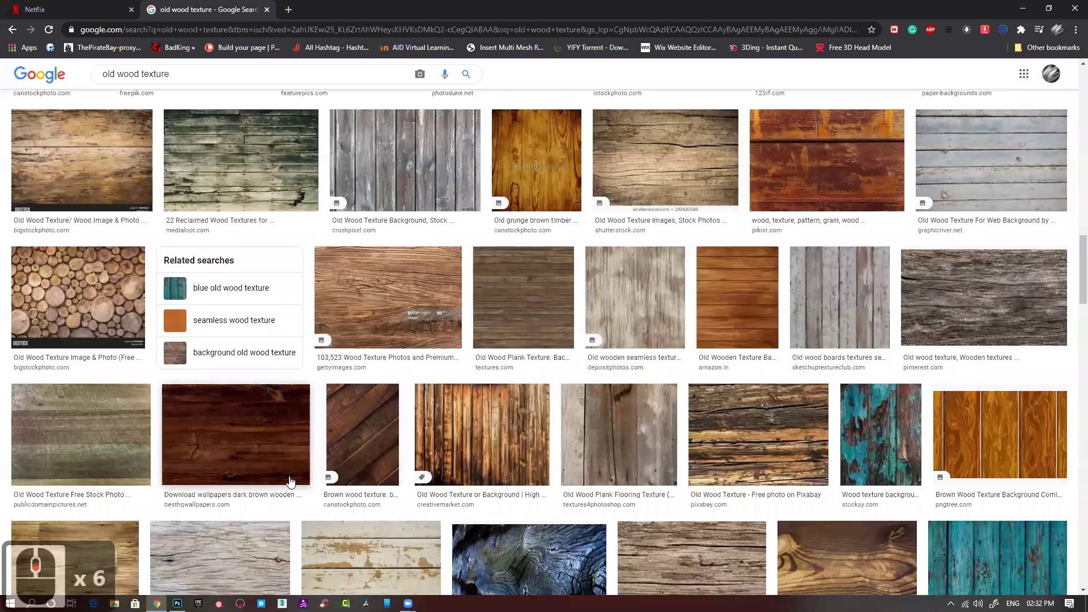
scroll(290, 482, "down", 4)
scroll(305, 486, "down", 2)
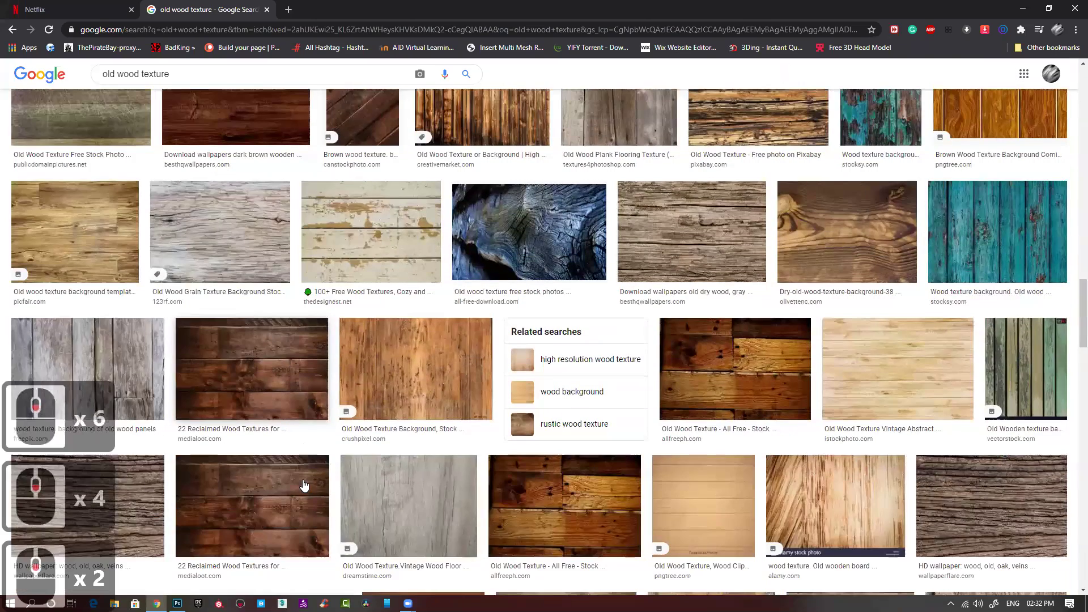
scroll(350, 487, "down", 2)
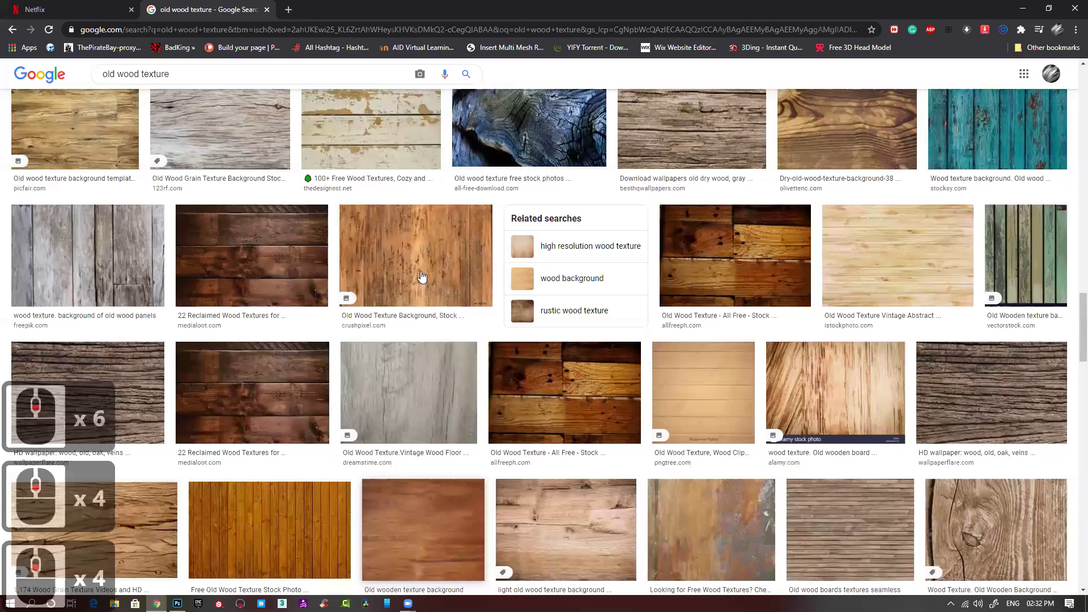
Preview old wood textures and copy the Crushpixel "Old Wood Texture Background" image.
left_click(423, 277)
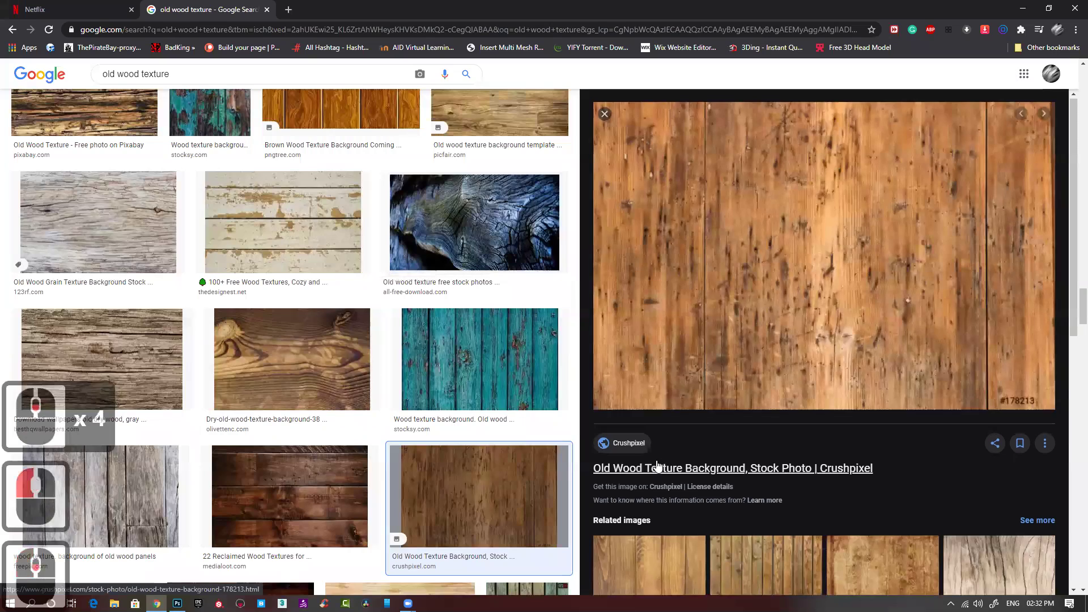
scroll(657, 466, "down", 3)
left_click(888, 386)
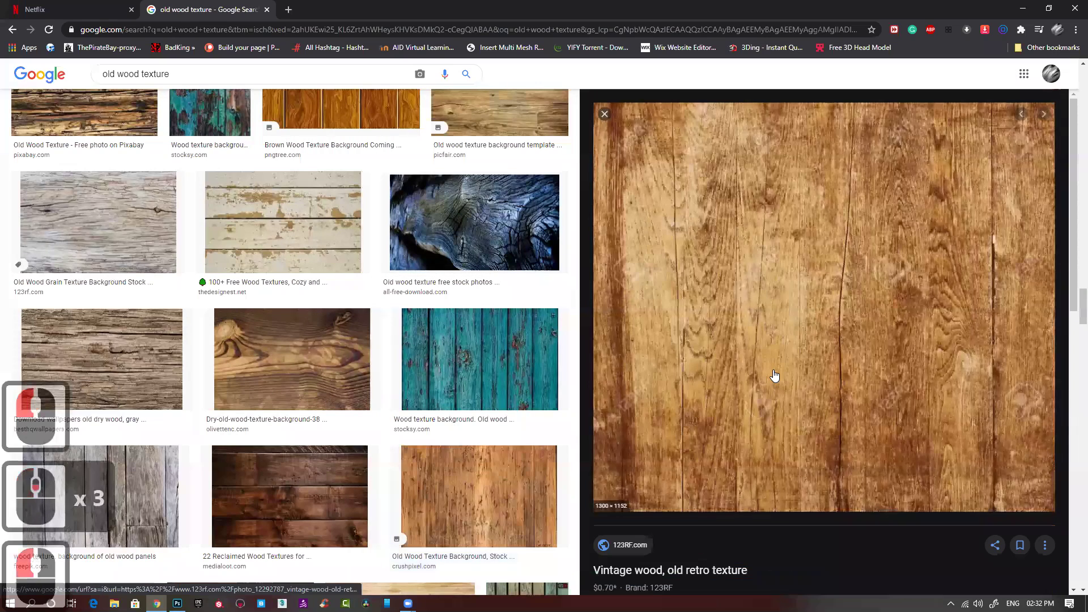
left_click(516, 474)
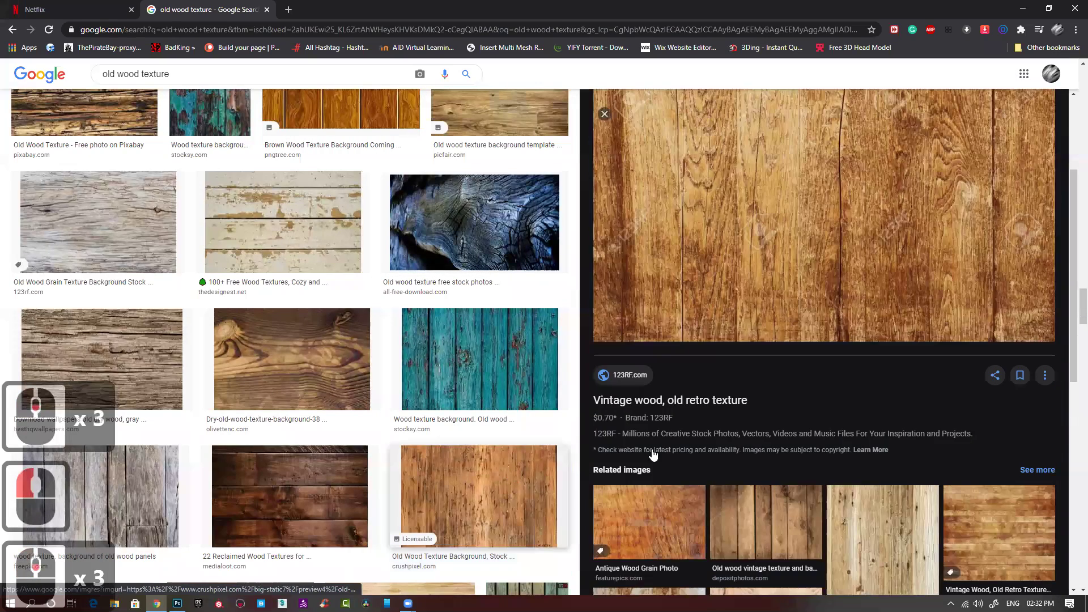
right_click(856, 167)
left_click(890, 297)
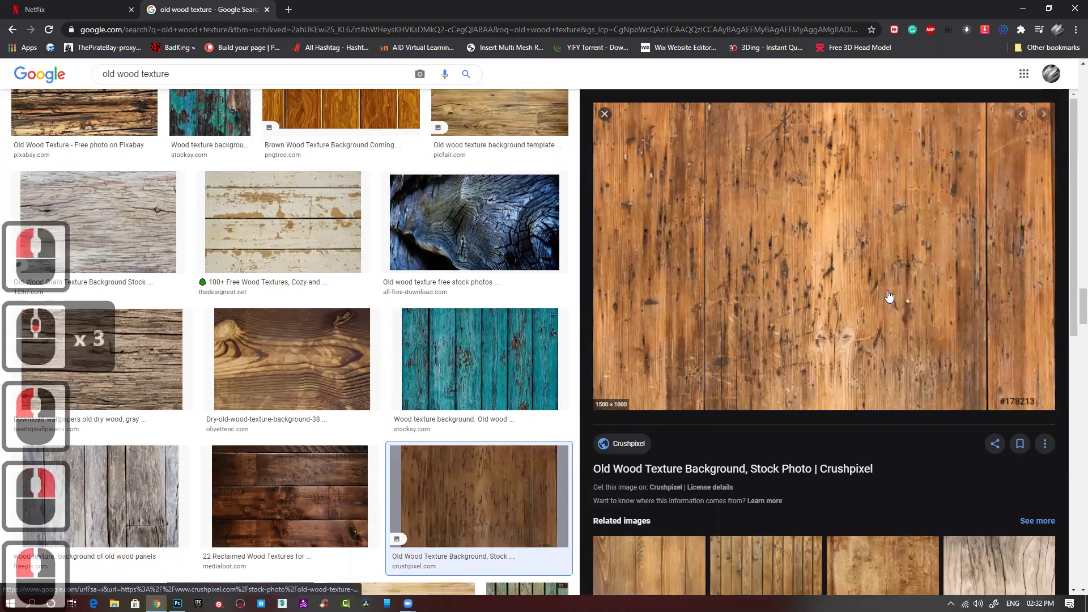
Return to Photoshop, put Shape 4 in a new group and mask the group with the table's outline.
key("alt+Tab")
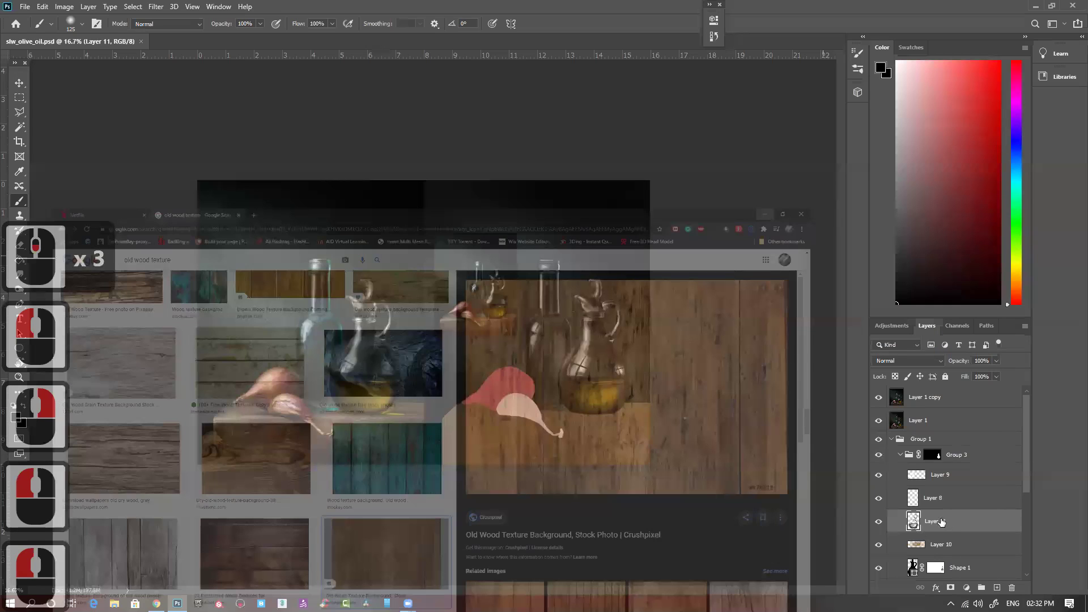
left_click(902, 456)
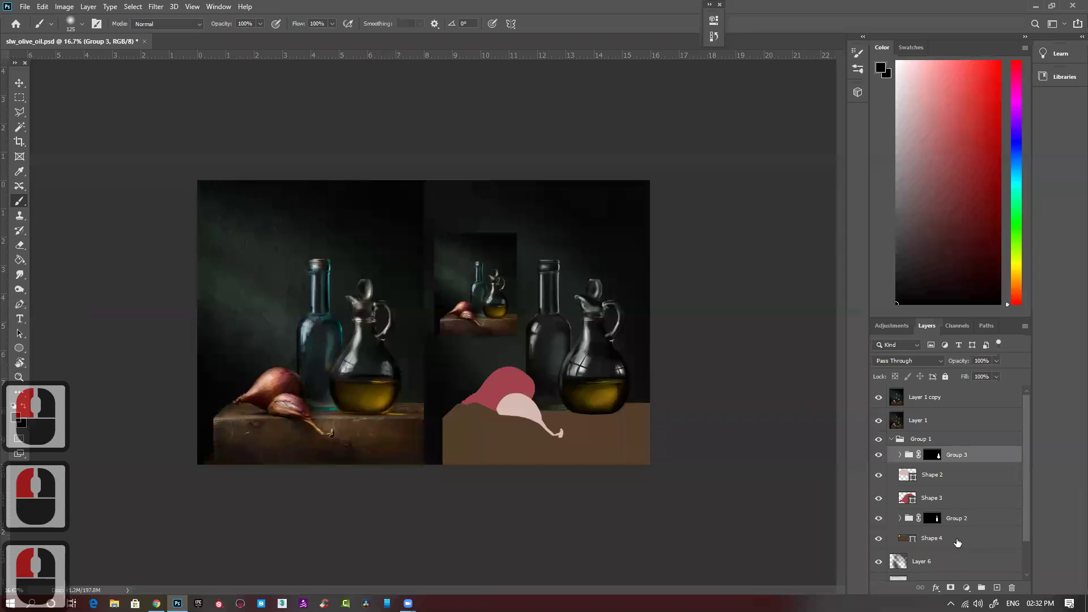
left_click(938, 540)
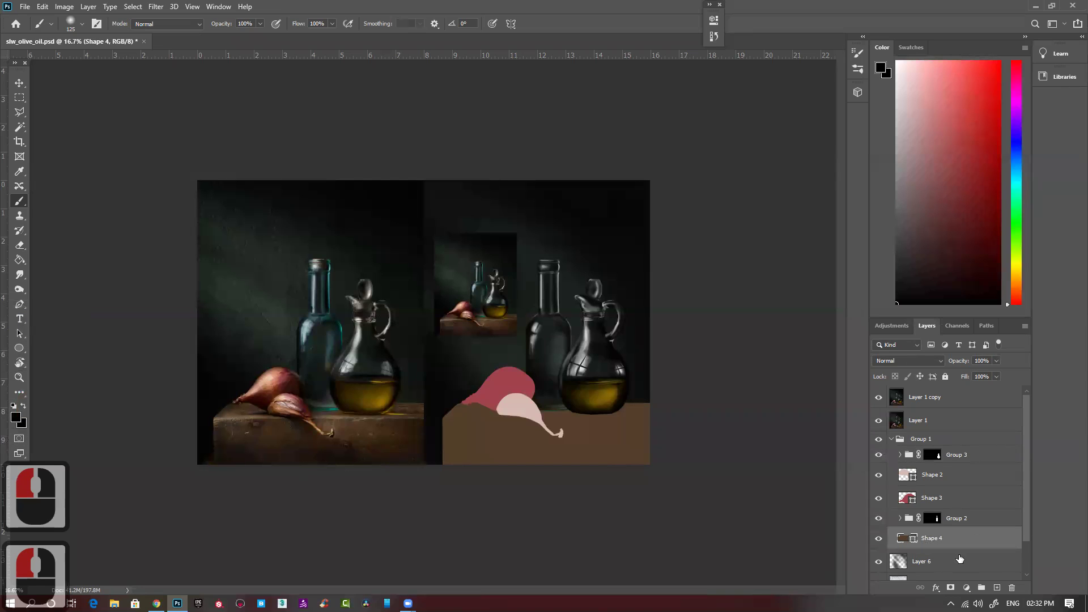
key("ctrl+g")
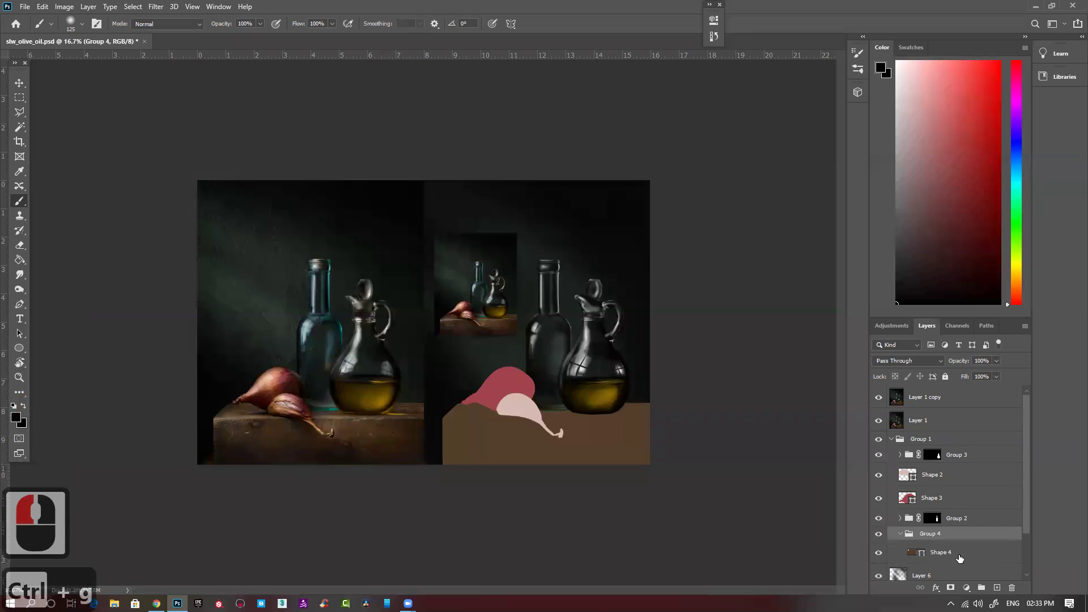
left_click(920, 557, "ctrl")
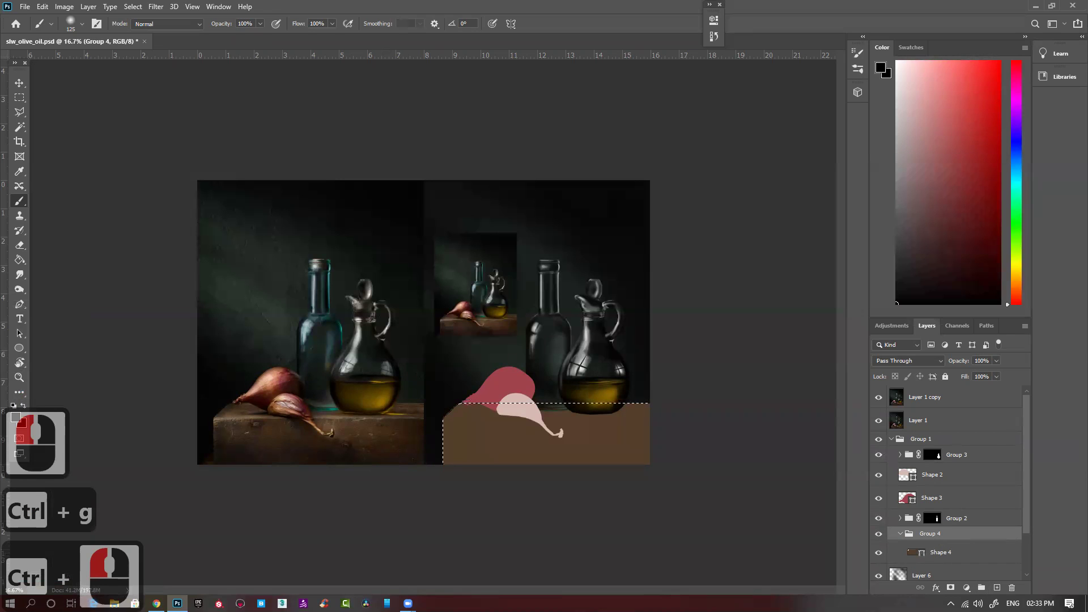
left_click(952, 590)
Paste the wood texture above Shape 4 inside the masked group and move it over the table.
left_click(978, 557)
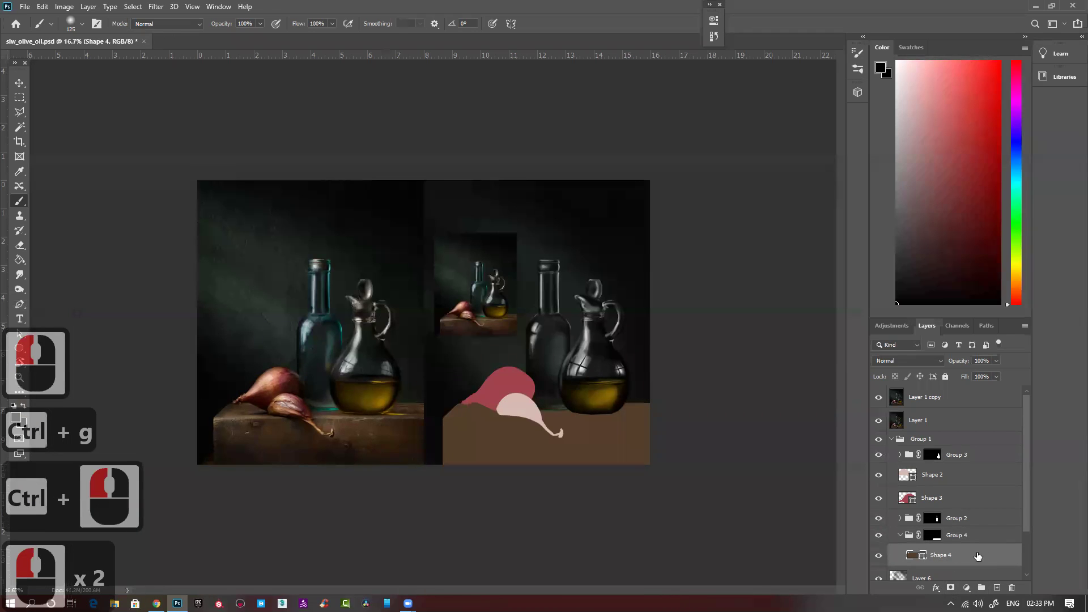
key("ctrl+v")
key("v")
left_click_drag(406, 332, 561, 422)
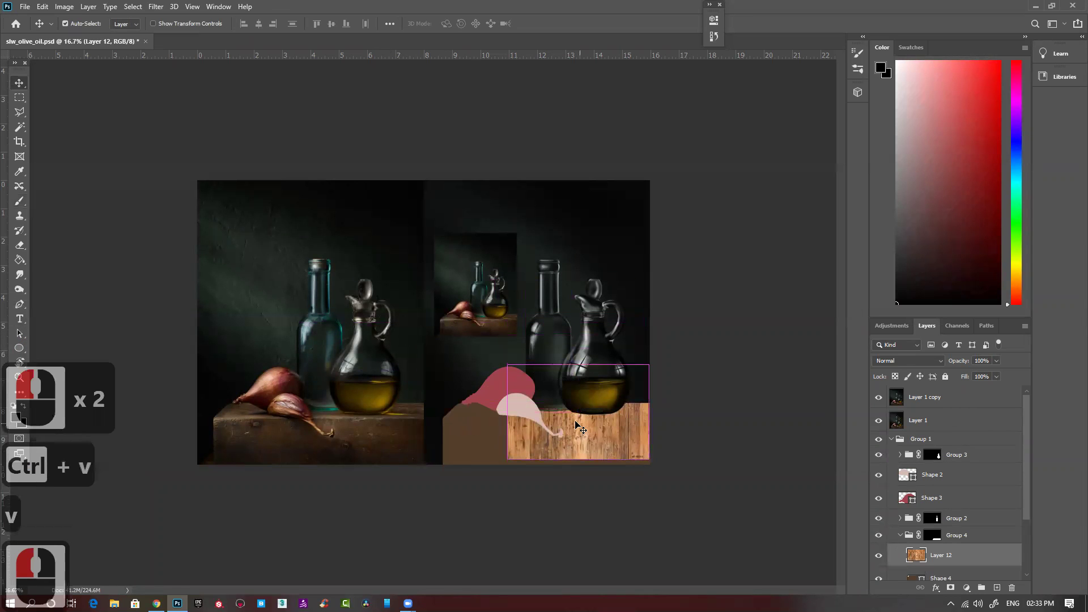
Rotate the wood texture so its grain runs horizontally, and enlarge it to cover the whole table.
key("ctrl+t")
left_click_drag(679, 425, 603, 324)
left_click_drag(605, 448, 633, 444)
left_click_drag(559, 411, 435, 411)
double_click(600, 447)
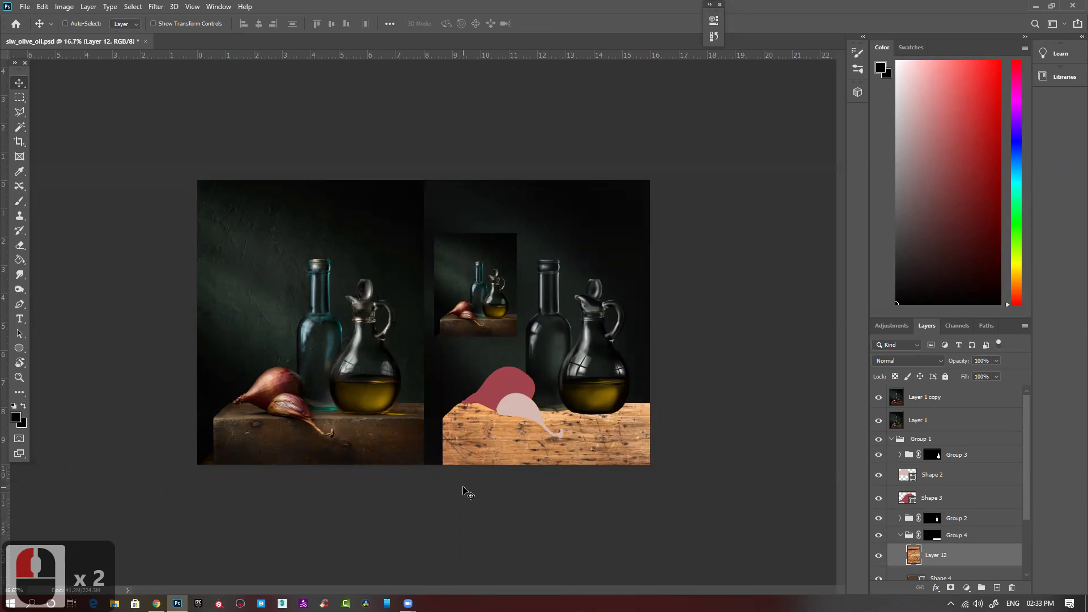
Copy a merged rectangular patch of the reference table's front face and paste it as a new layer at the top of the stack.
key("m")
left_click(390, 448, "ctrl")
left_click(347, 530, "ctrl")
left_click(388, 463, "ctrl")
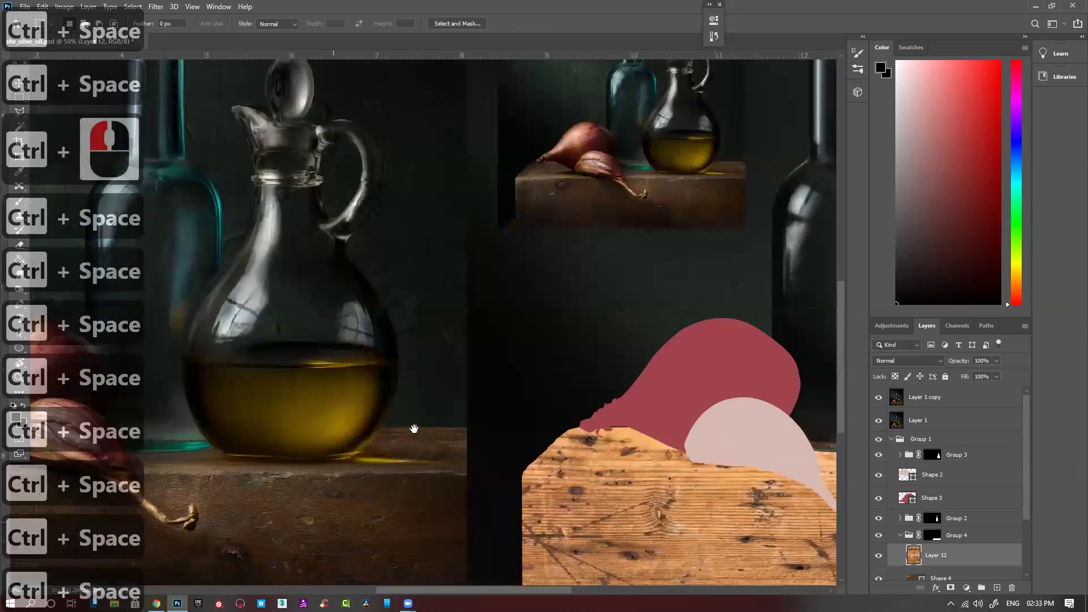
left_click(414, 432, "ctrl")
left_click_drag(323, 387, 444, 517)
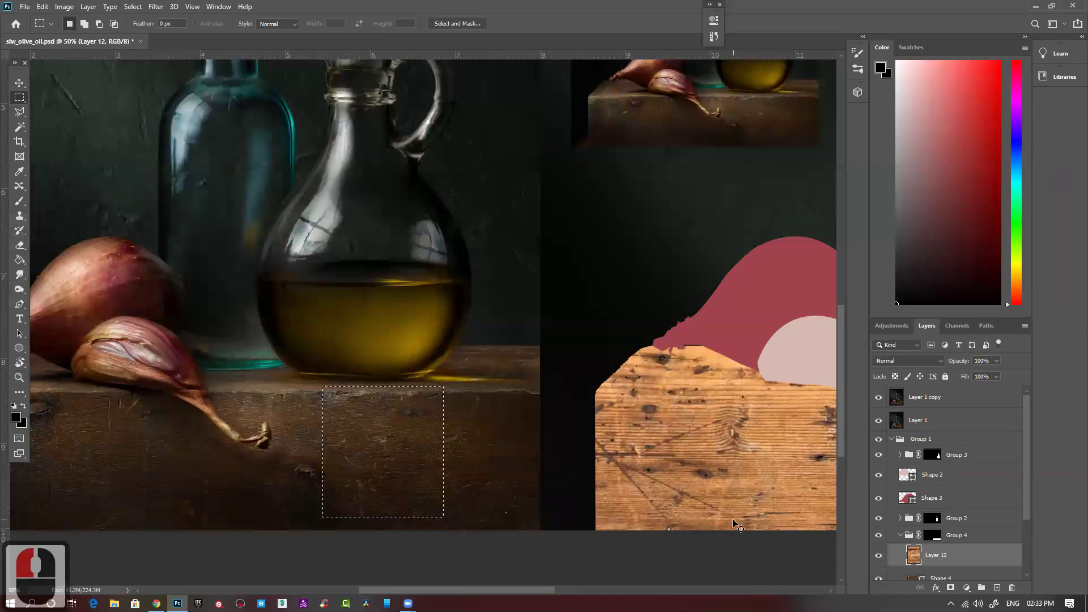
key("ctrl+shift+c")
key("ctrl+v")
left_click_drag(971, 555, 958, 397)
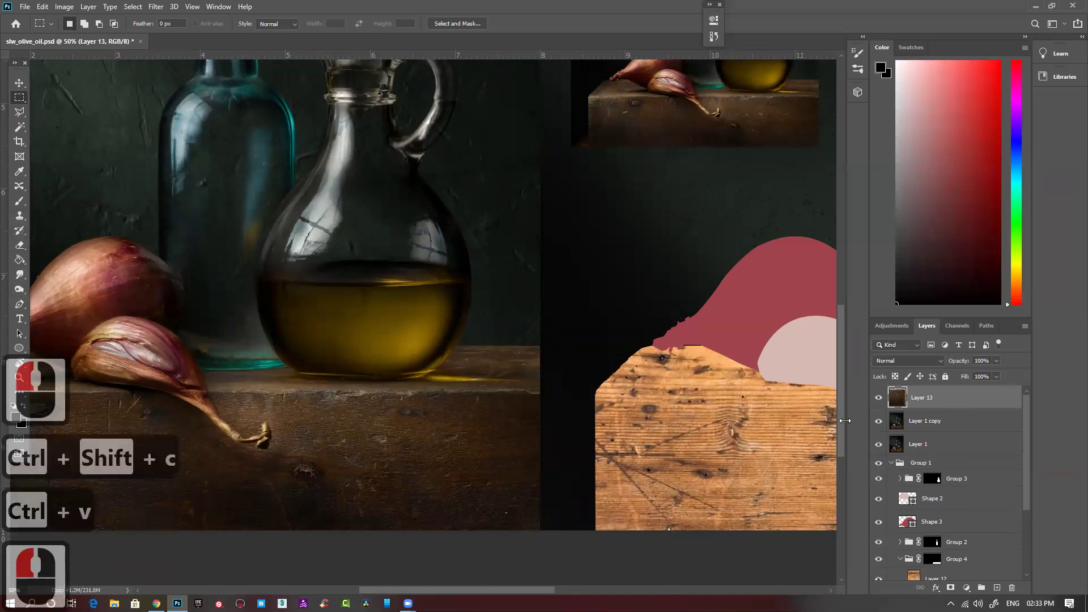
Match the colour of the wood texture on Layer 12 to Layer 13 of slw_olive_oil.psd using Match Color.
key("ctrl+minus")
key("ctrl+minus")
scroll(953, 548, "down", 2)
left_click(944, 535)
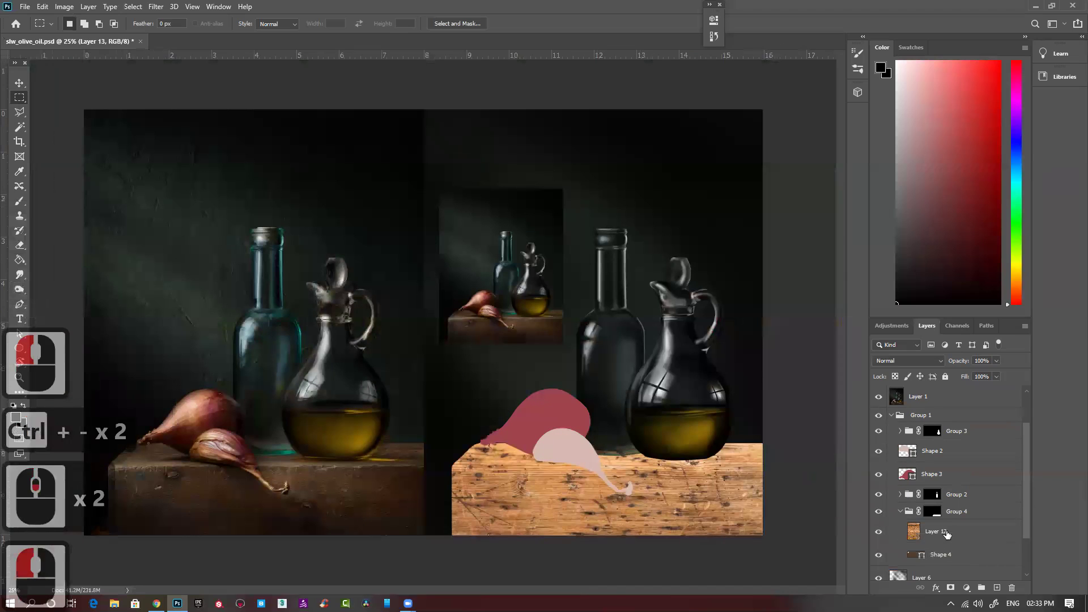
left_click(64, 6)
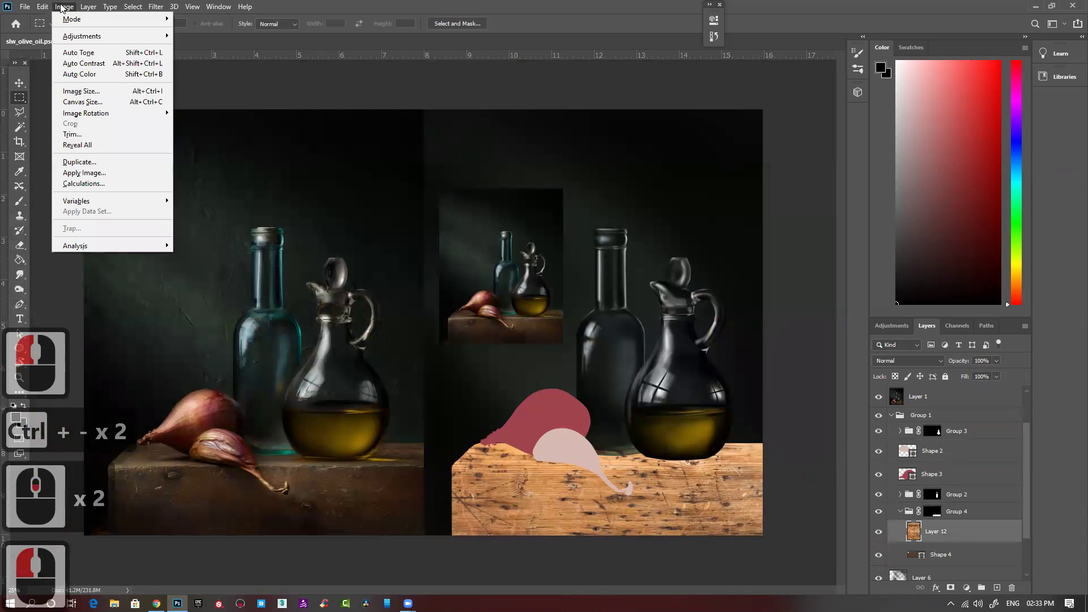
left_click(85, 36)
left_click(204, 265)
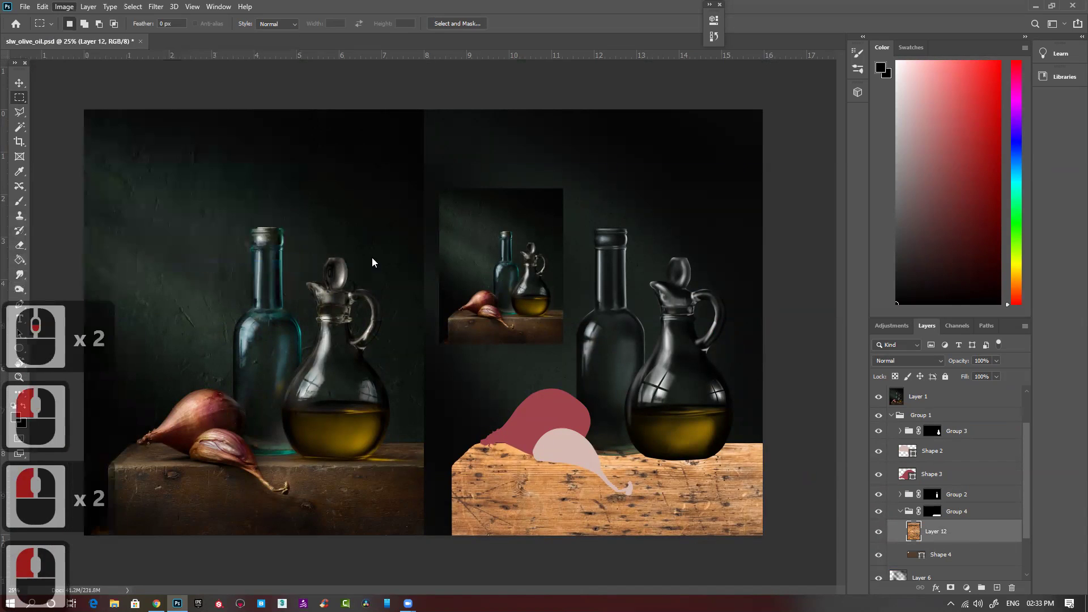
left_click(134, 424)
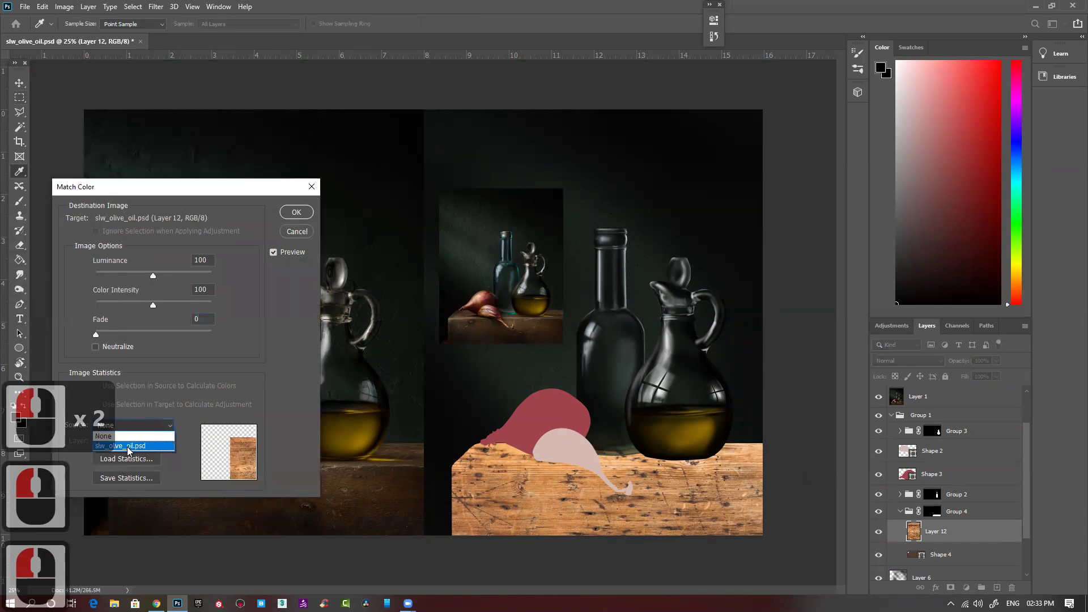
left_click(132, 438)
left_click(131, 444)
left_click(132, 448)
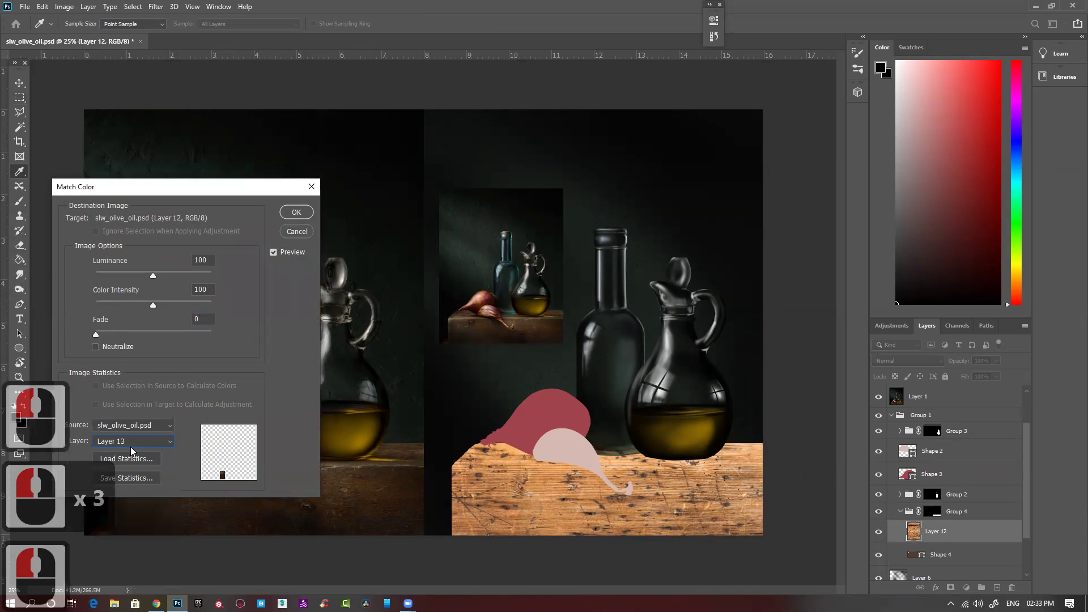
left_click(299, 212)
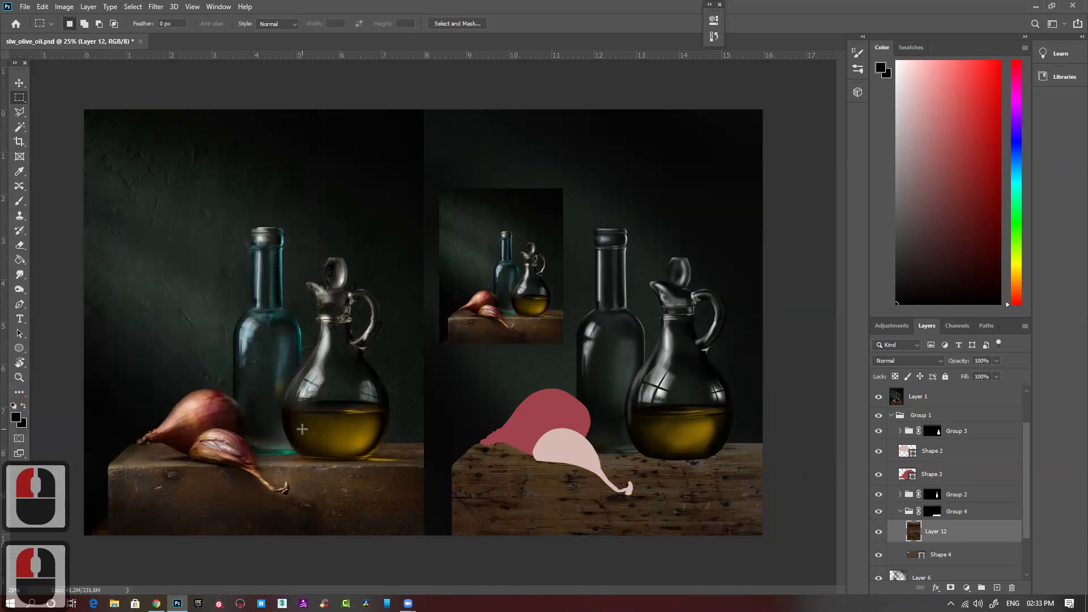
Clone clean wood grain over the dark spots in the middle of the table front, below the garlic clove, with the Clone Stamp.
key("ctrl+minus")
key("ctrl+minus")
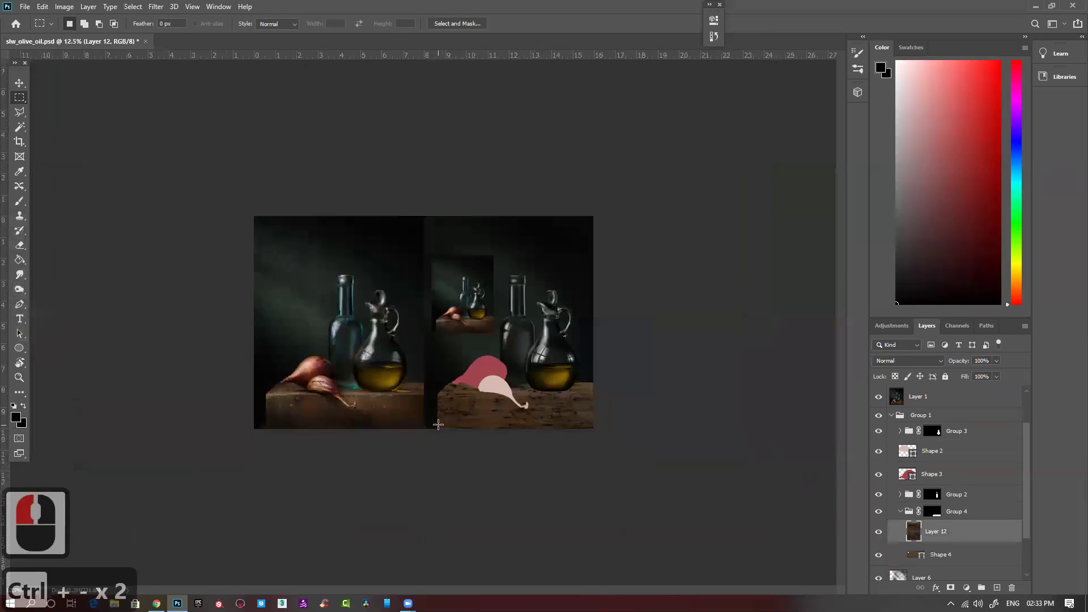
scroll(528, 423, "up", 1)
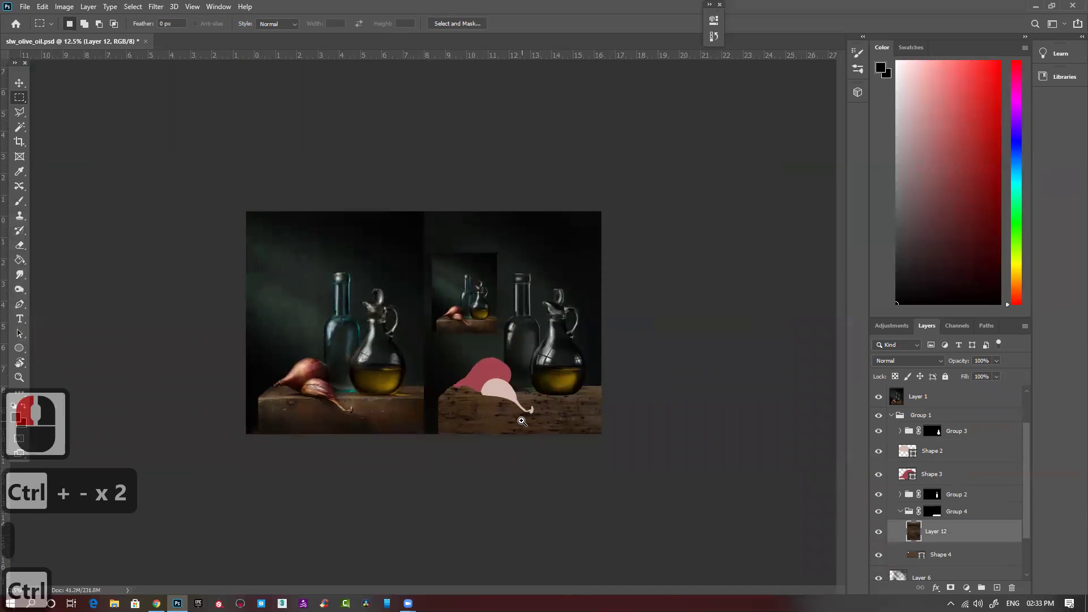
scroll(549, 447, "up", 3, "ctrl")
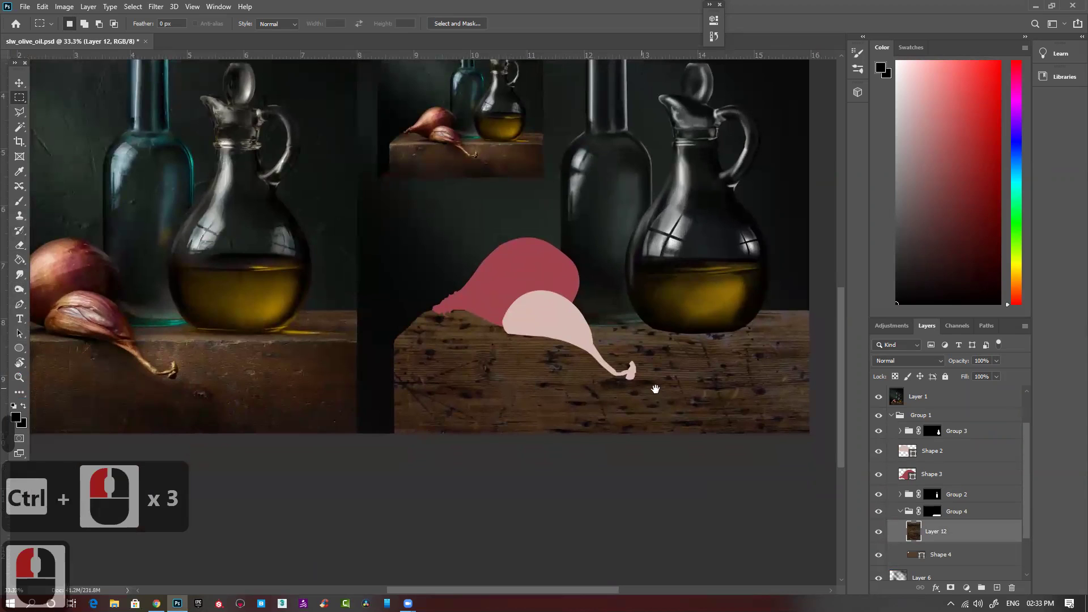
left_click_drag(656, 389, 508, 374)
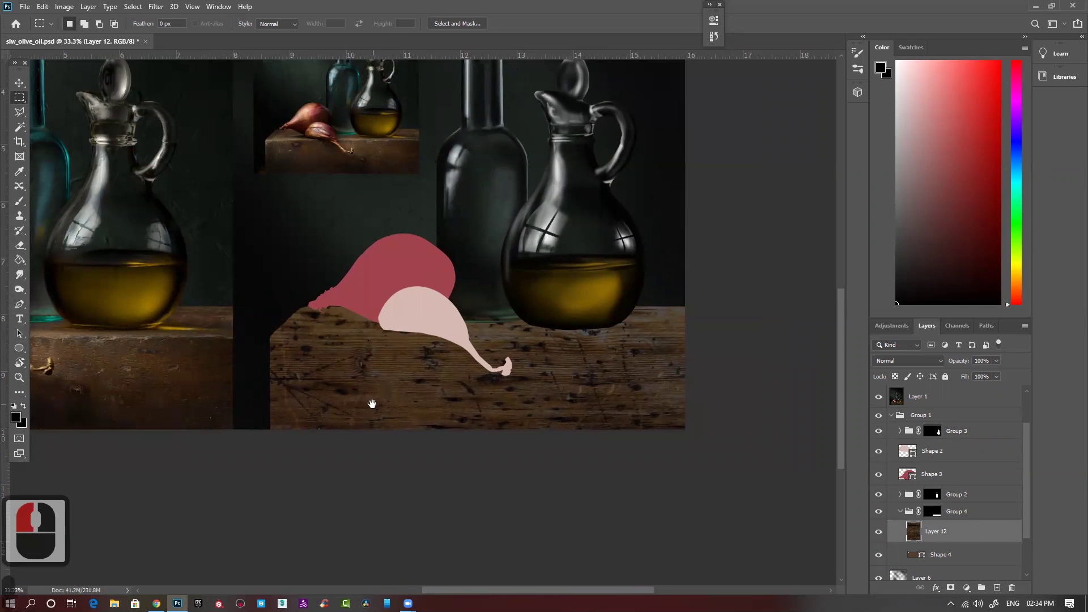
key("s")
left_click(363, 381, "ctrl")
left_click(363, 380, "ctrl")
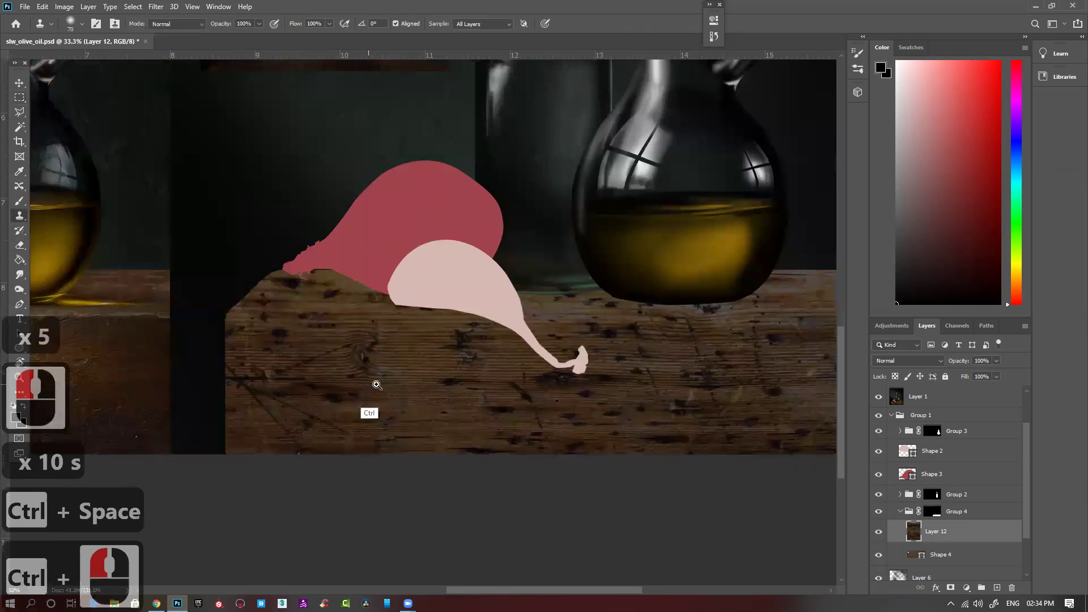
left_click(374, 381)
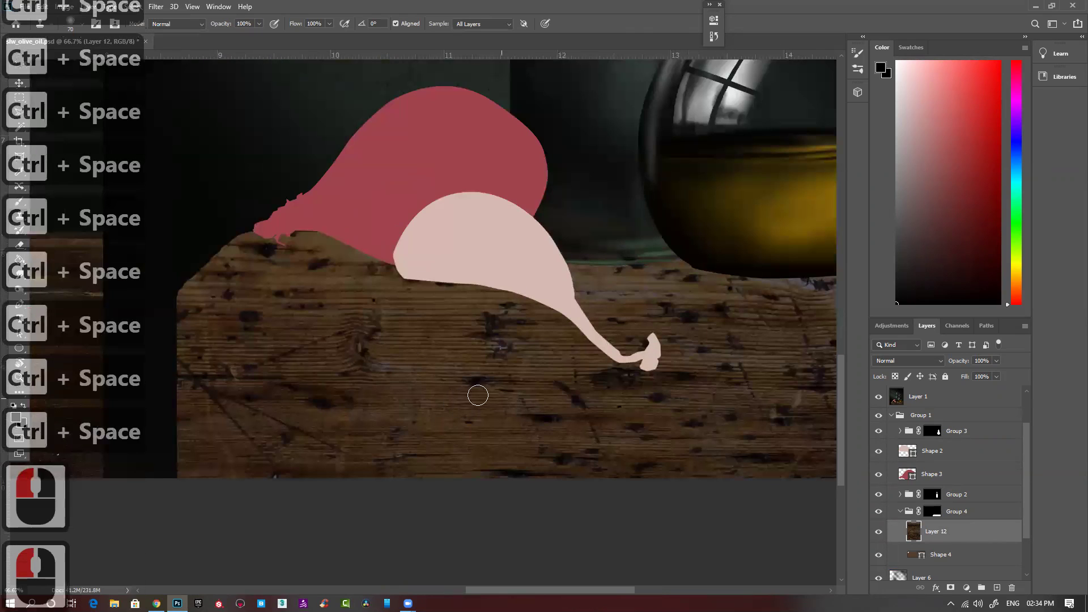
left_click(414, 389, "alt")
left_click_drag(480, 382, 578, 416)
left_click(500, 388)
left_click(435, 398, "alt")
left_click(446, 396, "alt")
left_click_drag(509, 422, 559, 420)
left_click(464, 375, "alt")
mouse_move(499, 347)
left_mouse_down()
mouse_move(532, 350)
mouse_move(559, 323)
mouse_move(531, 309)
left_mouse_up()
left_click(448, 330, "alt")
left_click(484, 373, "alt")
left_click_drag(557, 387, 584, 405)
left_click(451, 410, "alt")
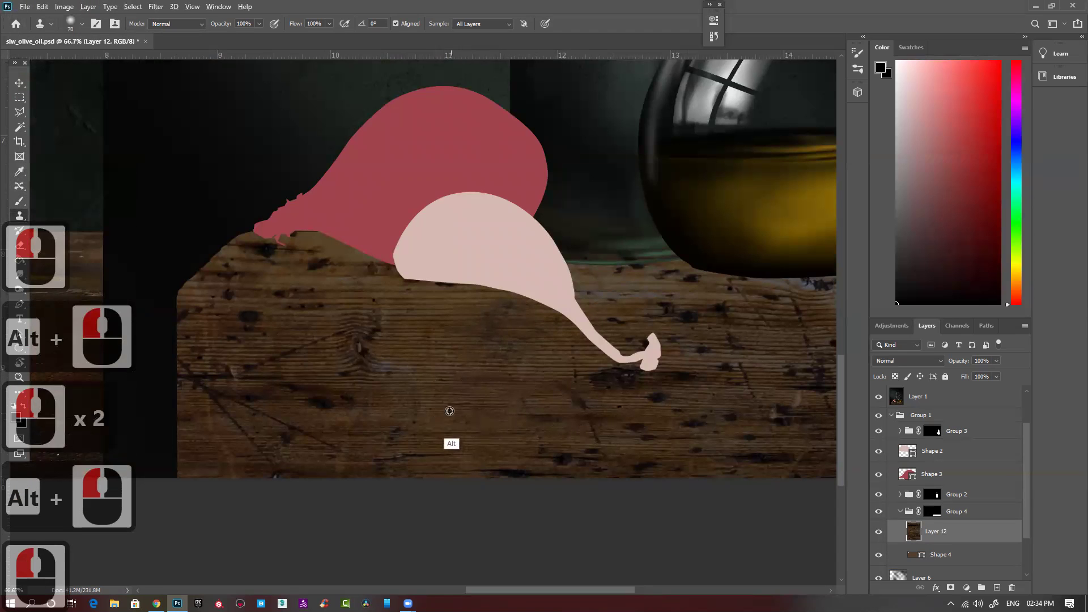
Clone clean grain over the dark marks and branching cracks on the left part of the table front.
left_click_drag(413, 425, 401, 427)
left_click(452, 440, "alt")
left_click(367, 441)
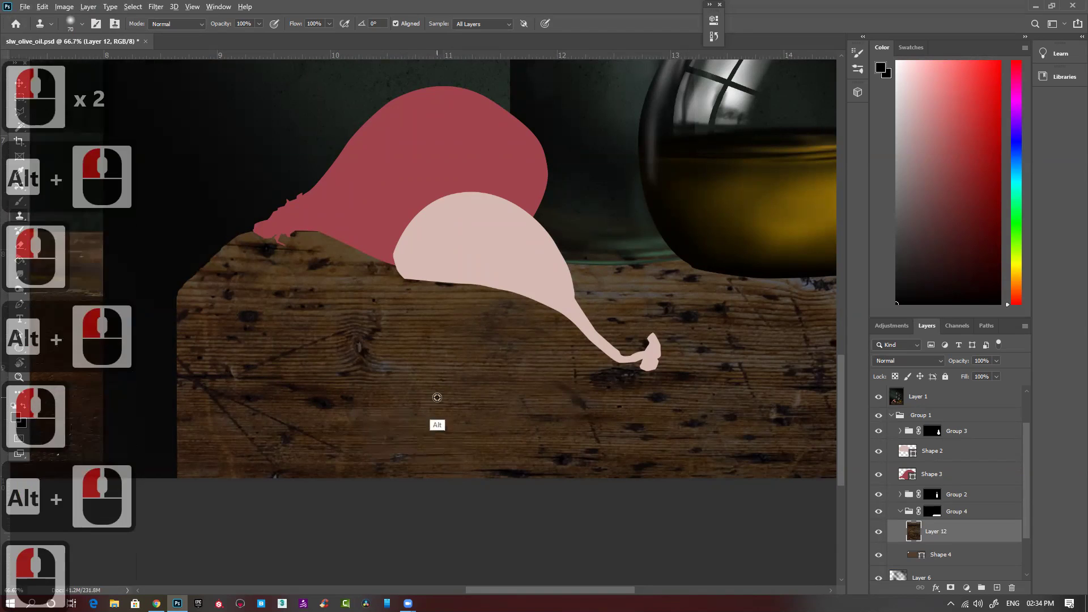
left_click(437, 397, "alt")
left_click_drag(349, 402, 220, 393)
left_click(397, 452, "alt")
left_click(420, 416, "alt")
left_click(365, 414, "alt")
mouse_move(299, 441)
left_mouse_down()
mouse_move(321, 430)
mouse_move(222, 426)
mouse_move(244, 409)
left_mouse_up()
left_click(363, 458, "alt")
left_click(369, 421, "alt")
left_click(423, 380, "alt")
left_click_drag(321, 333, 238, 377)
left_click(363, 401, "alt")
Clone clean grain over the dark spots on the table front around and below the tip of the clove's stem.
left_click(485, 391, "alt")
mouse_move(518, 396)
left_mouse_down()
mouse_move(569, 436)
mouse_move(552, 454)
left_mouse_up()
left_click(466, 455, "alt")
mouse_move(490, 465)
left_mouse_down()
mouse_move(656, 465)
mouse_move(504, 463)
left_mouse_up()
left_click(503, 436, "alt")
left_click(490, 423, "alt")
left_click_drag(675, 428, 616, 424)
left_click(524, 424, "alt")
left_click_drag(590, 380, 629, 382)
left_click(496, 404, "alt")
left_click_drag(575, 404, 602, 445)
left_click(614, 420, "alt")
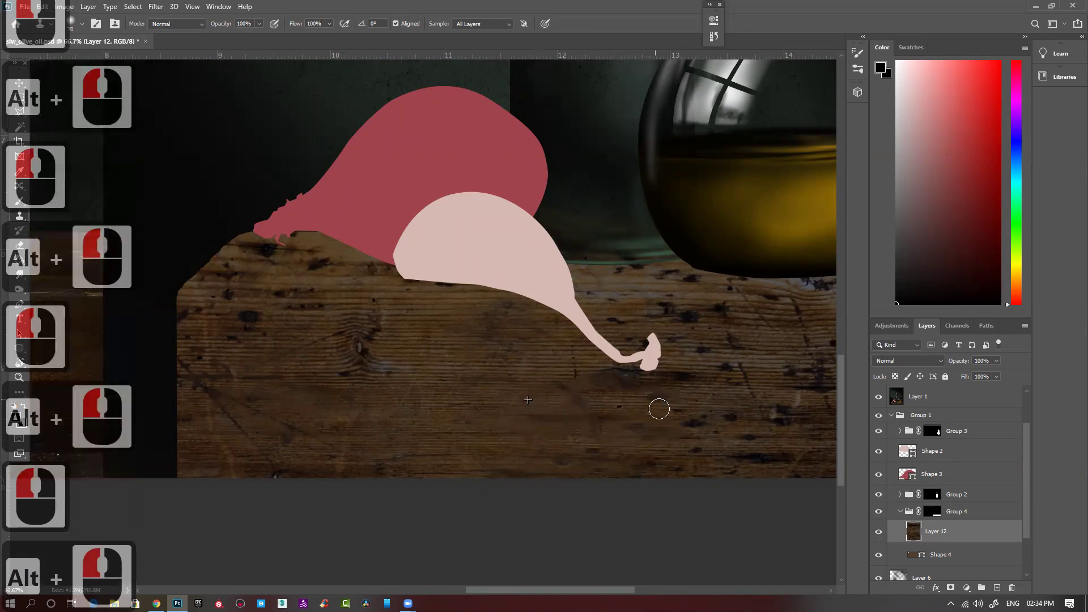
left_click(639, 430)
left_click_drag(576, 406, 384, 386)
left_click(398, 413, "alt")
left_click_drag(501, 425, 590, 430)
left_click(345, 364, "alt")
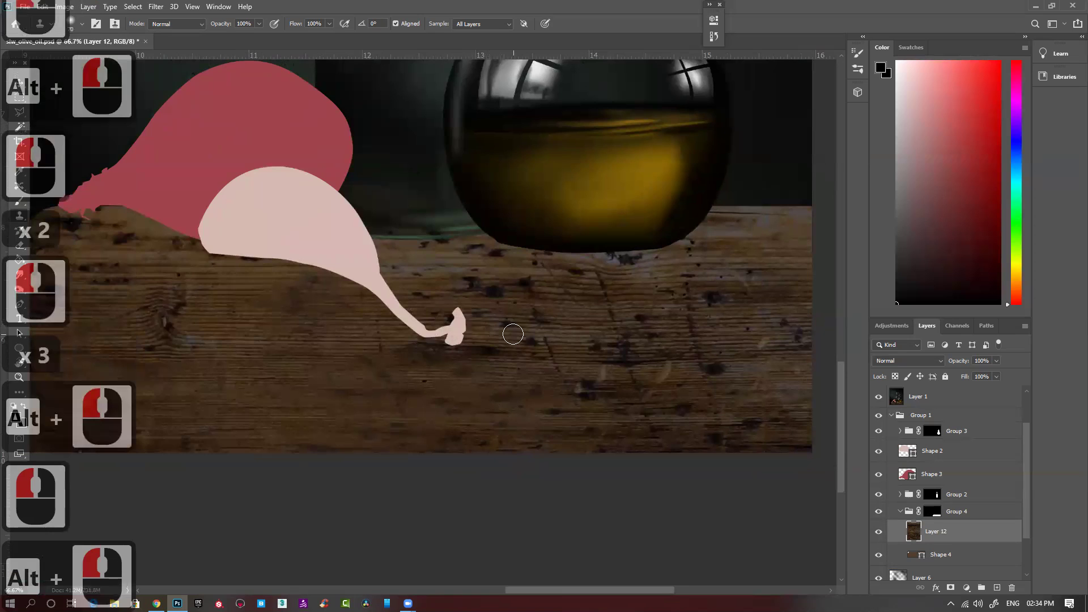
Fit the whole painting in view and save the slw_olive_oil.psd document.
key("ctrl+minus")
key("ctrl+minus")
key("ctrl+minus")
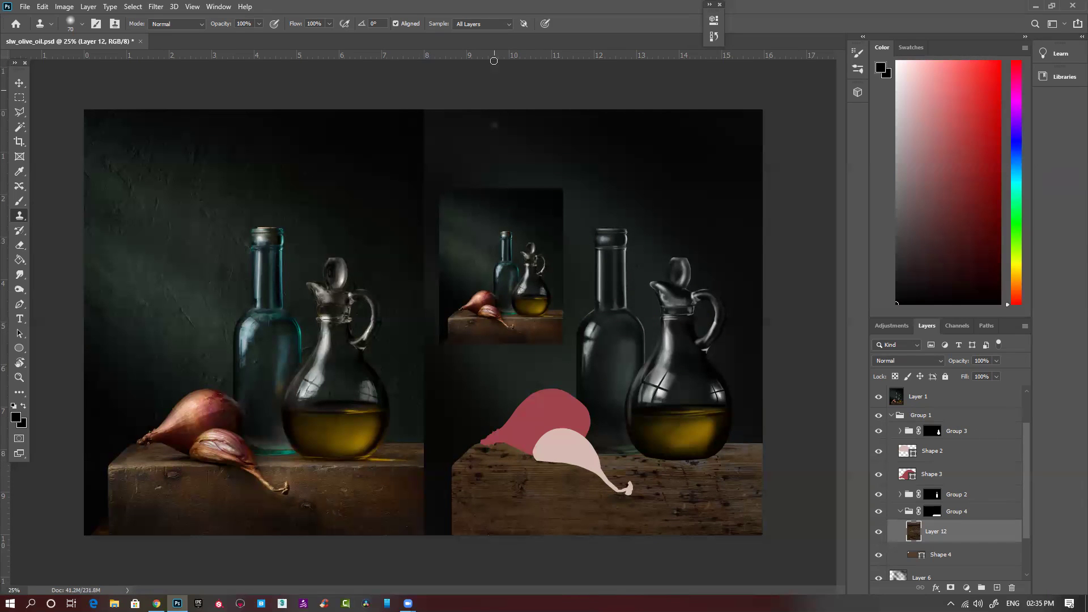
left_click(536, 51)
key("ctrl+s")
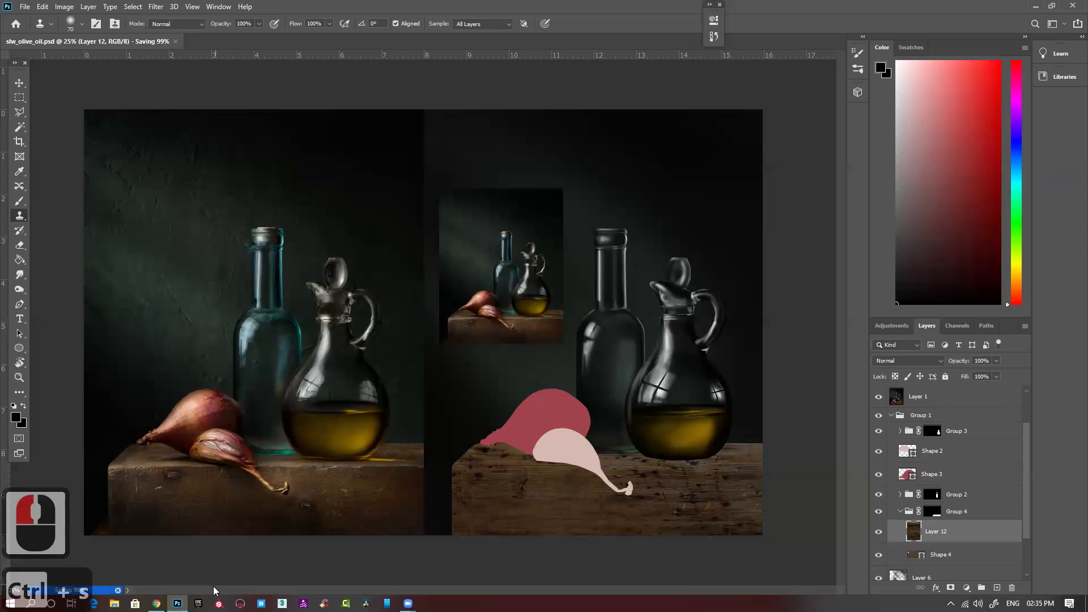
Switch to Chrome, open the AID Virtual Learning Environment site and log in with the account username and password.
left_click(157, 603)
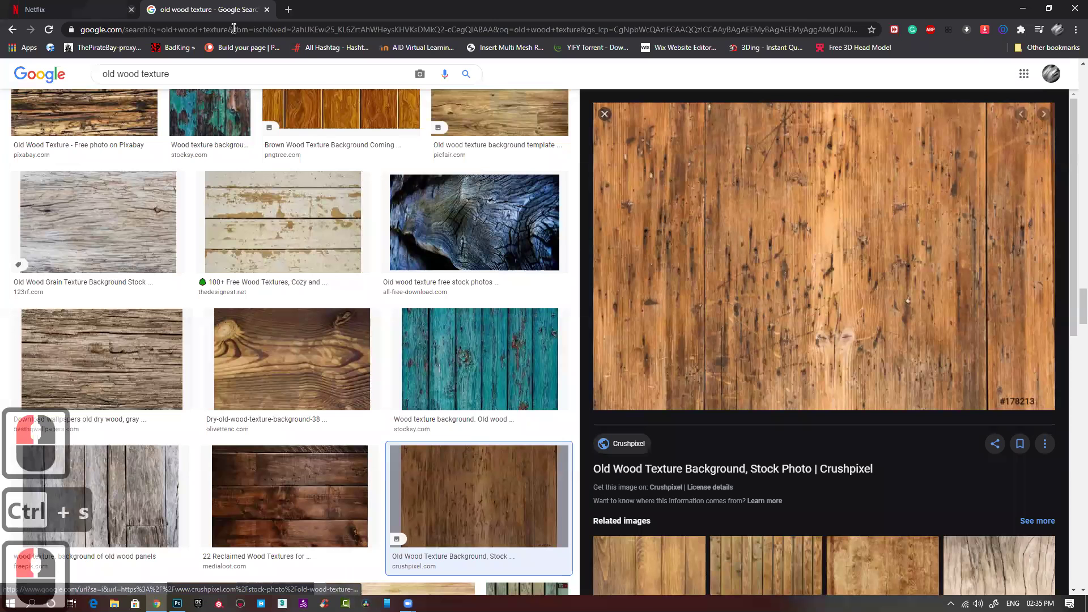
double_click(414, 51)
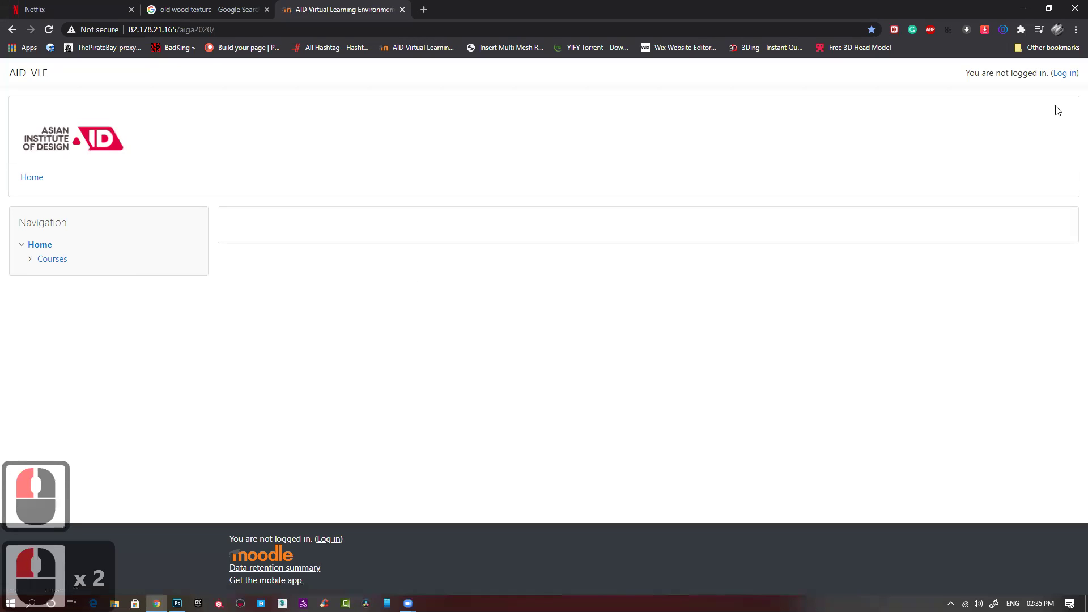
double_click(1064, 73)
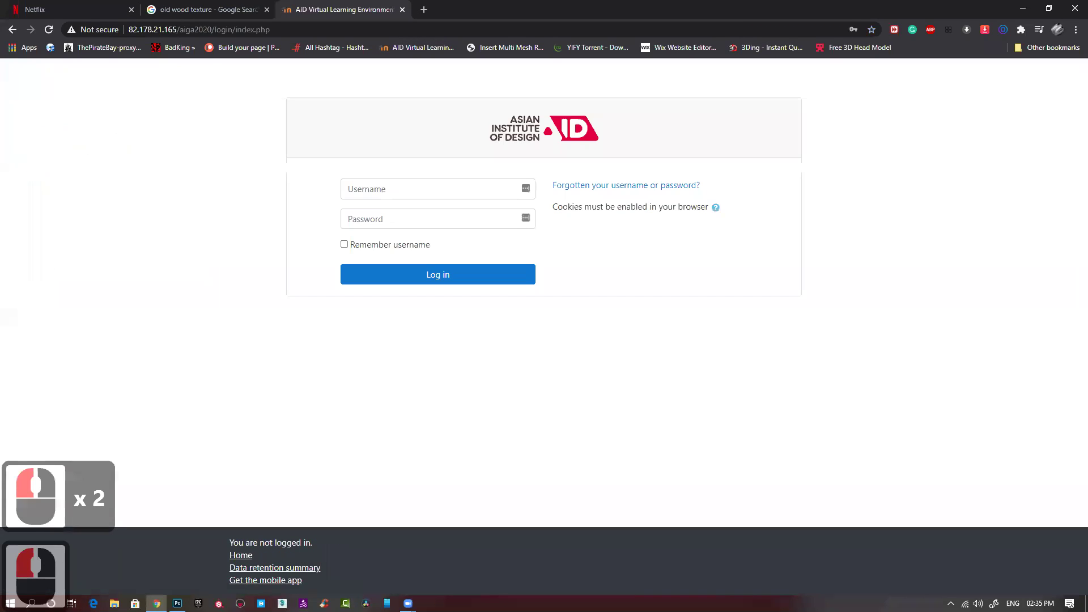
left_click(529, 314)
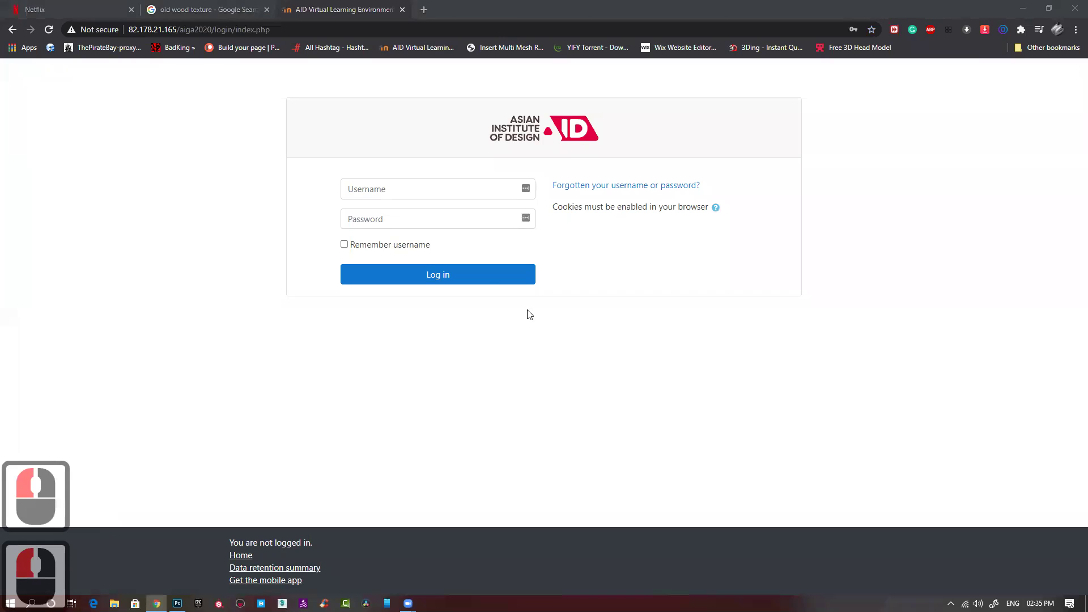
left_click(413, 182)
left_click(394, 221)
left_click(427, 278)
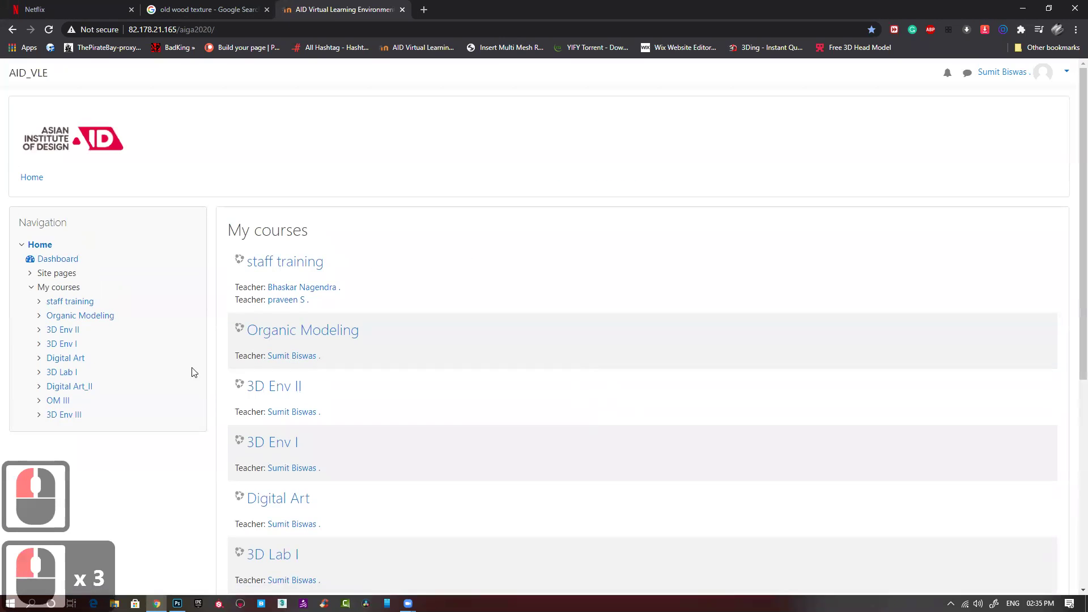
Open Attendance GA204 in the Digital Art course and start taking attendance for Tue 24 Nov 2020 with paging turned off.
left_click(63, 358)
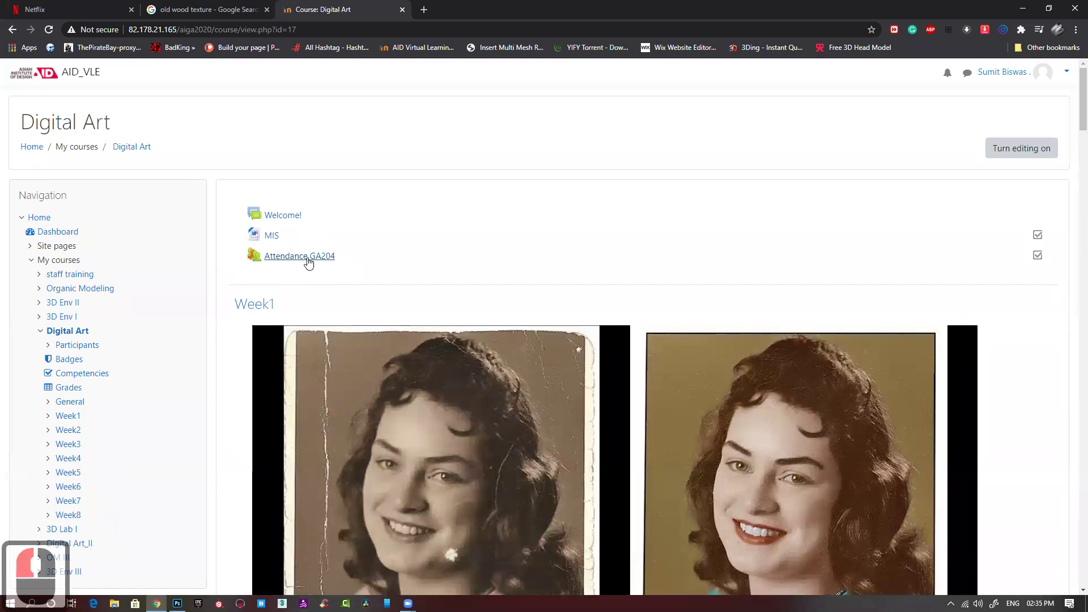
left_click(308, 258)
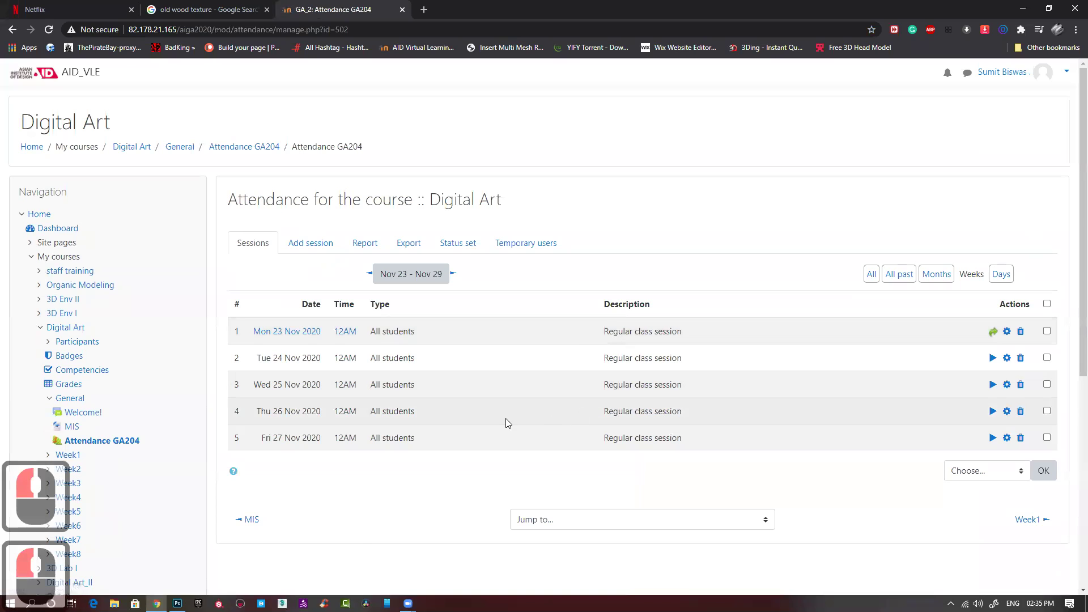
left_click(993, 358)
left_click(831, 294)
left_click(801, 312)
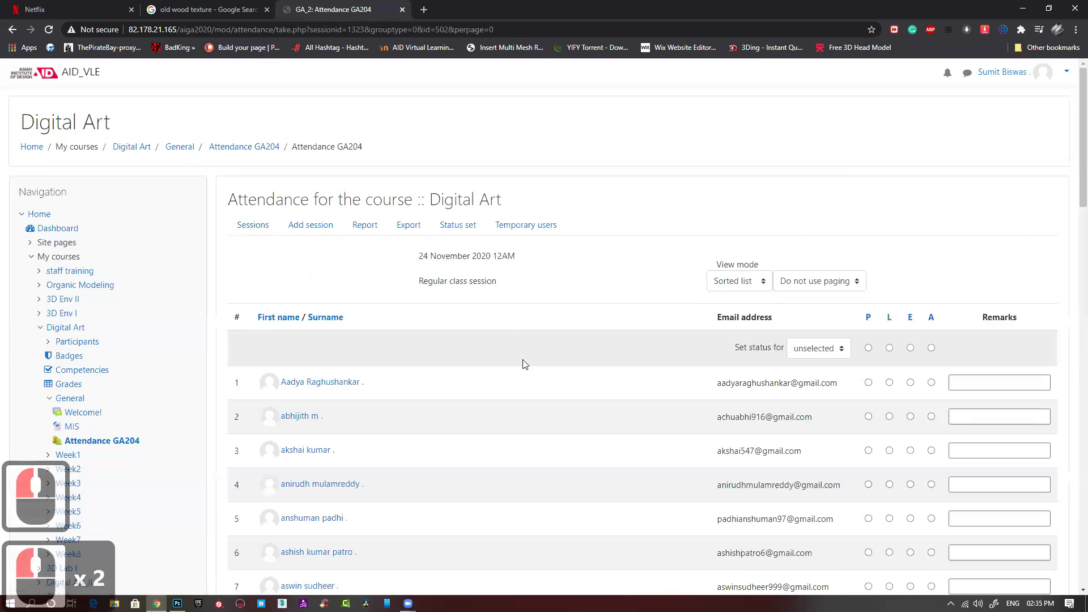
Mark student 1 present, set all unselected students to absent, and change students 12 and 23 to present.
left_click(870, 383)
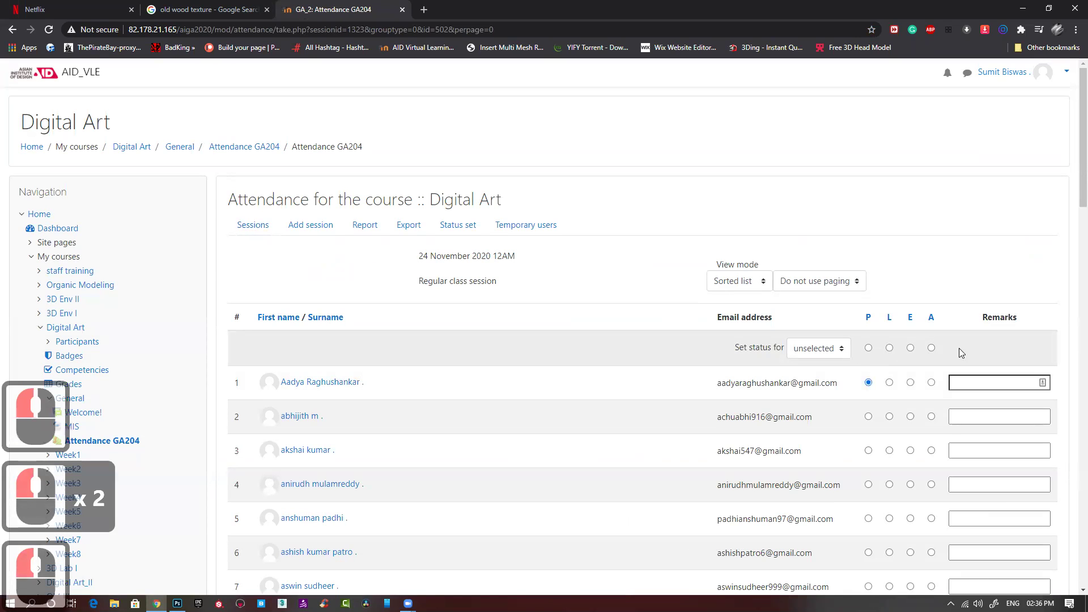
left_click(933, 349)
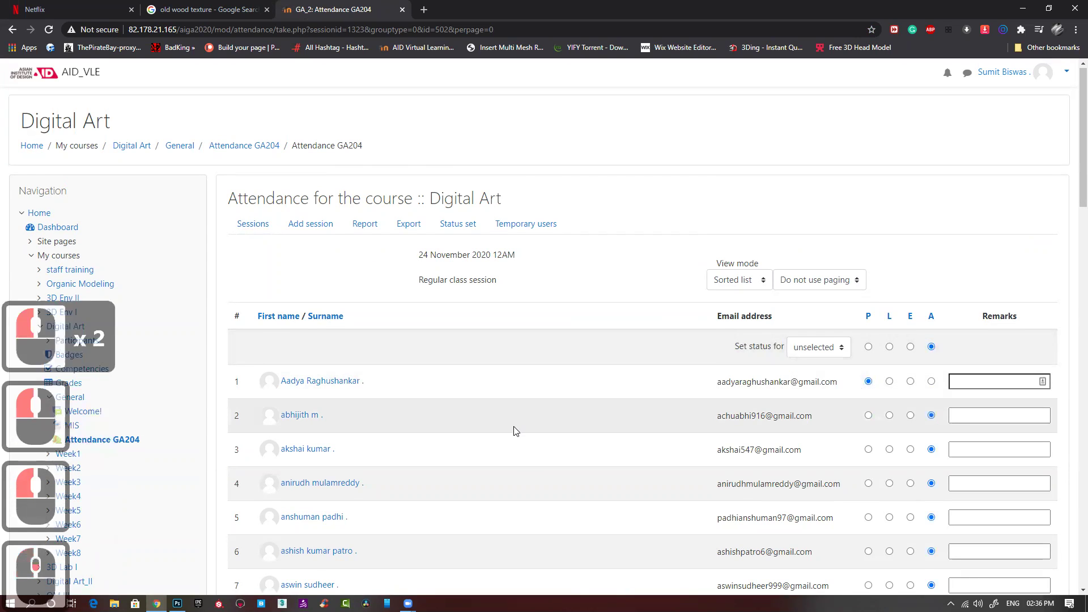
scroll(465, 425, "down", 2)
scroll(448, 443, "down", 3)
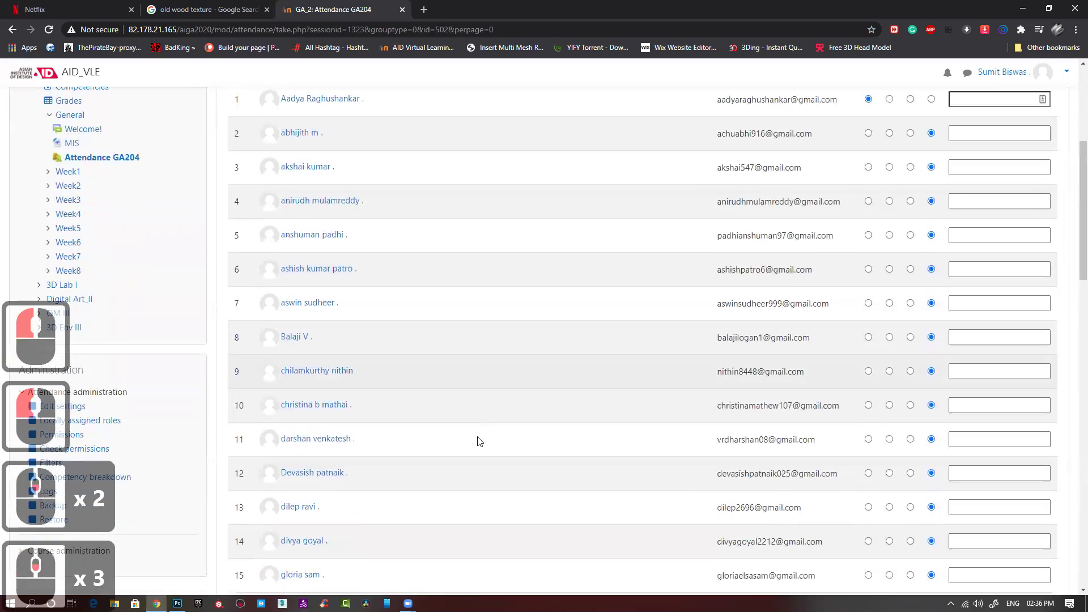
left_click(866, 475)
scroll(507, 460, "down", 6)
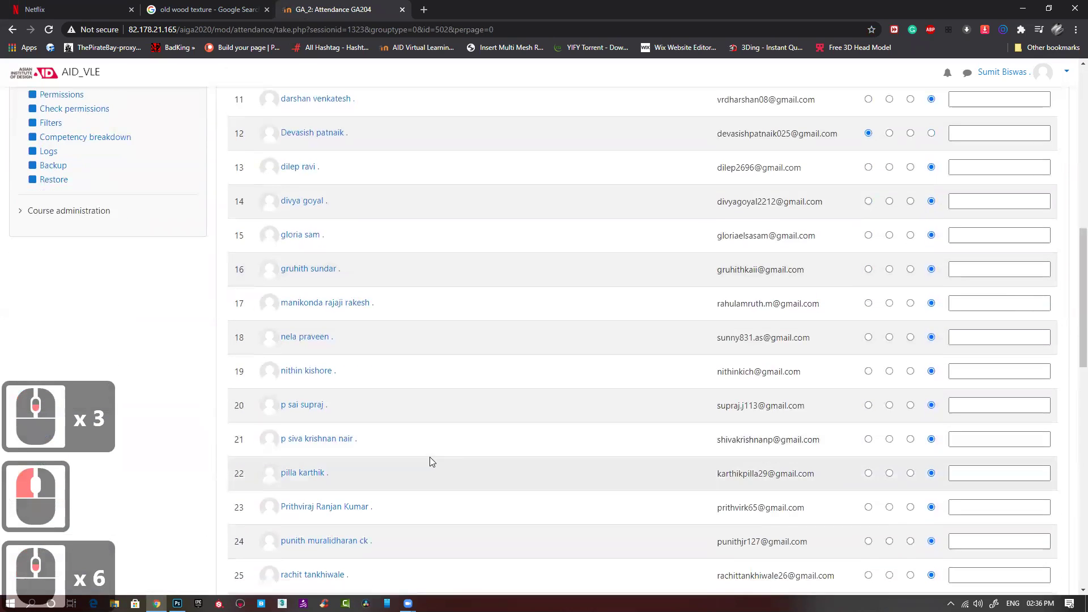
scroll(397, 453, "down", 2)
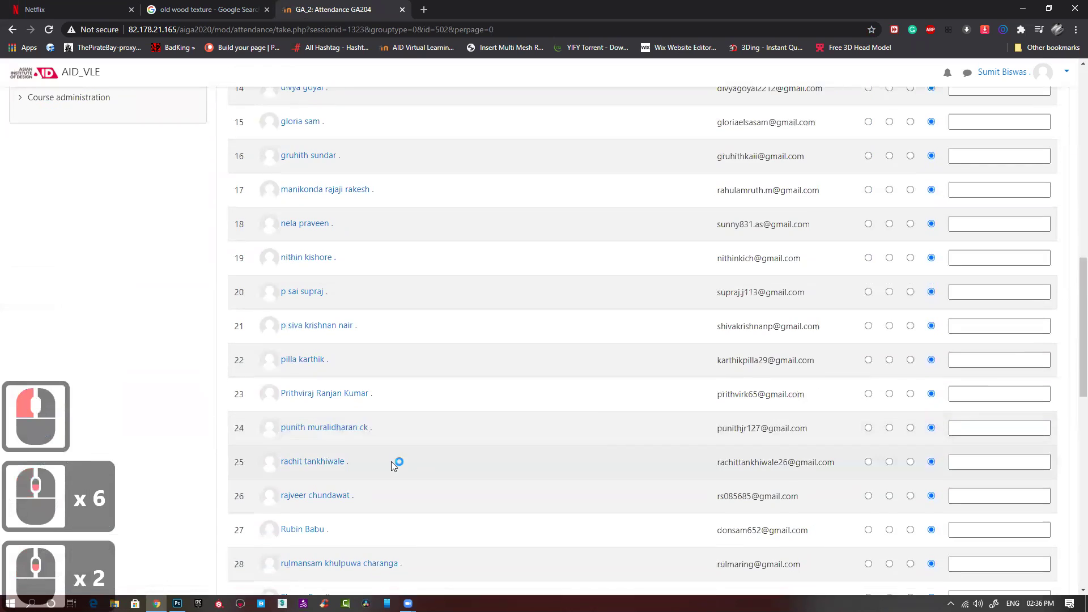
left_click(869, 393)
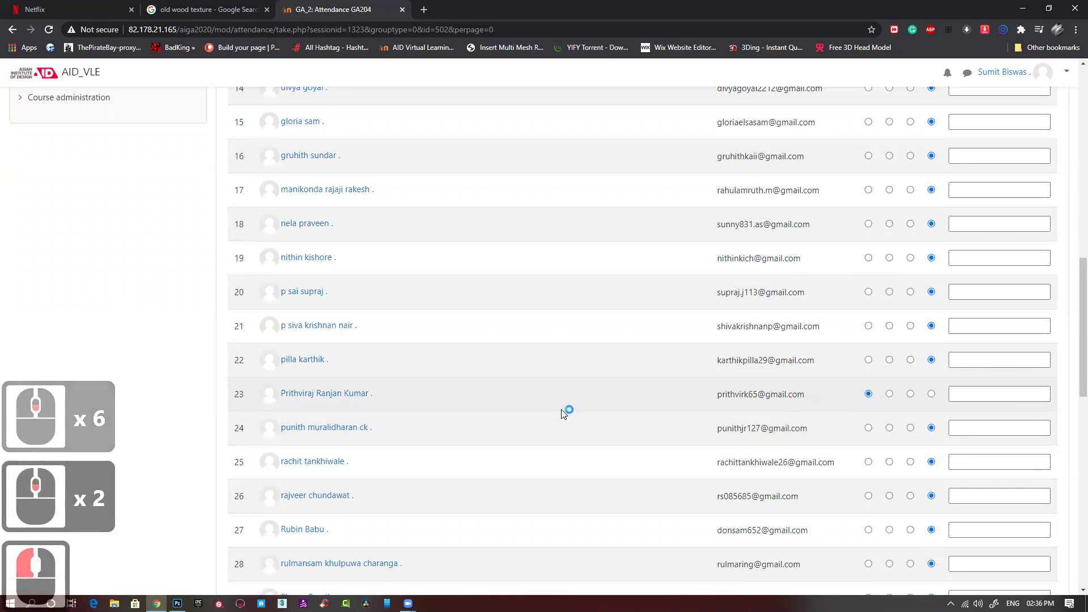
Mark students 27 and 42 as present and save the attendance.
scroll(504, 425, "down", 1)
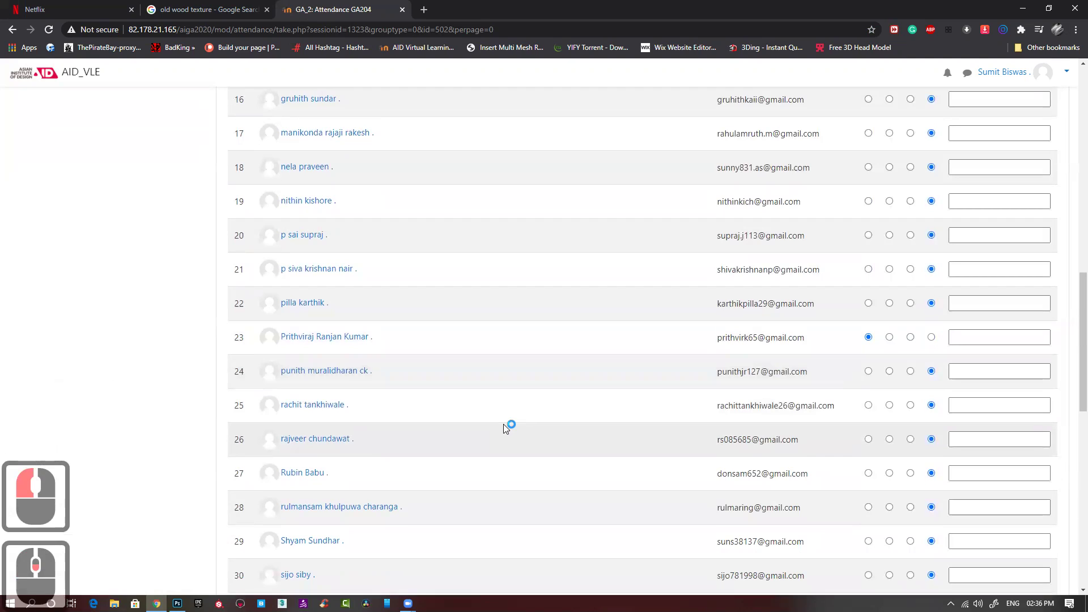
scroll(505, 431, "down", 2)
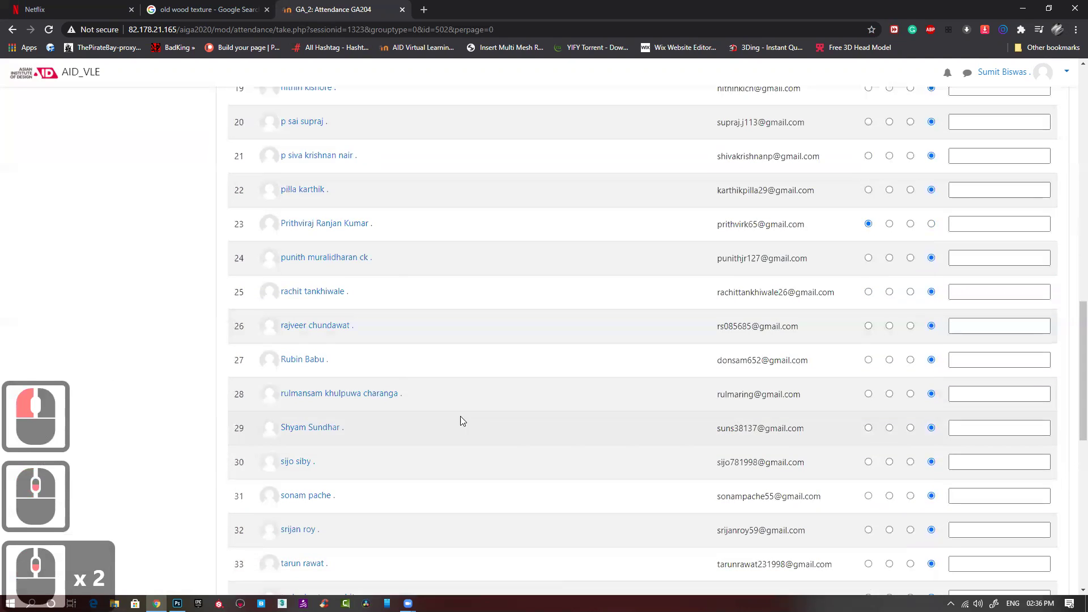
left_click(869, 361)
scroll(567, 383, "down", 1)
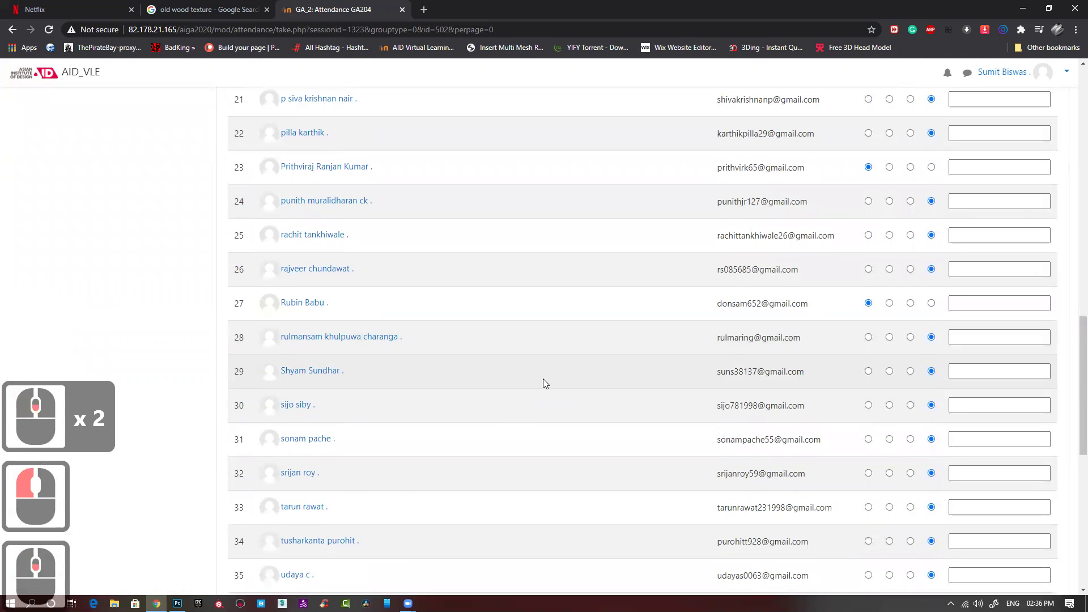
scroll(544, 379, "down", 2)
scroll(519, 488, "down", 6)
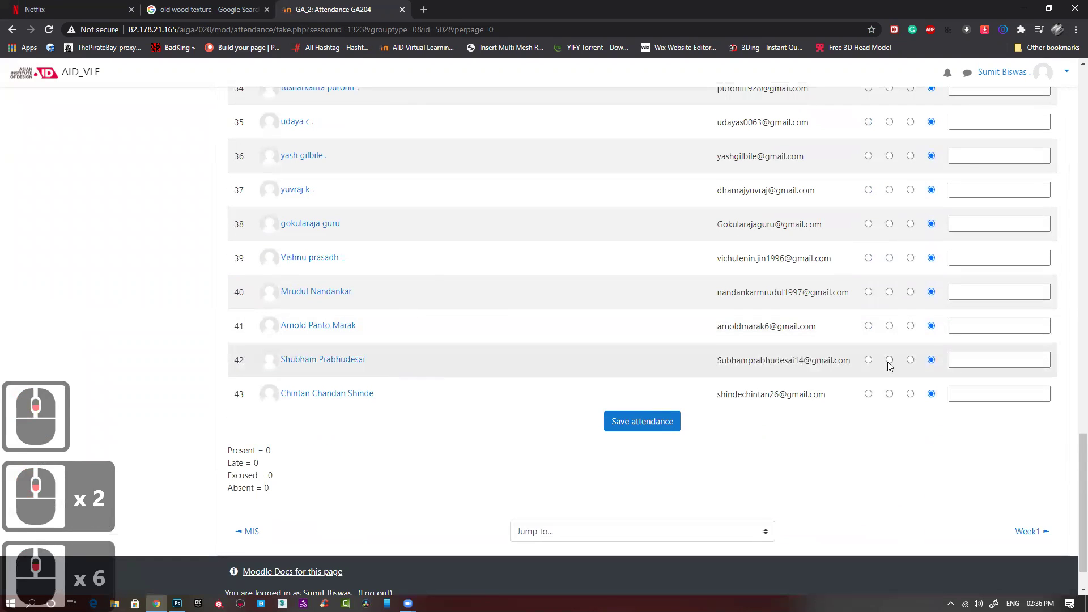
left_click(869, 361)
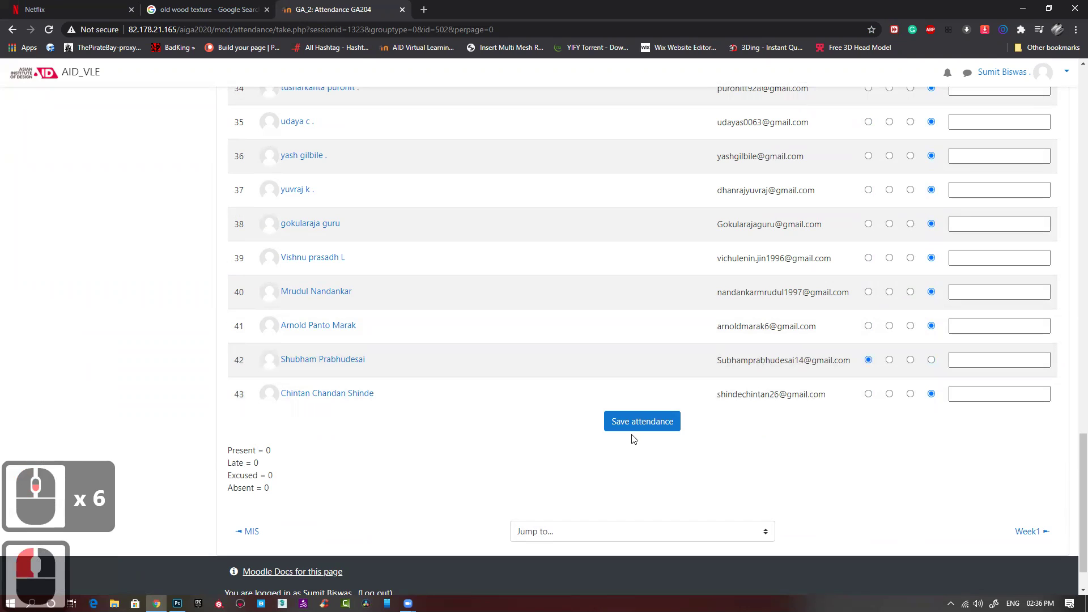
left_click(646, 424)
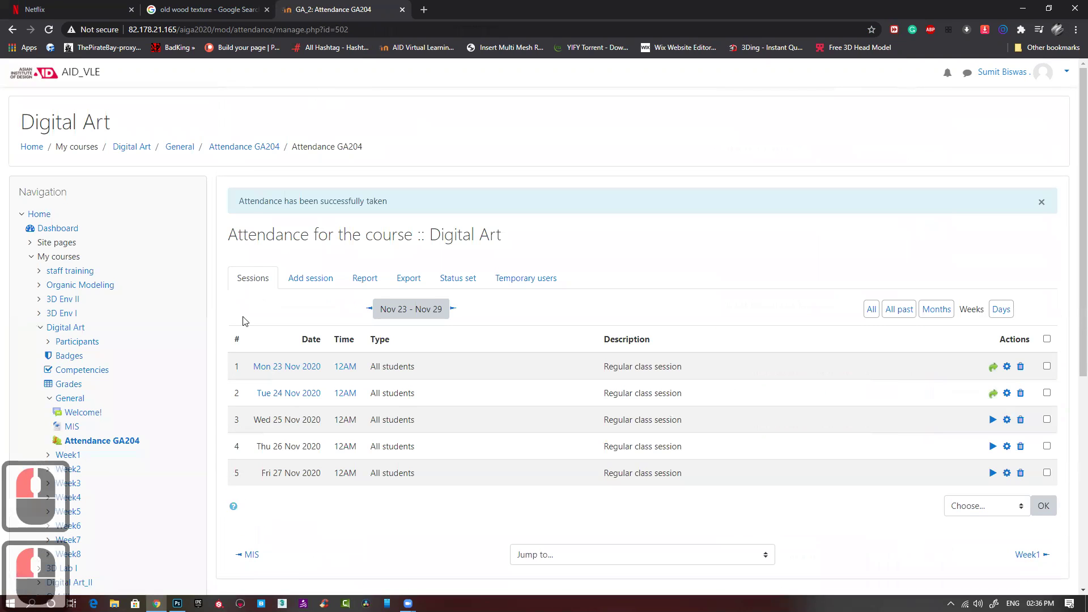
Open the Digital Art course page and turn editing on.
scroll(136, 433, "down", 1)
left_click(65, 271)
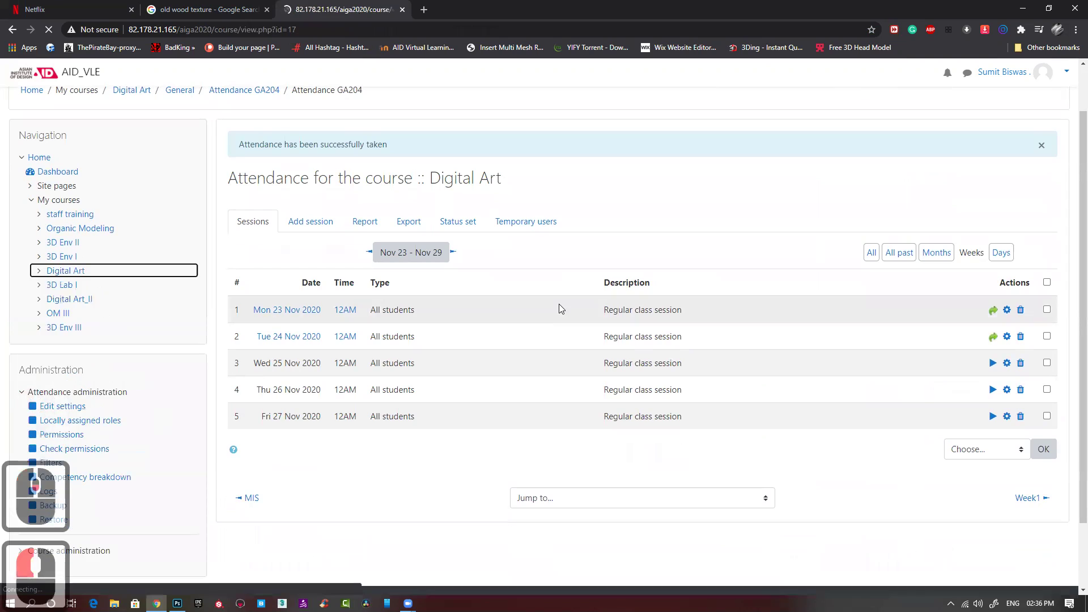
scroll(648, 350, "down", 5)
scroll(648, 350, "down", 20)
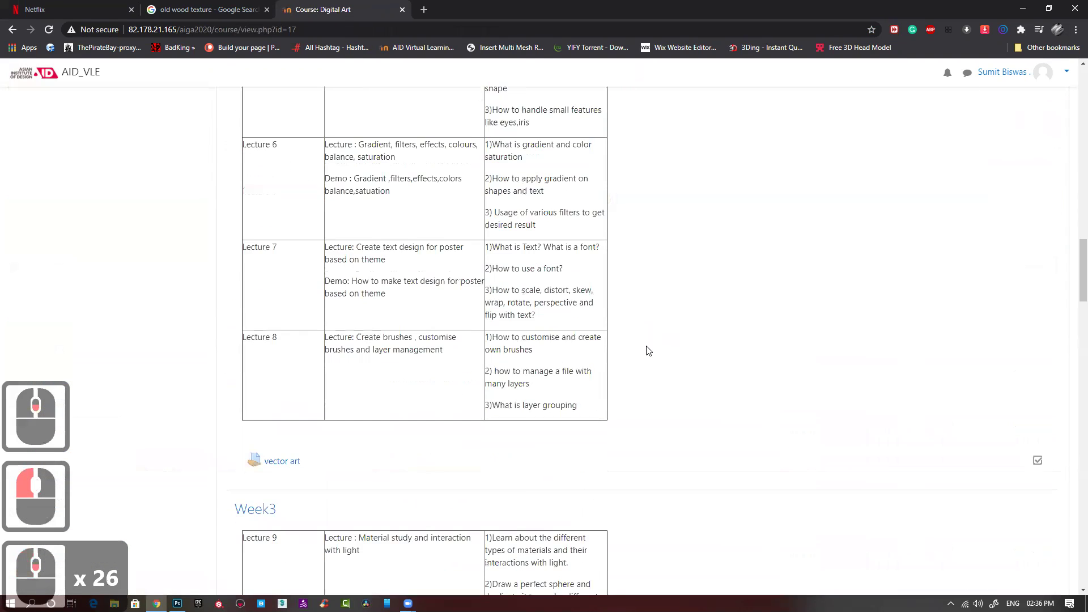
scroll(648, 351, "down", 17)
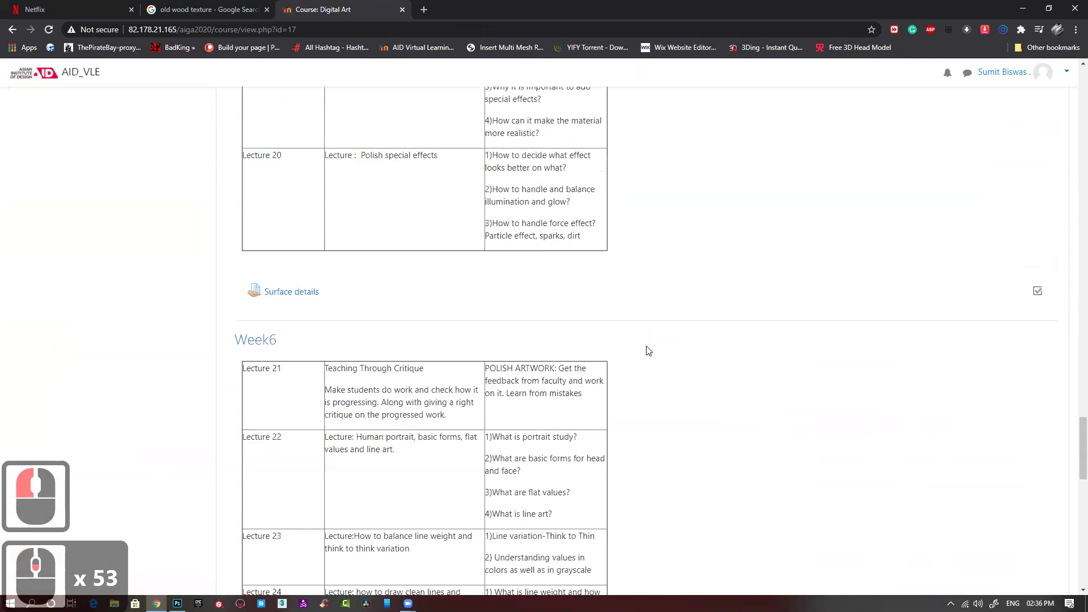
scroll(648, 351, "up", 5)
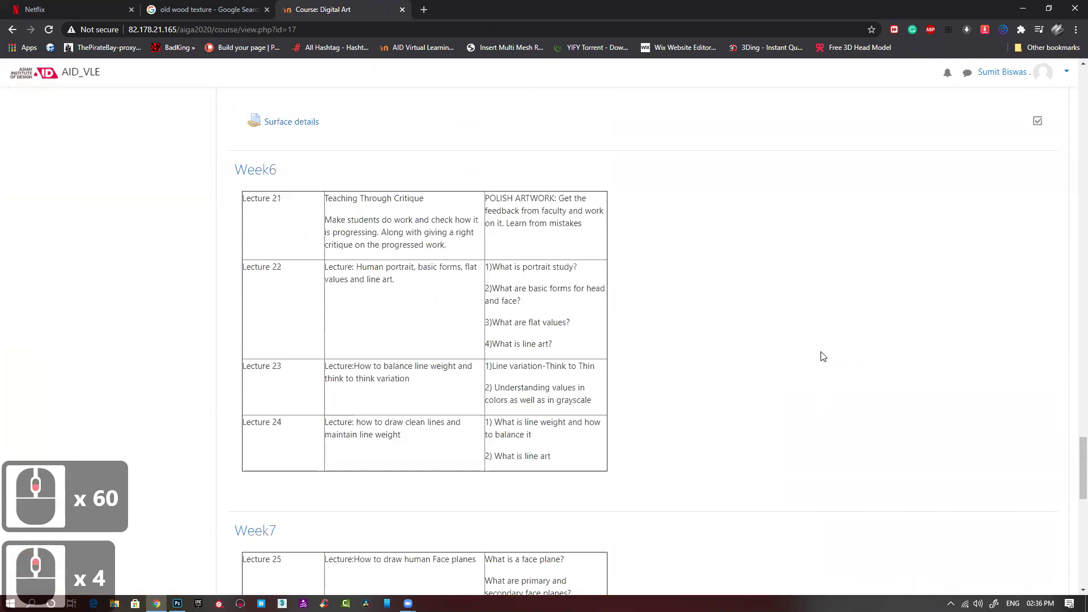
left_click_drag(1083, 471, 1072, 61)
left_click(1022, 148)
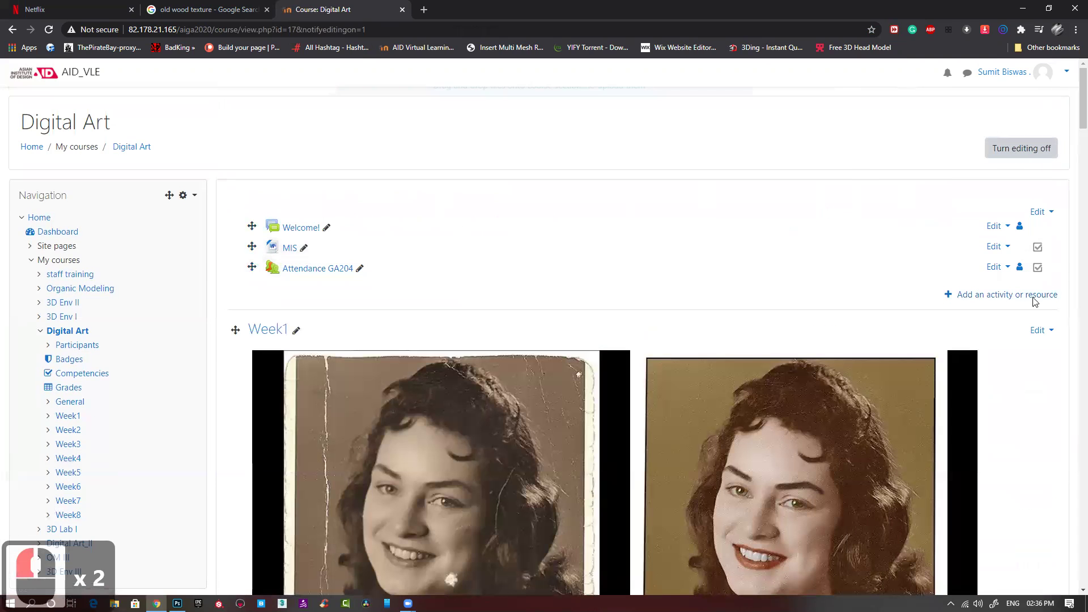
Add a new Assignment activity to the Week6 section.
scroll(1050, 440, "down", 20)
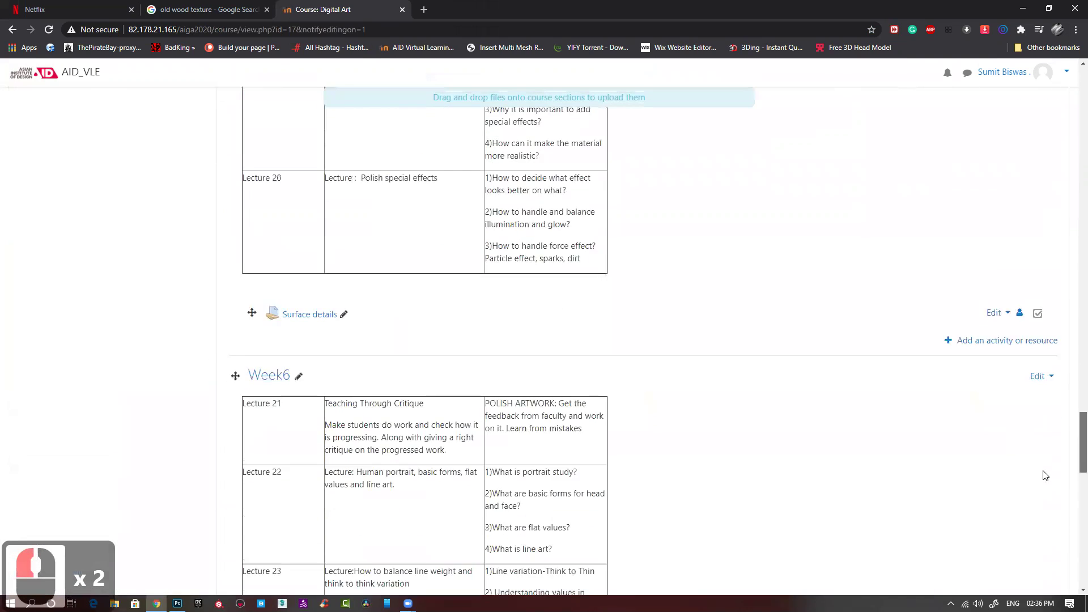
scroll(1020, 397, "up", 4)
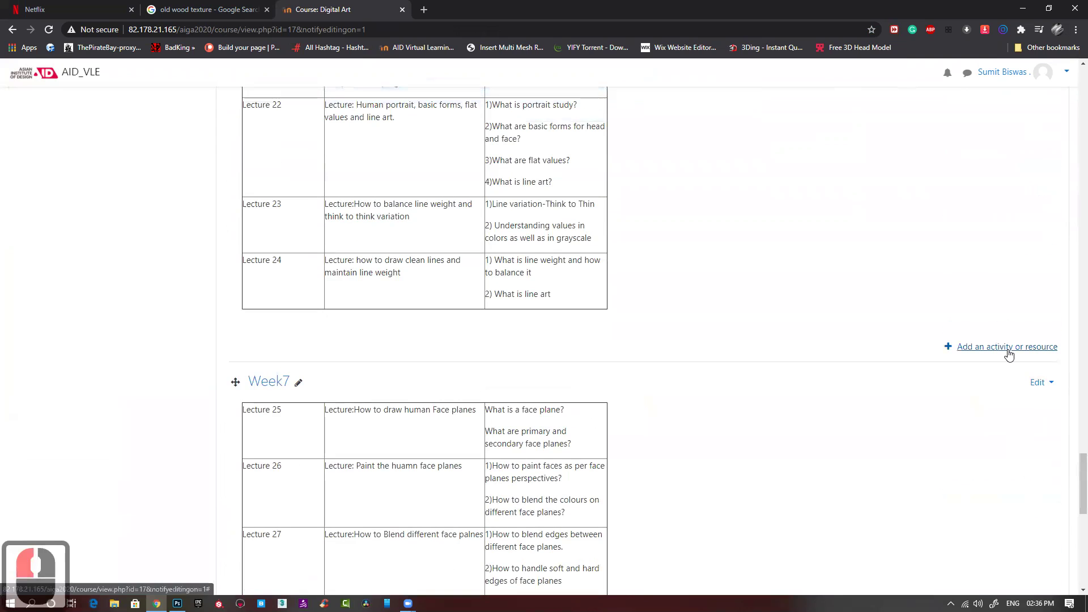
double_click(952, 348)
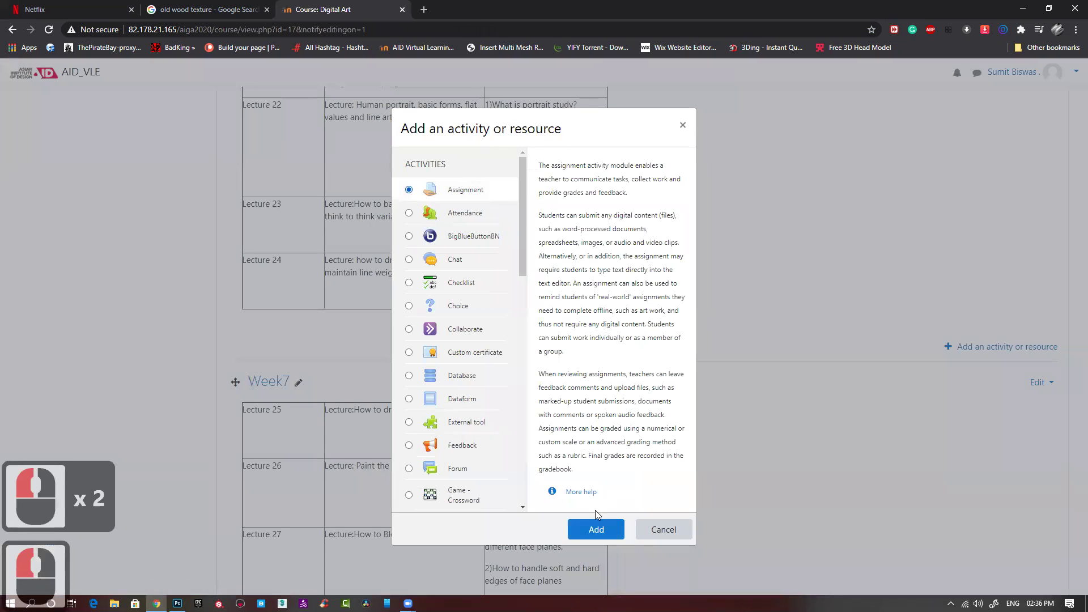
left_click(600, 529)
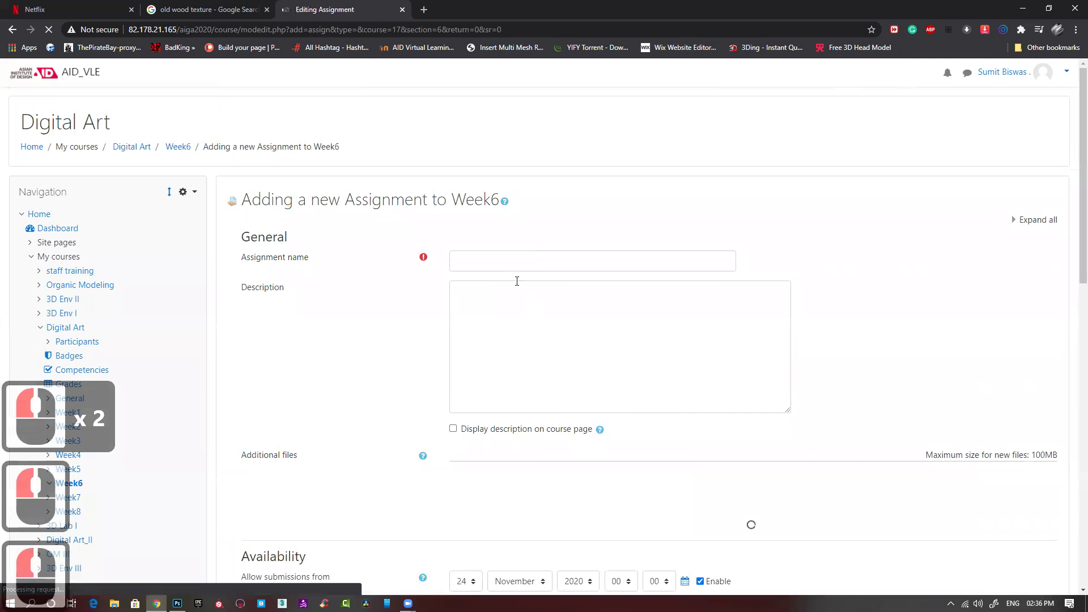
Enter "still life" as the assignment name.
left_click(502, 265)
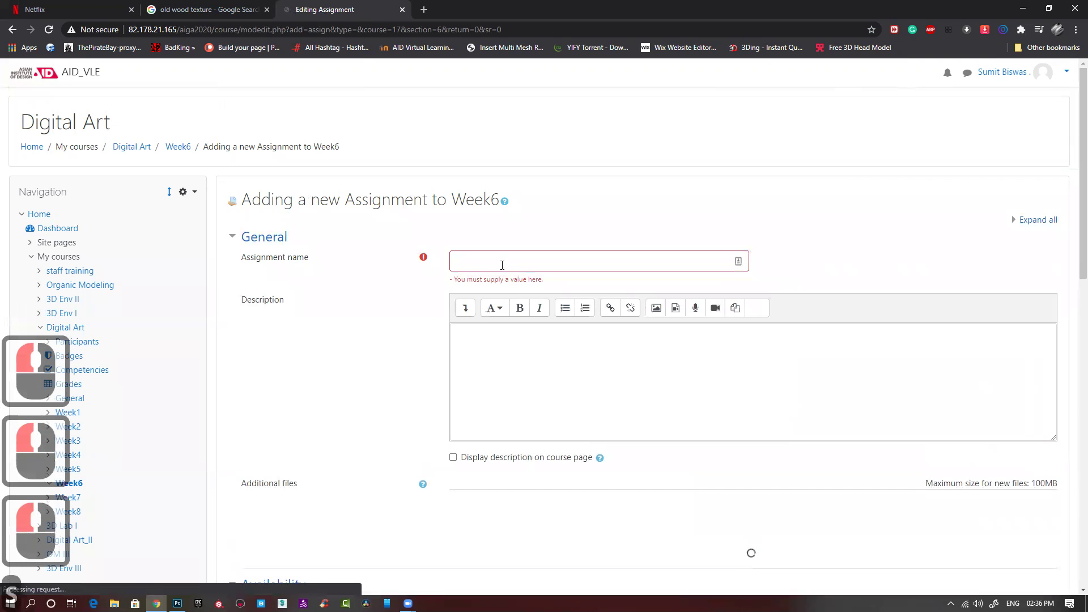
scroll(503, 266, "down", 6)
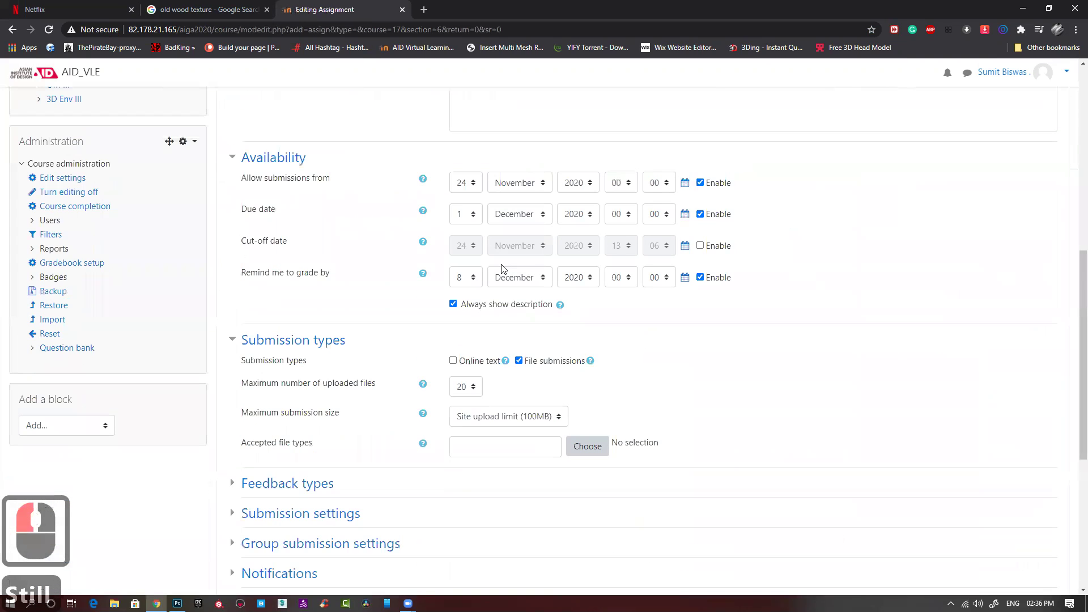
scroll(511, 255, "up", 8)
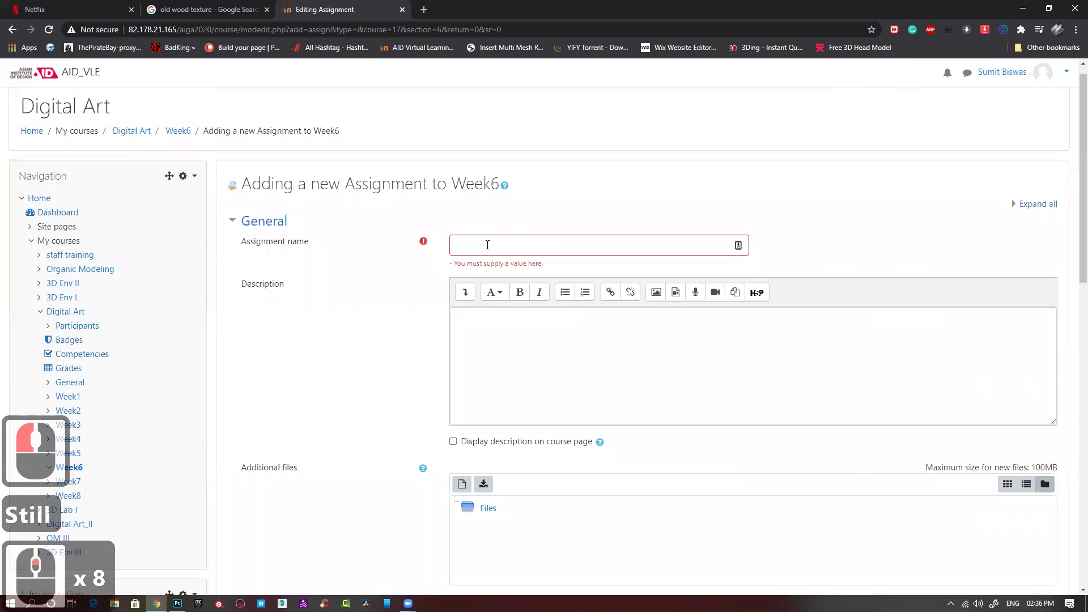
left_click(487, 245)
type("still lif")
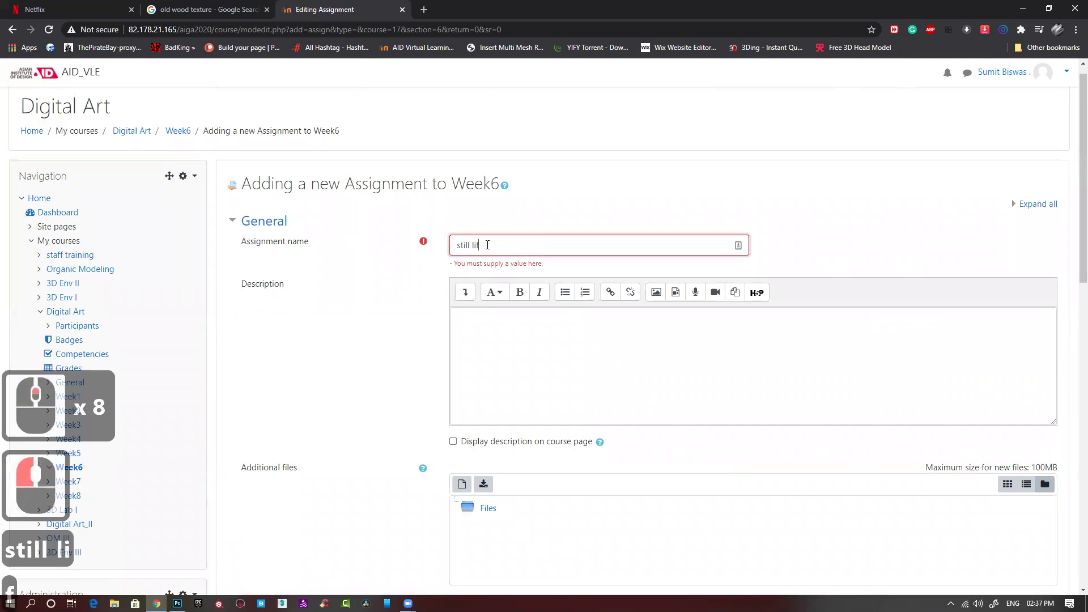
type("e")
scroll(513, 379, "down", 2)
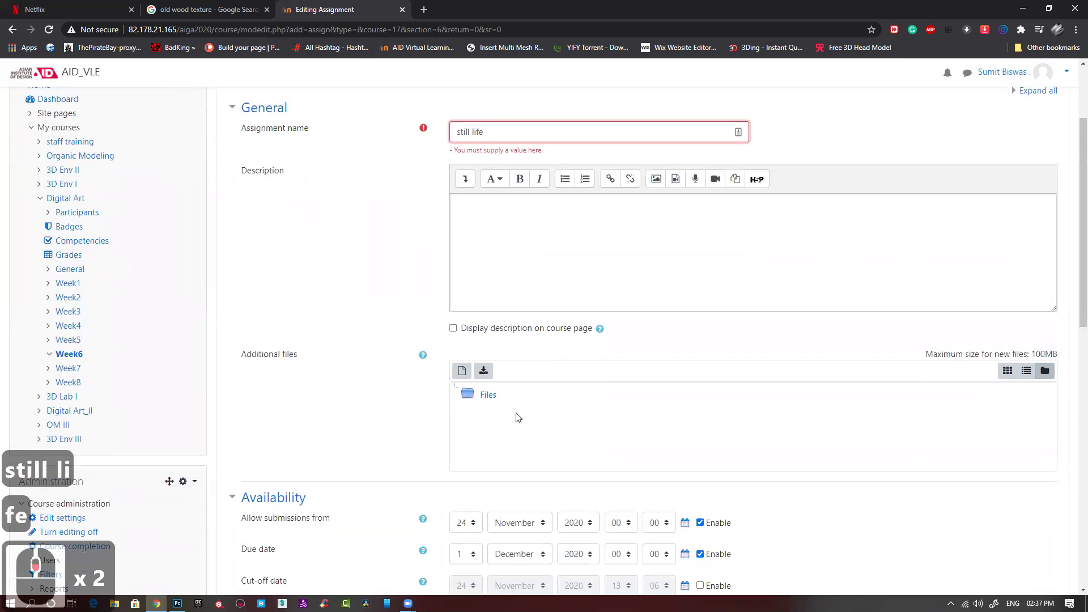
Start uploading an additional file to the assignment and browse to the Digita art folder.
double_click(488, 396)
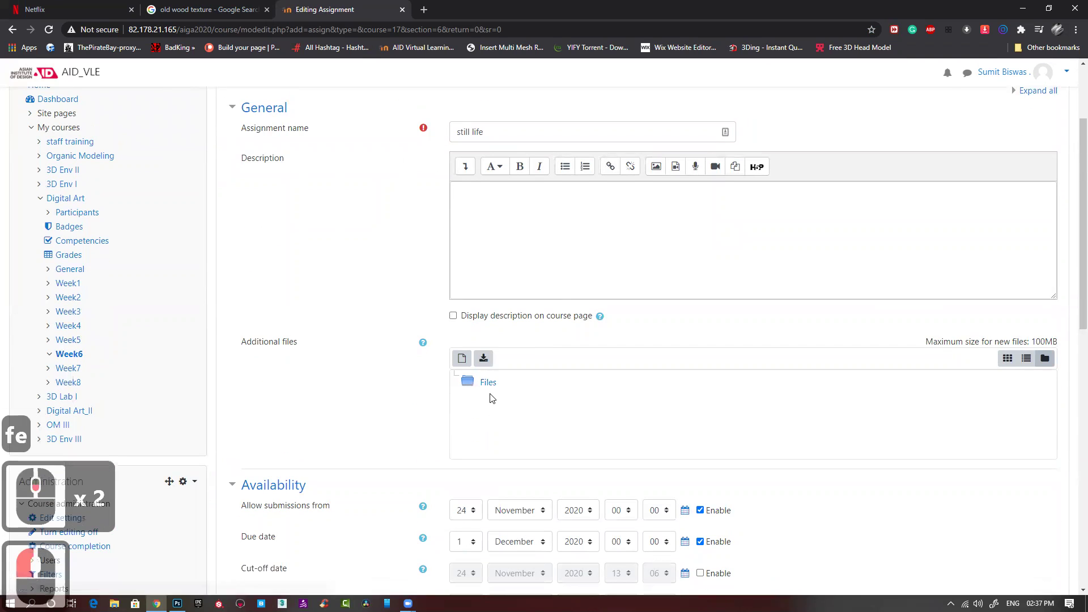
left_click(462, 358)
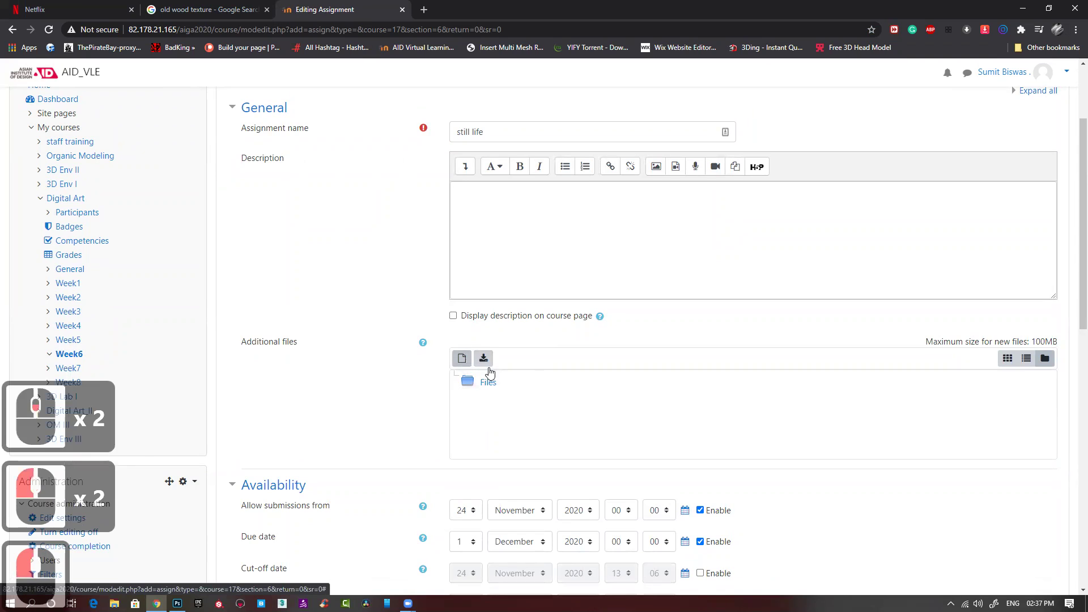
left_click(460, 298)
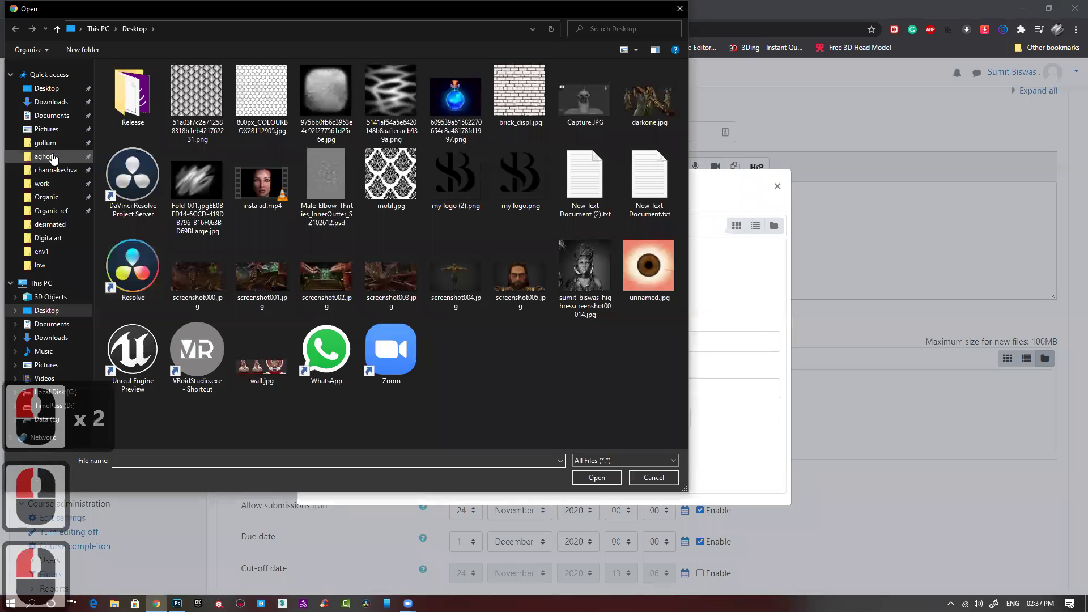
left_click(53, 239)
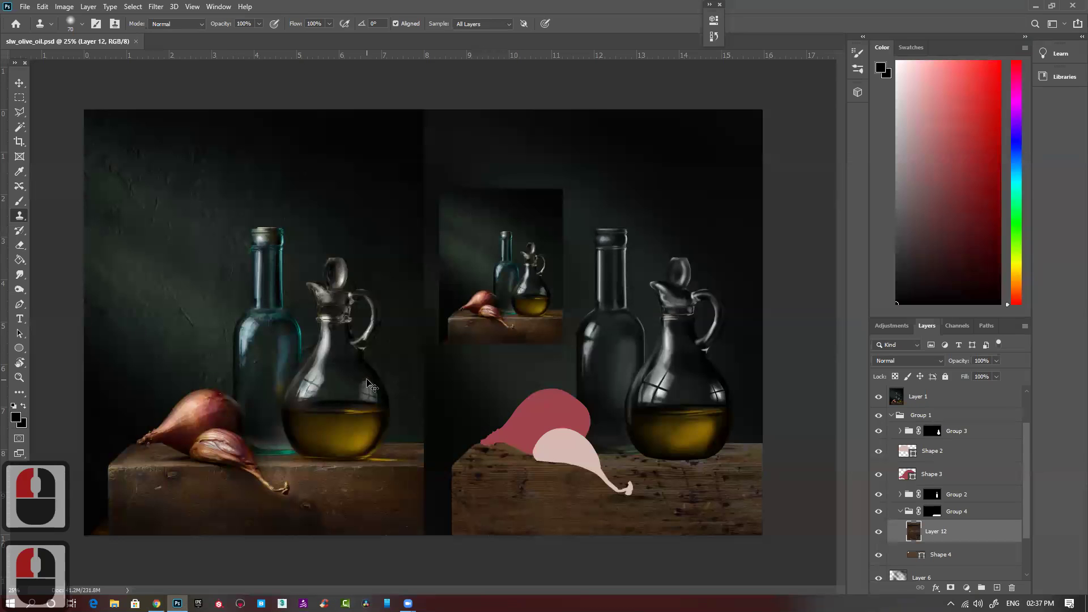
Switch to Photoshop, save slw_olive_oil.psd and return to the file upload in Chrome.
key("ctrl+s")
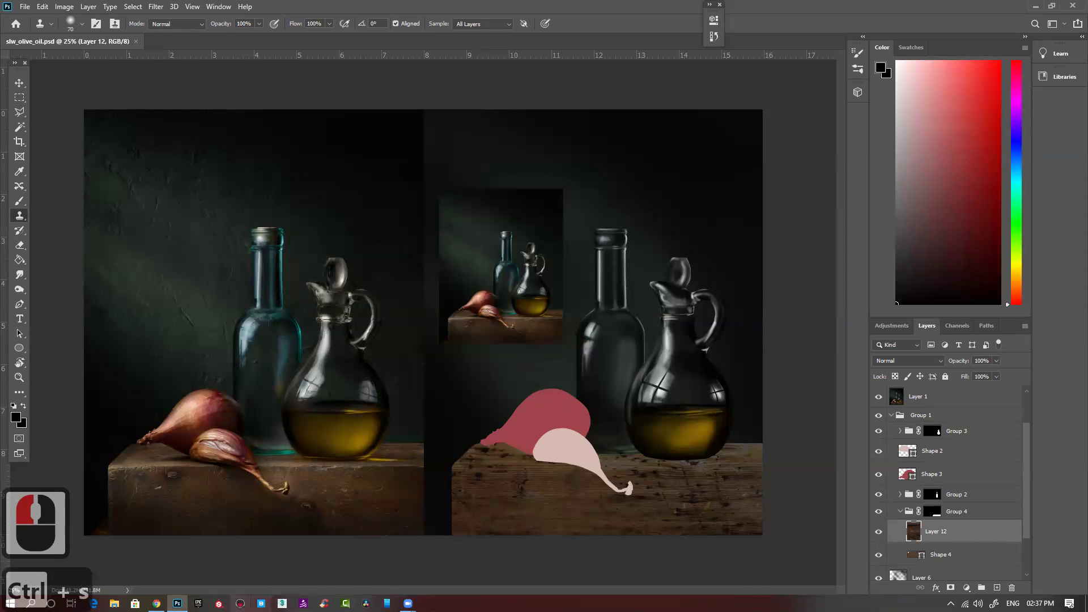
left_click(157, 603)
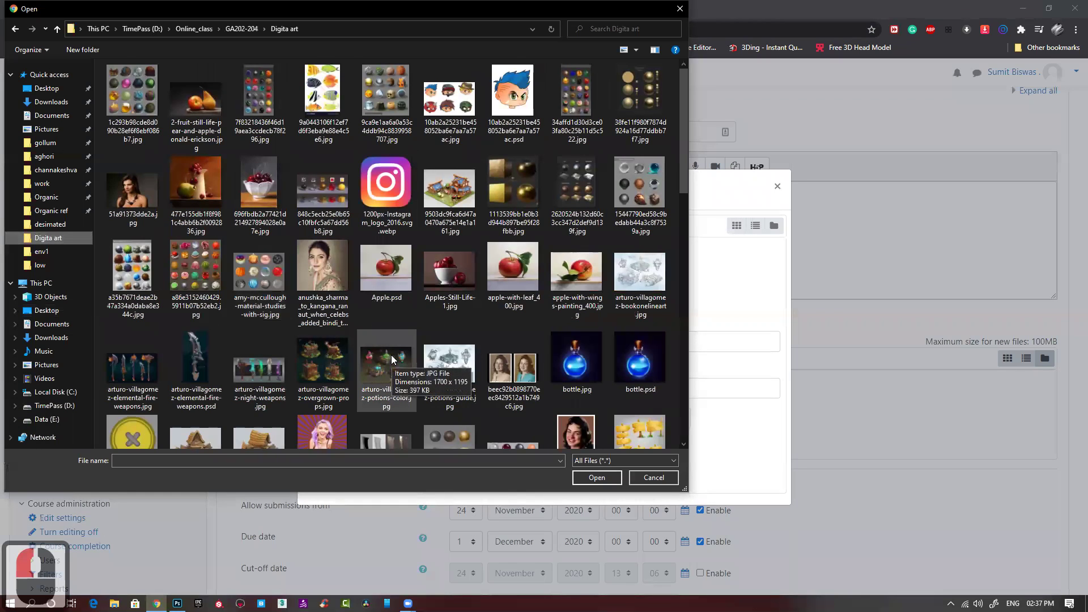
Choose slw_olive_oil.psd from the Digita art folder as the attachment.
scroll(392, 361, "down", 3)
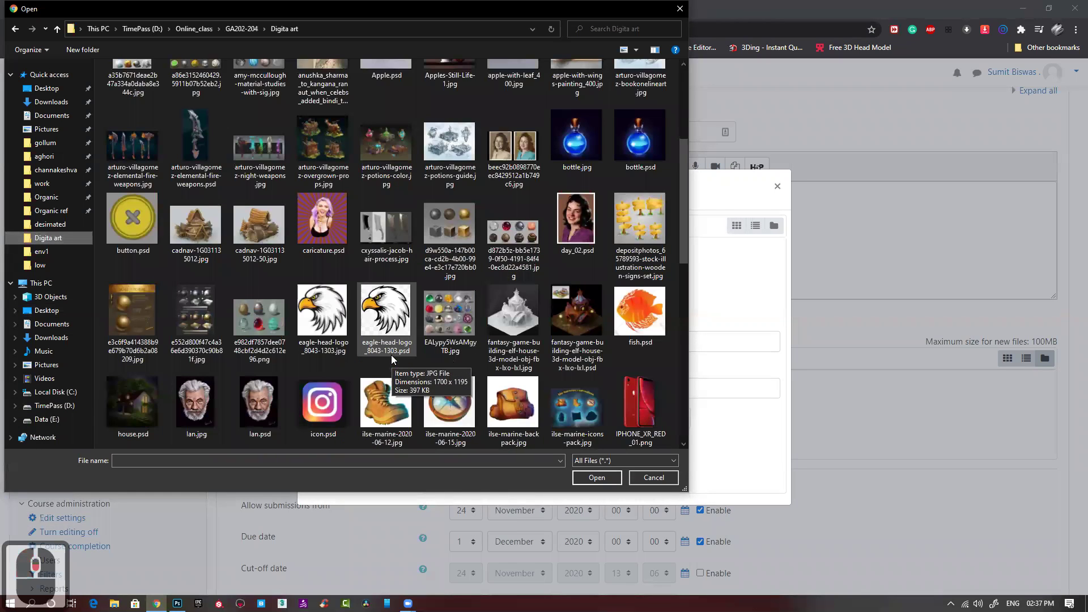
scroll(391, 354, "down", 3)
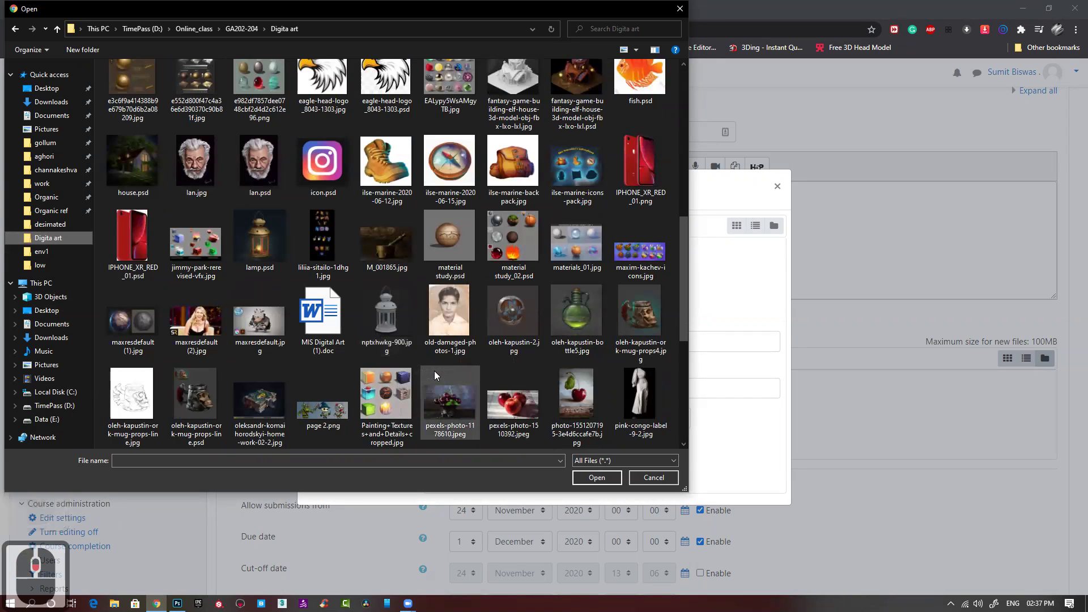
scroll(434, 371, "down", 3)
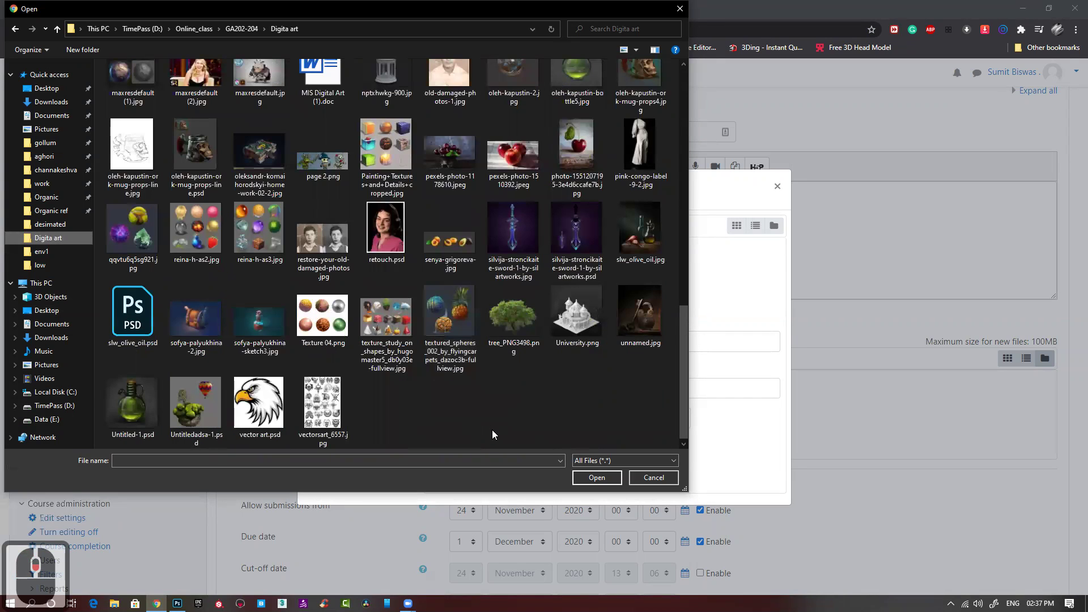
left_click(153, 328)
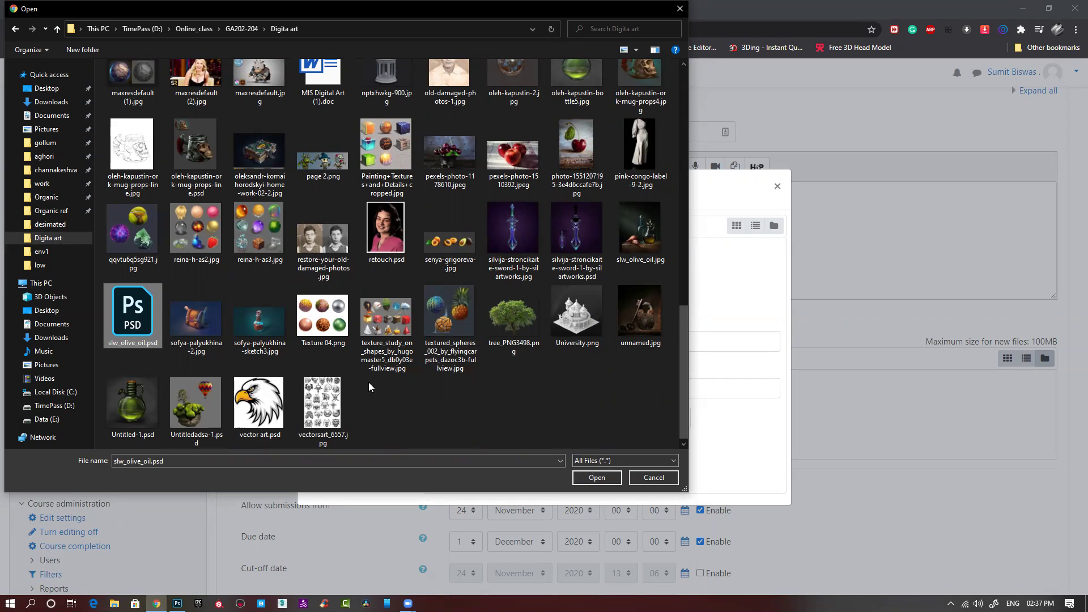
left_click(602, 477)
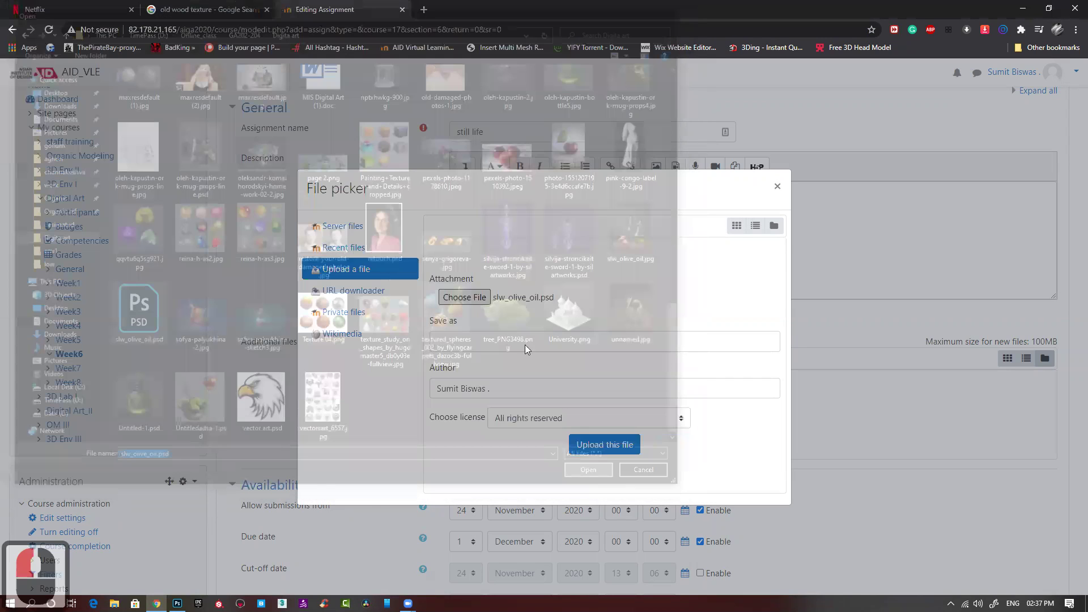
Set the attachment's save-as name to "ss" and upload the file to the assignment.
left_click(471, 340)
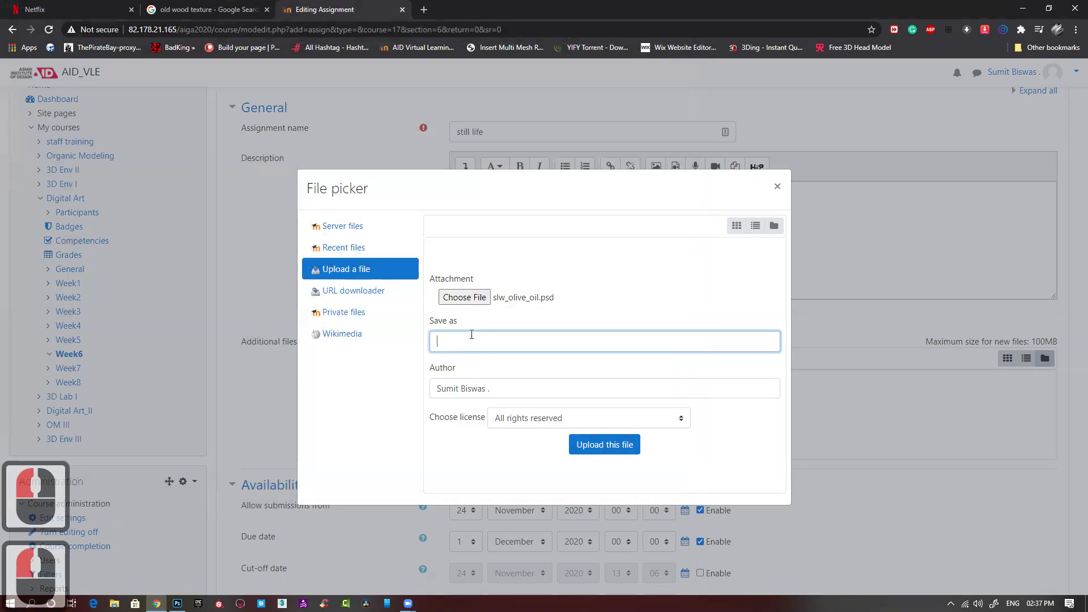
type("ss")
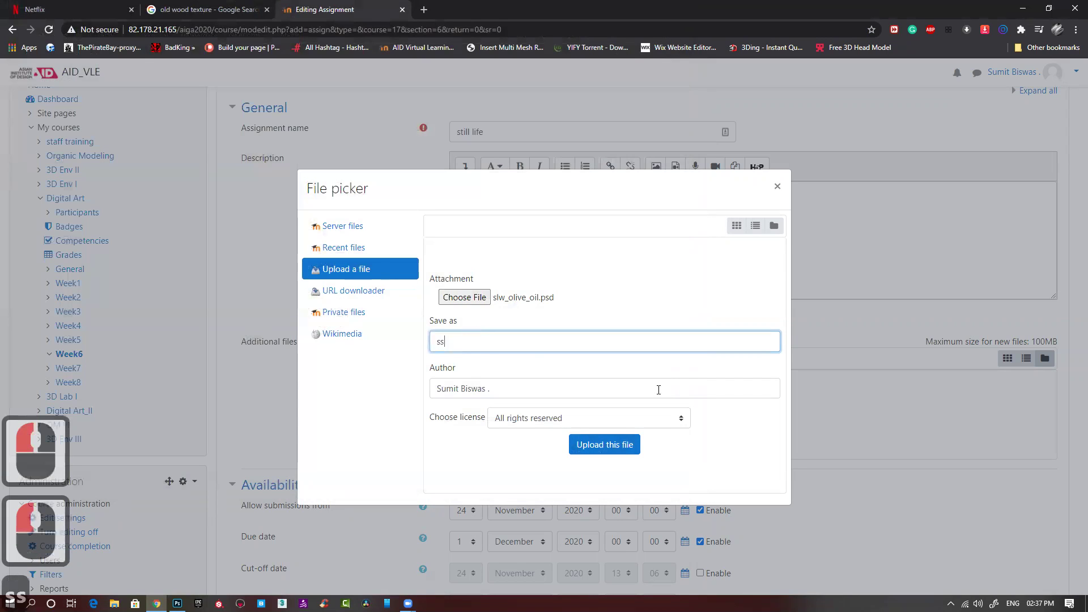
left_click(624, 448)
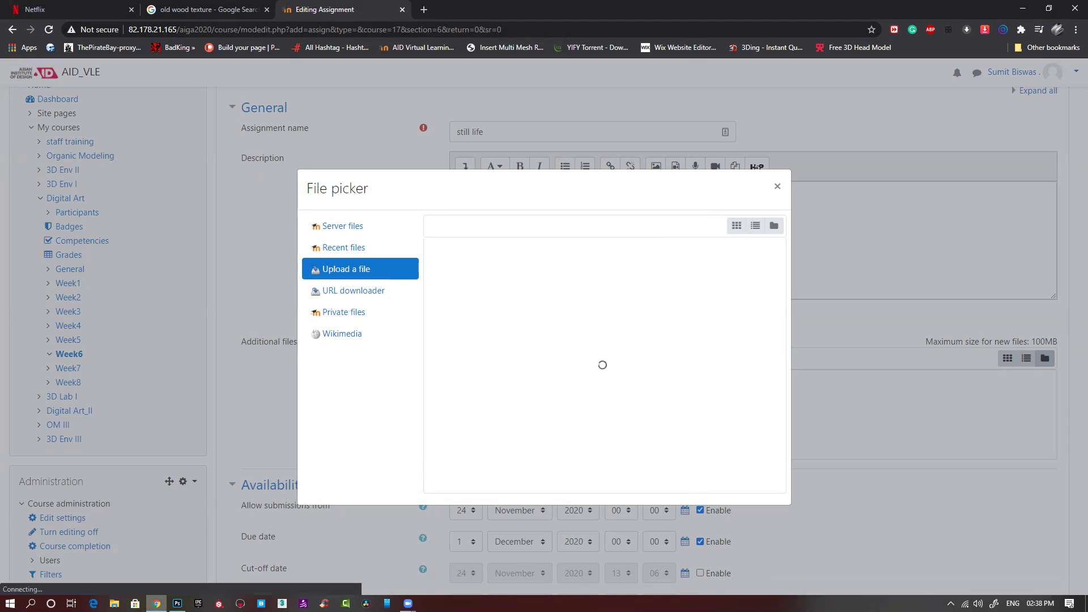
Switch to Photoshop, undo the stray clone stamp mark and collapse Group 4 in the layer stack.
key("alt+Tab")
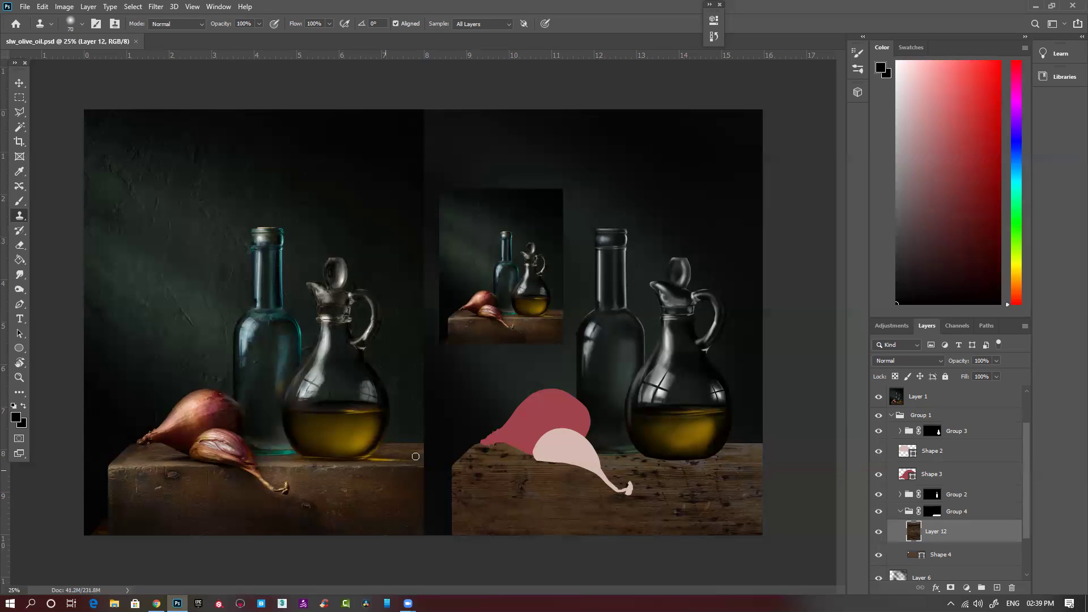
left_click(521, 429)
key("ctrl+z")
left_click(902, 511)
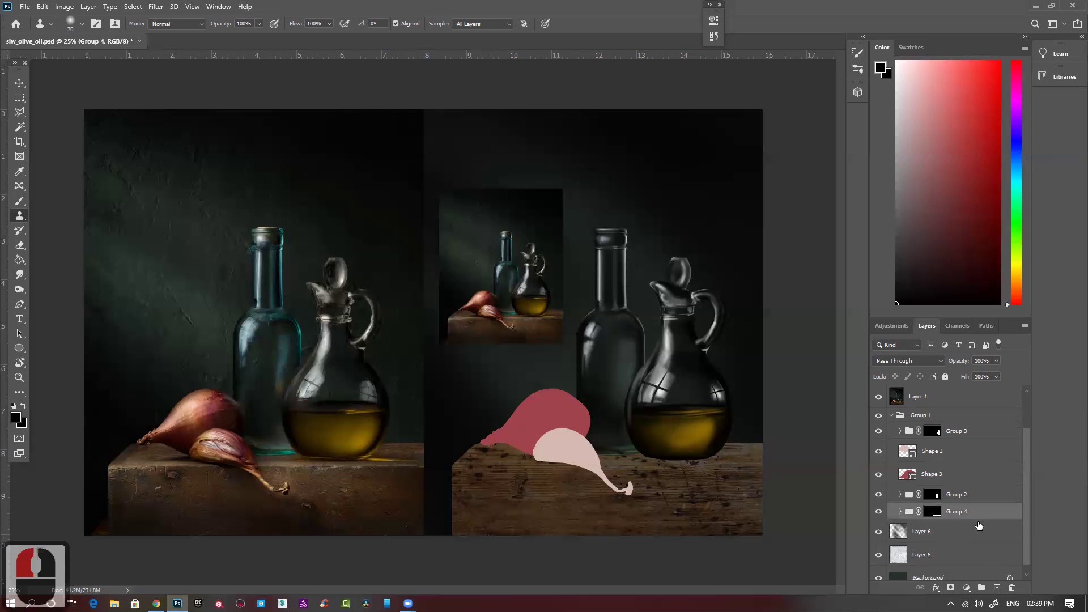
left_click(901, 511)
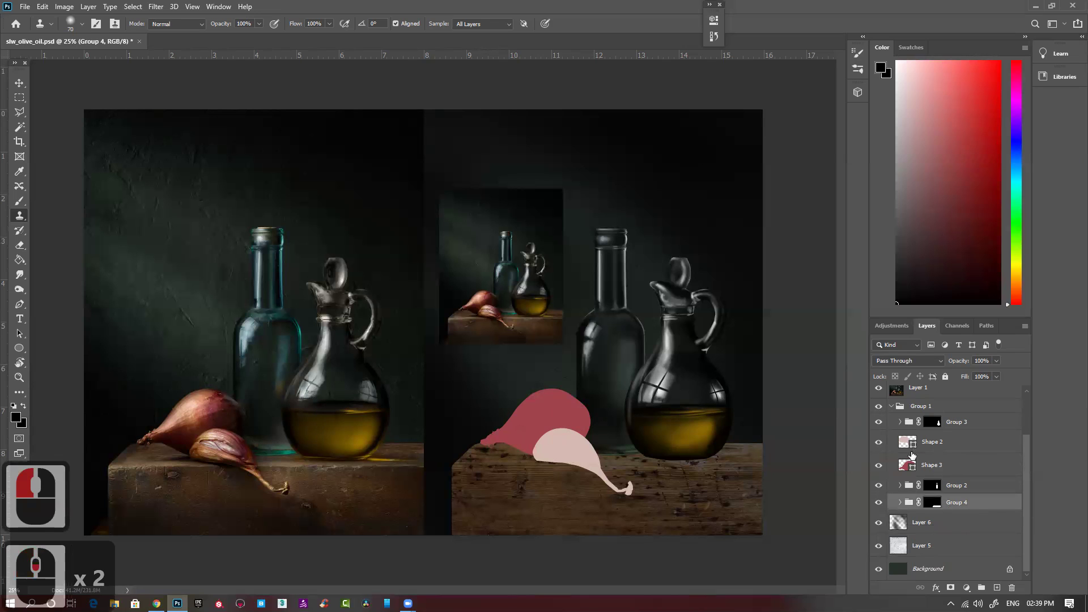
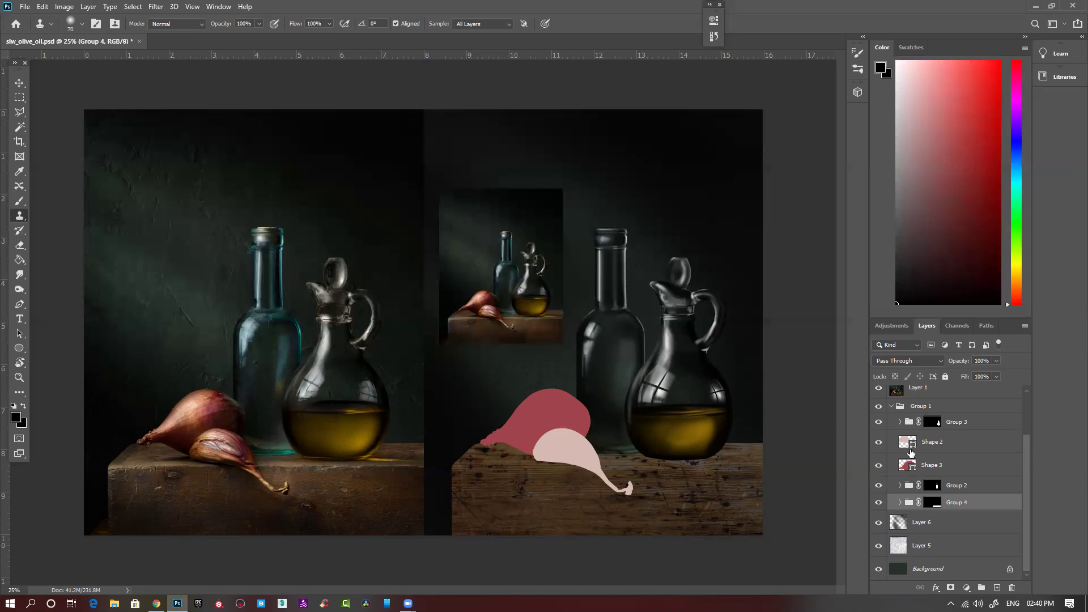
Load the outline of the red onion layer Shape 3 as a selection and put the layer in a group masked to it.
left_click(911, 448)
left_click(929, 467)
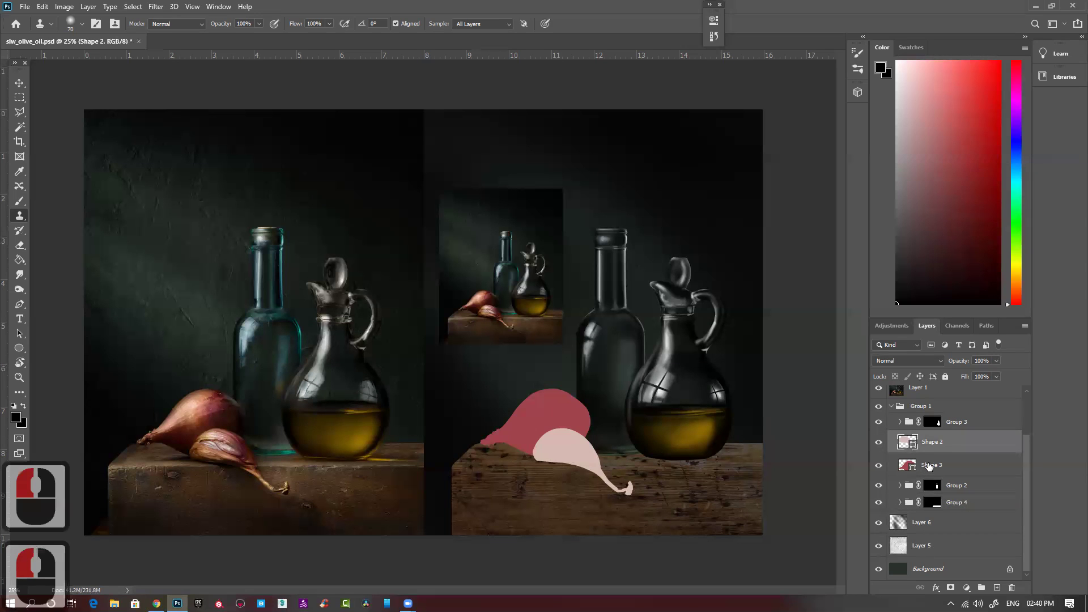
left_click(910, 467, "ctrl")
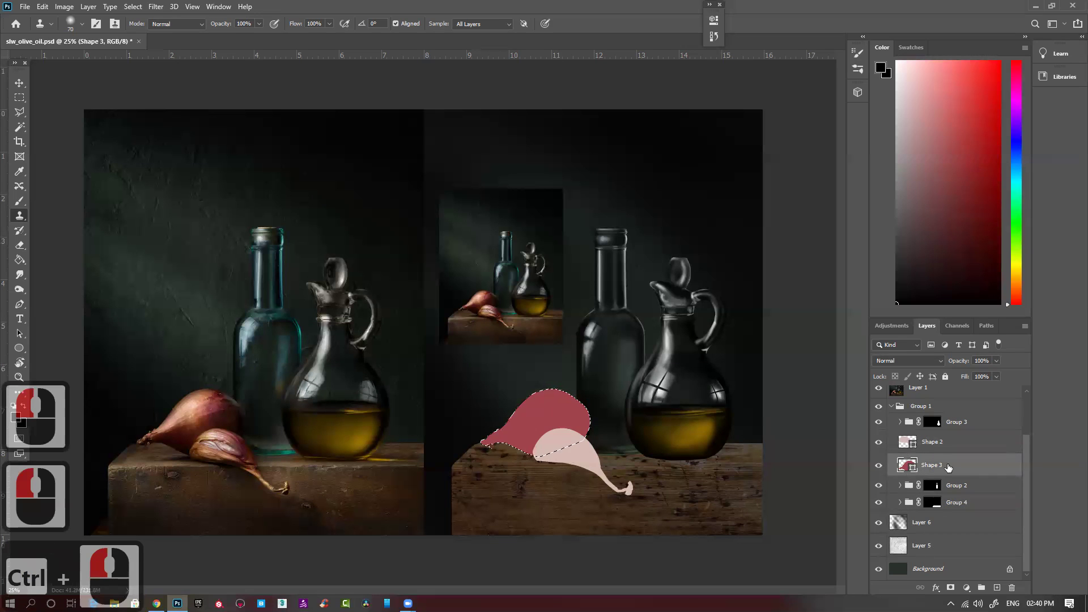
key("ctrl+g")
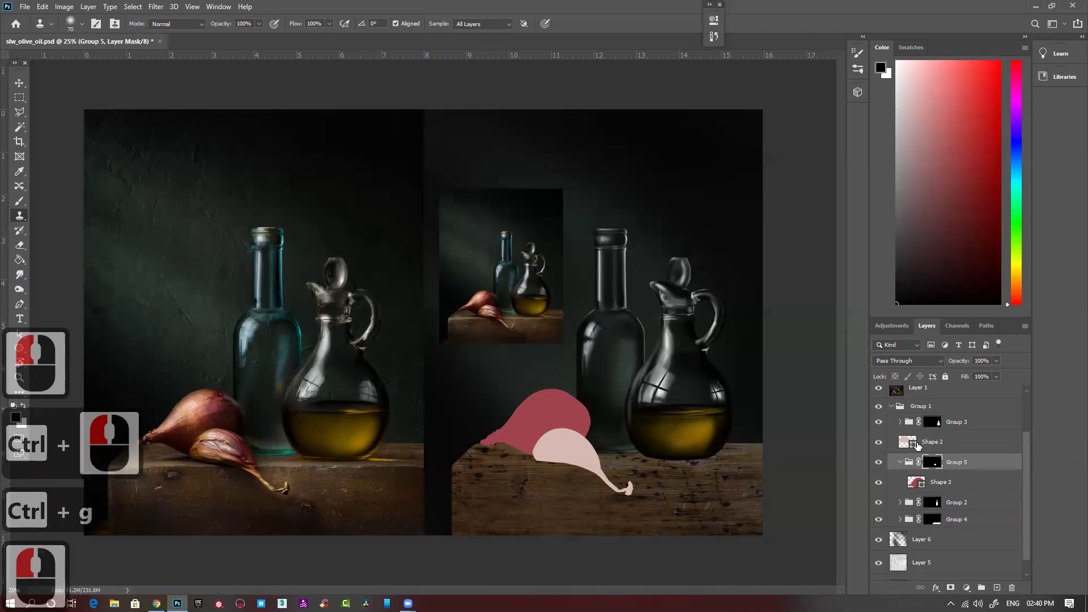
Put the pale clove layer Shape 2 in its own group with a layer mask made from the shape's outline.
left_click(921, 445)
left_click(907, 442, "ctrl")
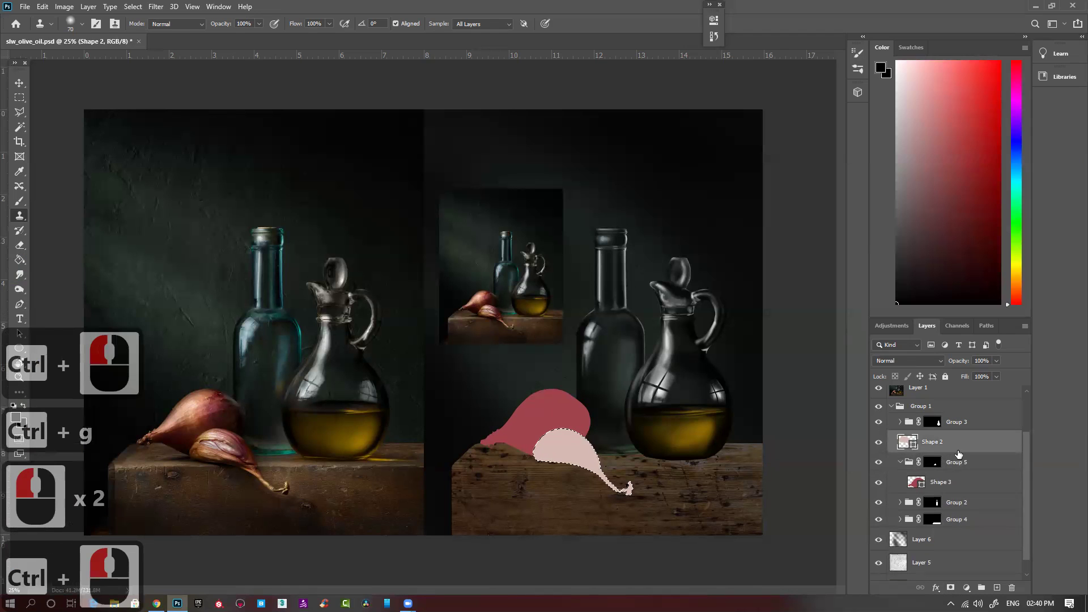
key("ctrl+g")
left_click(948, 587)
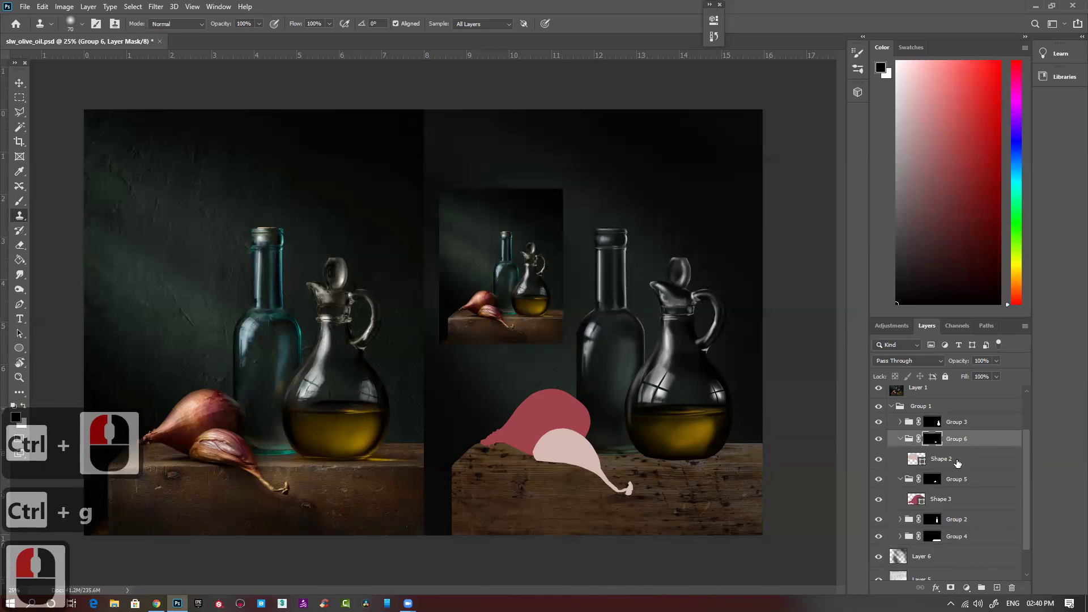
Add a new layer above Shape 3 and sample a near-black brown from the reference onion's shaded edge for the Brush.
left_click(947, 499)
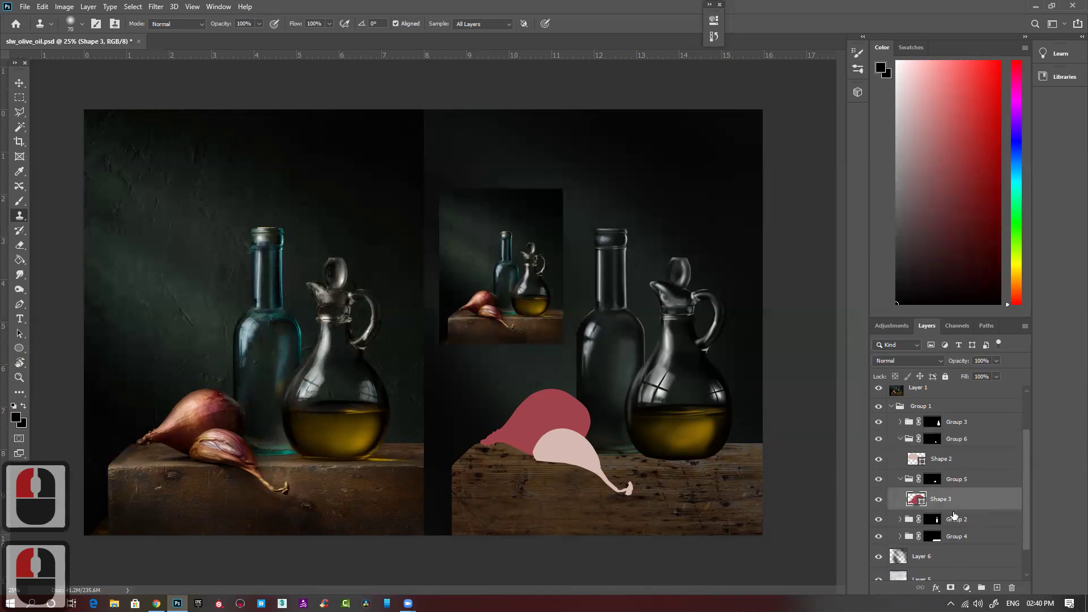
left_click(997, 587)
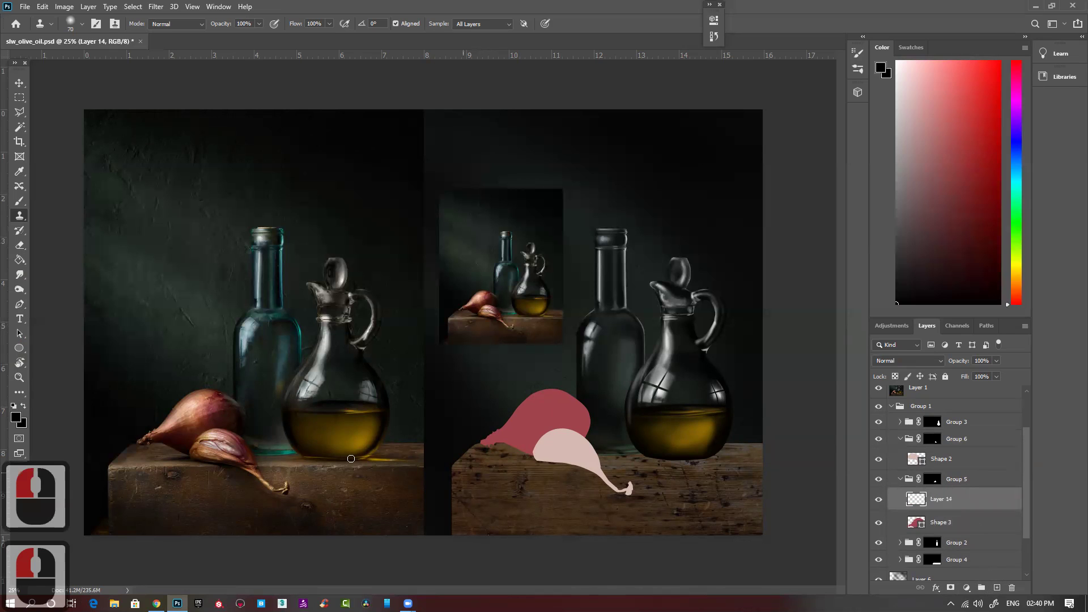
key("b")
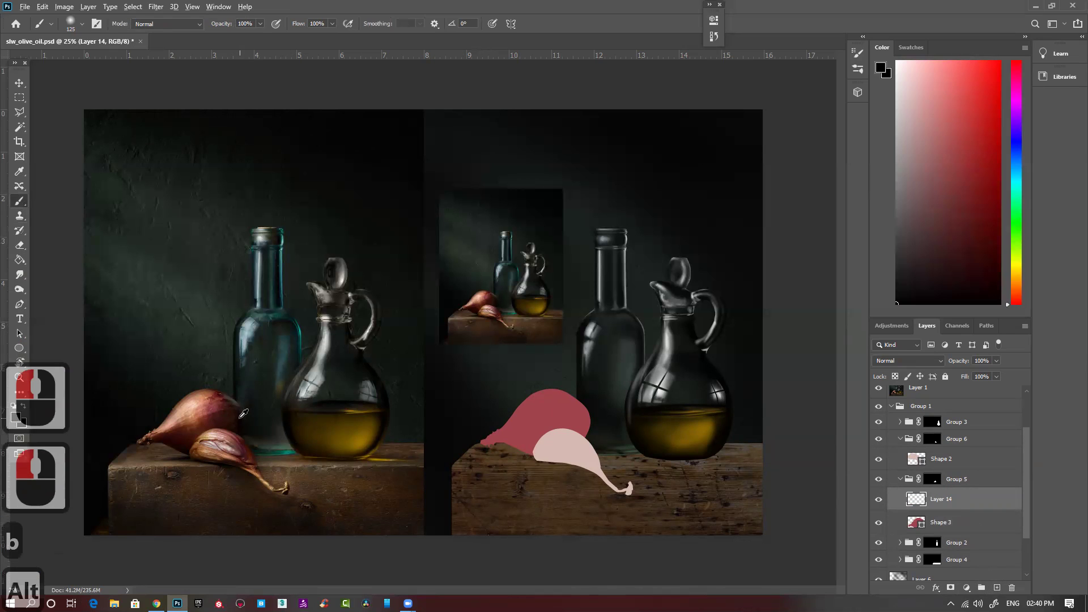
left_click(242, 413, "alt")
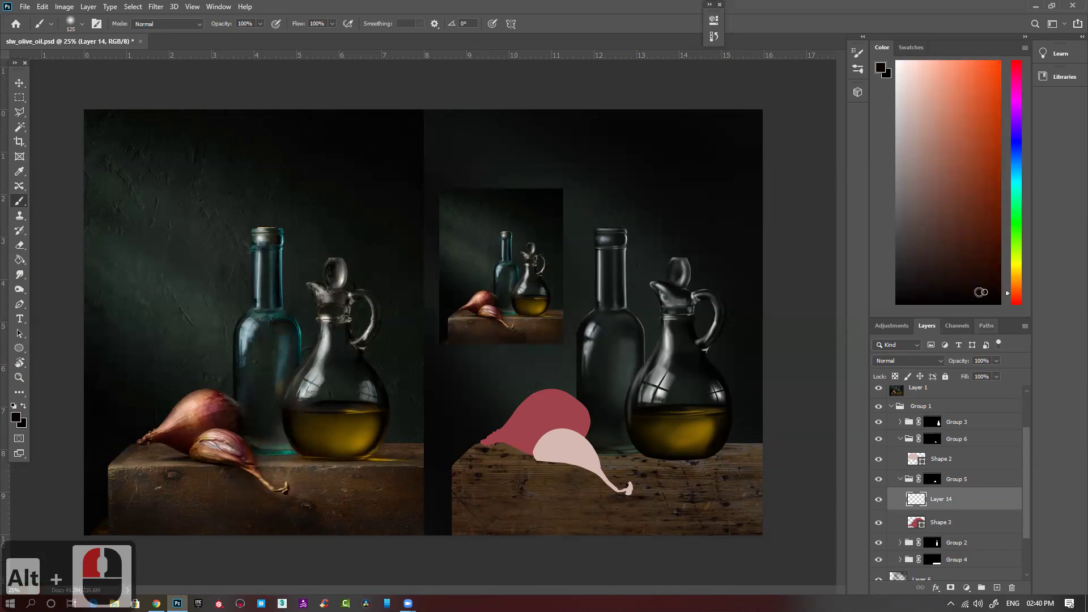
Paint soft dark shading over the red onion's edges, underside and neck with a 125 px brush, building up its rounded form.
key("bracketright")
key("bracketright")
key("bracketright")
key("bracketright")
key("bracketright")
key("bracketright")
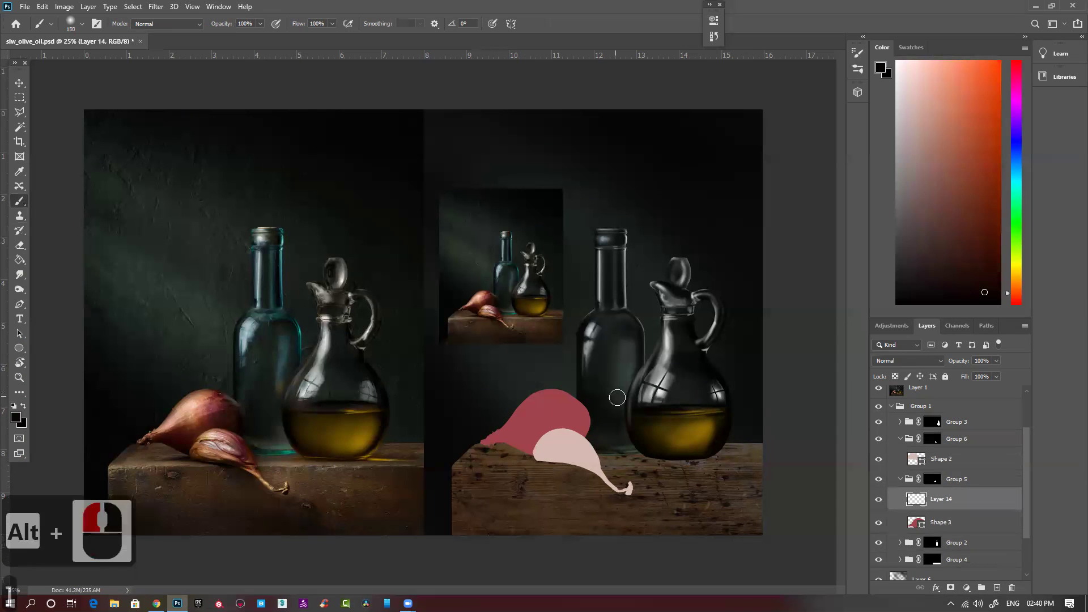
key("bracketleft")
key("bracketleft")
key("bracketleft")
key("bracketleft")
key("bracketleft")
key("bracketleft")
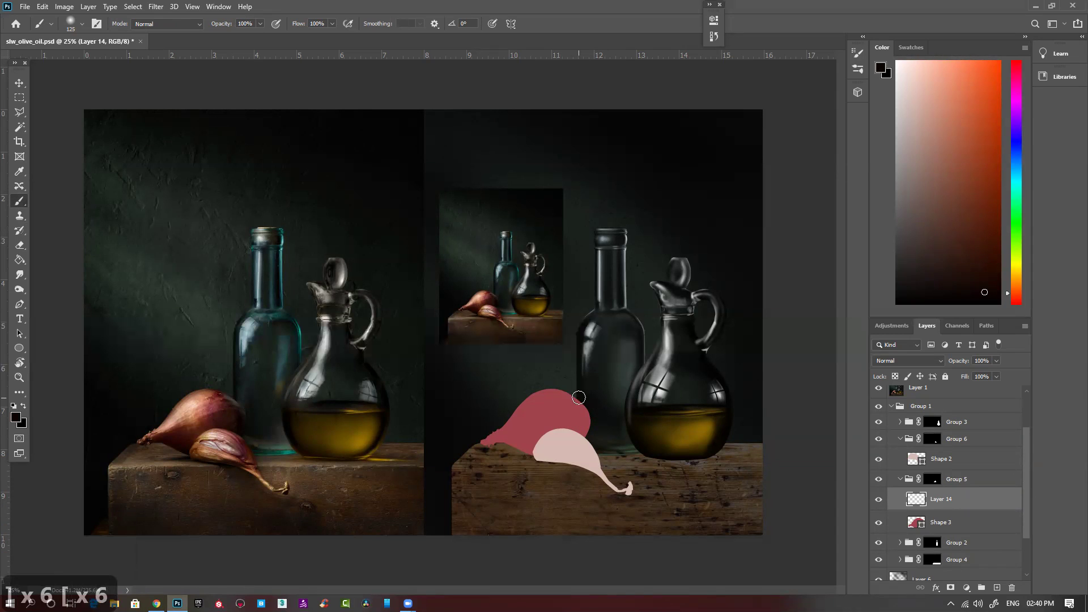
mouse_move(585, 400)
left_mouse_down()
mouse_move(565, 454)
mouse_move(569, 385)
mouse_move(572, 397)
mouse_move(553, 384)
left_mouse_up()
mouse_move(537, 444)
left_mouse_down()
mouse_move(470, 453)
mouse_move(575, 441)
mouse_move(525, 439)
left_mouse_up()
mouse_move(521, 440)
left_mouse_down()
mouse_move(488, 445)
mouse_move(499, 442)
left_mouse_up()
mouse_move(493, 447)
left_mouse_down()
mouse_move(533, 453)
mouse_move(566, 440)
mouse_move(520, 449)
mouse_move(538, 453)
mouse_move(546, 433)
mouse_move(522, 399)
mouse_move(530, 390)
mouse_move(505, 421)
left_mouse_up()
mouse_move(506, 421)
left_mouse_down()
mouse_move(522, 400)
mouse_move(489, 431)
mouse_move(522, 400)
left_mouse_up()
mouse_move(523, 401)
left_mouse_down()
mouse_move(503, 423)
mouse_move(503, 448)
mouse_move(533, 416)
mouse_move(536, 440)
left_mouse_up()
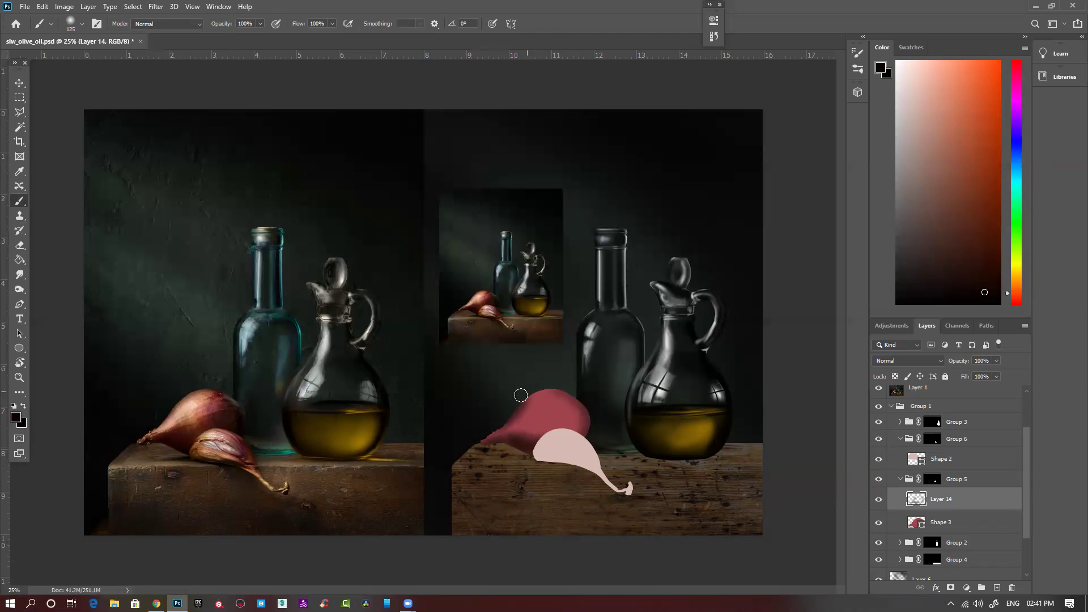
mouse_move(528, 390)
left_mouse_down()
mouse_move(560, 385)
mouse_move(544, 386)
left_mouse_up()
mouse_move(543, 386)
left_mouse_down()
mouse_move(557, 384)
mouse_move(522, 399)
mouse_move(544, 388)
left_mouse_up()
mouse_move(544, 387)
left_mouse_down()
mouse_move(565, 385)
mouse_move(496, 417)
left_mouse_up()
mouse_move(495, 417)
left_mouse_down()
mouse_move(584, 424)
mouse_move(554, 412)
mouse_move(549, 420)
mouse_move(580, 417)
mouse_move(555, 422)
left_mouse_up()
left_click_drag(573, 423, 577, 434)
left_click_drag(581, 434, 577, 433)
left_click_drag(577, 433, 567, 409)
mouse_move(567, 408)
left_mouse_down()
mouse_move(574, 444)
mouse_move(579, 423)
mouse_move(567, 438)
mouse_move(582, 436)
left_mouse_up()
mouse_move(582, 436)
left_mouse_down()
mouse_move(600, 404)
mouse_move(598, 430)
mouse_move(591, 413)
mouse_move(583, 444)
left_mouse_up()
left_click_drag(583, 397, 544, 396)
mouse_move(545, 396)
left_mouse_down()
mouse_move(522, 391)
mouse_move(575, 402)
mouse_move(594, 416)
mouse_move(552, 399)
mouse_move(569, 414)
left_mouse_up()
left_click_drag(564, 403, 564, 421)
mouse_move(560, 409)
left_mouse_down()
mouse_move(542, 417)
mouse_move(550, 440)
left_mouse_up()
left_click(514, 447)
left_click(522, 440)
left_click(522, 434)
left_click(527, 431)
left_click(532, 432)
left_click(521, 432)
mouse_move(522, 445)
left_mouse_down()
mouse_move(530, 431)
mouse_move(524, 442)
left_mouse_up()
left_click_drag(523, 443, 514, 449)
left_click(510, 452)
left_click(509, 452)
left_click(504, 452)
left_click(505, 451)
left_click(597, 414)
left_click(585, 431)
left_click(568, 415)
left_click(567, 409)
left_click(557, 389)
left_click(519, 393)
left_click(587, 400)
left_click(548, 389)
left_click(522, 402)
left_click(509, 414)
left_click(471, 434)
left_click(502, 422)
left_click(475, 439)
left_click(533, 395)
left_click(529, 405)
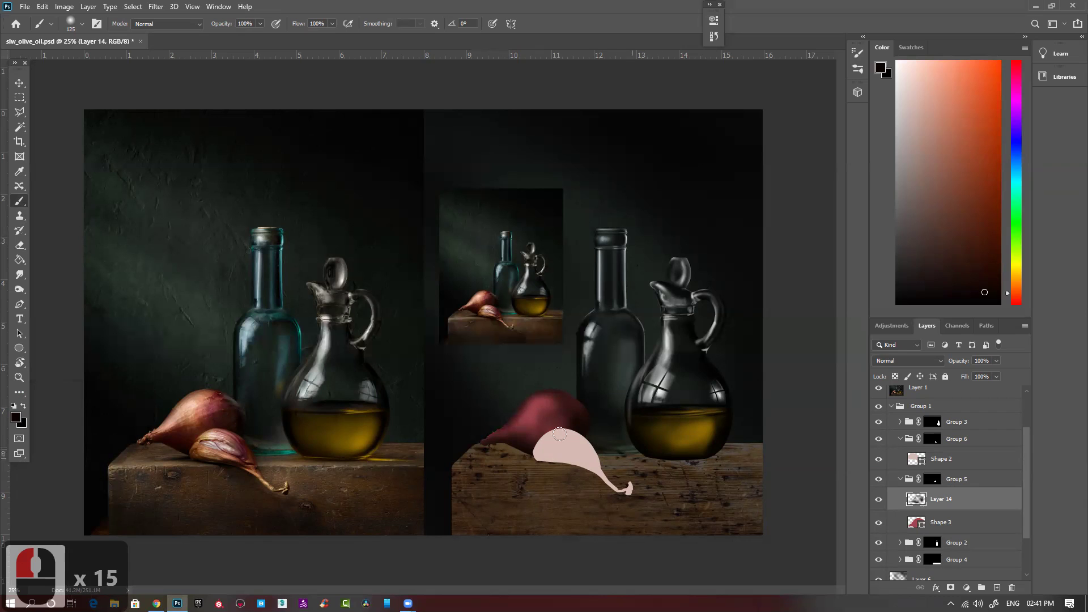
left_click(539, 399)
left_click(530, 406)
left_click(559, 401)
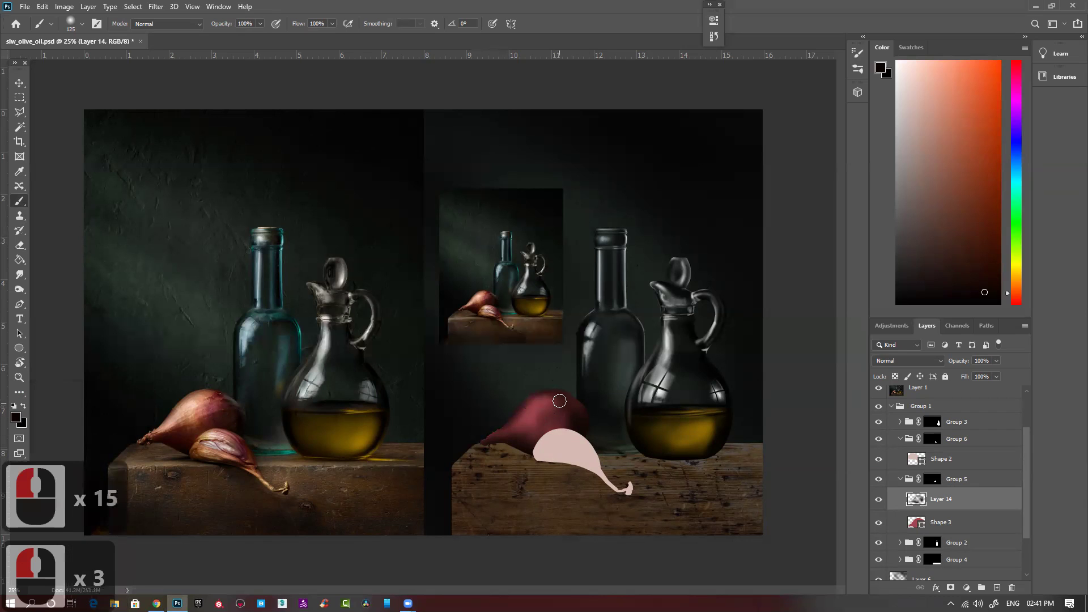
left_click_drag(556, 398, 581, 403)
left_click_drag(531, 402, 573, 401)
left_click_drag(536, 400, 590, 409)
left_click_drag(547, 399, 616, 411)
left_click_drag(537, 401, 552, 398)
left_click(555, 404)
left_click(544, 405)
left_click(526, 409)
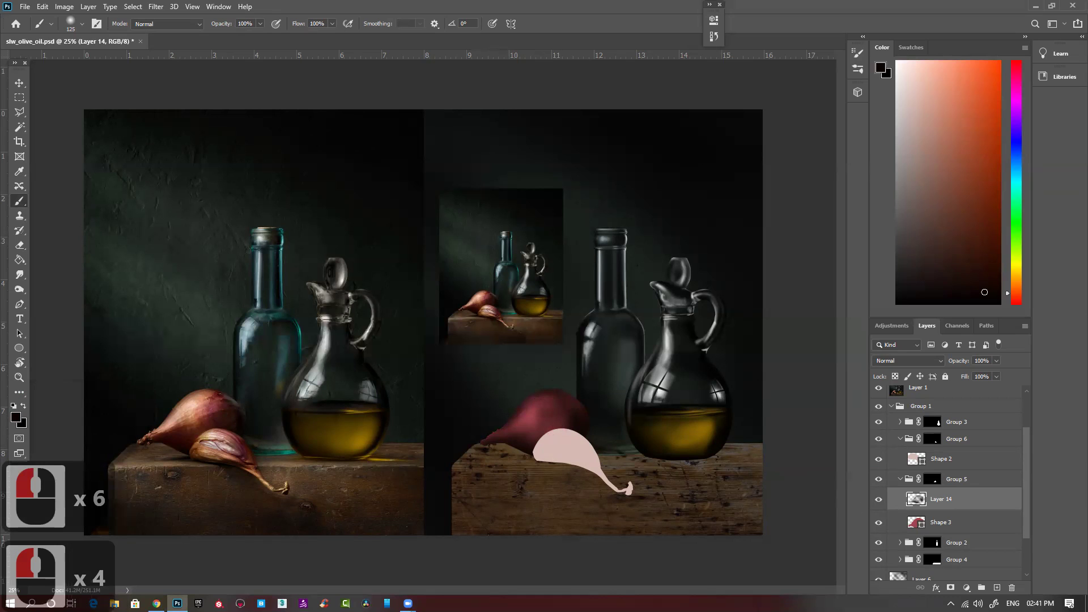
On a new layer above the shading, paint soft highlights across the onion's body using a light brown sampled from the reference onion, reducing the brush to 90 px.
left_click(997, 588)
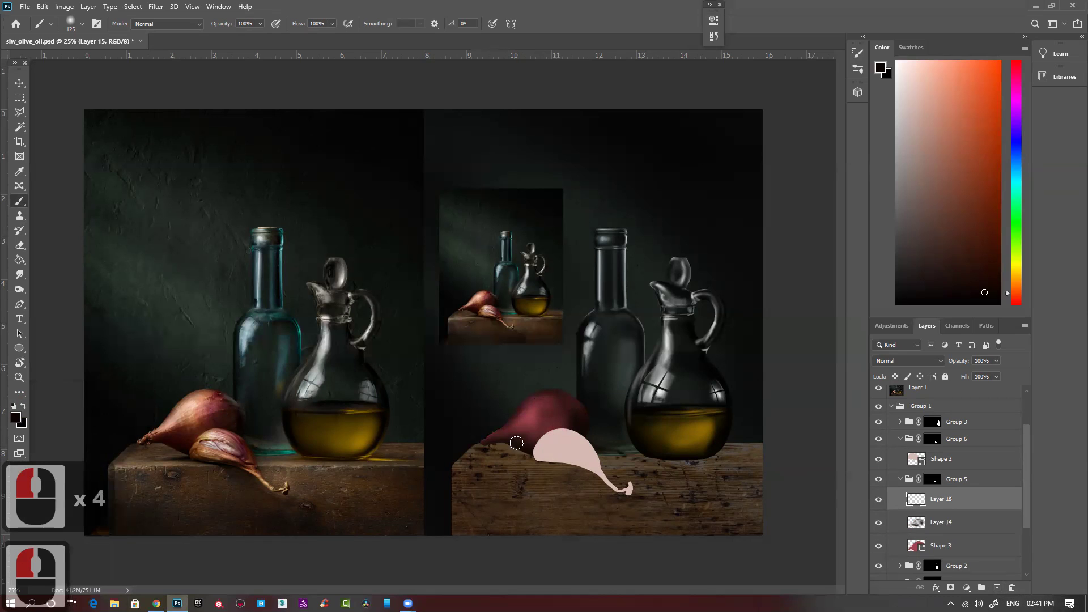
left_click(192, 399, "alt")
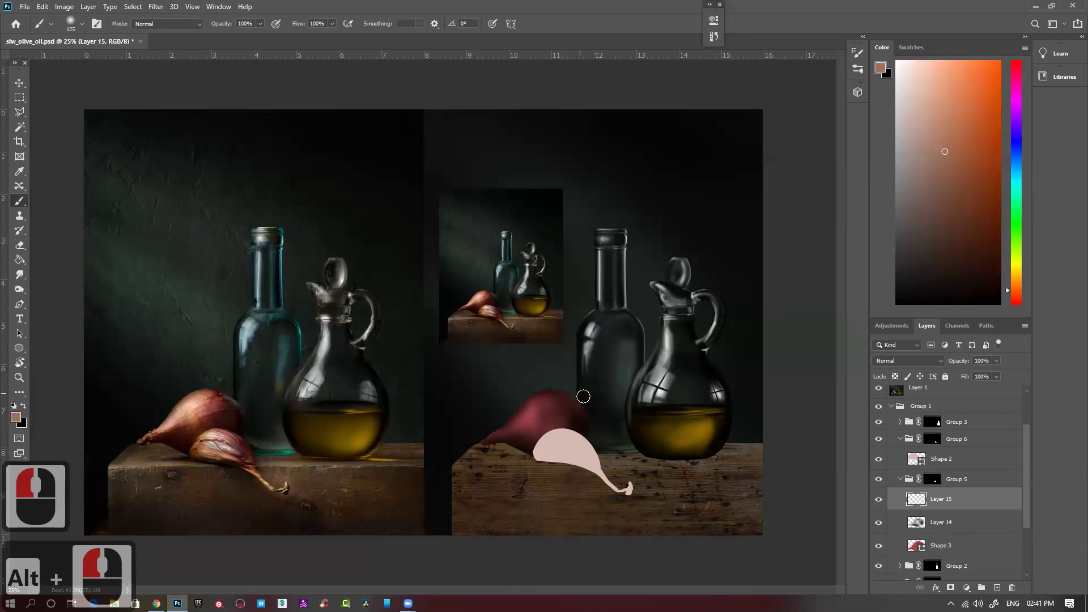
left_click(522, 418)
left_click(527, 412)
left_click(544, 407)
key("bracketleft")
key("bracketleft")
left_click(559, 400)
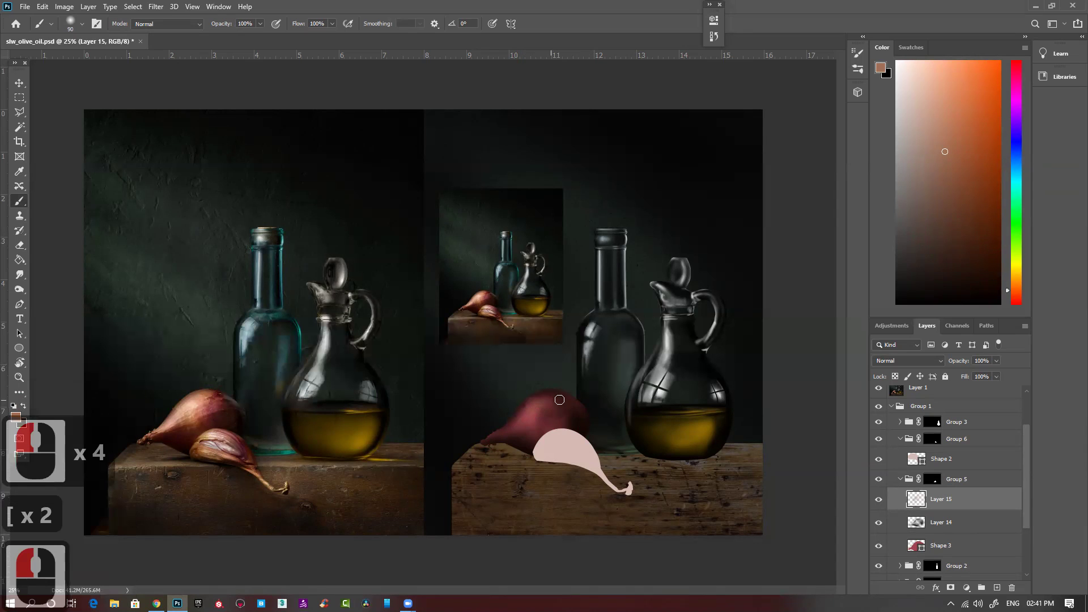
left_click(561, 401)
left_click(557, 404)
left_click(548, 408)
left_click(538, 419)
left_click(530, 423)
left_click(522, 428)
left_click(552, 413)
left_click(555, 417)
left_click(548, 415)
left_click(545, 413)
left_click(559, 408)
left_click(555, 407)
left_click(550, 406)
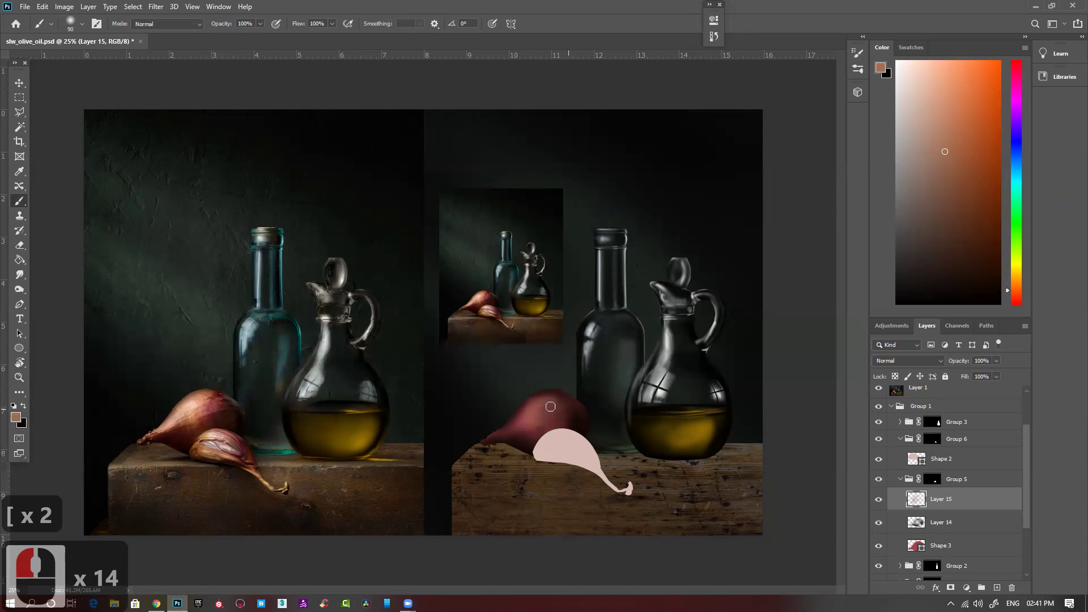
left_click(526, 422)
left_click(561, 402)
left_click(545, 410)
left_click(523, 428)
left_click(539, 414)
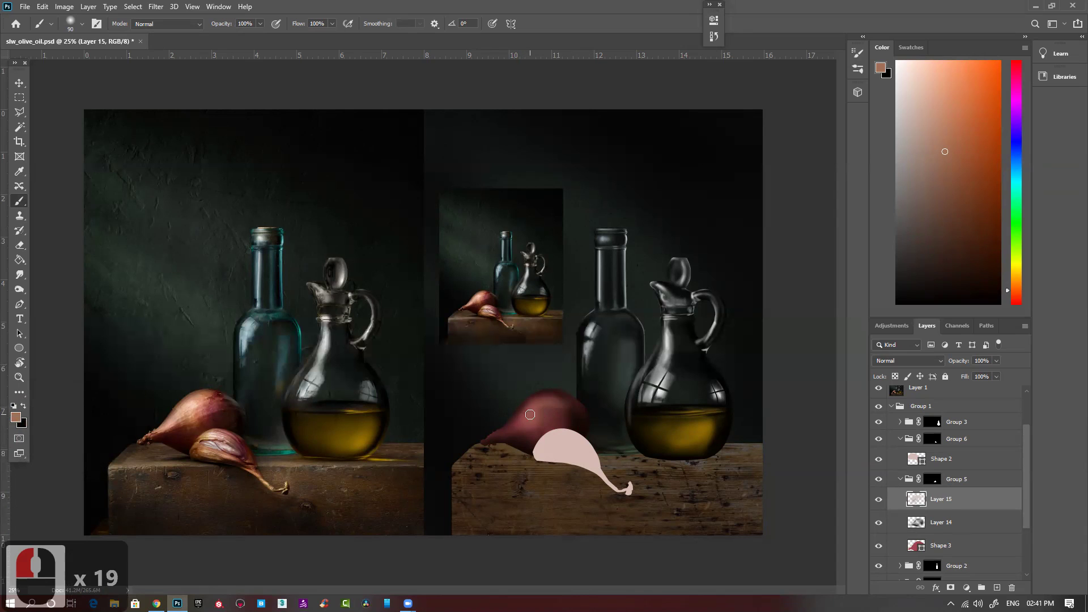
left_click(511, 429)
Paint soft light-brown highlights down the onion's lit side and along its neck, reducing the brush to 60 px and then 50 px.
key("bracketleft")
key("bracketleft")
key("bracketleft")
left_click(517, 421)
left_click(506, 427)
left_click(520, 424)
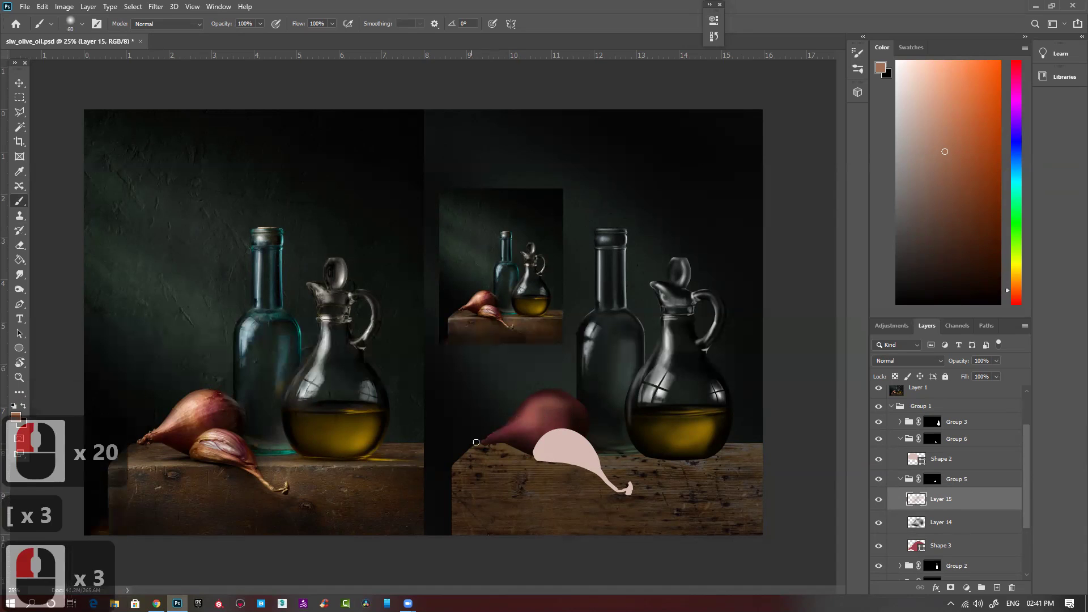
key("bracketleft")
left_click(492, 438)
left_click(492, 436)
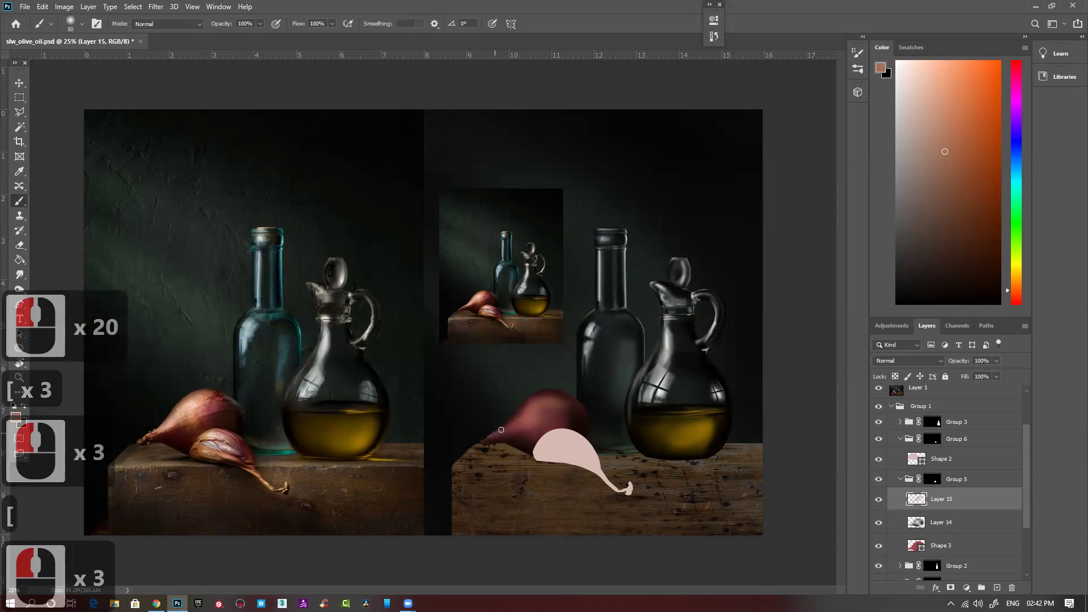
left_click(486, 437)
Add smaller light-brown touches across the onion's lower and middle body with the brush reduced to 40 px.
key("bracketleft")
key("bracketleft")
left_click(513, 433)
left_click(525, 430)
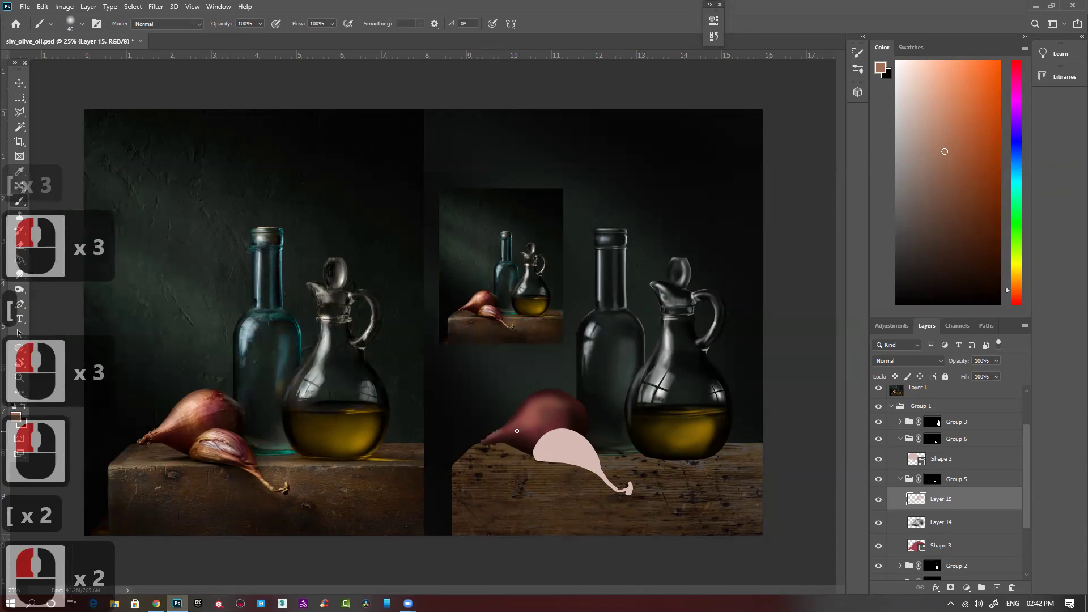
left_click(557, 432)
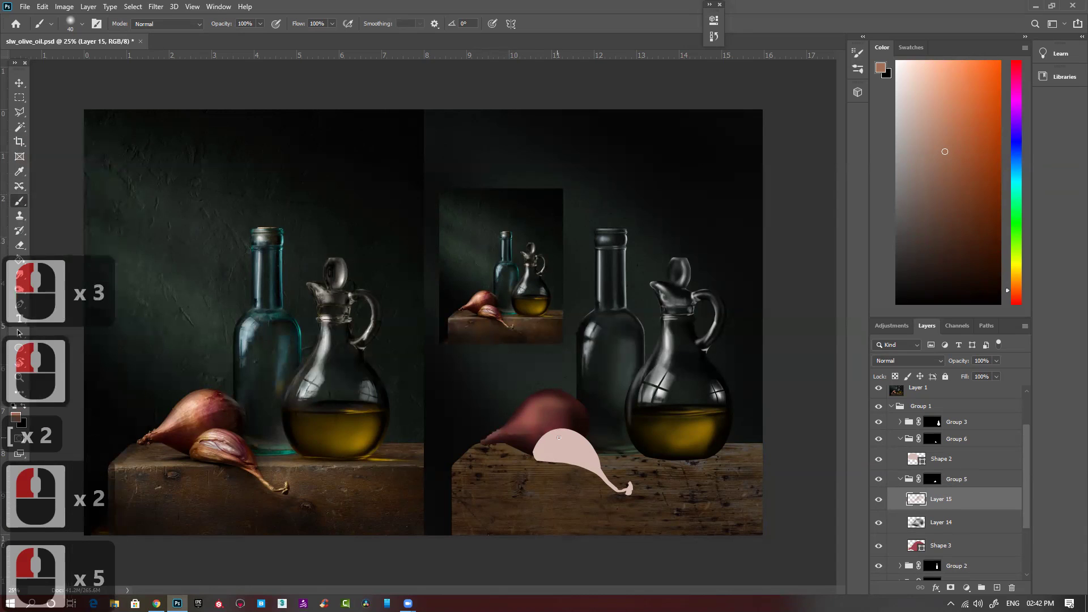
left_click(553, 439)
left_click(512, 433)
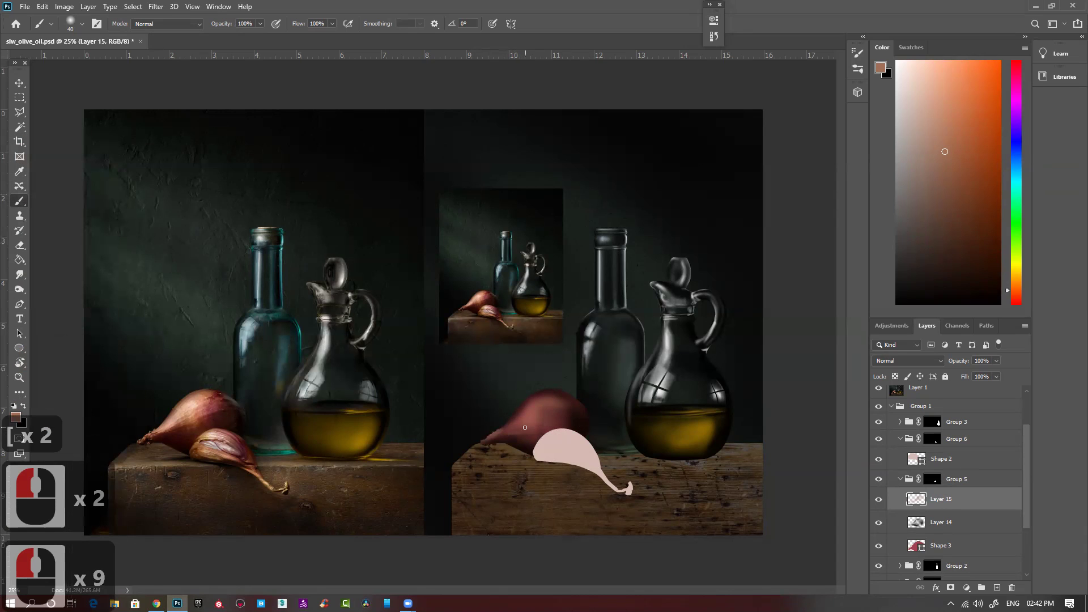
left_click(513, 429)
left_click(515, 426)
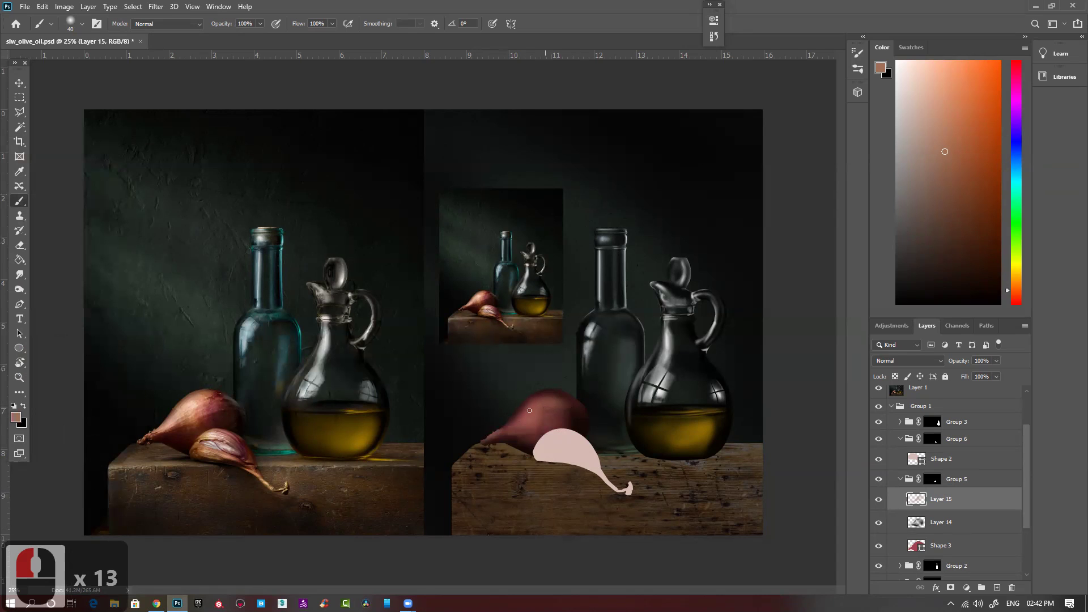
Dab light brown over the onion's shaded half and brighten its upper body with the 40 px brush.
left_click(567, 412)
left_click(555, 419)
left_click(567, 431)
left_click(588, 422)
left_click(584, 423)
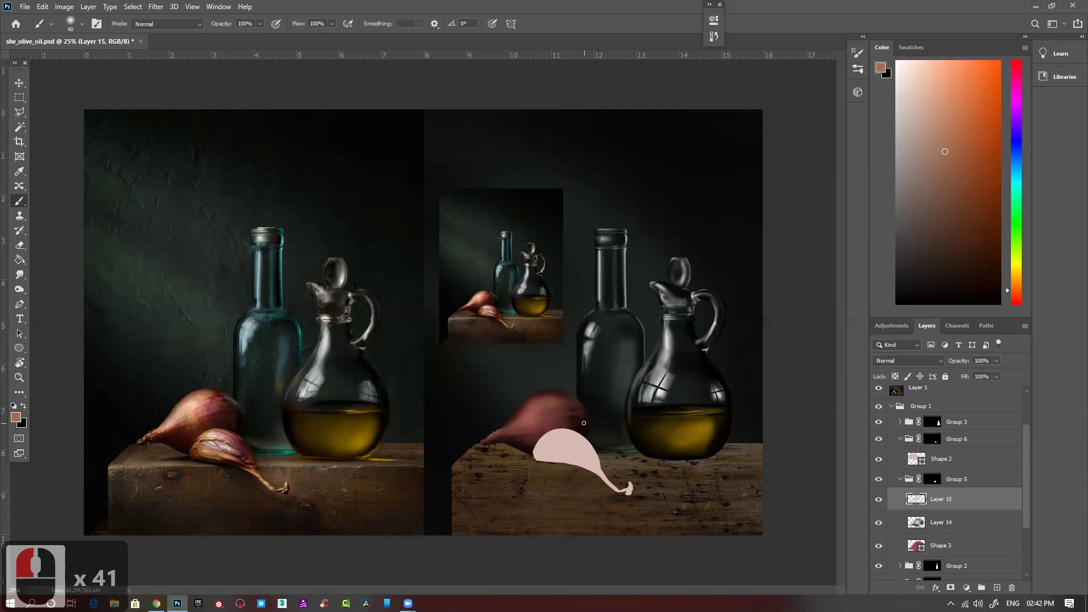
left_click(539, 408)
left_click(538, 407)
left_click(536, 406)
Sample a pale pink from the brightest highlight on the reference onion as the brush color.
scroll(164, 407, "up", 2)
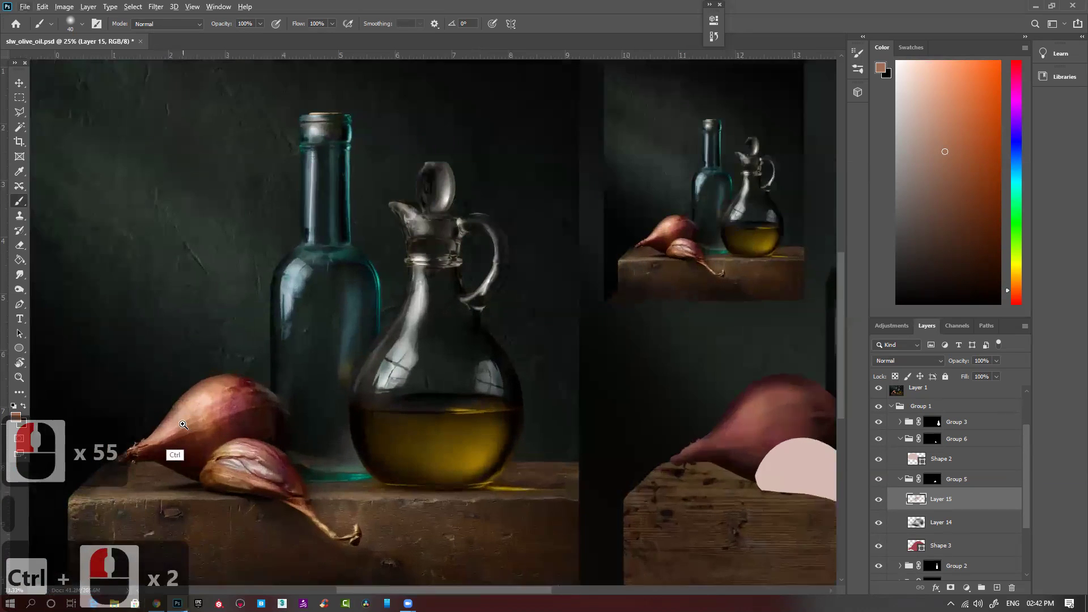
left_click(220, 392, "alt")
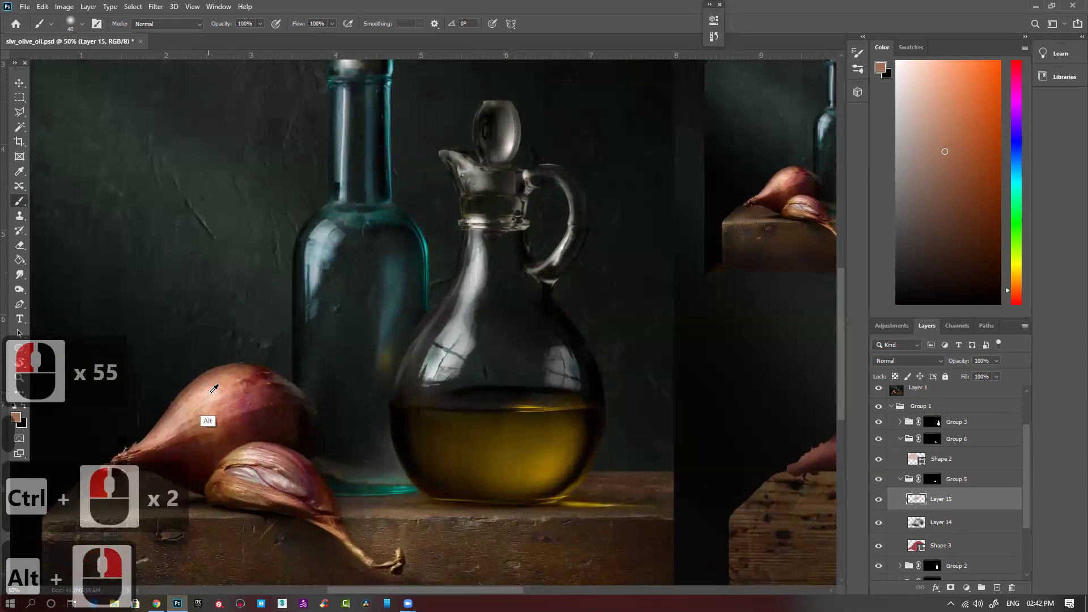
key("ctrl+space")
scroll(221, 388, "up", 3)
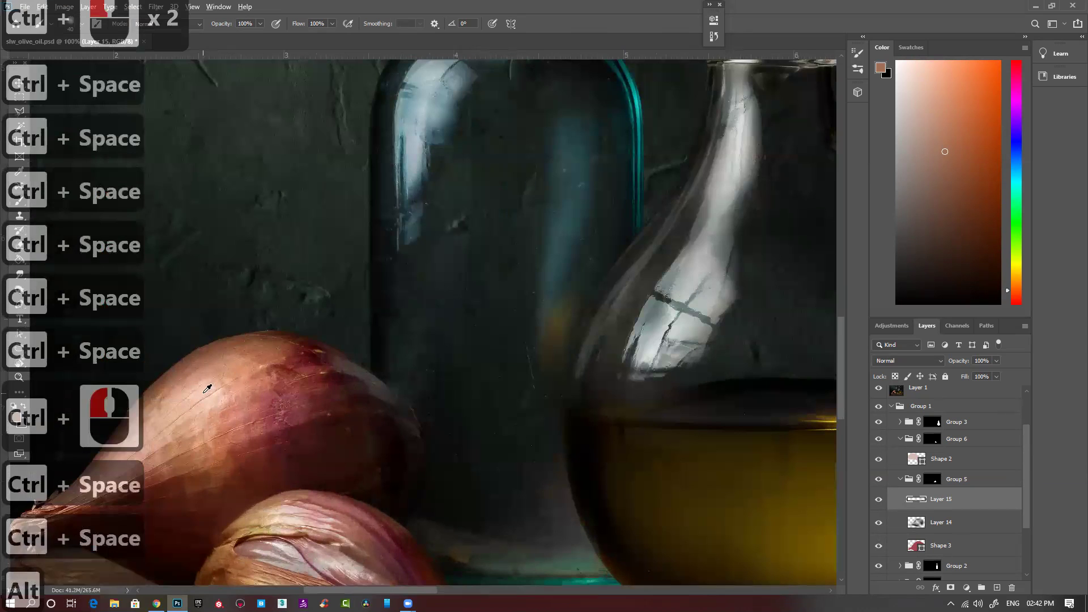
left_click(323, 378, "alt")
key("ctrl+0")
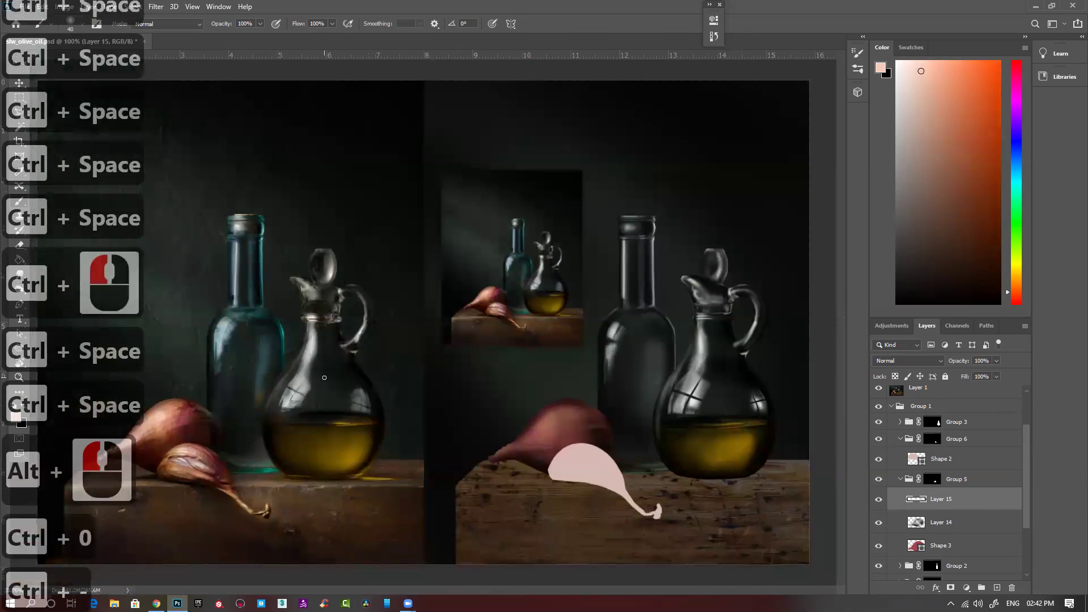
Paint the first pale pink highlight streaks on the onion's upper lit side, reducing the brush to 20 px and smaller.
key("ctrl+minus")
left_click(553, 443, "ctrl")
left_click(555, 420, "ctrl")
left_click(525, 440, "ctrl")
left_click(524, 440, "ctrl")
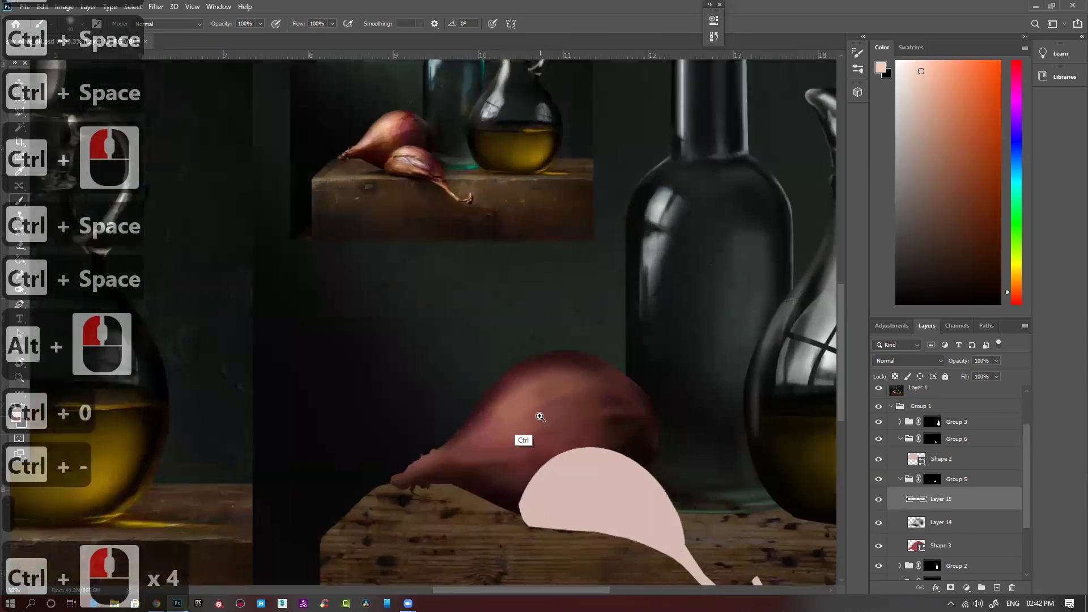
key("bracketleft")
key("bracketleft")
key("bracketleft")
key("bracketleft")
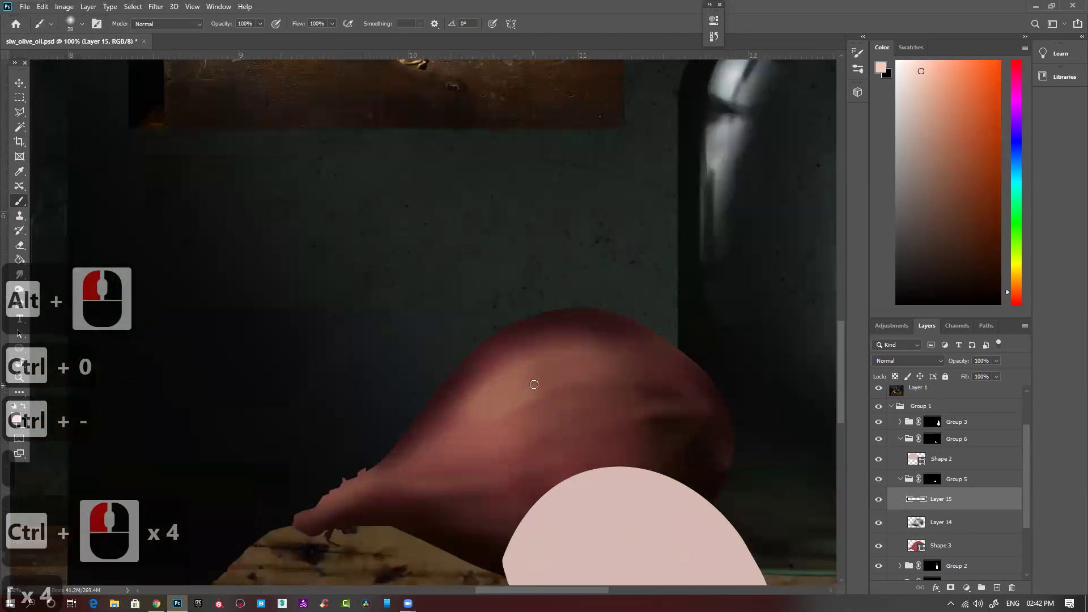
left_click(509, 402)
key("bracketleft")
key("bracketleft")
left_click_drag(469, 421, 530, 388)
left_click_drag(475, 419, 528, 389)
Enlarge the brush and build up the pale highlight with strokes following the onion's curve from near the neck to its upper body.
key("bracketright")
key("bracketright")
key("bracketright")
left_click_drag(470, 425, 536, 386)
left_click_drag(482, 417, 537, 386)
mouse_move(453, 430)
left_mouse_down()
mouse_move(543, 372)
mouse_move(486, 398)
left_mouse_up()
left_click_drag(457, 417, 487, 384)
mouse_move(431, 443)
left_mouse_down()
mouse_move(481, 401)
mouse_move(533, 379)
left_mouse_up()
mouse_move(453, 428)
left_mouse_down()
mouse_move(541, 374)
mouse_move(595, 360)
mouse_move(539, 377)
left_mouse_up()
left_click_drag(465, 422, 541, 372)
left_click_drag(482, 408, 540, 367)
mouse_move(448, 405)
left_mouse_down()
mouse_move(538, 357)
mouse_move(490, 370)
left_mouse_up()
left_click_drag(423, 435, 445, 410)
mouse_move(420, 439)
left_mouse_down()
mouse_move(460, 413)
mouse_move(565, 396)
mouse_move(537, 387)
left_mouse_up()
Paint fine pale skin streaks across the onion's highlight and toward the neck with a 9 px brush.
key("bracketleft")
key("bracketleft")
key("bracketleft")
mouse_move(474, 426)
left_mouse_down()
mouse_move(534, 389)
mouse_move(591, 375)
left_mouse_up()
left_click_drag(544, 387, 598, 363)
left_click_drag(538, 377, 600, 363)
left_click_drag(422, 434, 453, 399)
left_click_drag(401, 452, 425, 427)
left_click_drag(418, 447, 406, 464)
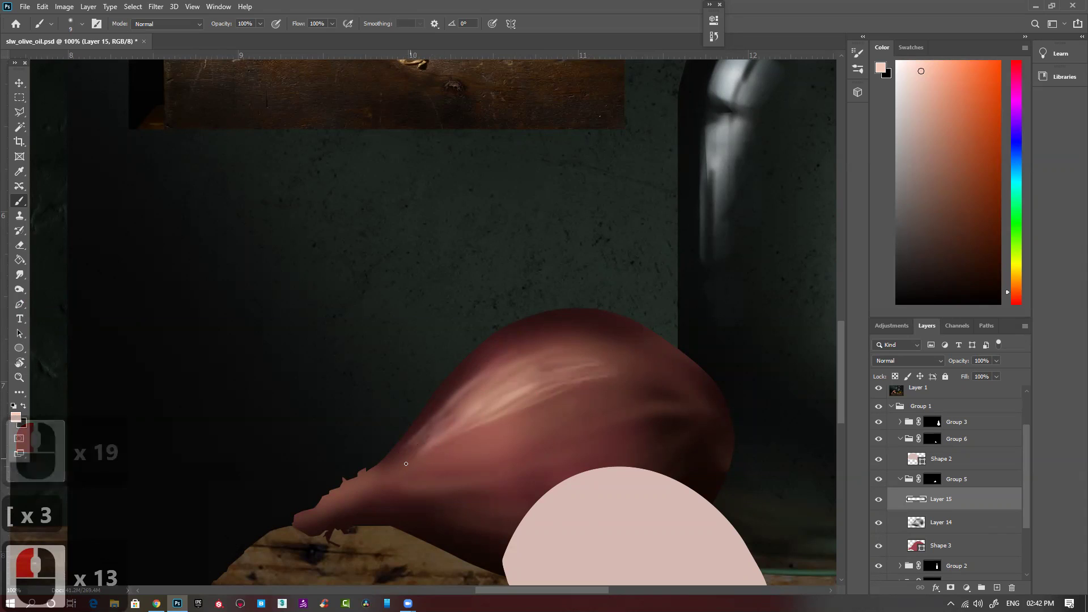
left_click_drag(513, 420, 564, 394)
left_click_drag(517, 418, 561, 397)
left_click_drag(415, 453, 559, 402)
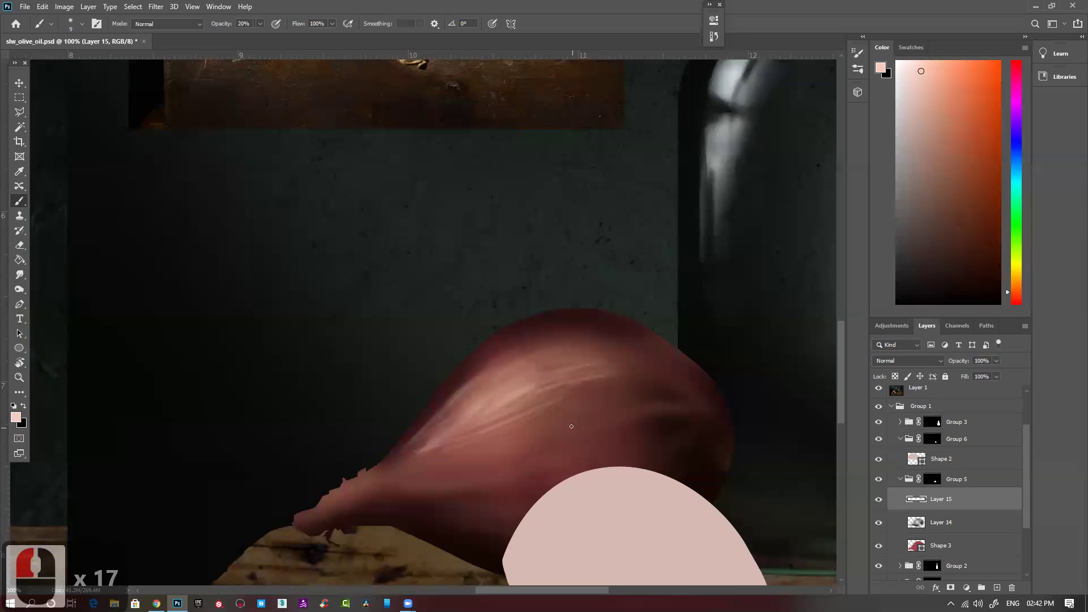
Set the brush opacity to 20% and add faint streaks below the main highlight and along the onion's upper edge.
key("2")
left_click(583, 400)
left_click(583, 400)
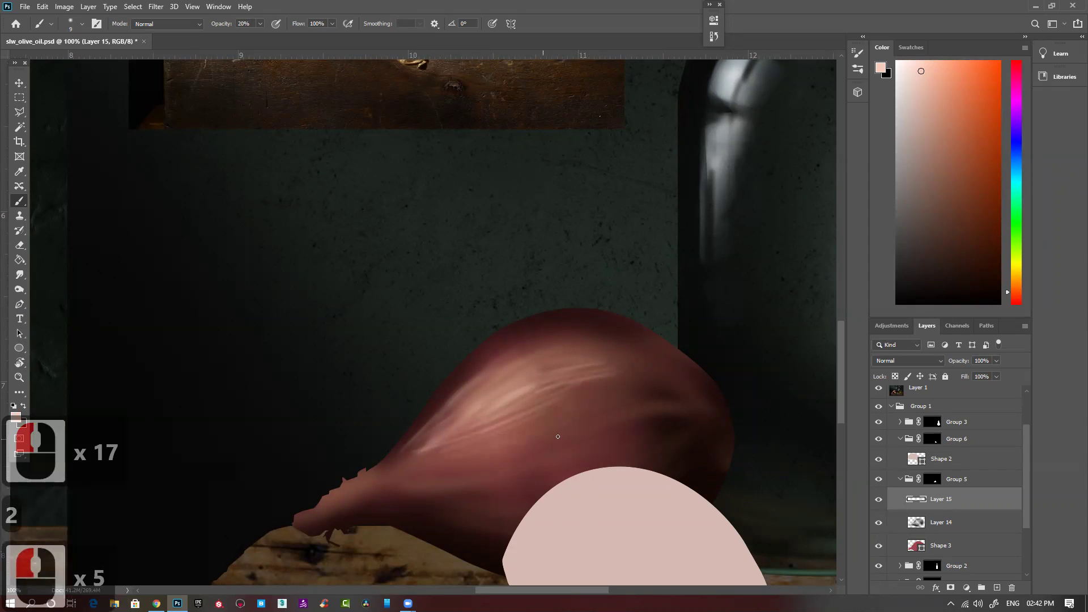
left_click_drag(574, 394, 525, 416)
left_click_drag(511, 421, 570, 395)
left_click_drag(498, 426, 584, 387)
left_click_drag(538, 406, 595, 383)
left_click_drag(546, 346, 476, 371)
left_click_drag(539, 344, 506, 350)
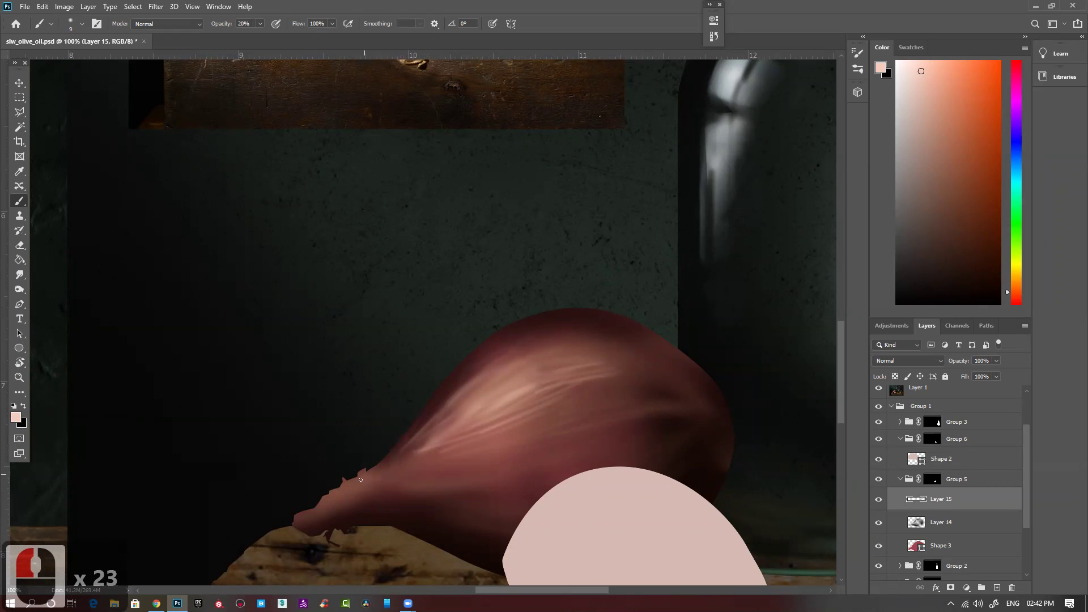
Paint faint skin lines from the onion's neck tip across its lower body at 20% opacity.
left_click_drag(356, 482, 342, 492)
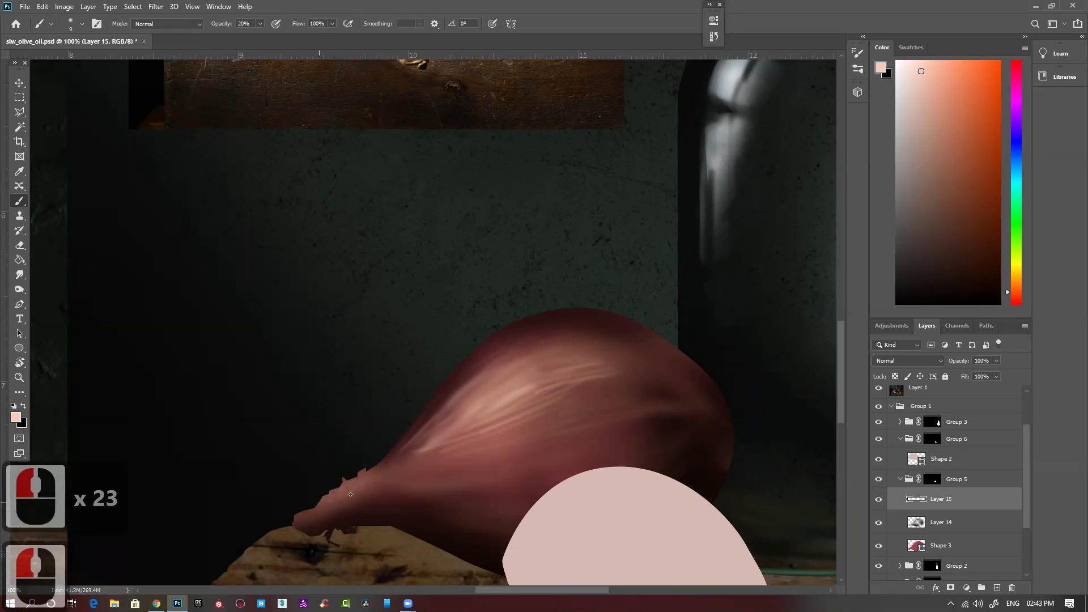
mouse_move(294, 519)
left_mouse_down()
mouse_move(410, 470)
mouse_move(518, 459)
left_mouse_up()
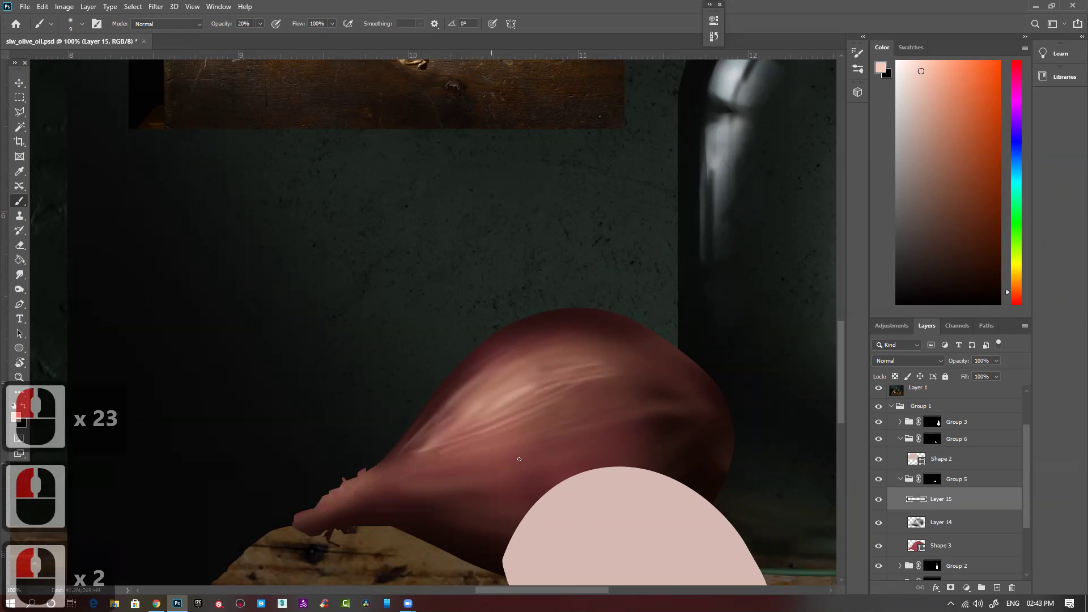
left_click_drag(431, 478, 527, 462)
left_click_drag(454, 476, 561, 464)
left_click_drag(408, 483, 499, 479)
left_click_drag(351, 500, 476, 494)
left_click_drag(403, 504, 471, 510)
left_click_drag(409, 506, 494, 521)
left_click_drag(431, 514, 501, 526)
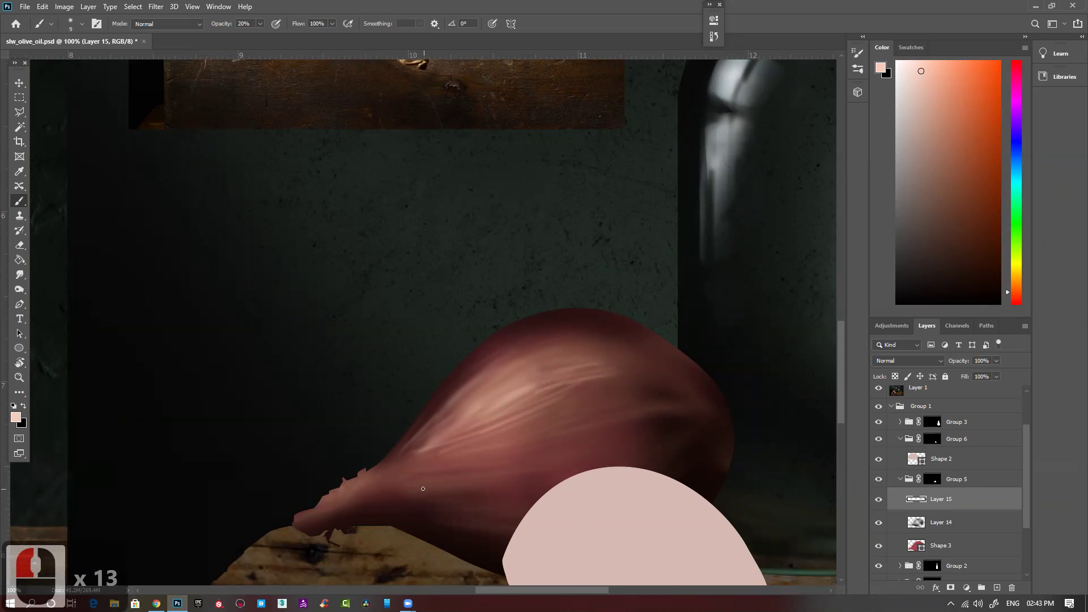
Extend the faint curved skin lines across the onion's middle and shaded half, up to its upper edge.
left_click_drag(567, 471, 647, 453)
left_click_drag(623, 445, 693, 420)
mouse_move(573, 462)
left_mouse_down()
mouse_move(651, 454)
mouse_move(635, 448)
left_mouse_up()
mouse_move(511, 462)
left_mouse_down()
mouse_move(583, 455)
mouse_move(573, 445)
mouse_move(595, 431)
left_mouse_up()
left_click_drag(606, 355, 685, 396)
Hide Layer 1 copy, the small reference inset, and bring the reference and painted still lifes into closer view.
key("ctrl+minus")
key("ctrl+minus")
key("ctrl+minus")
key("ctrl+minus")
key("ctrl+minus")
key("ctrl+minus")
key("ctrl+minus")
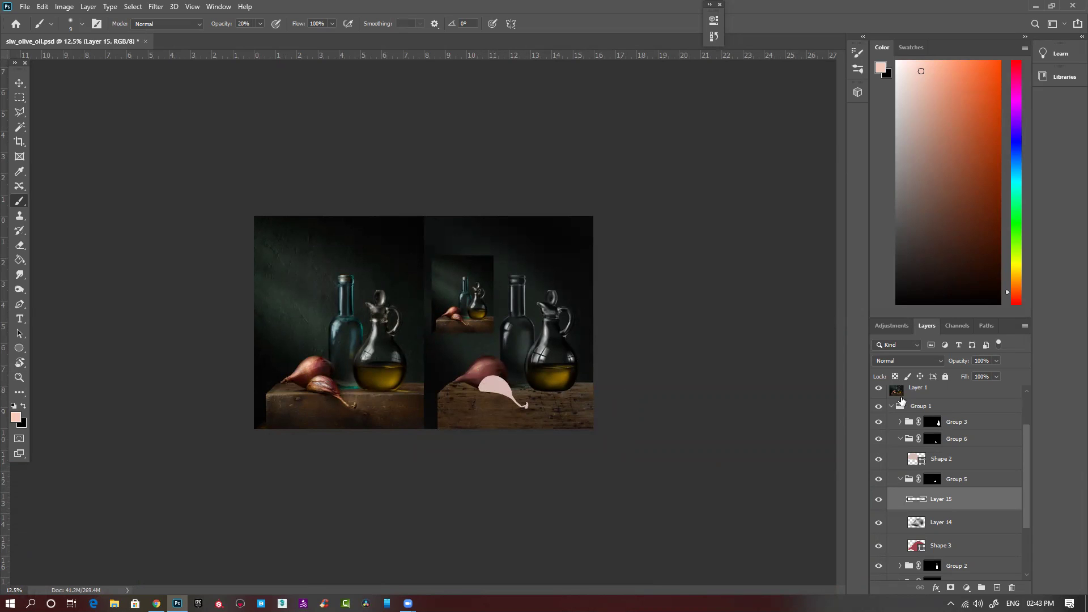
left_click(880, 390)
left_click(880, 389)
scroll(878, 403, "up", 3)
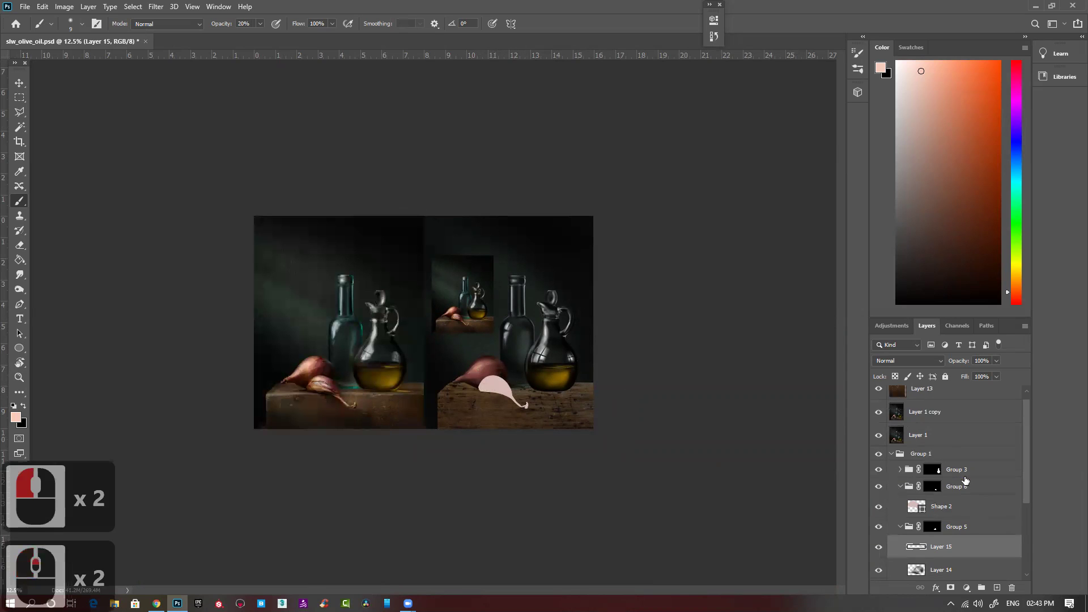
left_click(878, 421)
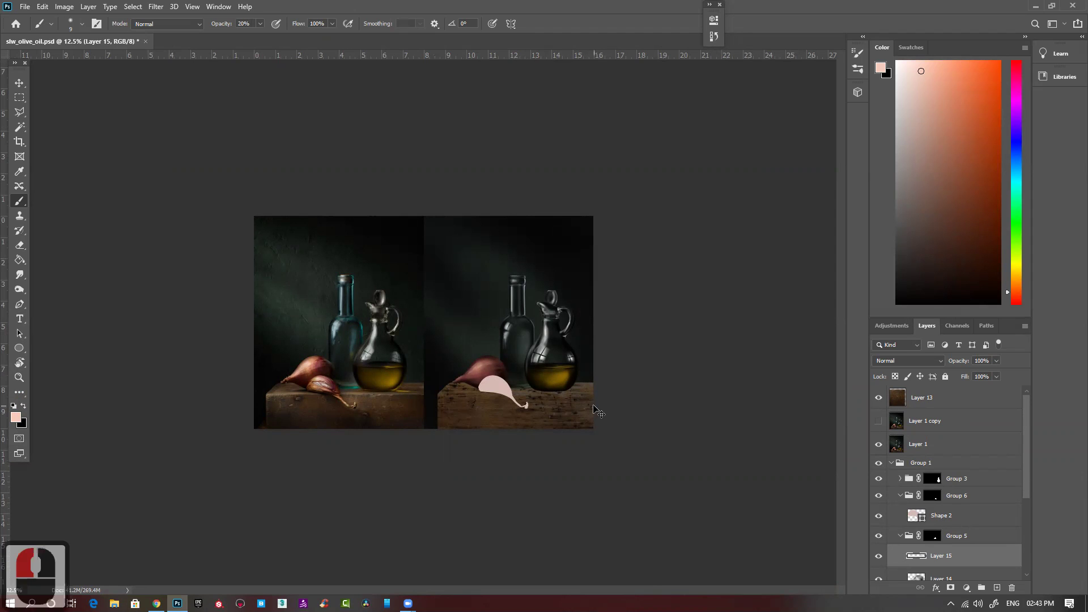
key("ctrl+minus")
key("ctrl+equal")
key("ctrl+equal")
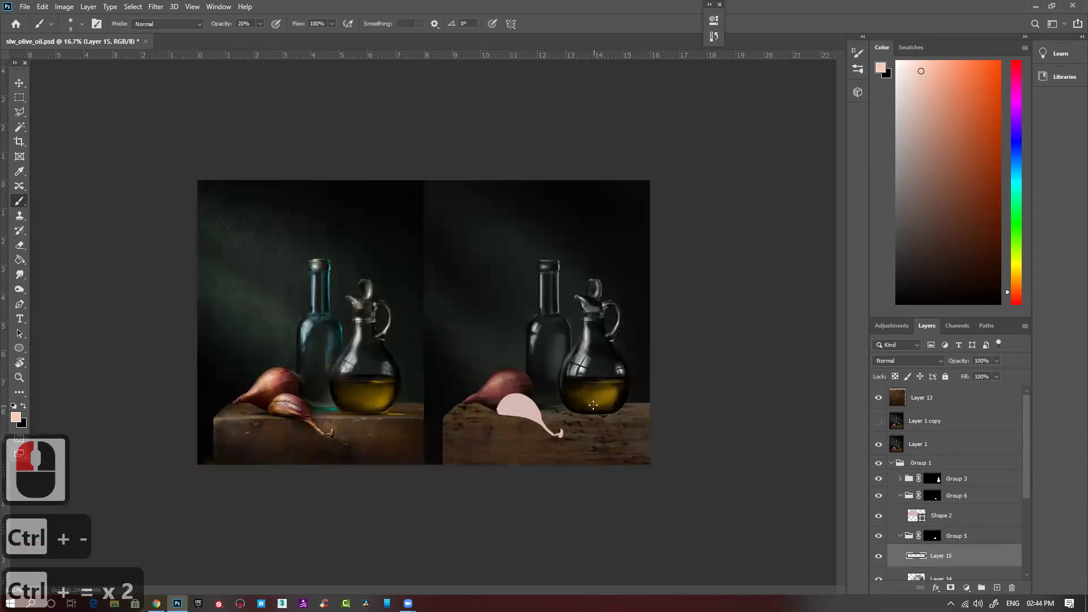
left_click(378, 348, "ctrl")
left_click(378, 348, "ctrl")
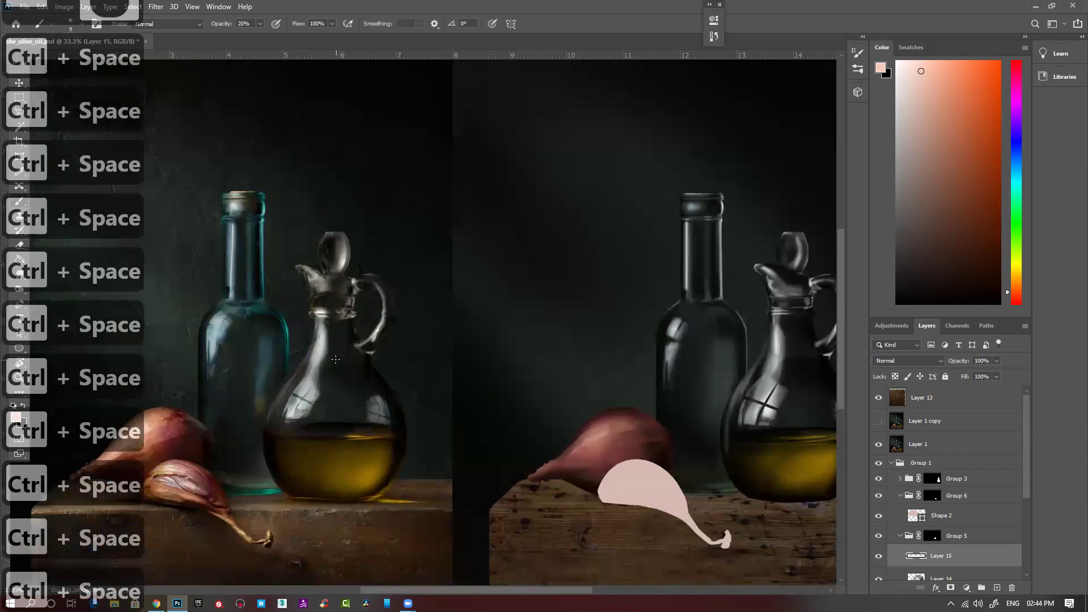